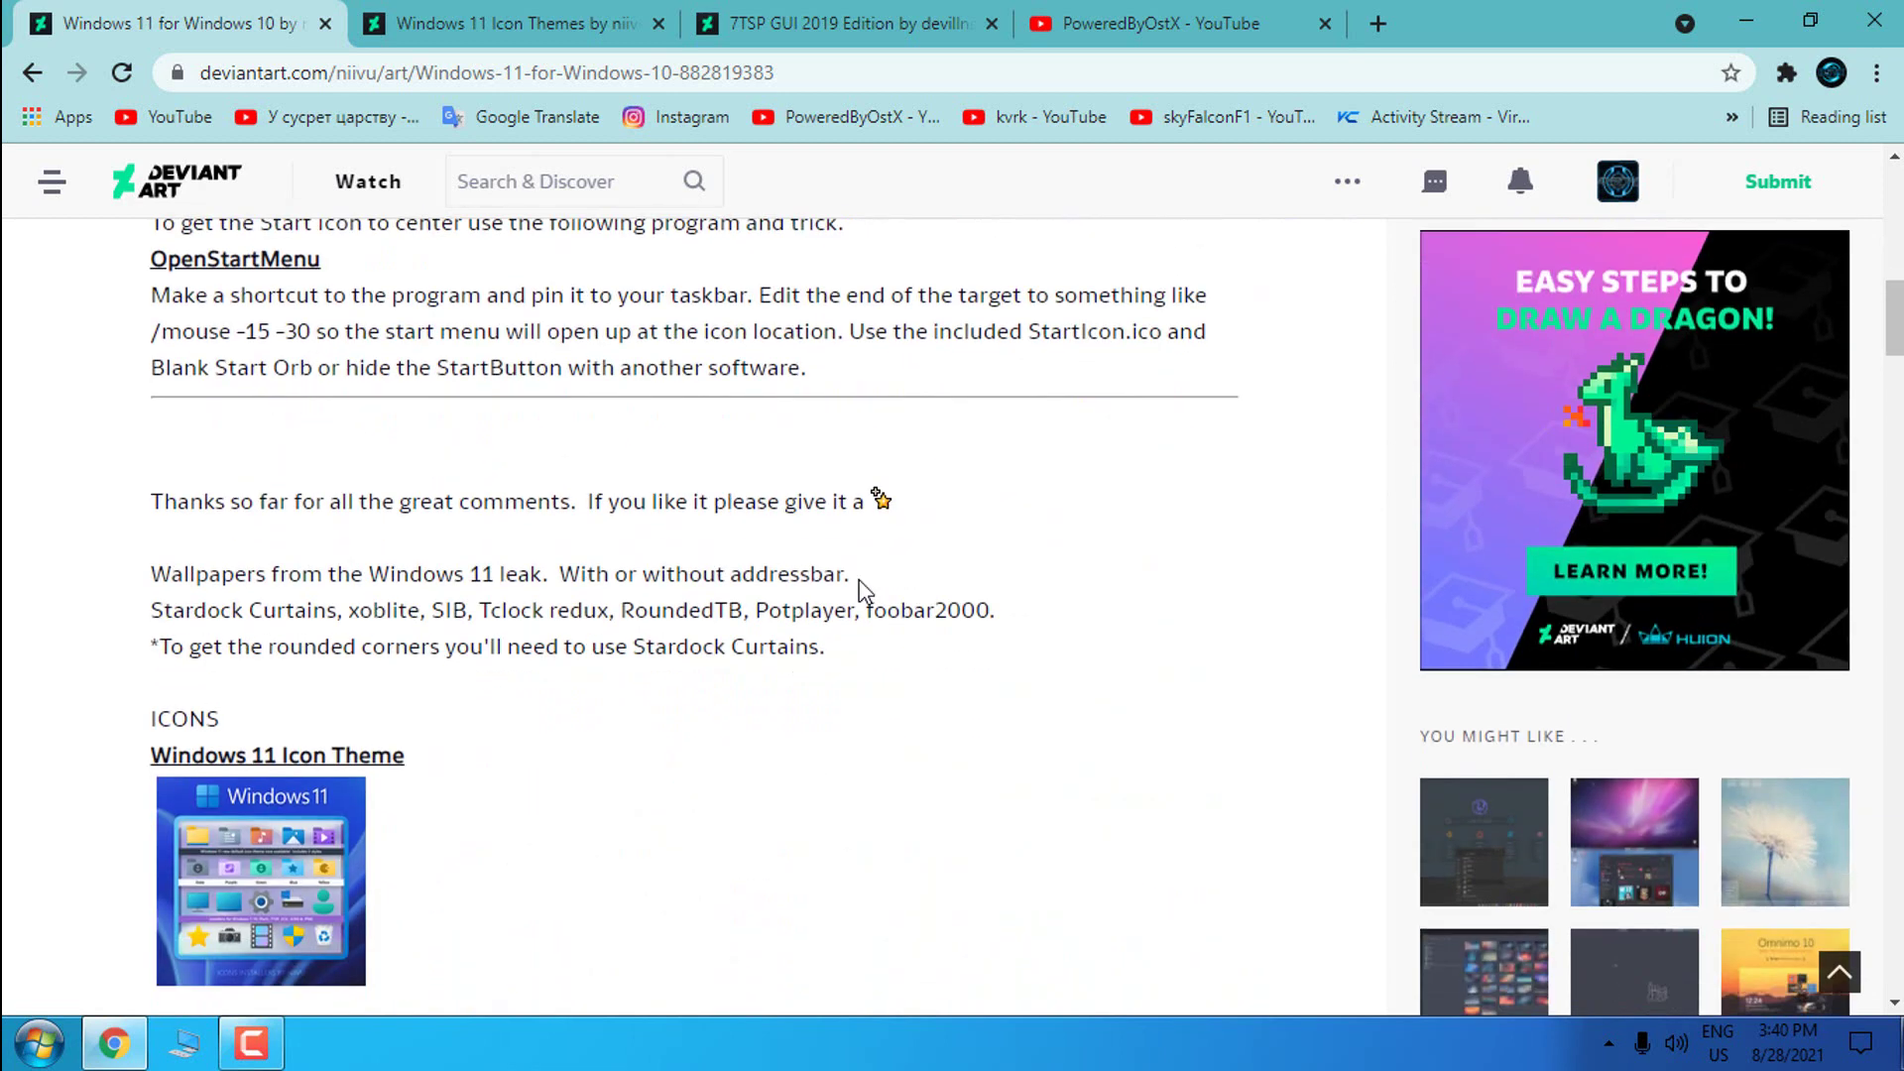
Review the theme page's Requirements section and the PoweredByOstX YouTube videos on patching Windows 10 for custom themes
scroll(655, 624, up, 1)
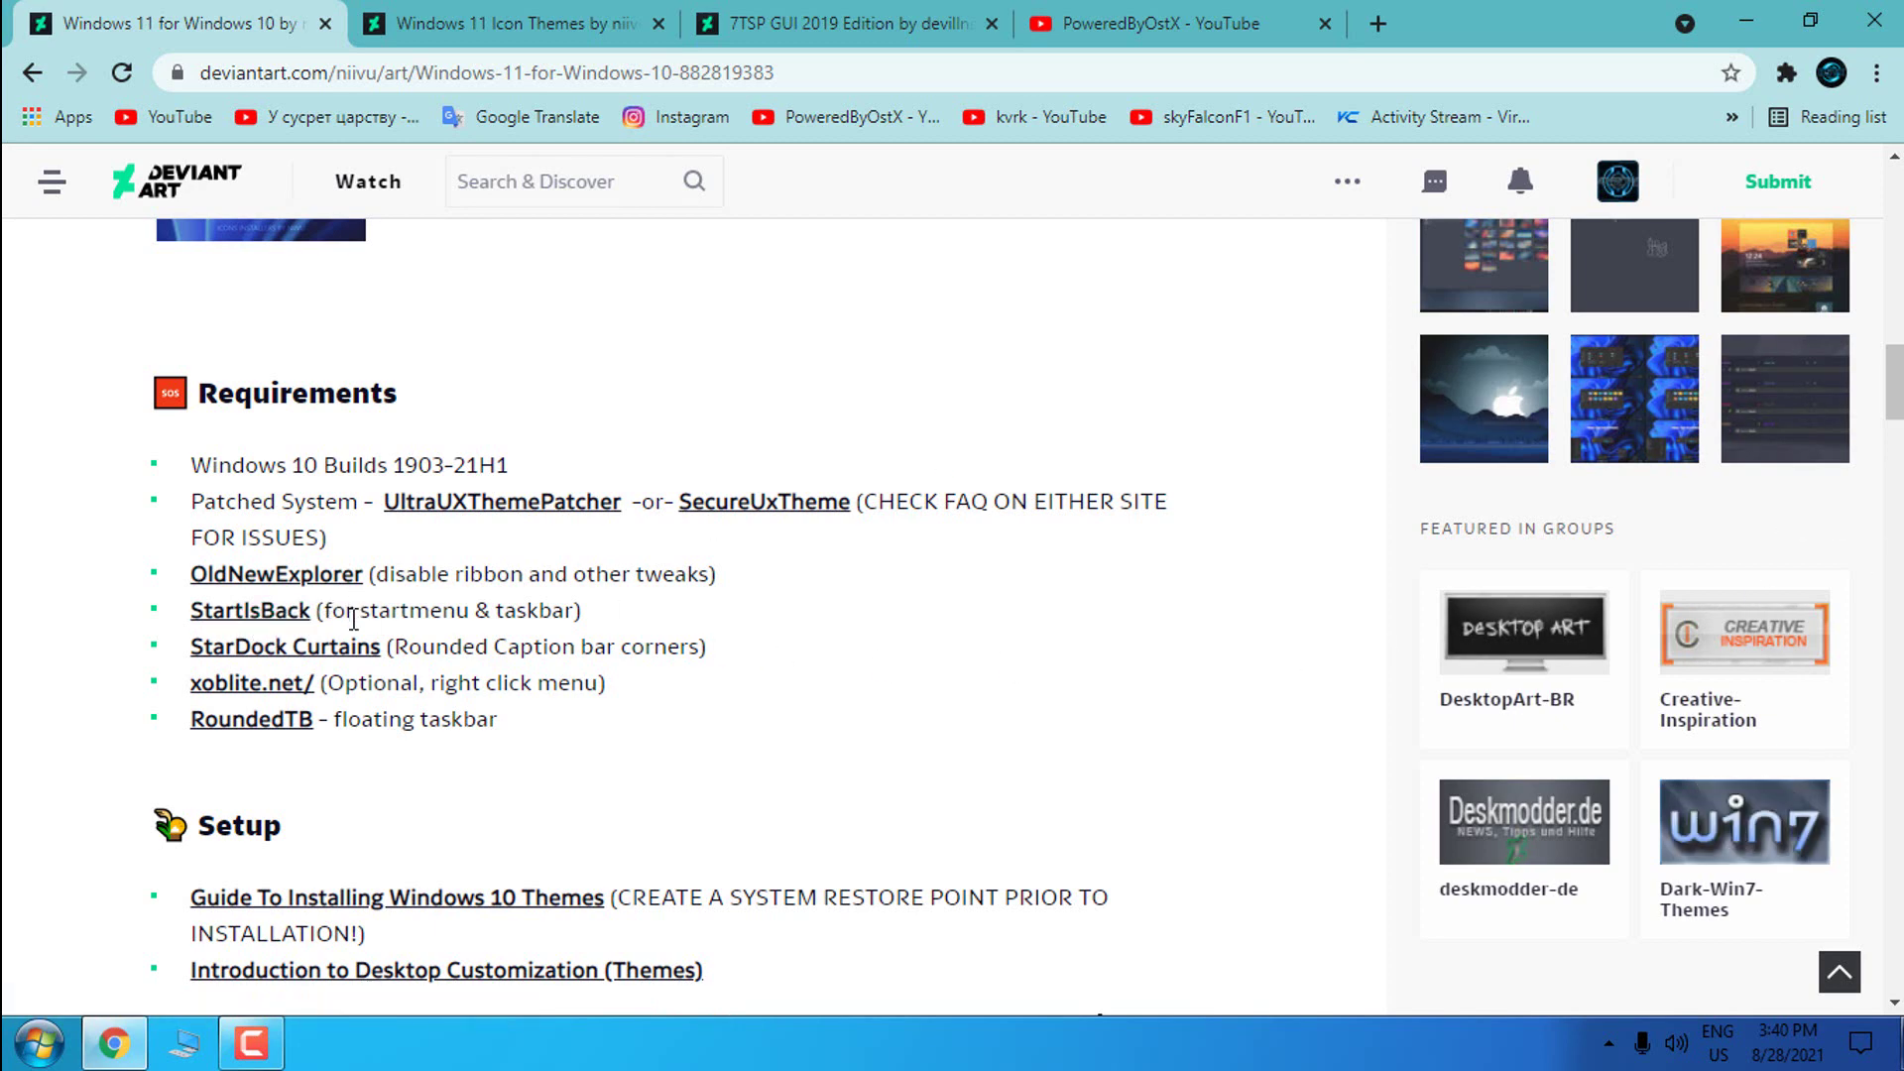
click(1170, 24)
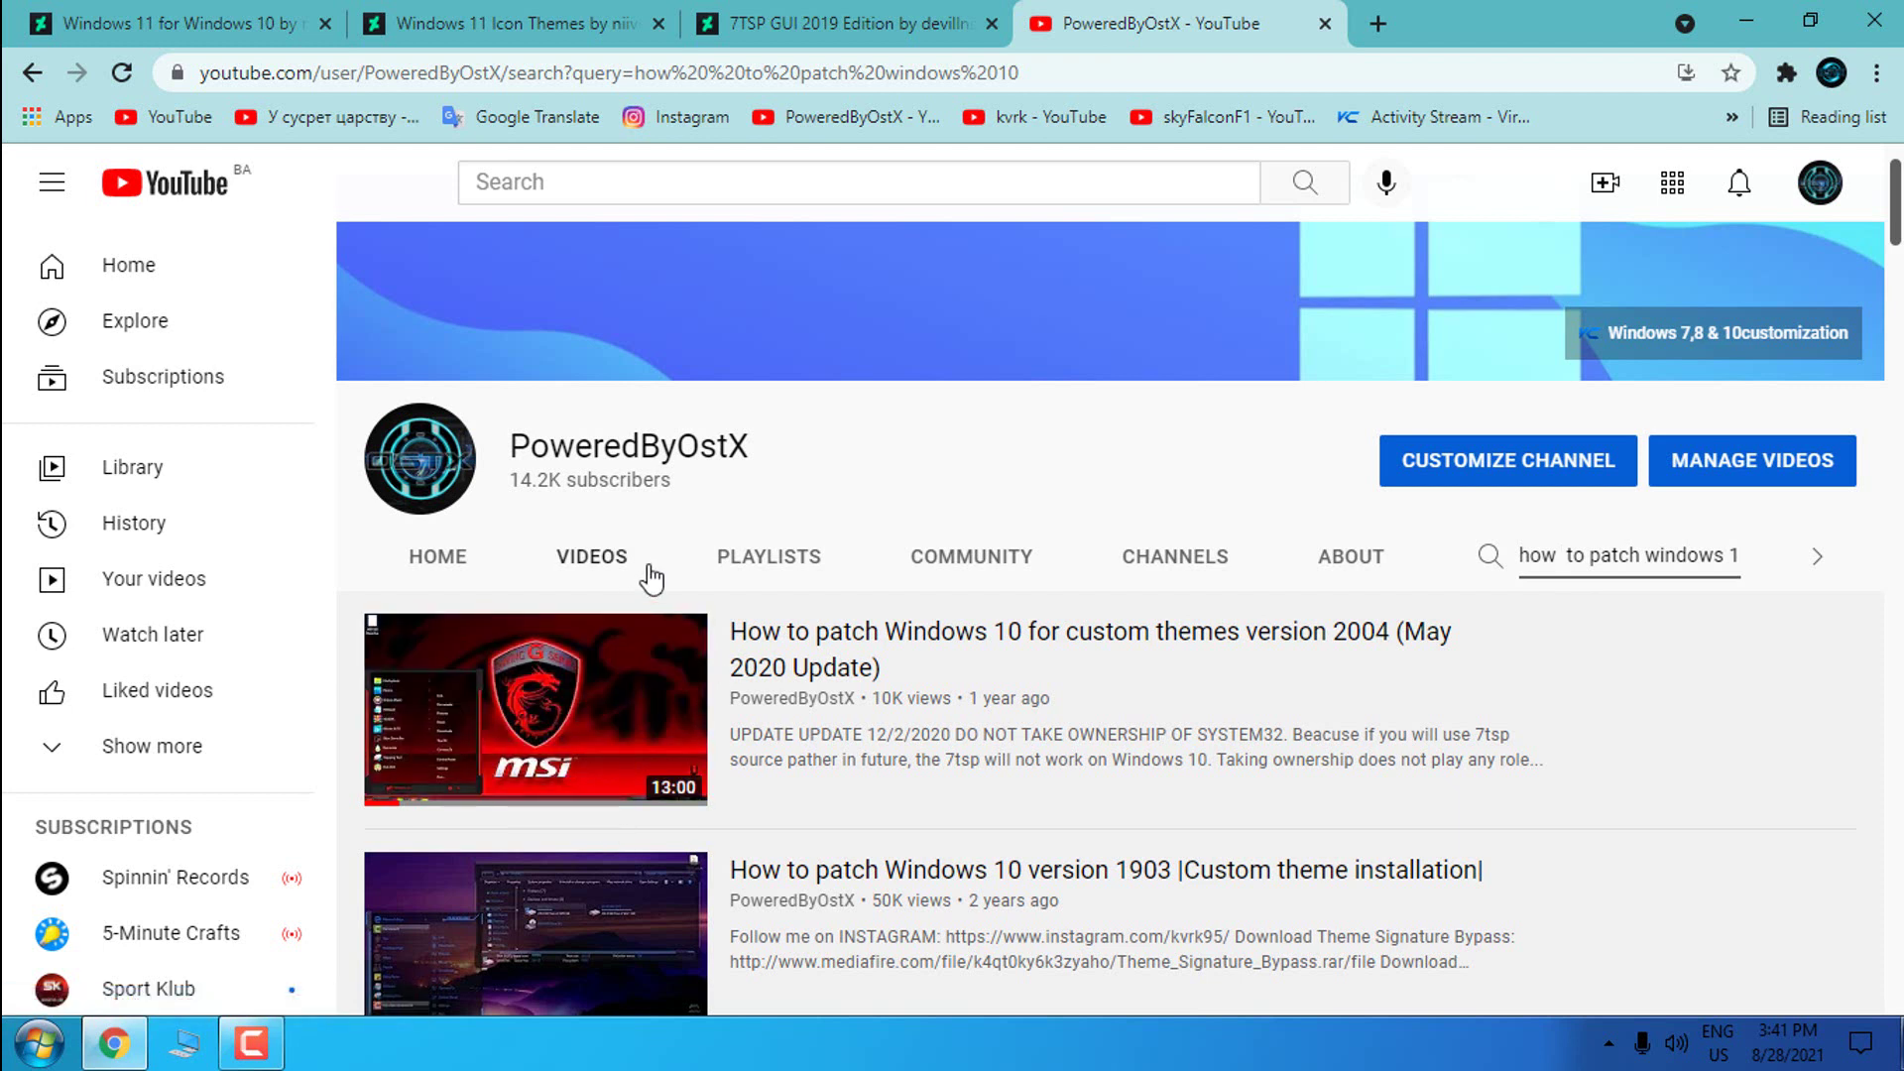
mouse_move(578, 730)
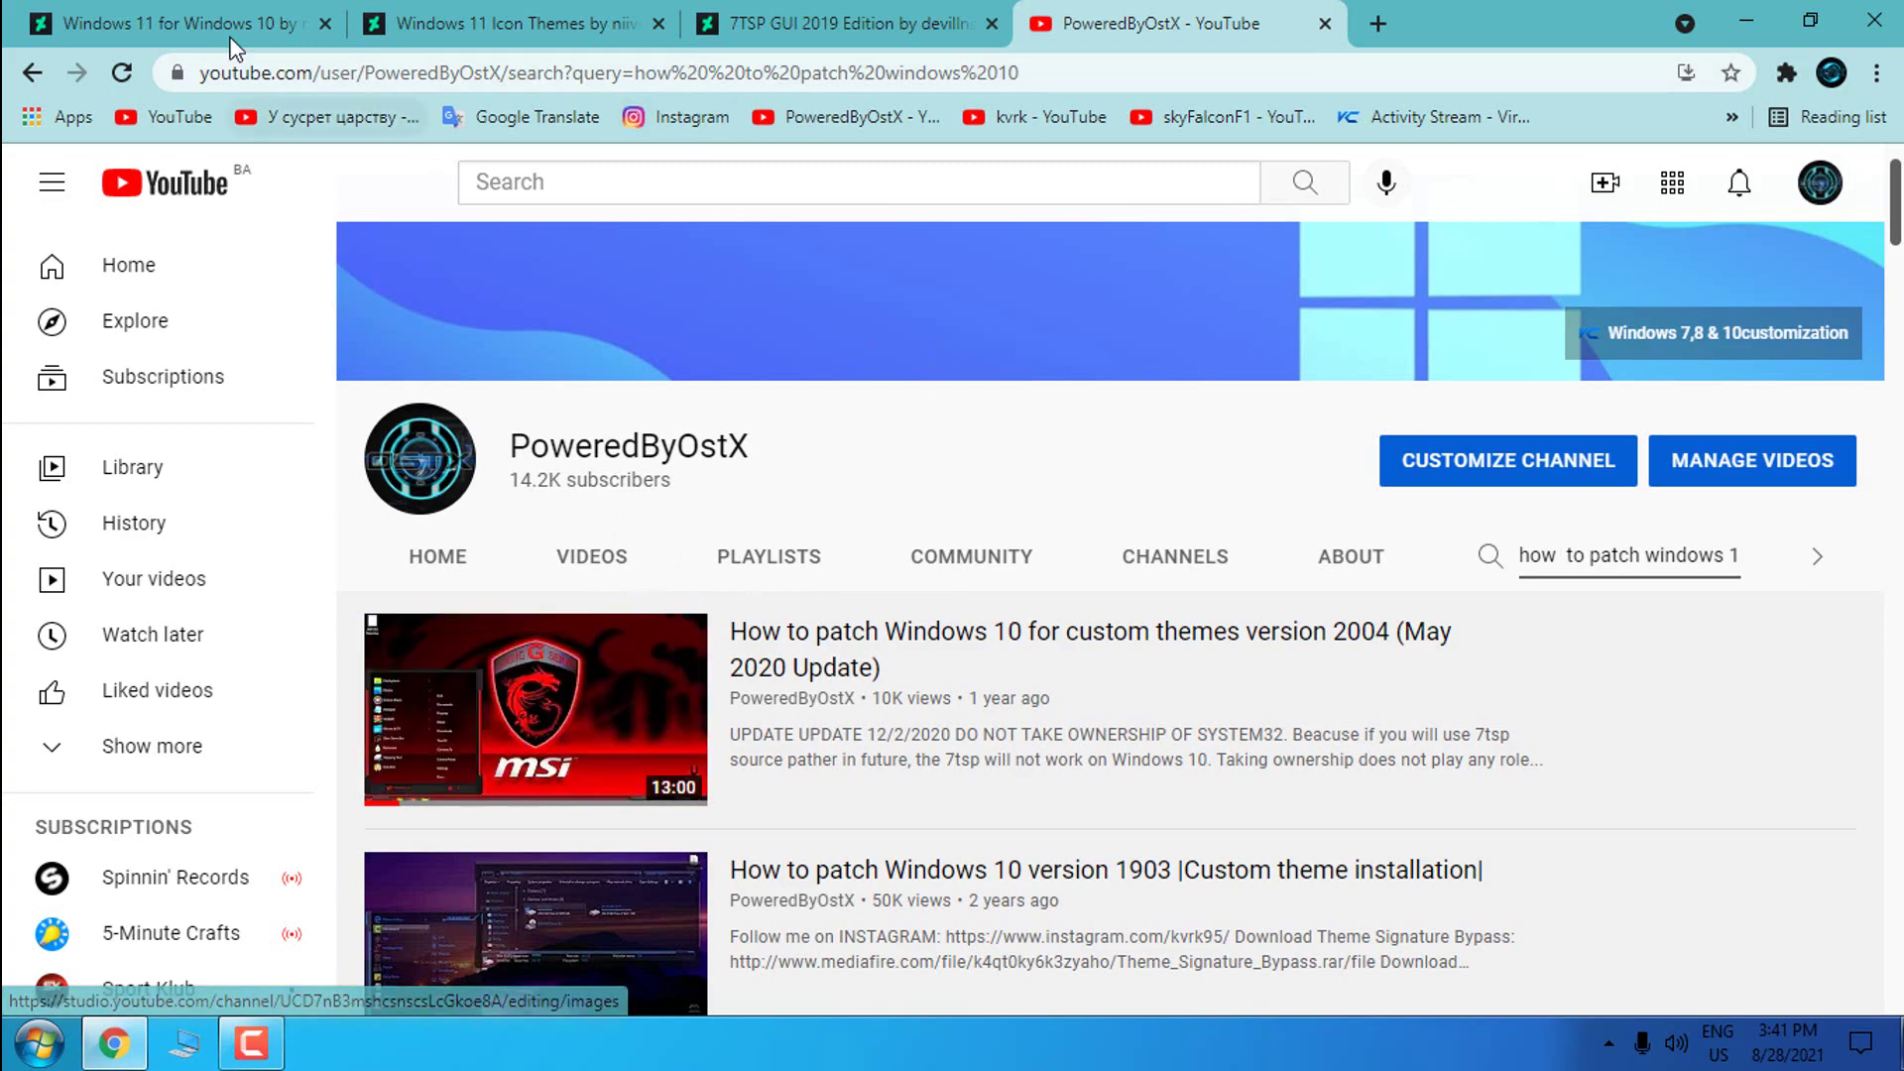
click(190, 22)
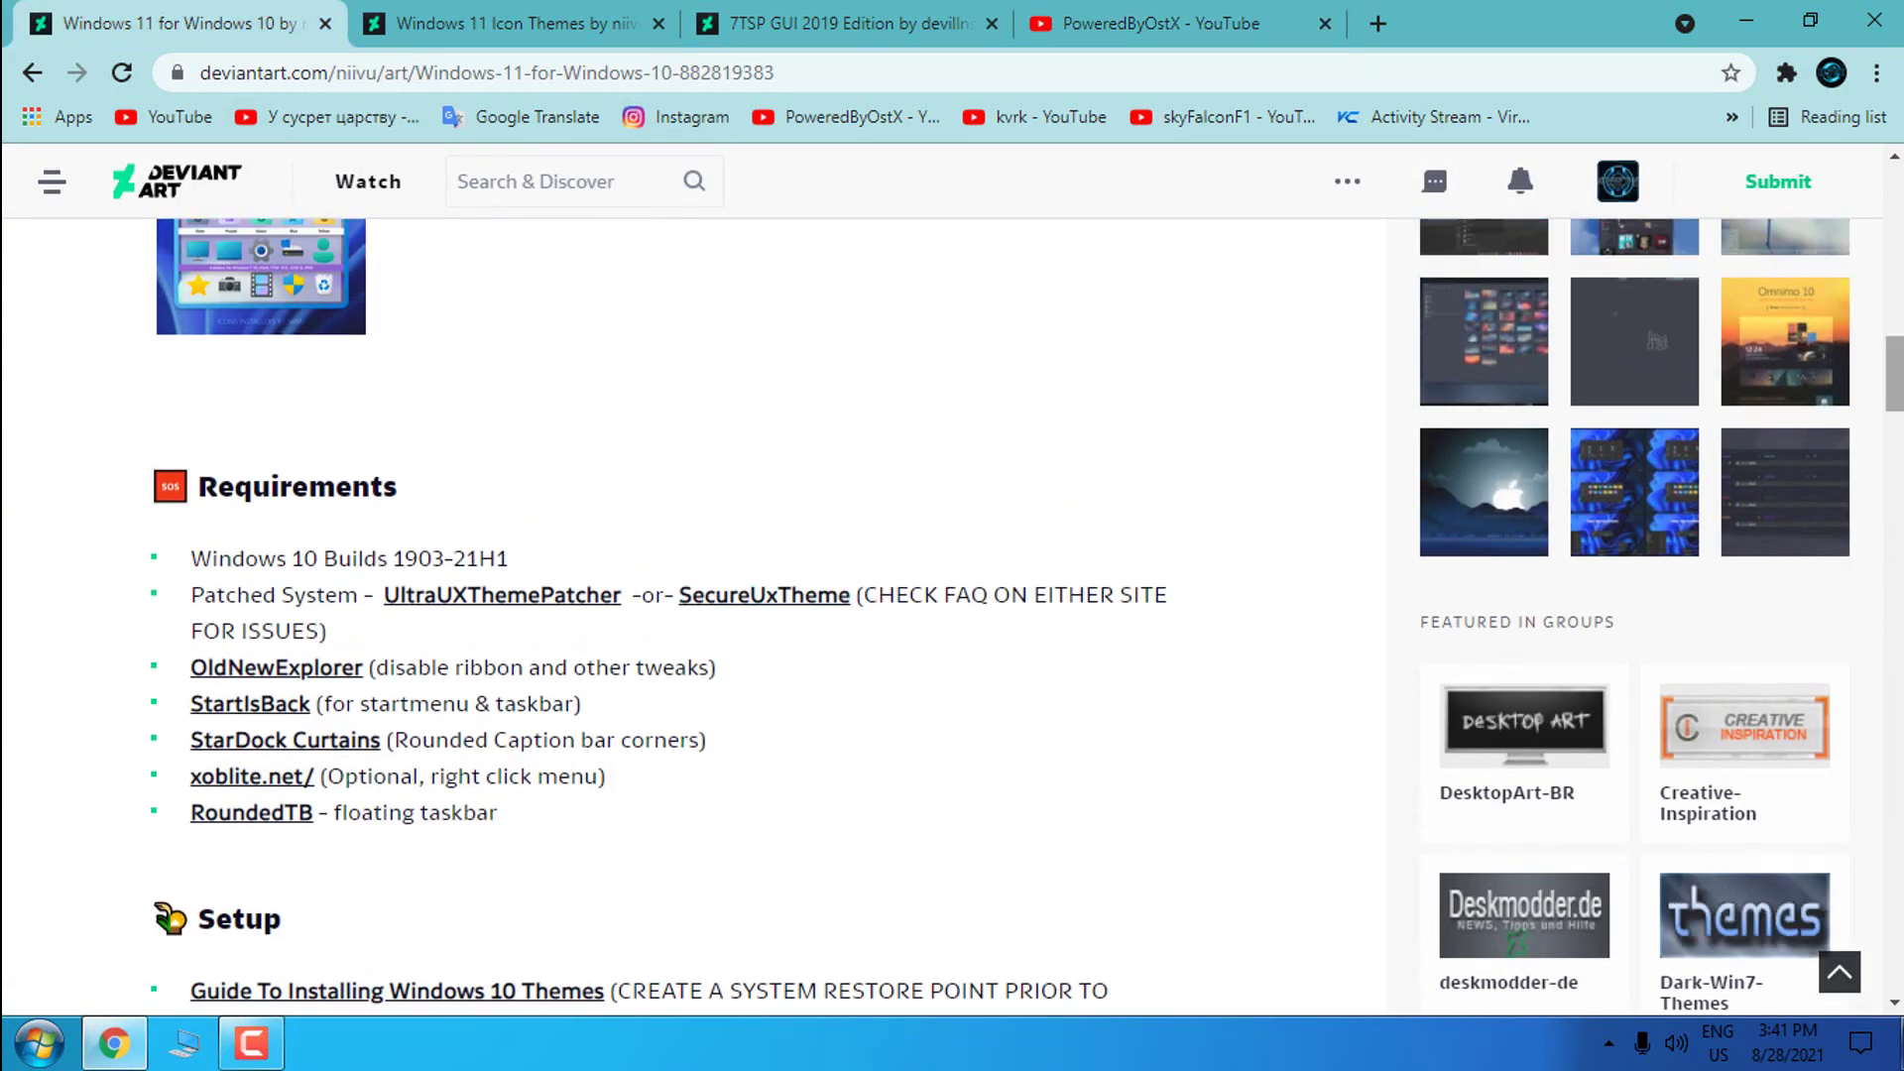
View the download pages for Windows 11 for Windows 10, Windows 11 Icon Themes and 7TSP GUI 2019 Edition, and close the browser
scroll(1209, 515, up, 10)
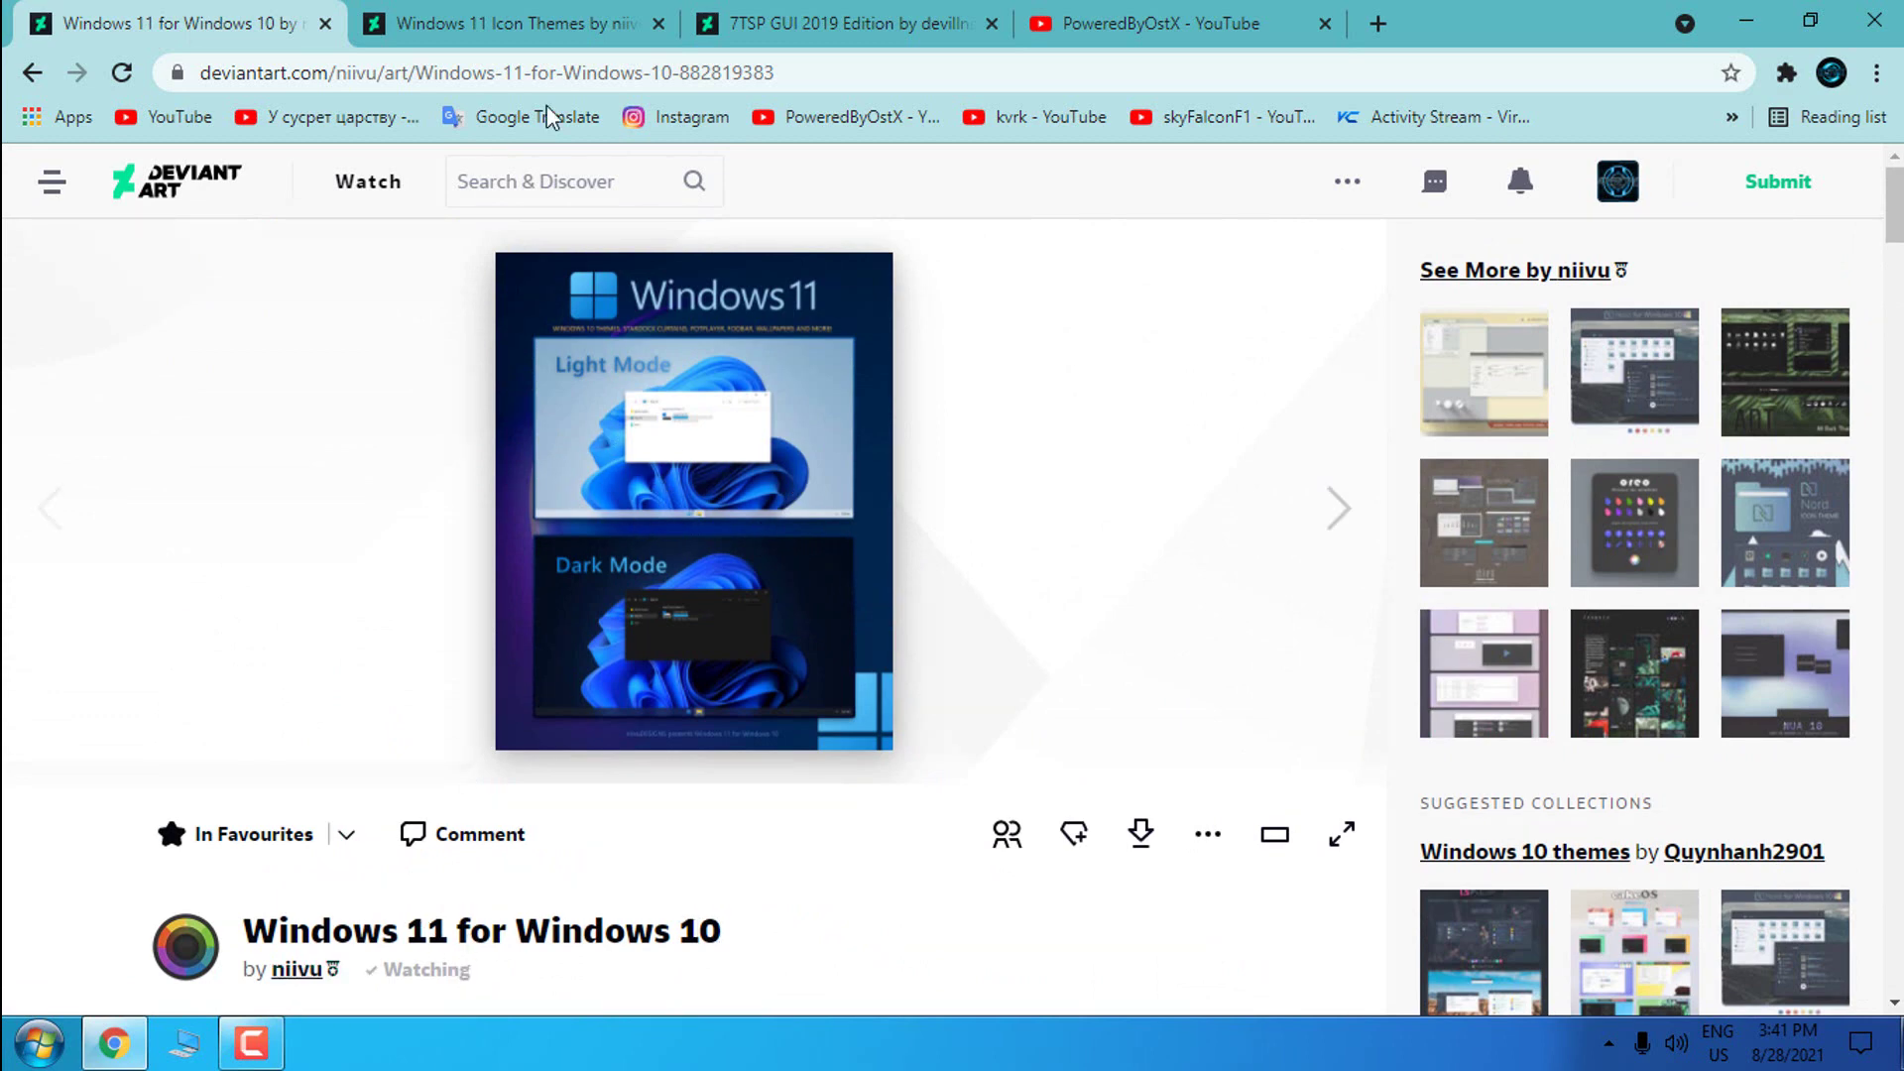
click(530, 30)
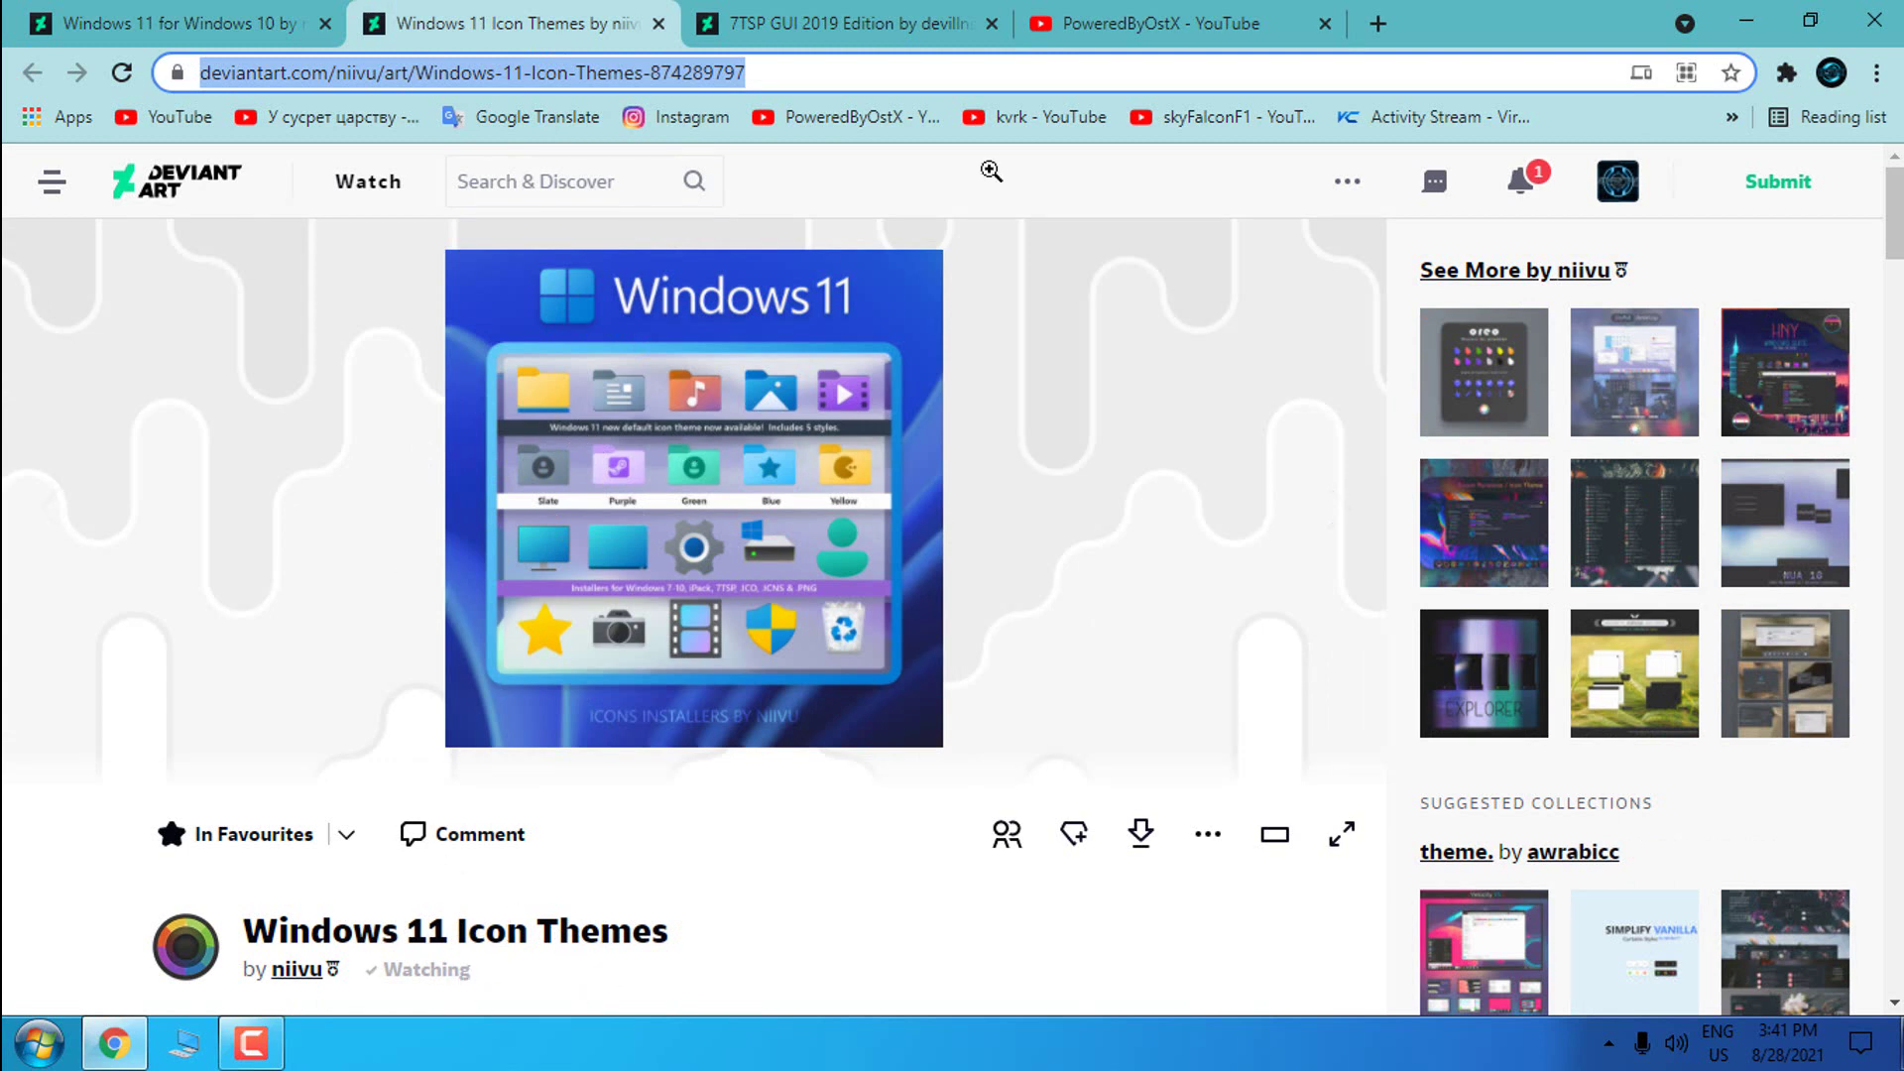
click(952, 24)
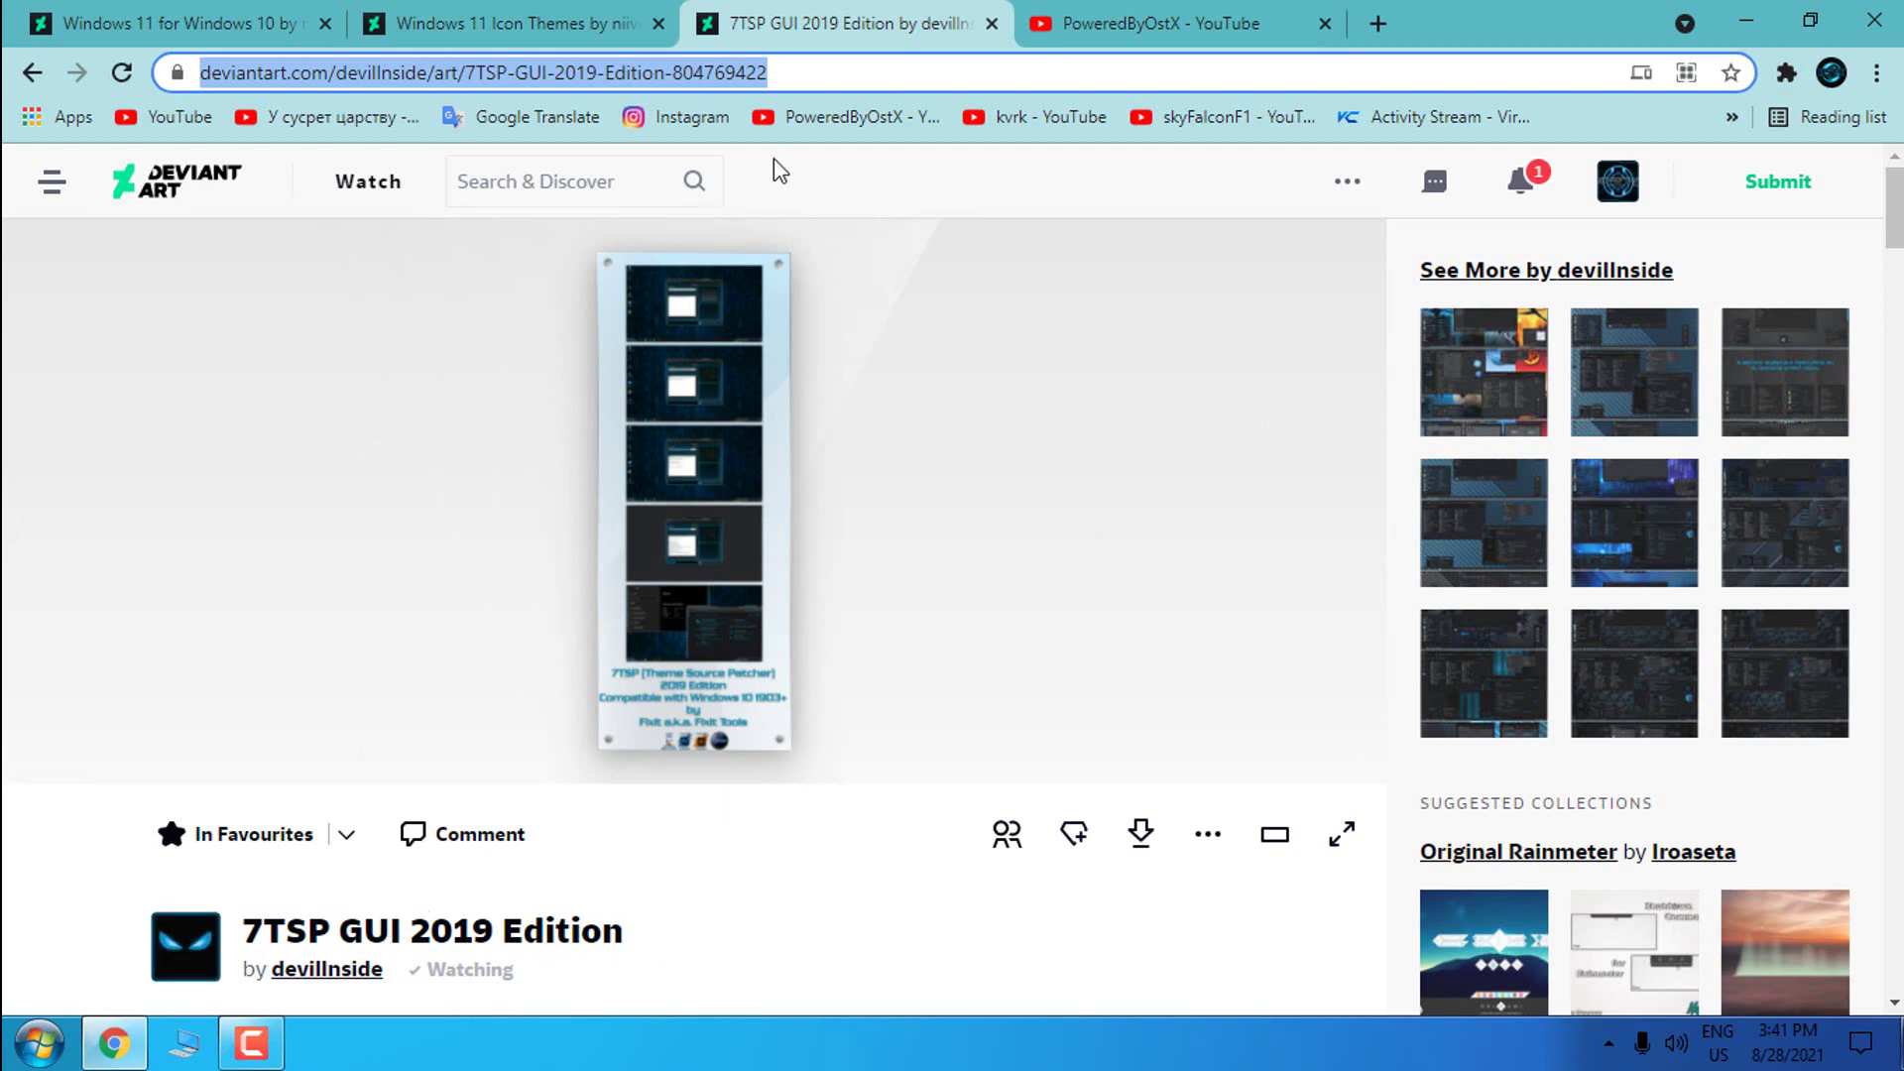
click(200, 21)
click(476, 22)
click(849, 22)
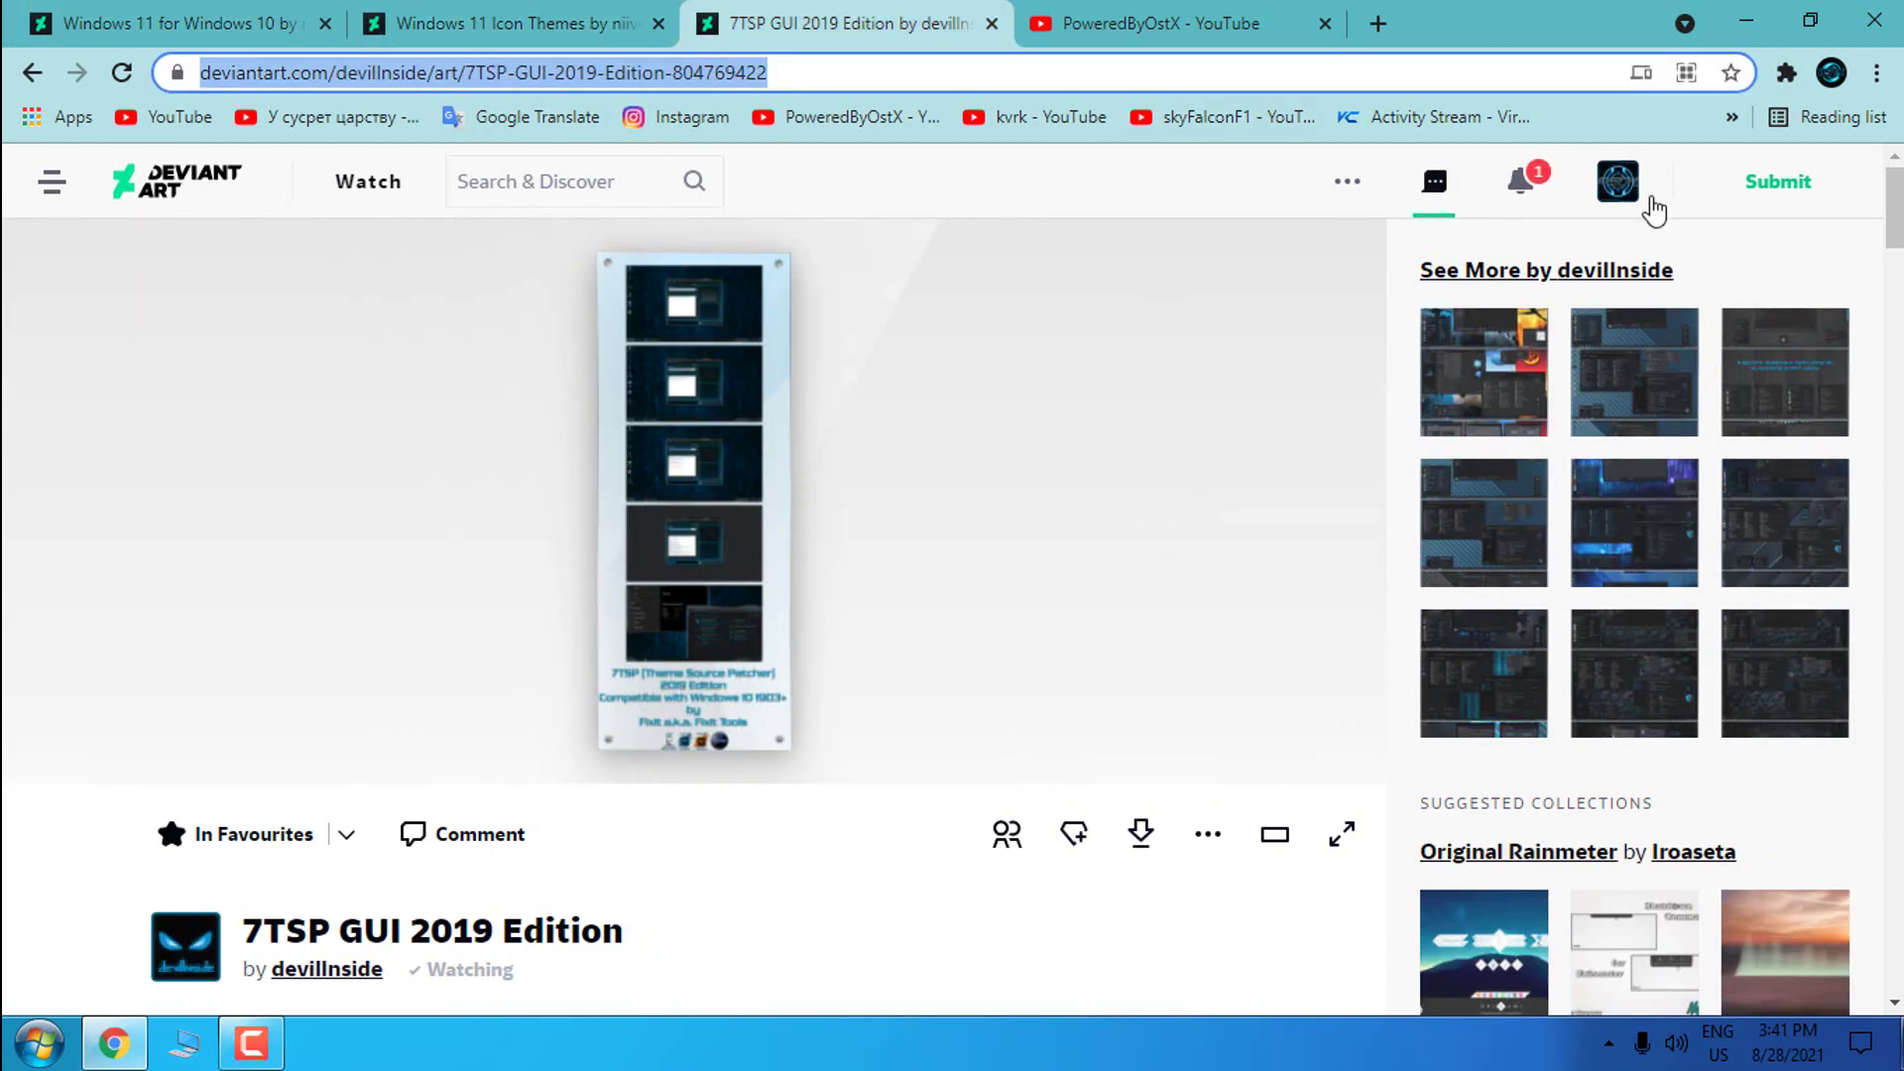
click(1874, 19)
drag(193, 20, 452, 351)
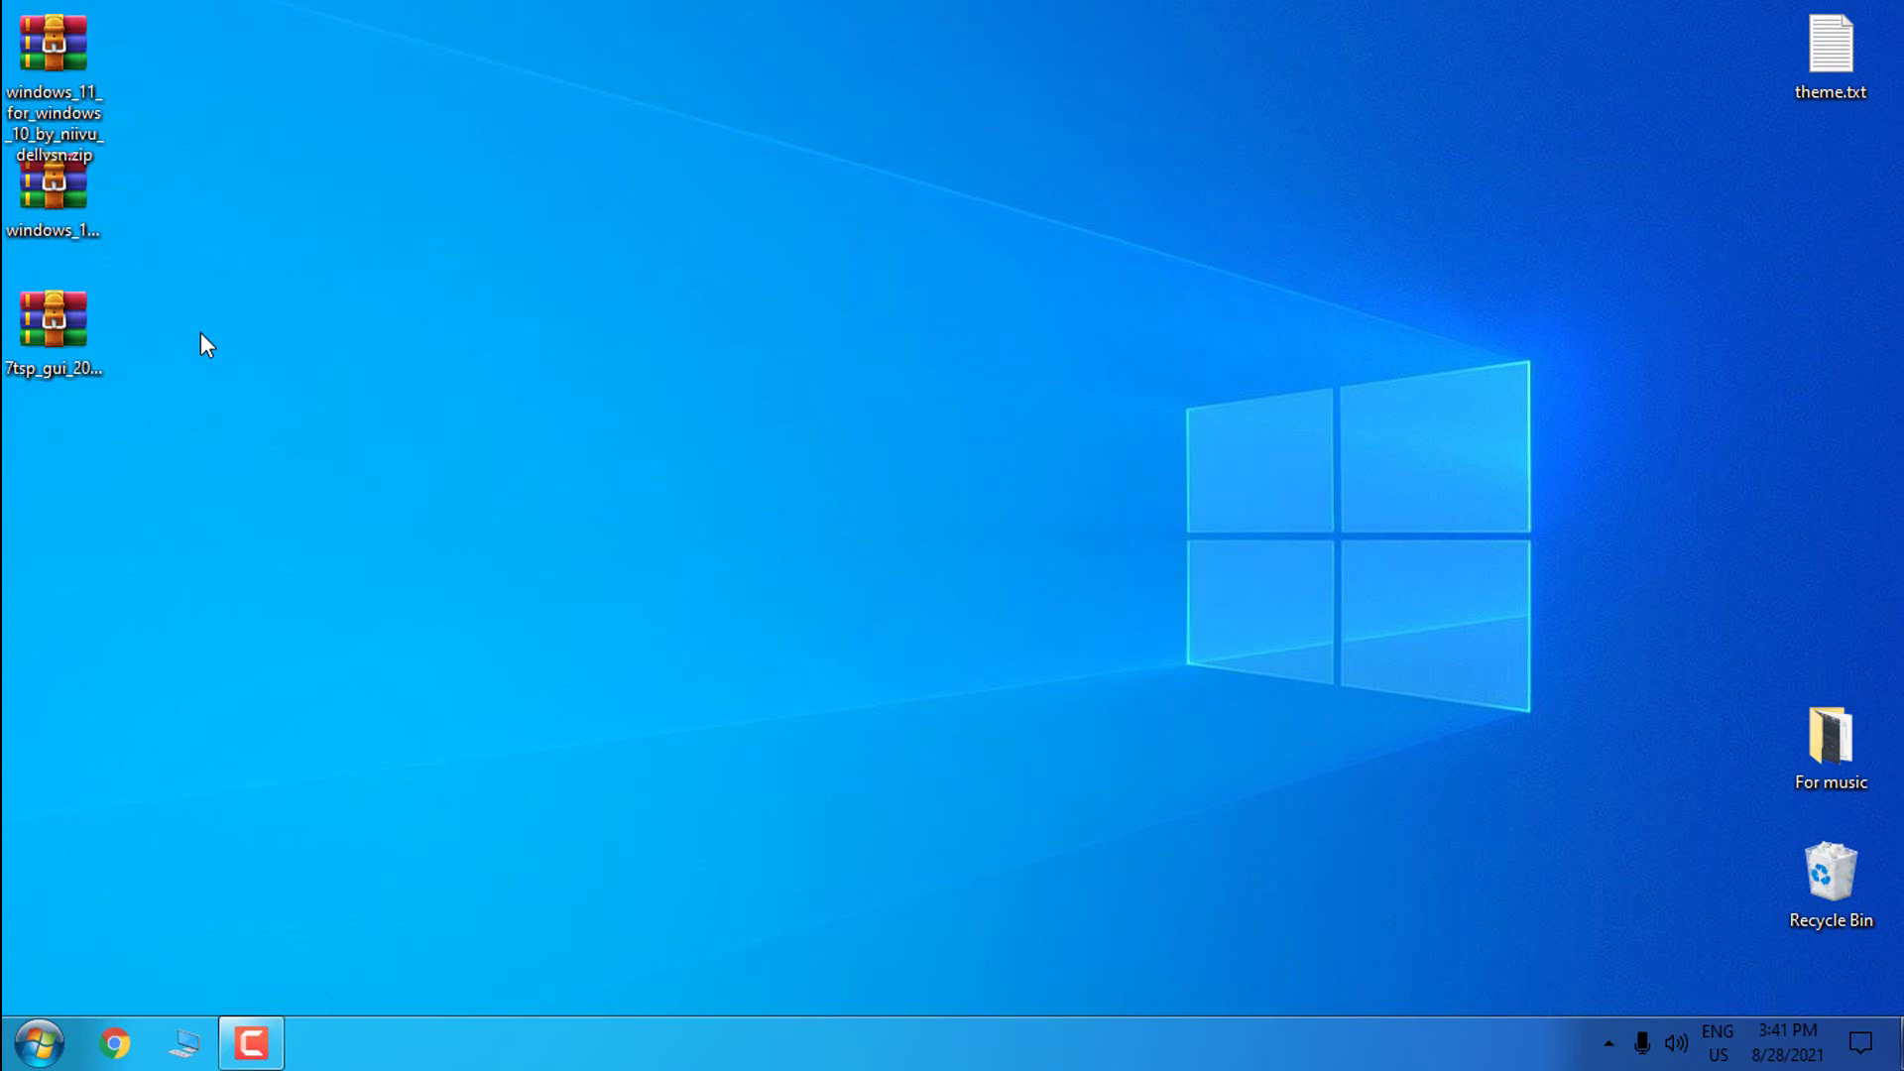
Find and open the "Create a restore point" system settings and select Local Disk (C:) (System)
click(39, 1042)
click(82, 970)
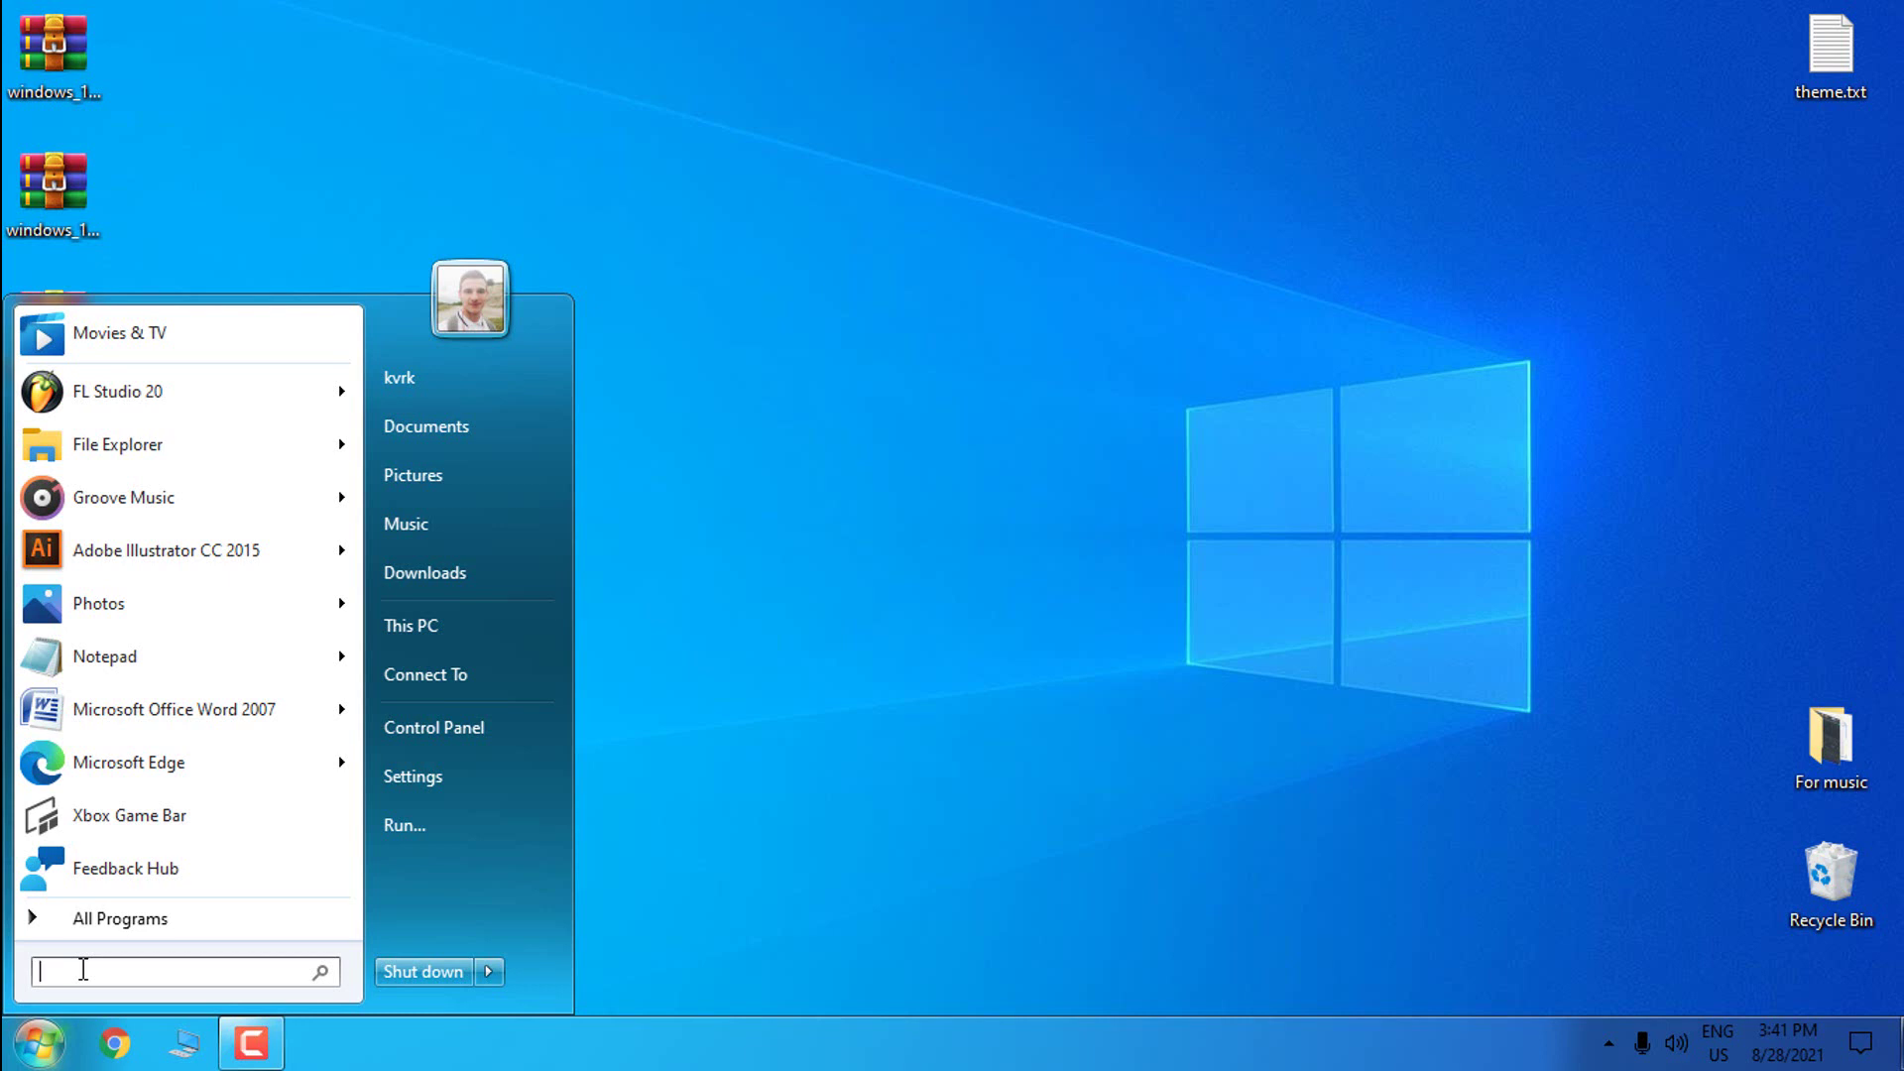
text(create)
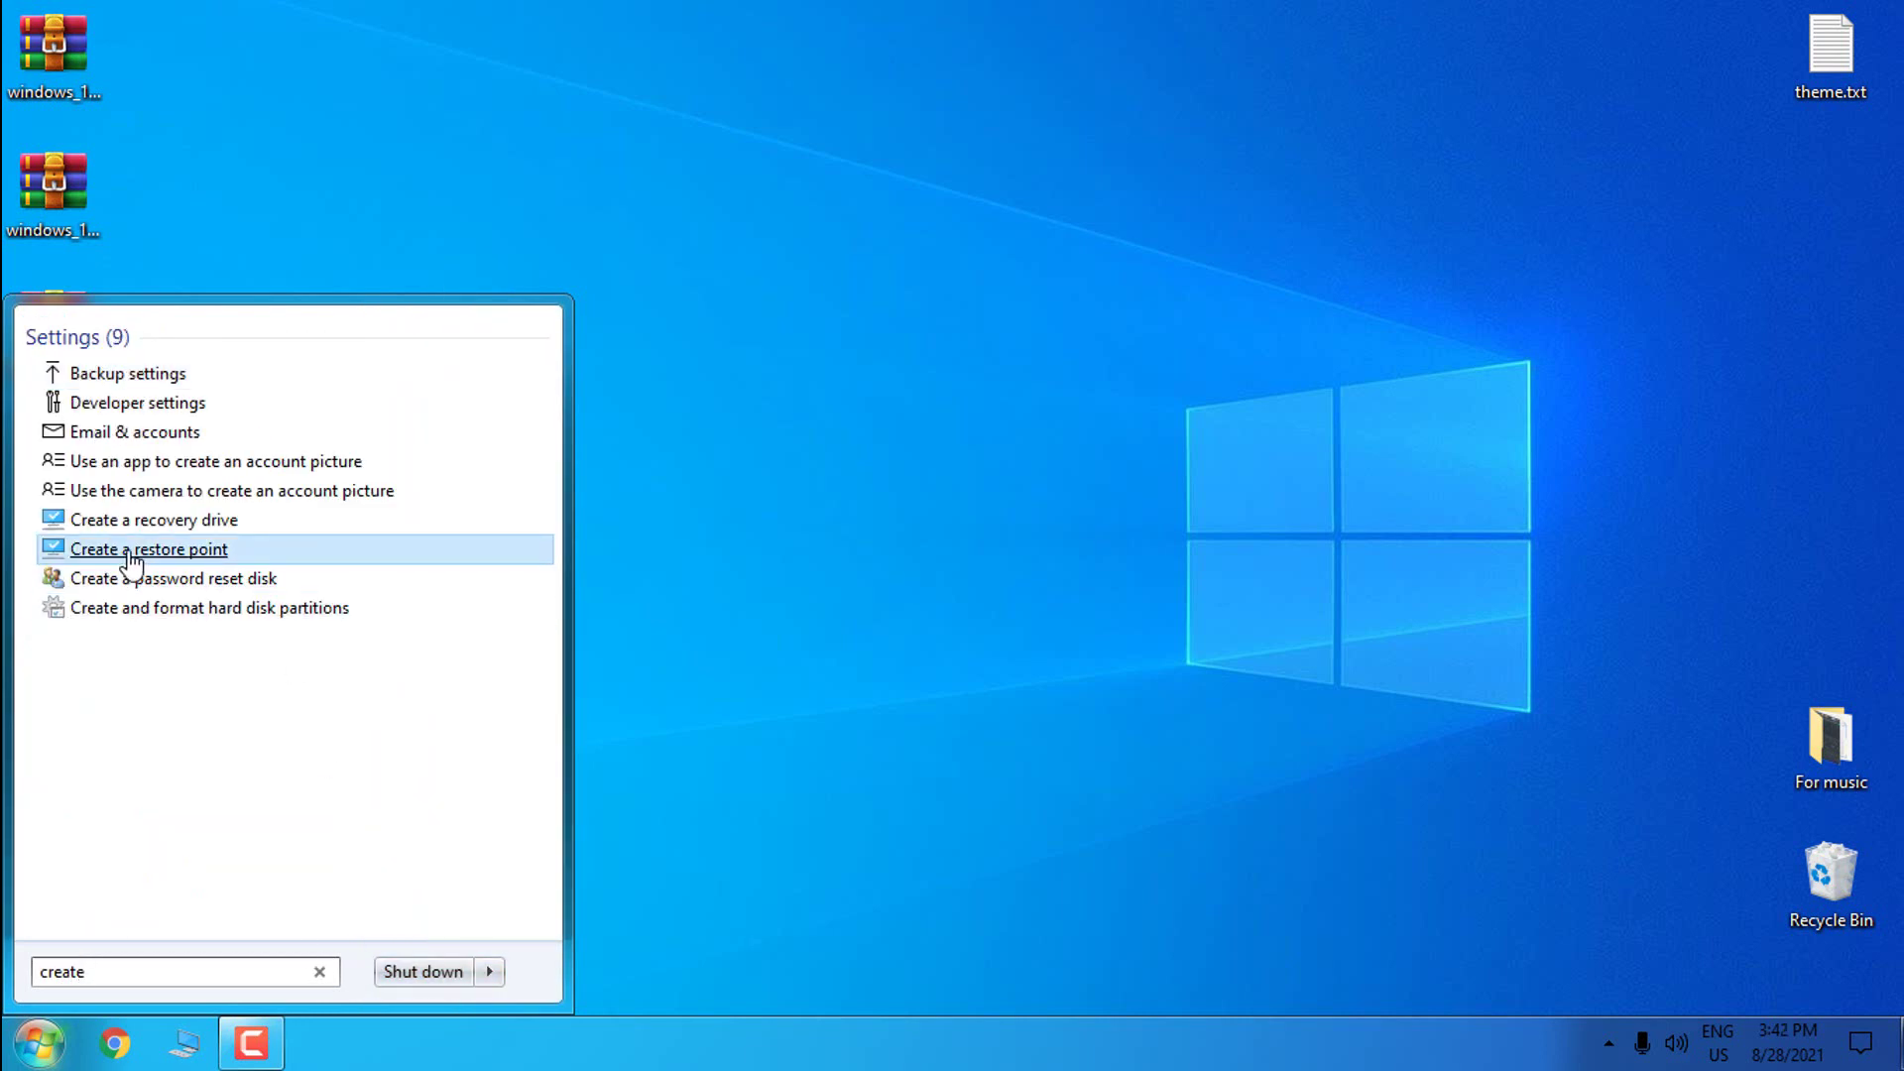
click(187, 550)
click(218, 425)
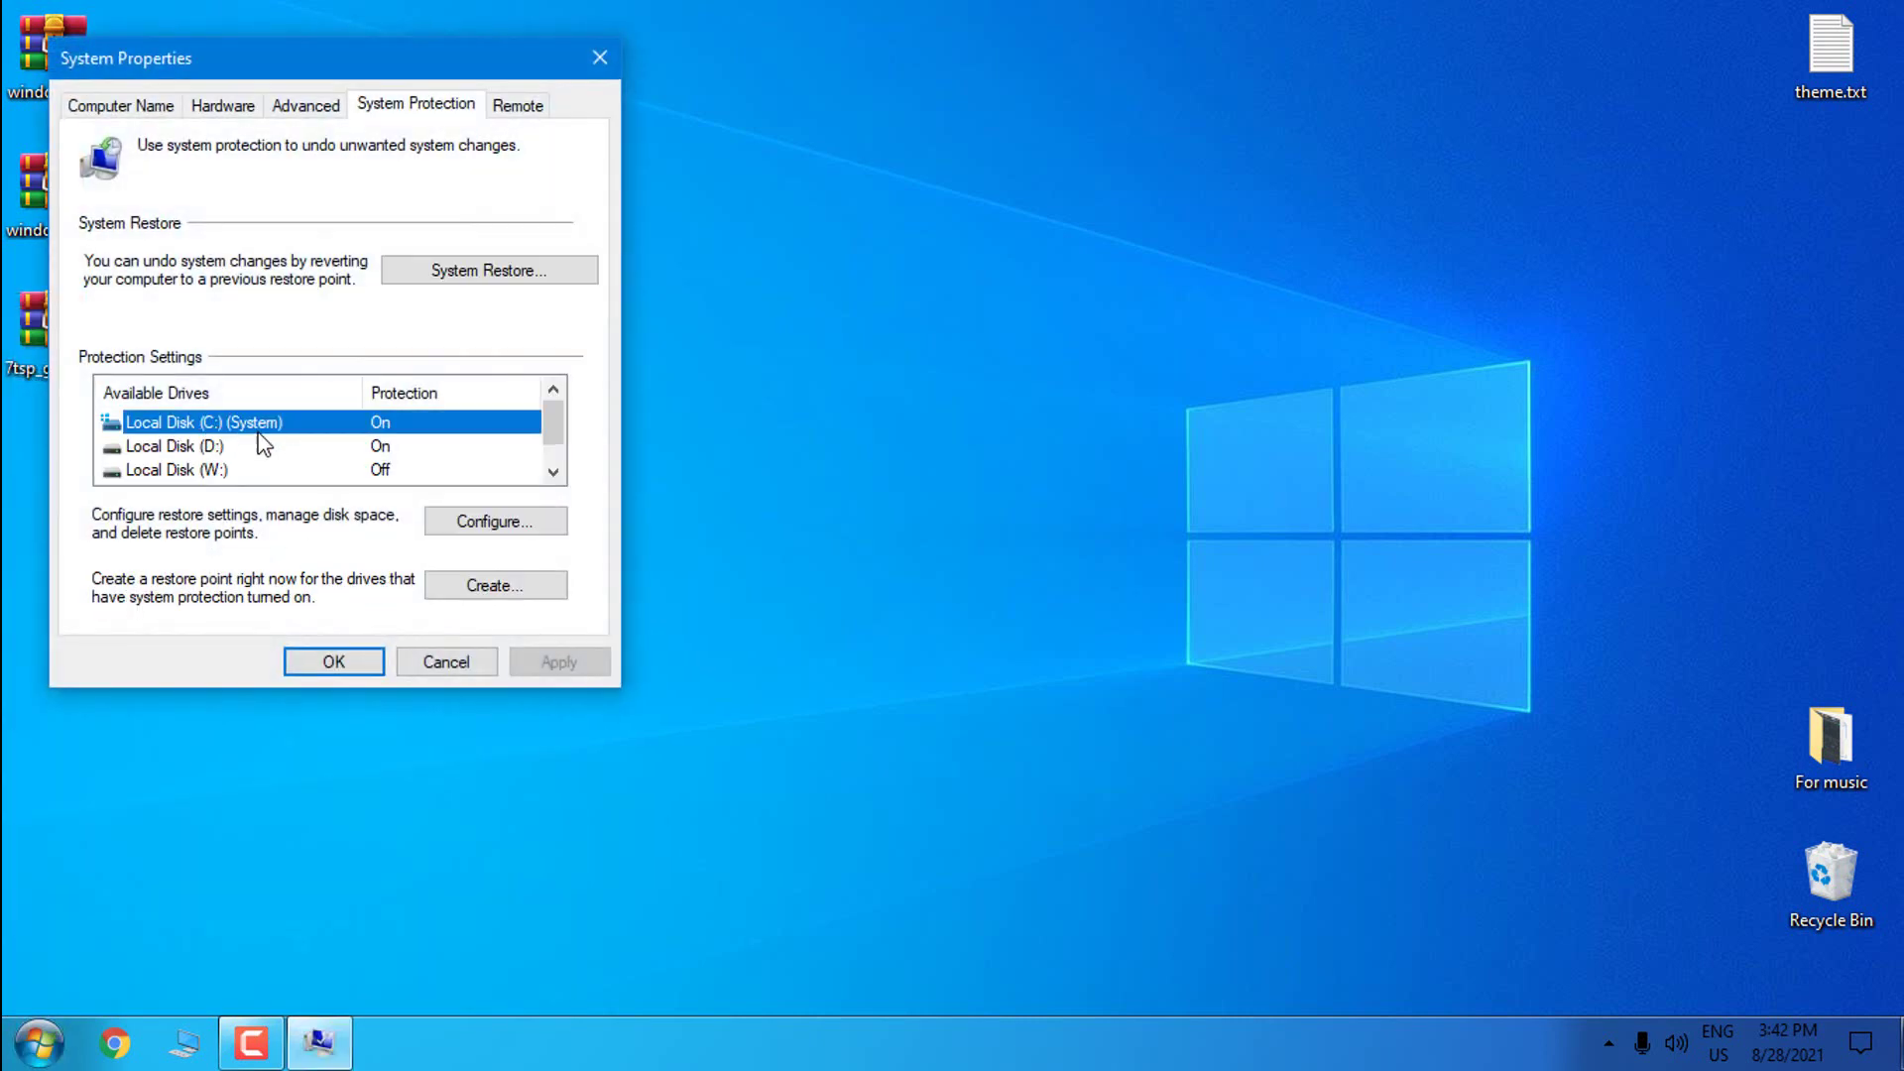
Create a restore point with the description "theme" and close System Properties
click(491, 585)
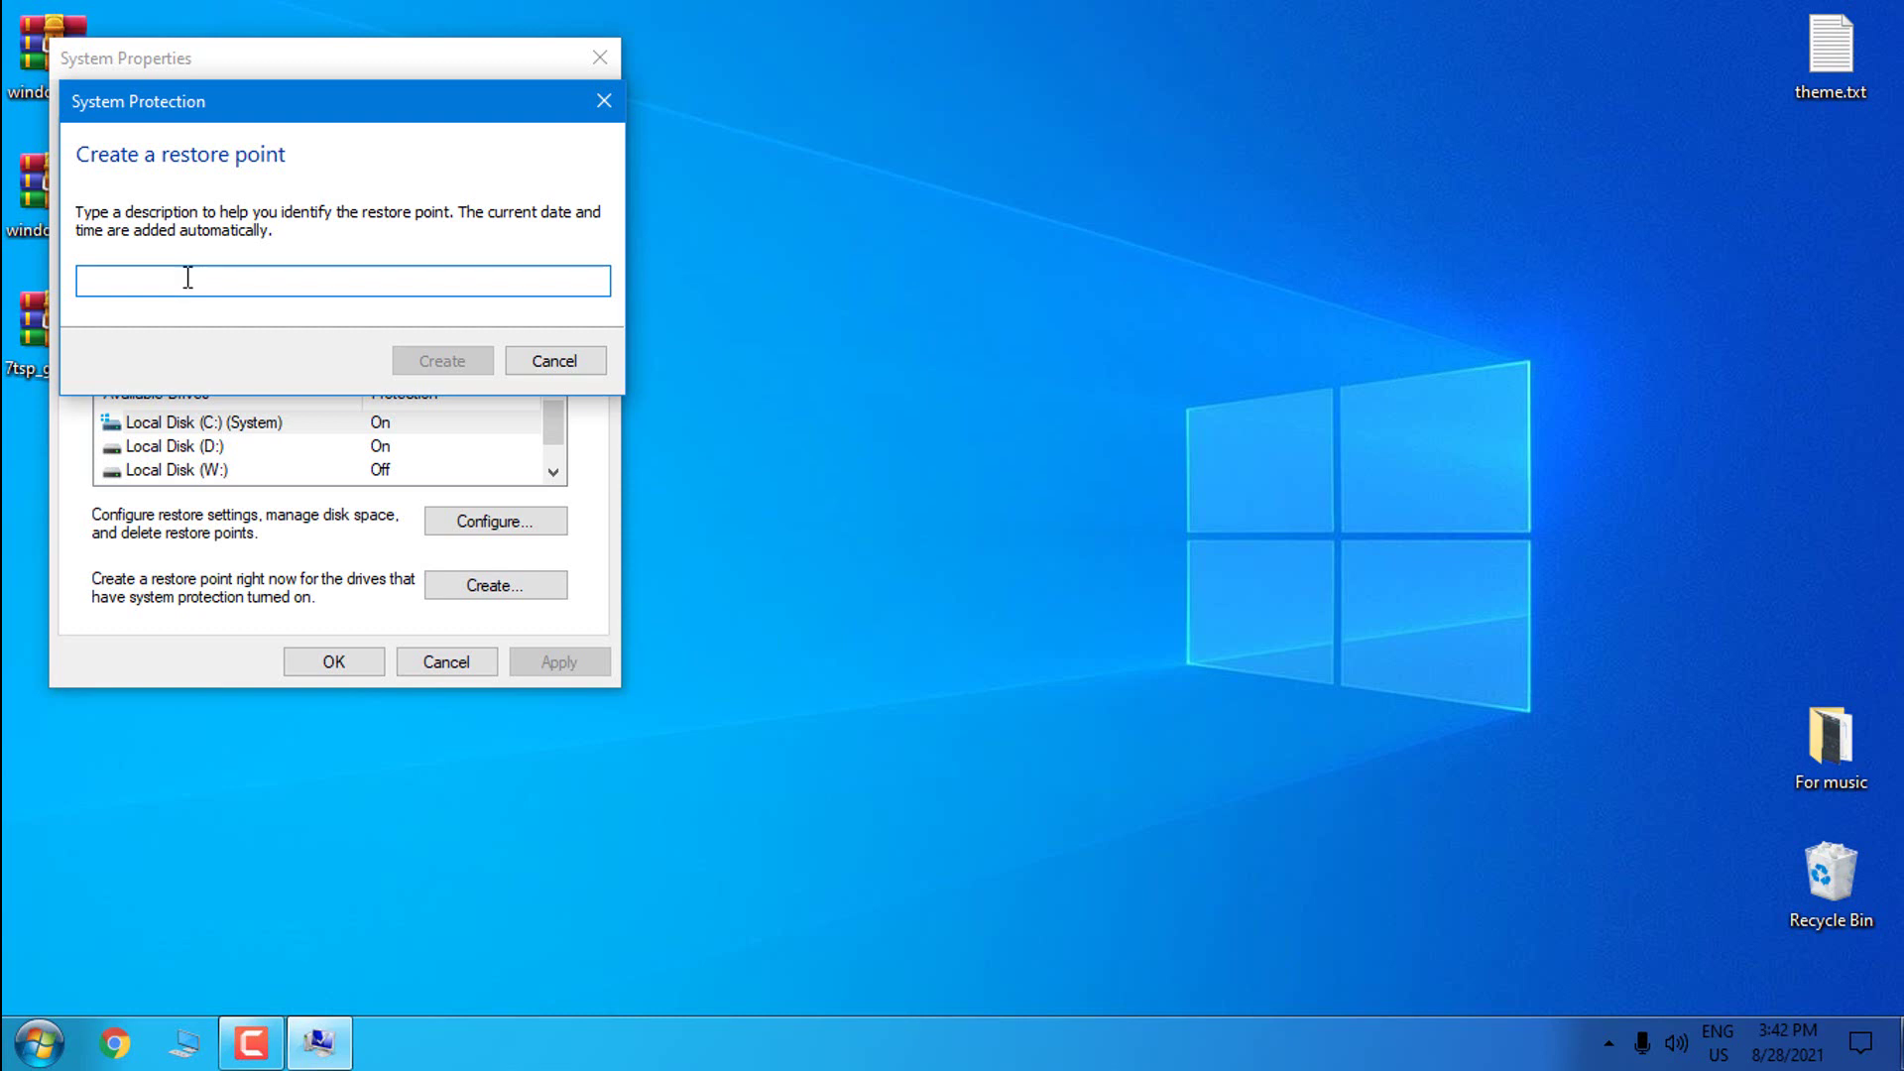
text(theme)
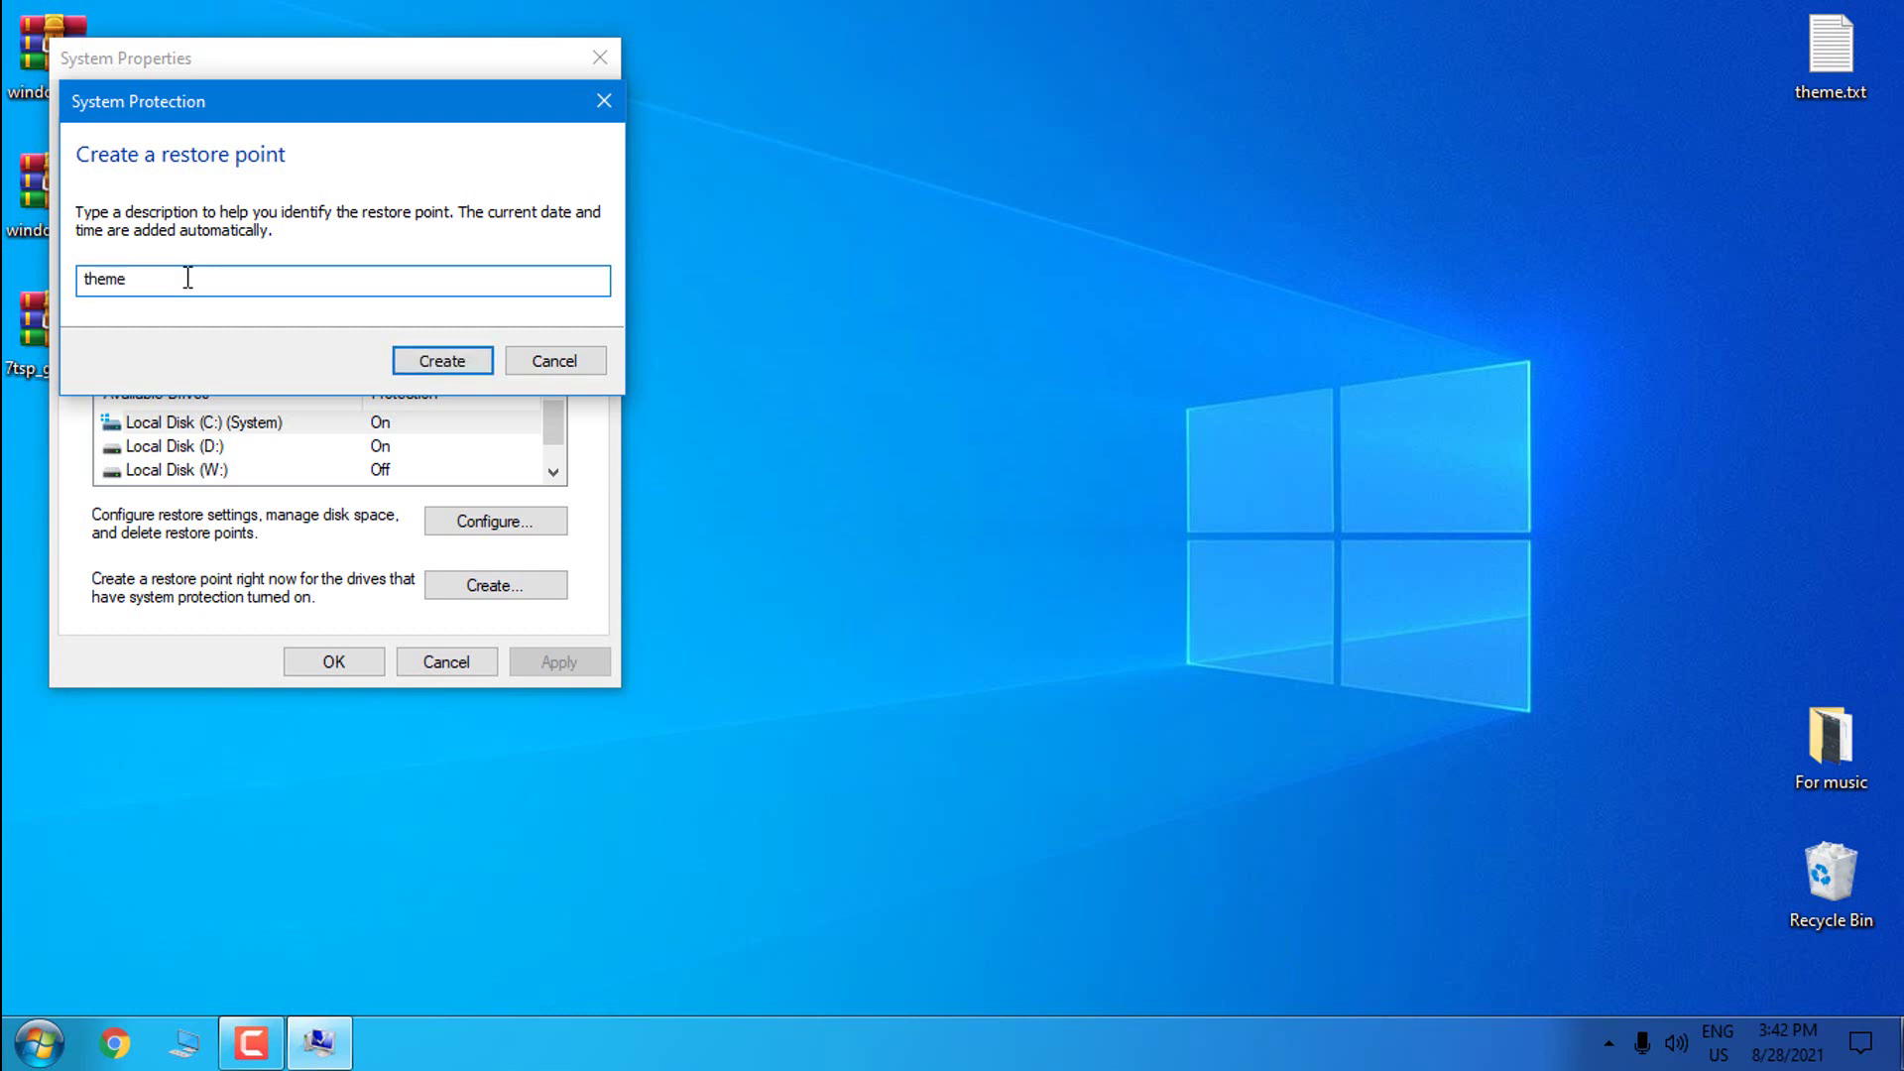
click(428, 365)
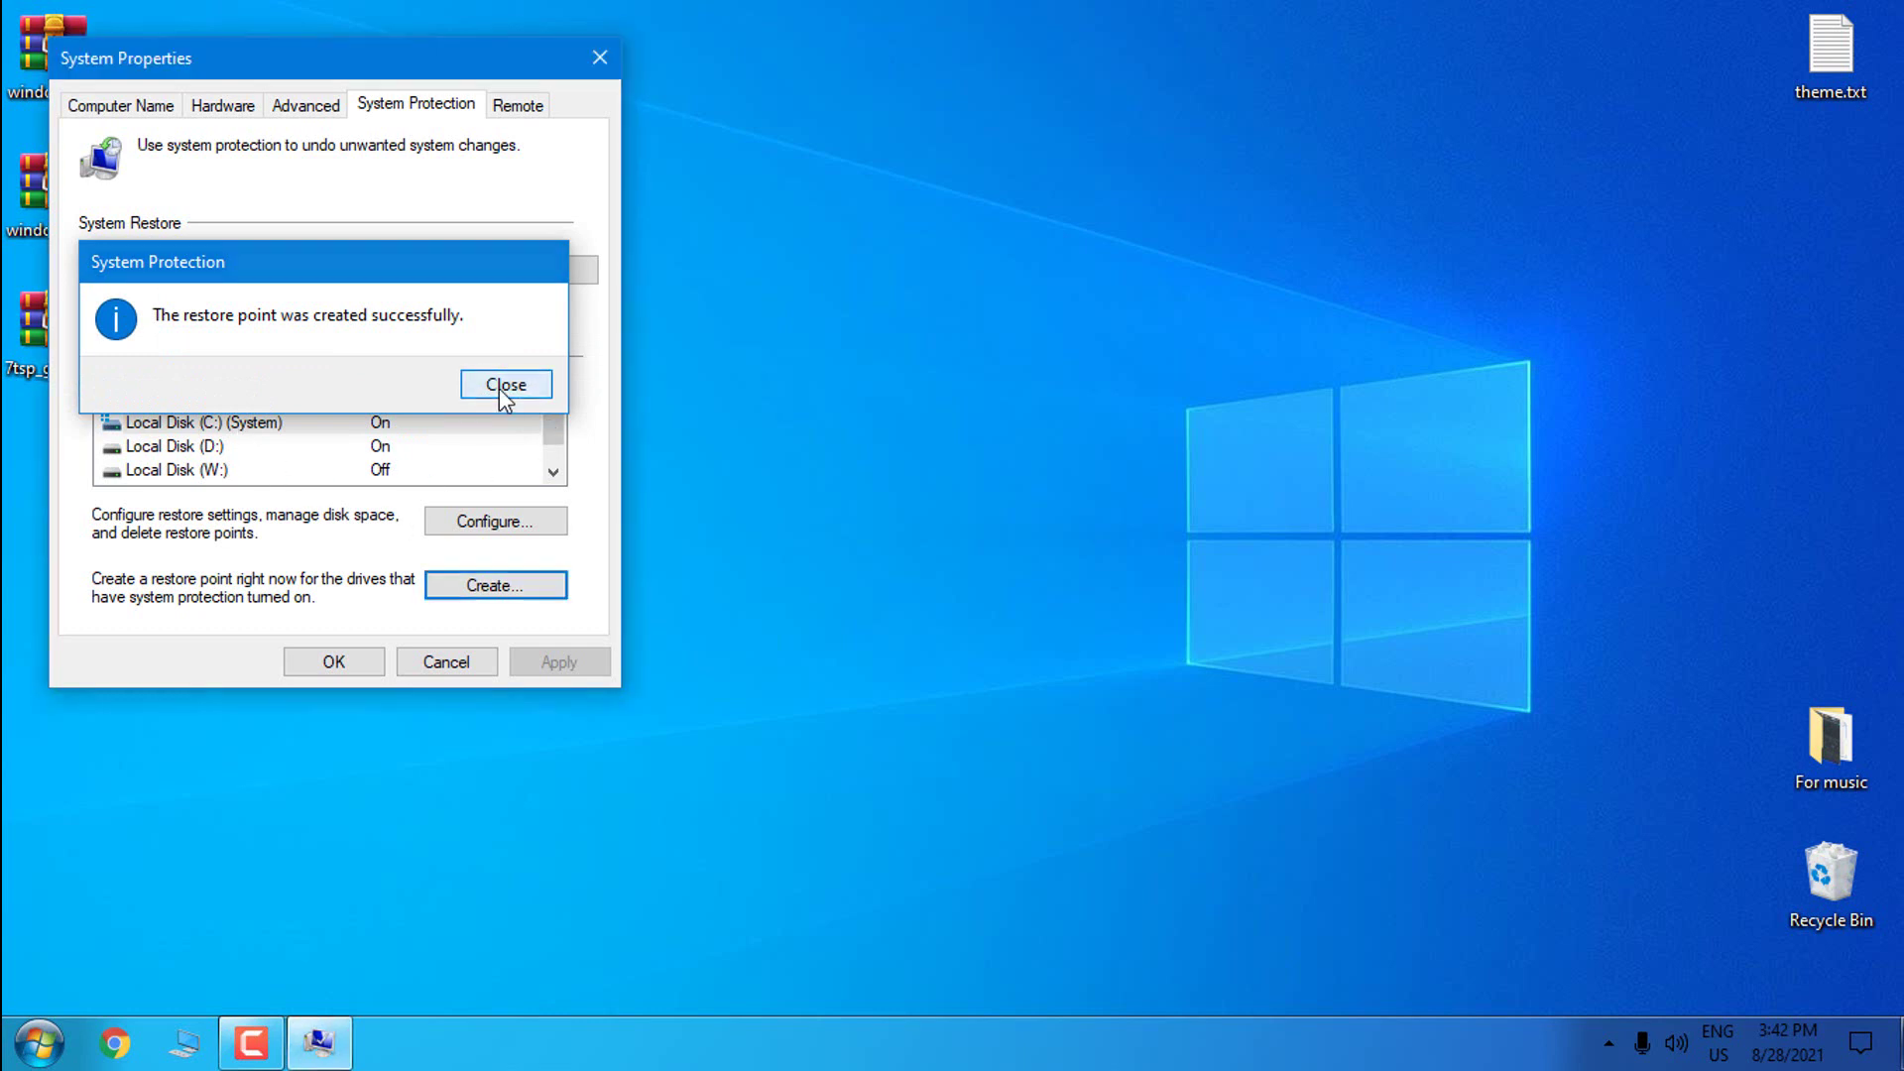
click(501, 387)
click(359, 665)
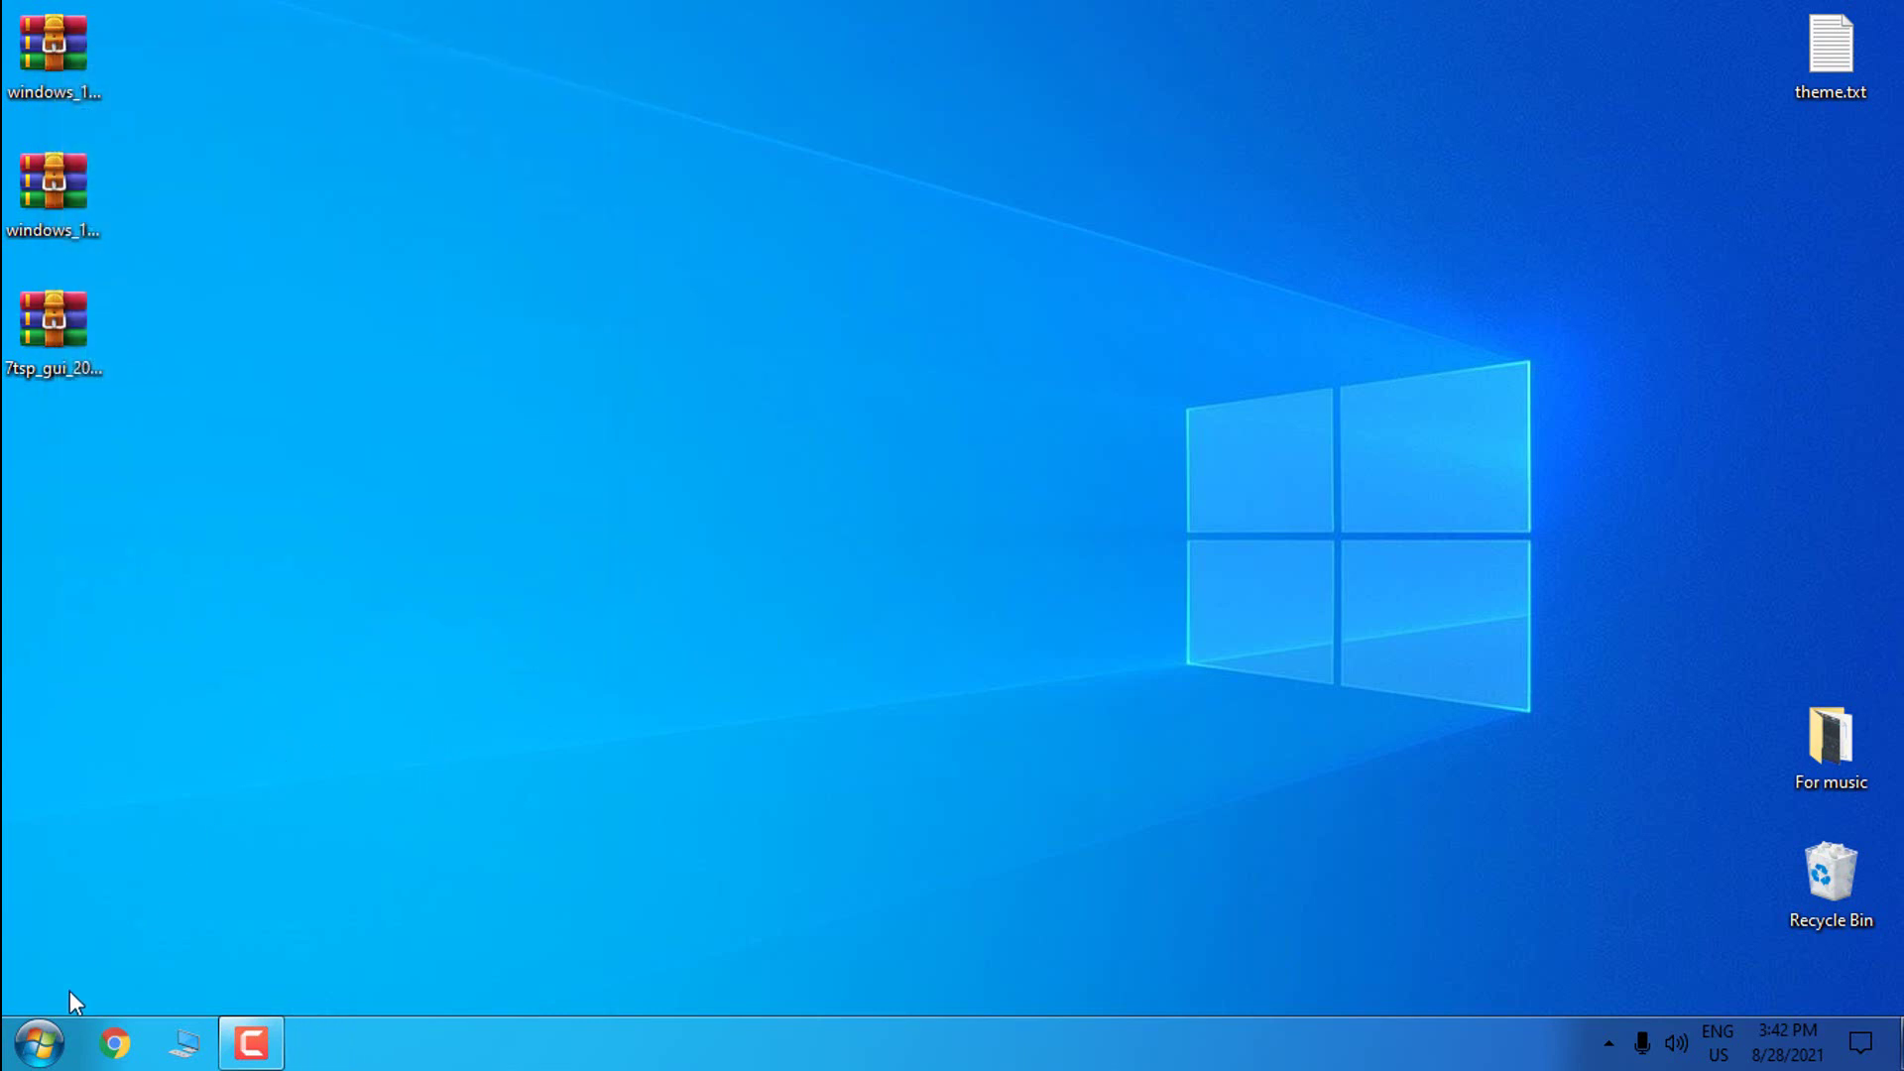
Check the Windows edition and version on the About your PC page, and close Settings
click(40, 1042)
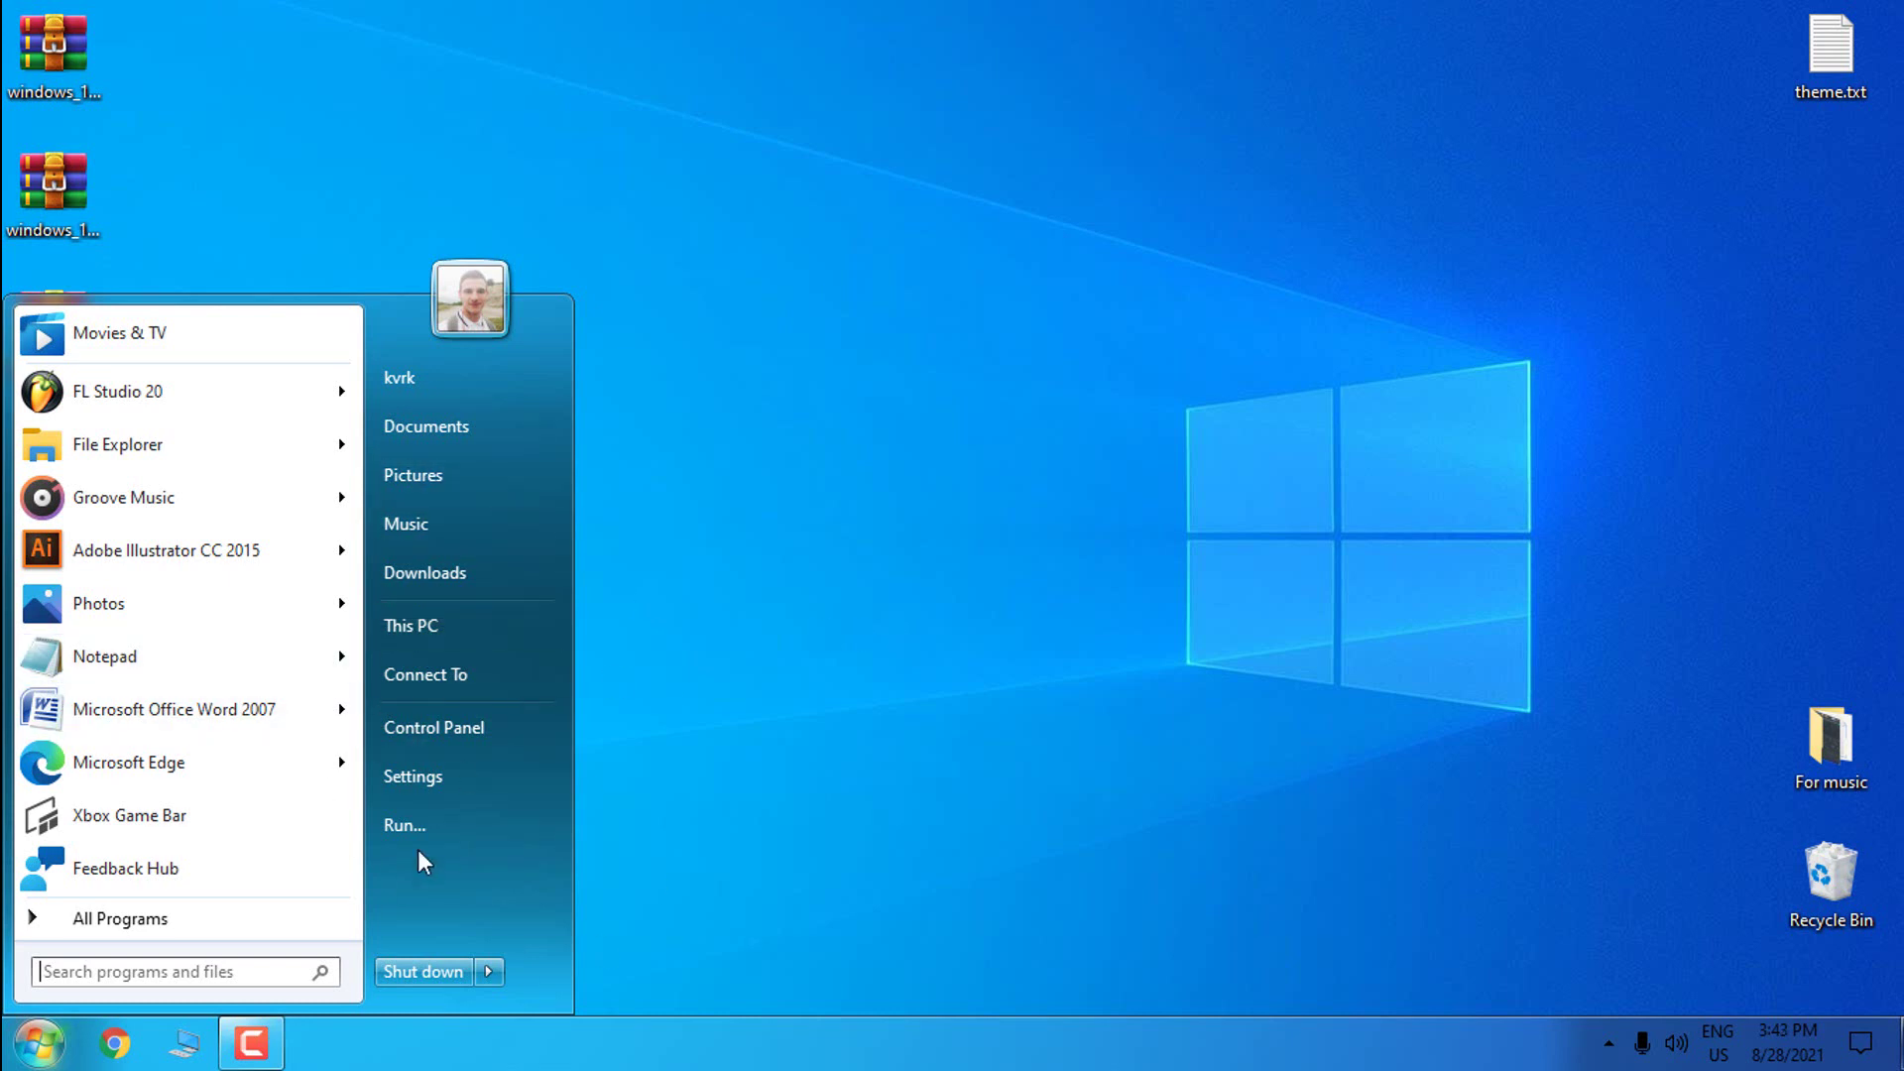
click(128, 970)
text(about)
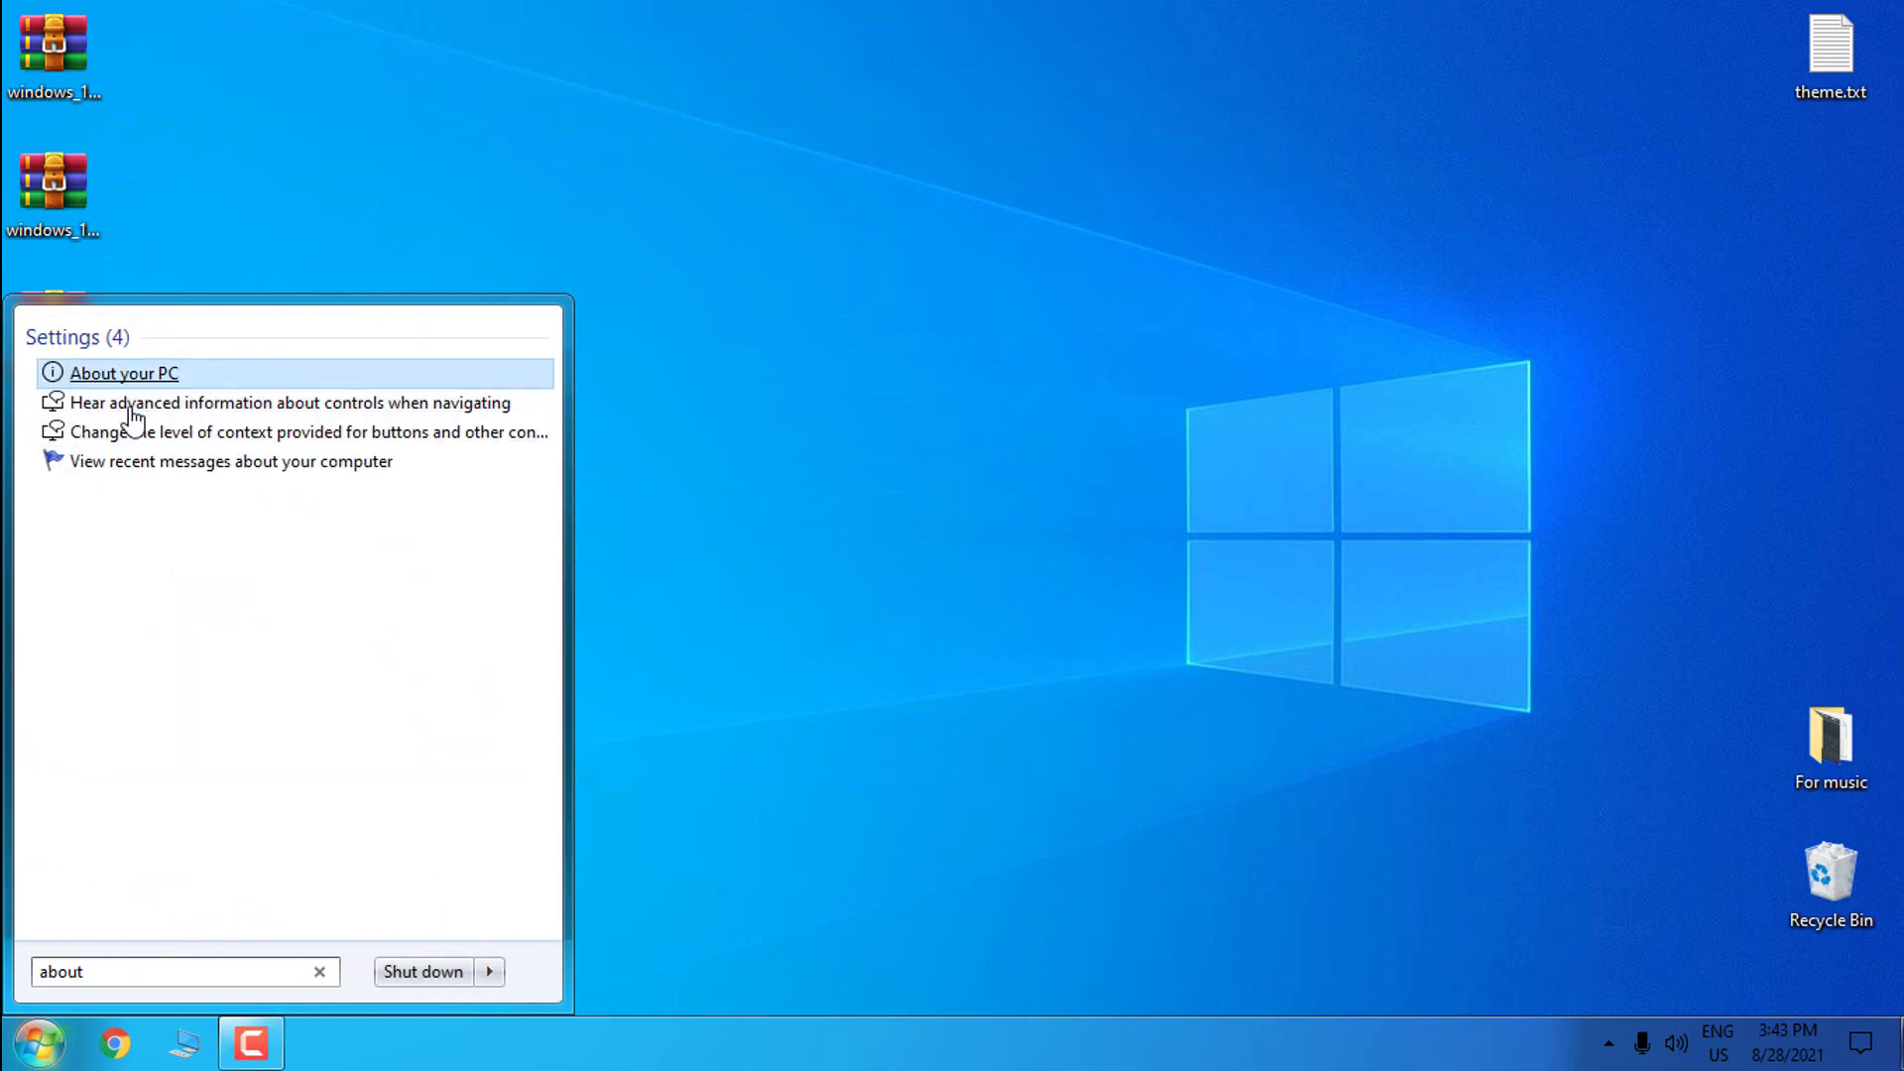
click(154, 375)
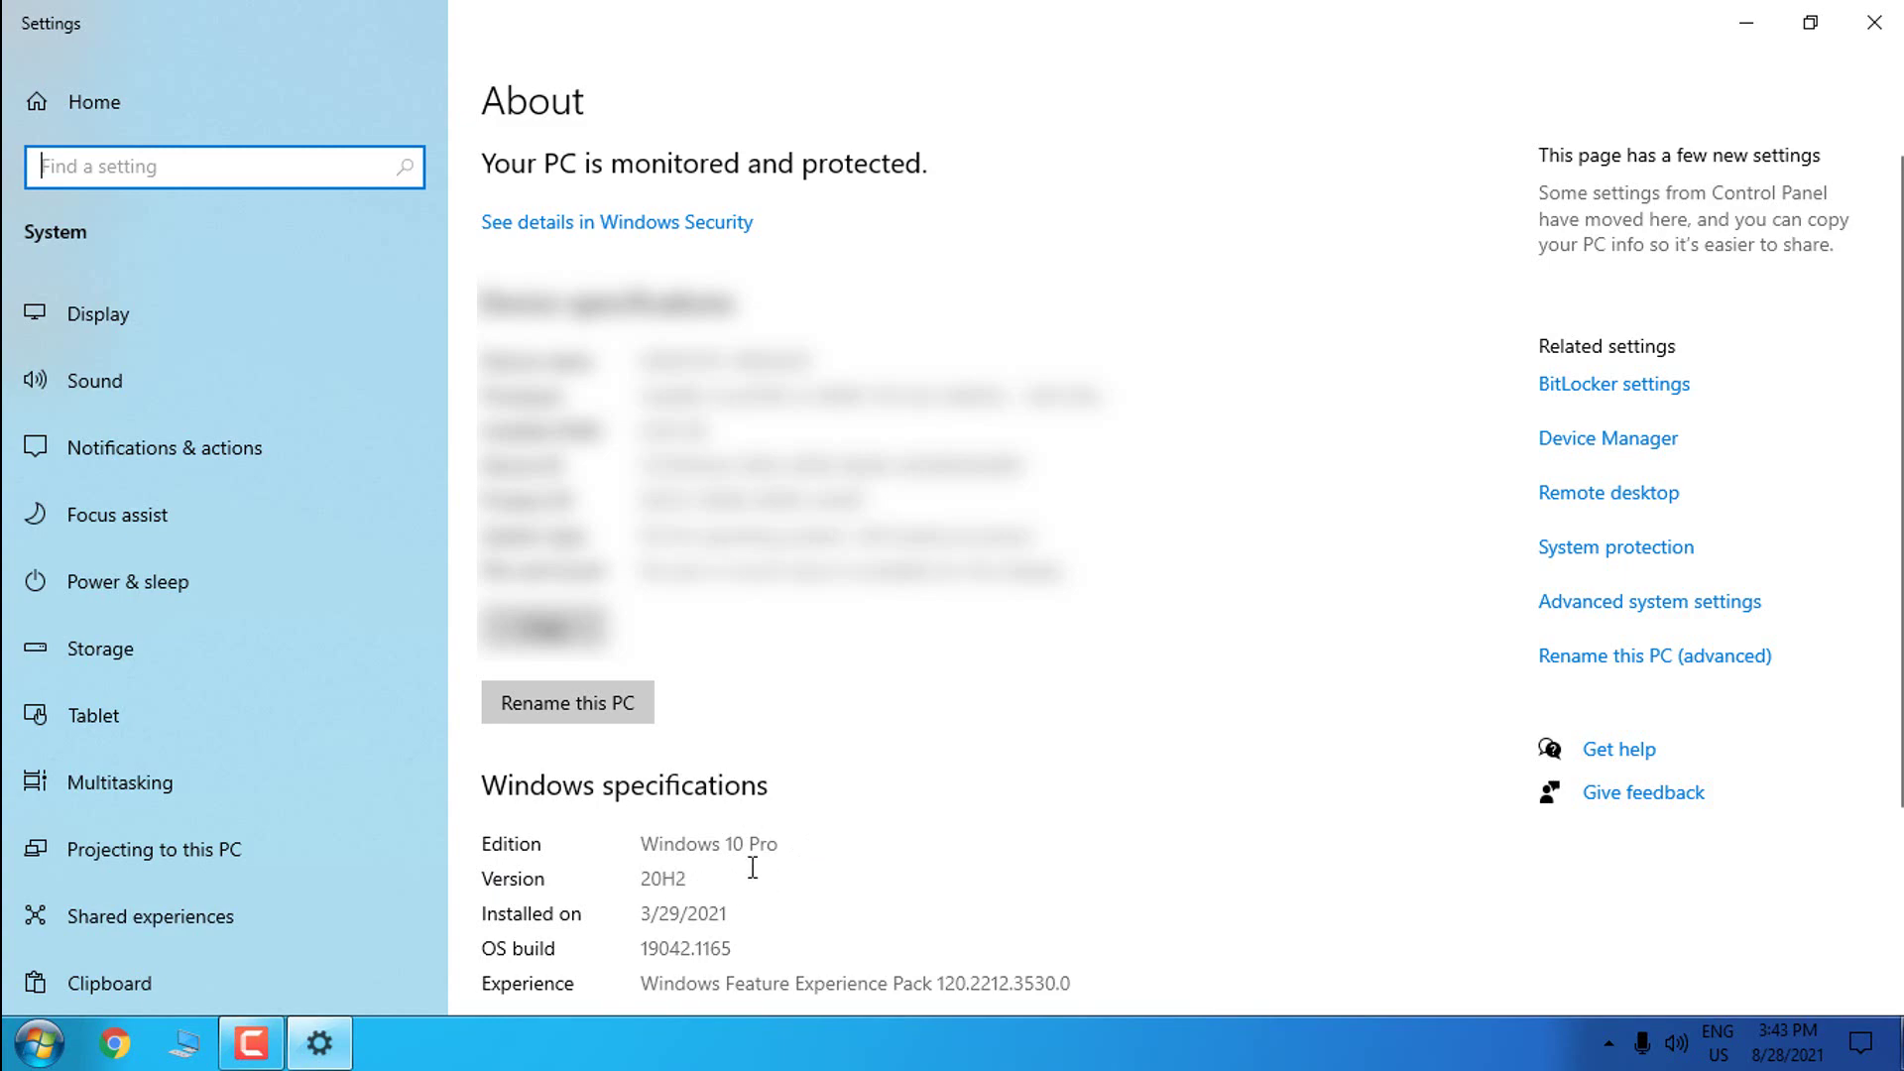
click(1877, 37)
click(51, 1016)
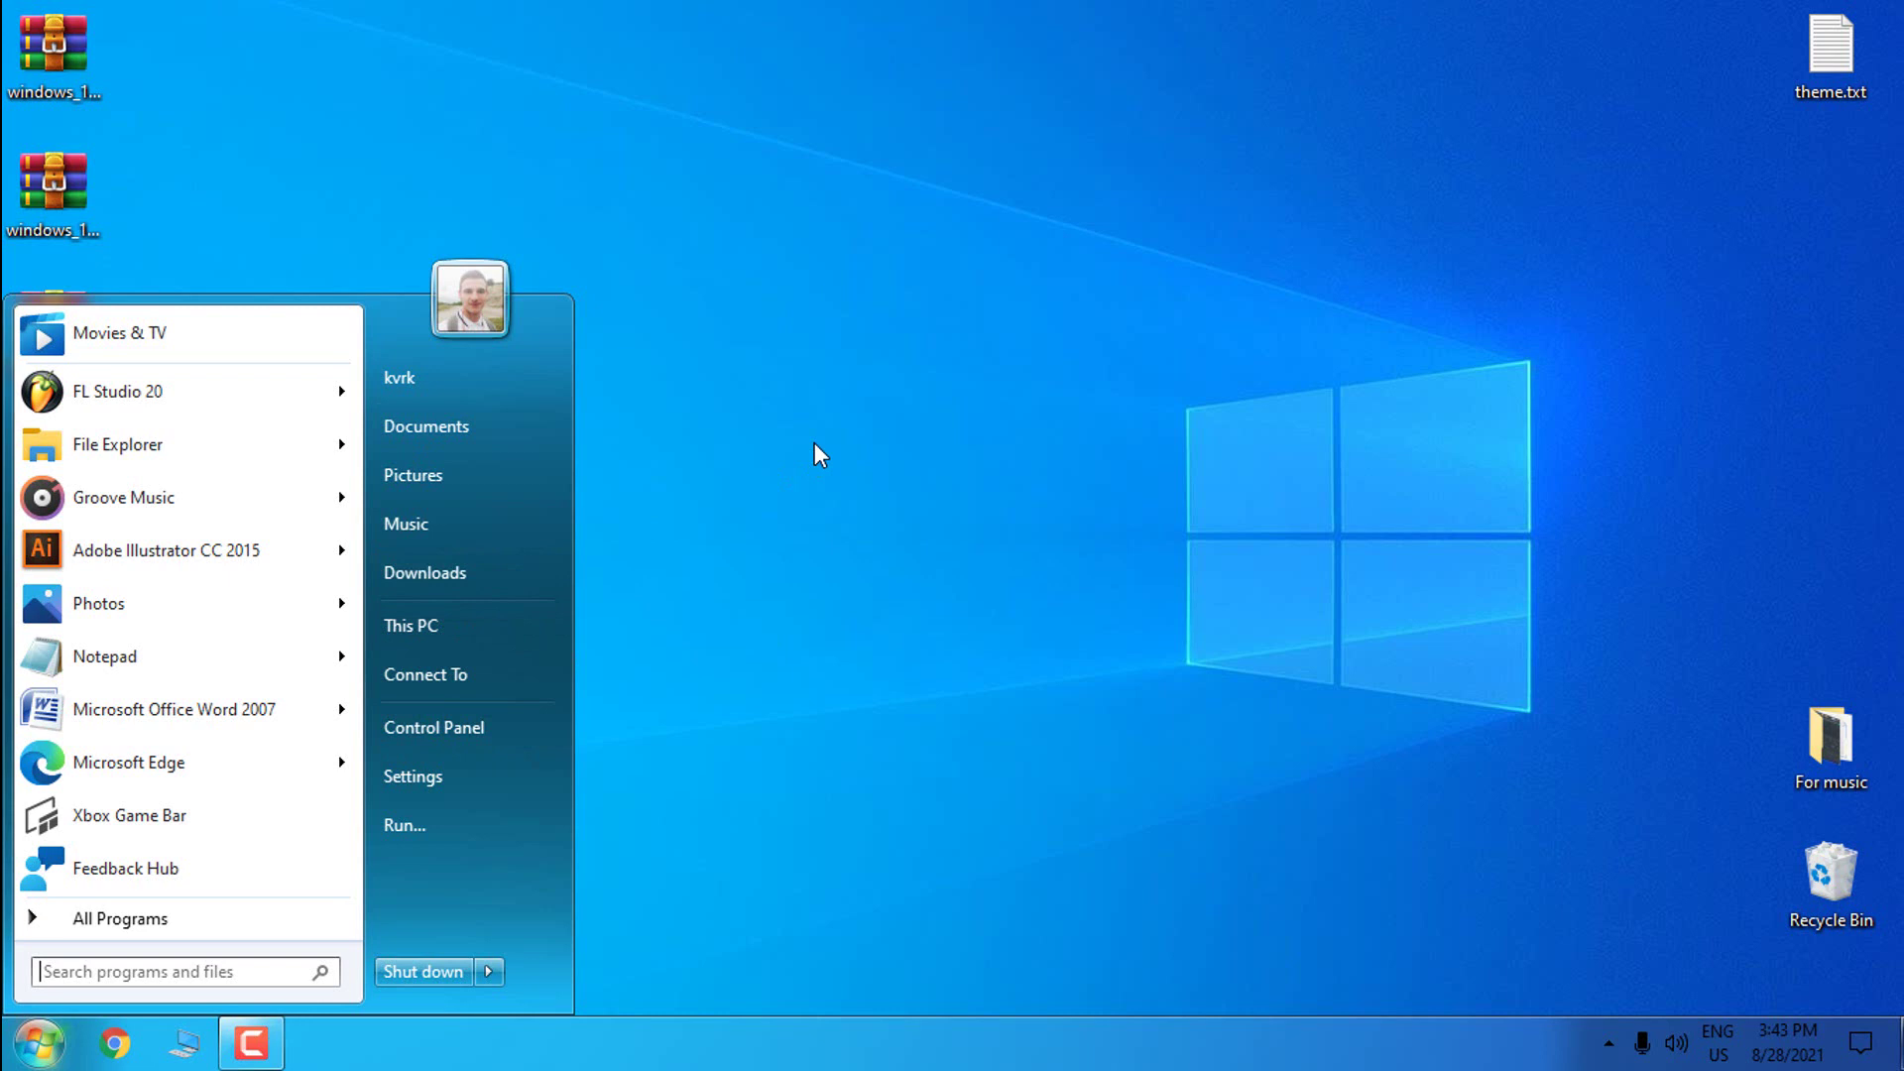
click(711, 309)
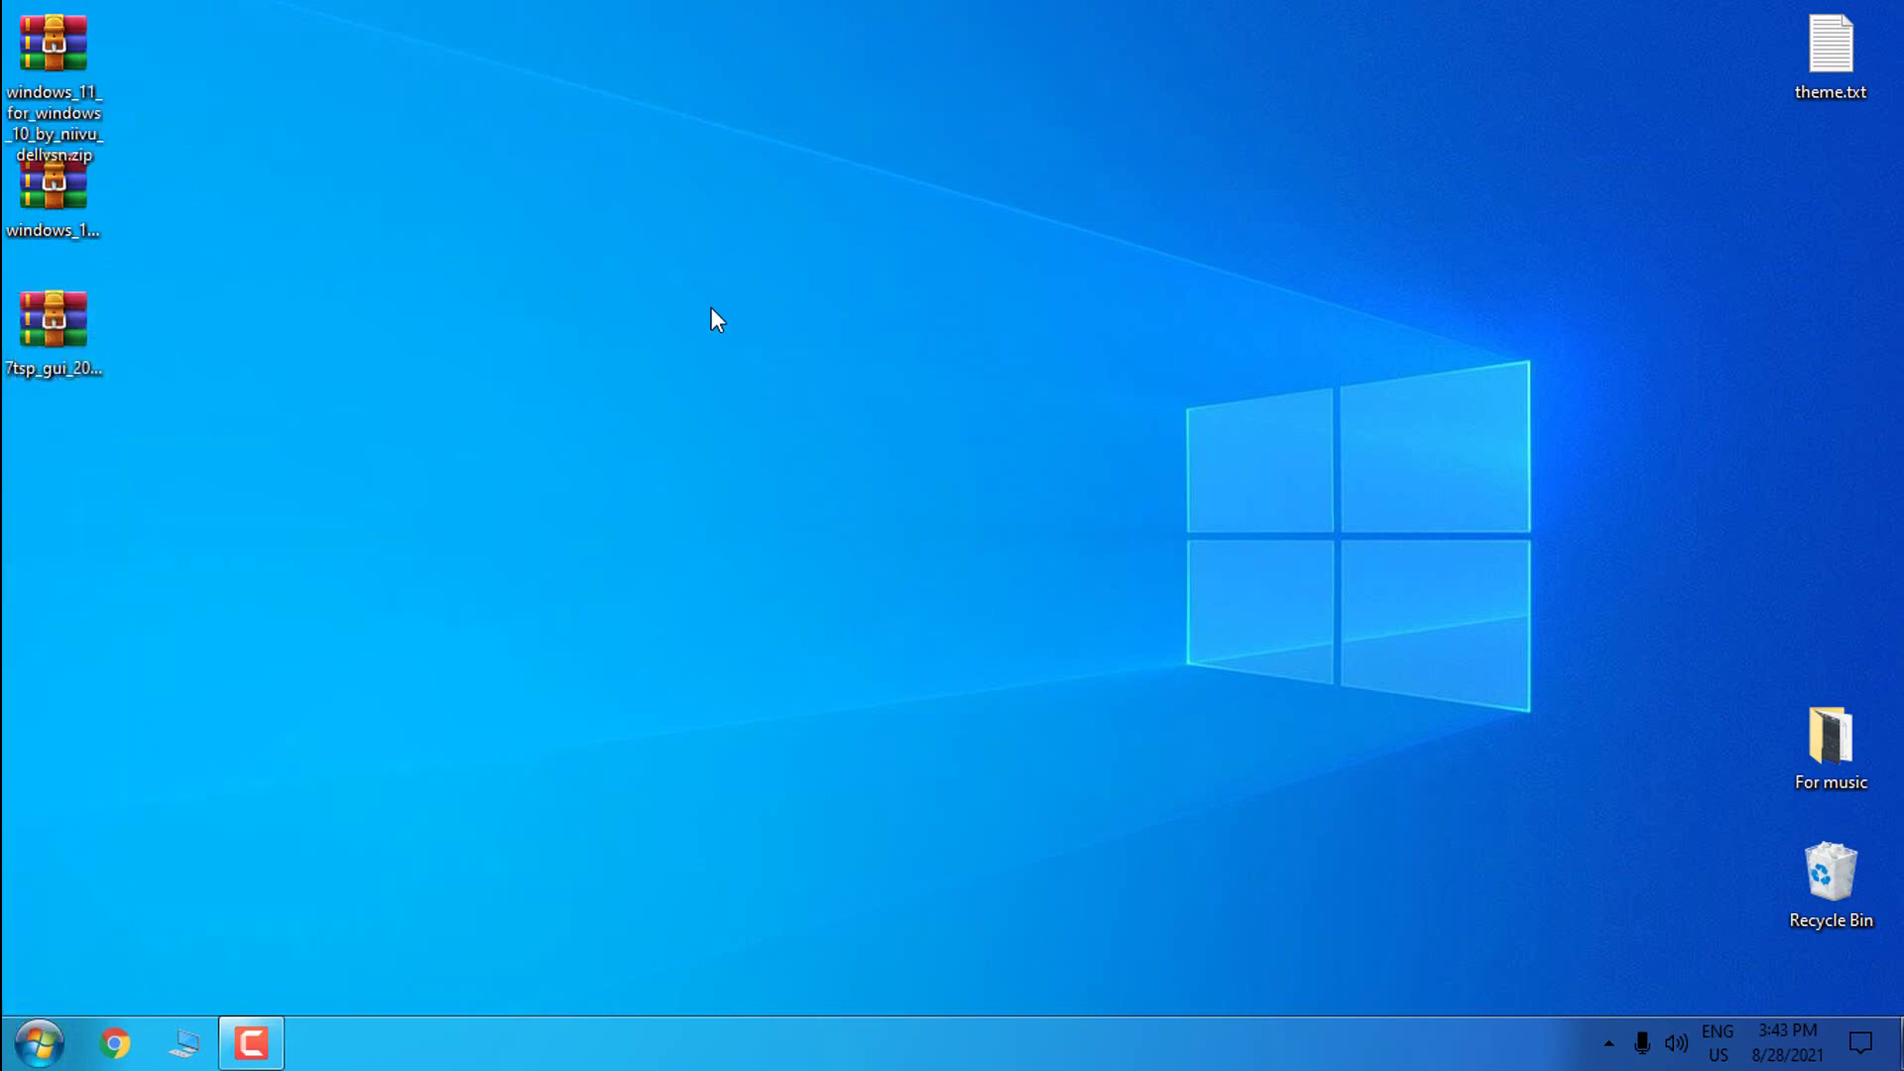
right_click(211, 345)
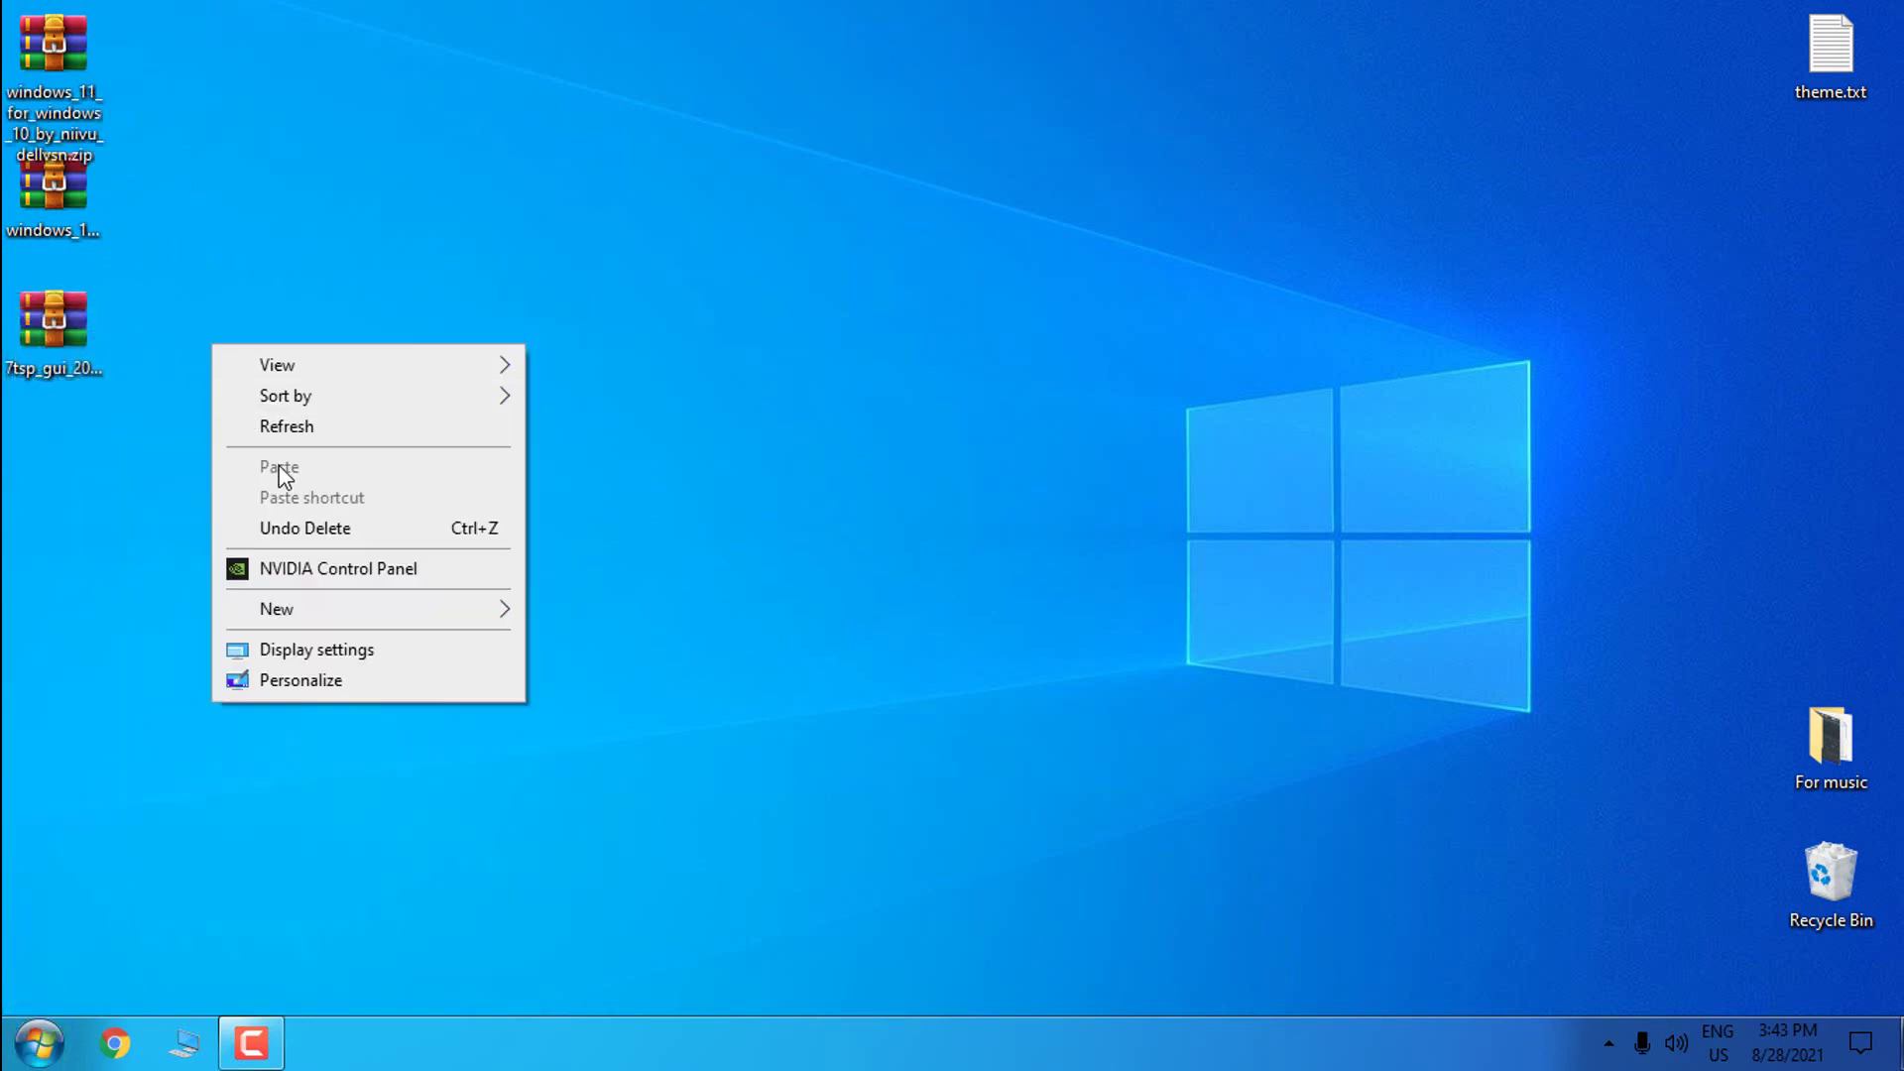
click(290, 431)
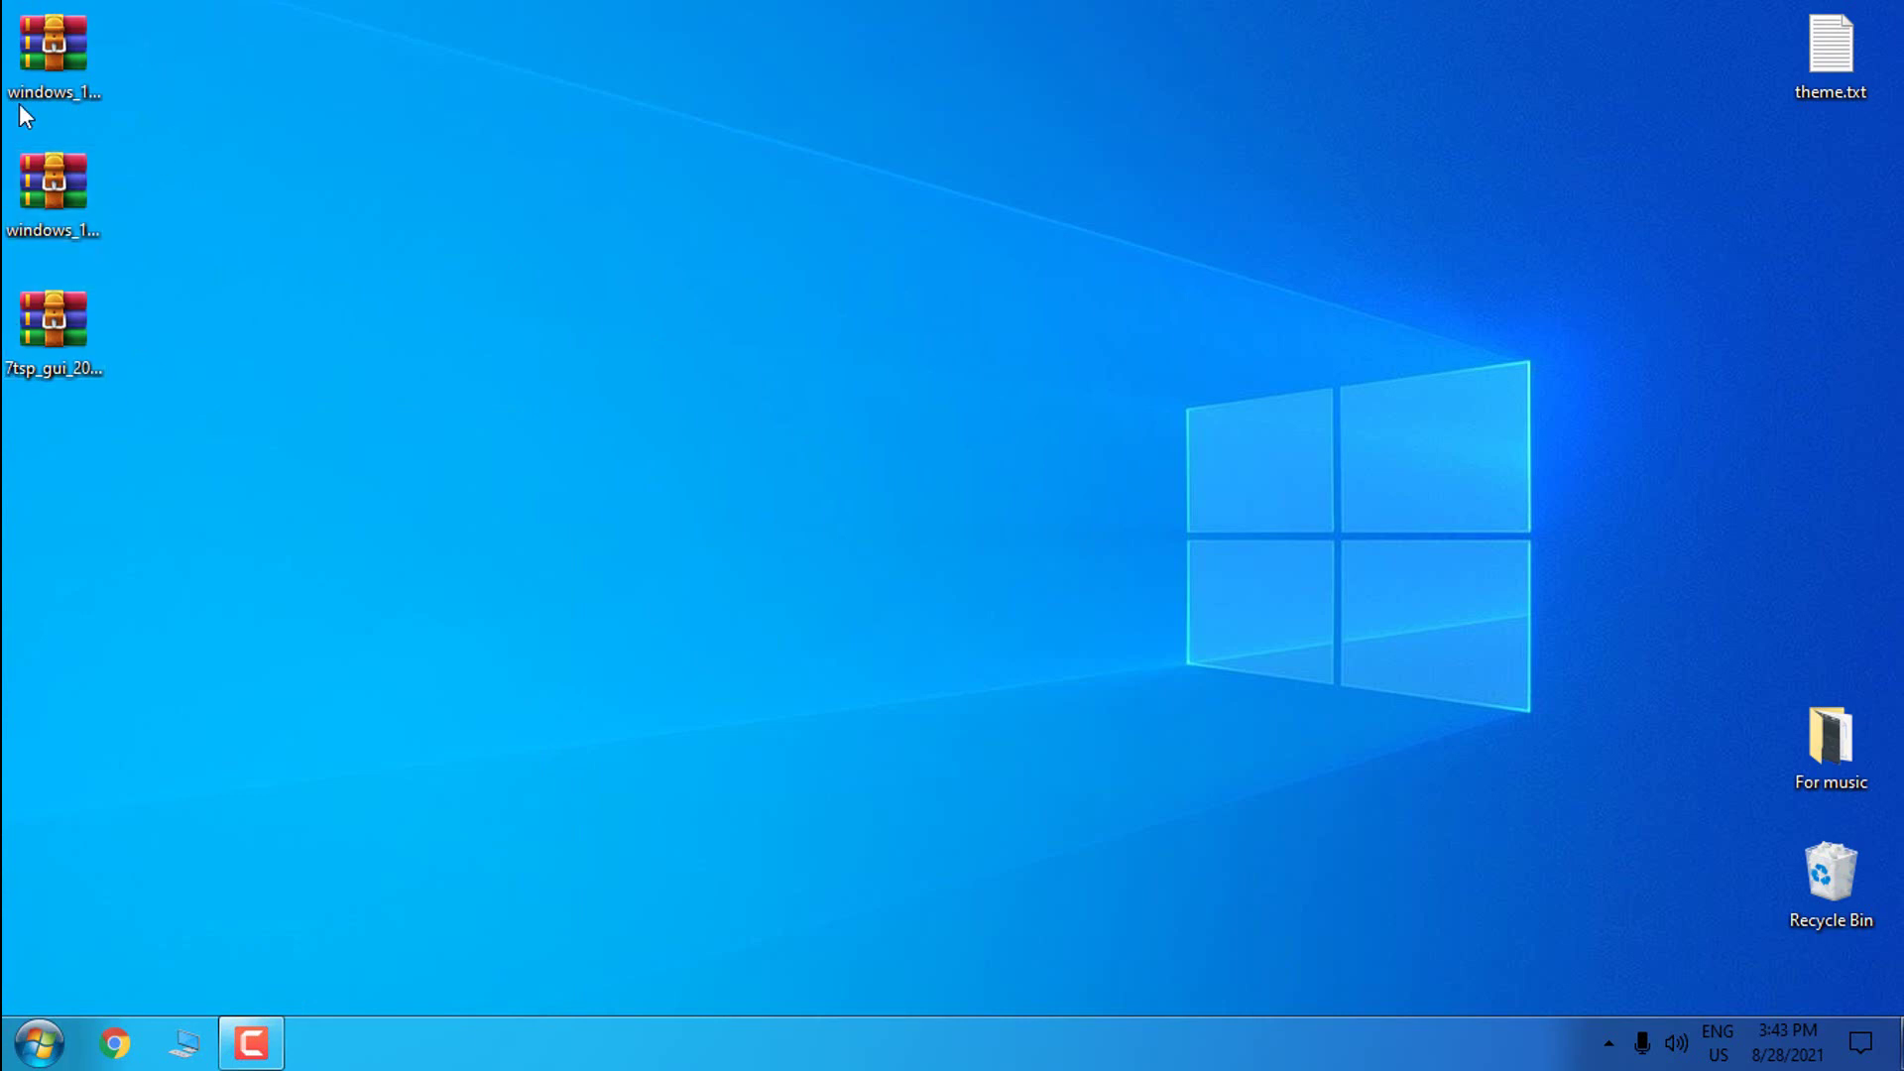
Extract the Windows 11 icon themes archive and the 7TSP GUI archive on the desktop into their own folders
click(60, 202)
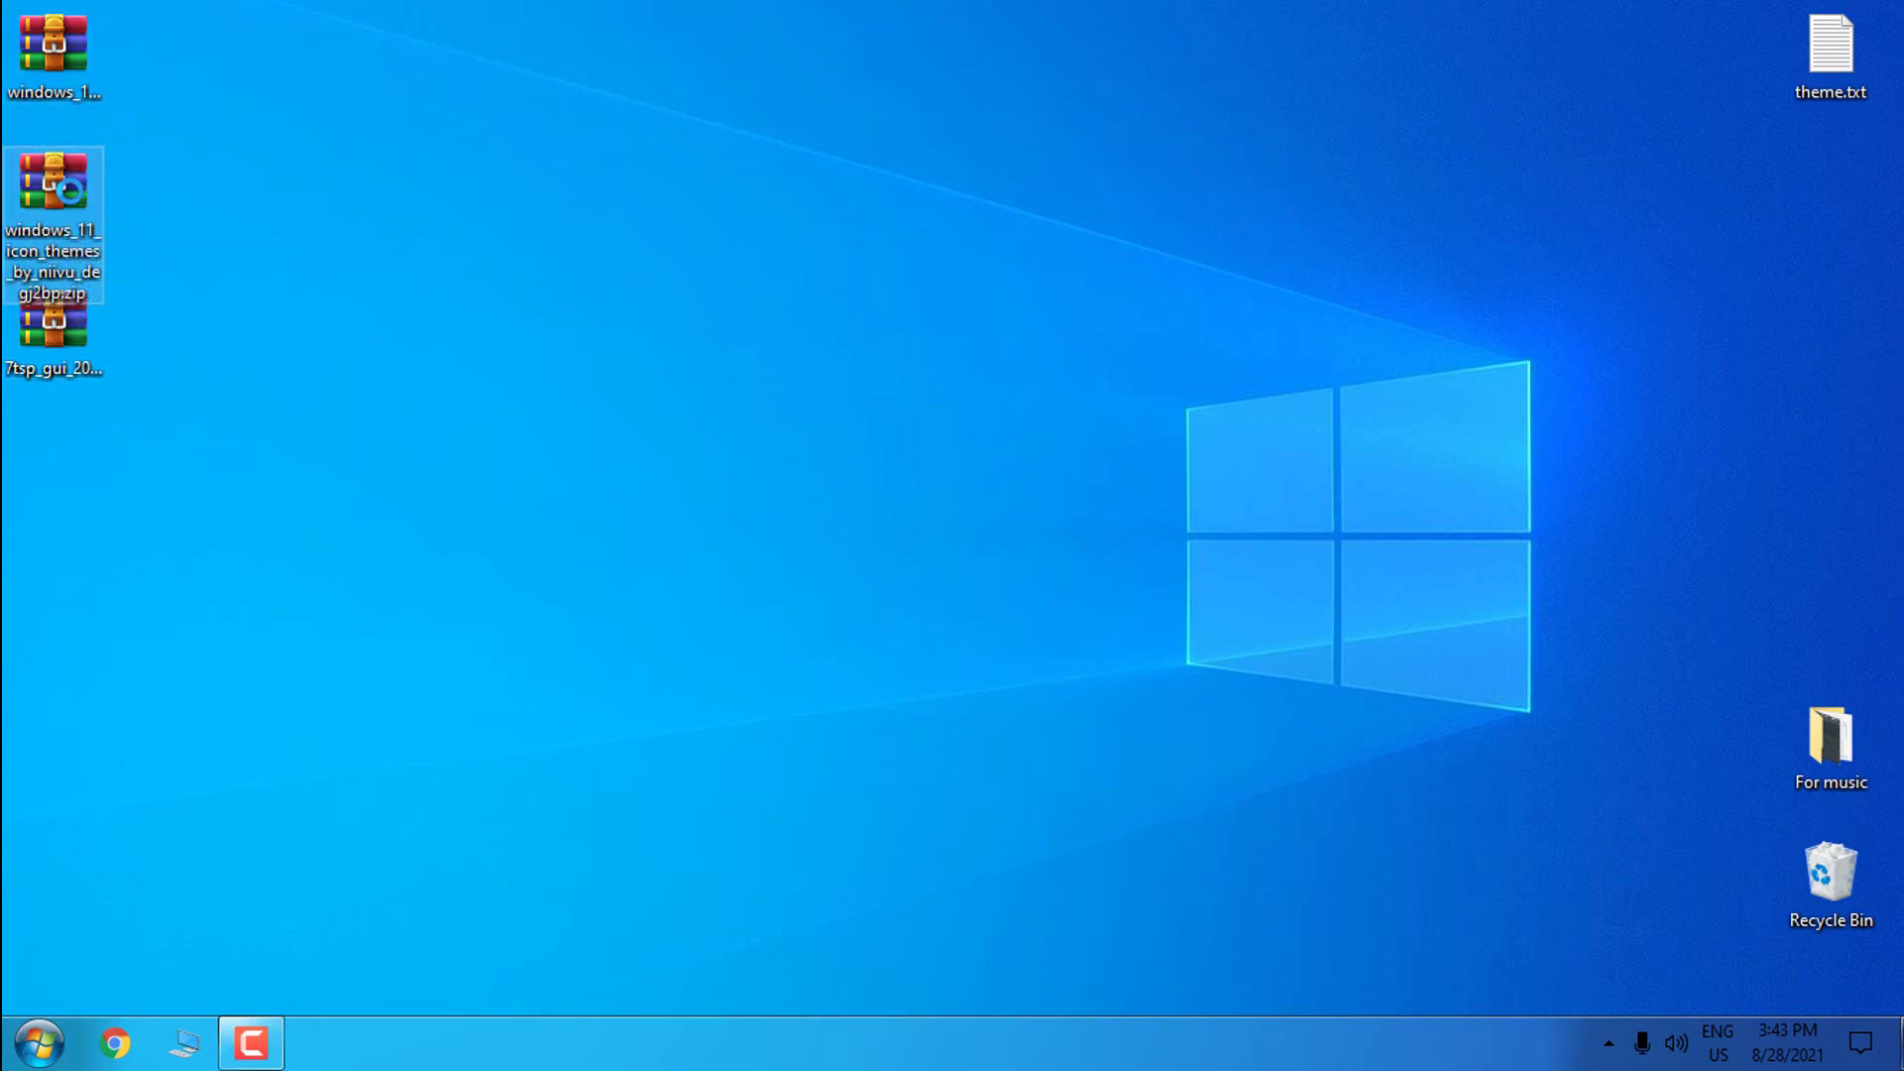
right_click(57, 189)
click(193, 421)
right_click(76, 336)
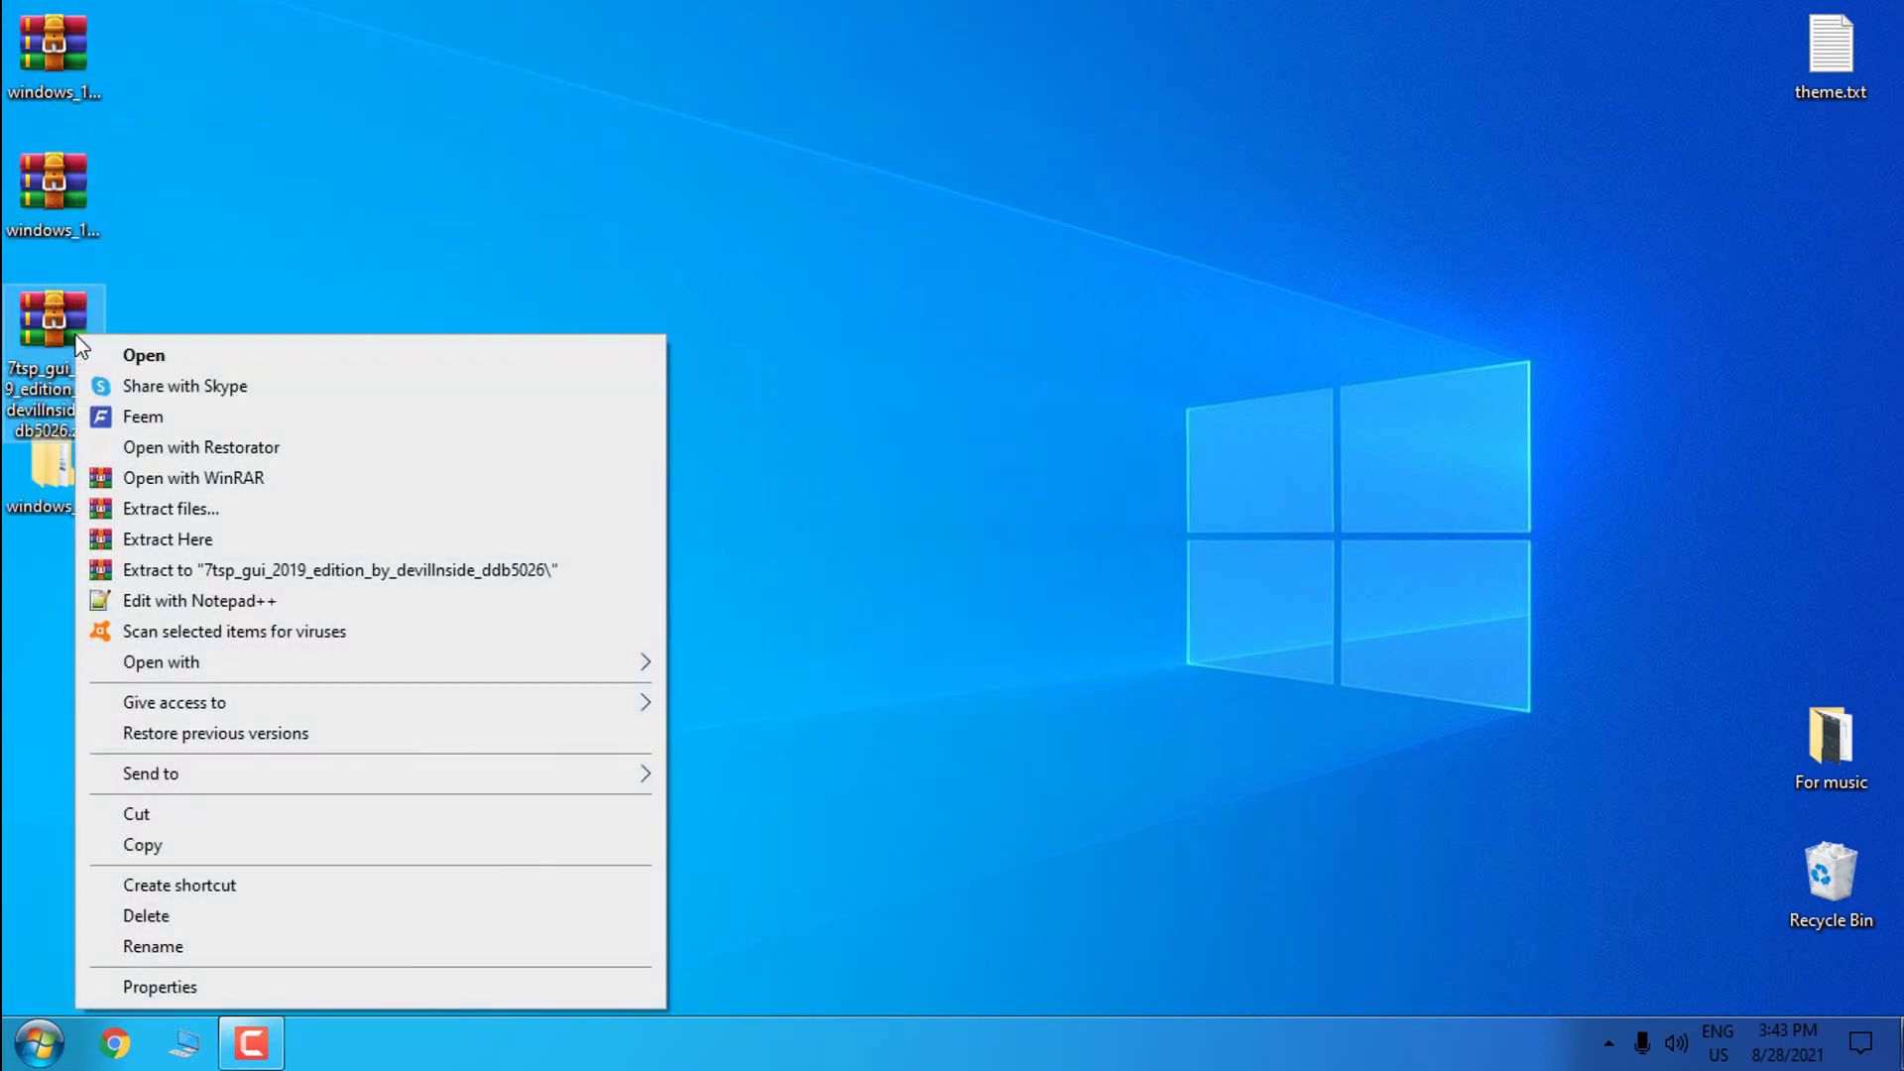
click(171, 575)
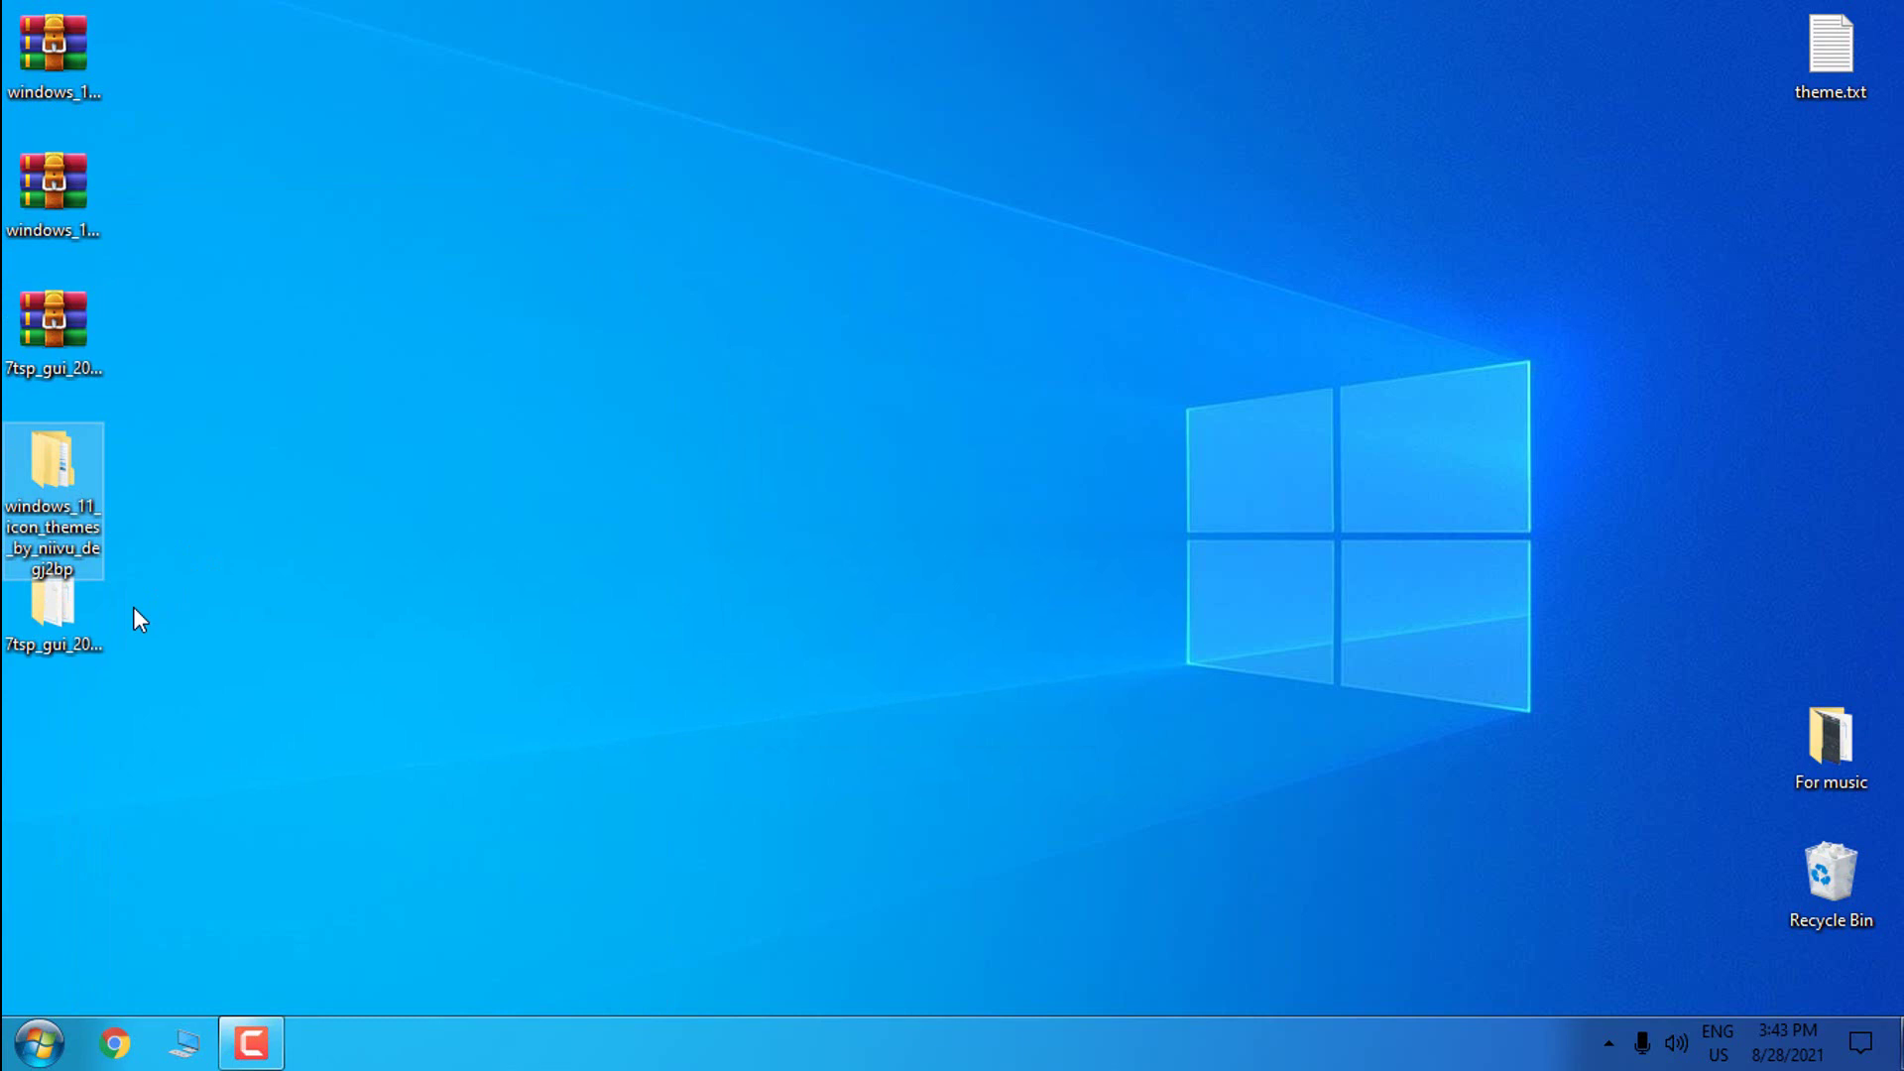
Open the extracted Windows 11 icon theme folder and examine the contents of its Windows Icons and PNGS subfolders
double_click(74, 474)
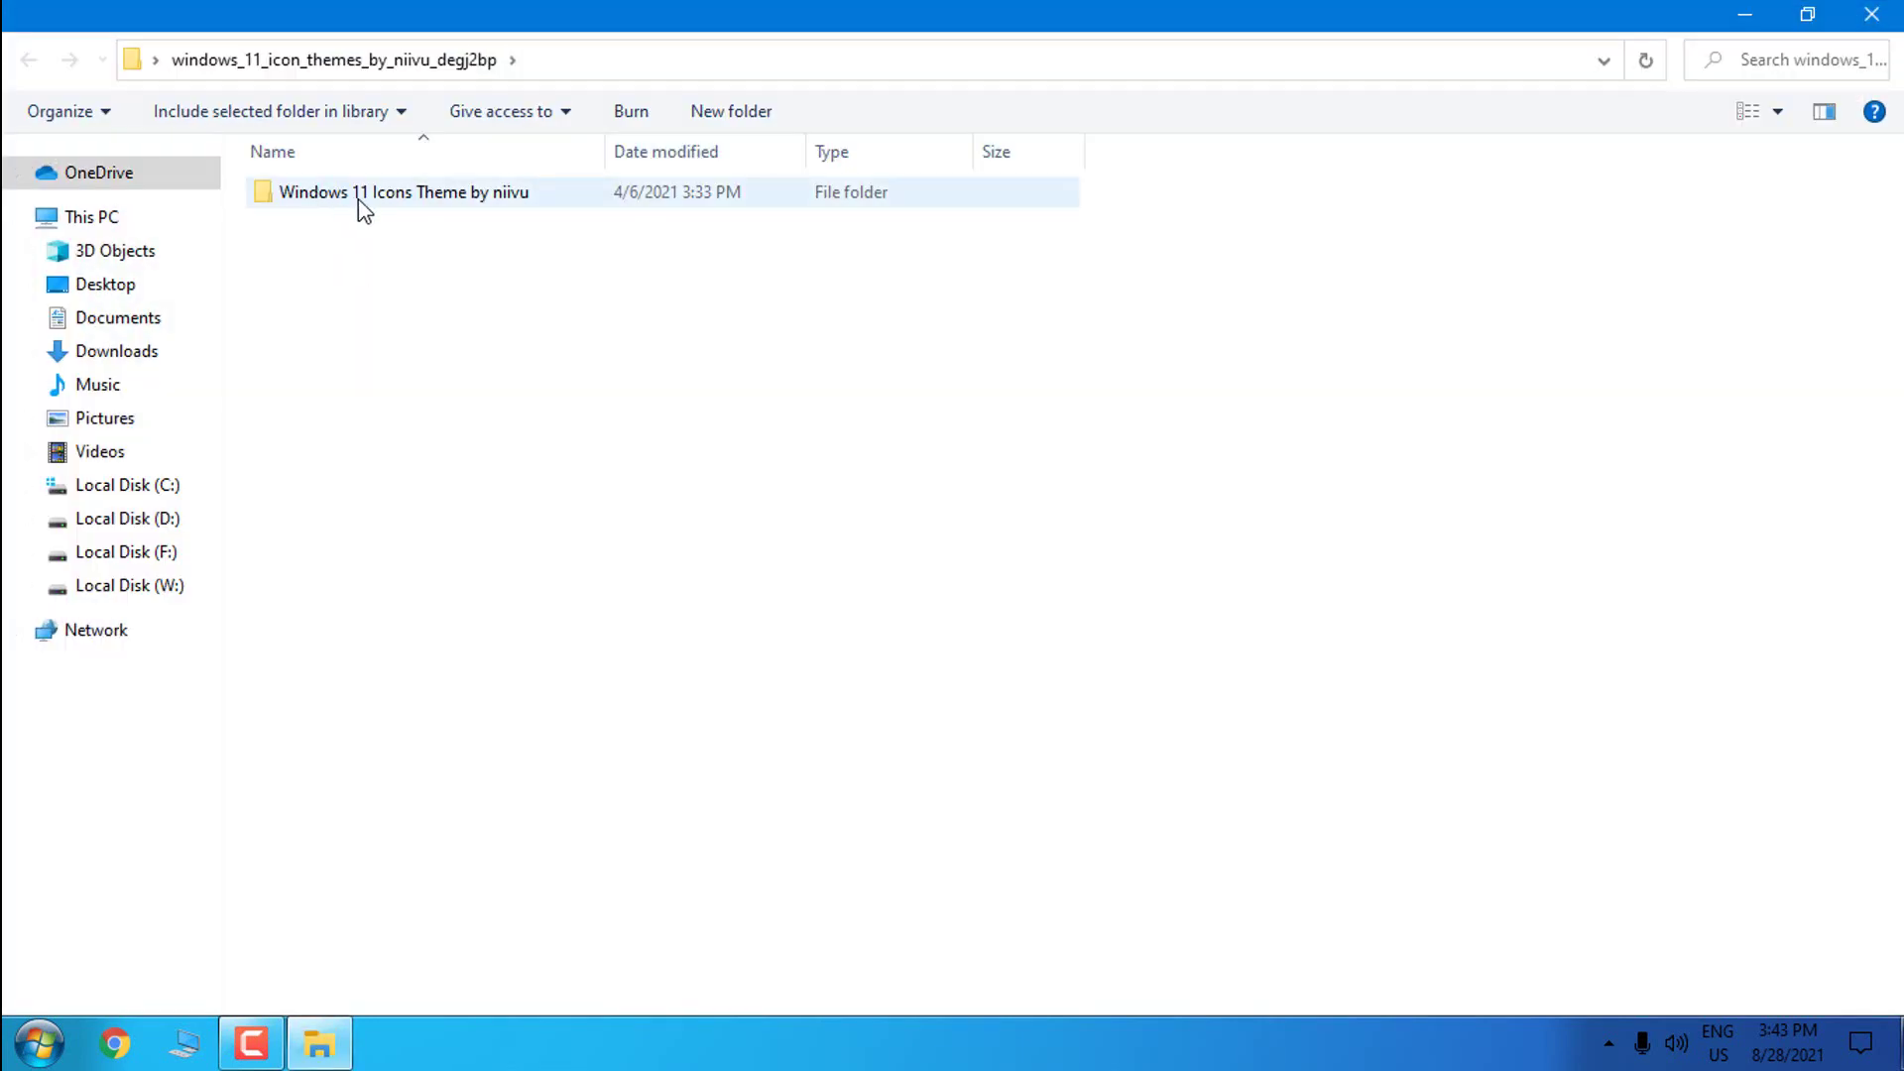
double_click(380, 203)
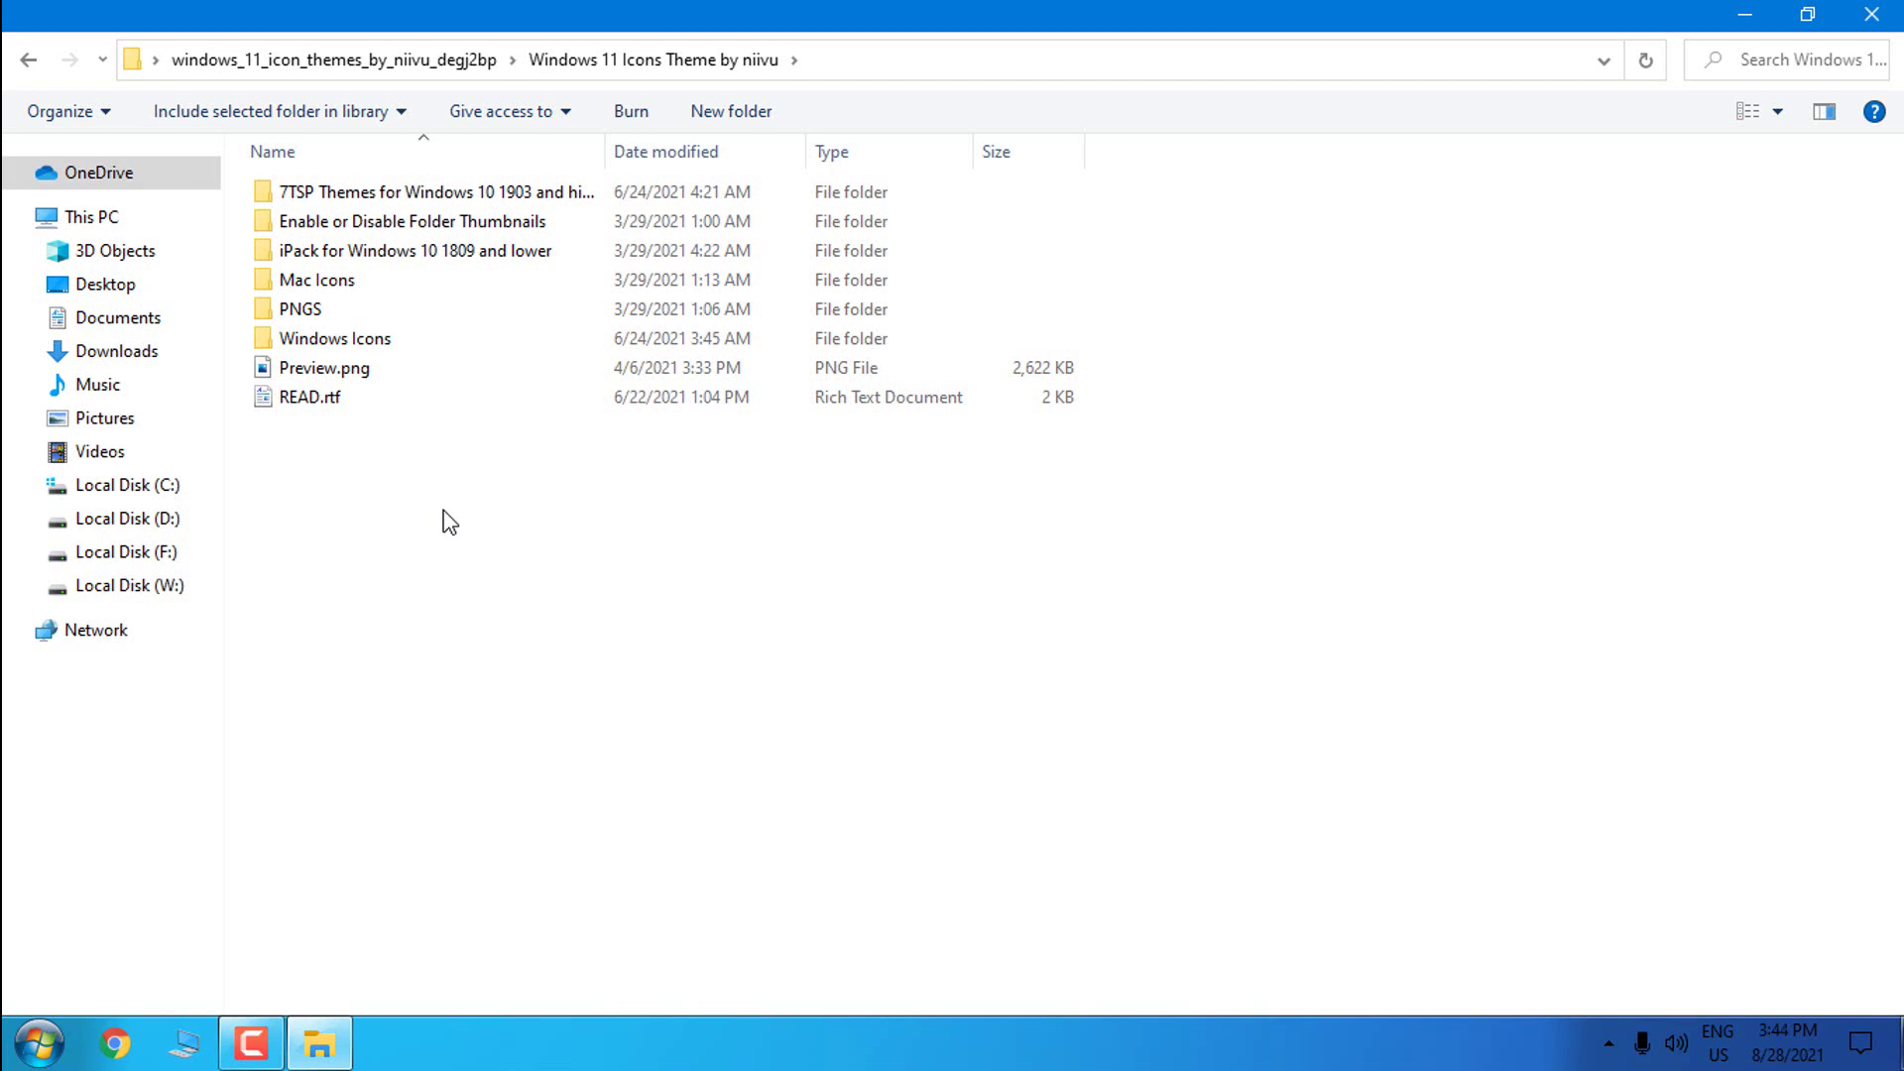
double_click(319, 338)
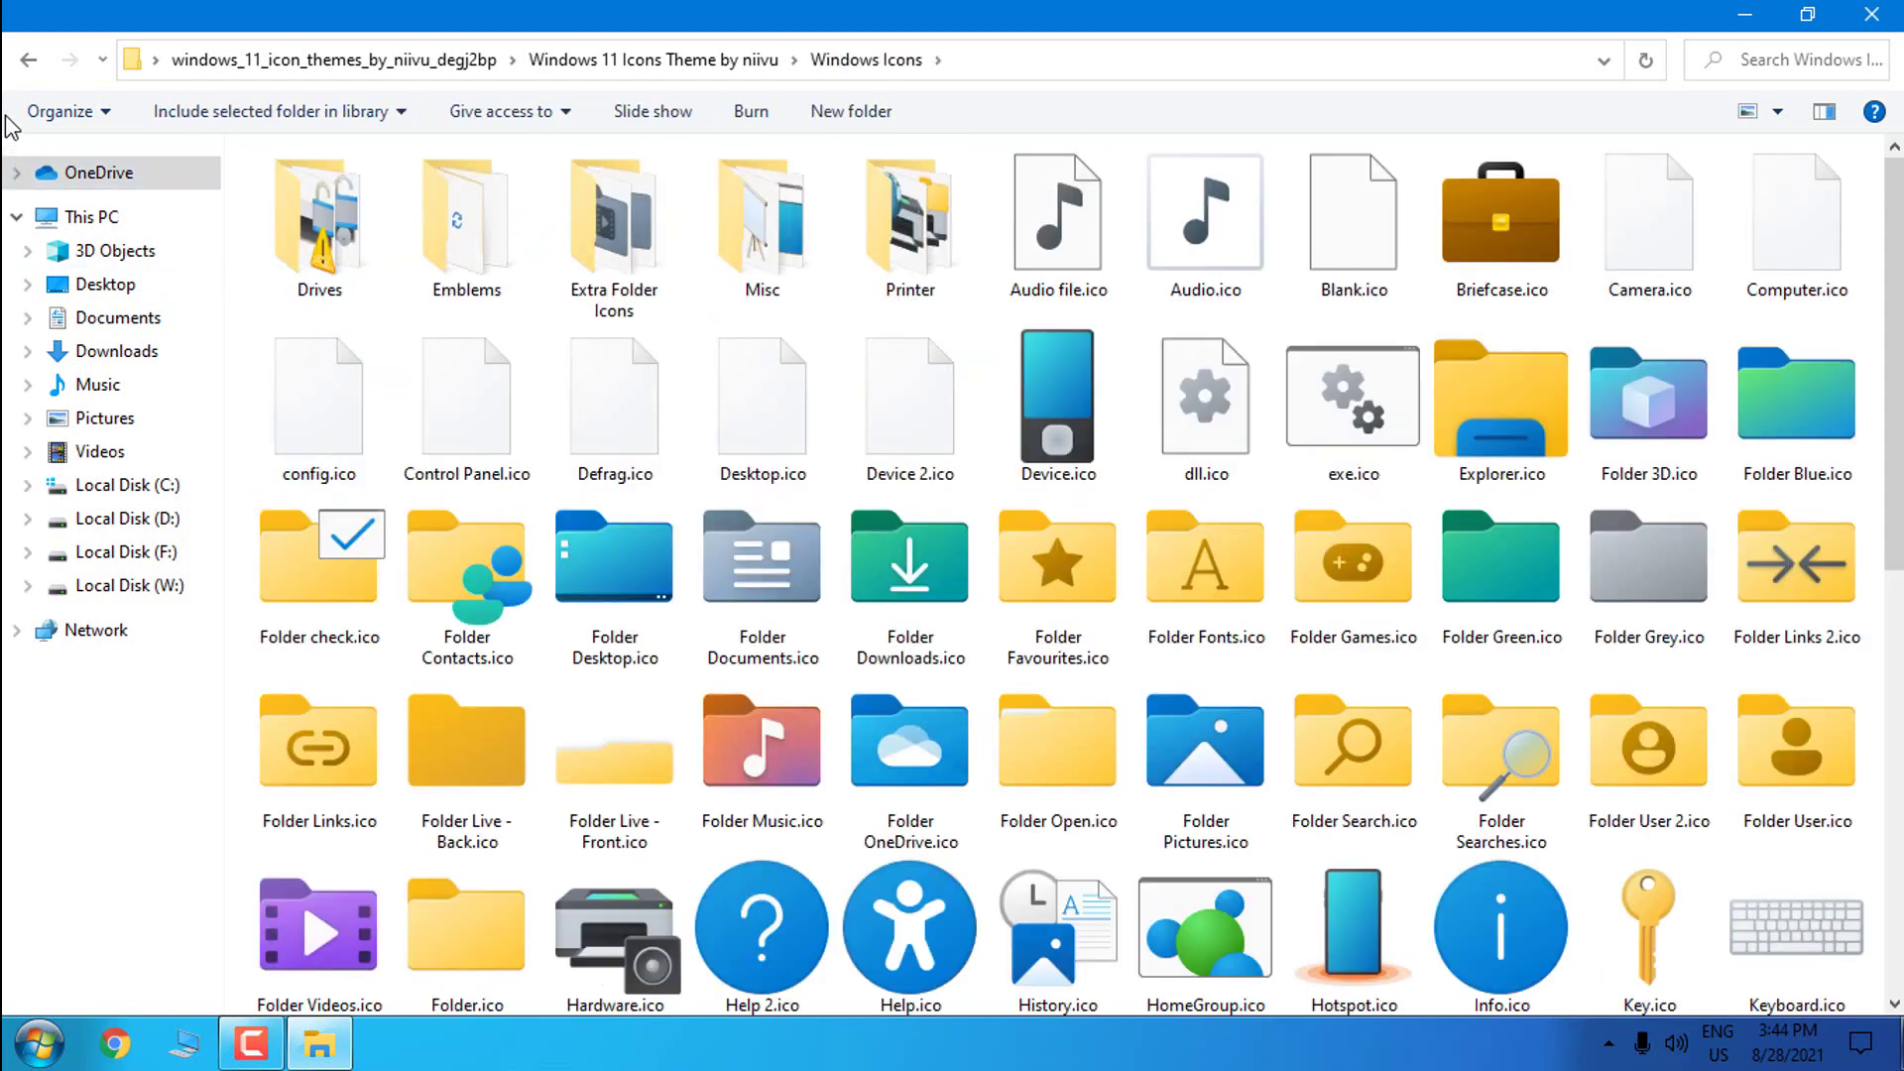
click(28, 59)
double_click(335, 312)
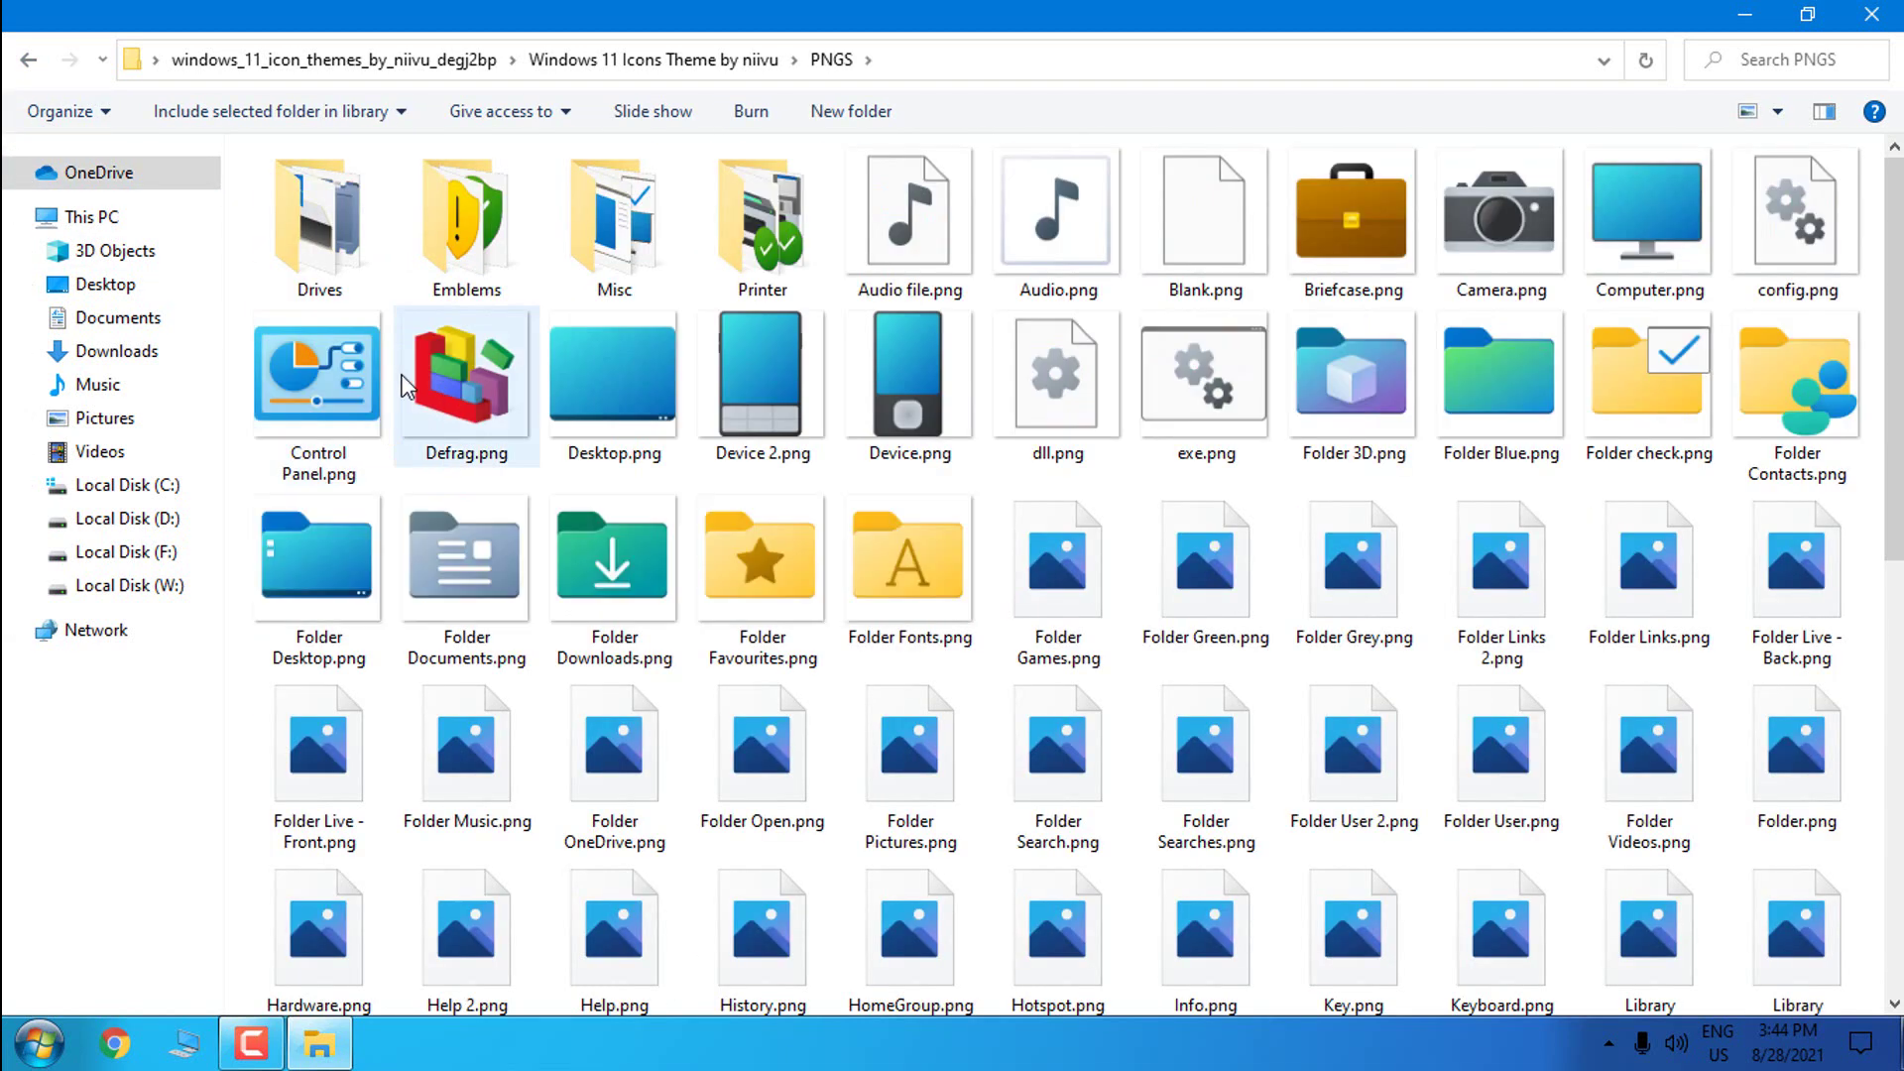
click(28, 60)
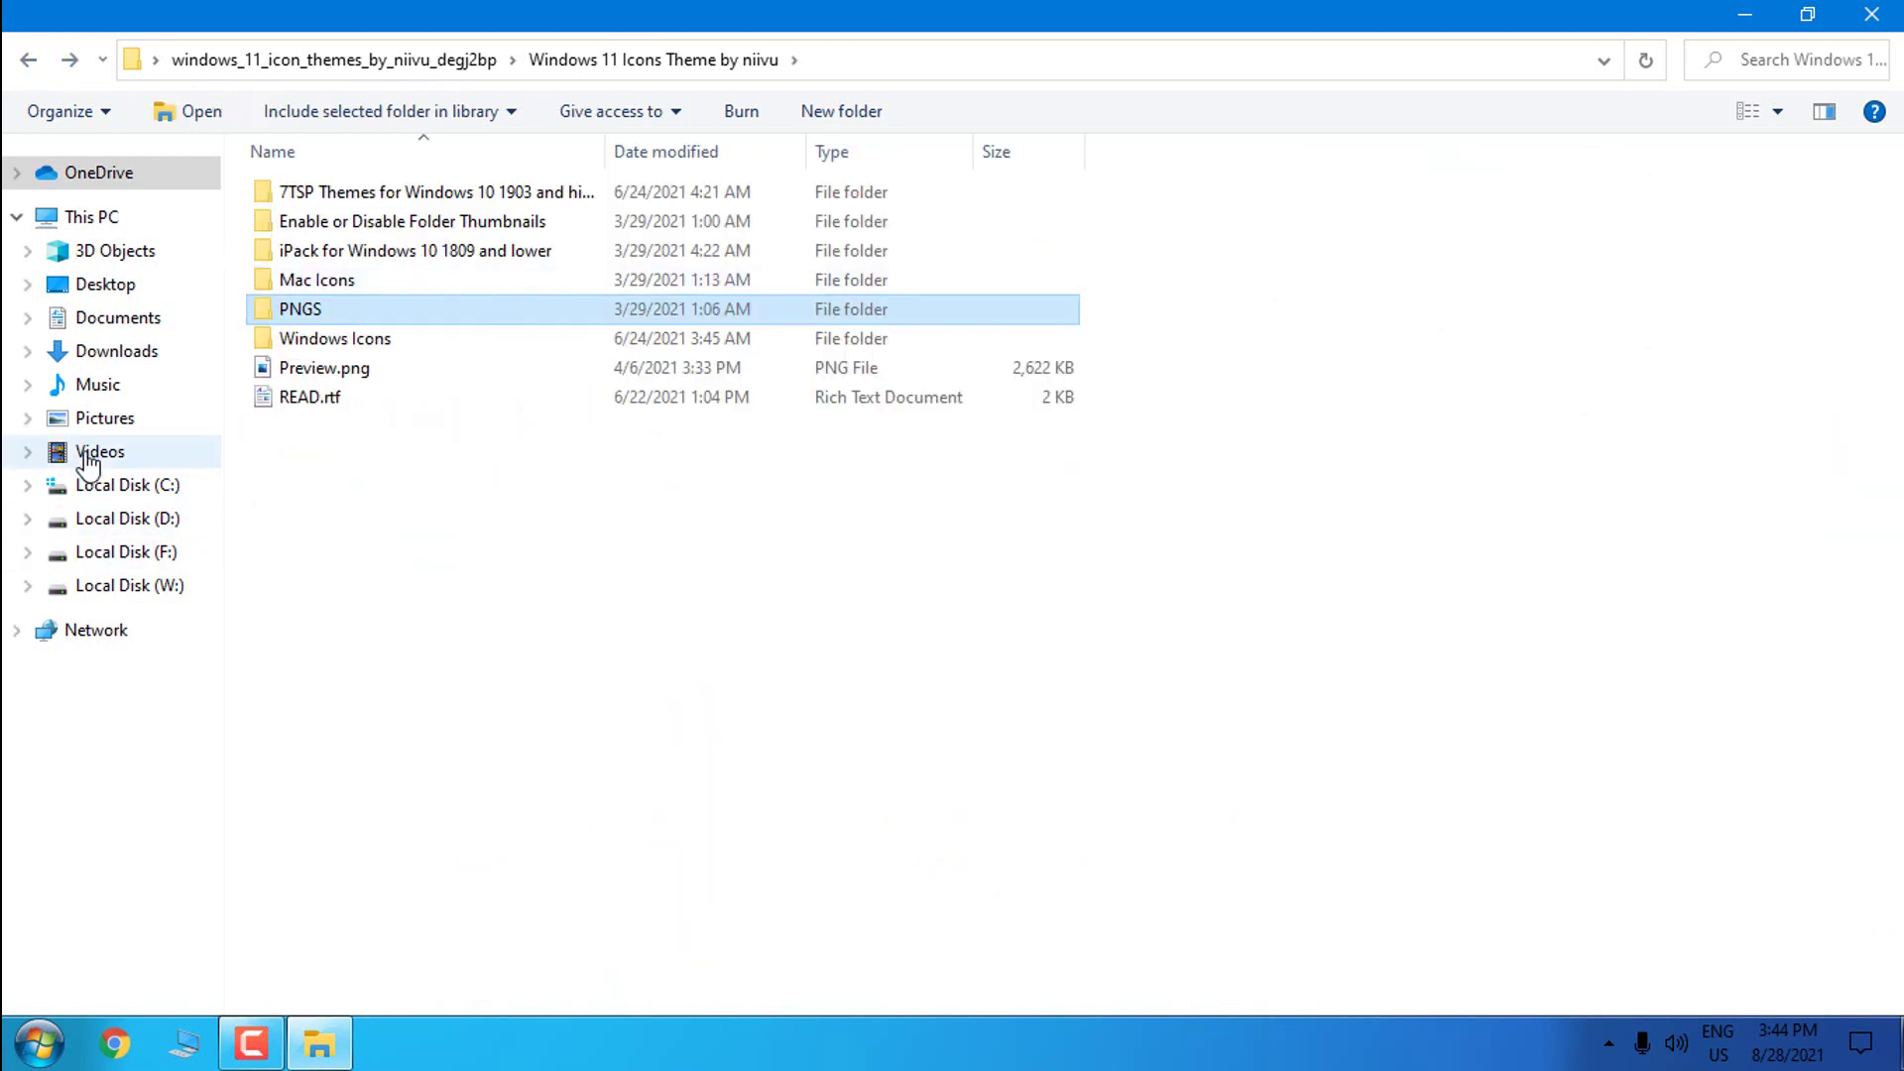
Open the iPack for Windows 10 1809 and lower folder and rename its file to Windows 10 Insider.exe
click(319, 254)
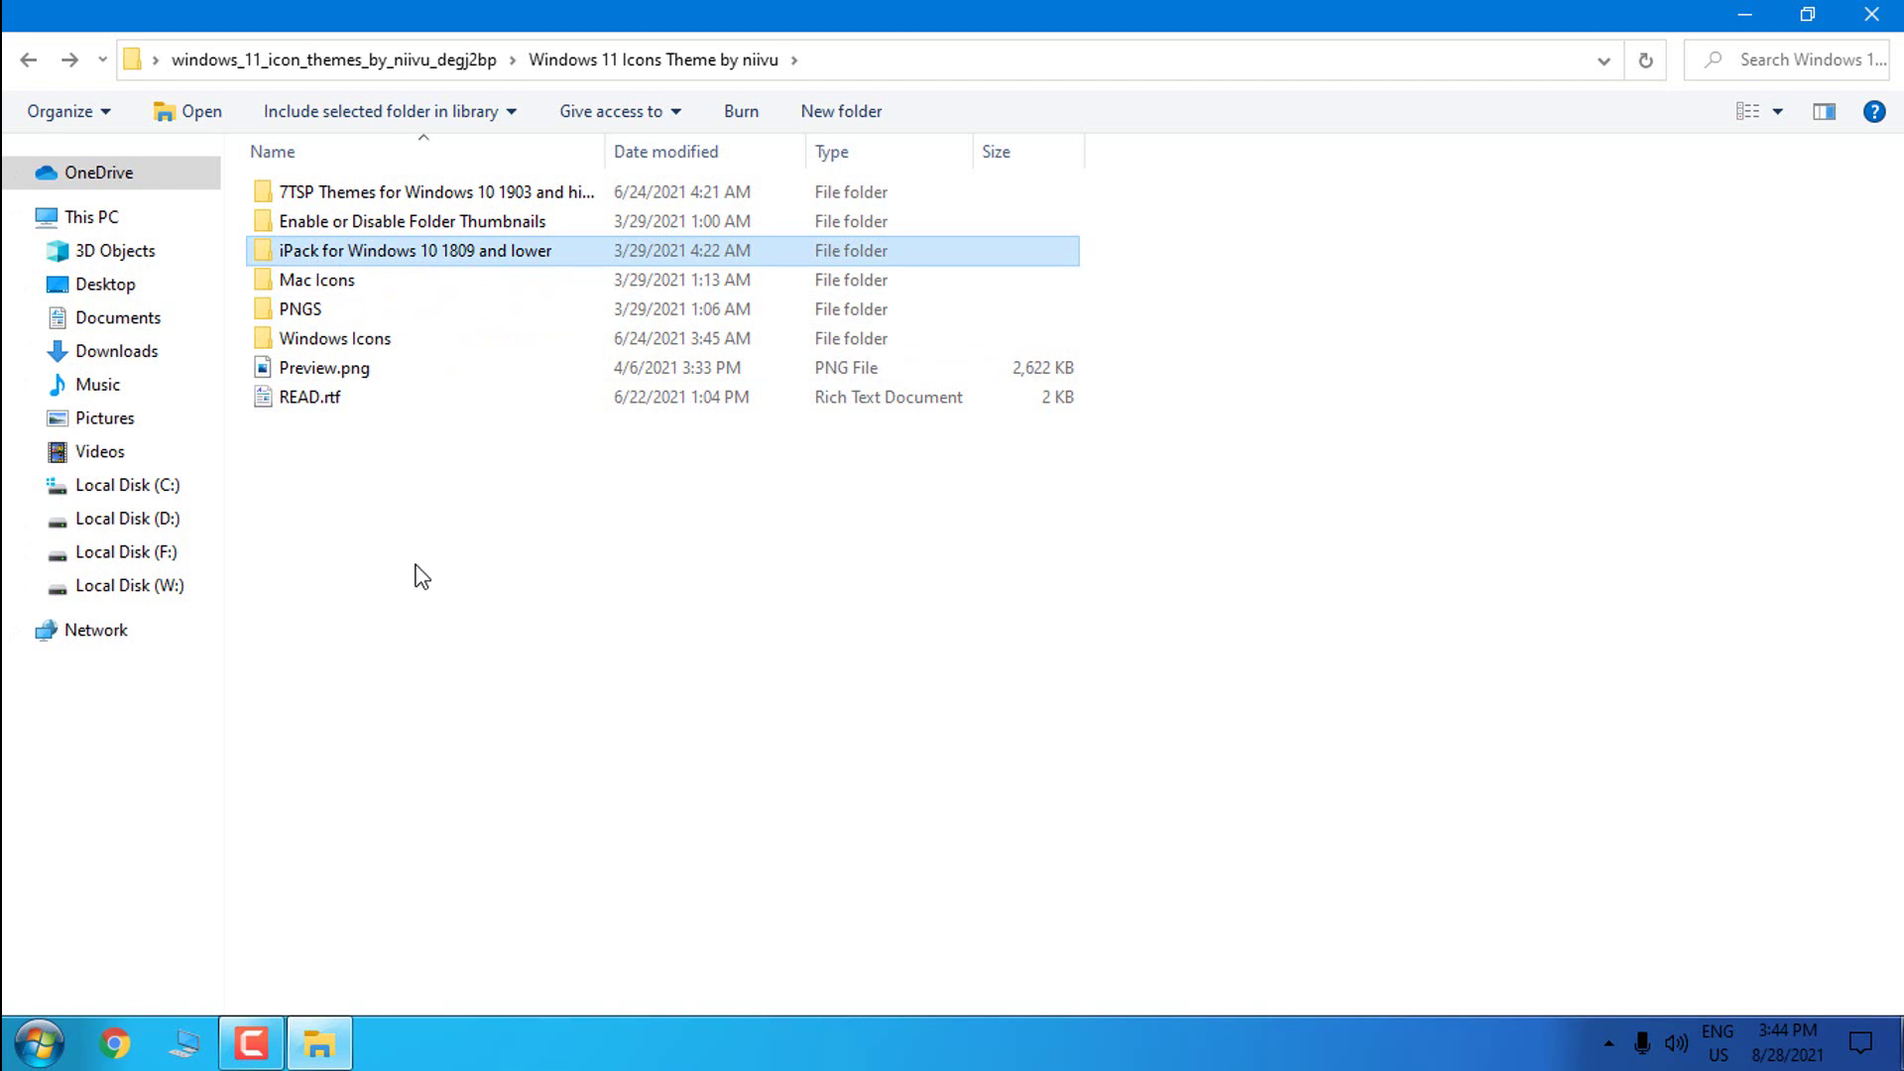
mouse_move(468, 266)
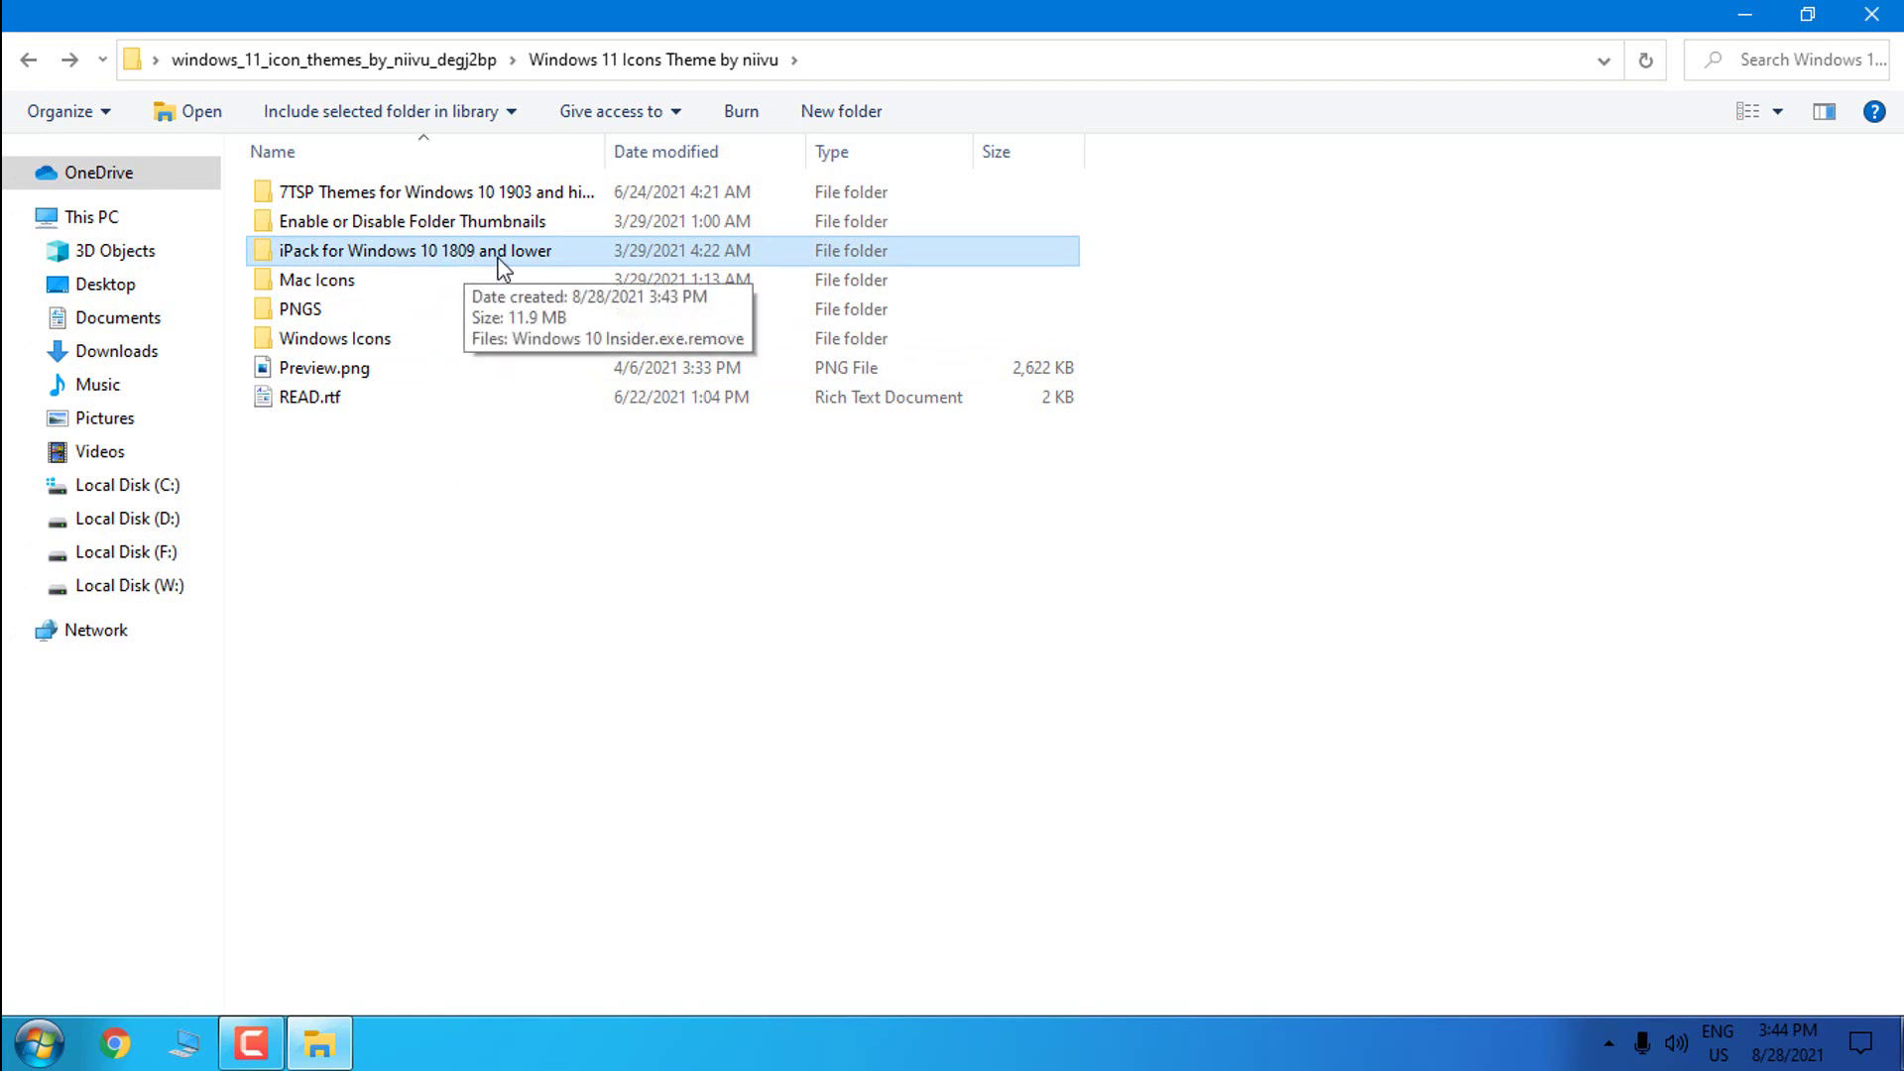
double_click(313, 254)
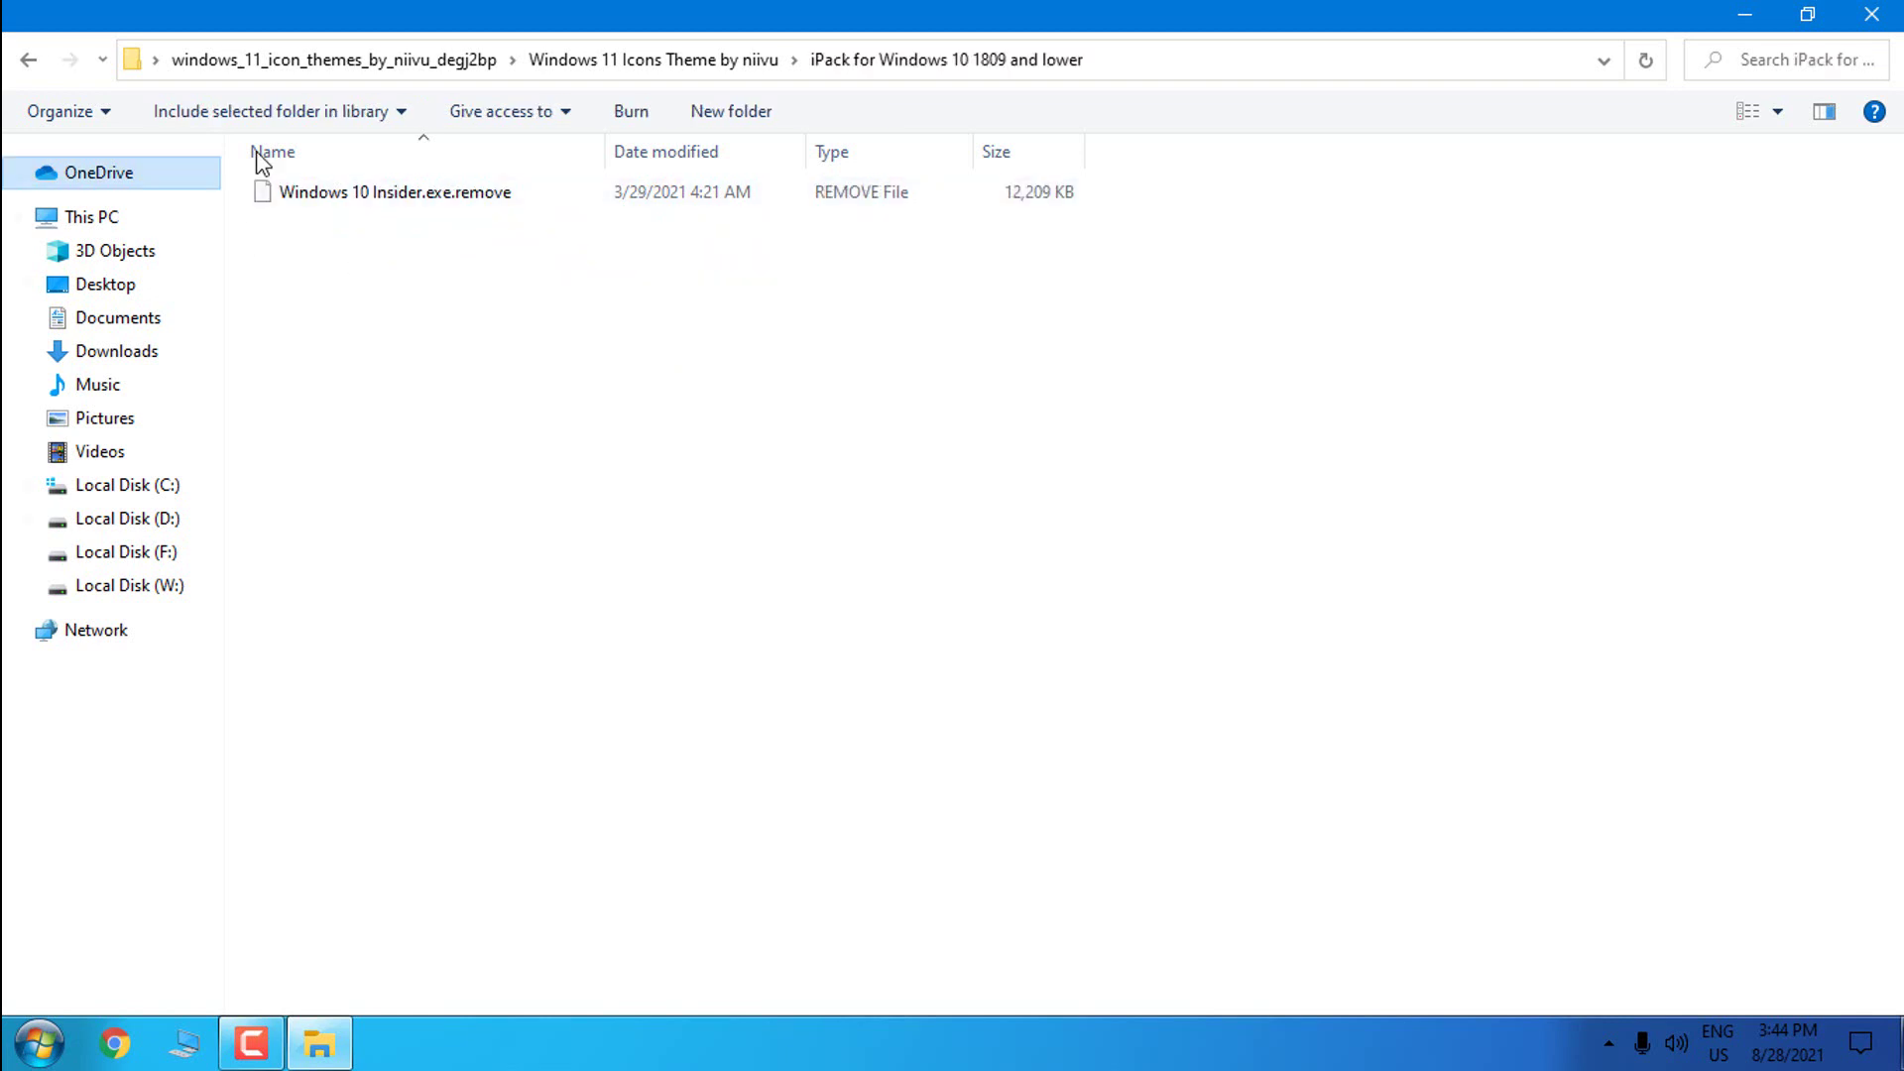
click(319, 203)
right_click(314, 195)
click(394, 771)
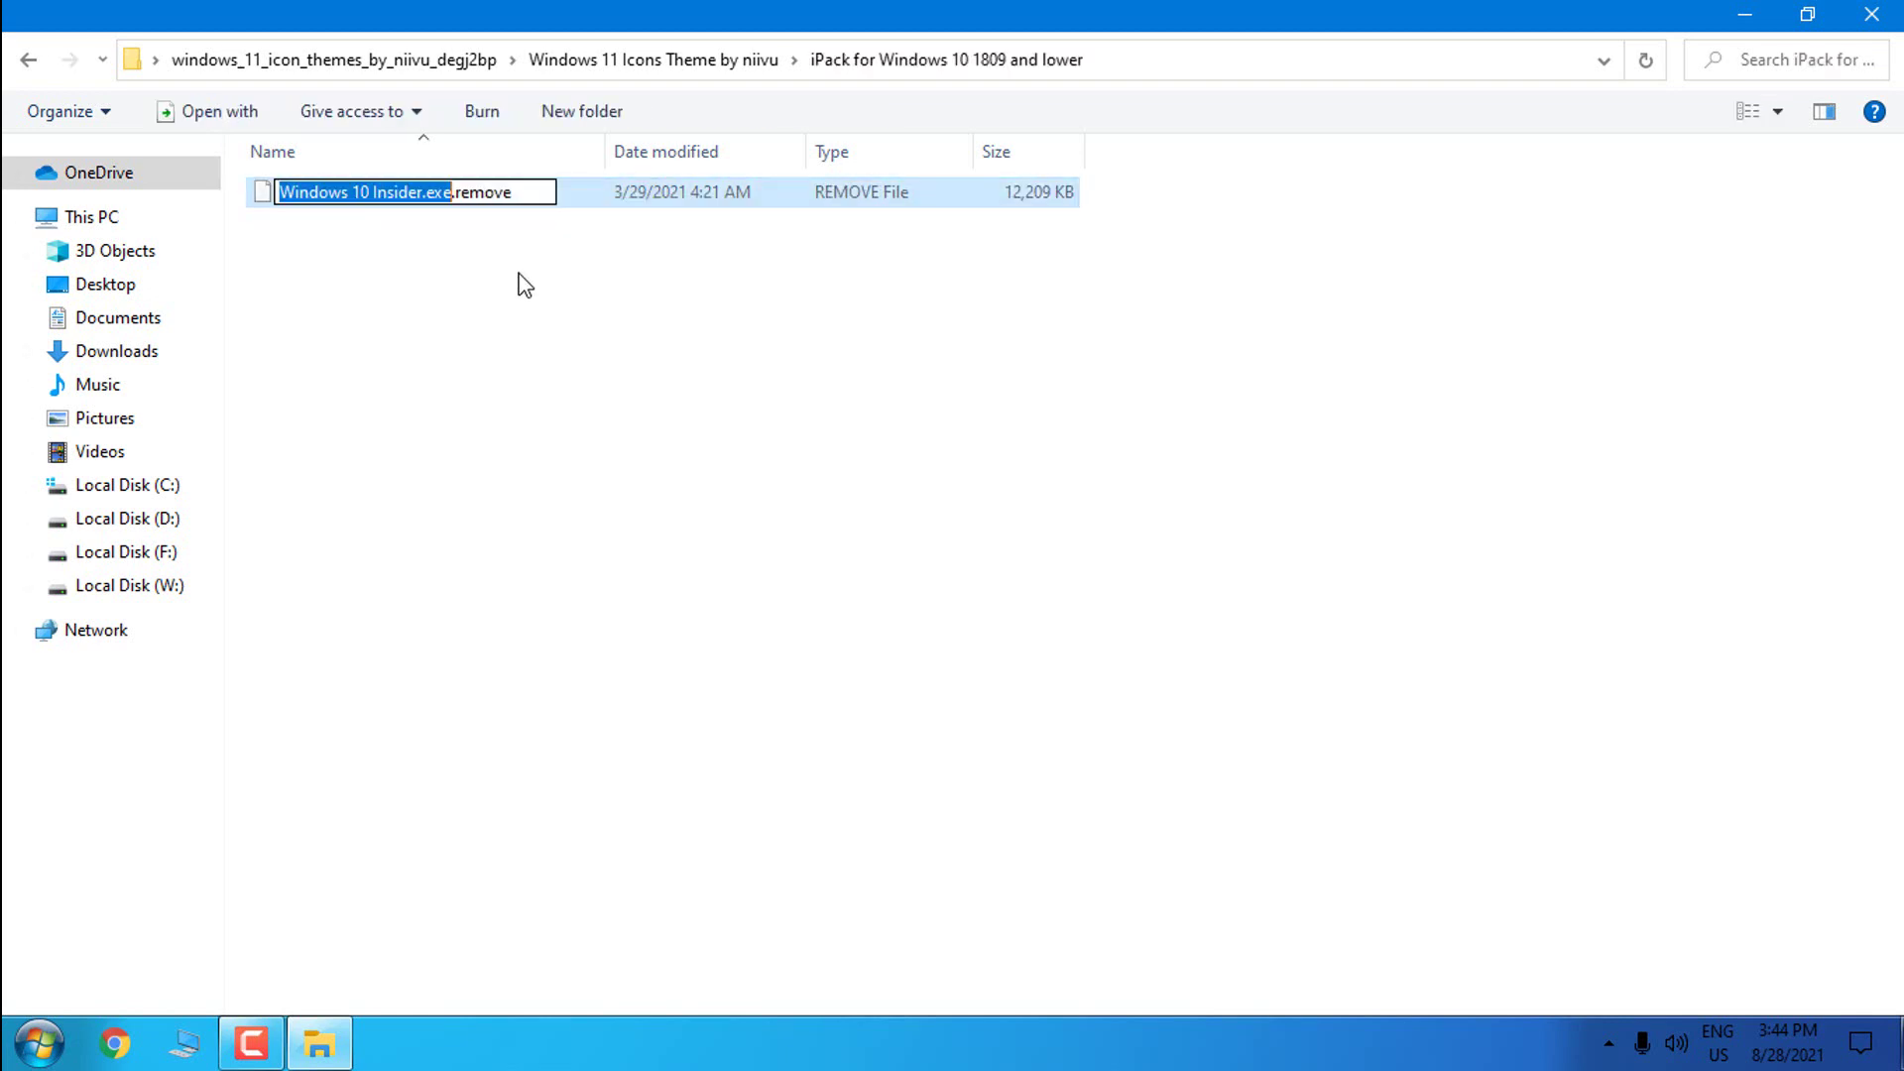
drag(526, 192, 463, 206)
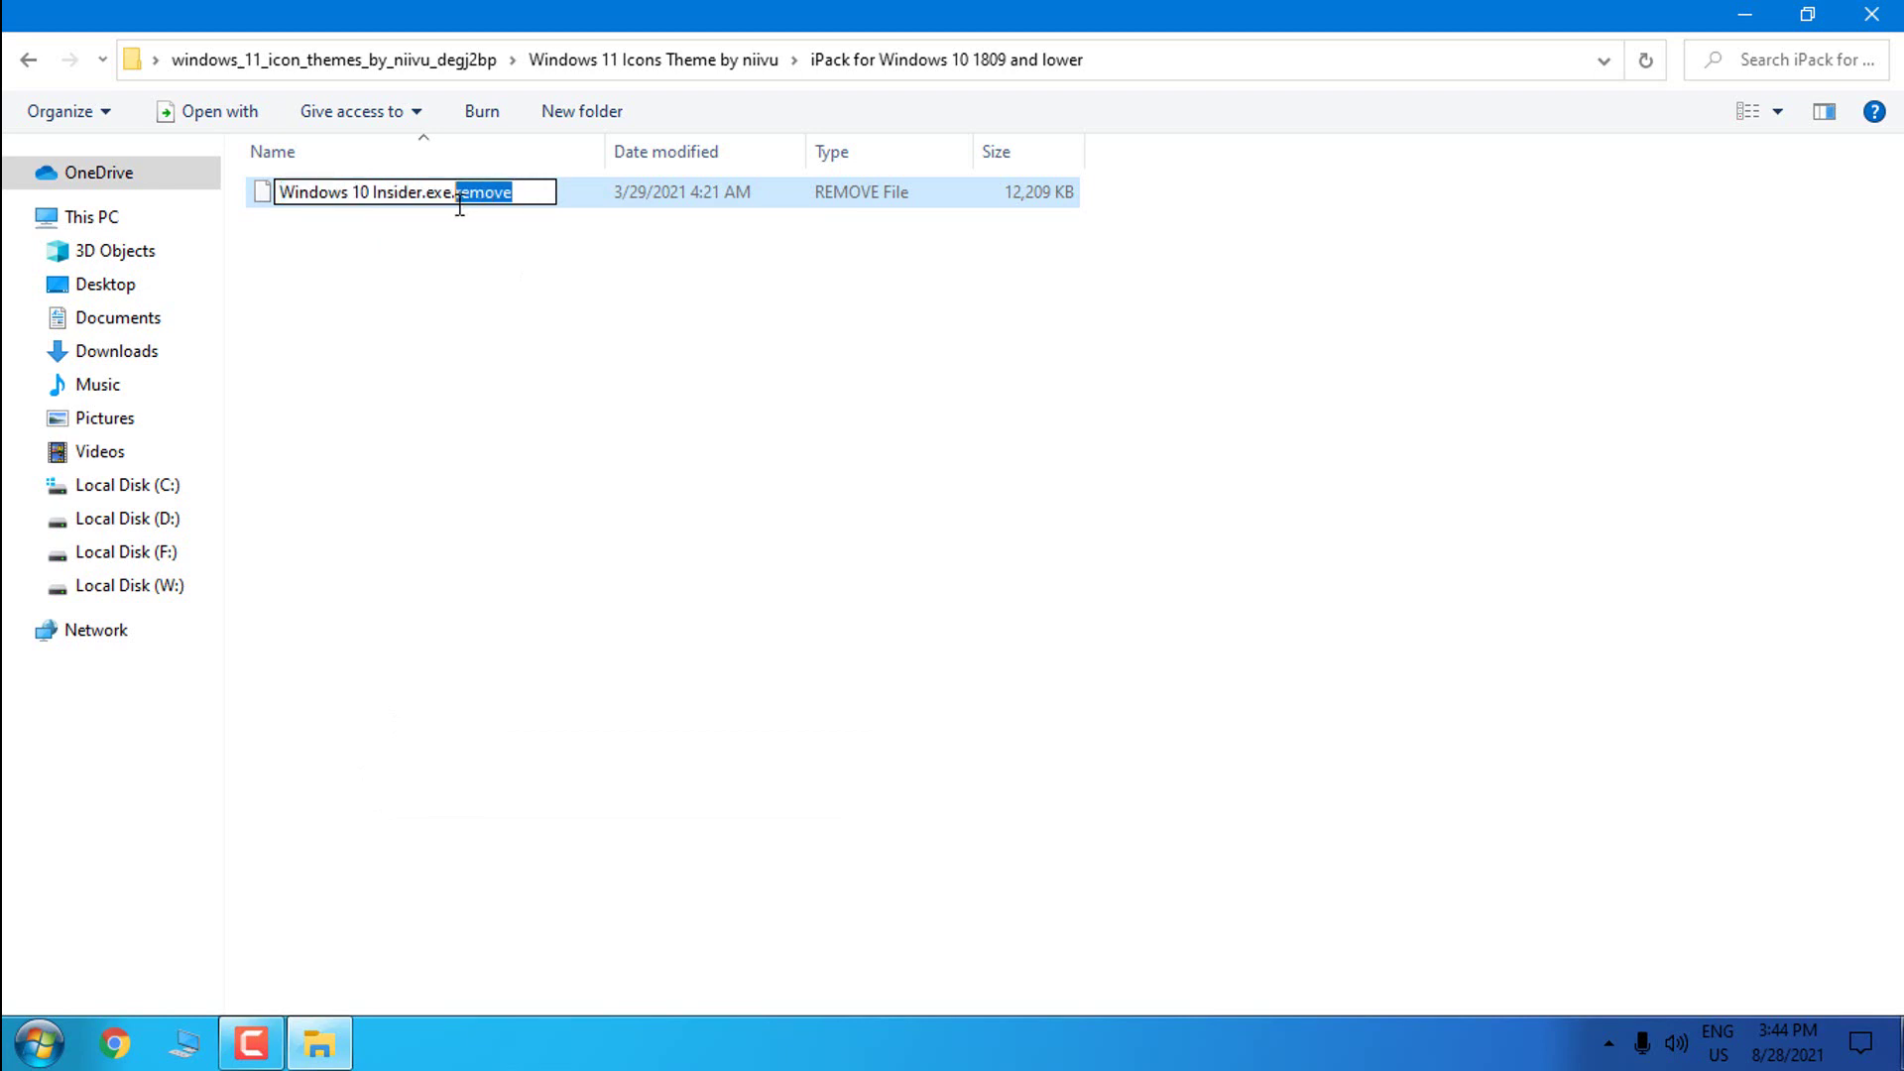
key(BackSpace)
key(Return)
click(1054, 533)
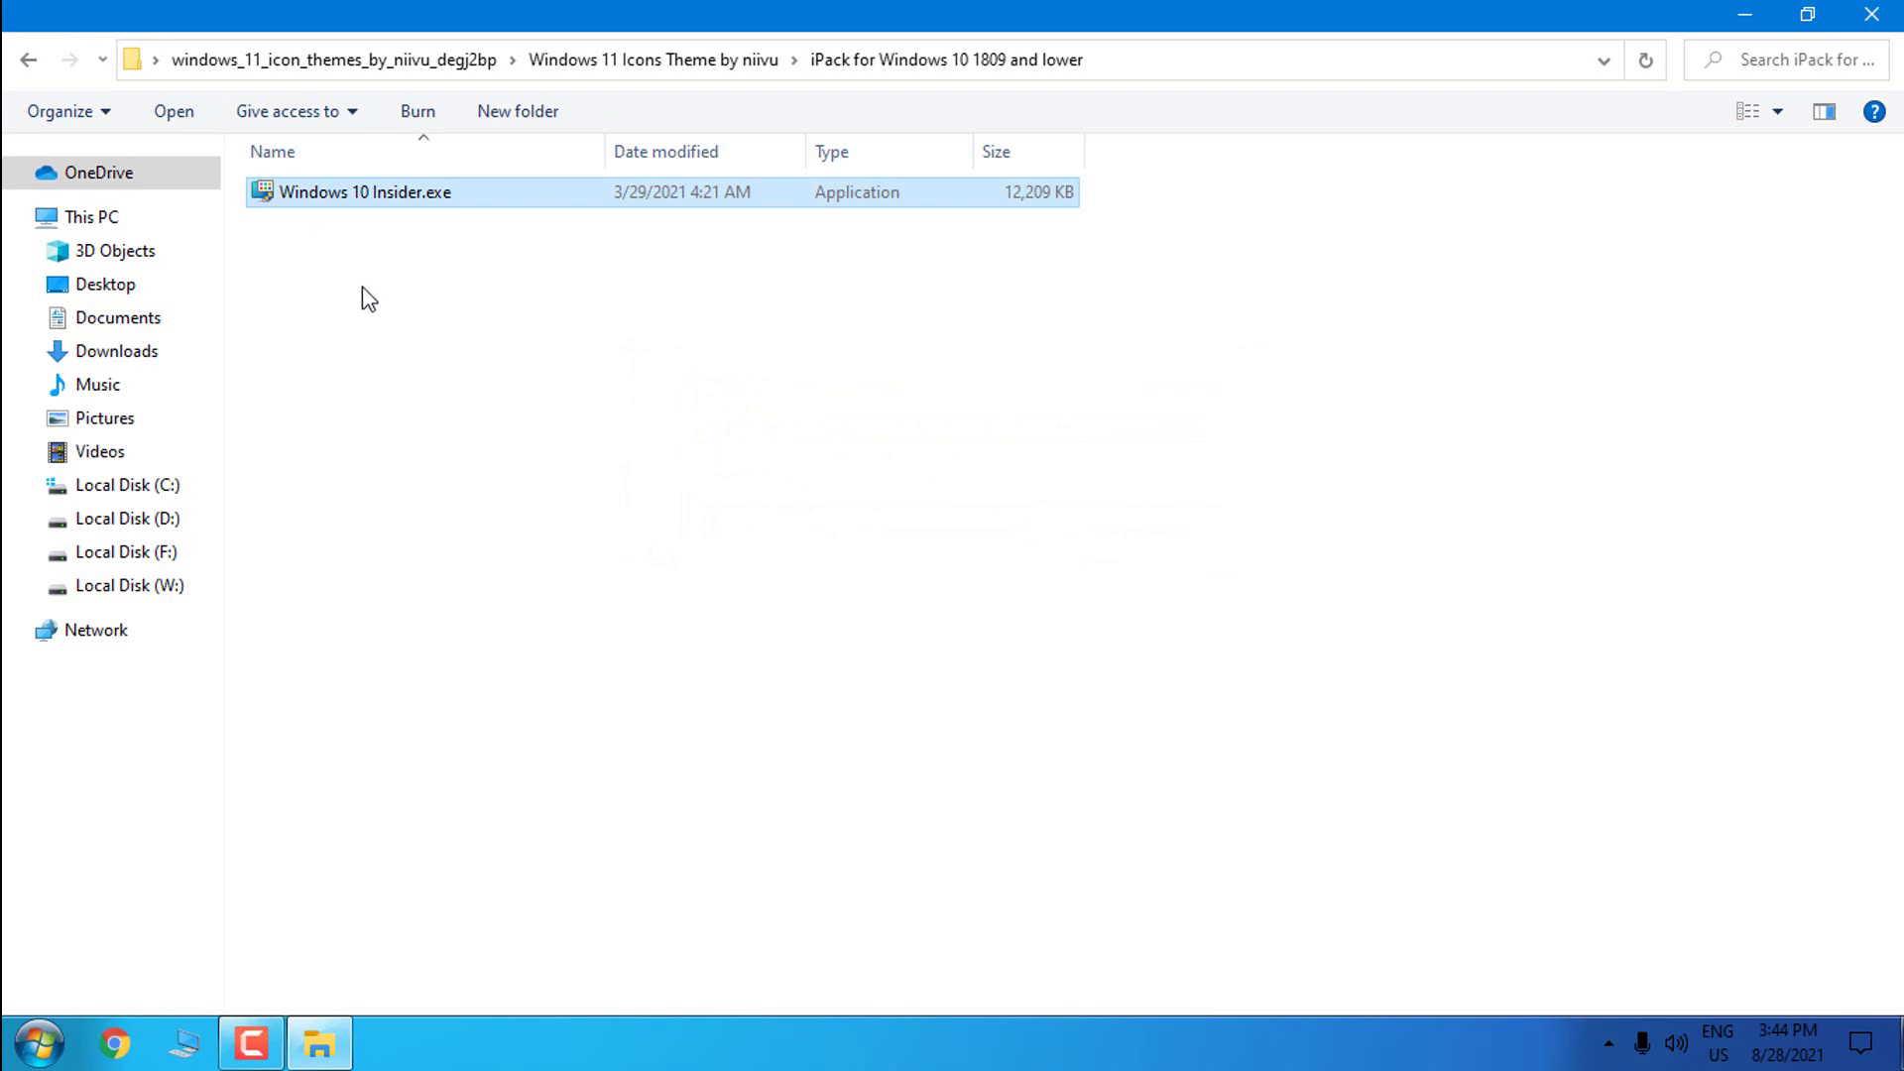
Run Windows 10 Insider.exe as administrator, accept its agreement to reach the patch options, and cancel the installer
right_click(285, 194)
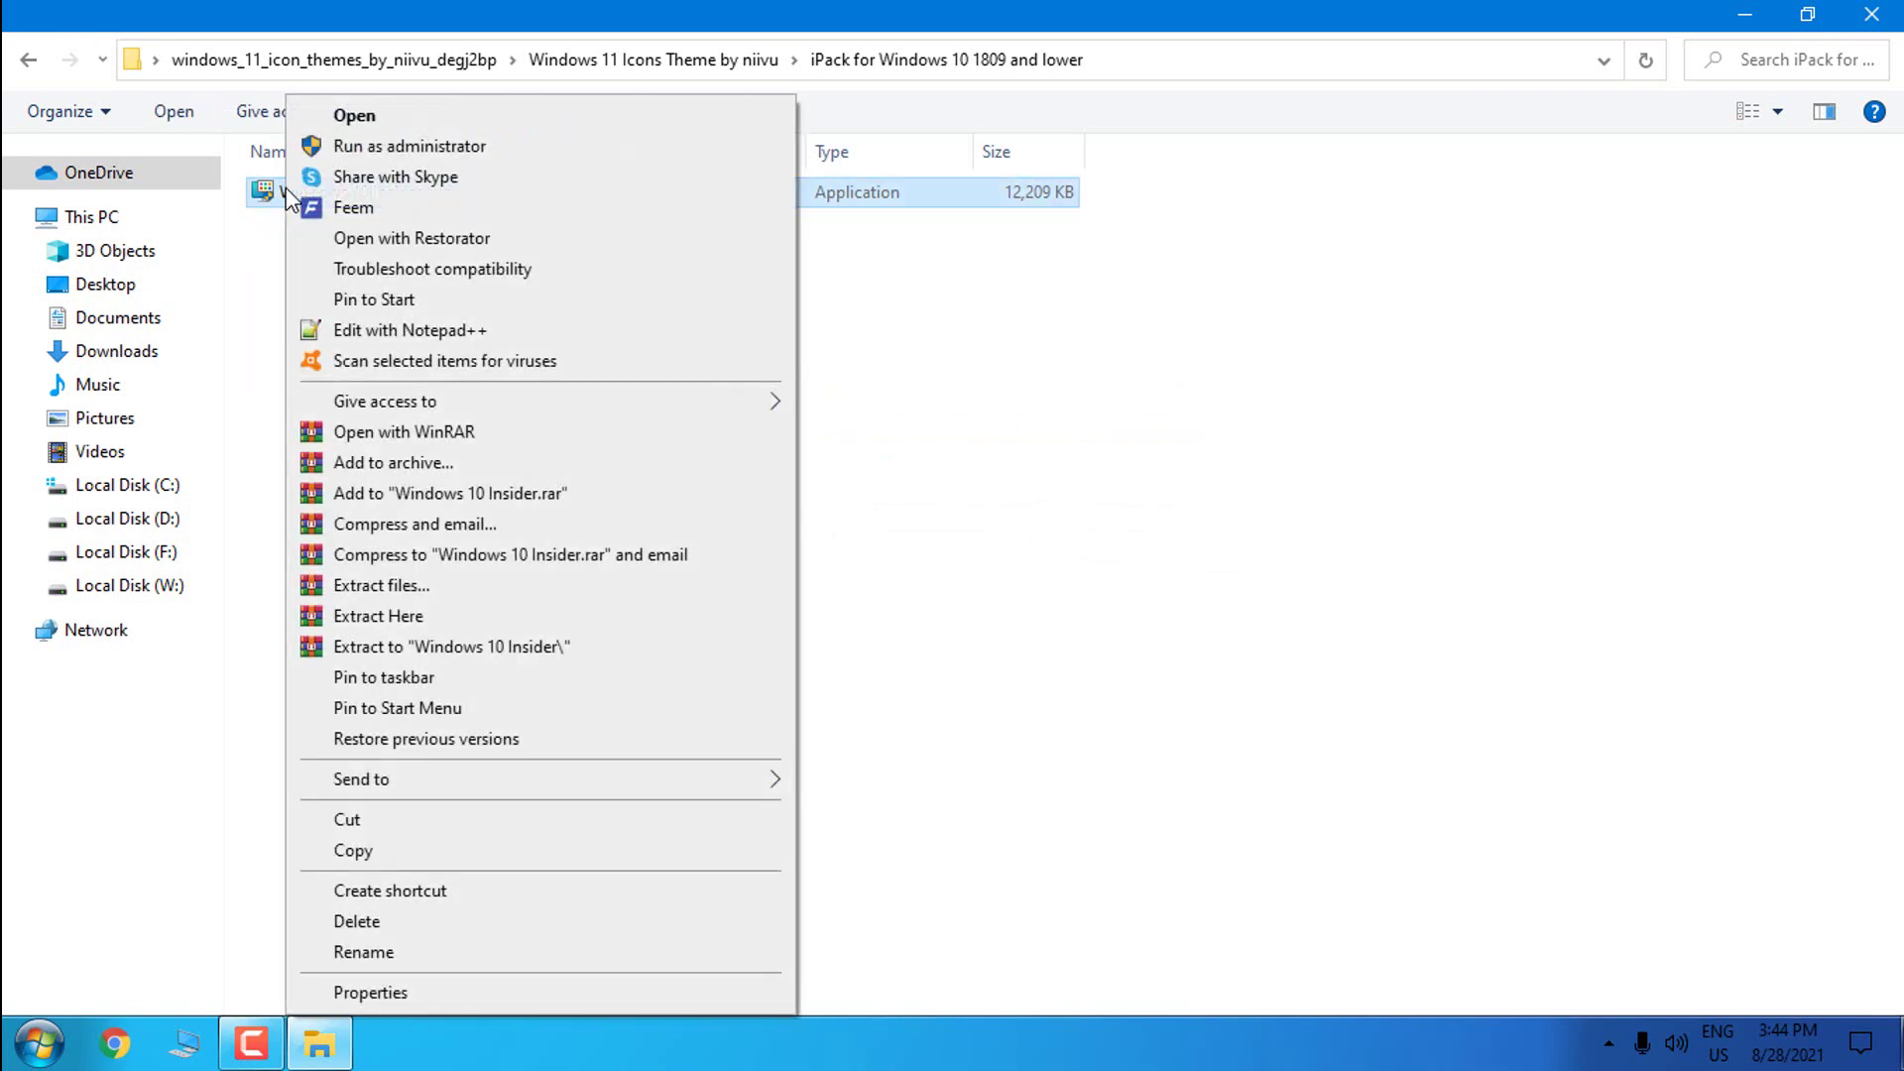
click(383, 149)
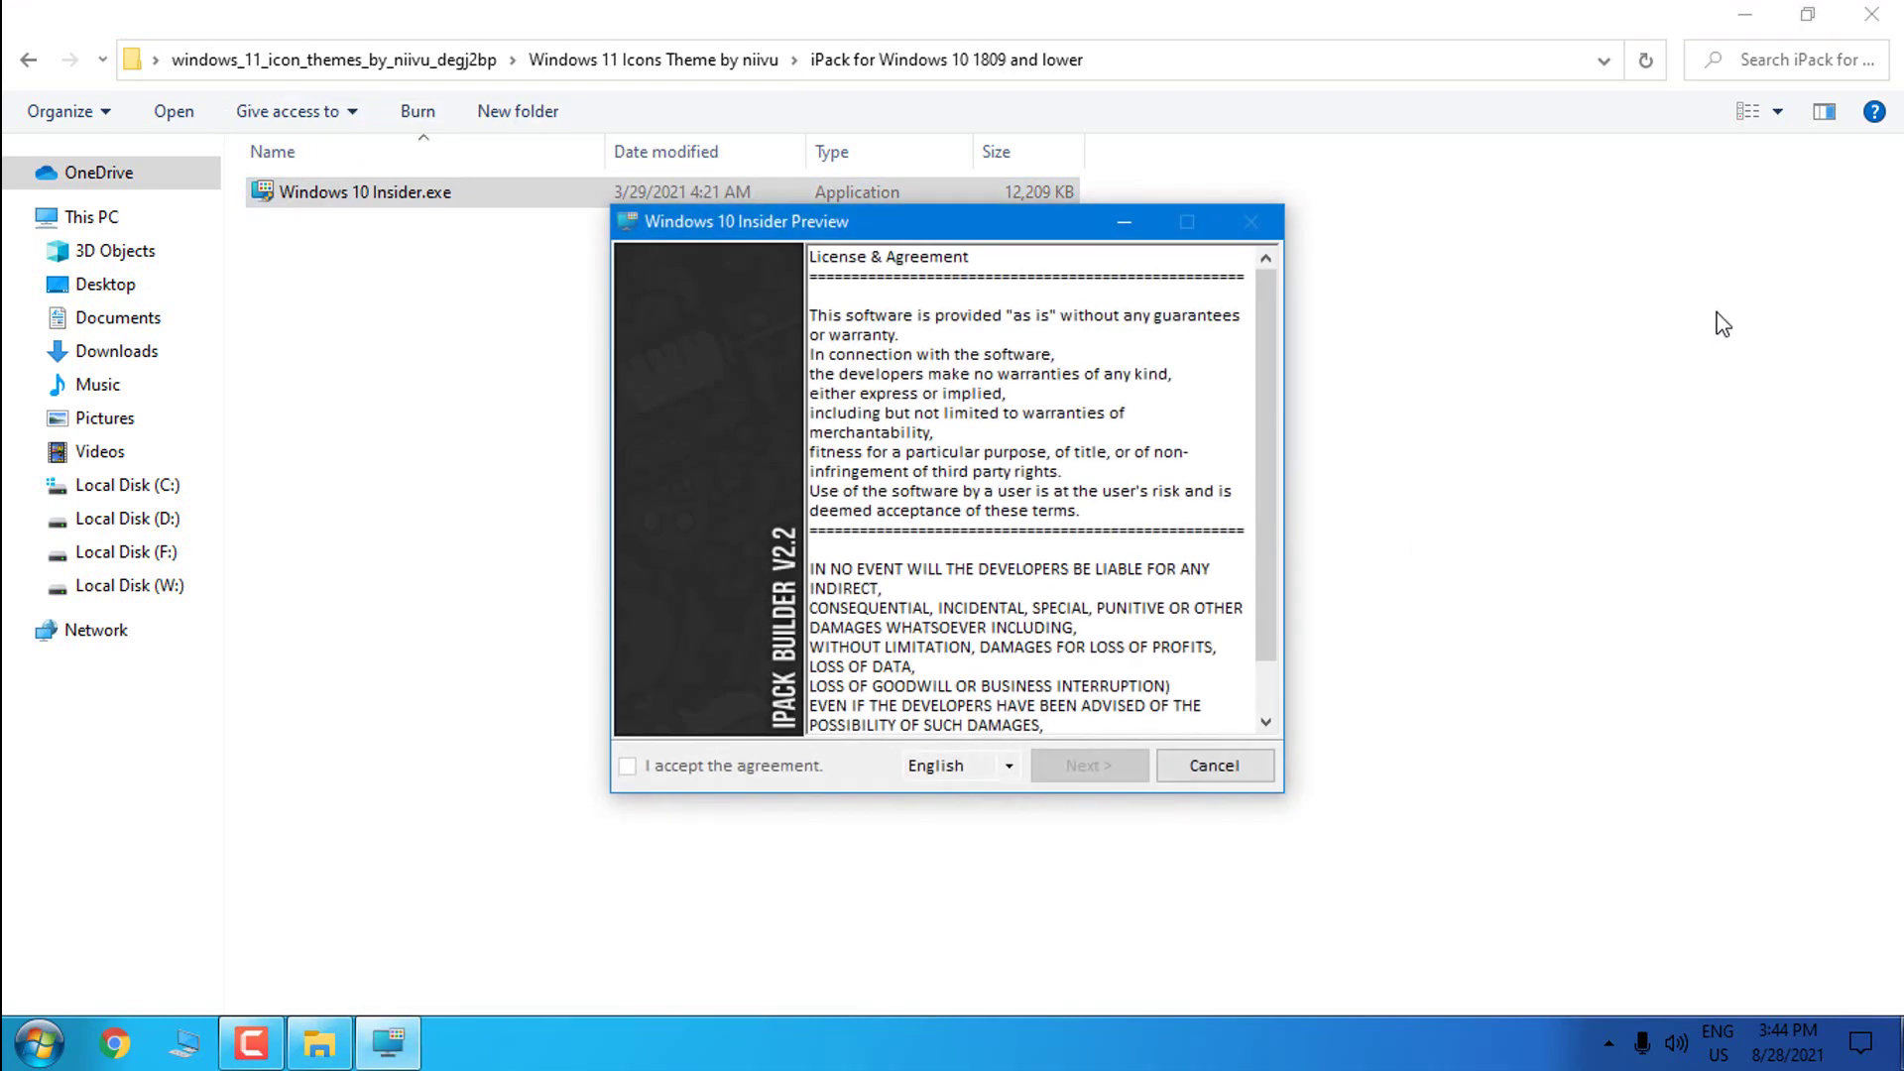
click(1762, 12)
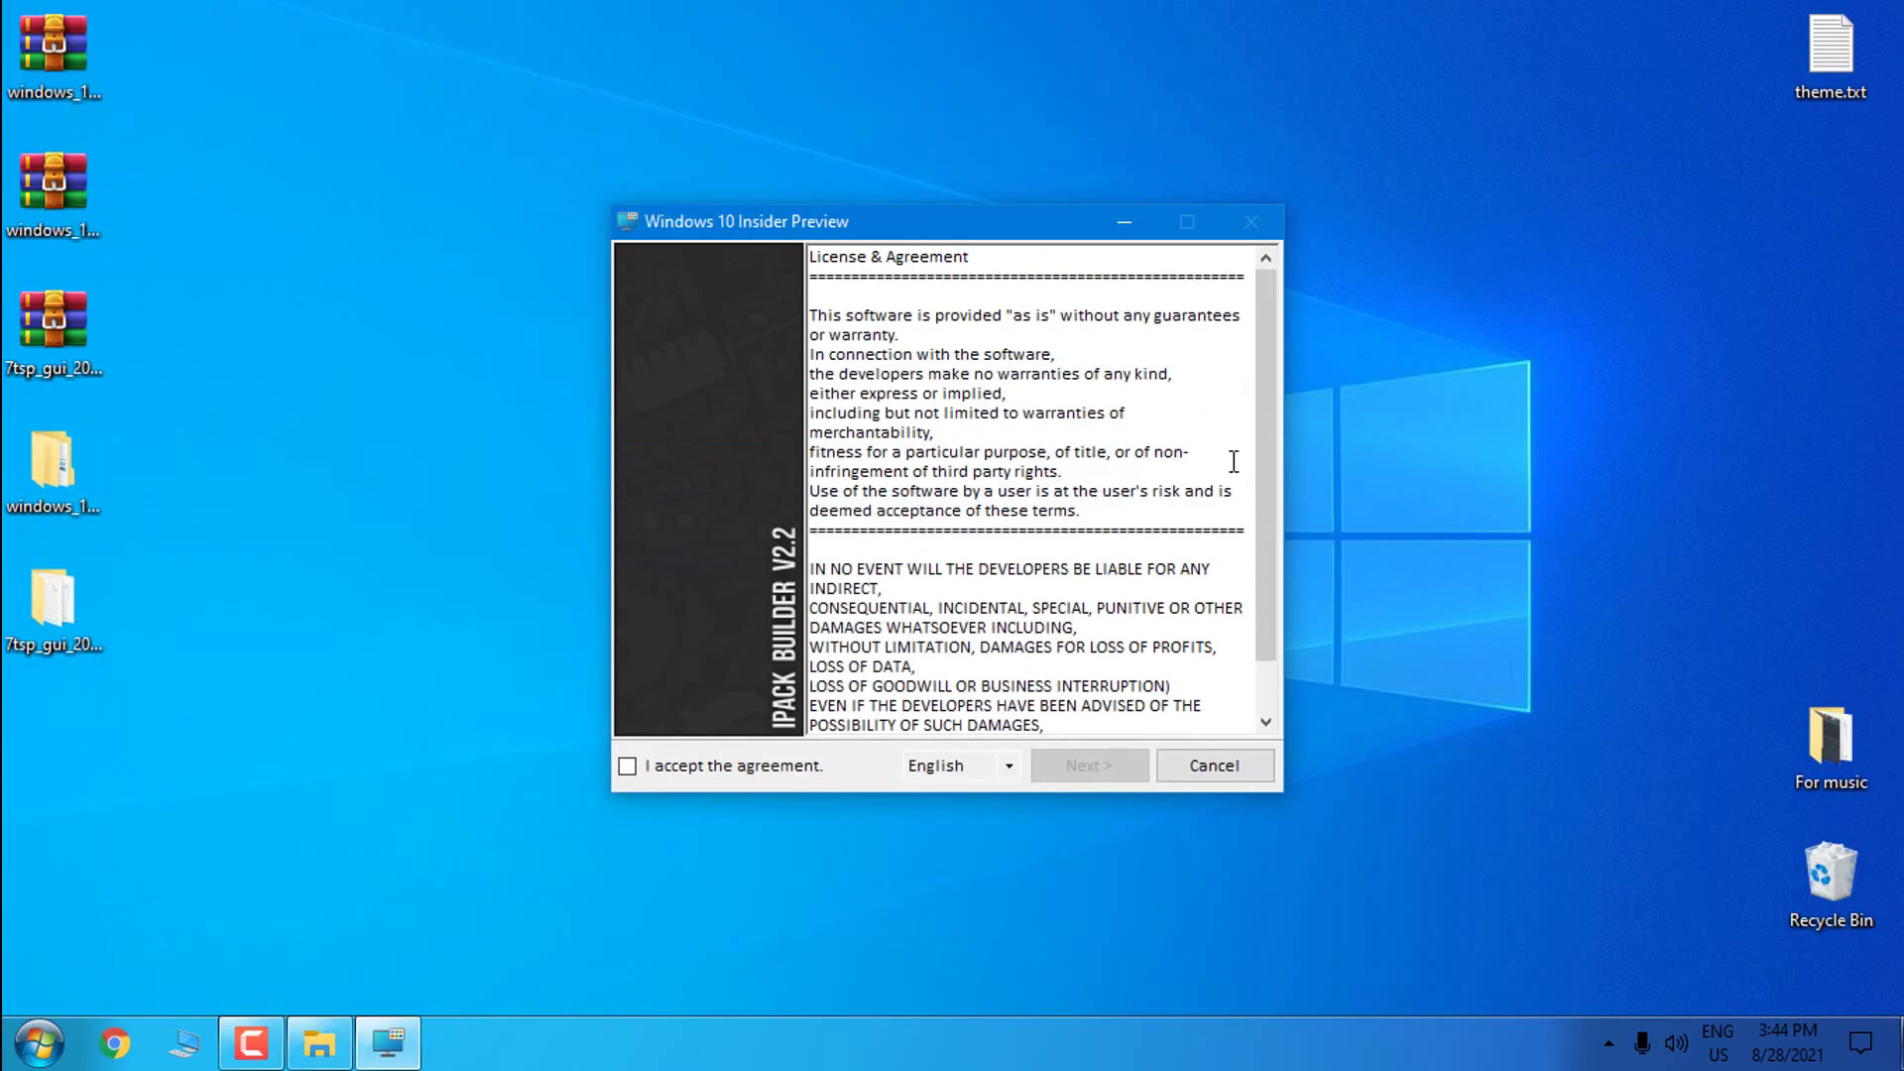
click(627, 765)
click(1091, 766)
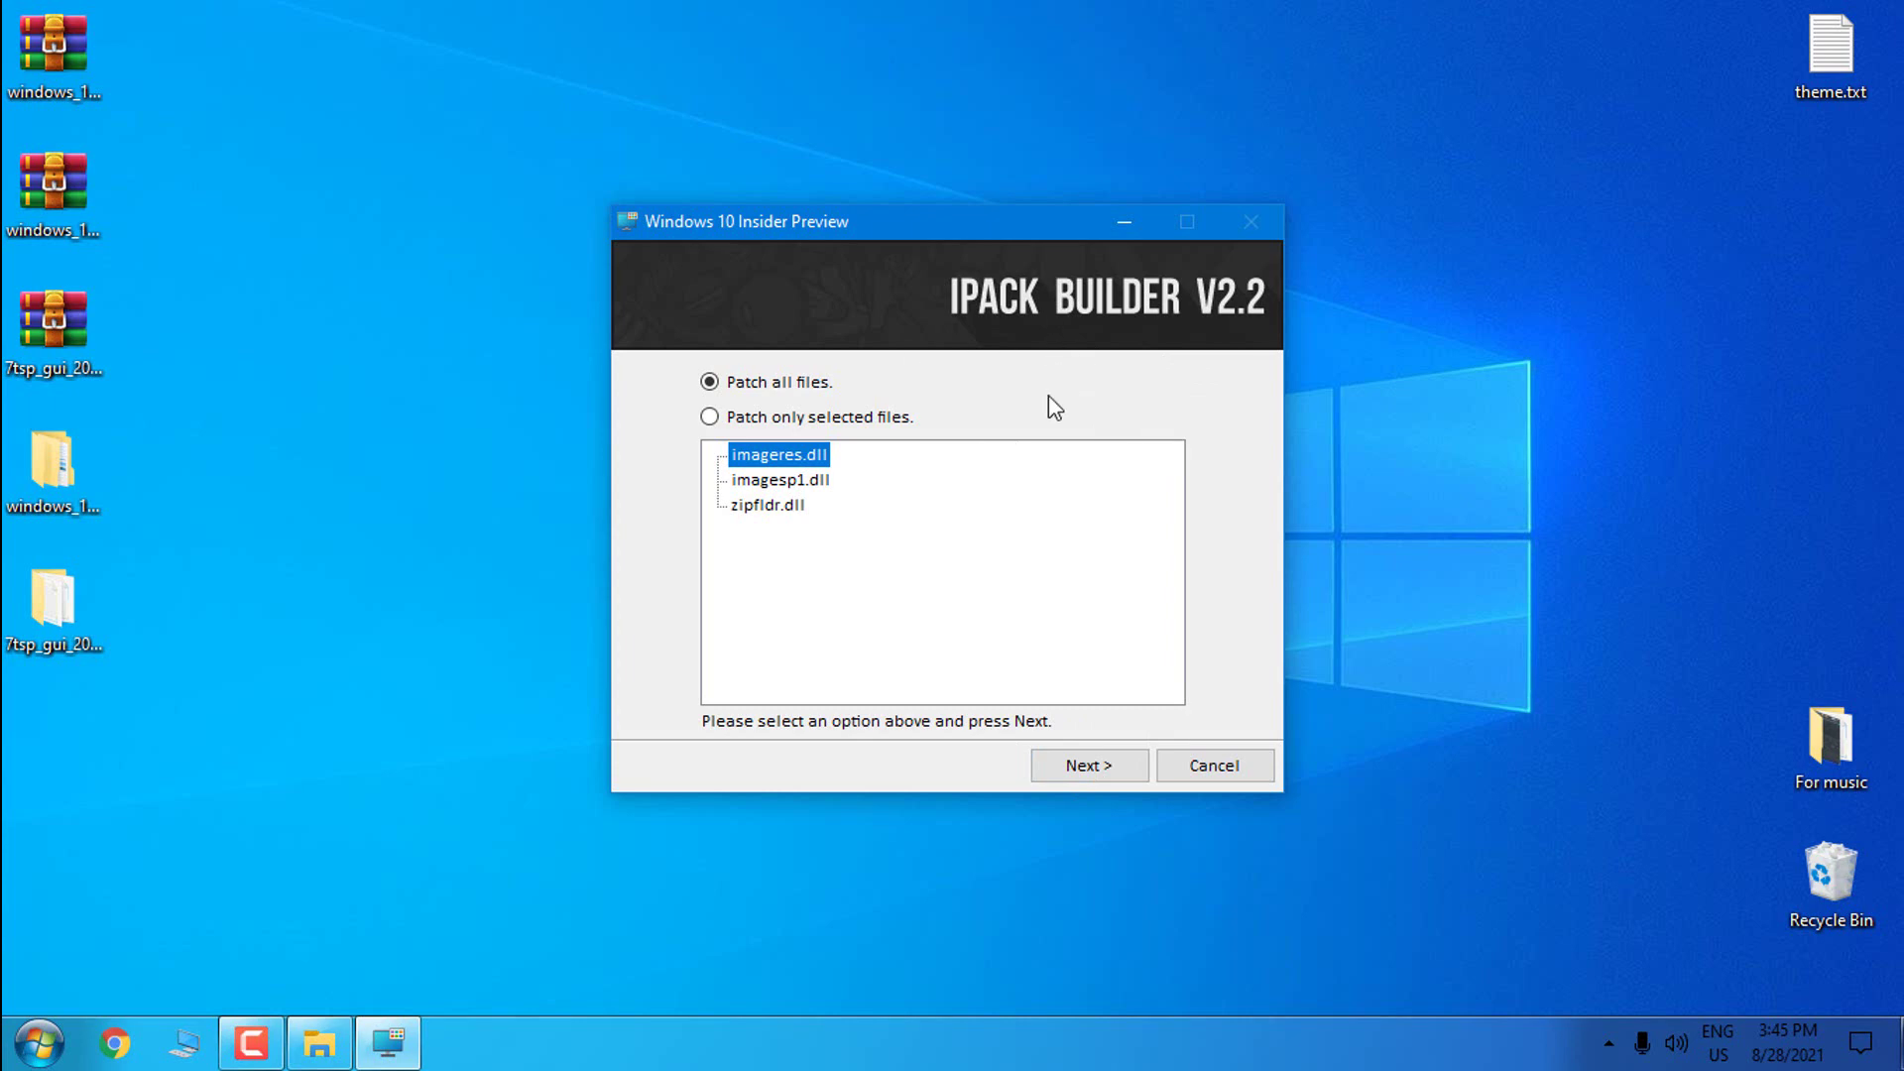
click(1212, 769)
click(950, 618)
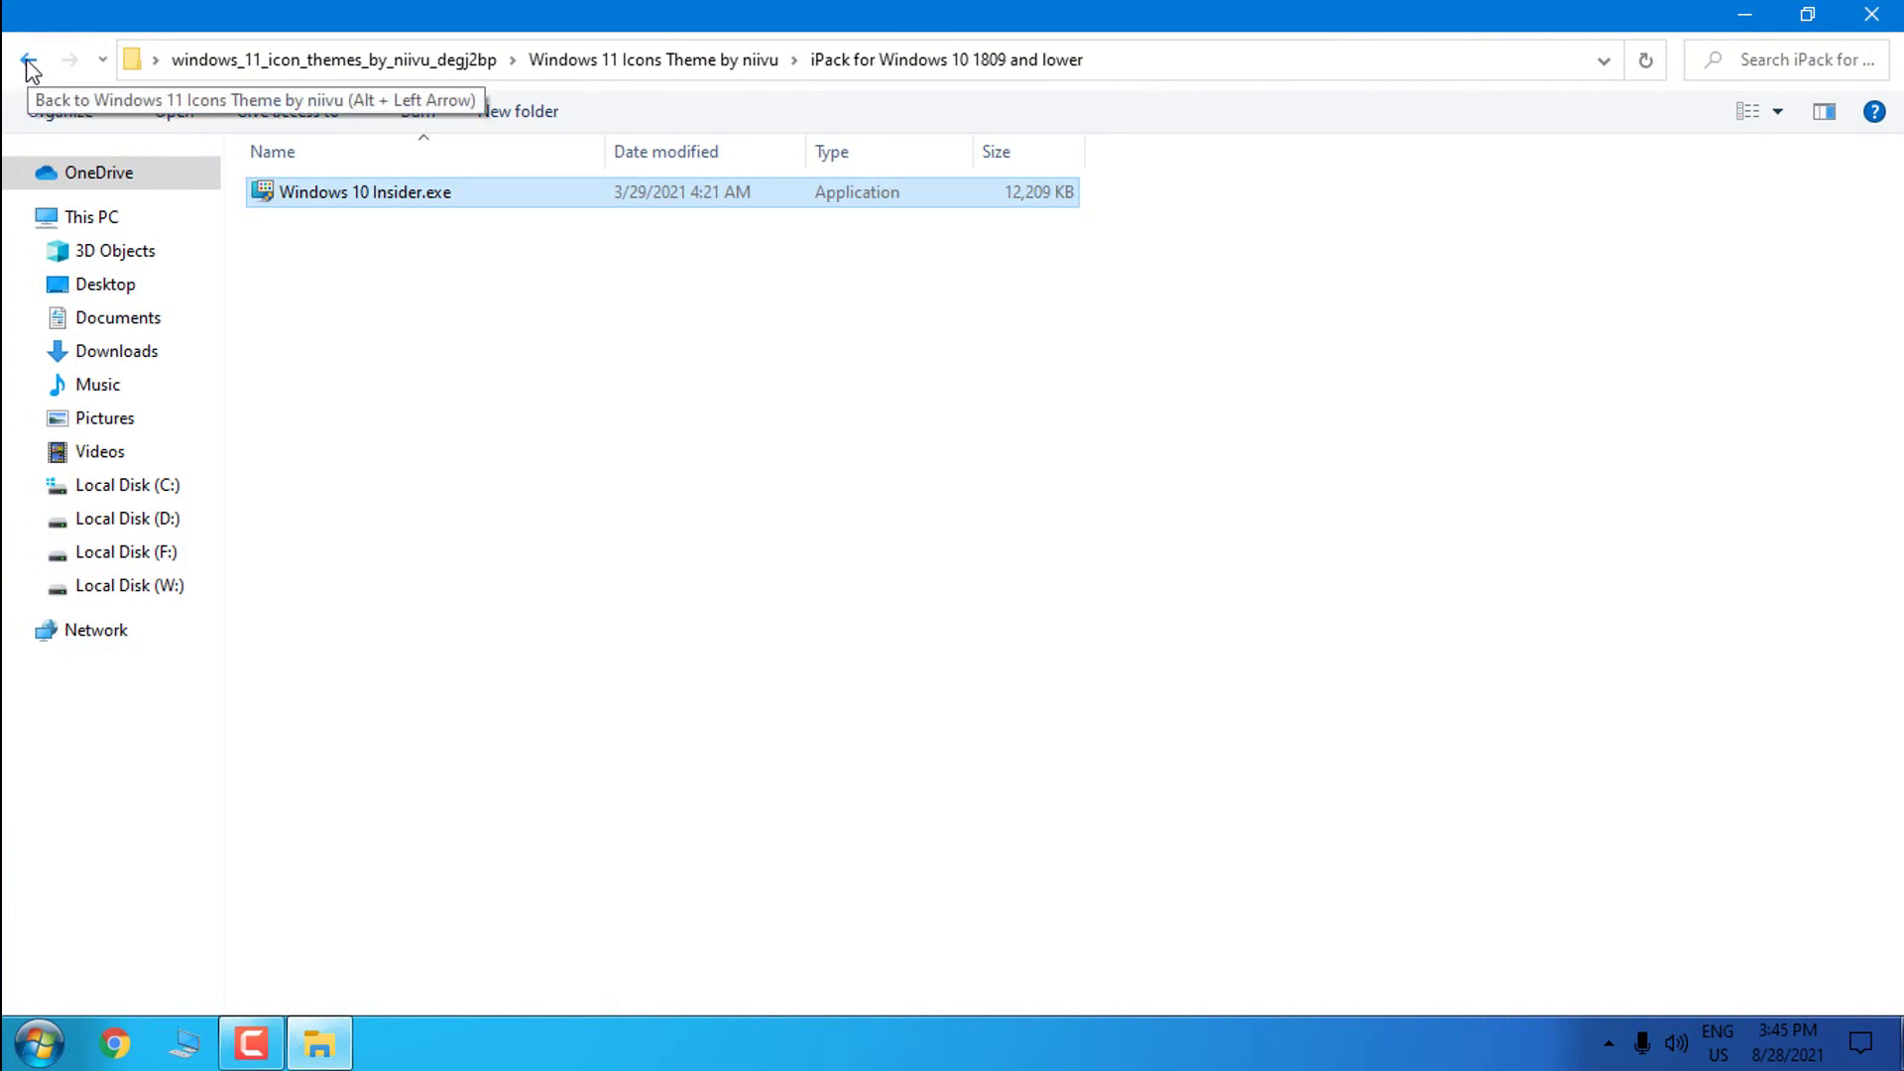
Return to the Windows 11 icon theme folder, open the 7TSP Themes for Windows 10 1903 and higher folder, and examine its theme files
click(35, 66)
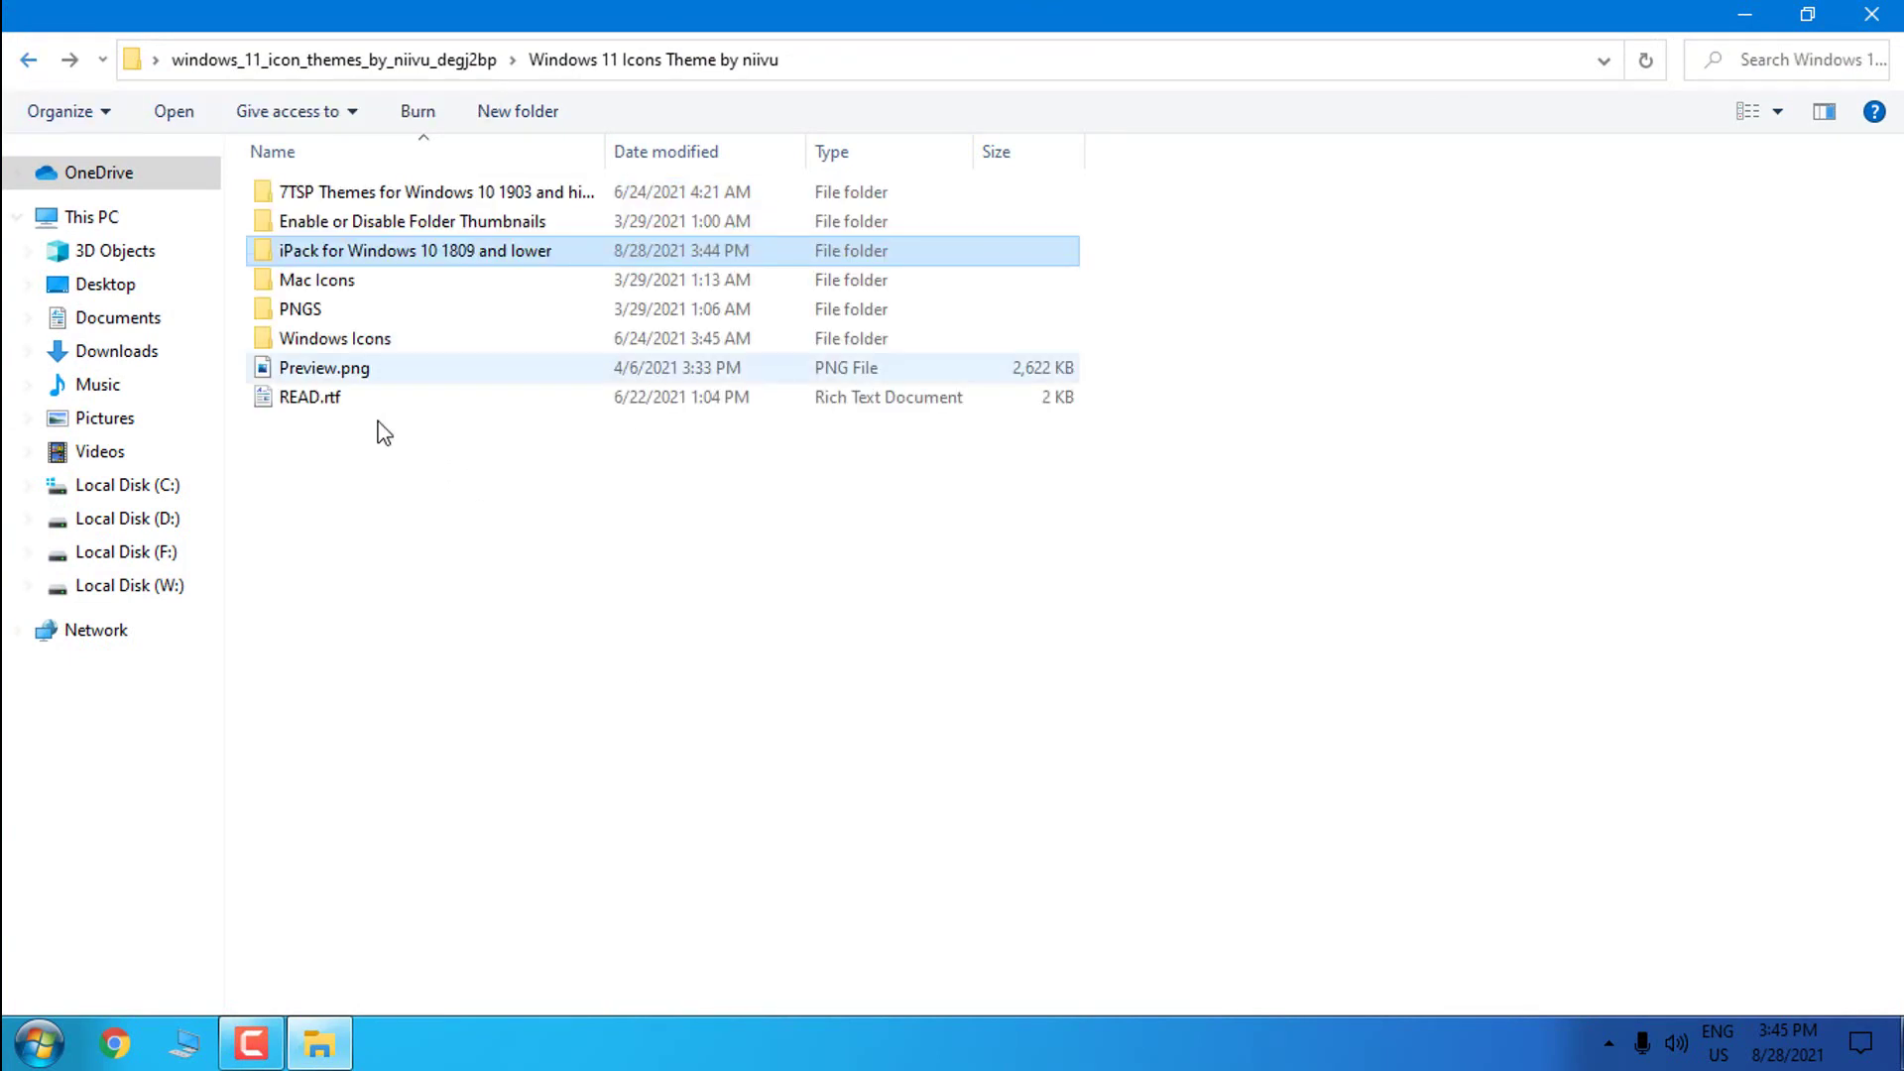
click(371, 196)
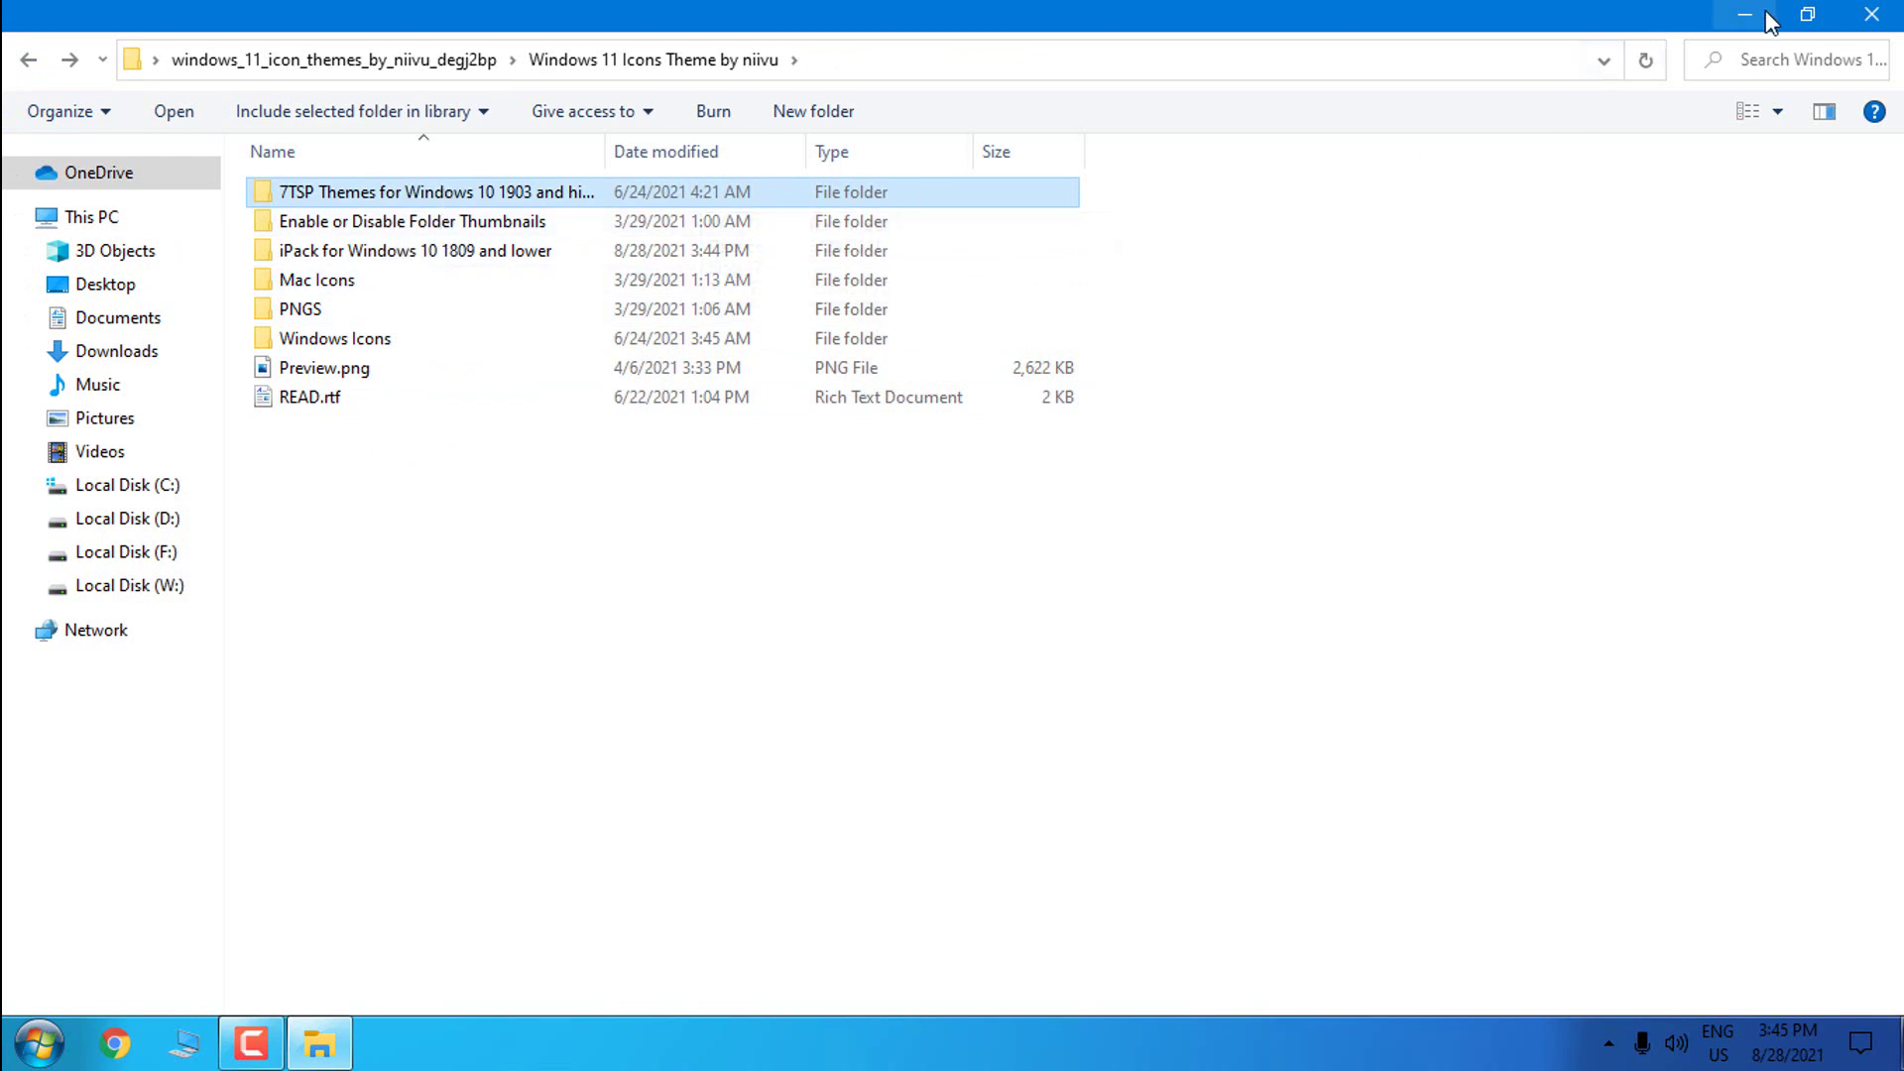
click(337, 204)
key(Escape)
double_click(348, 192)
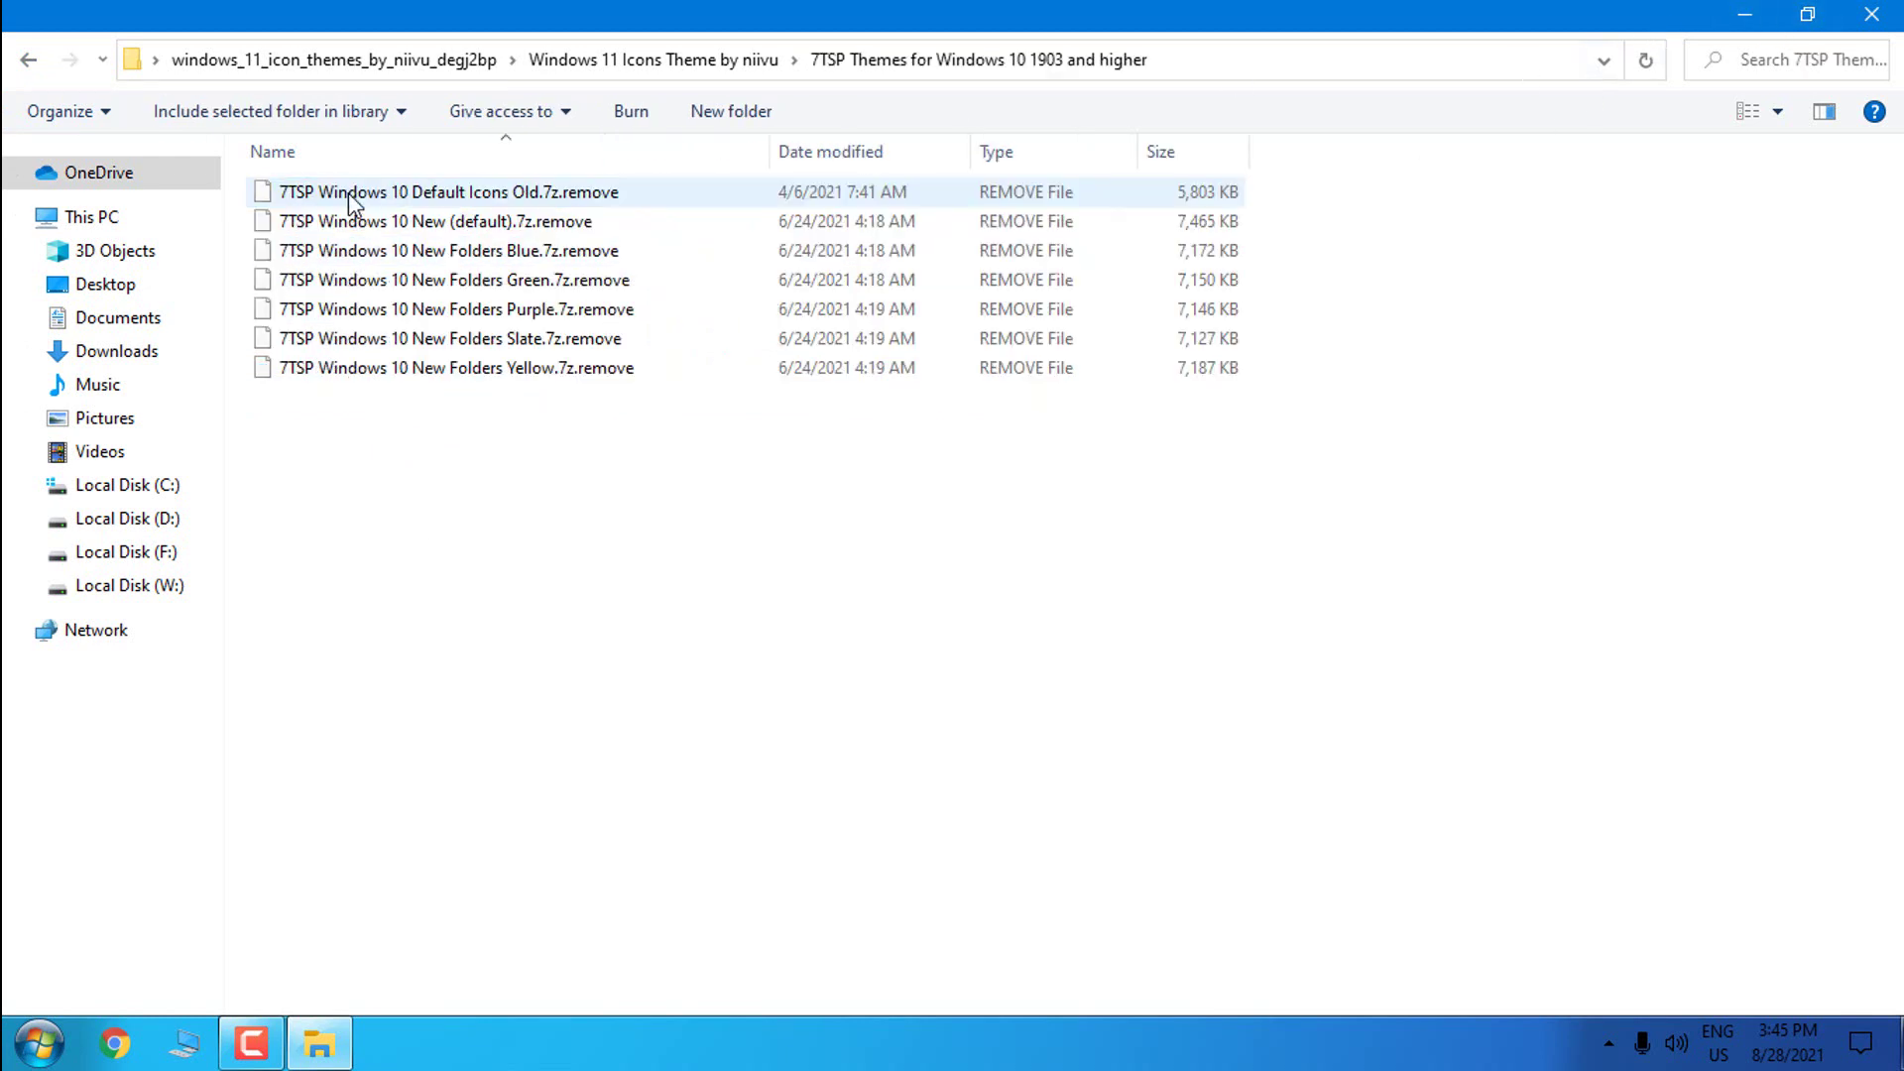
click(448, 194)
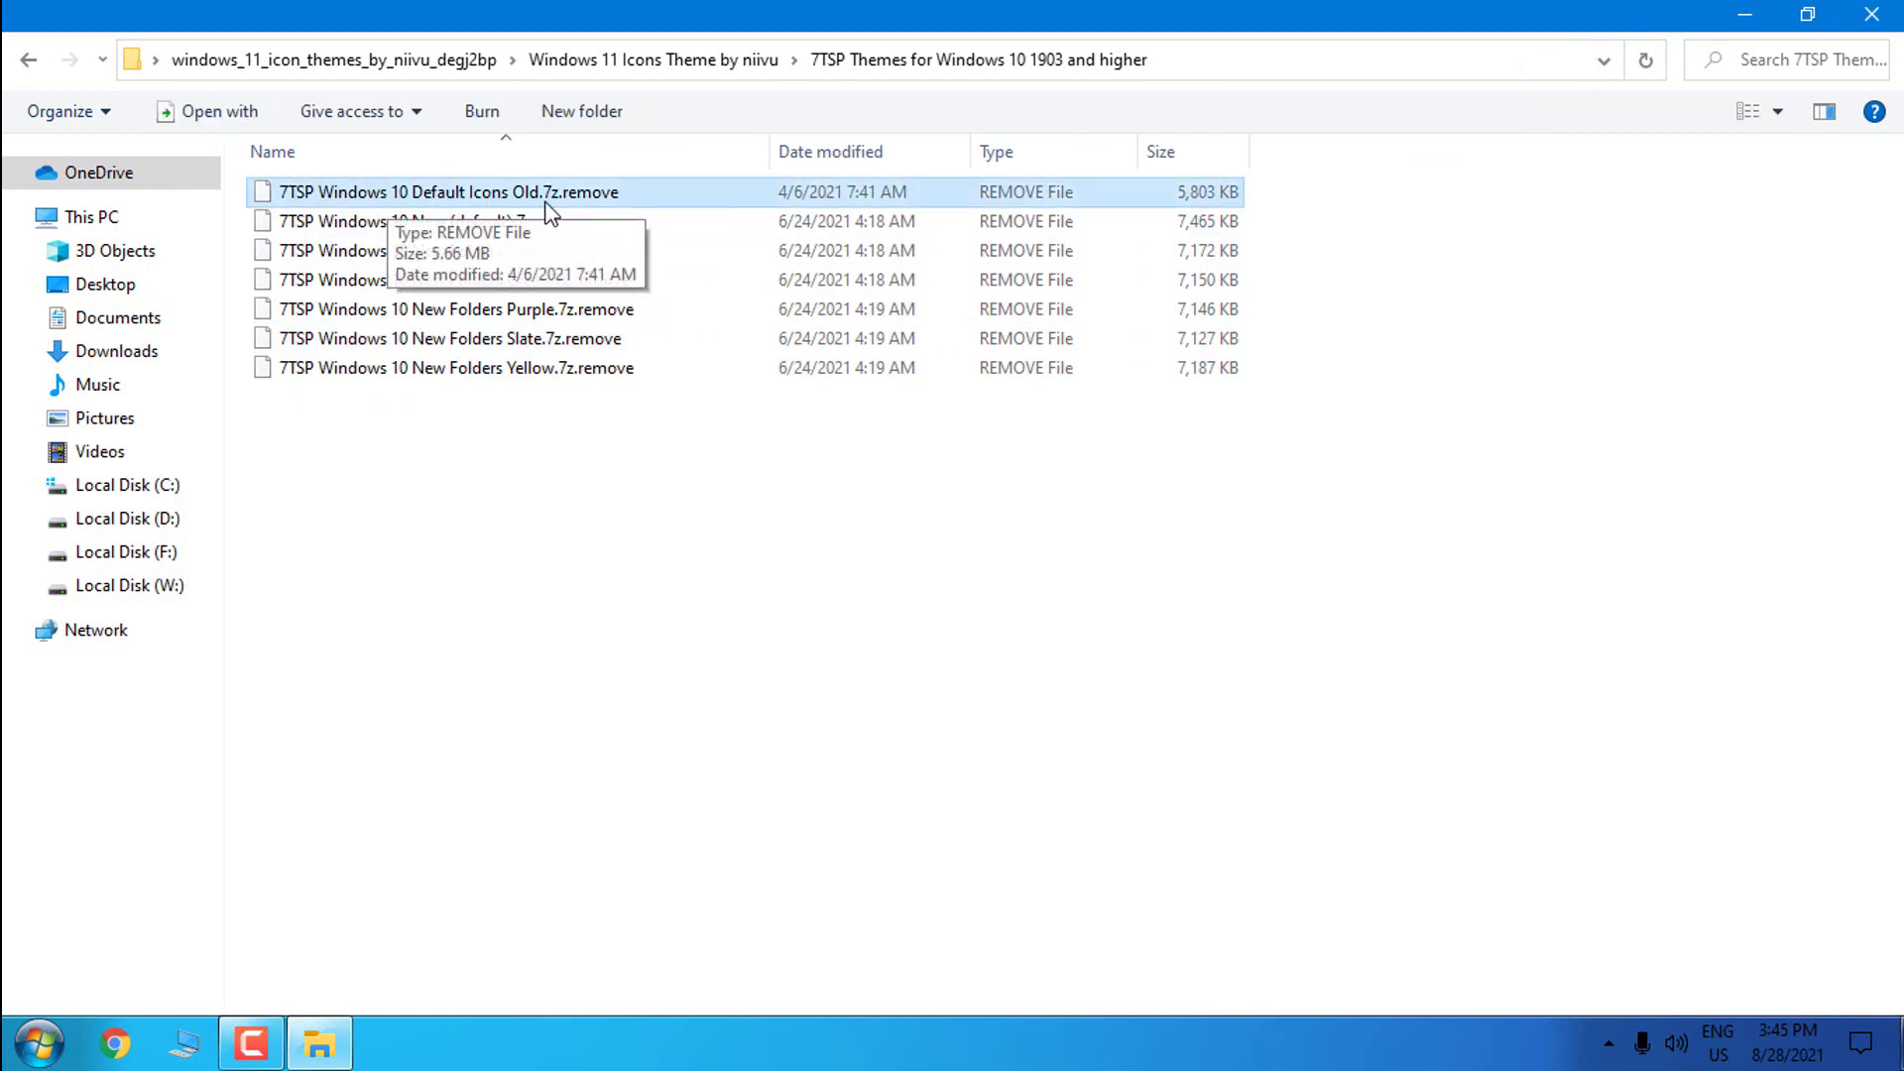
click(382, 226)
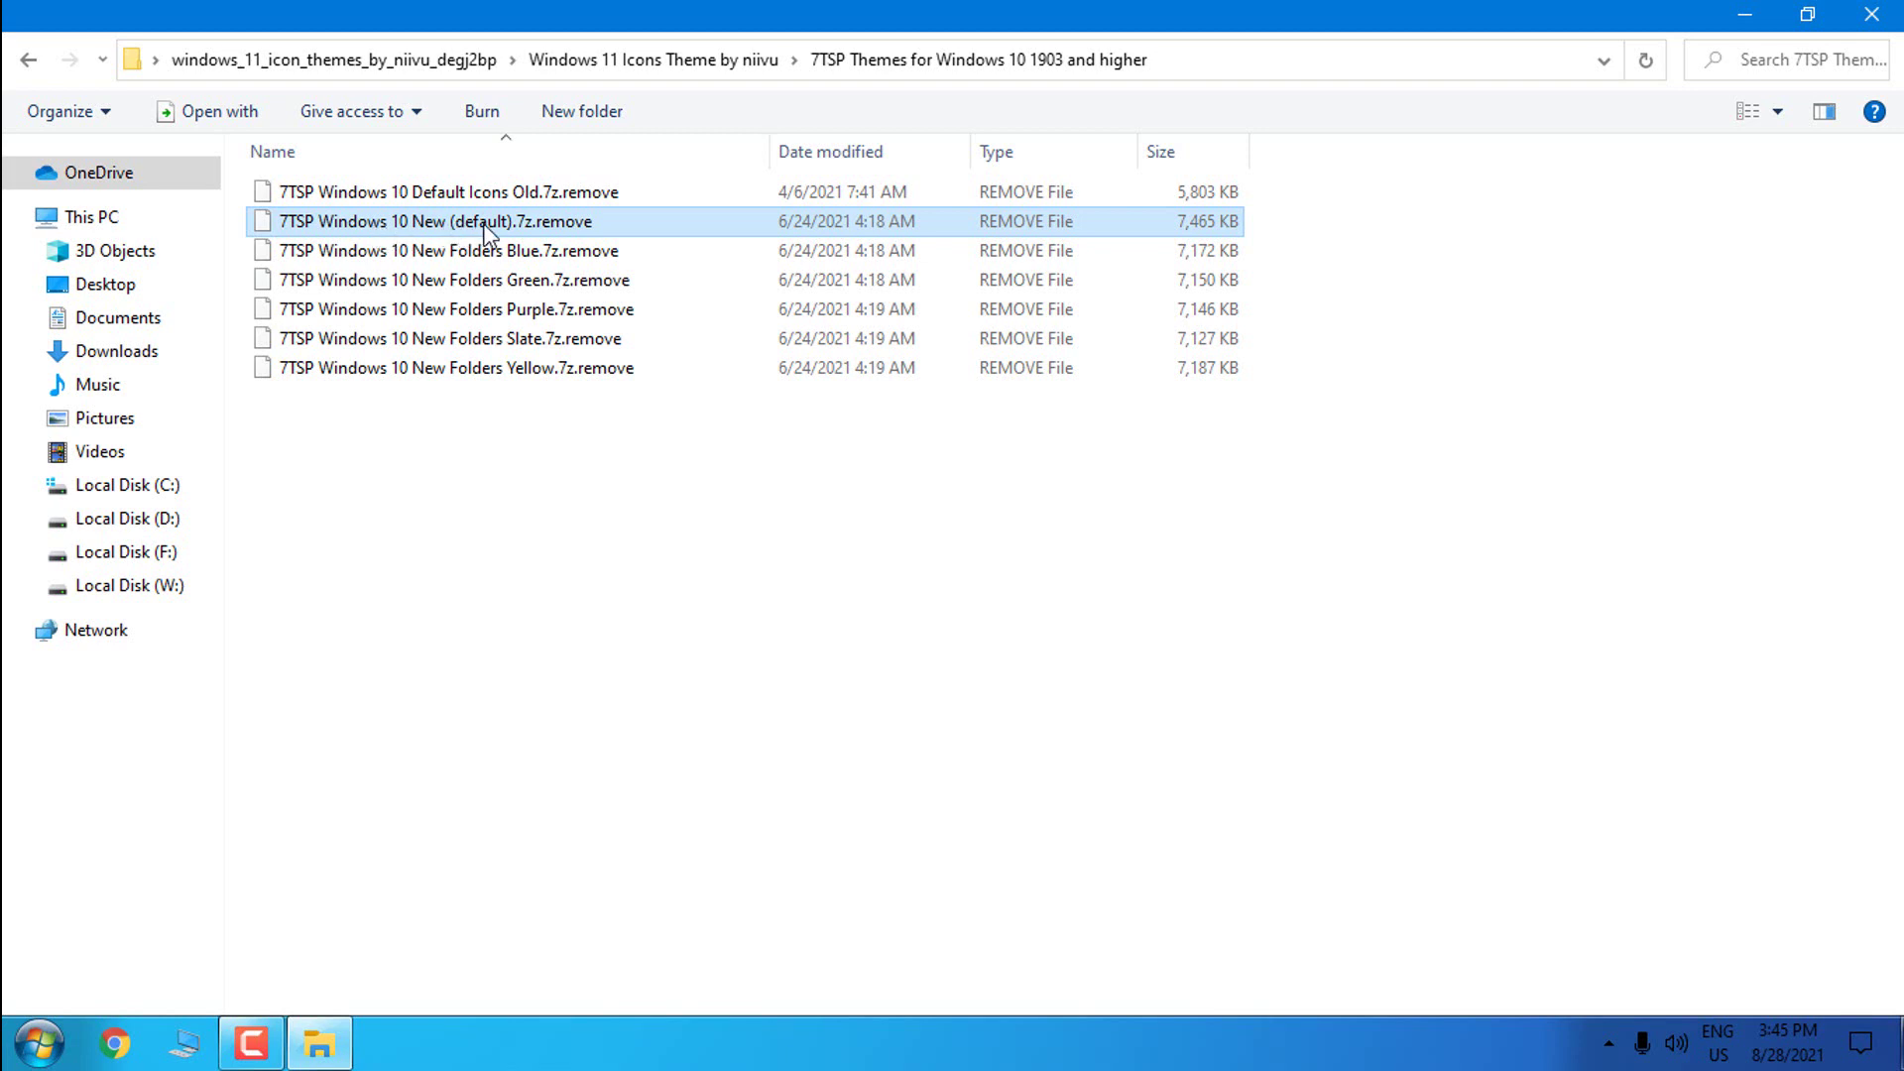
click(494, 254)
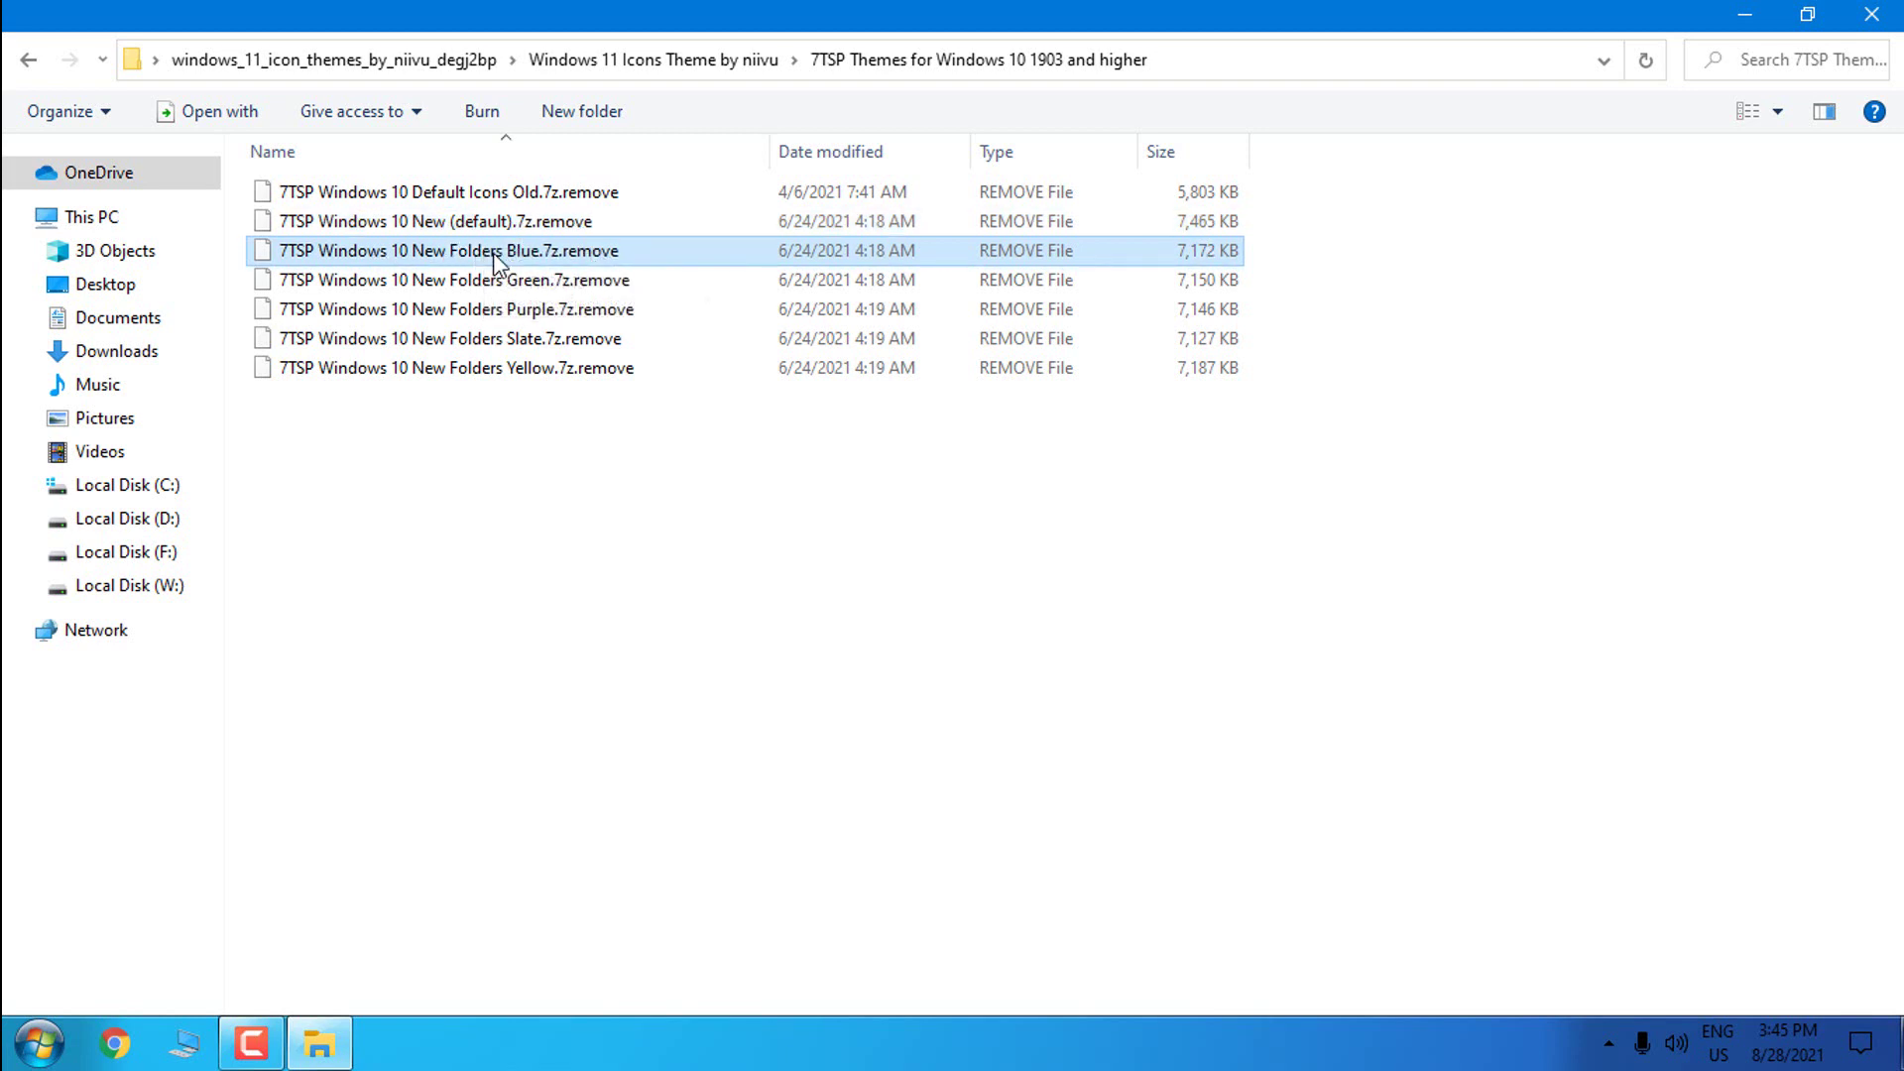
drag(1289, 250, 1426, 349)
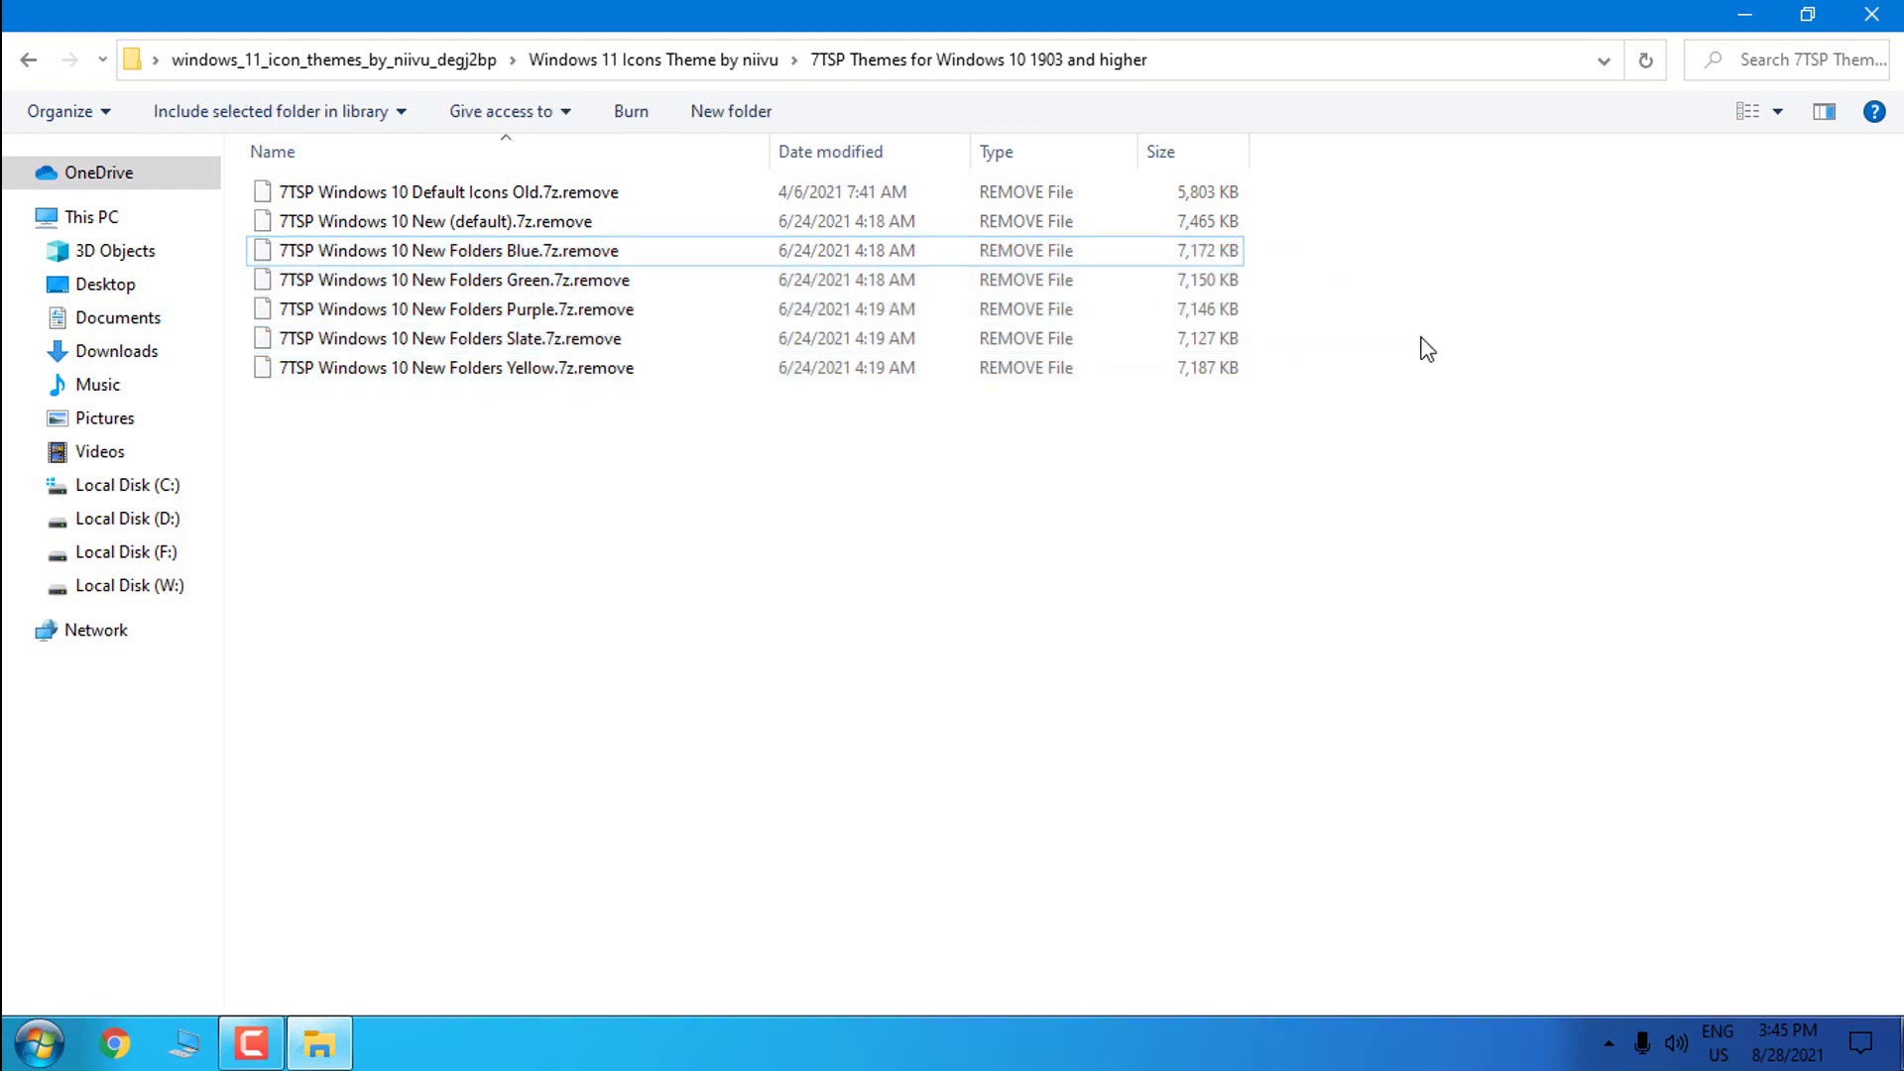
click(512, 252)
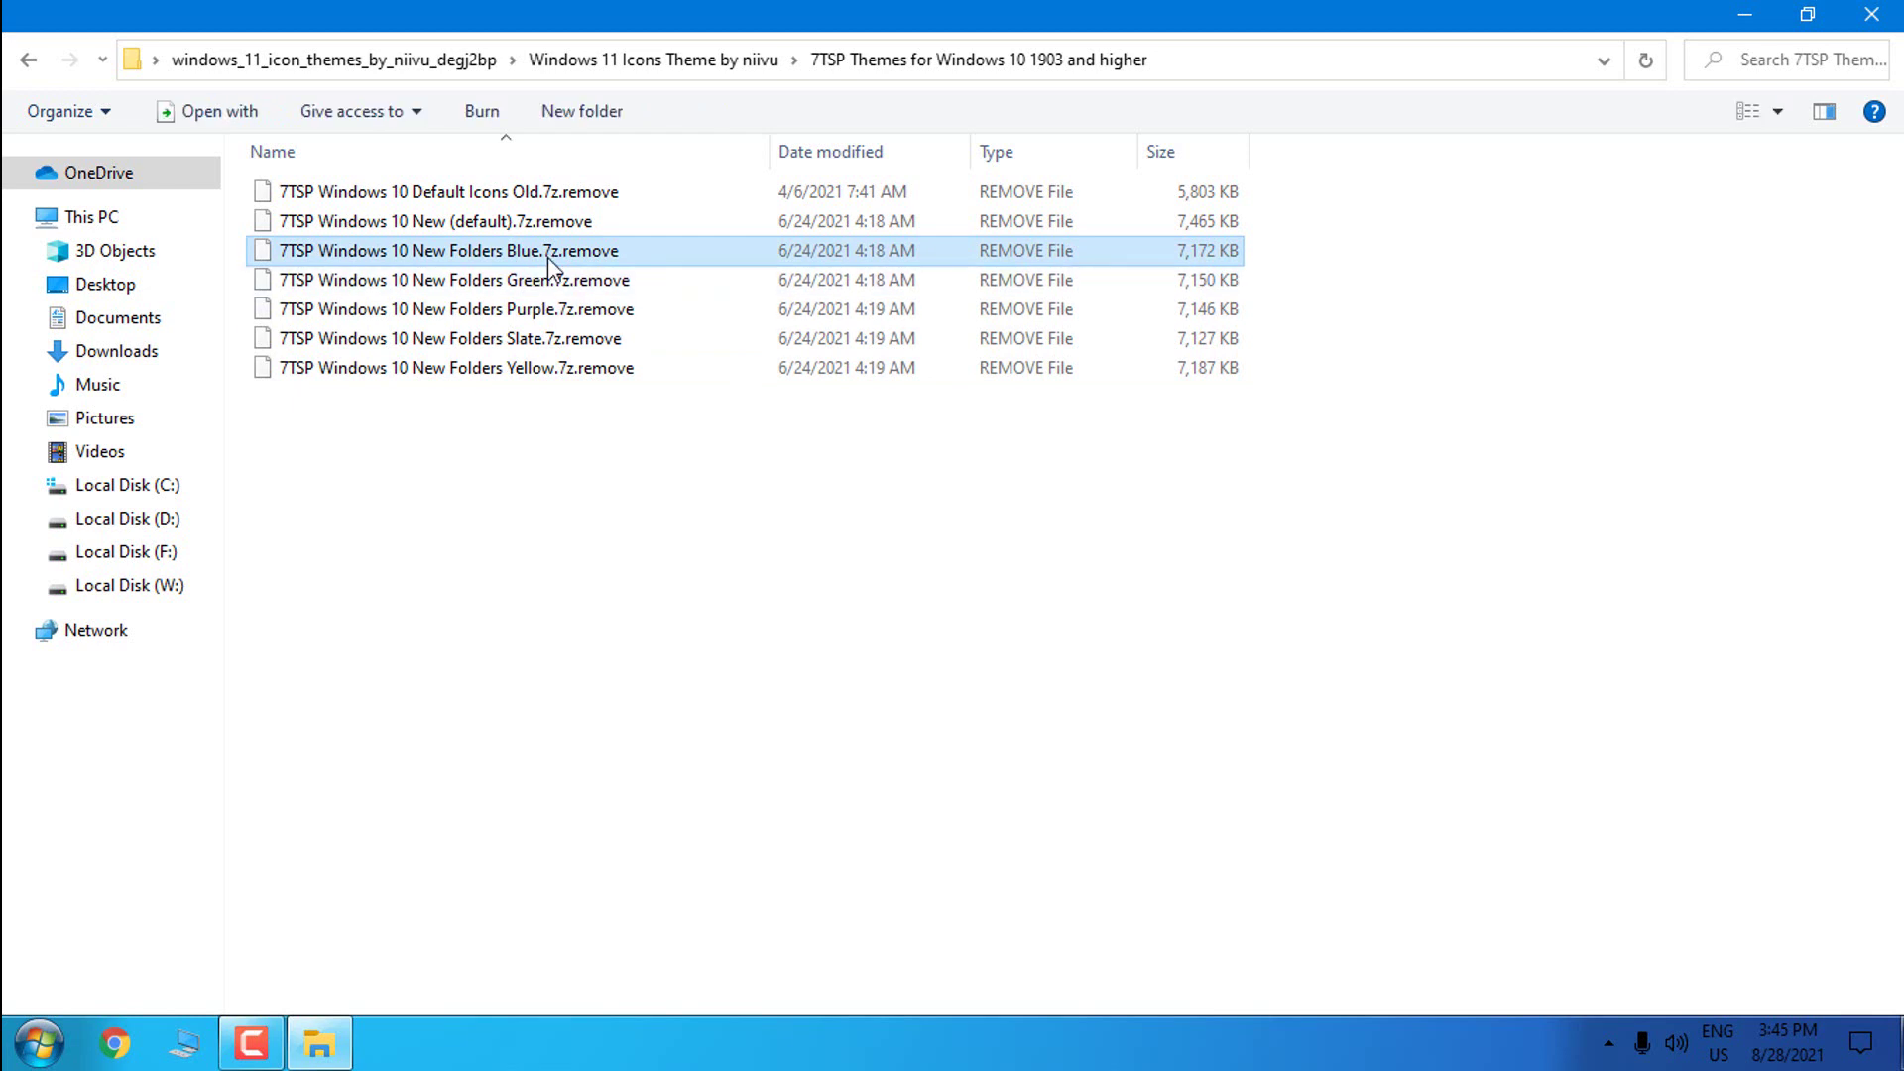
click(653, 371)
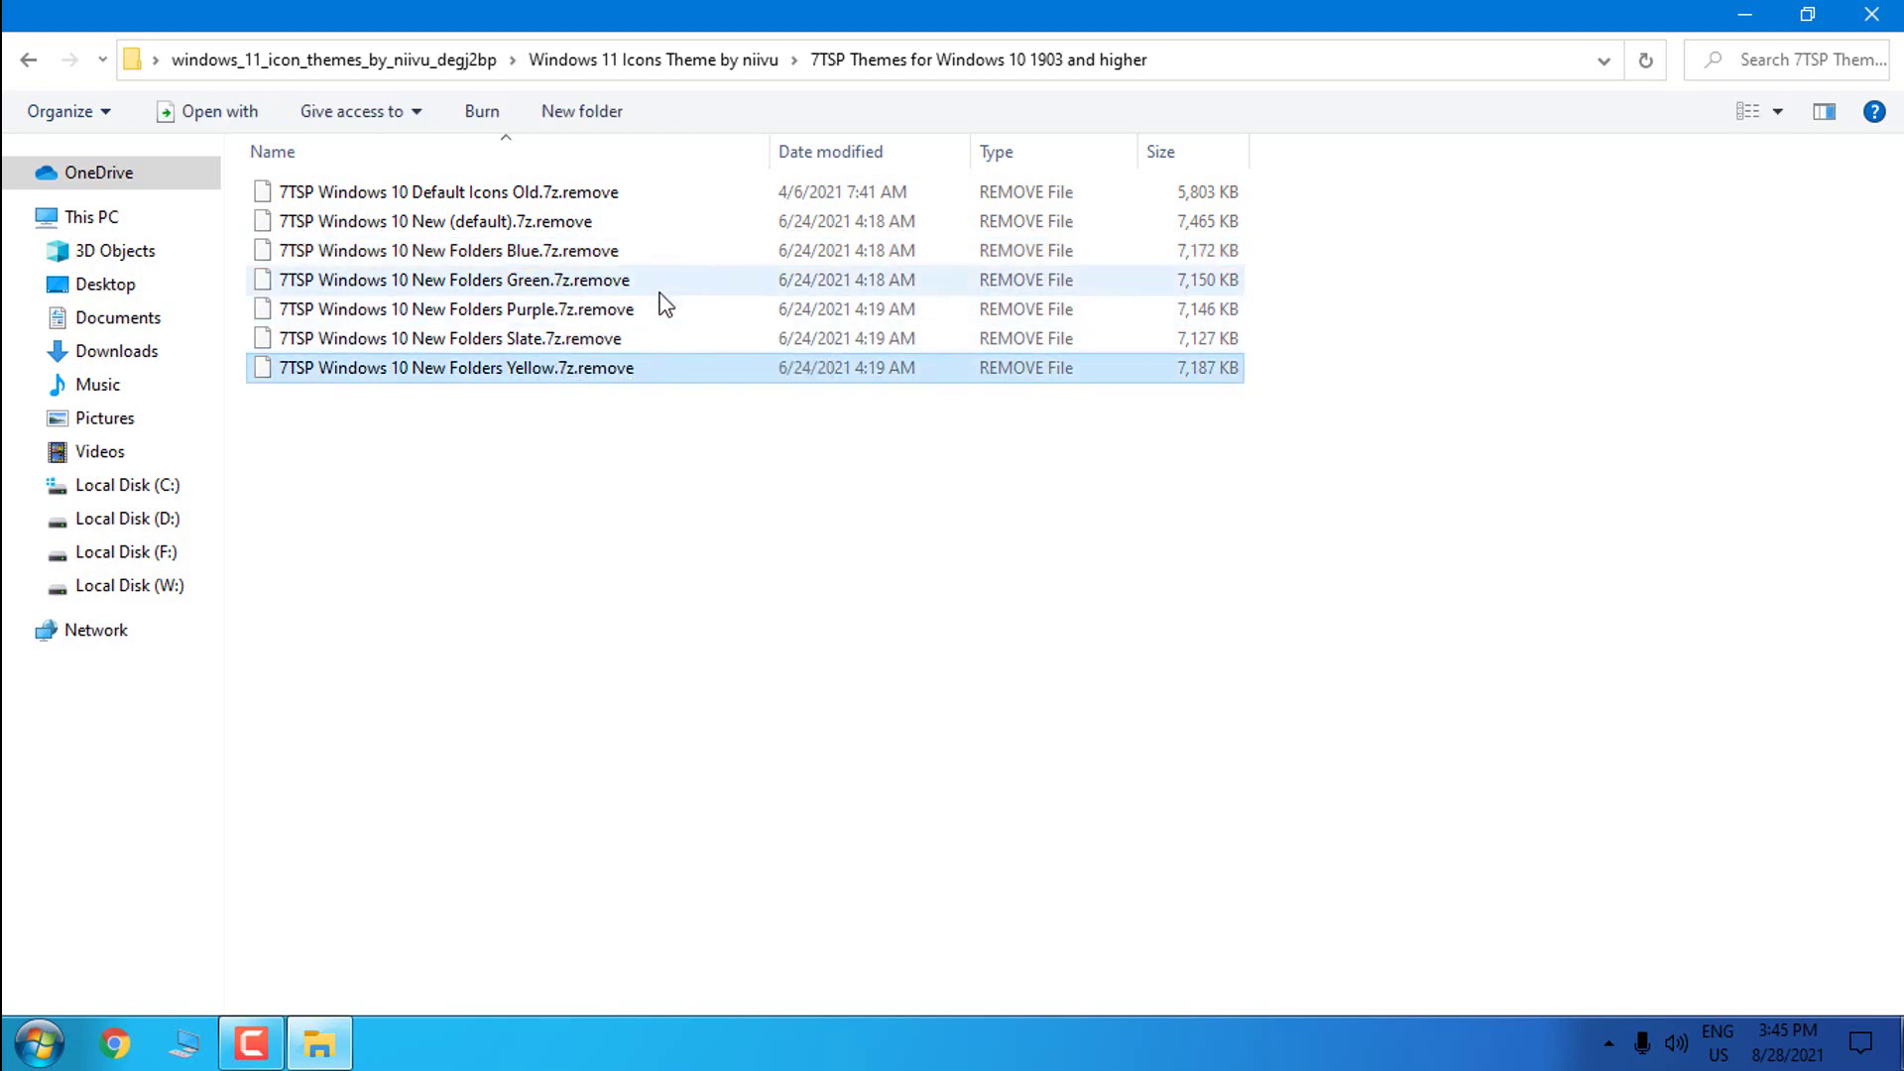
Rename the blue folders theme file to 7TSP Windows 10 New Folders Blue.7z and close the folder window
click(466, 254)
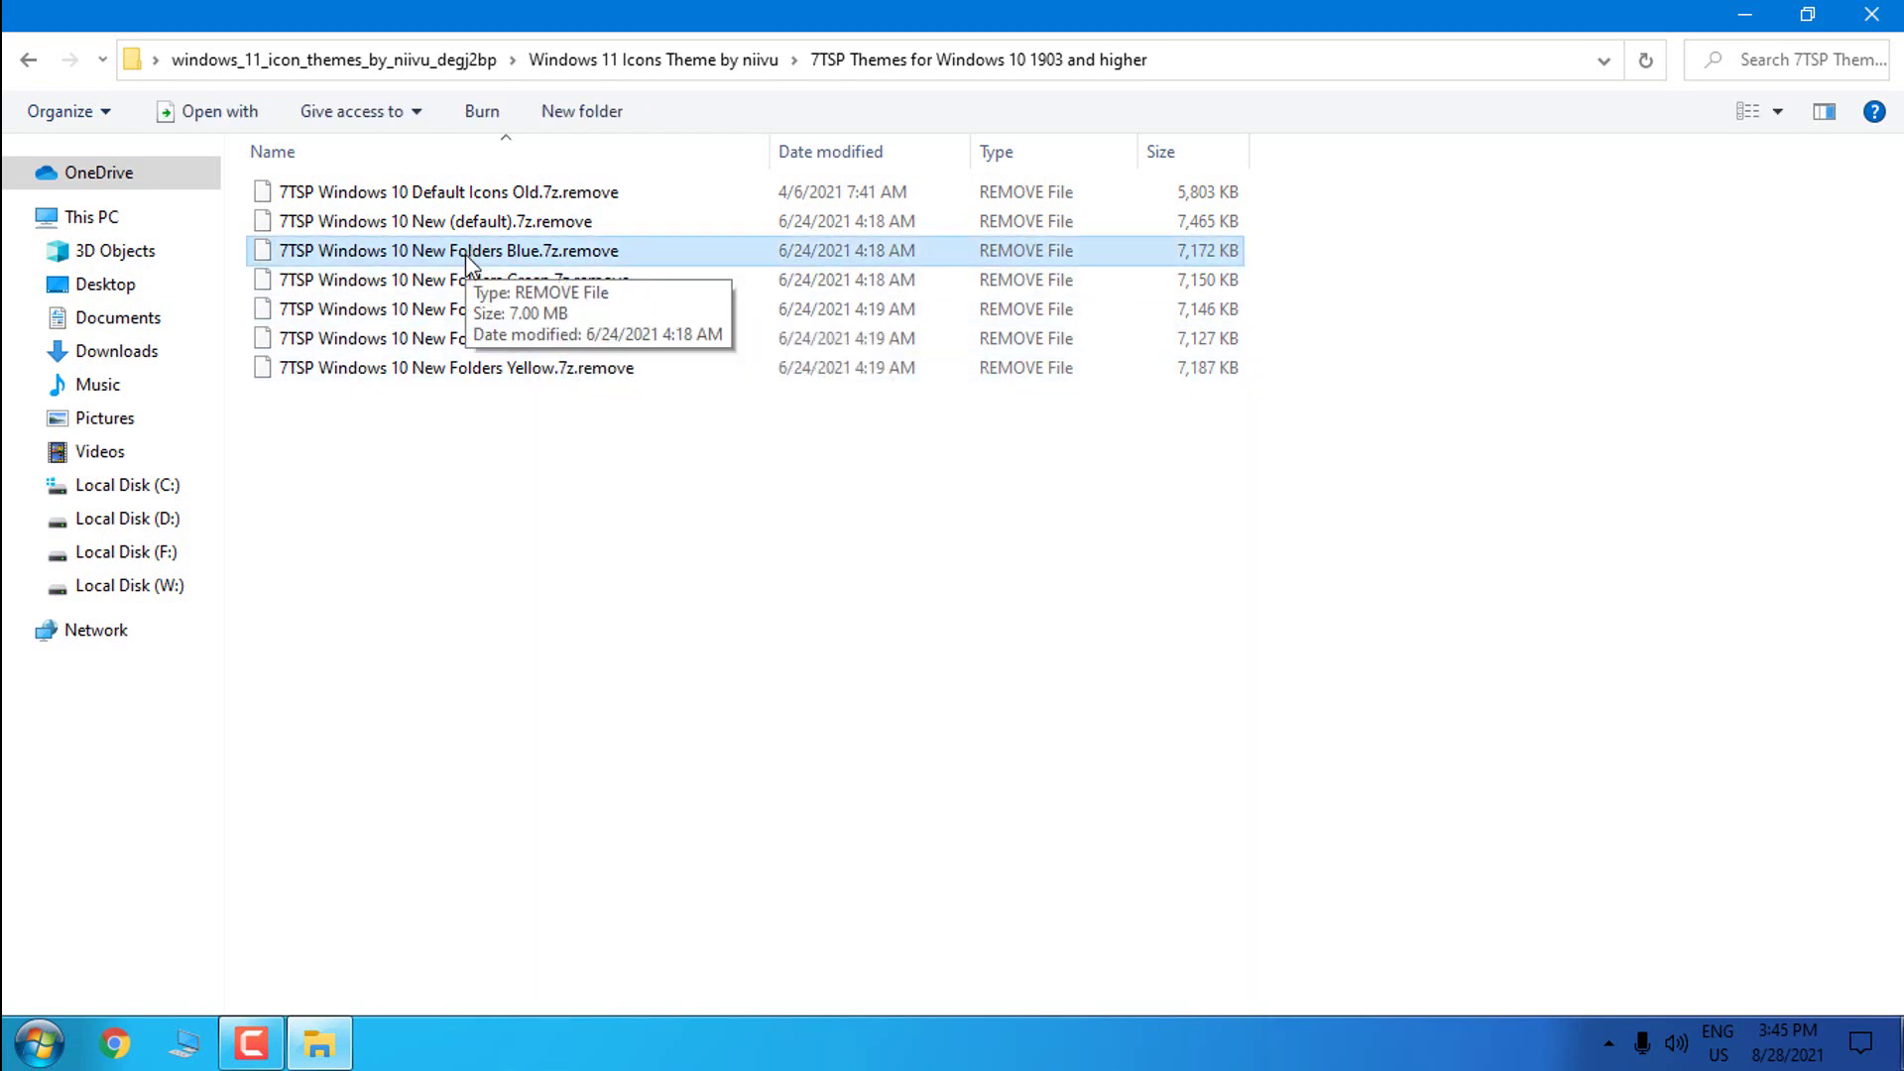
right_click(466, 254)
click(571, 836)
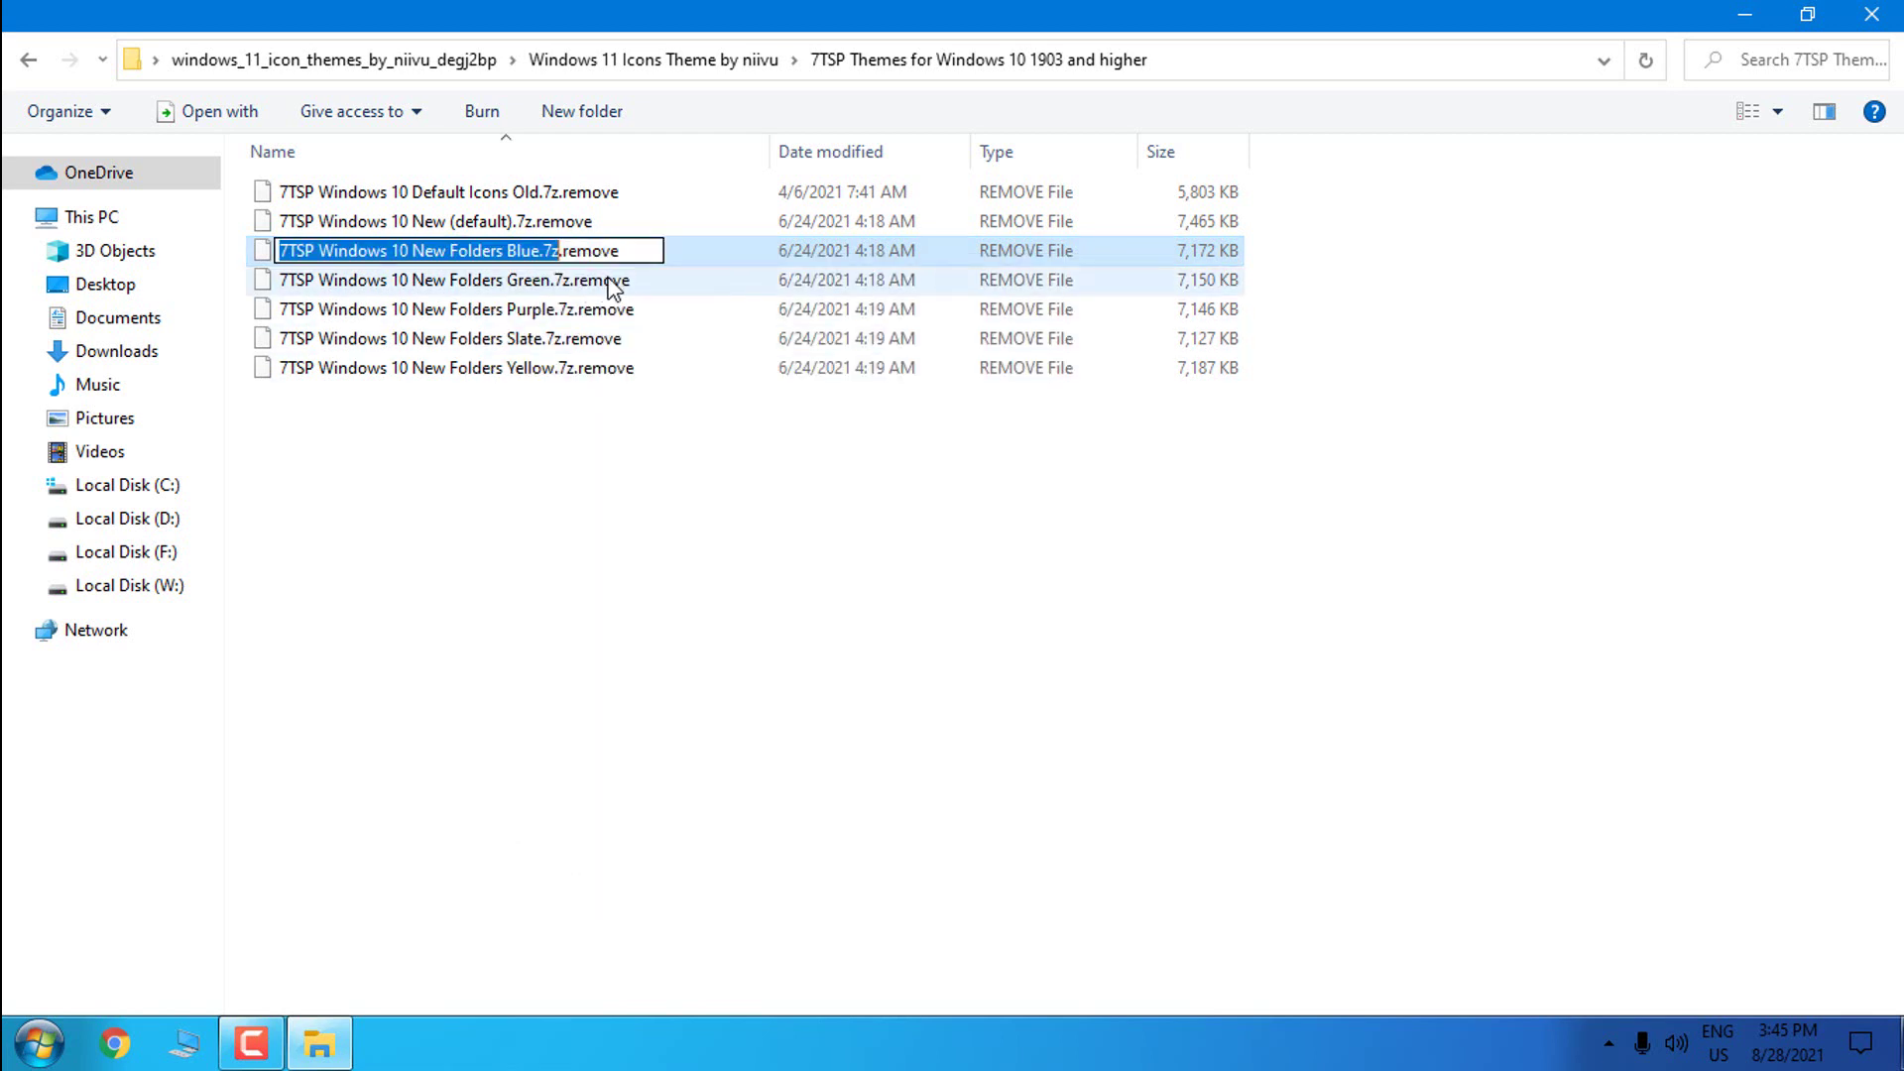
click(633, 253)
drag(633, 255, 567, 256)
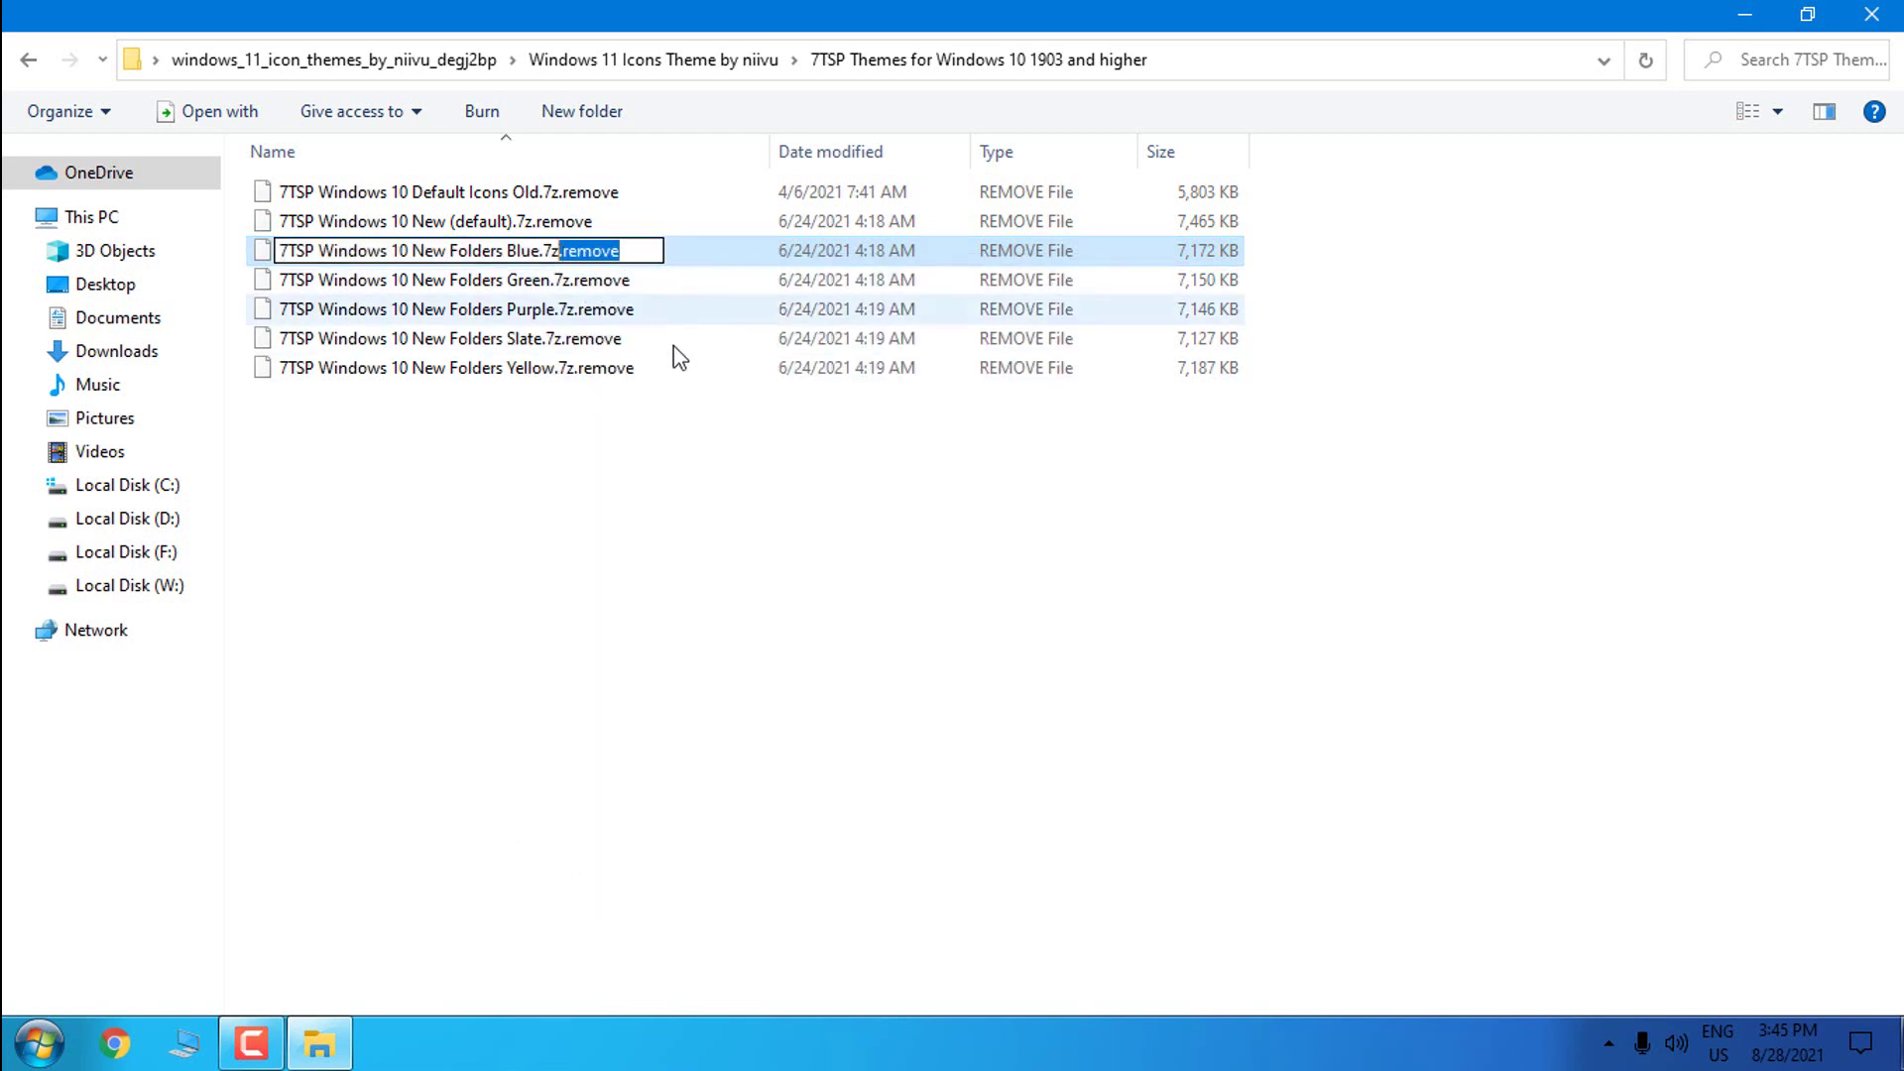
key(BackSpace)
key(BackSpace)
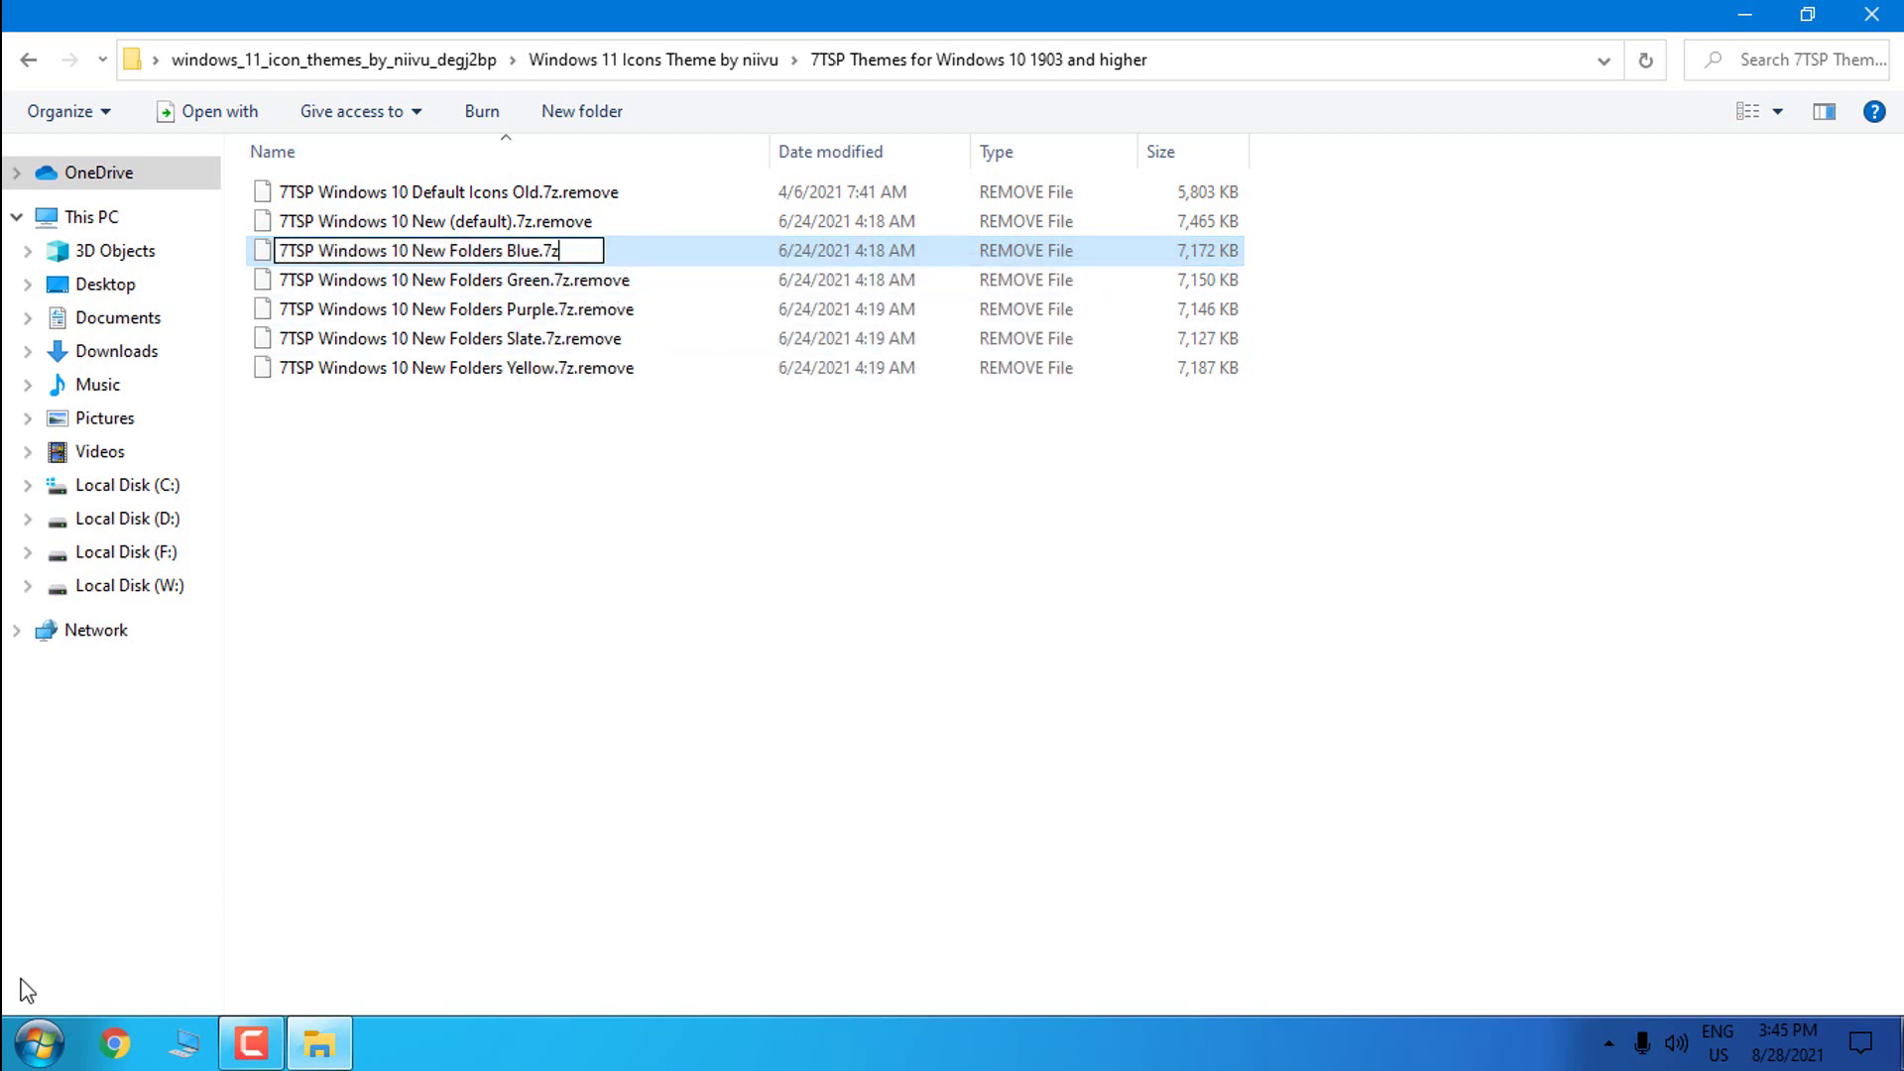
key(Return)
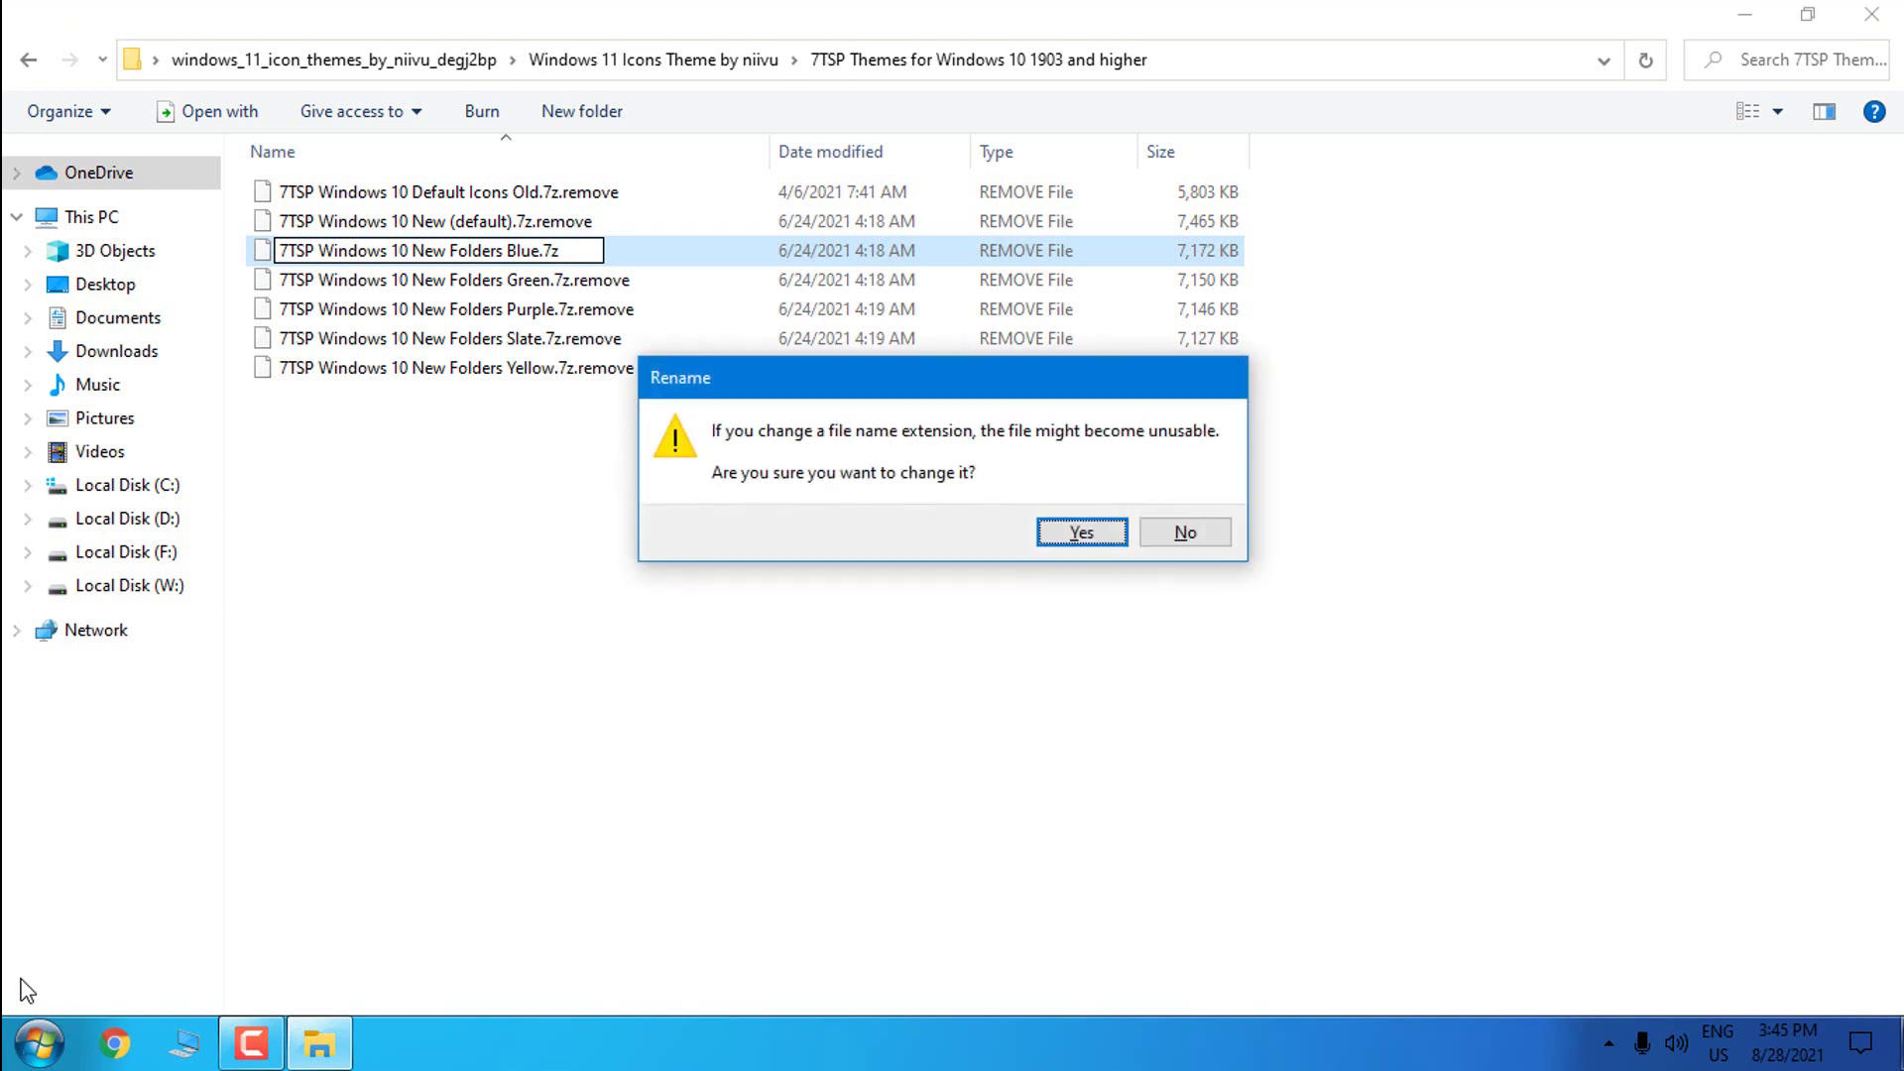
click(1060, 538)
click(680, 587)
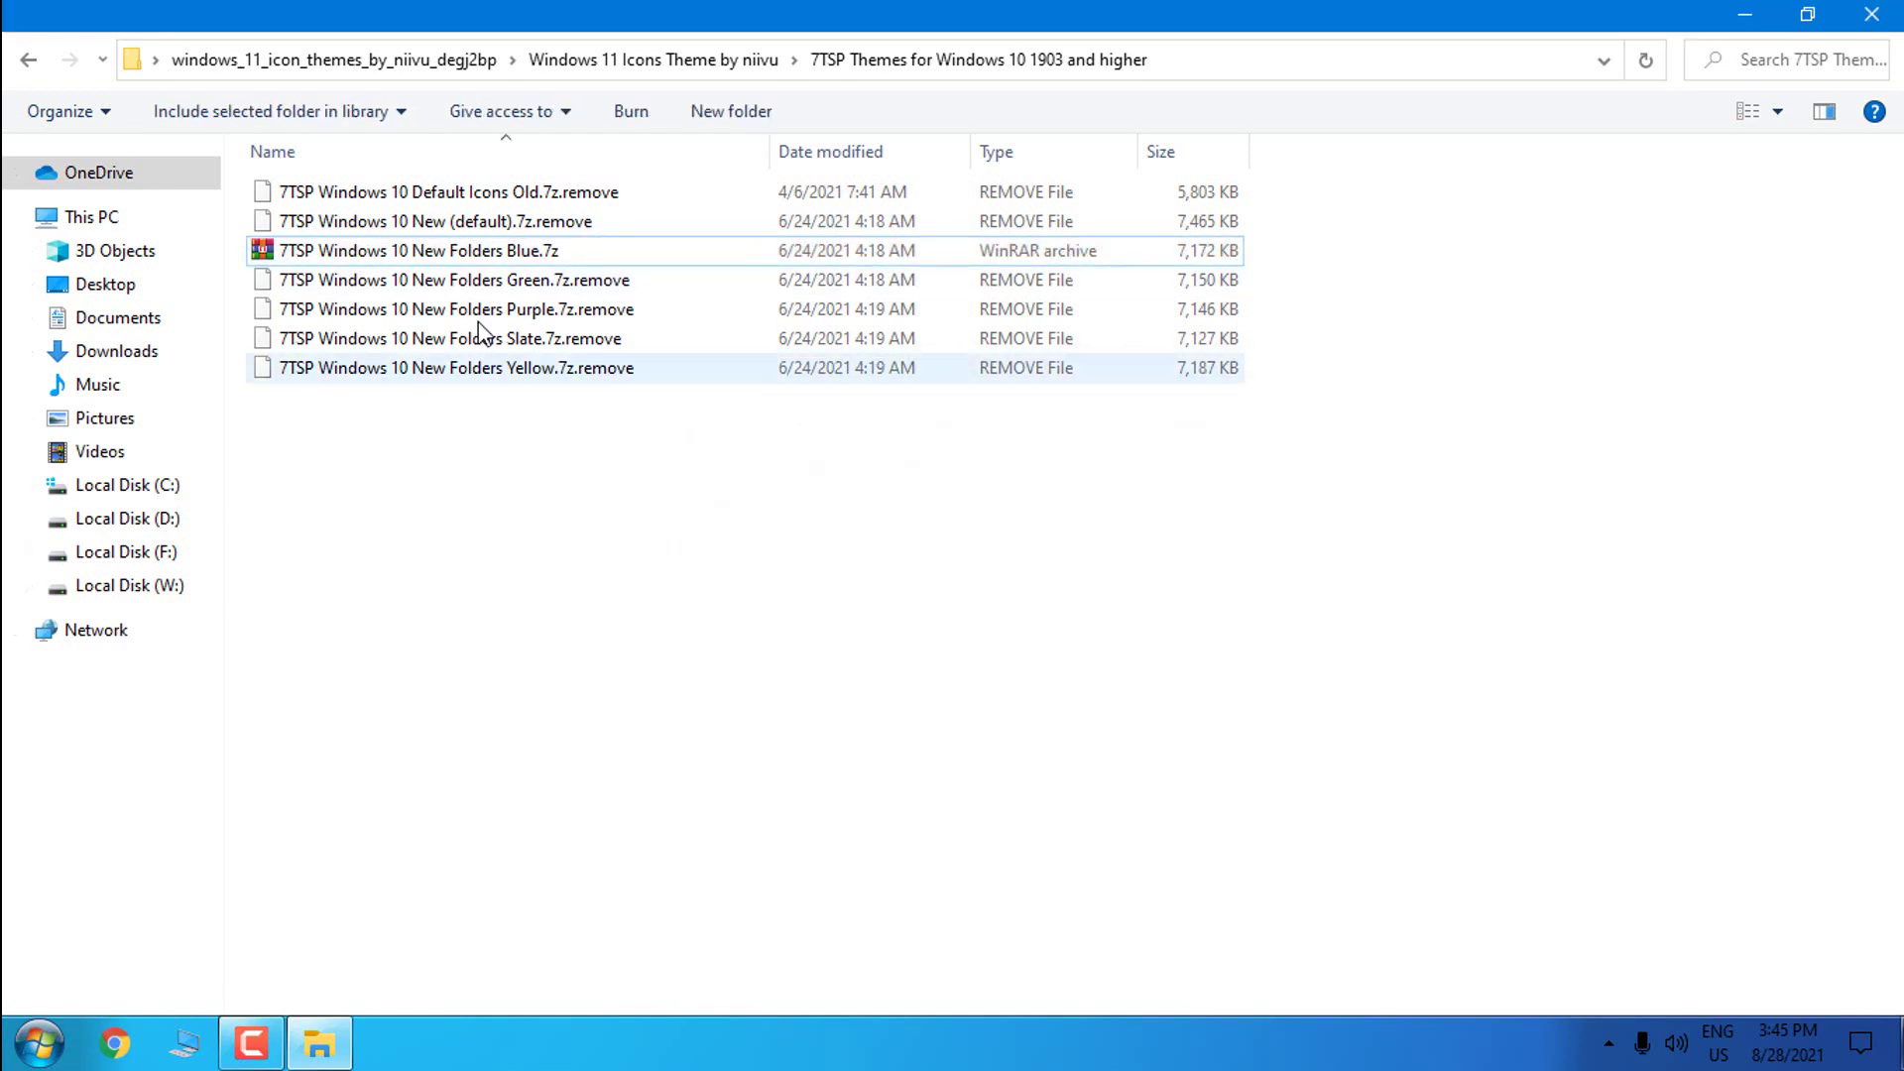
click(307, 259)
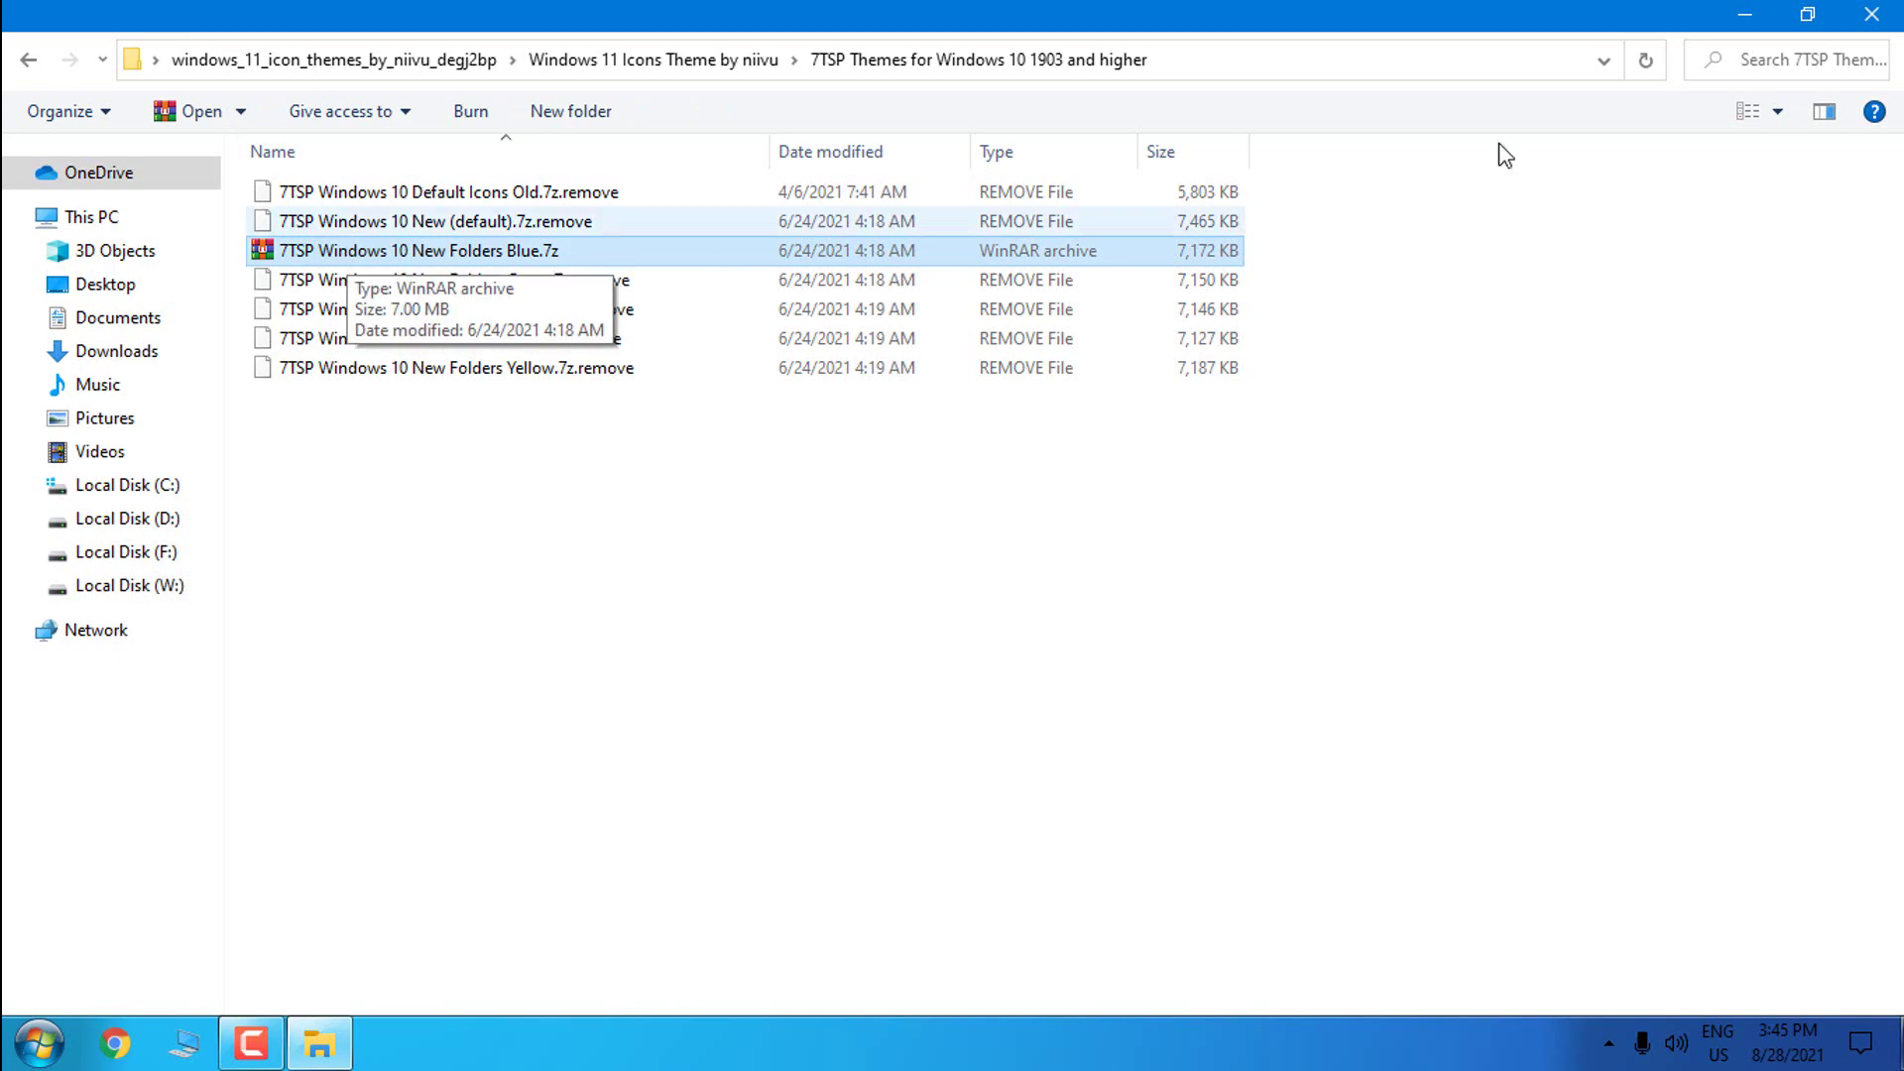
click(1871, 14)
In the extracted 7TSP GUI folder, rename the .ee file to 7tsp GUI v0.6(2019).exe and run it as administrator
double_click(45, 595)
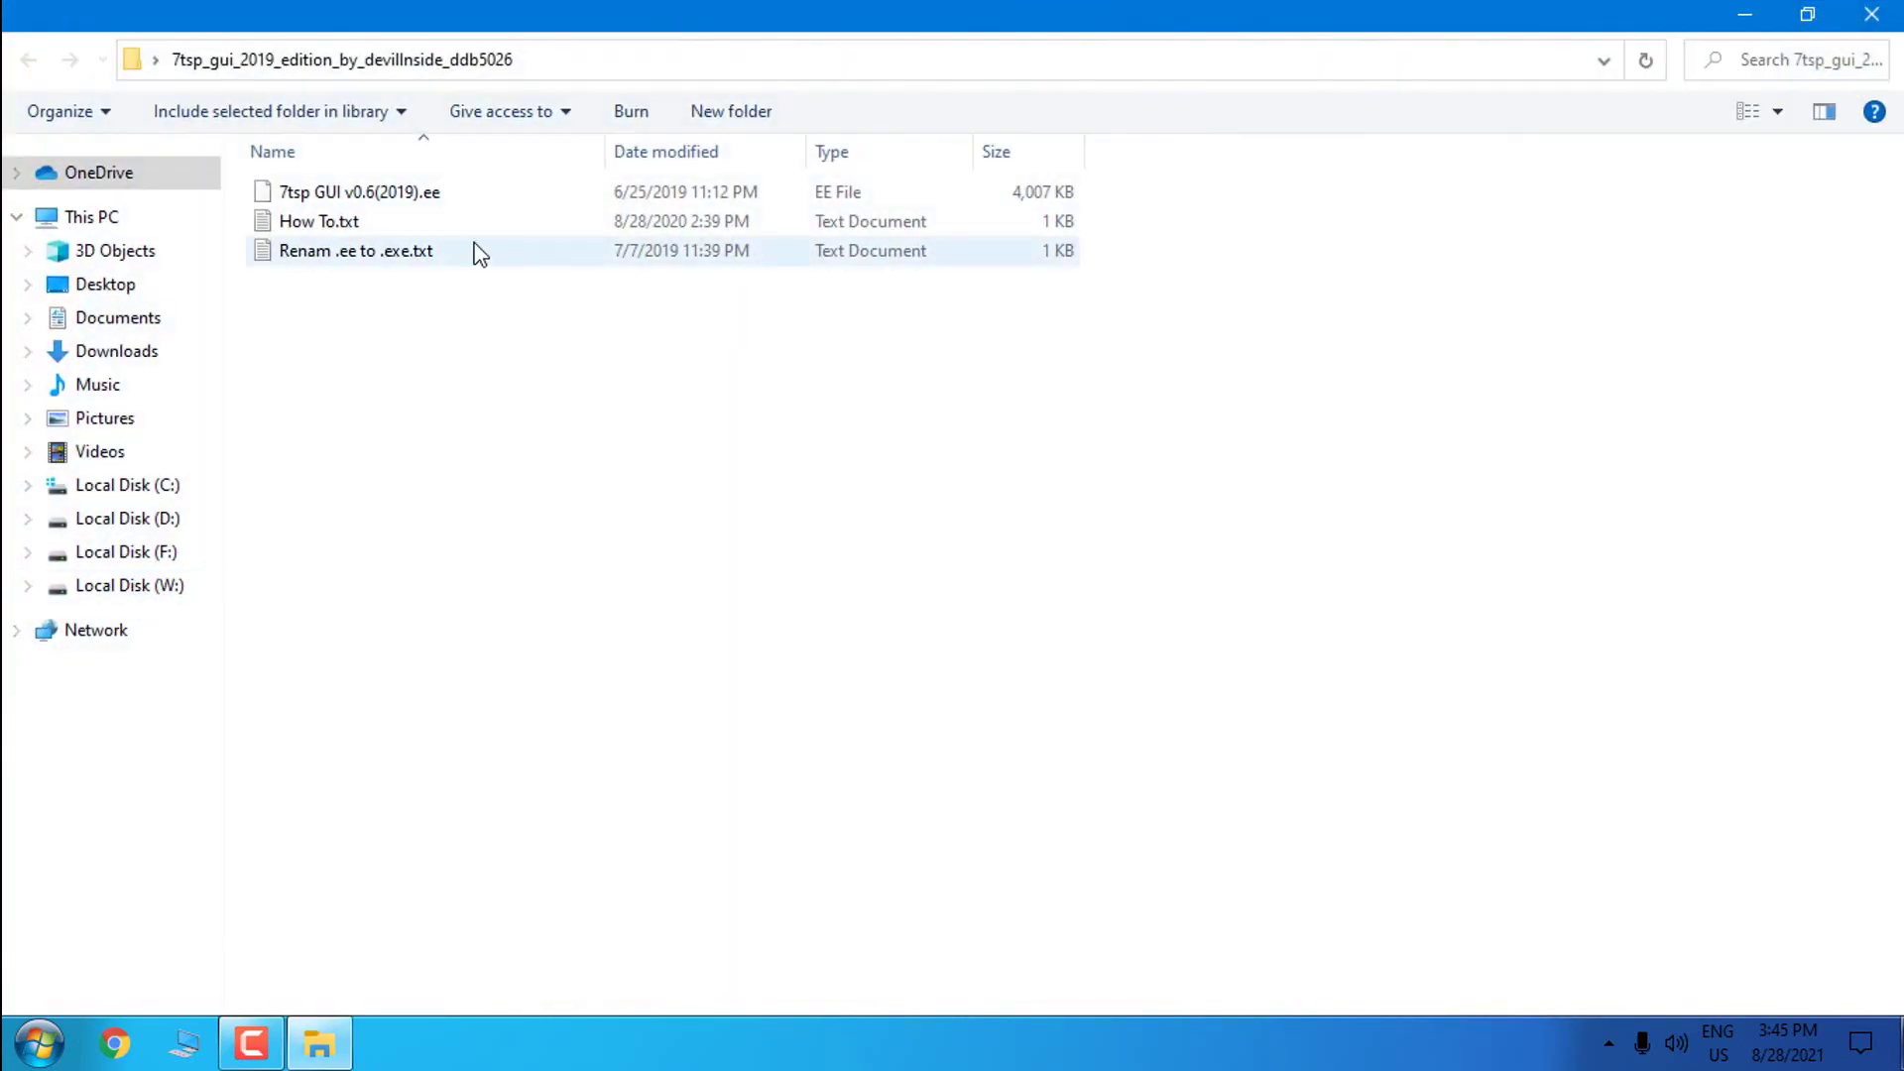
click(300, 196)
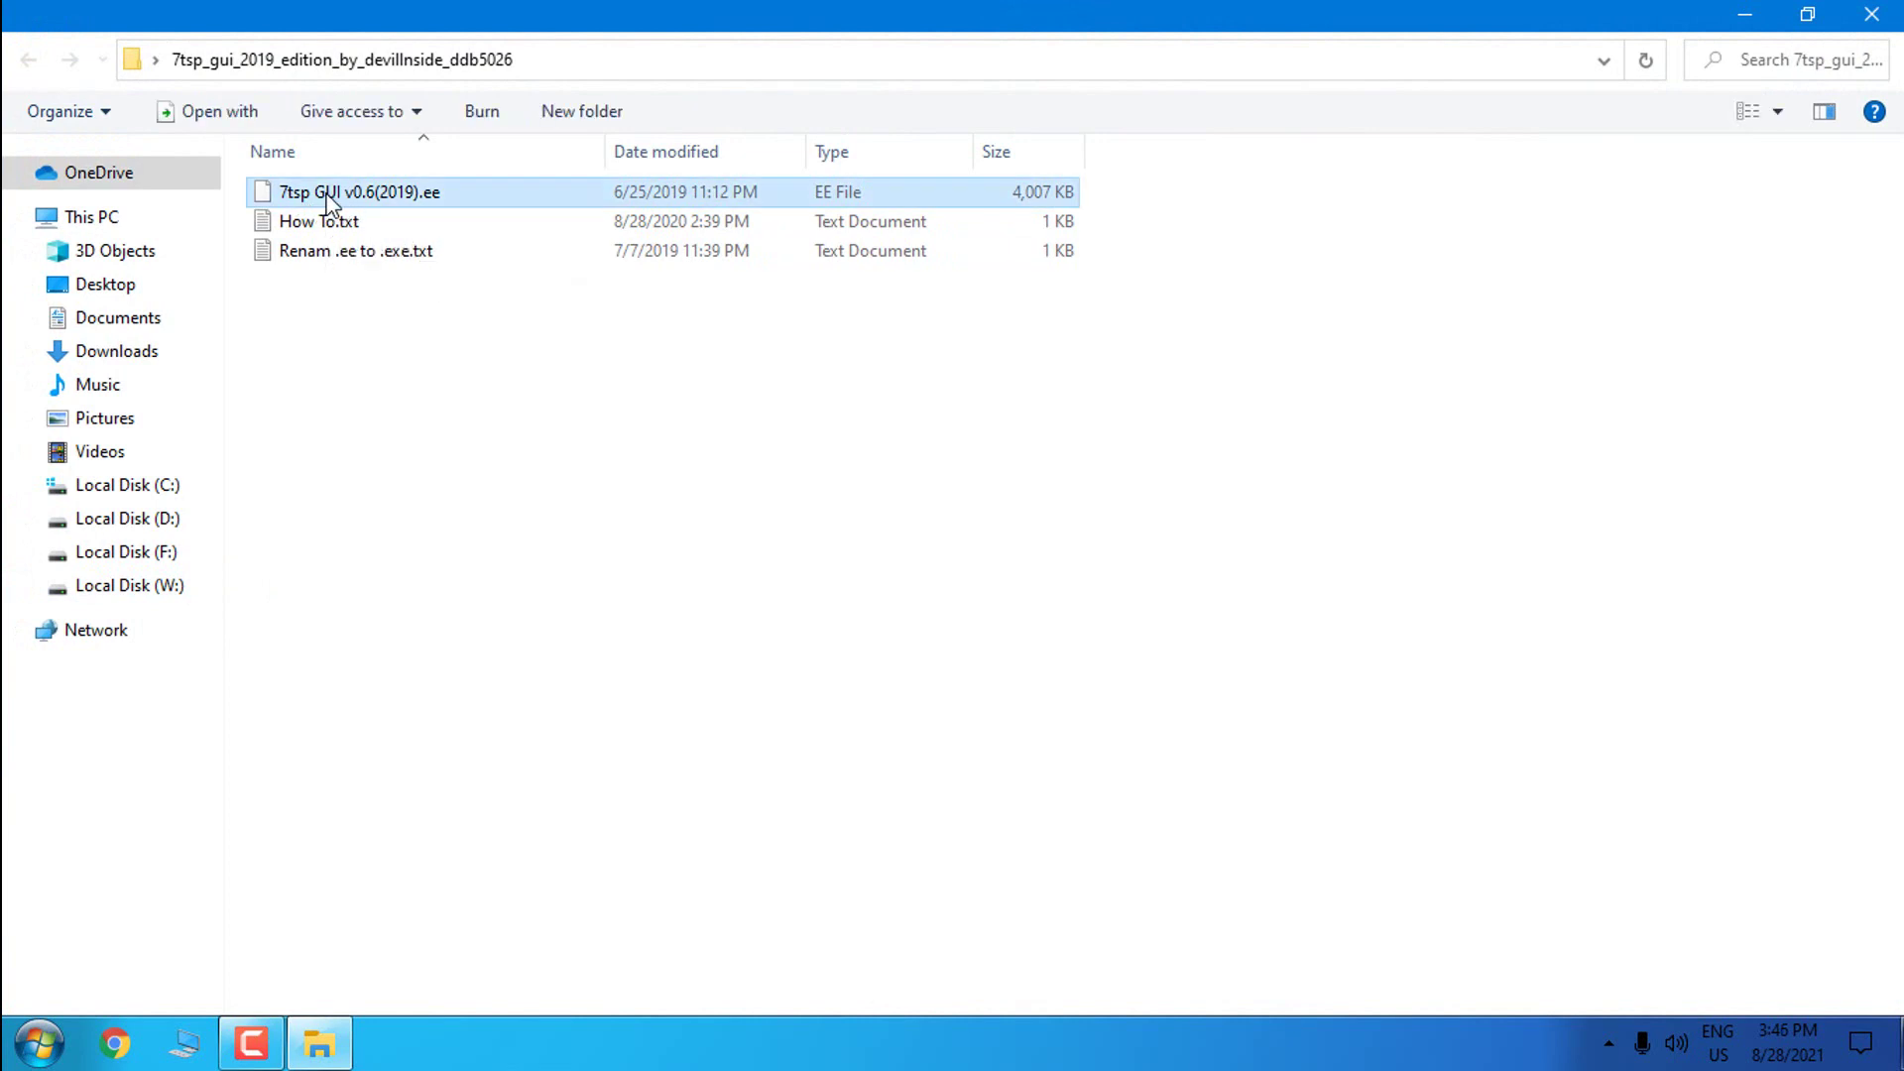
right_click(316, 200)
click(456, 775)
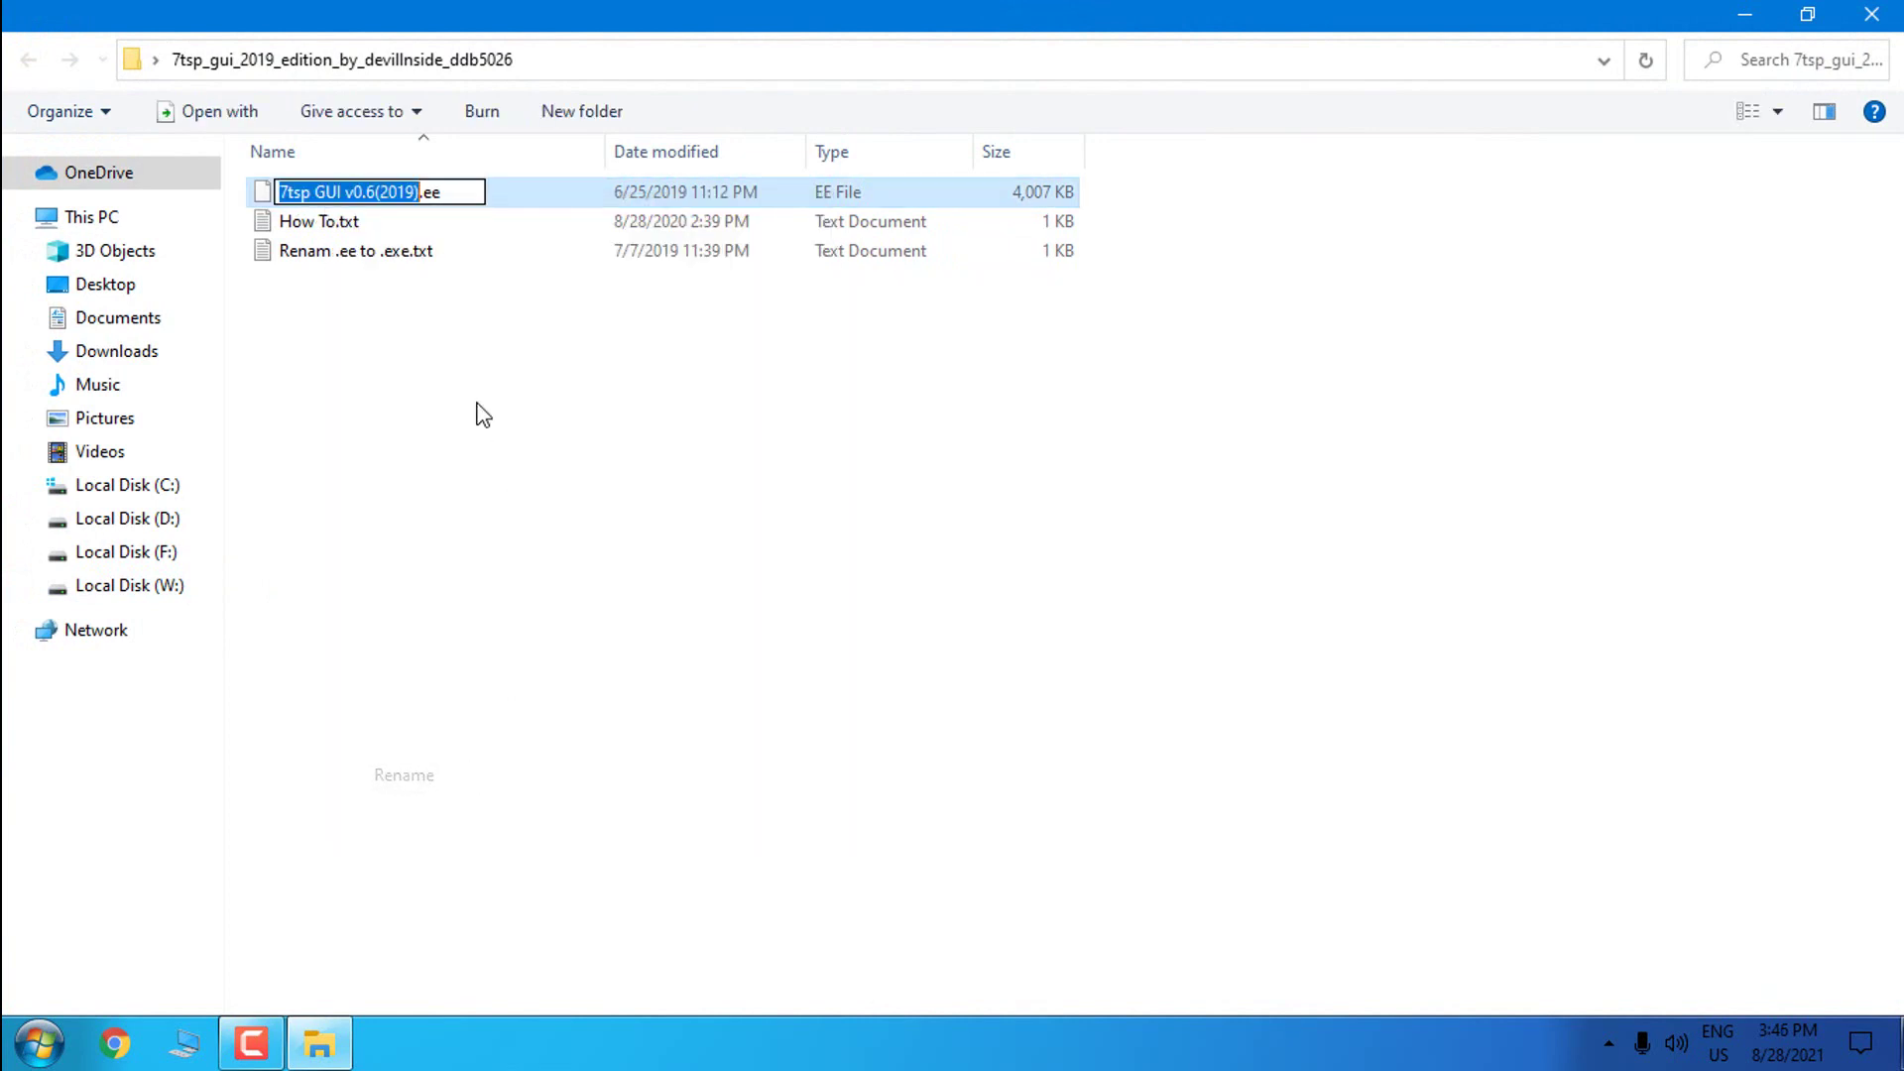
click(449, 194)
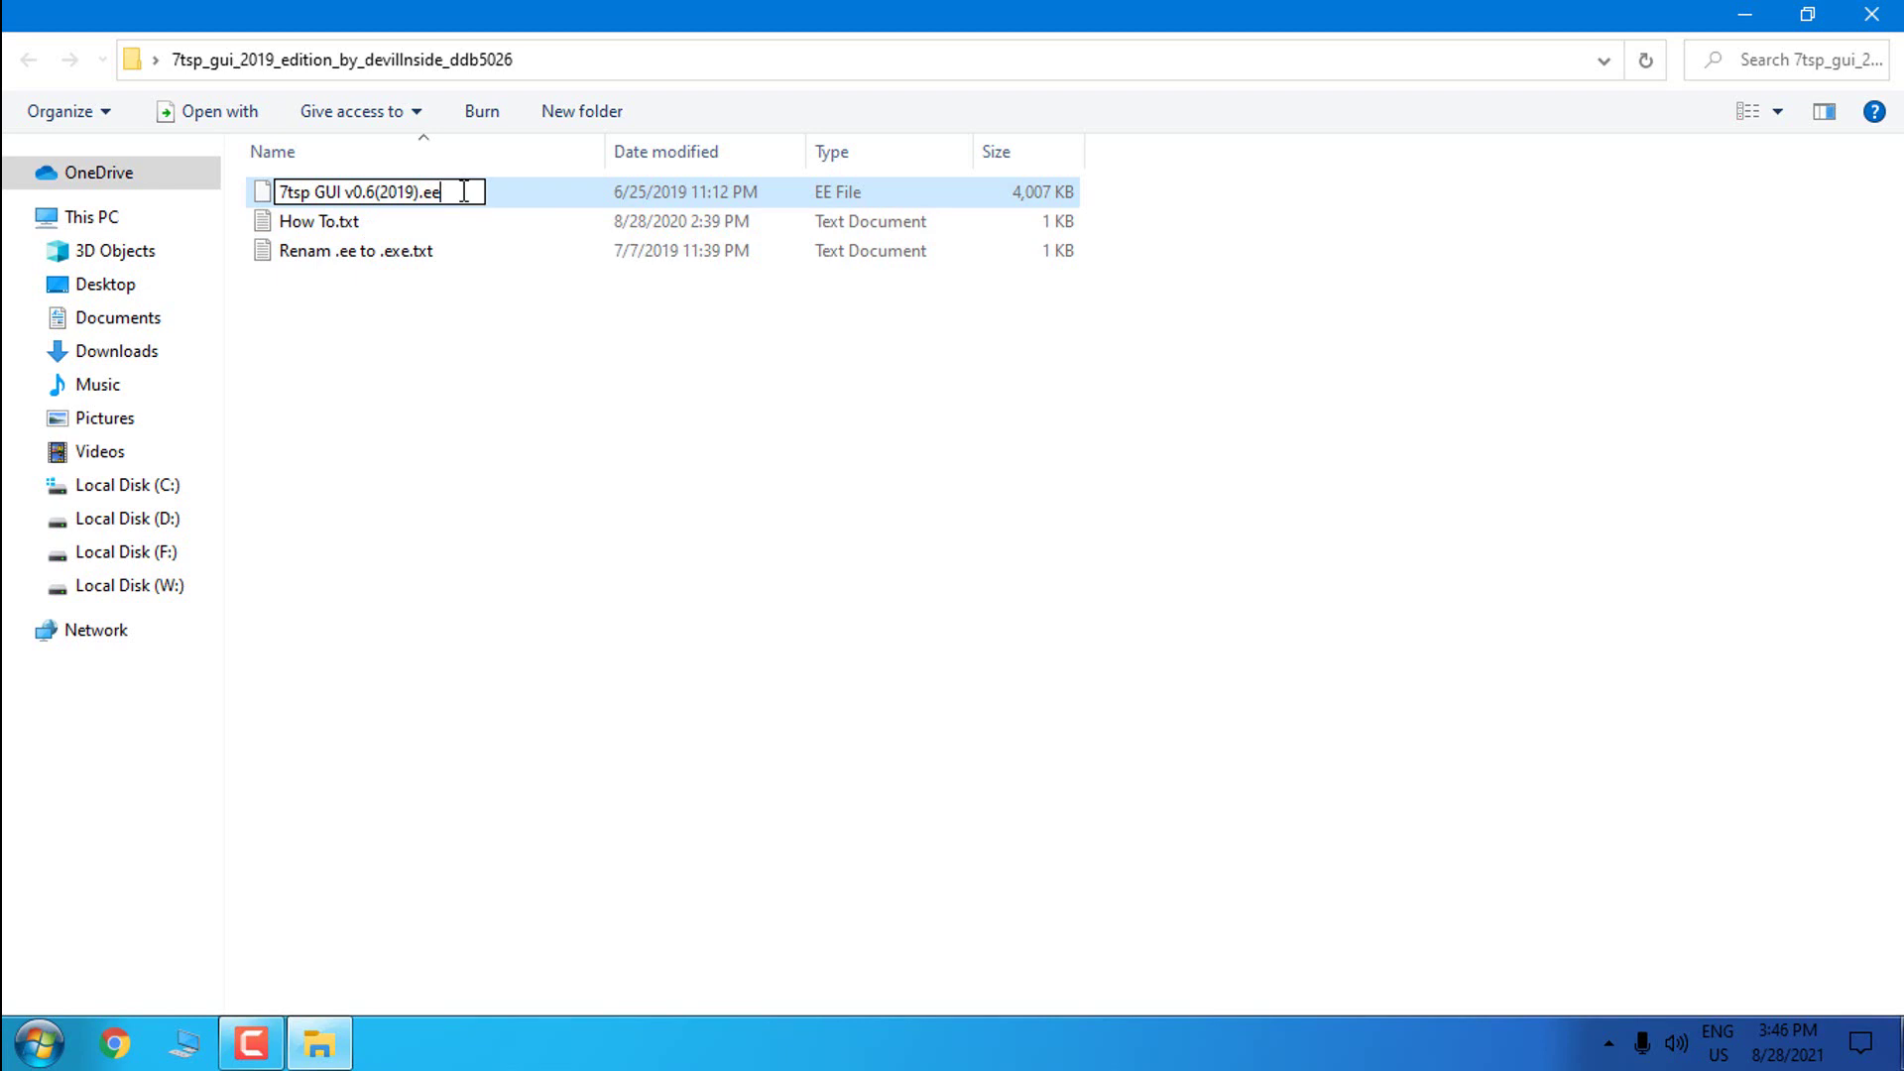
key(BackSpace)
text(exe)
key(Return)
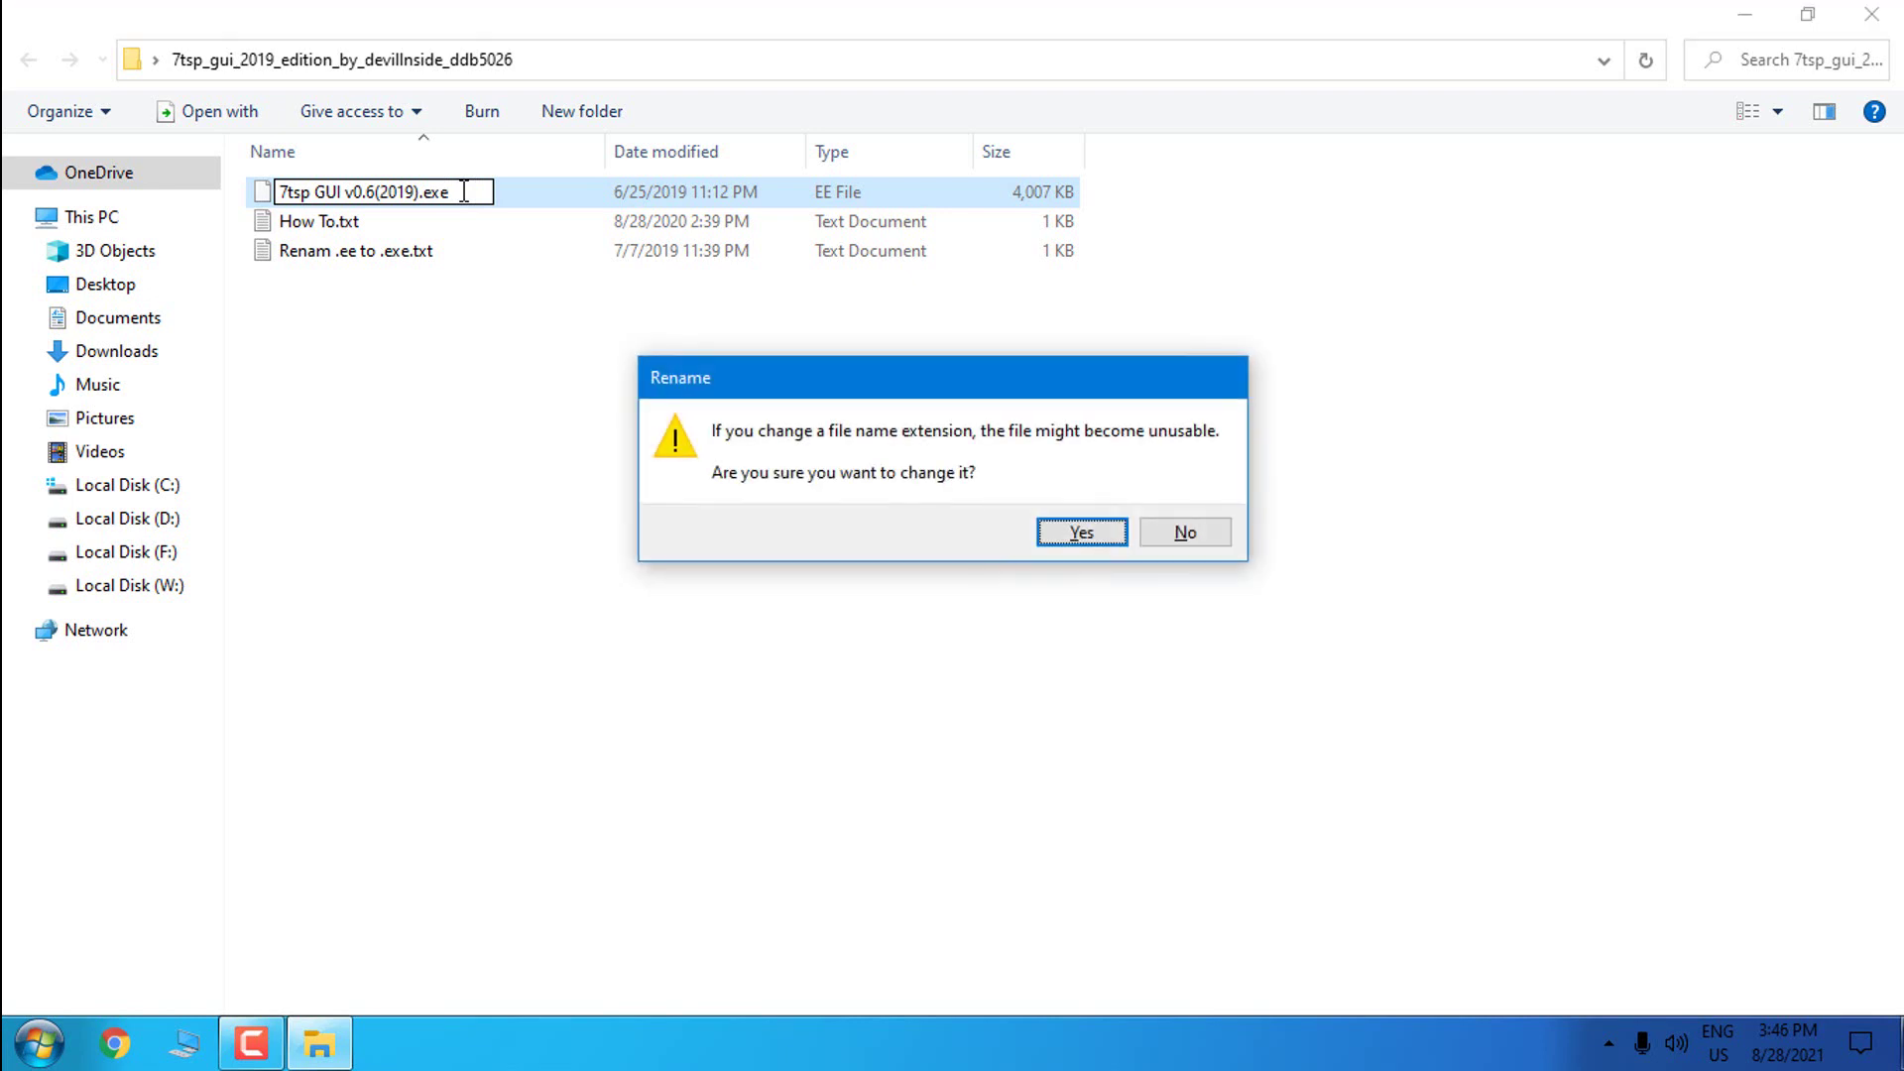
click(1057, 528)
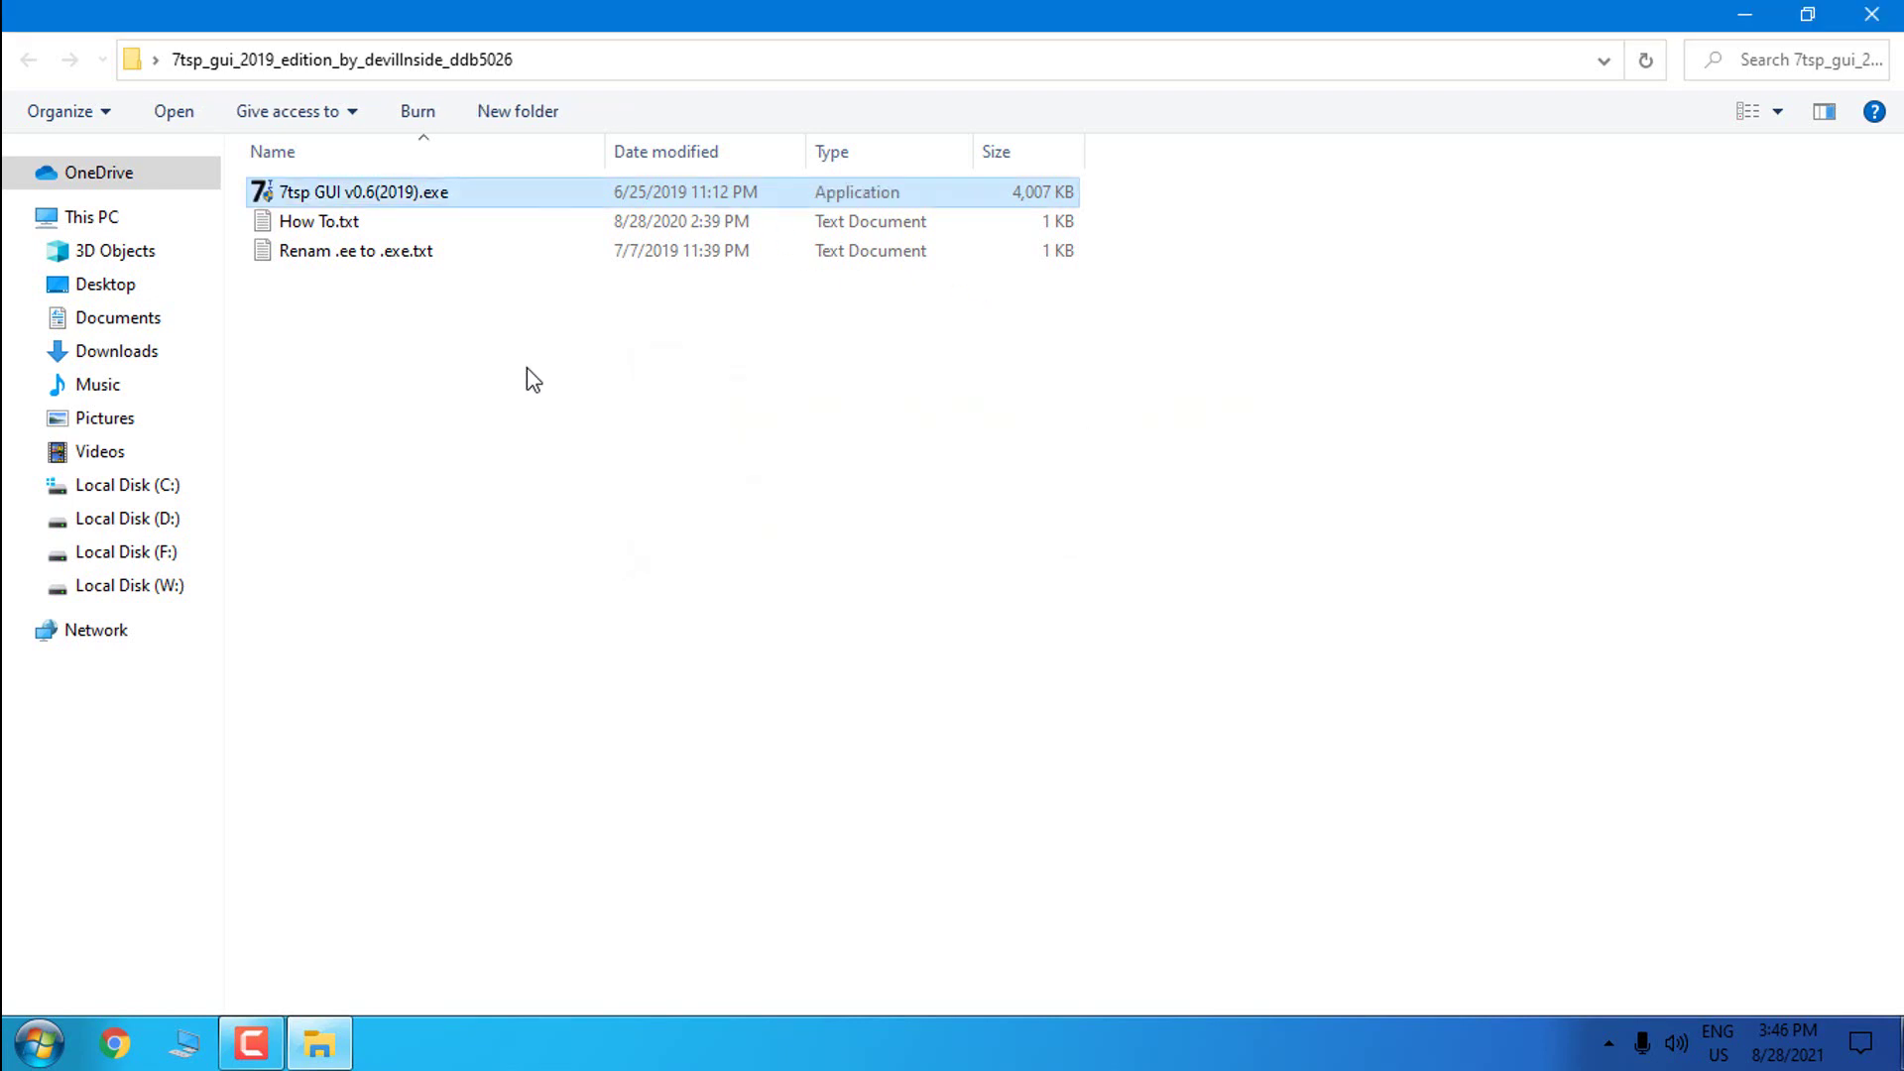
right_click(296, 193)
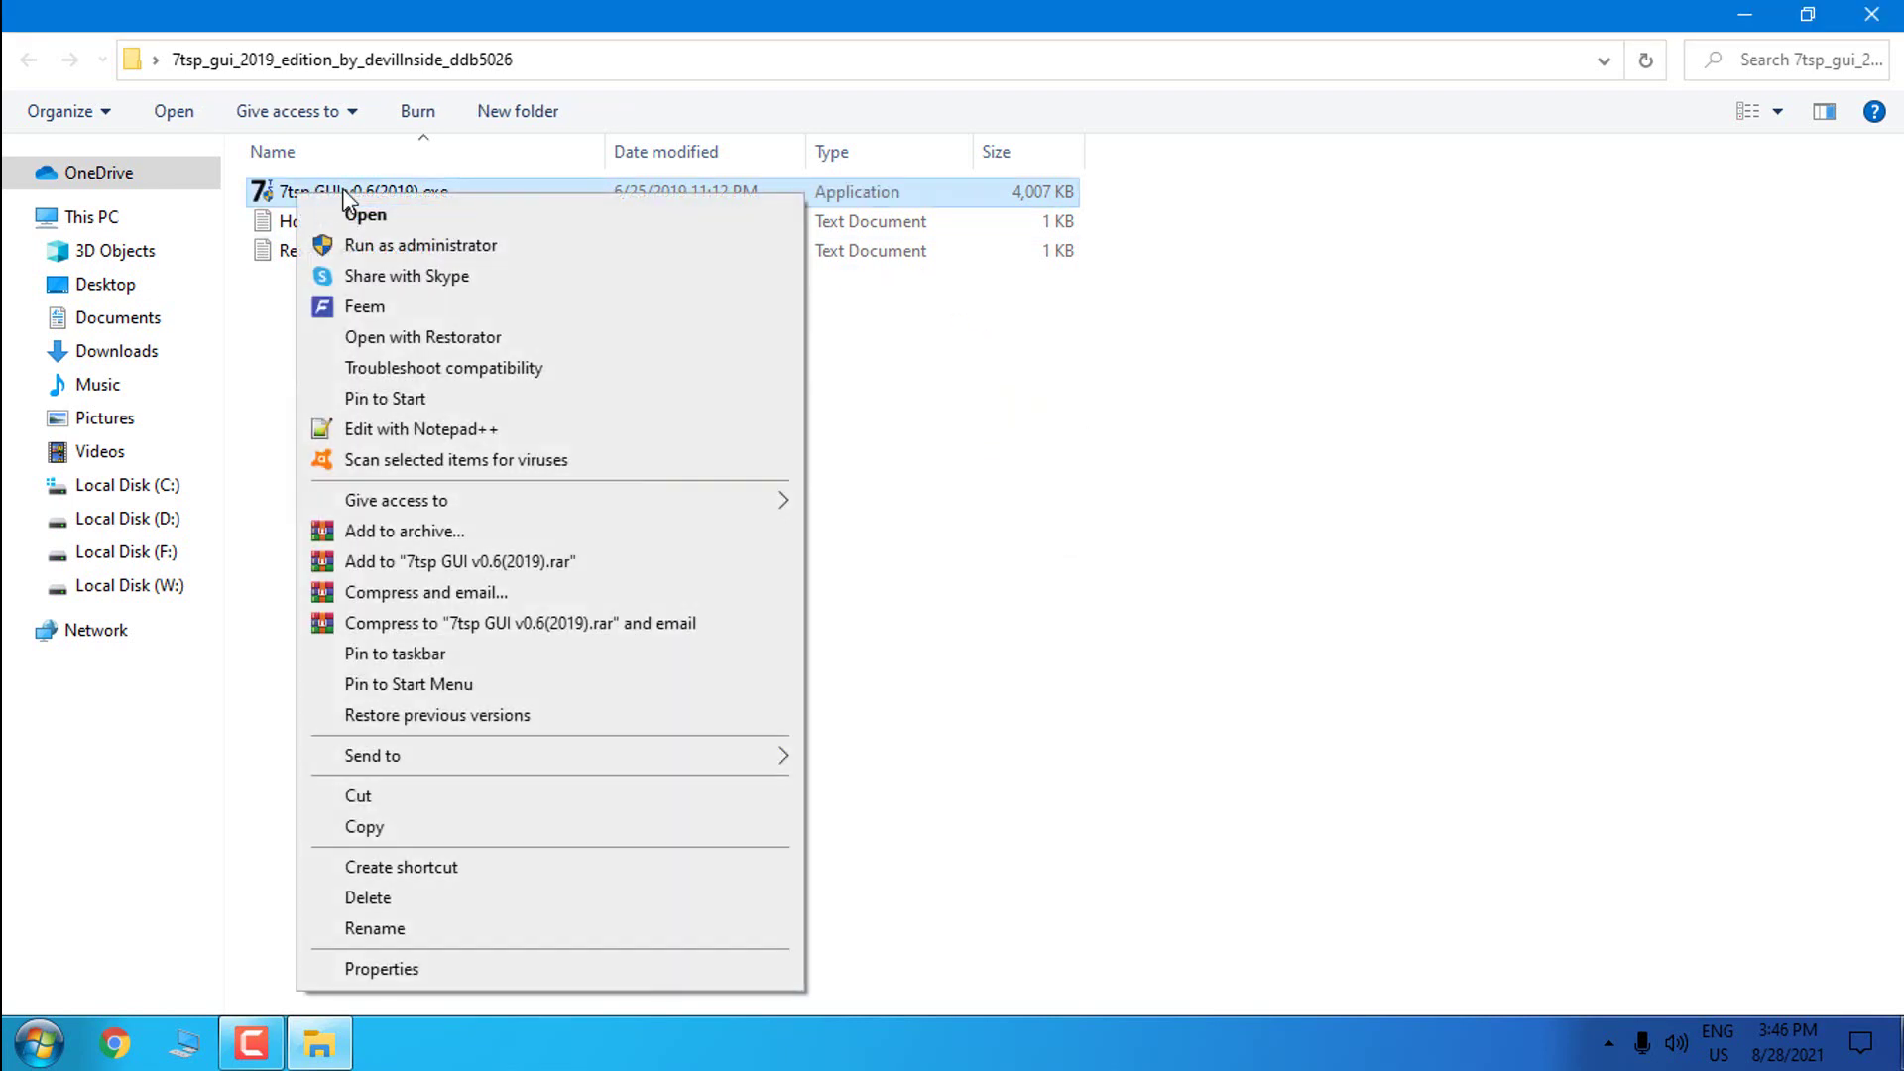
click(371, 248)
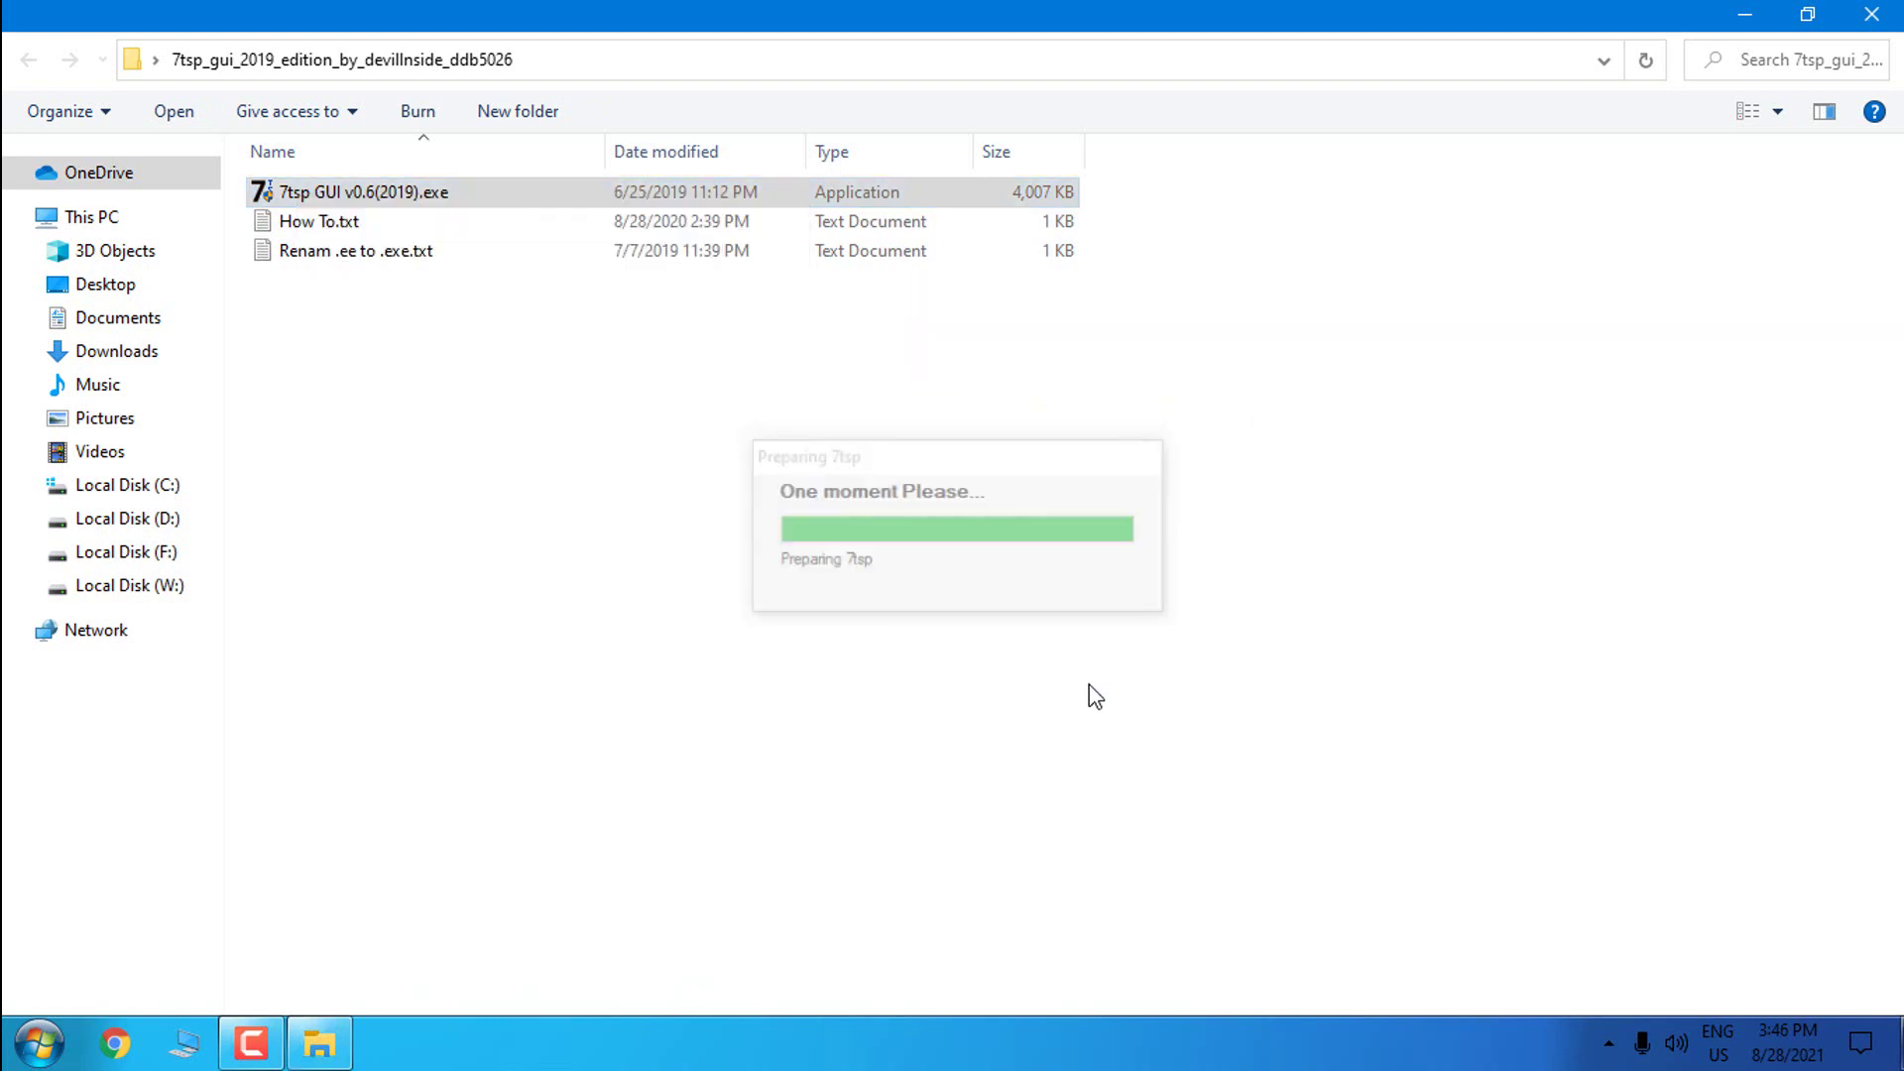
click(1871, 14)
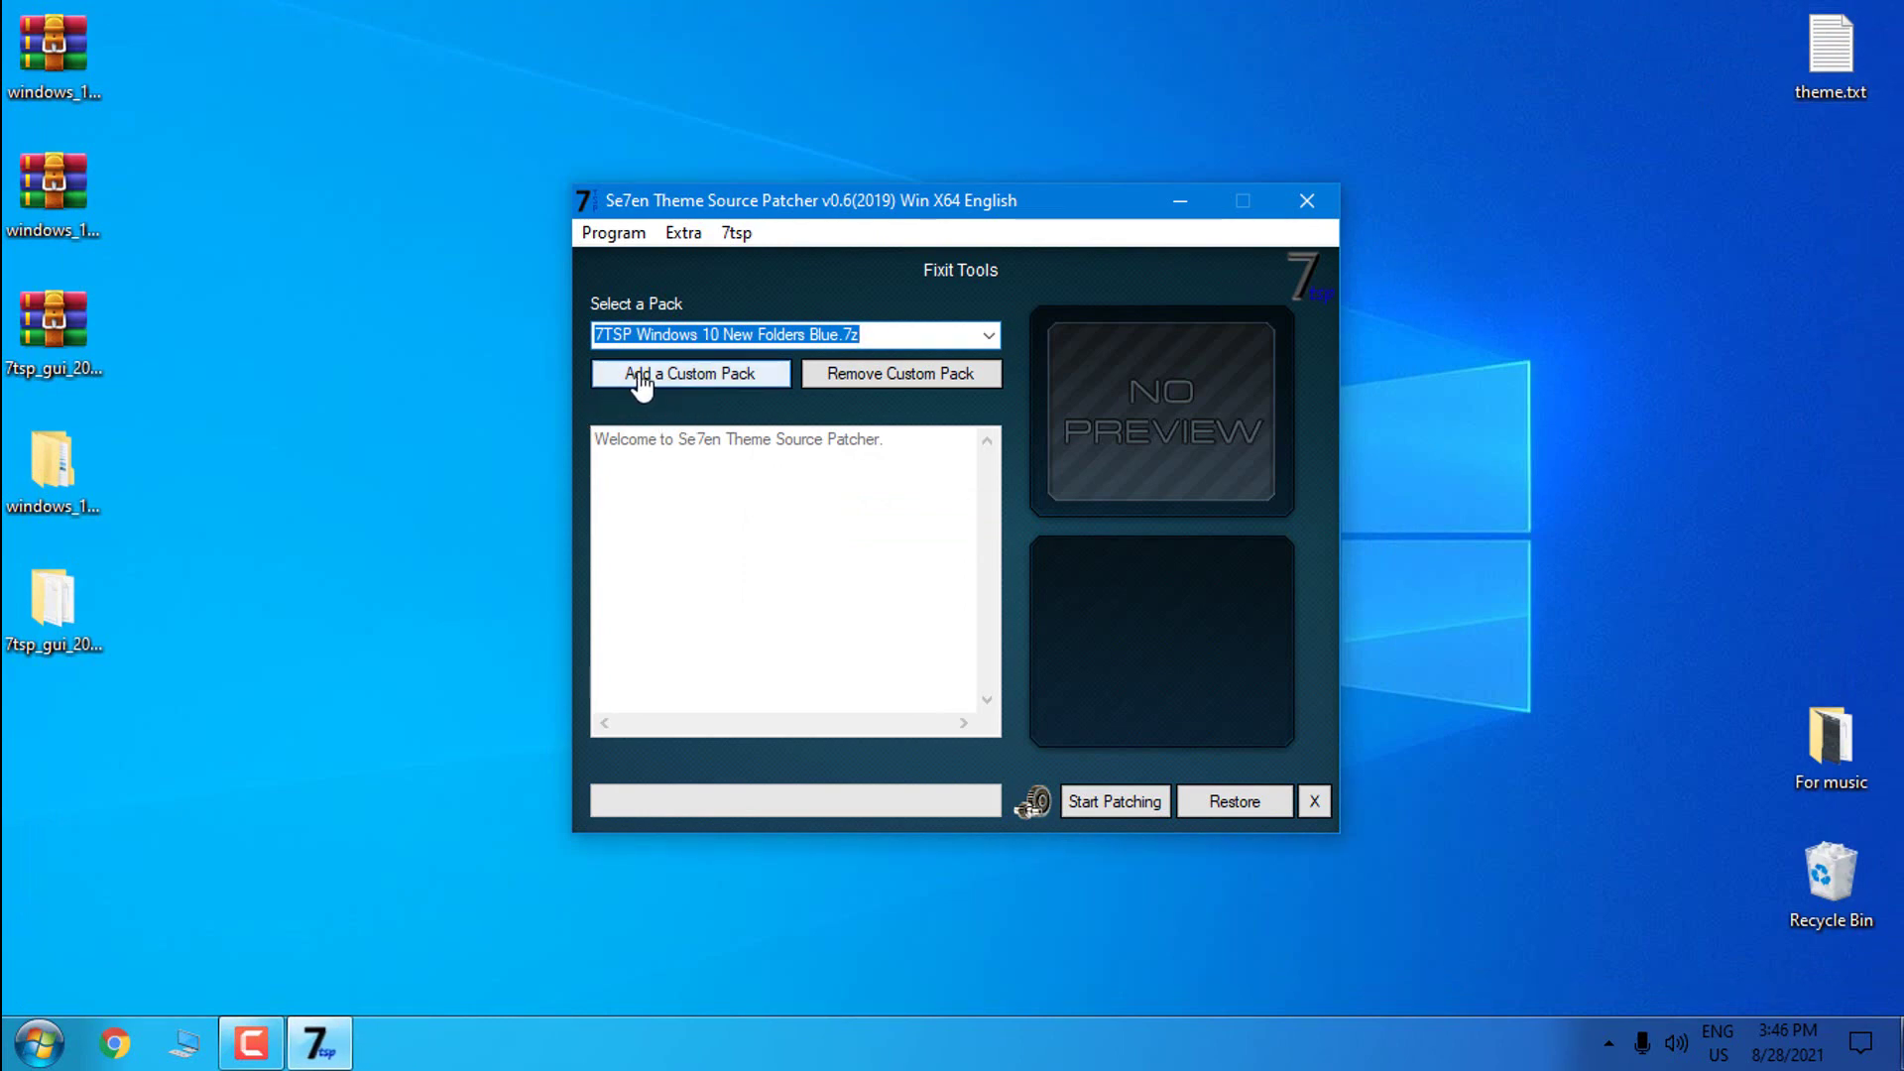
click(662, 374)
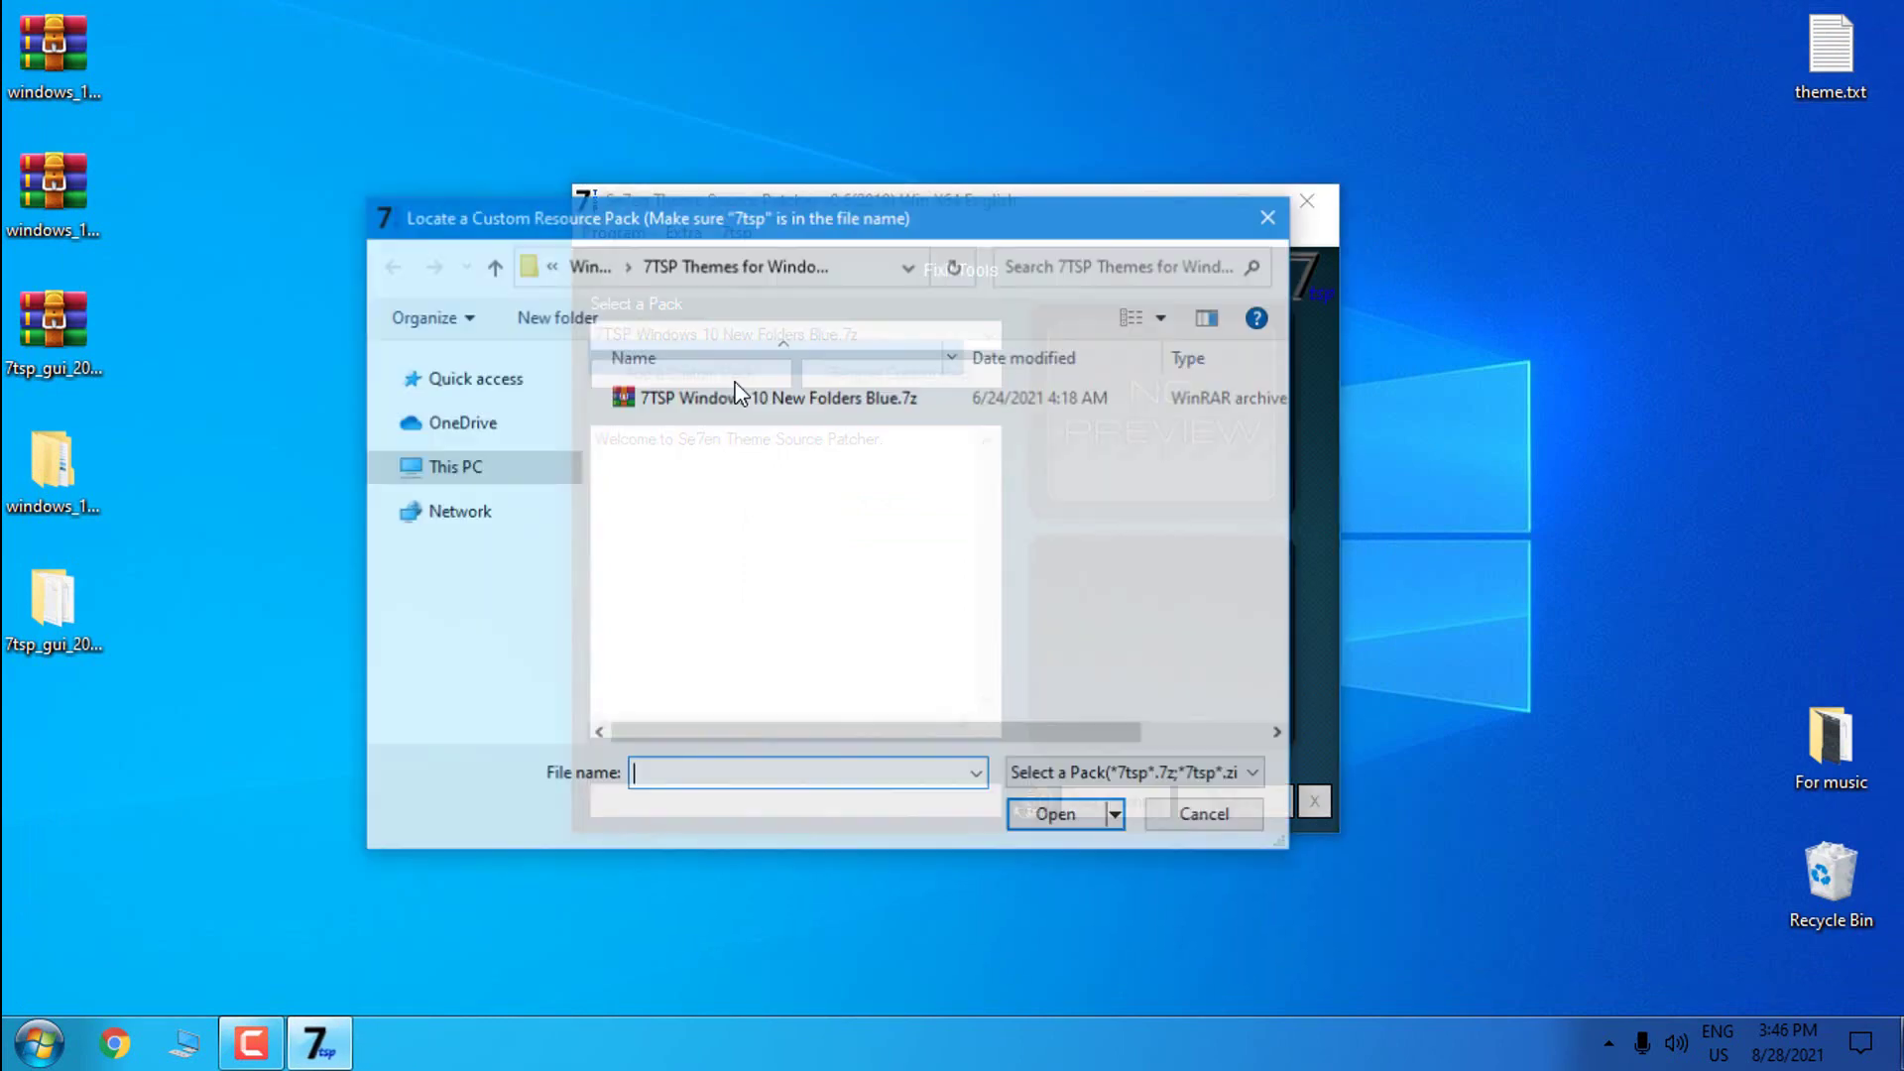
click(471, 433)
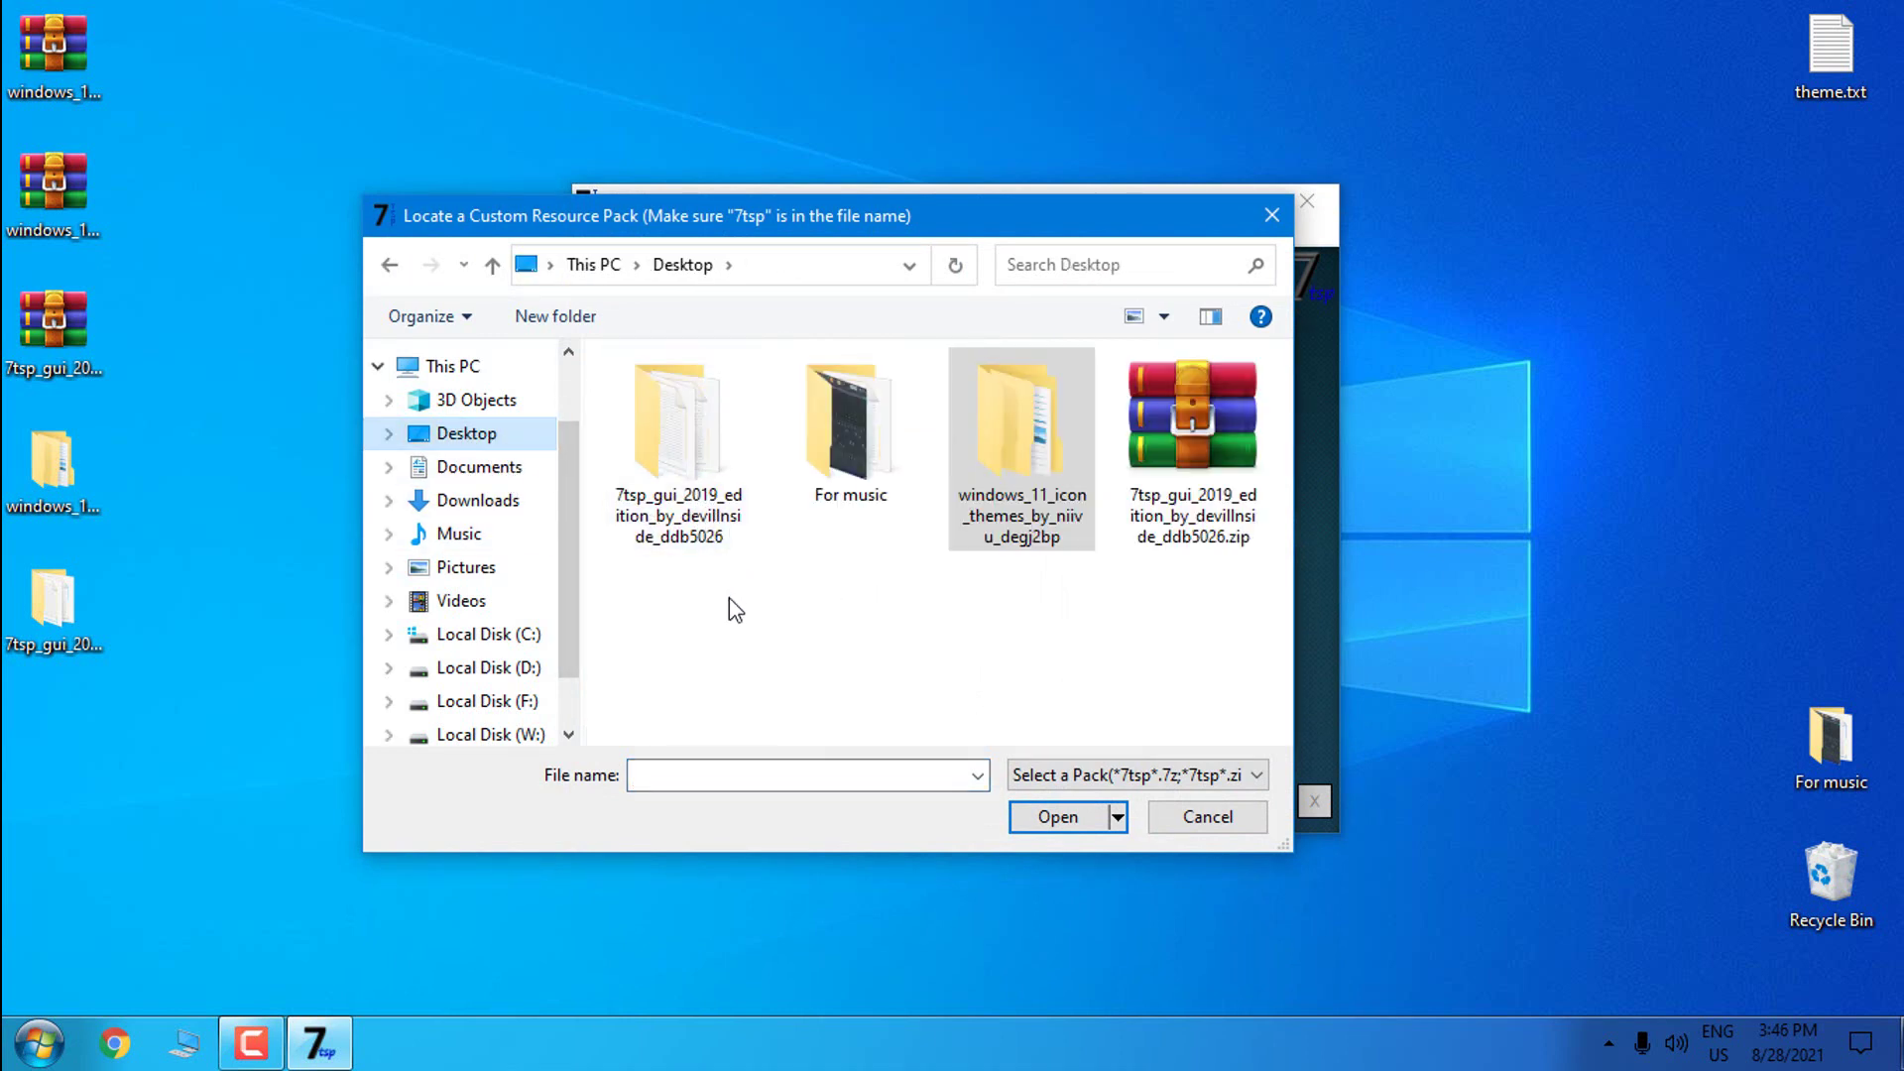
double_click(1021, 436)
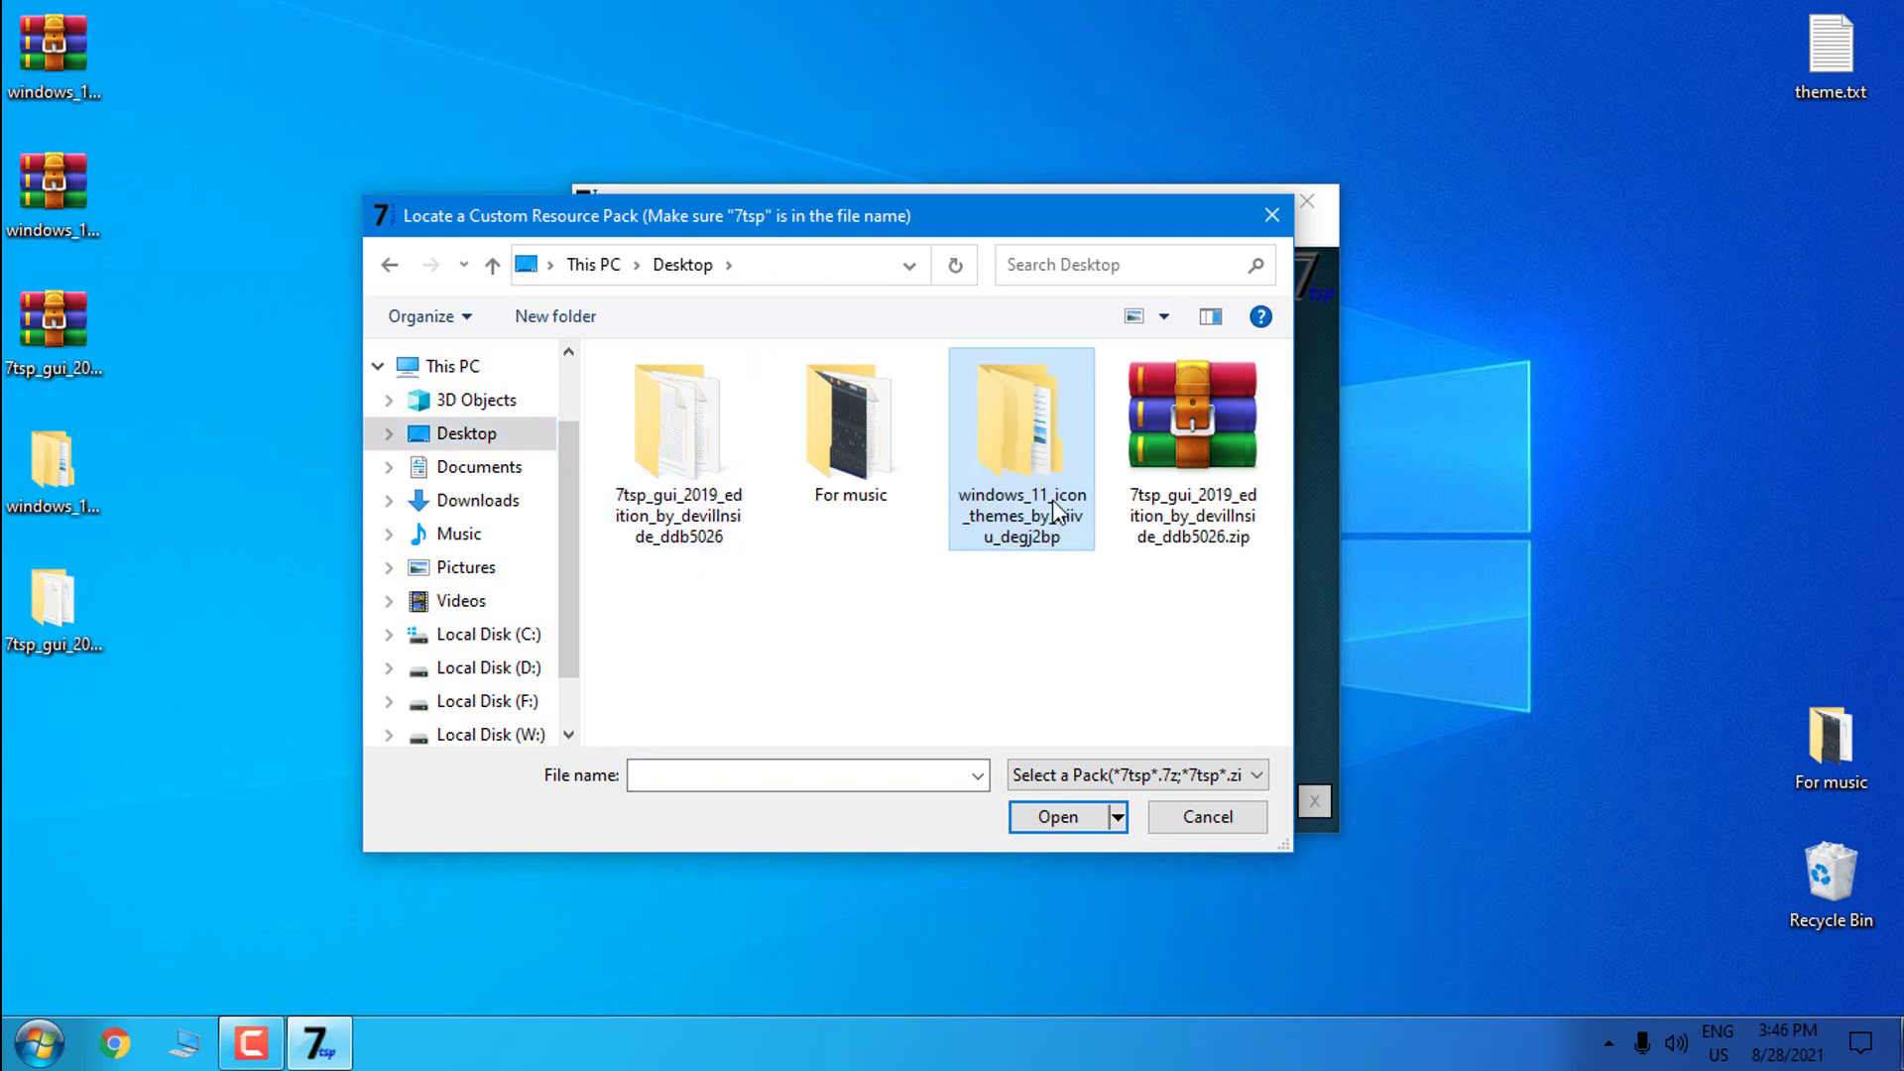
double_click(709, 401)
double_click(721, 397)
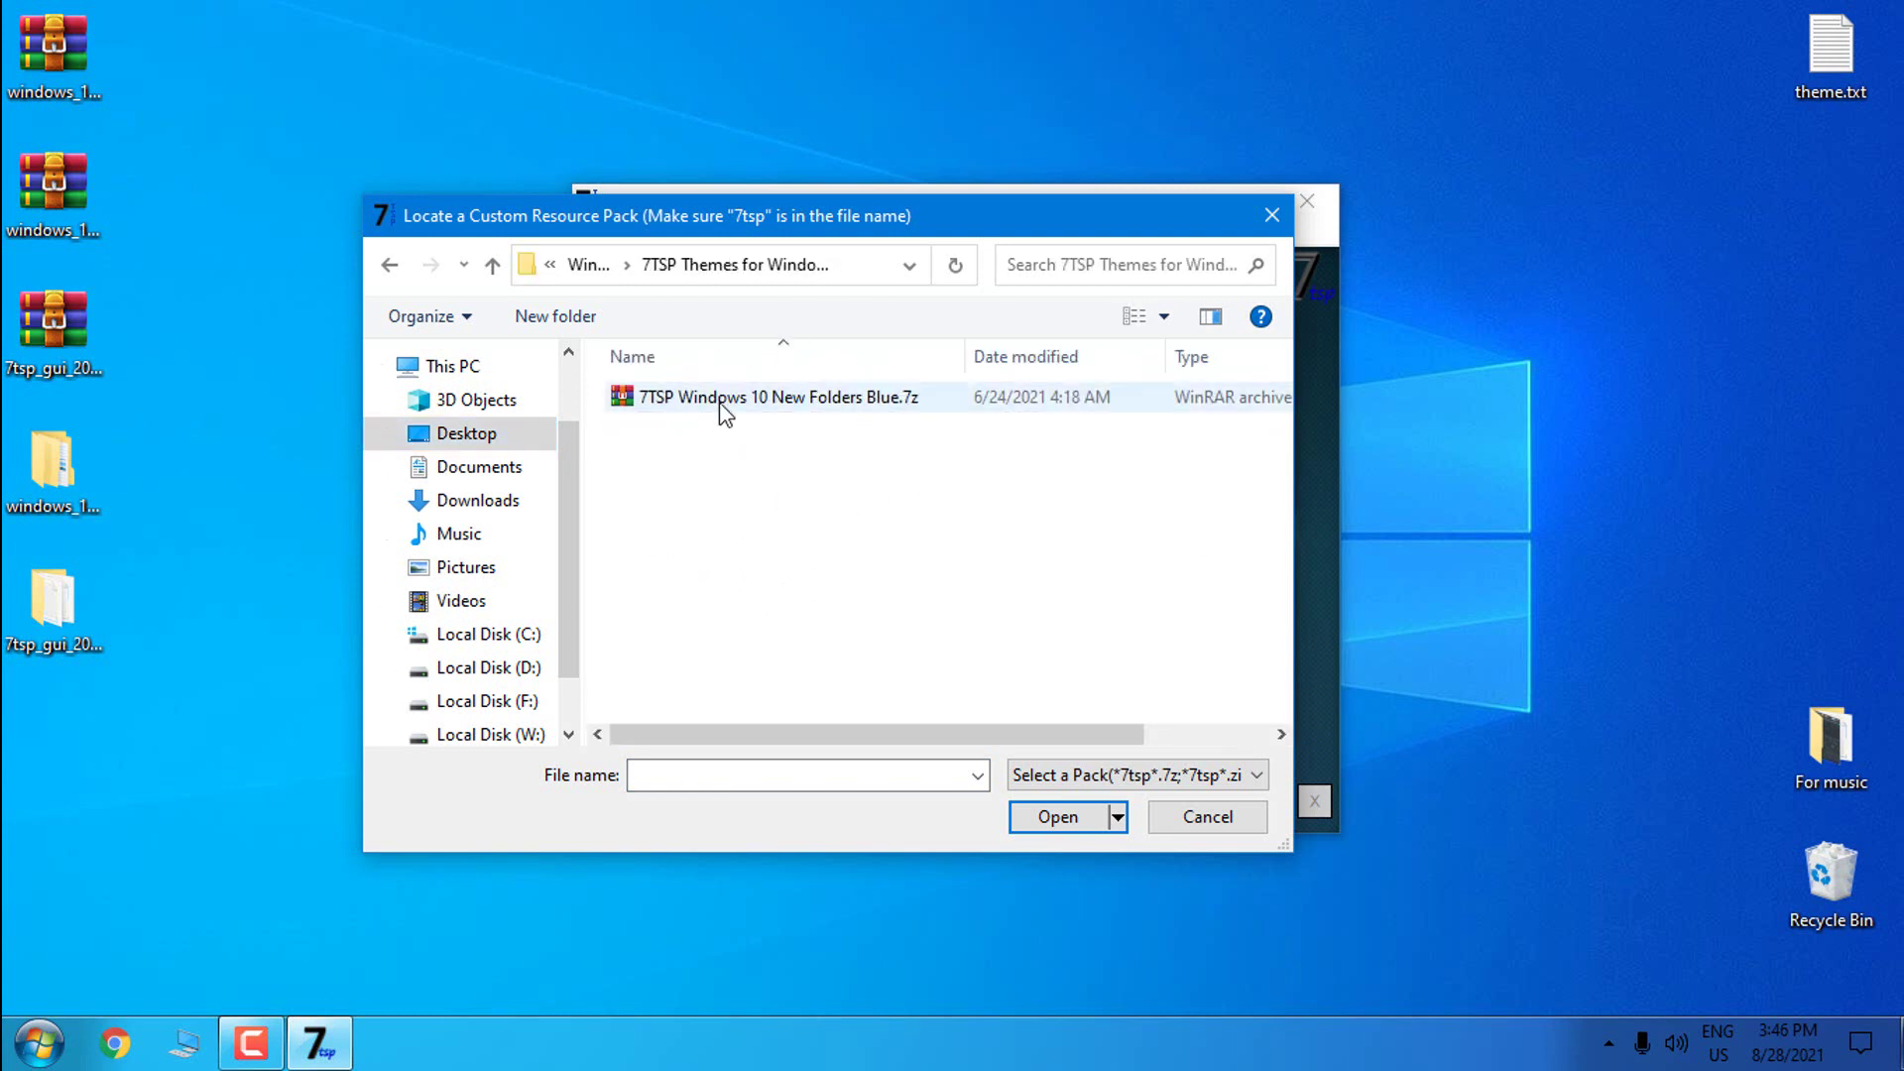
click(722, 402)
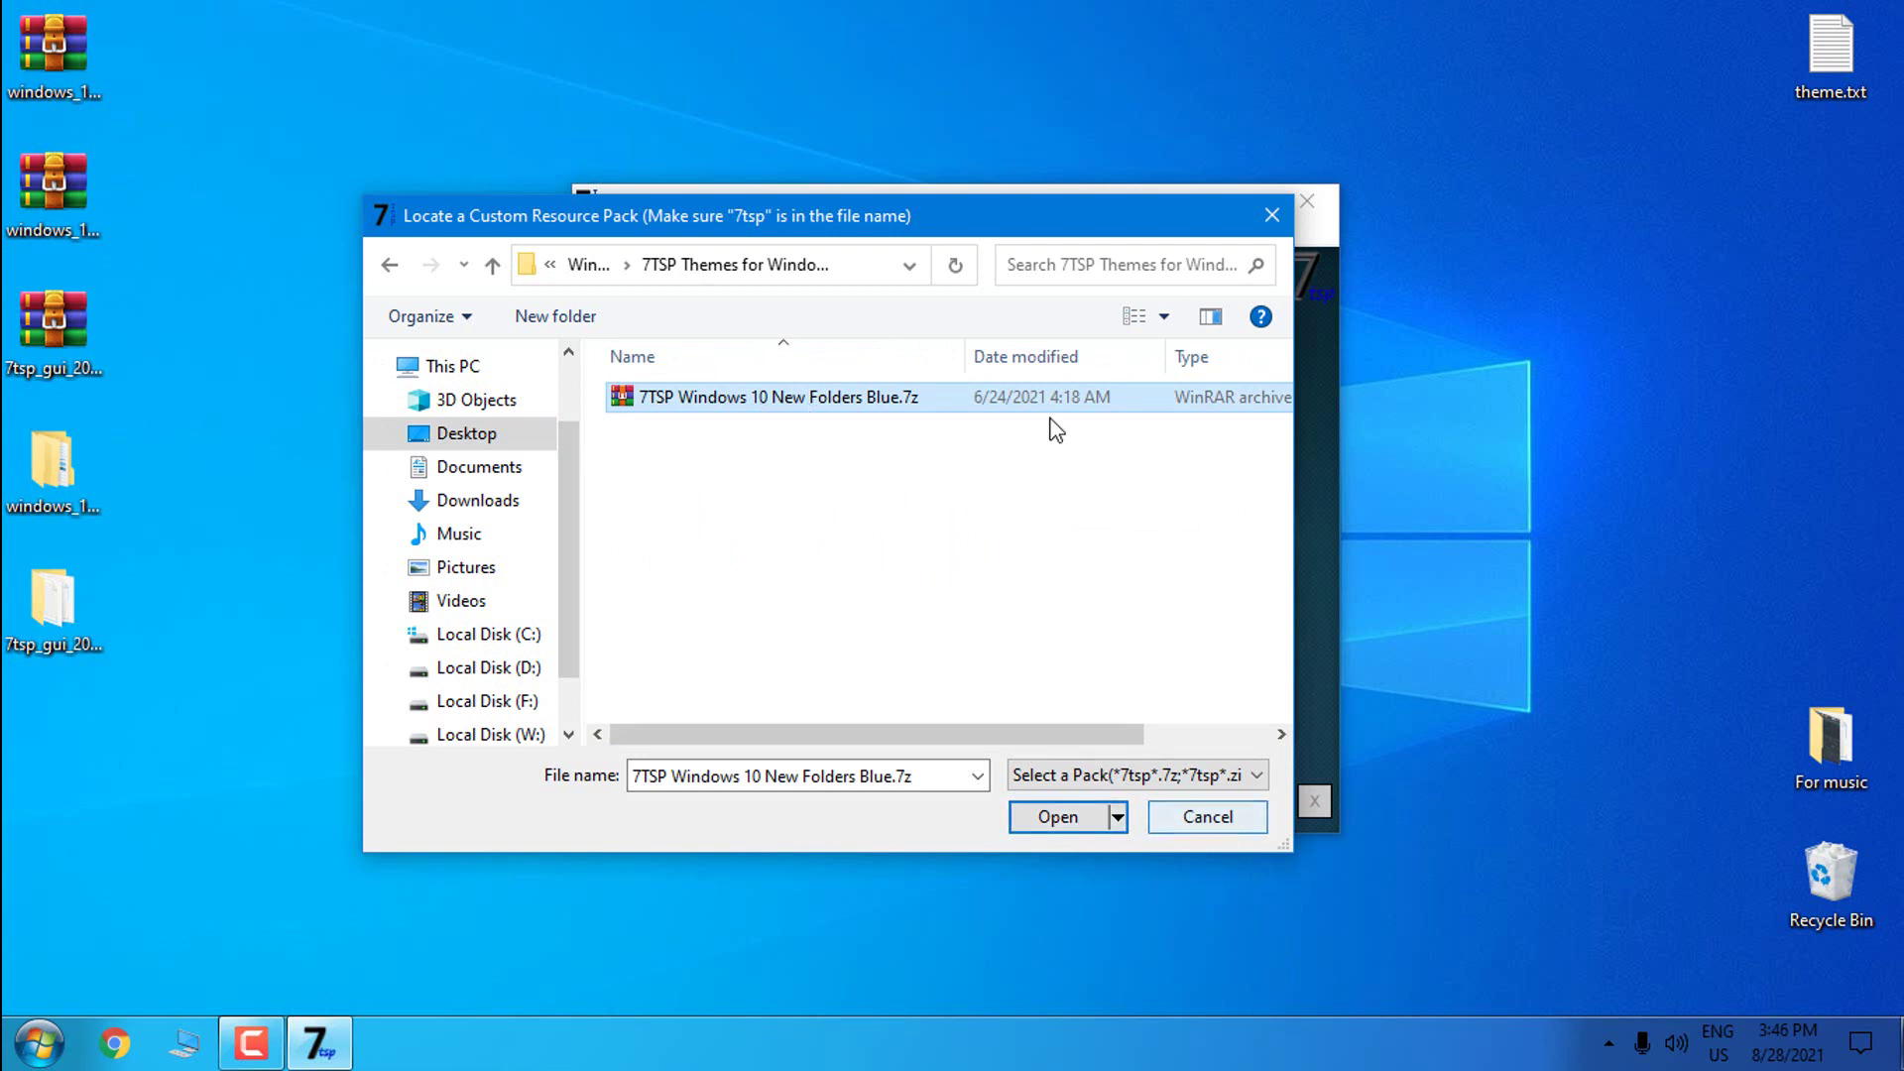
drag(1042, 215, 836, 234)
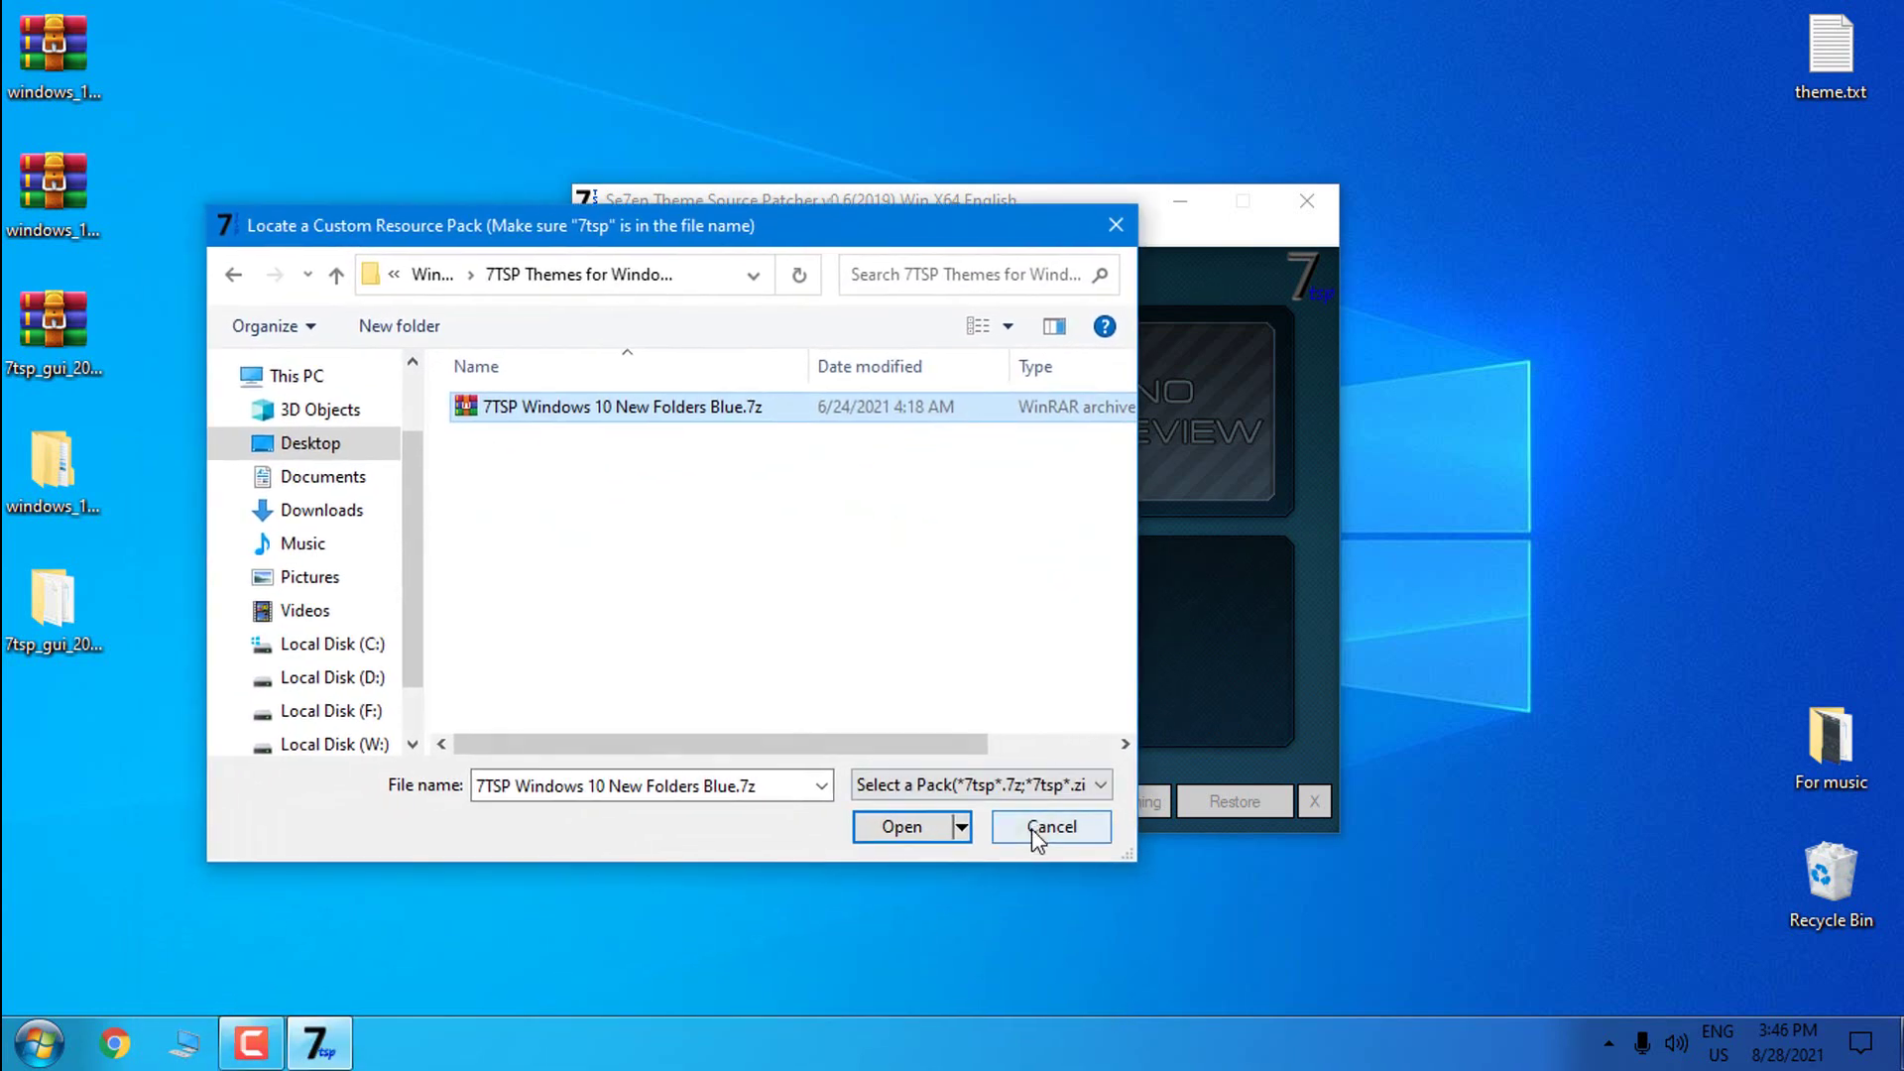
click(1034, 831)
click(982, 607)
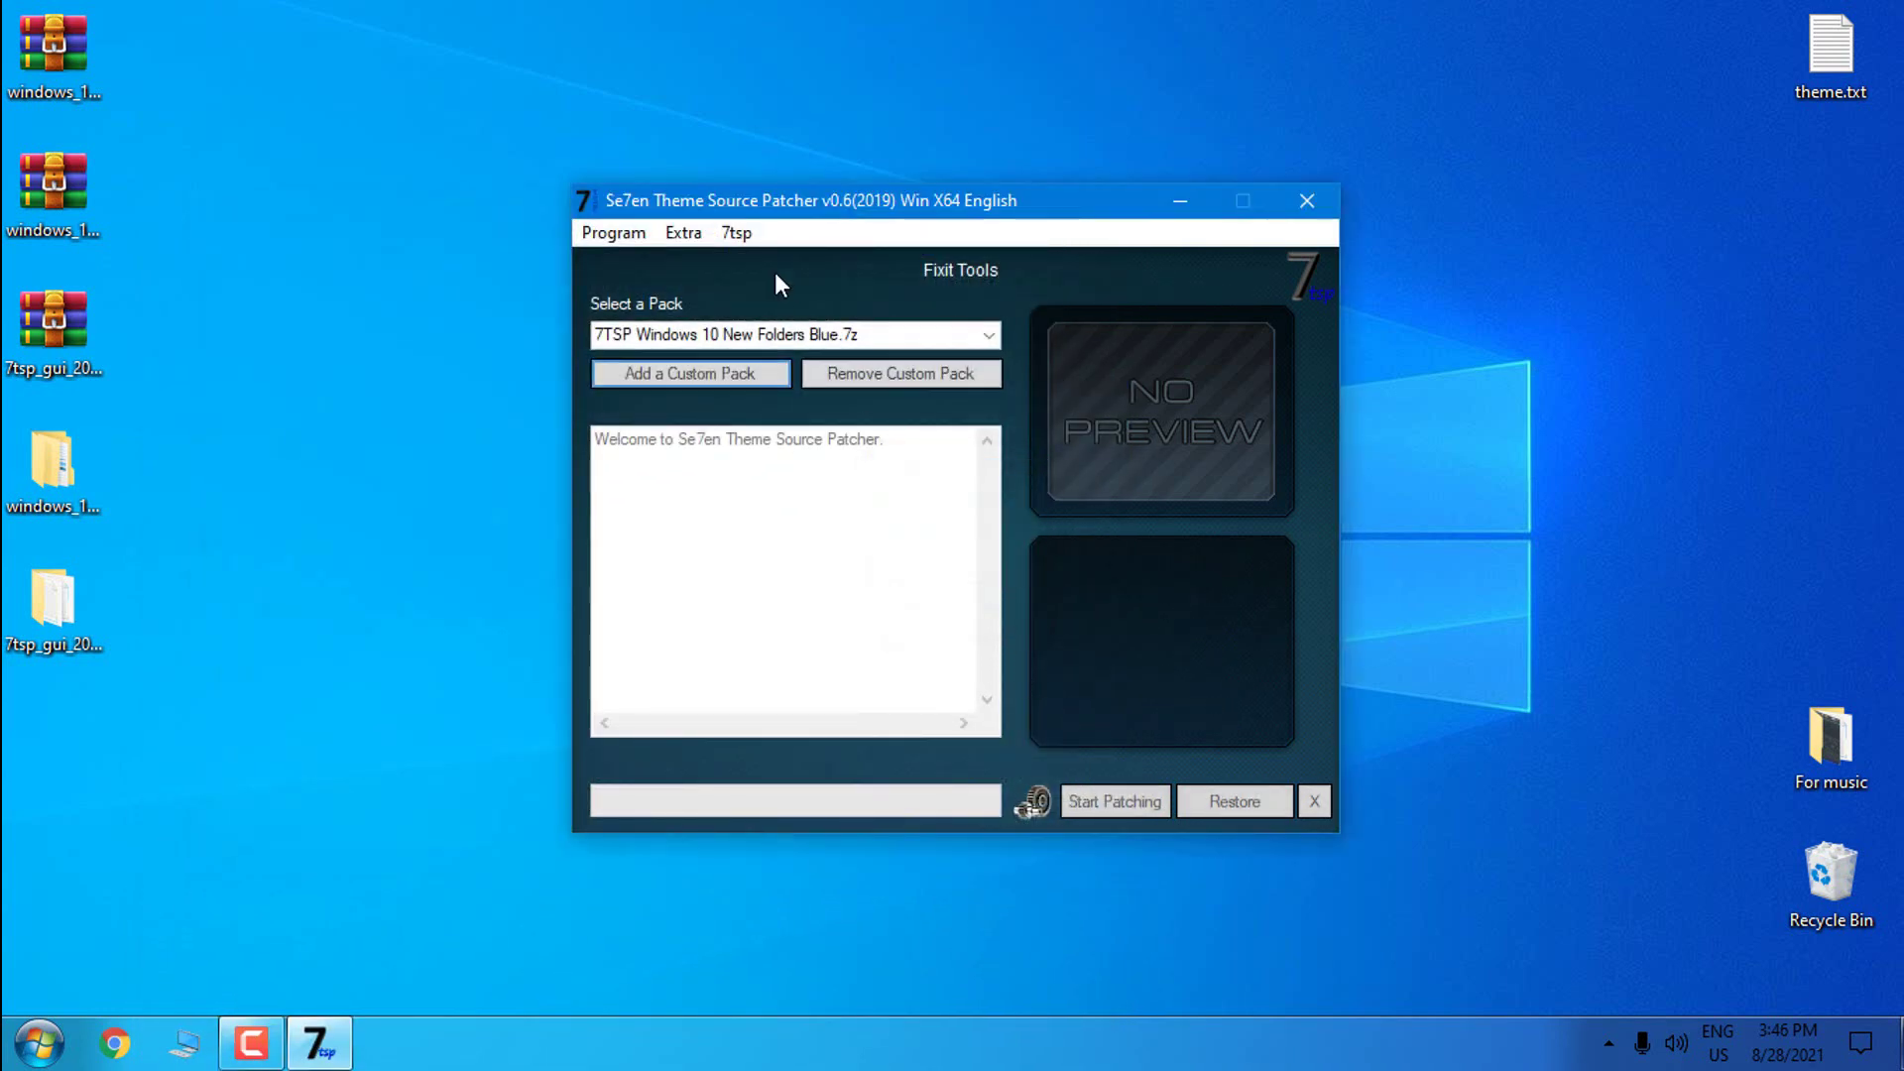
In the patcher's options, turn Create new Restore Point when Patching on and back off, and save the options
click(684, 235)
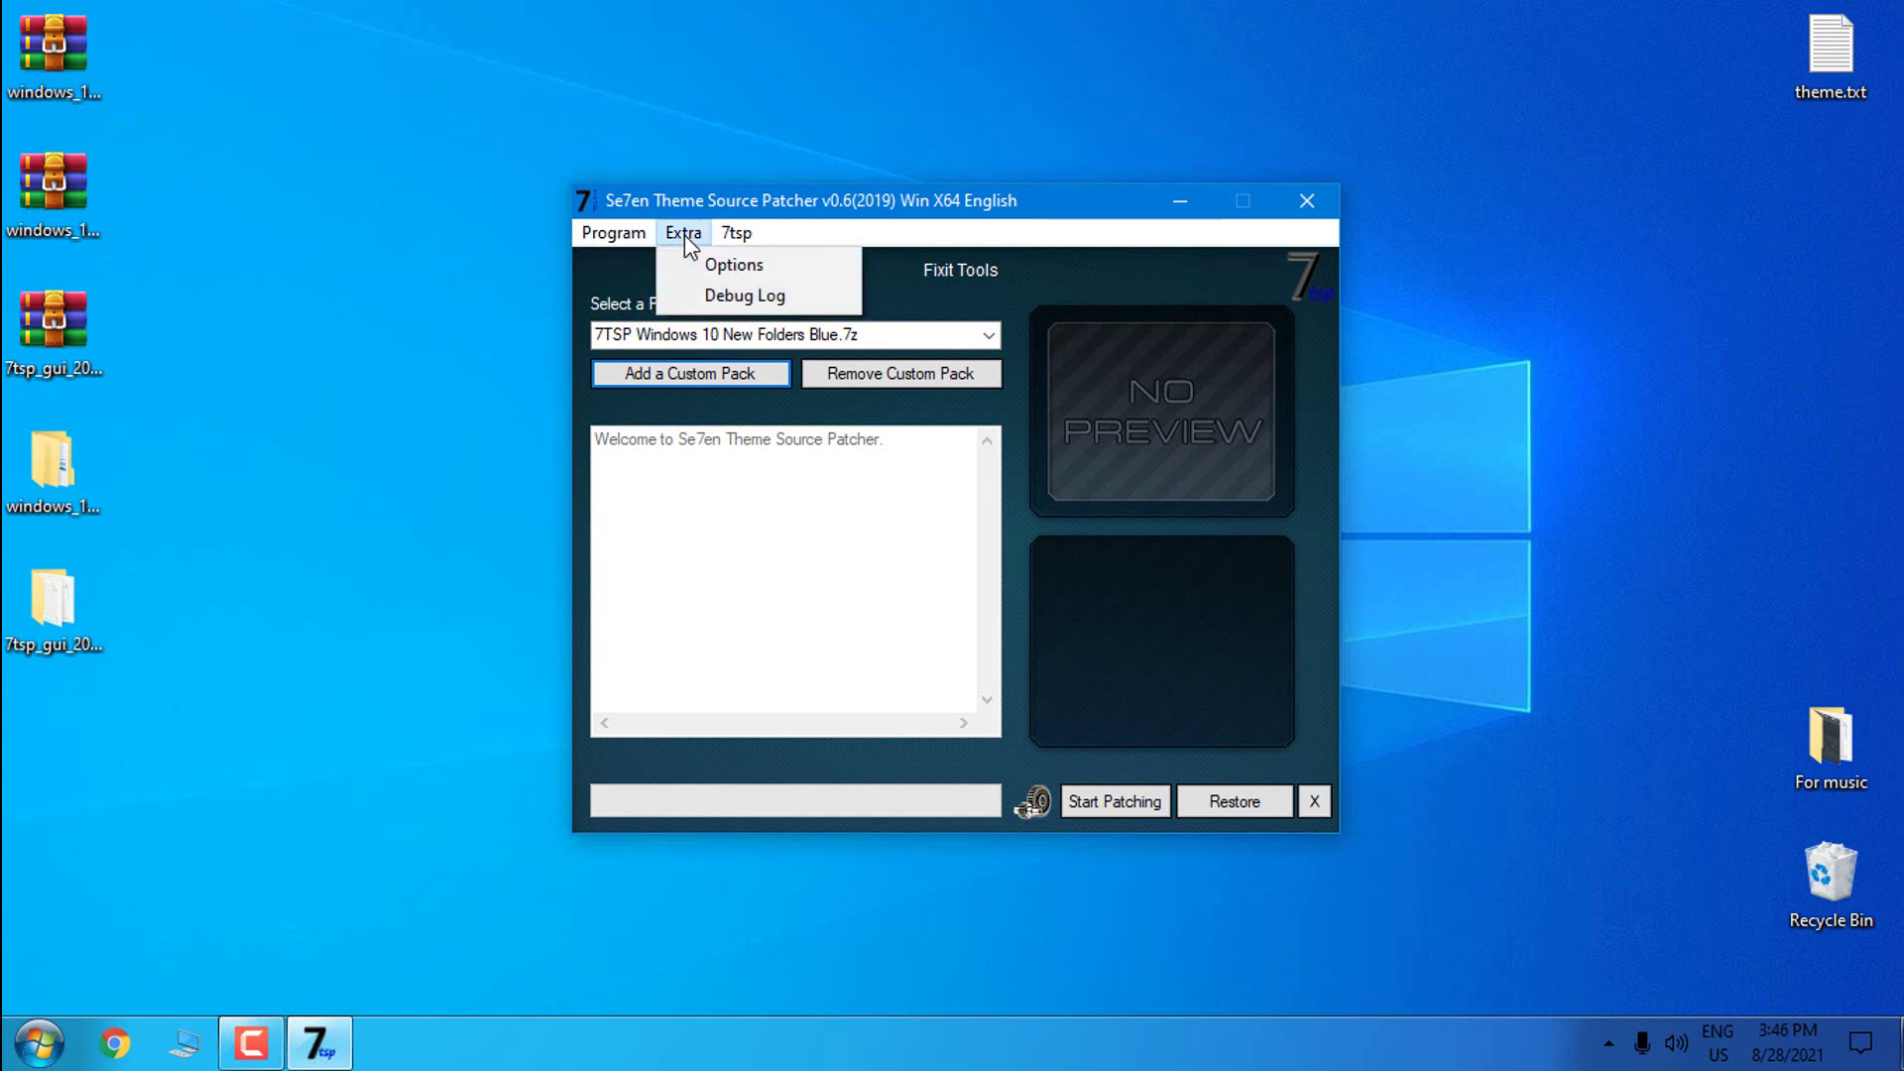
click(698, 260)
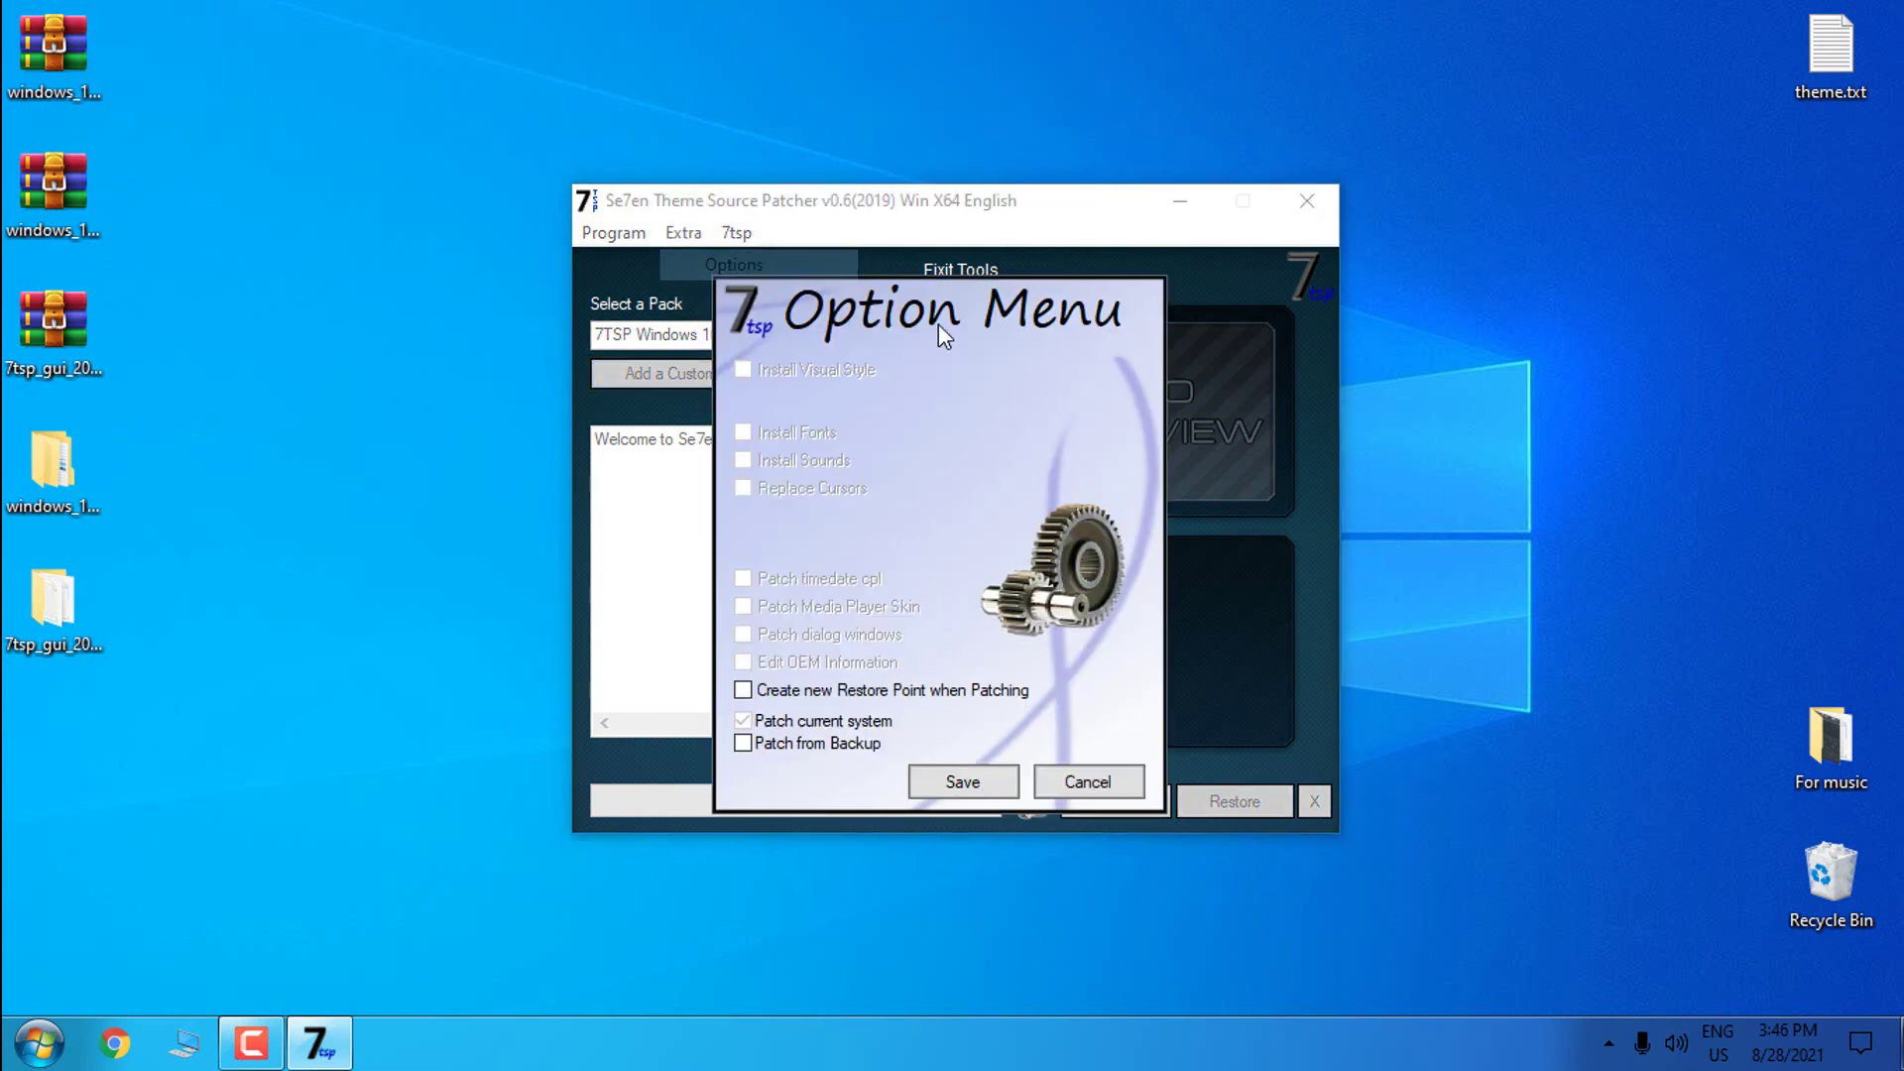
click(743, 692)
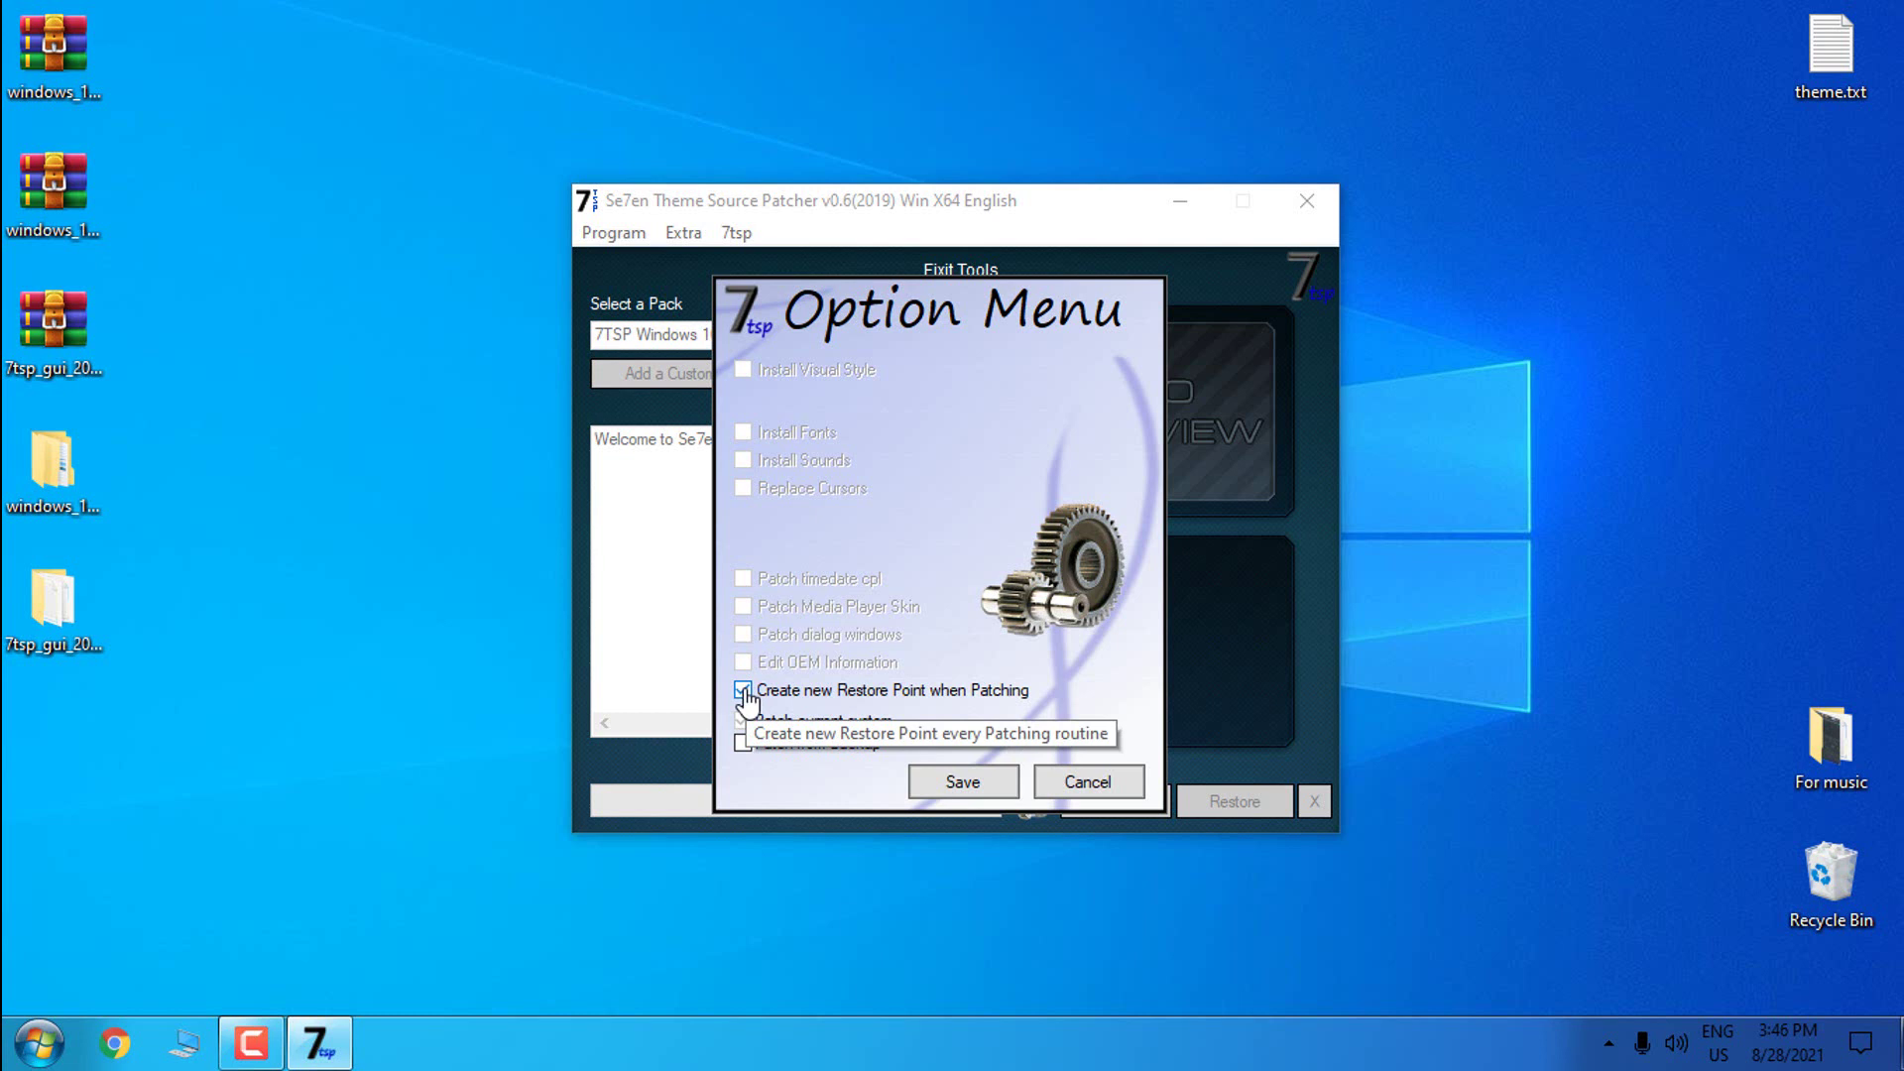
click(745, 695)
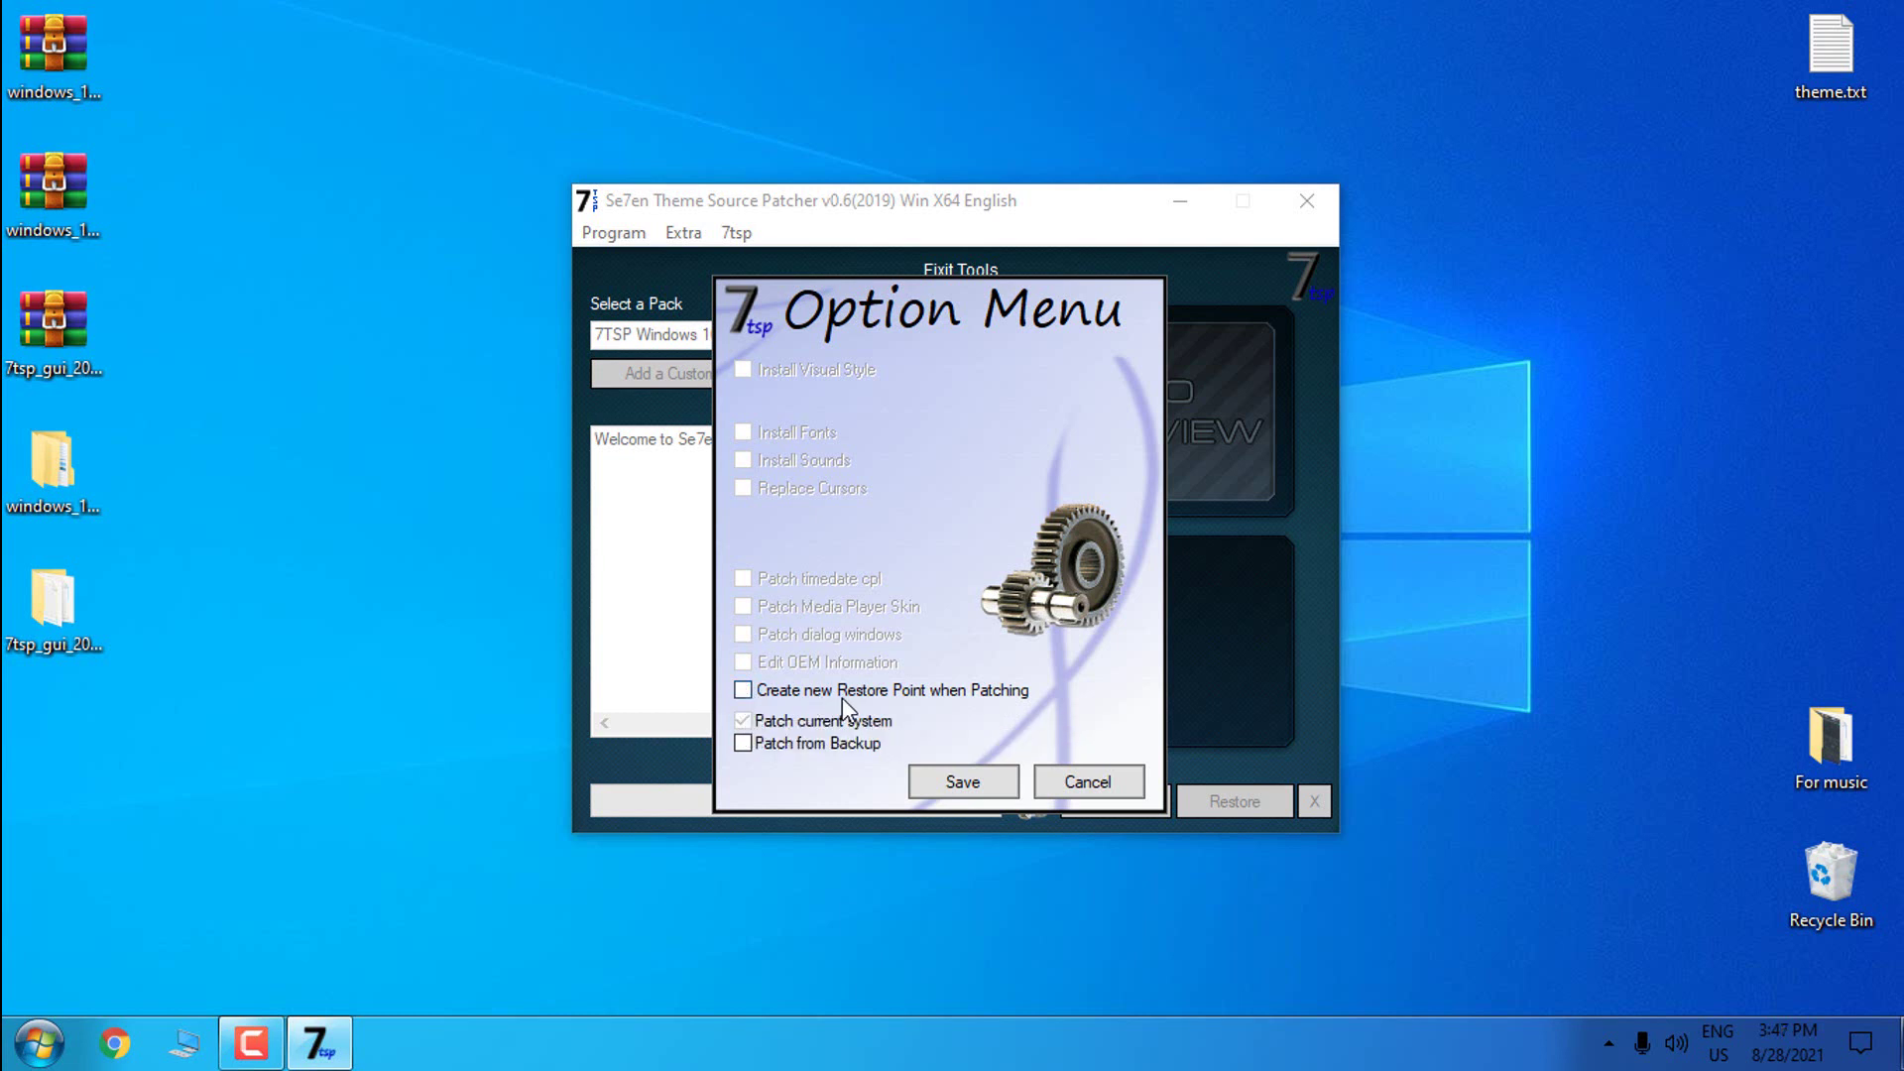
click(974, 790)
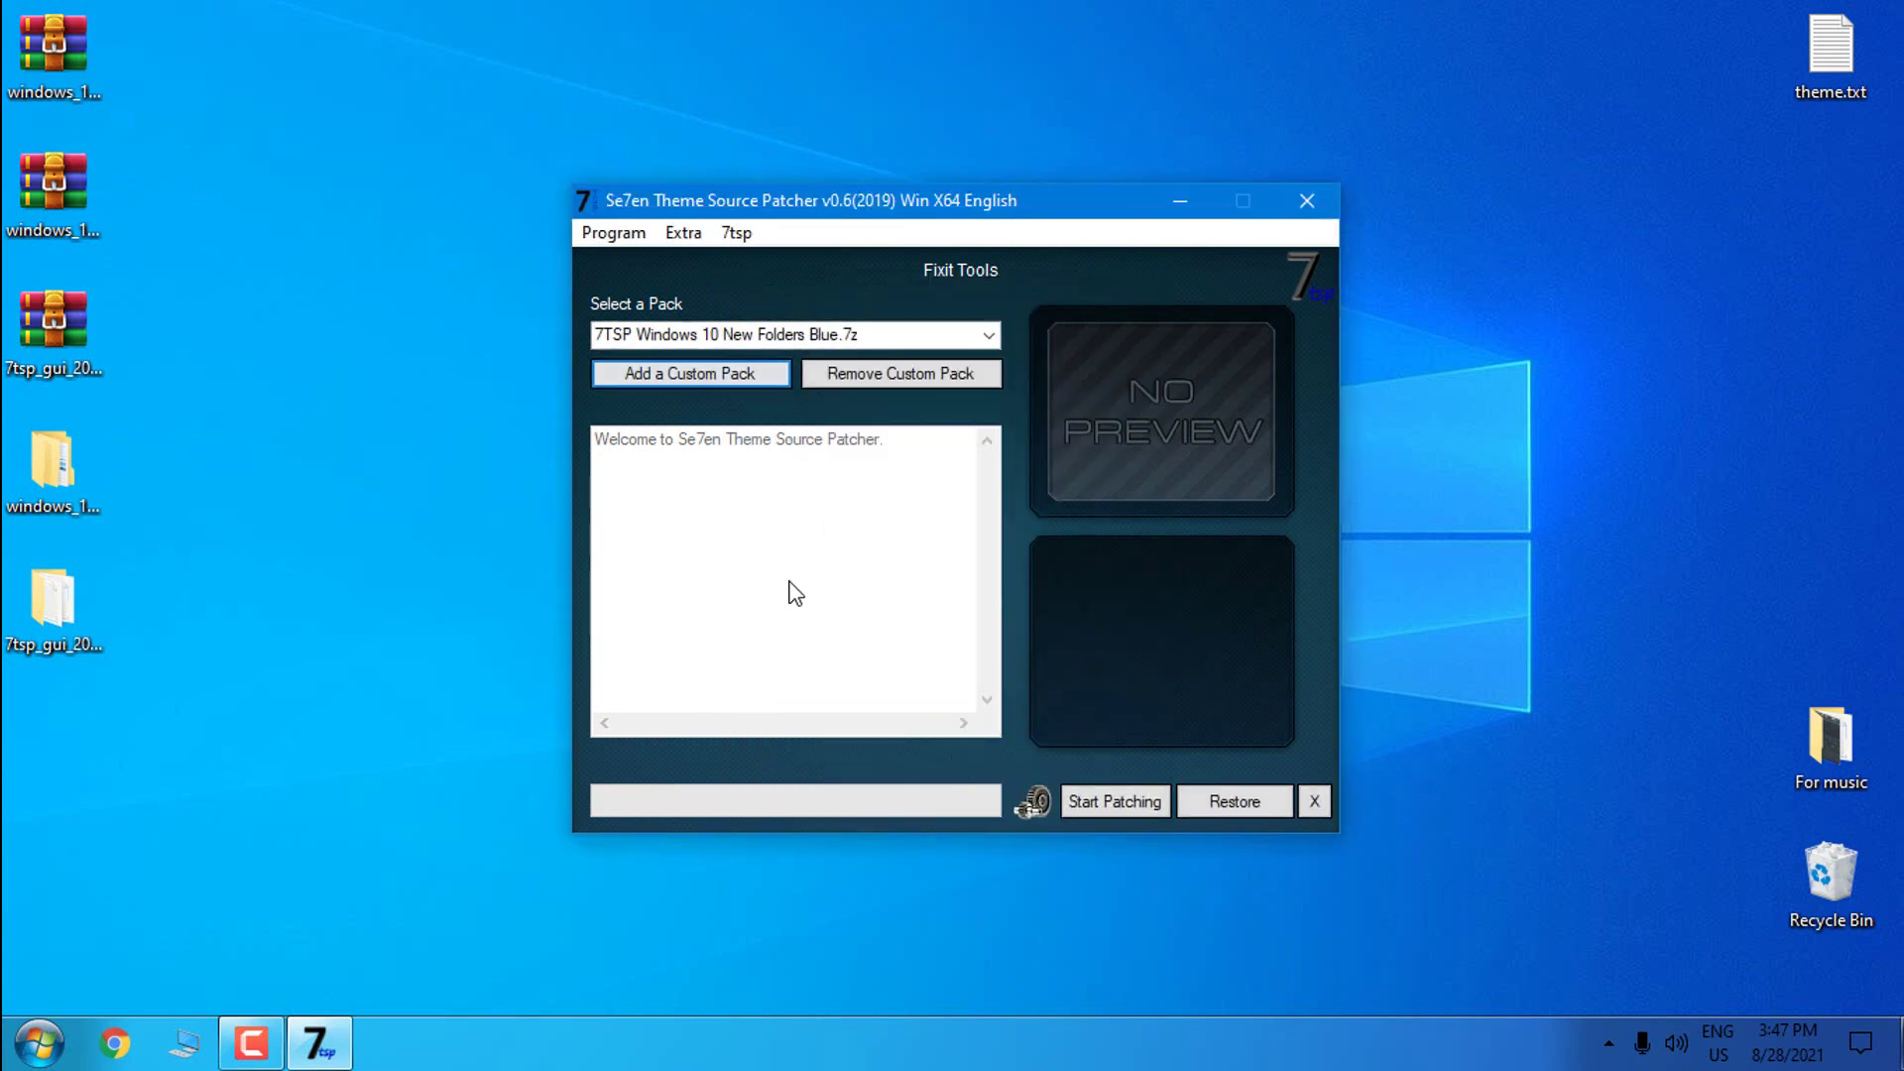
Patch the system with the 7TSP Windows 10 New Folders Blue.7z pack, reboot Windows, and dismiss the patch notice
click(1113, 808)
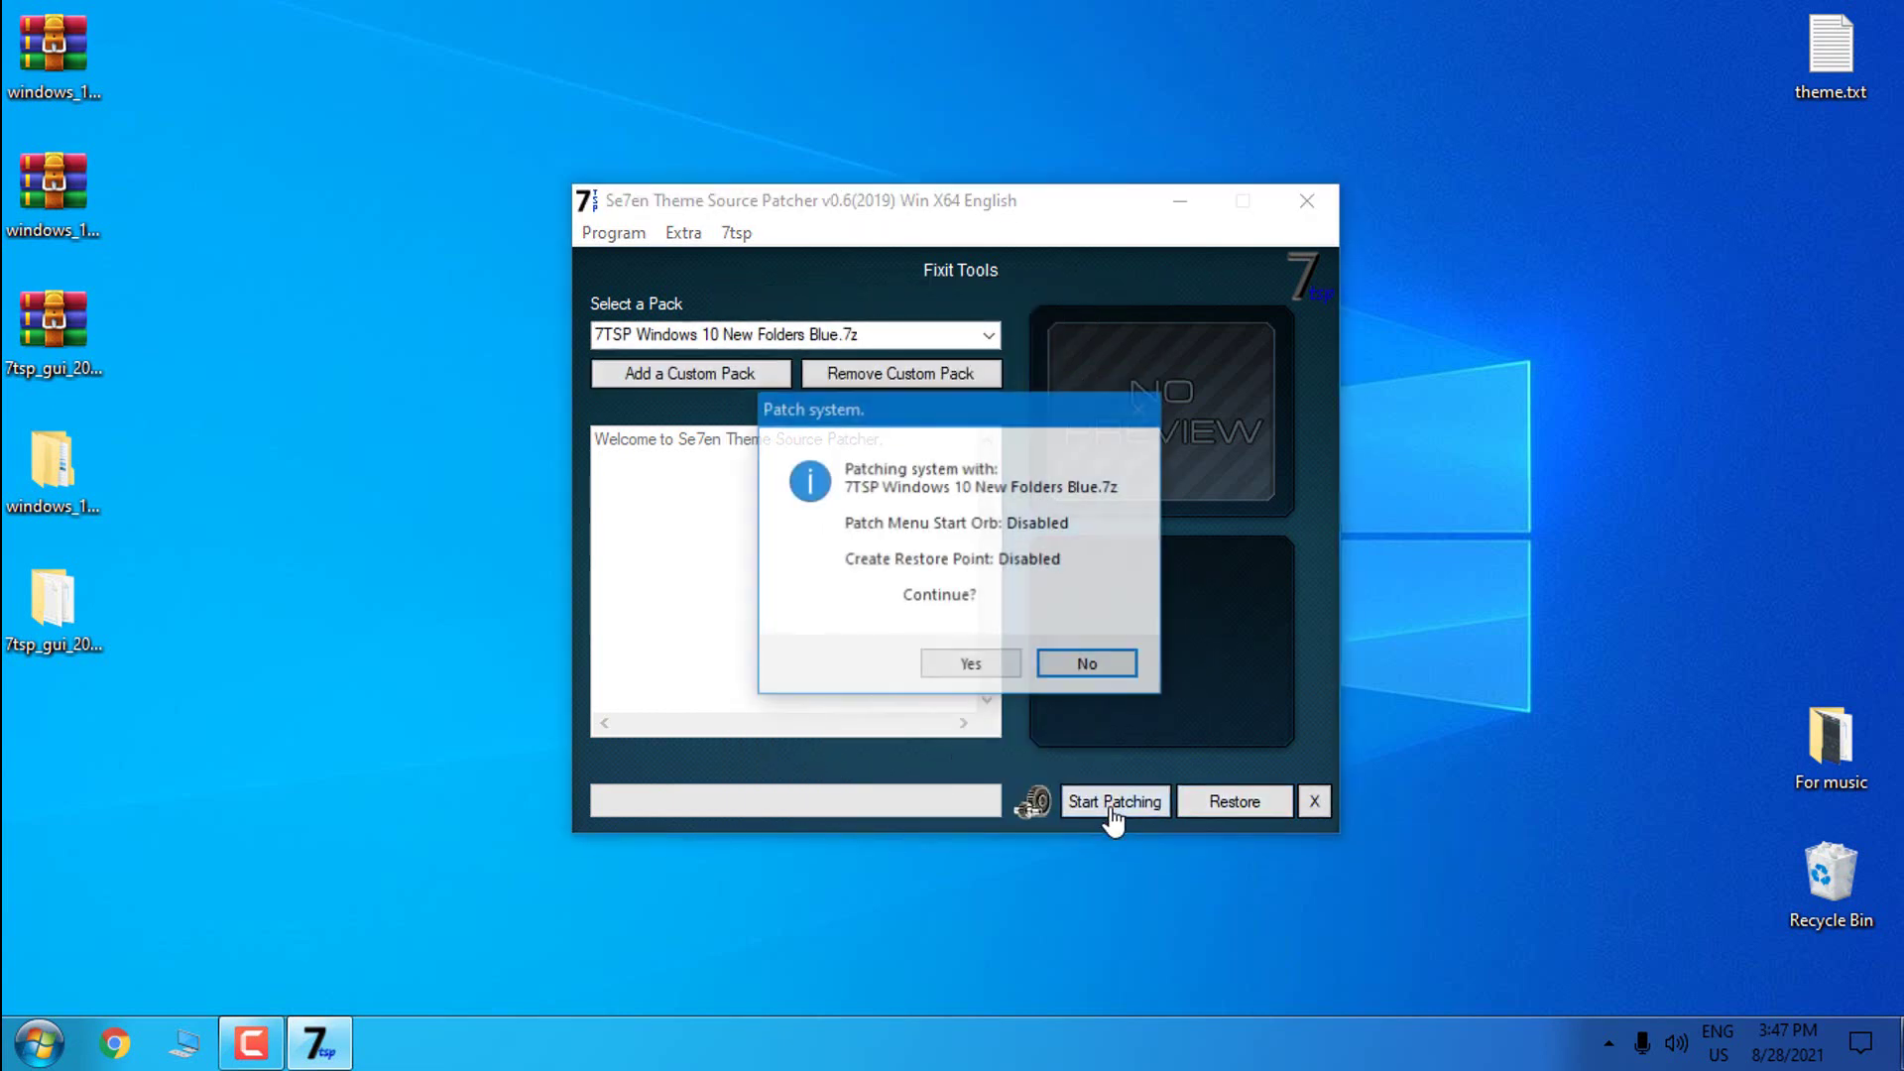
click(970, 665)
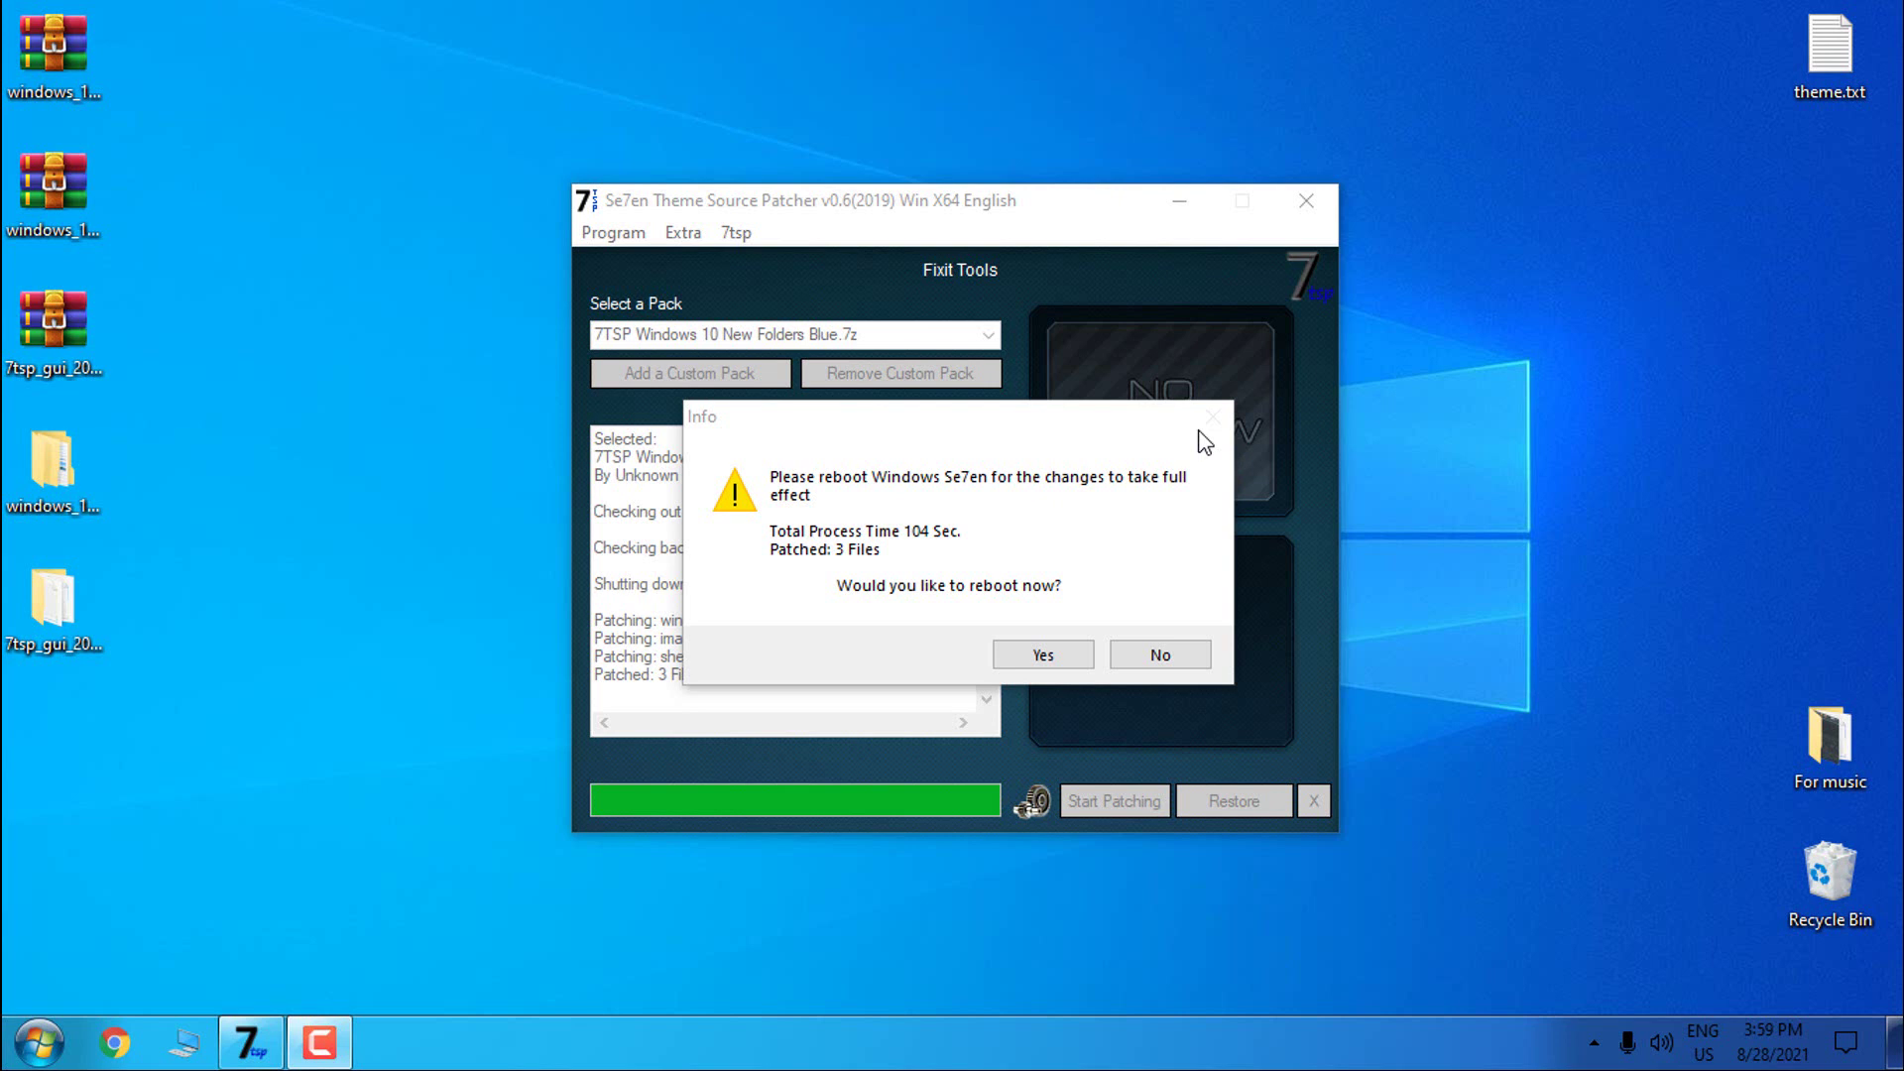
click(1042, 654)
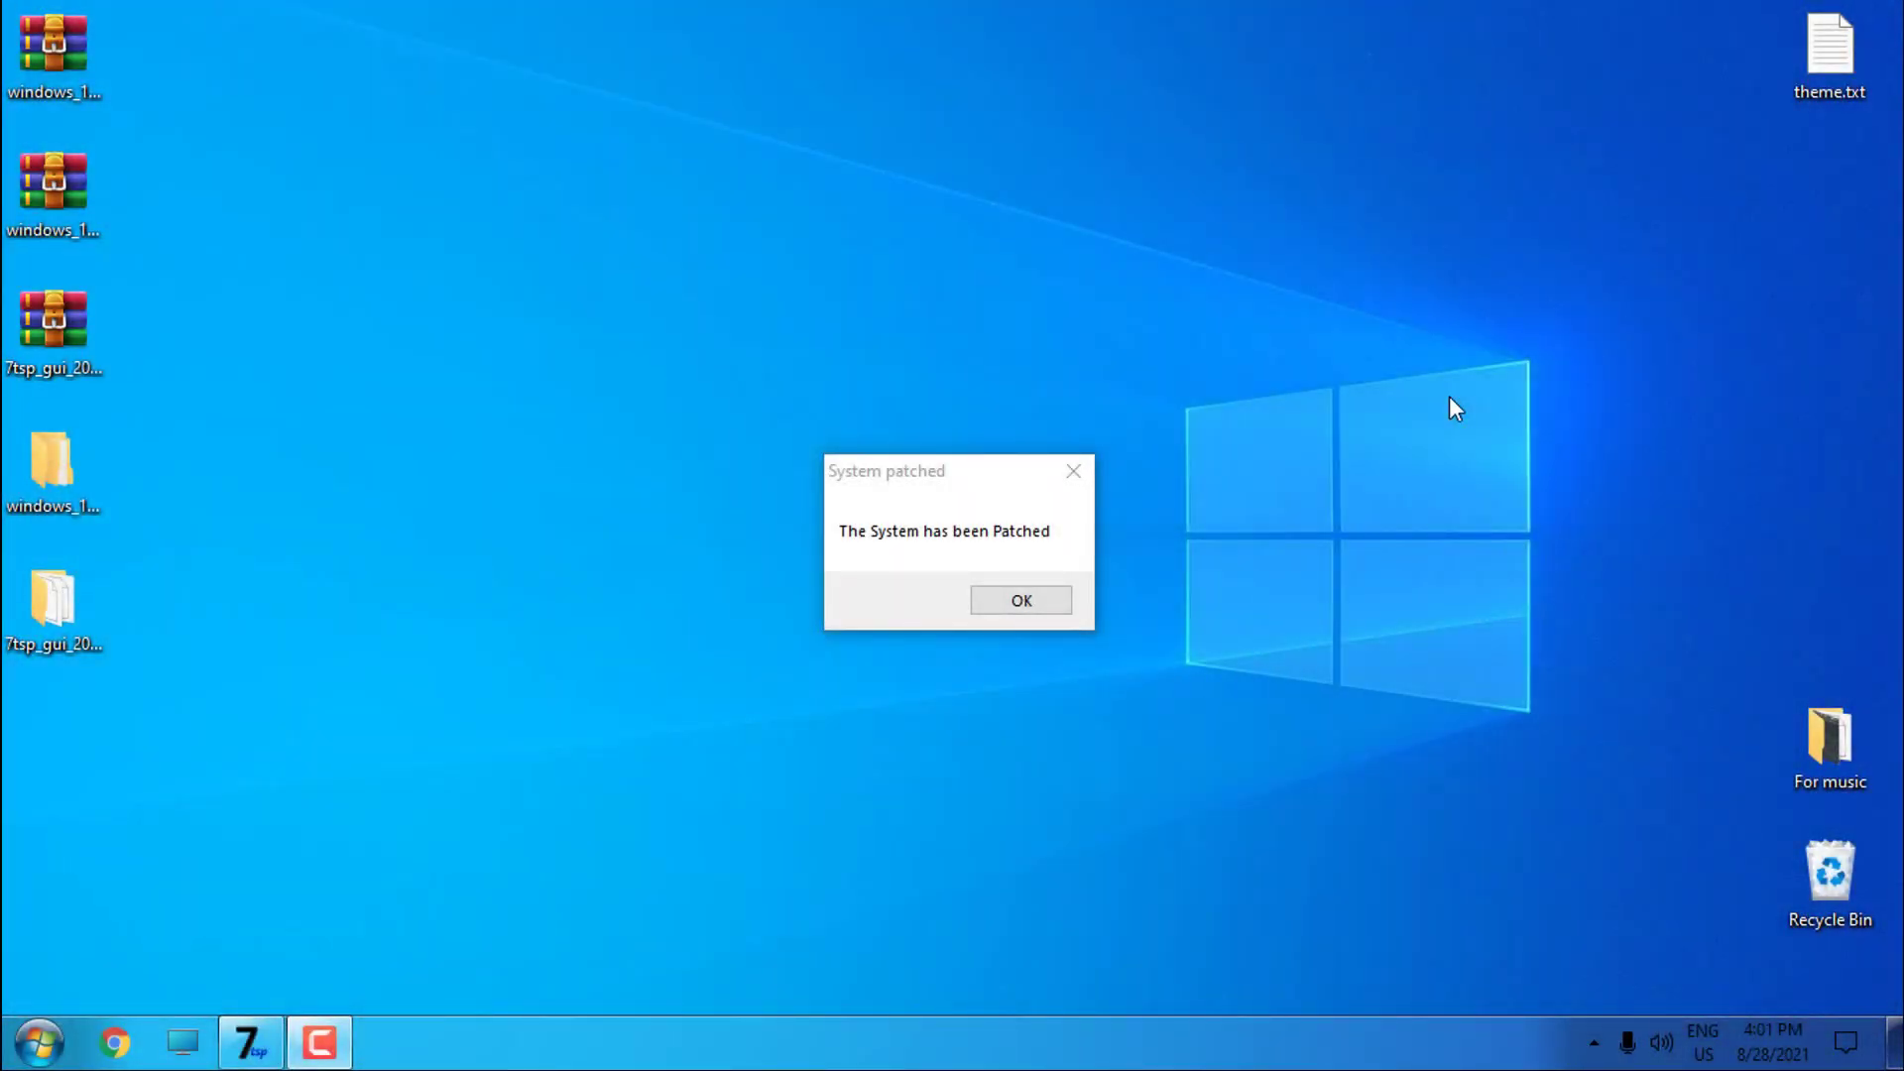
drag(924, 482, 868, 473)
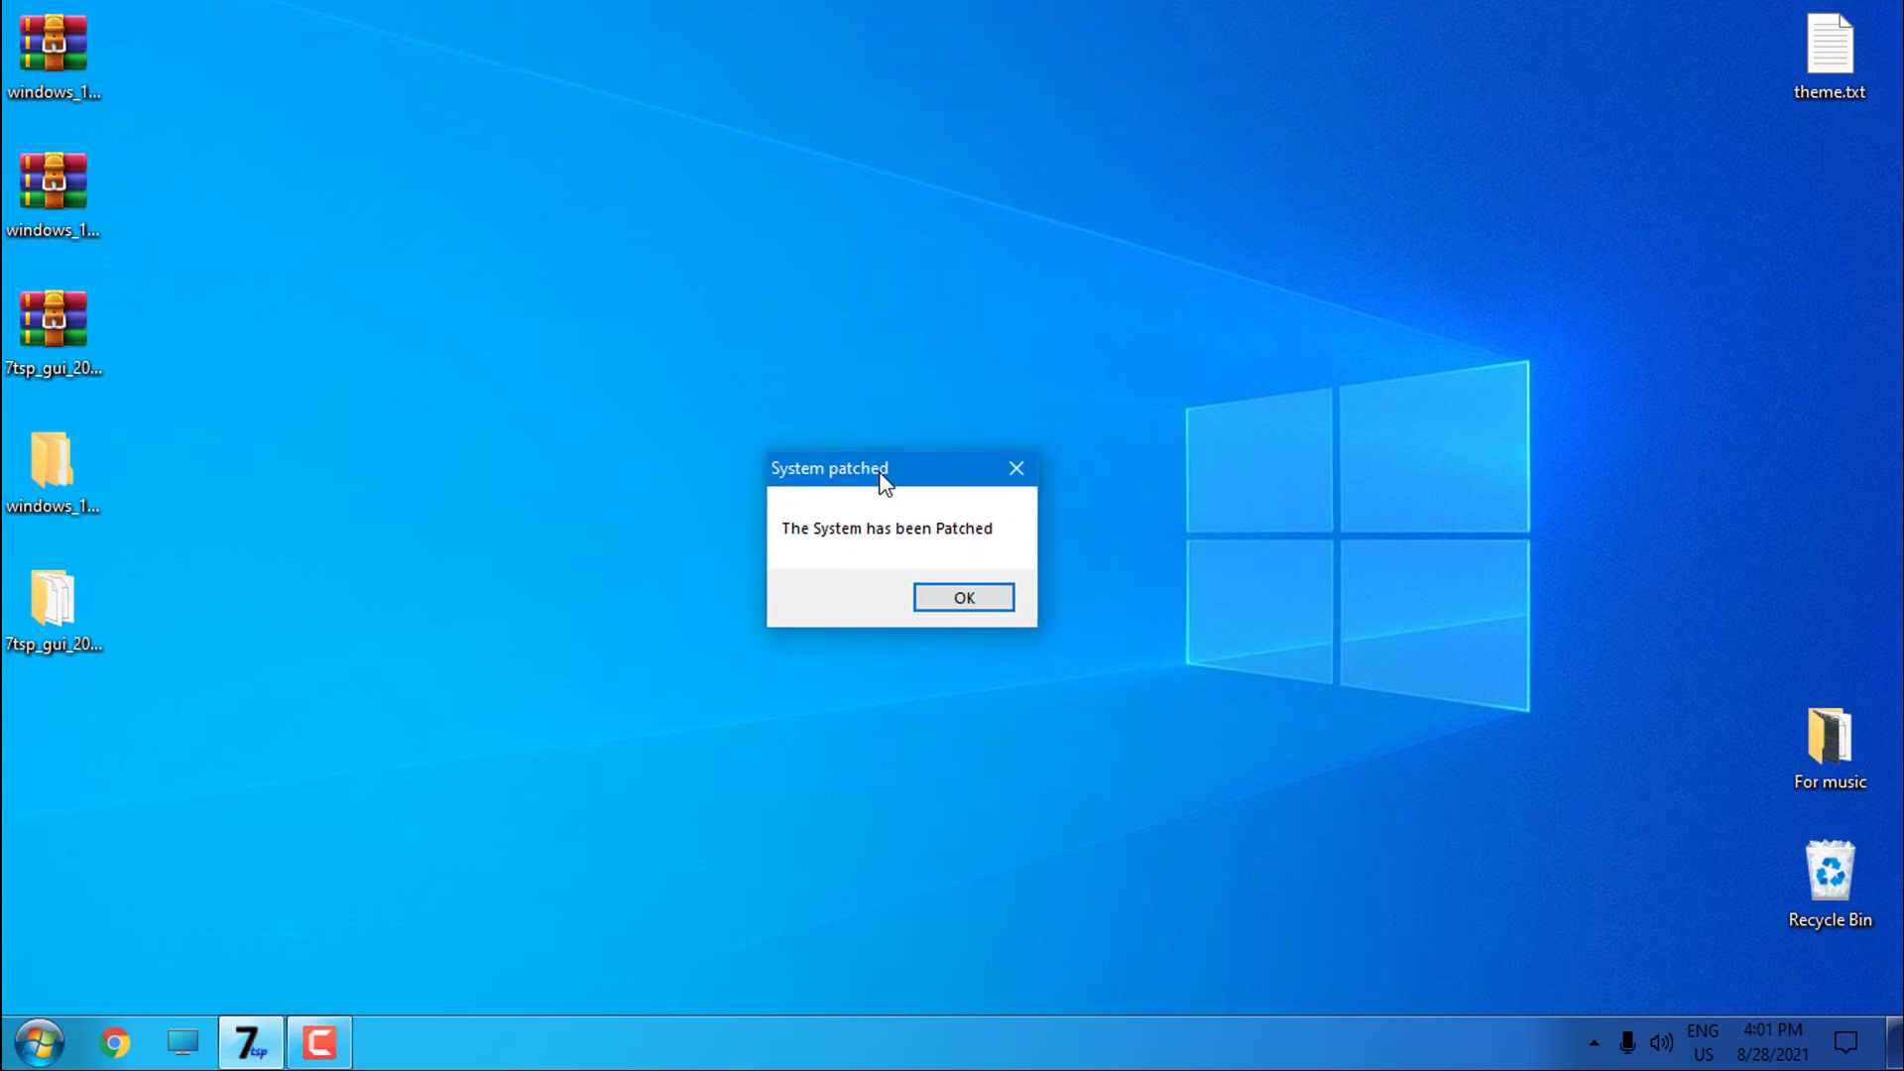
click(962, 600)
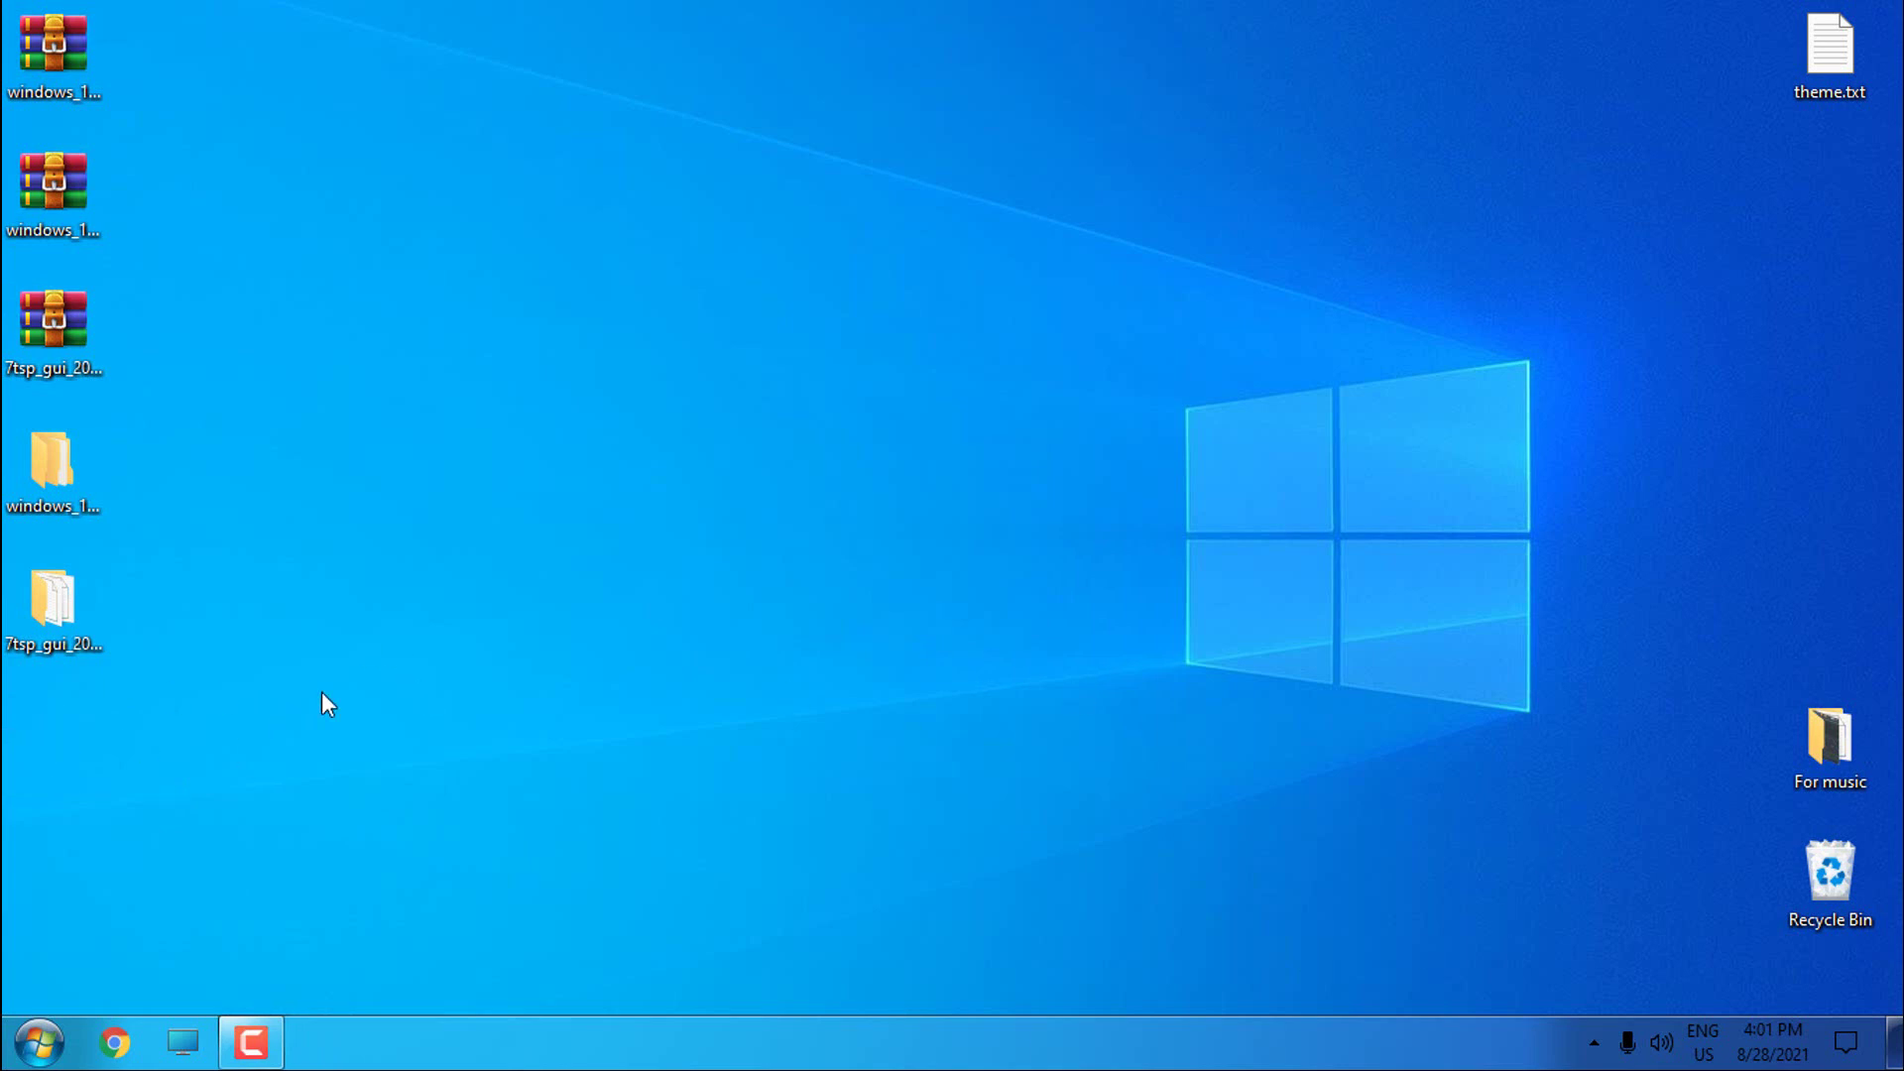
Examine the folder and drive icons in This PC and on Local Disk (C:), and close the window
click(183, 1041)
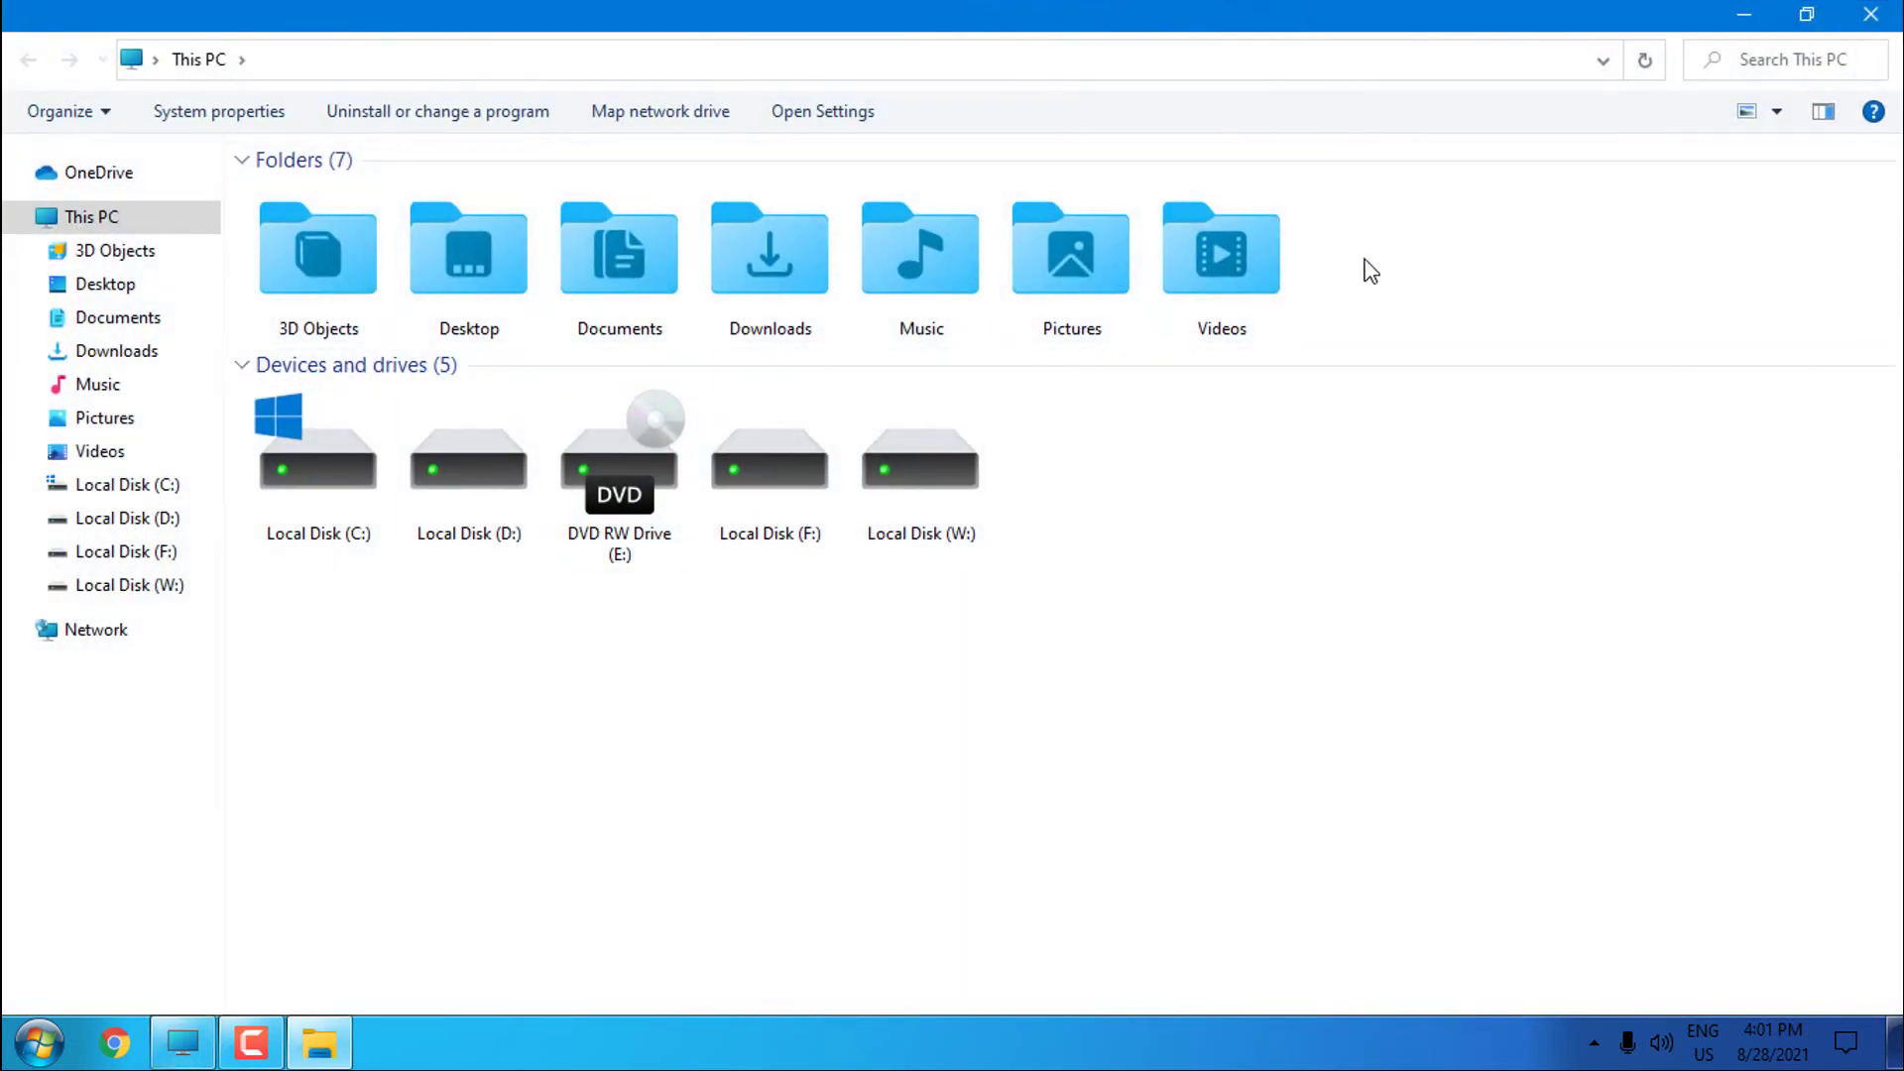
click(337, 470)
double_click(338, 464)
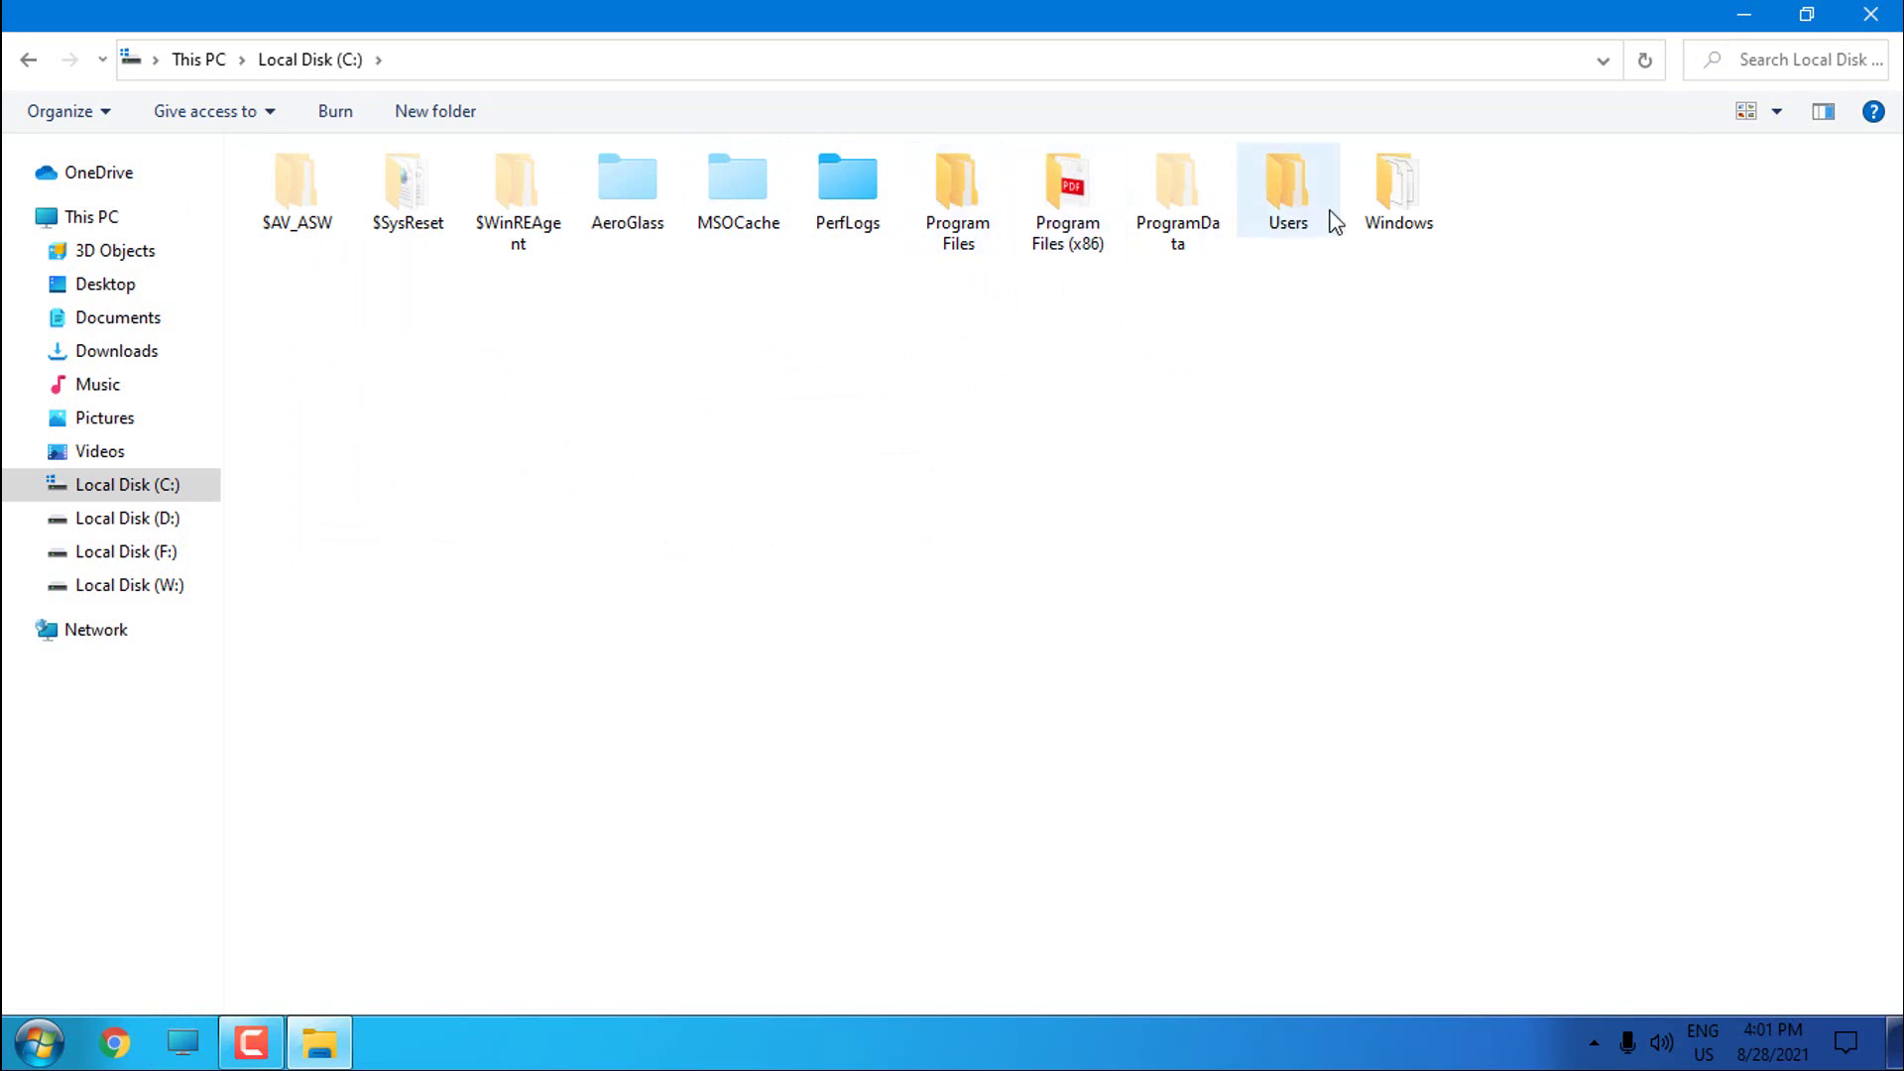
drag(1504, 206, 1468, 323)
click(1870, 14)
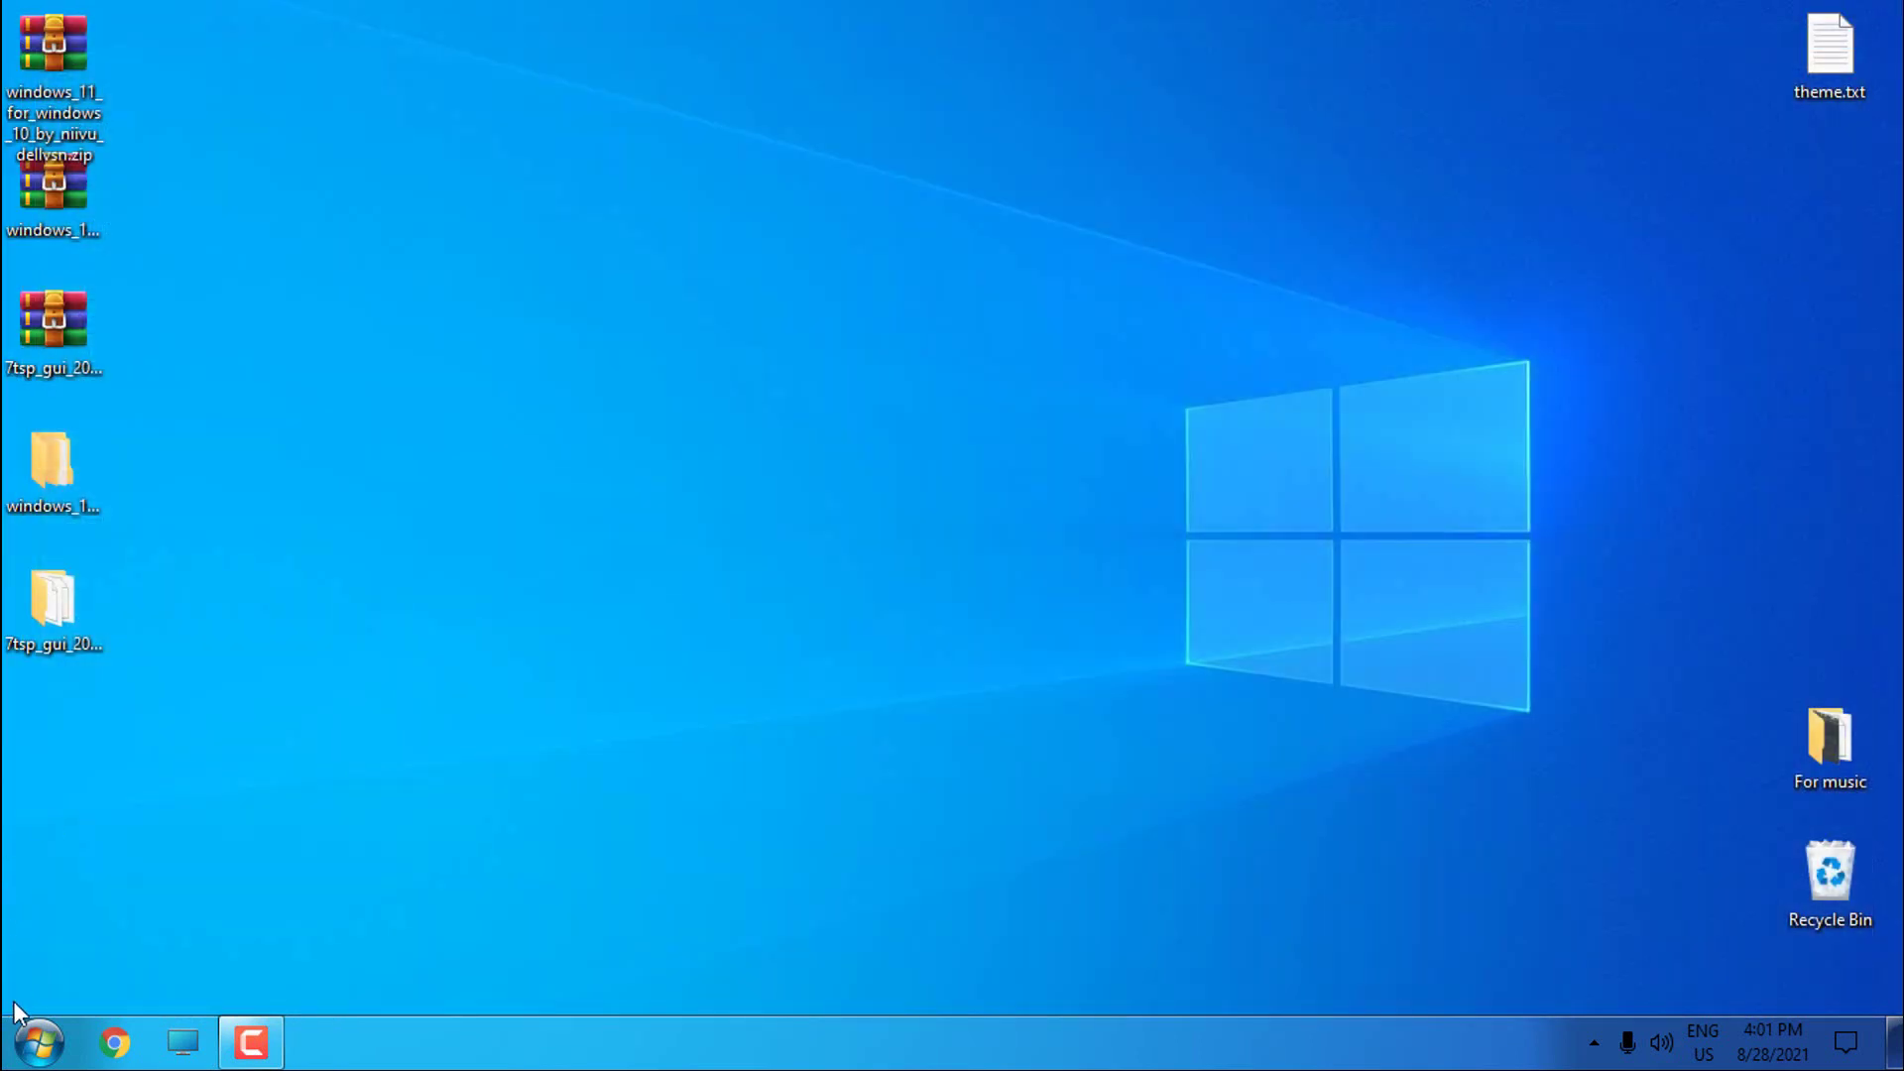
Look at the registry files in the icon theme's Enable or Disable Folder Thumbnails folder and close the window
double_click(51, 495)
click(361, 211)
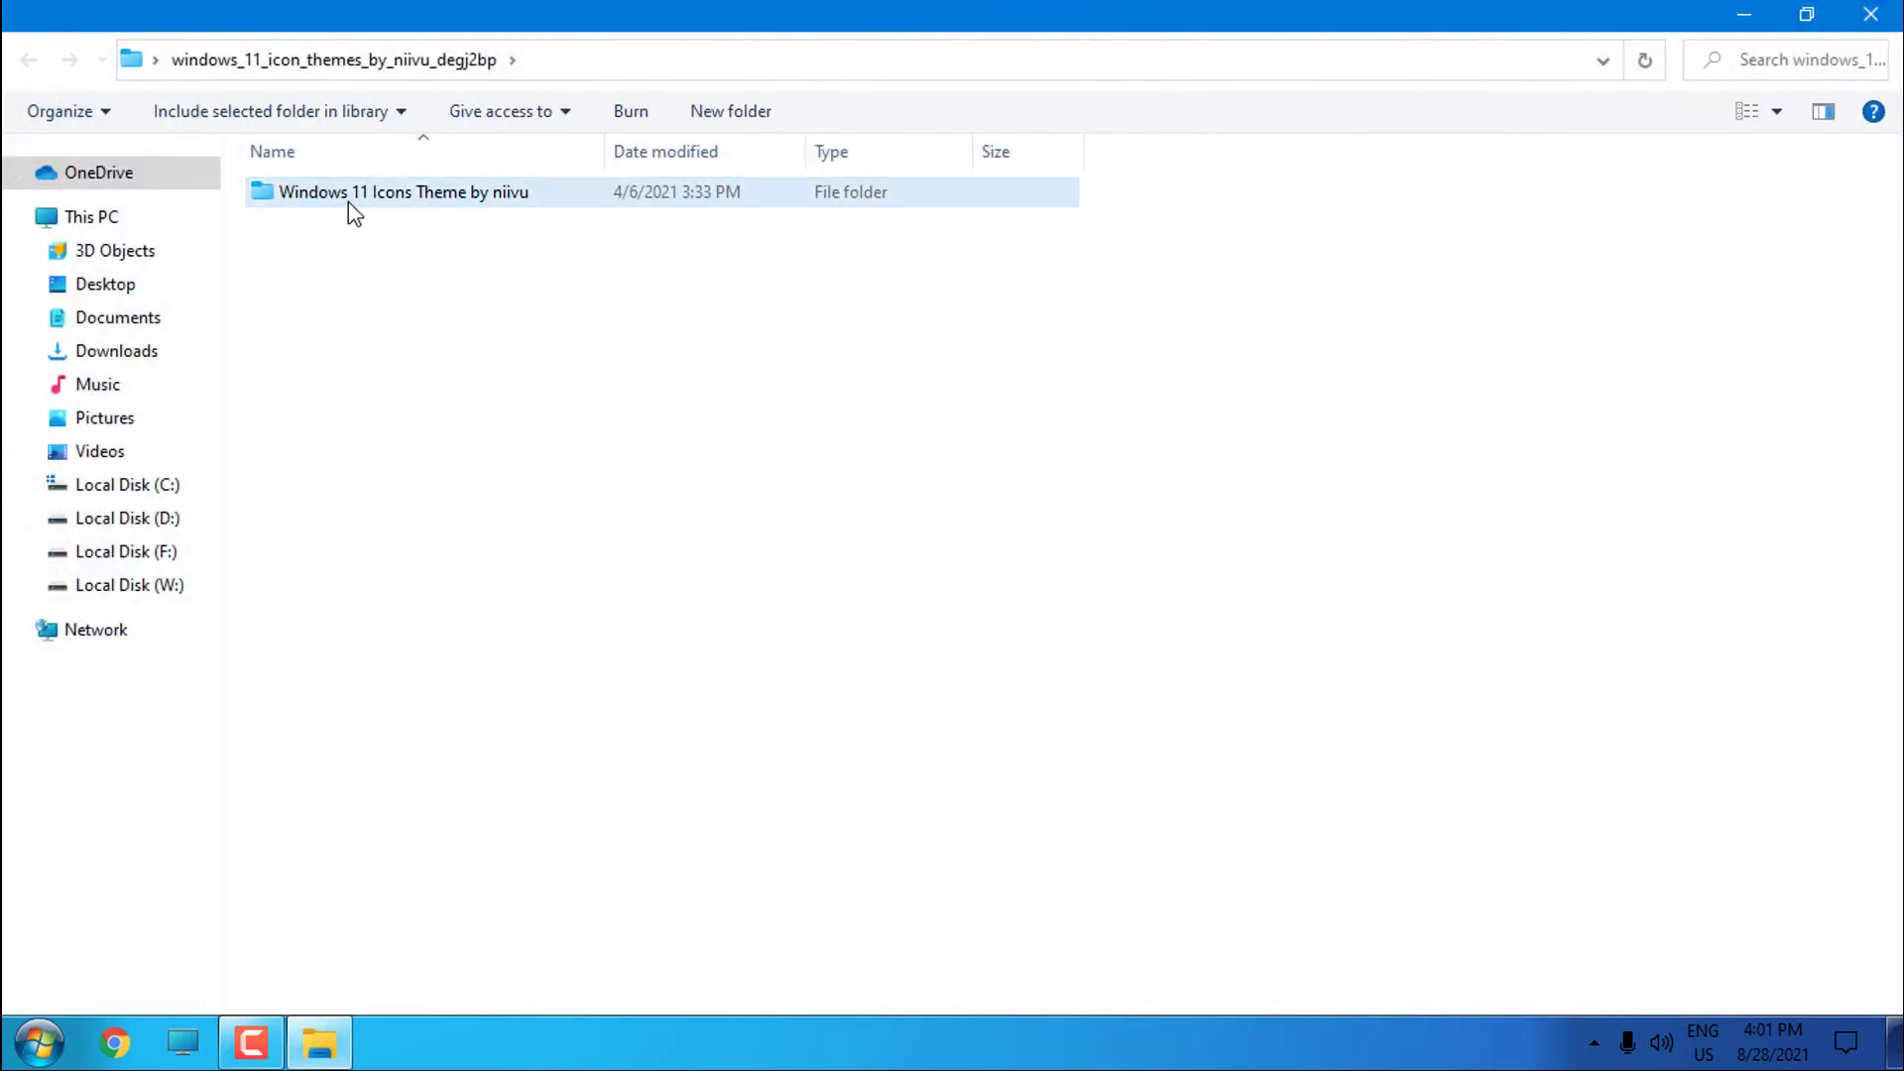
double_click(348, 199)
double_click(387, 229)
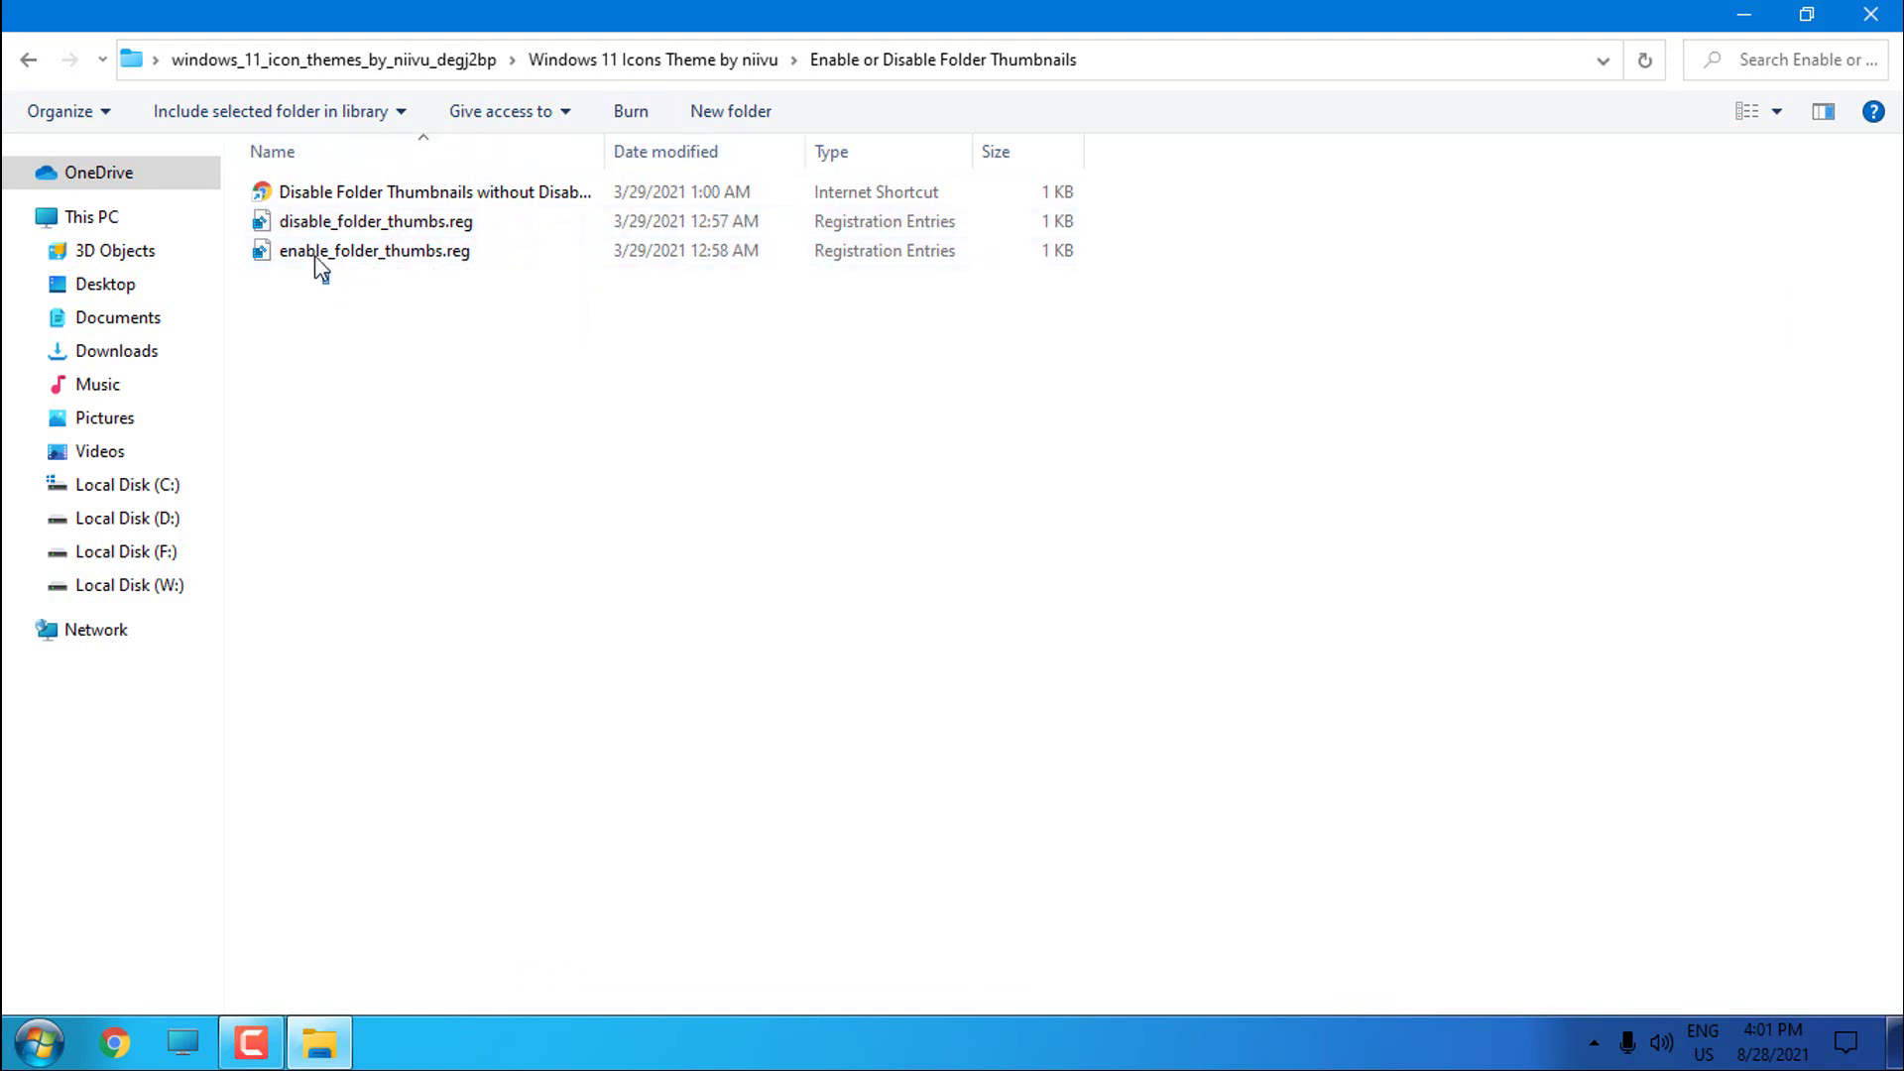
drag(318, 264, 526, 342)
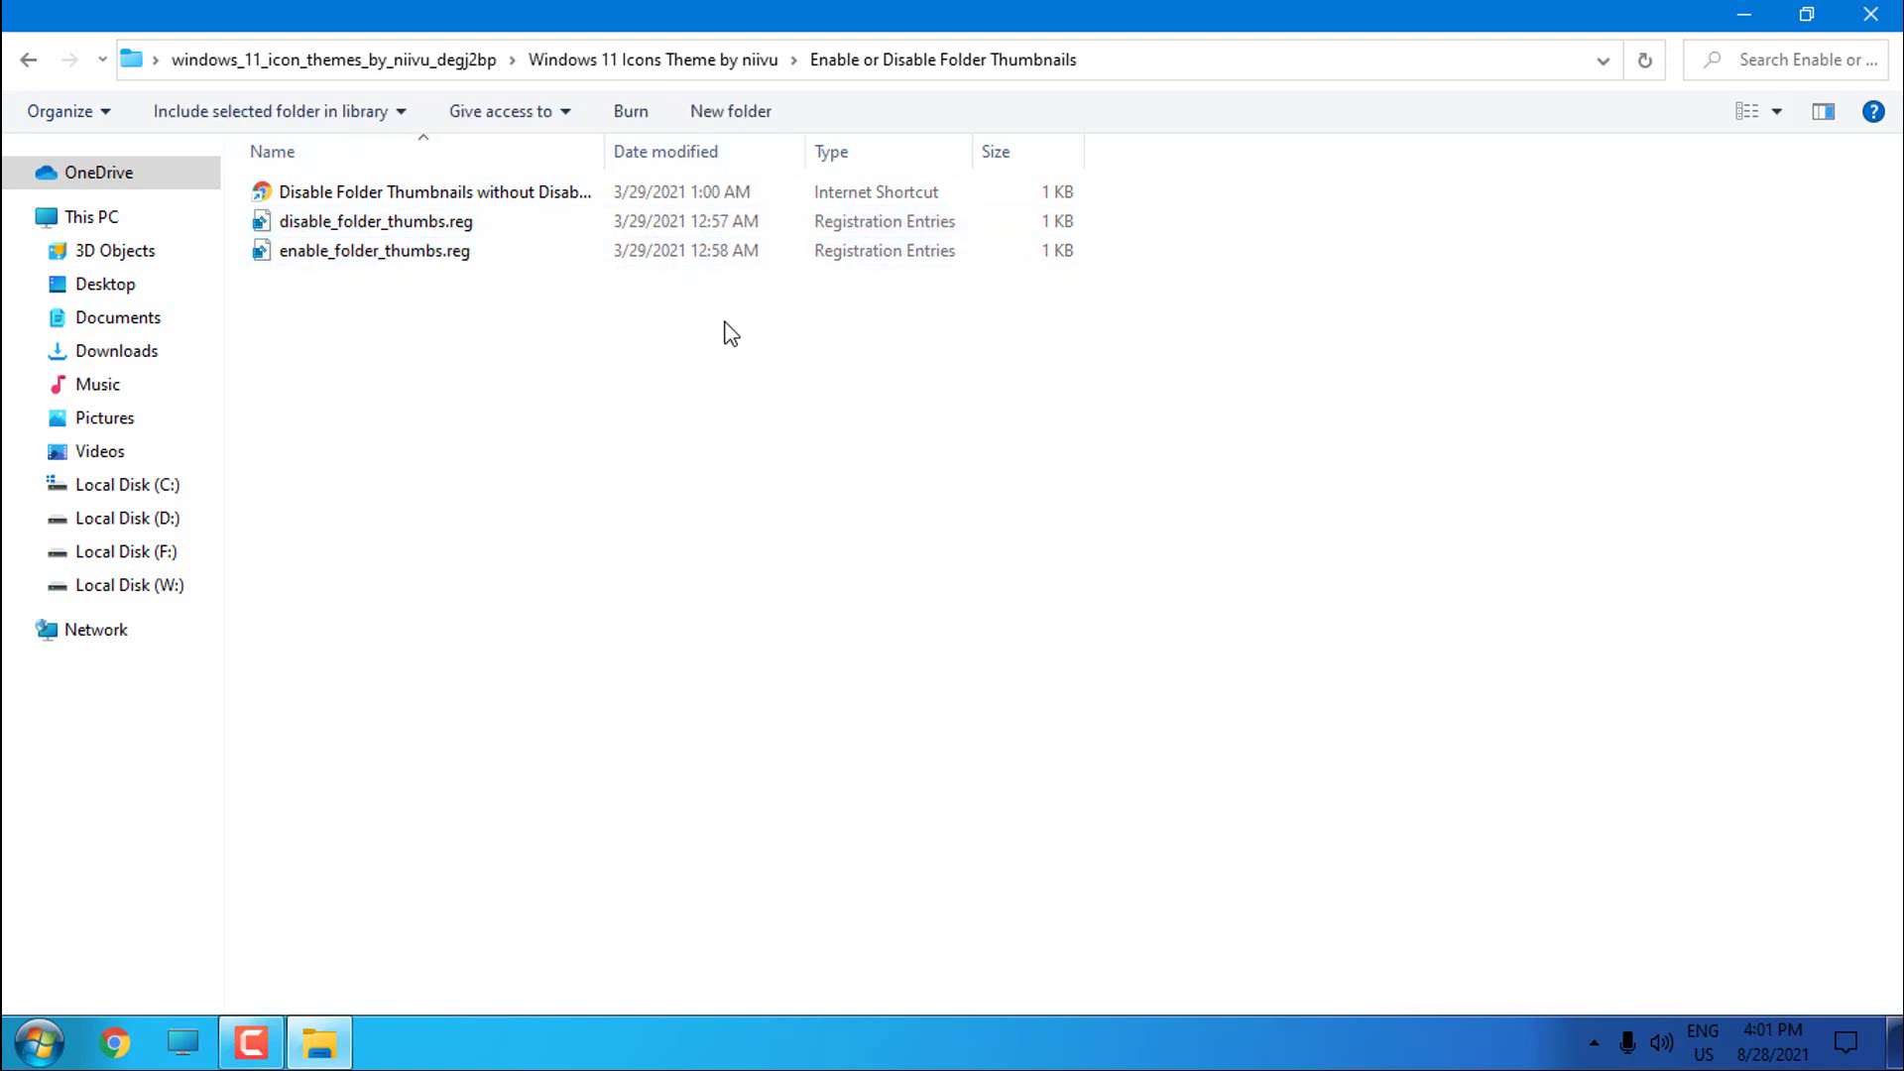
click(1871, 14)
Open Control Panel and show all its items as large icons
key(super)
click(520, 729)
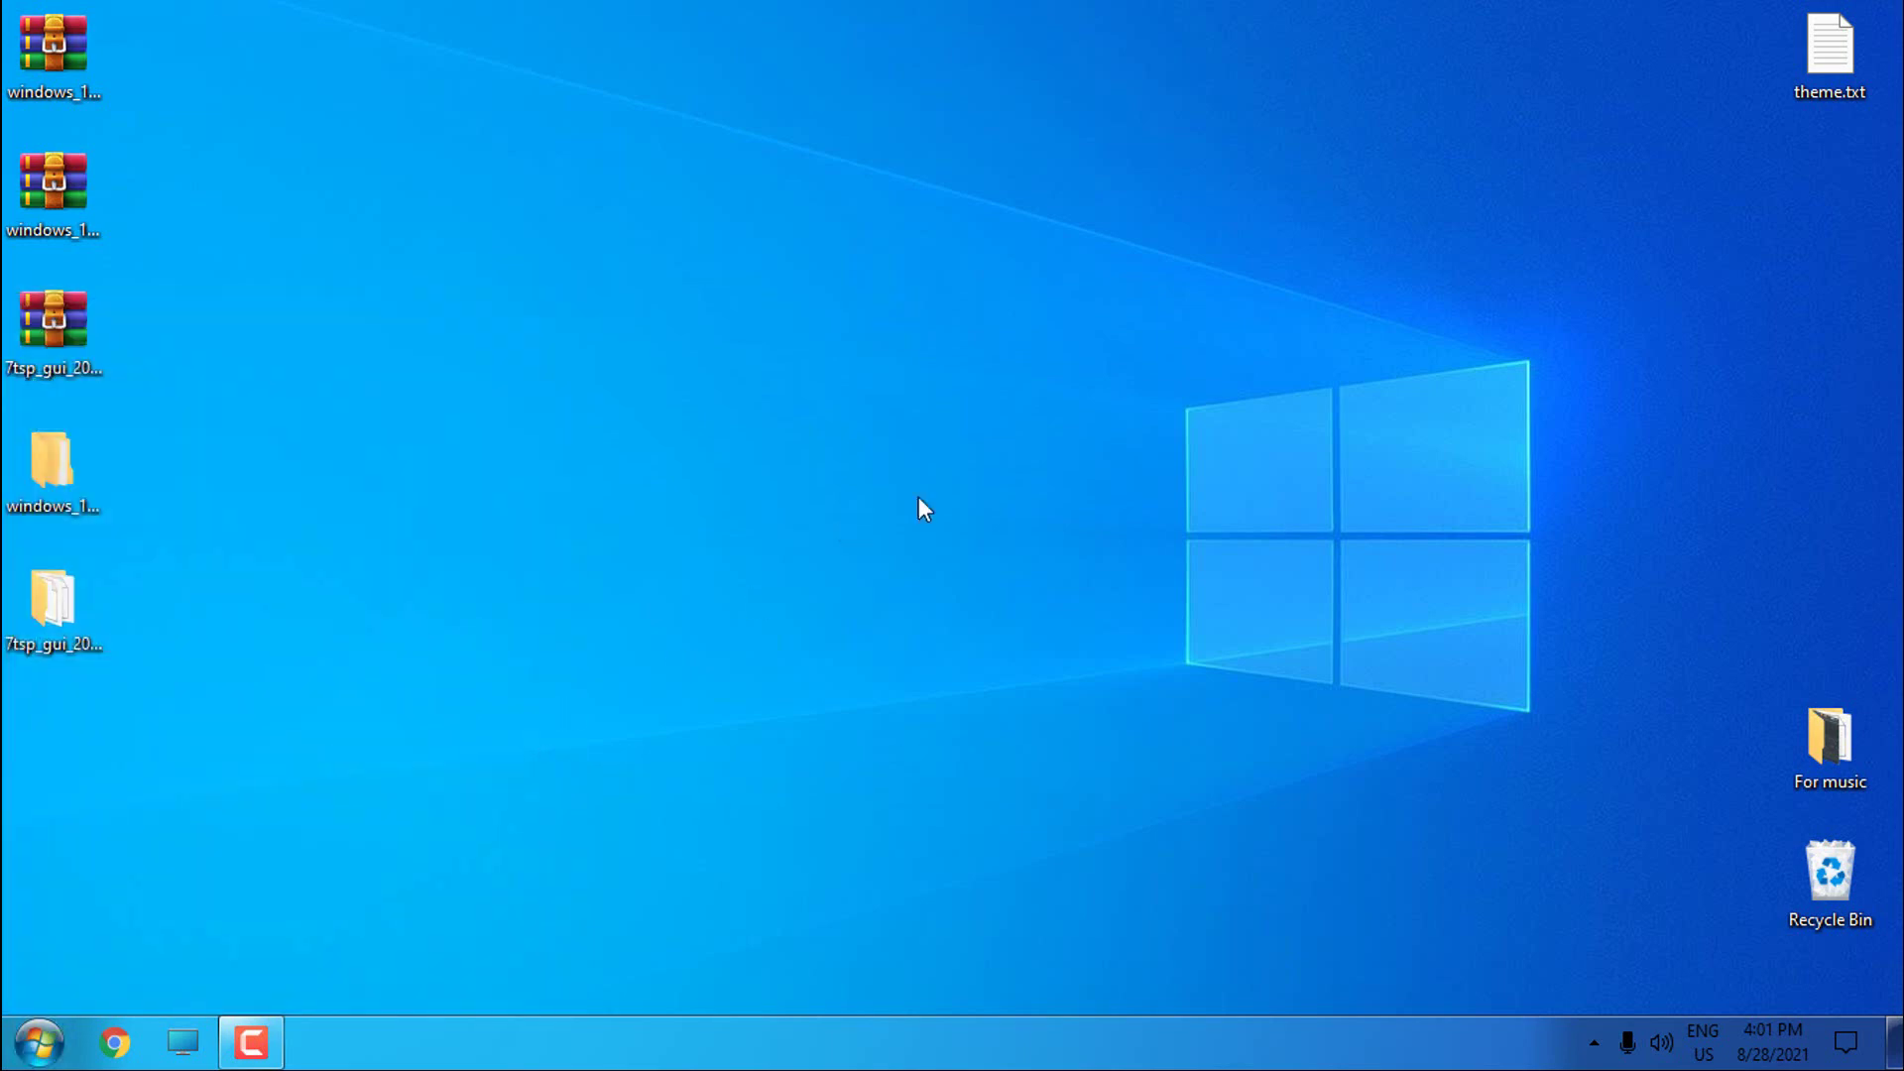
click(1729, 136)
click(1728, 176)
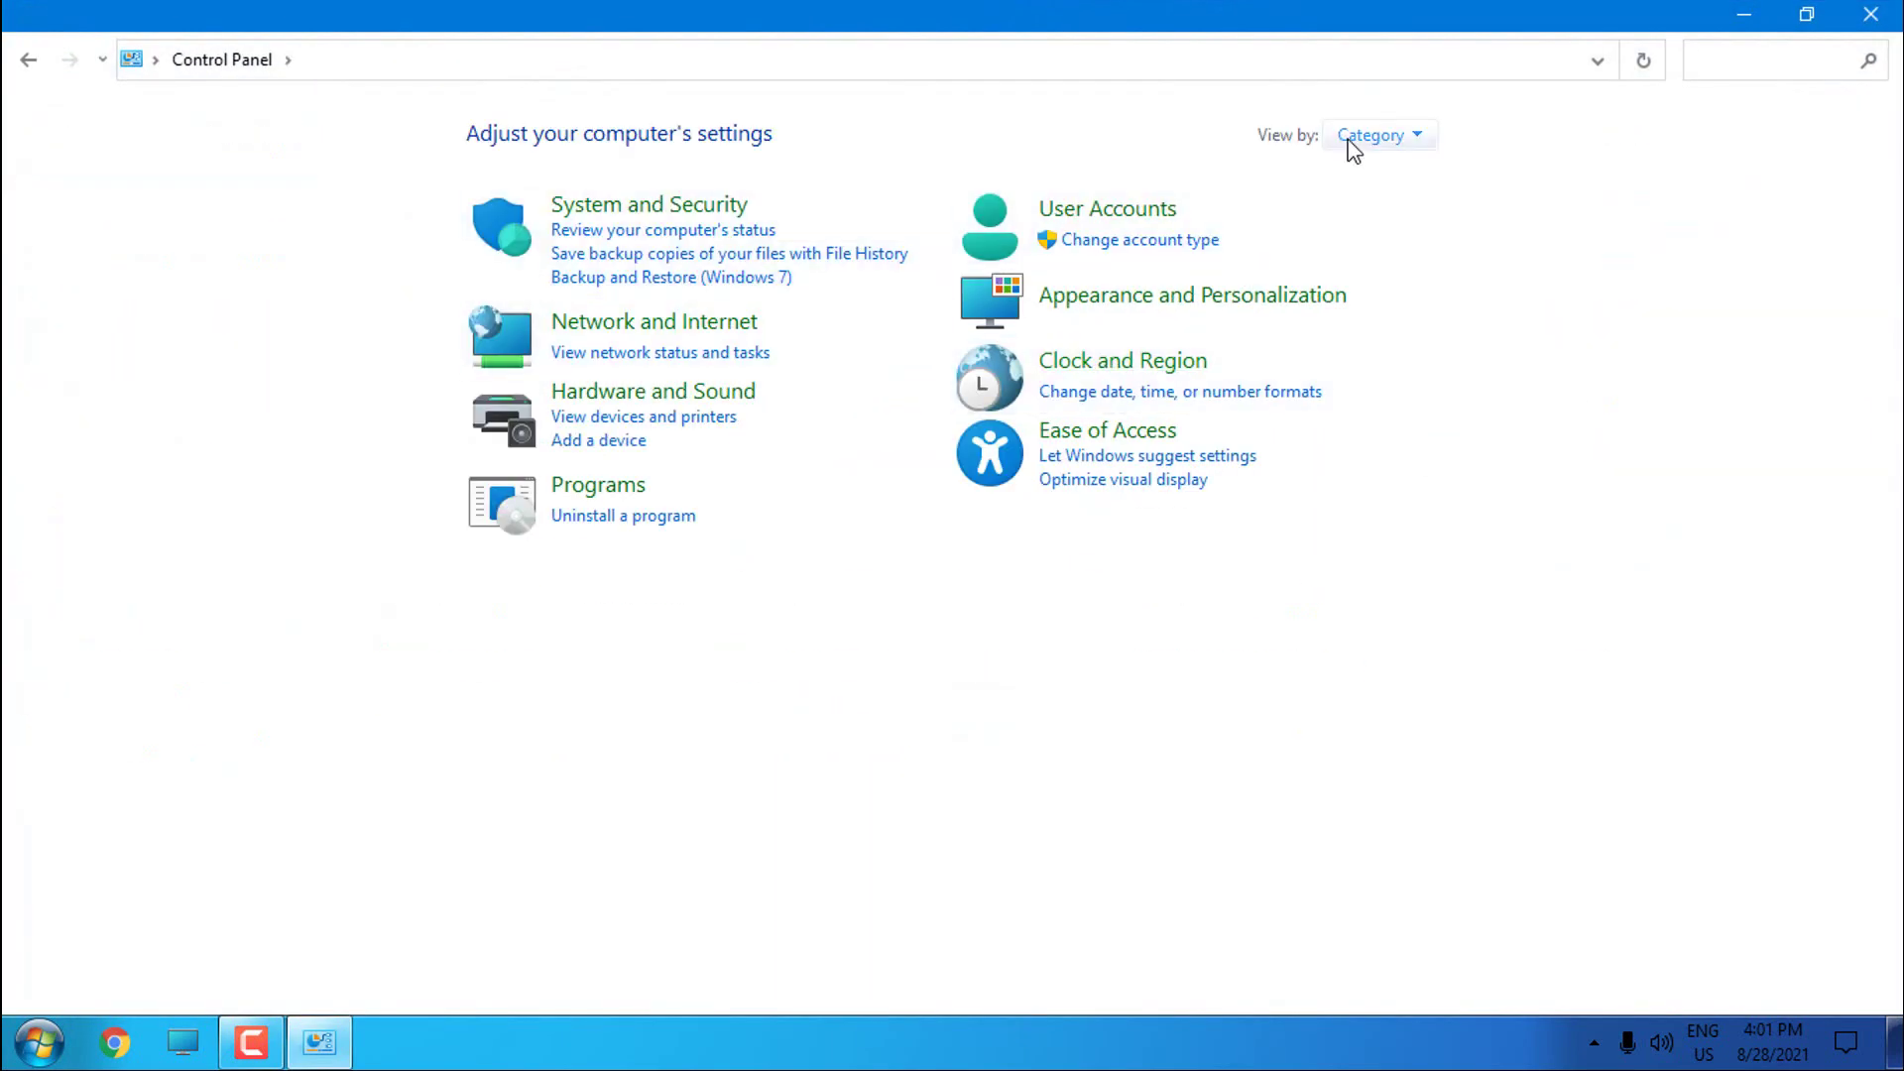
click(1373, 136)
click(1412, 213)
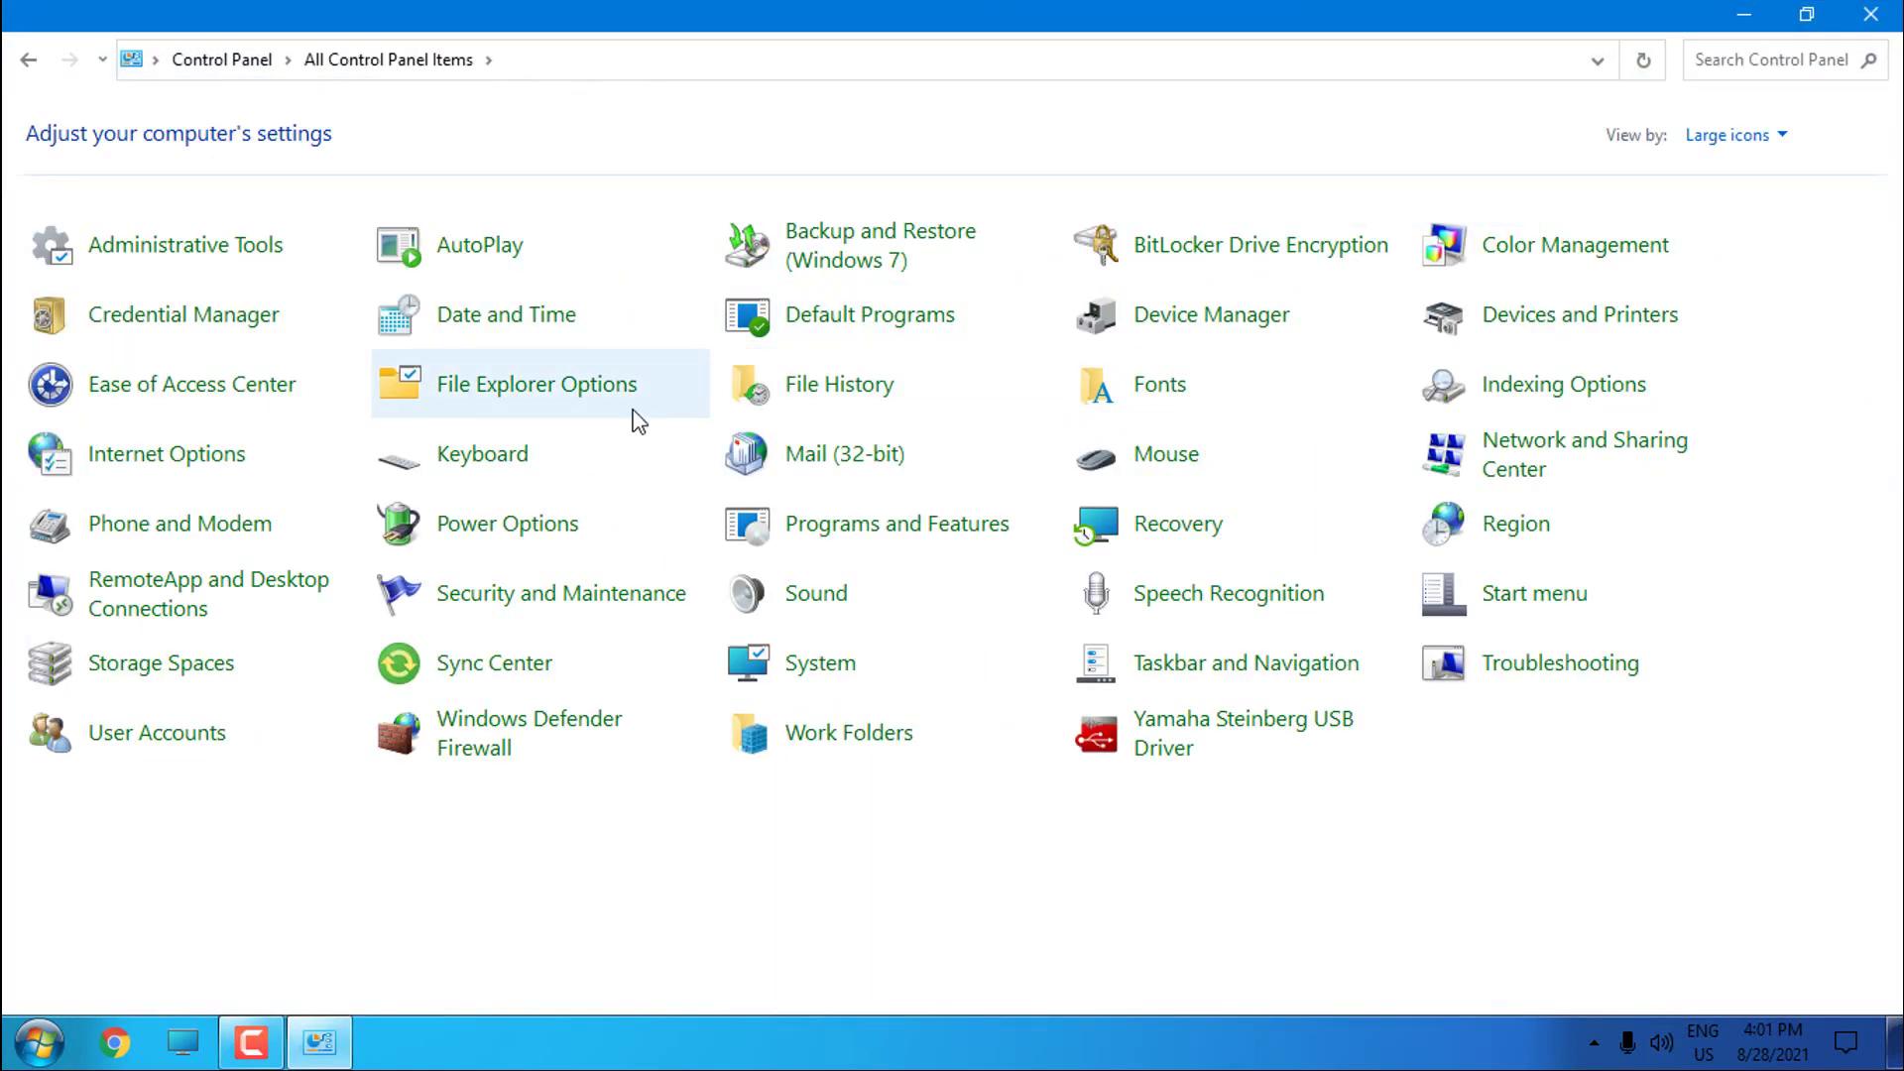
In File Explorer Options, enable Always show icons, never thumbnails, and accept the change
click(482, 389)
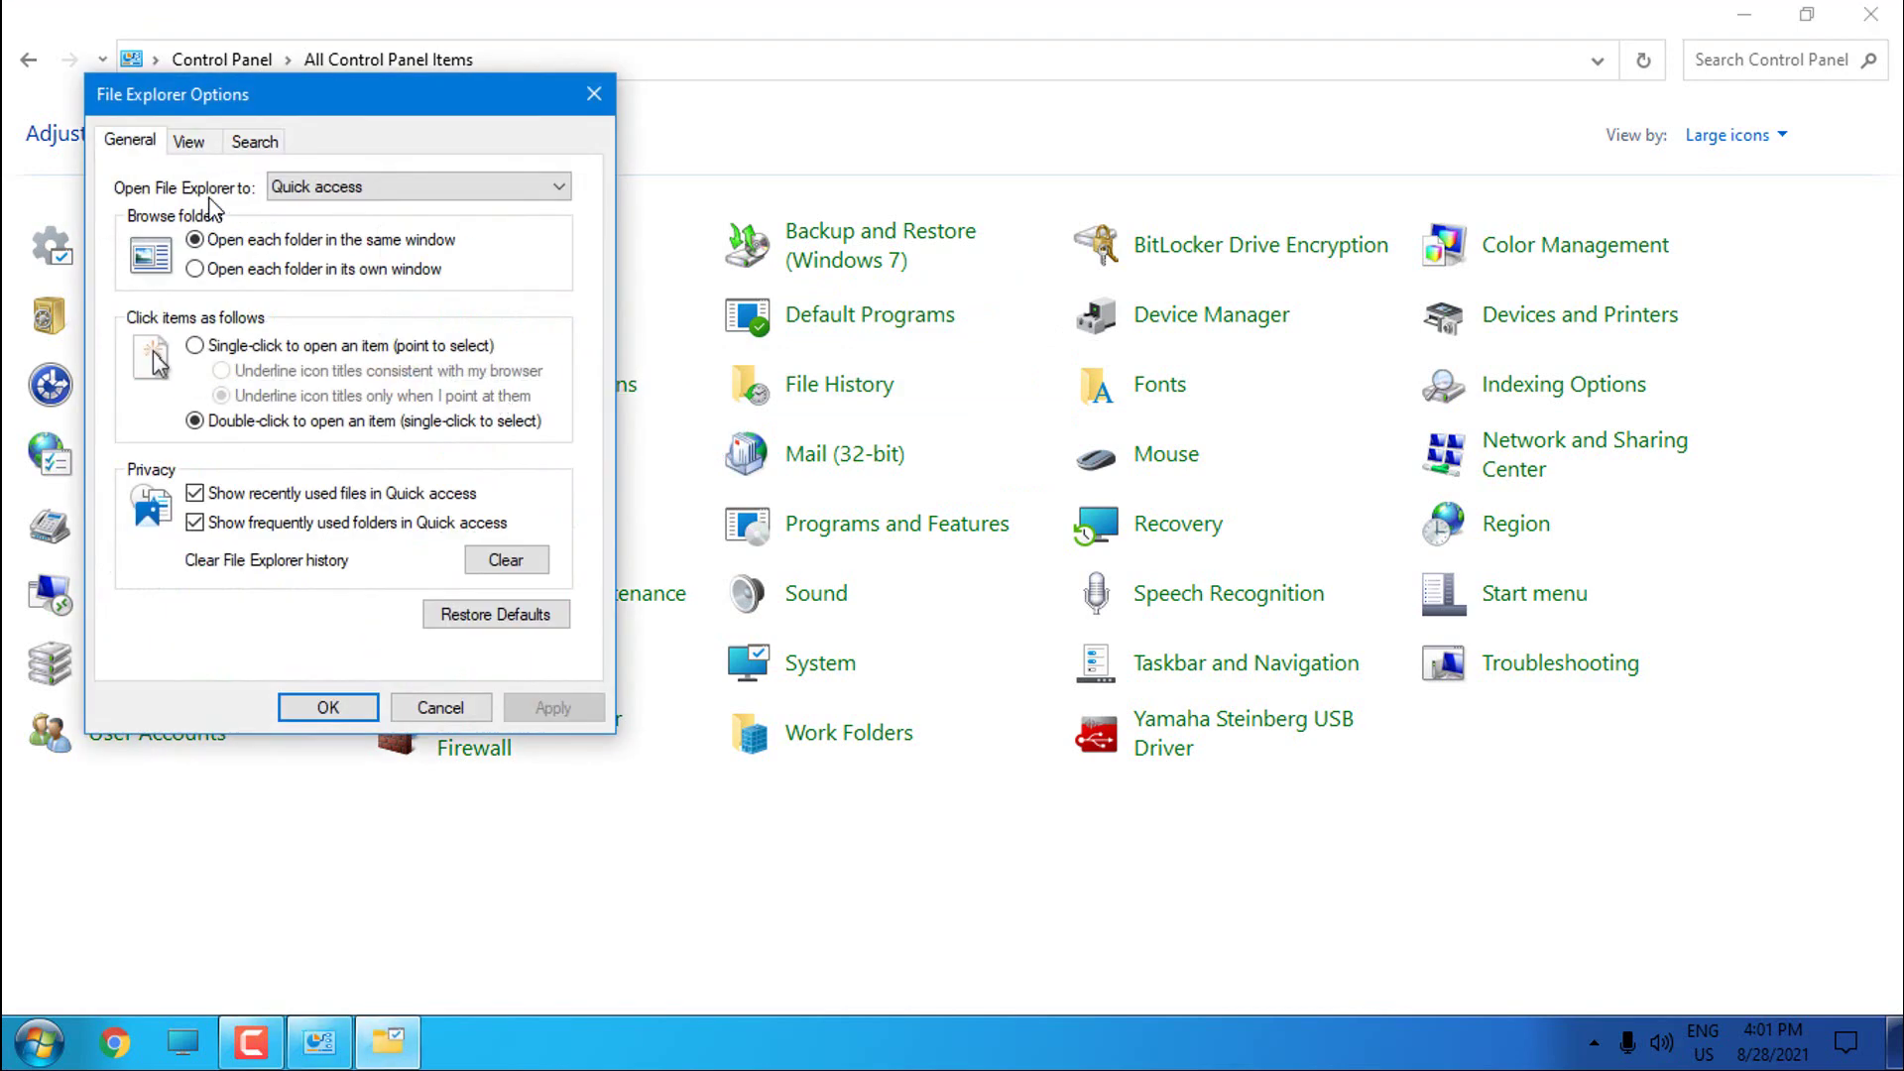
click(189, 141)
click(170, 375)
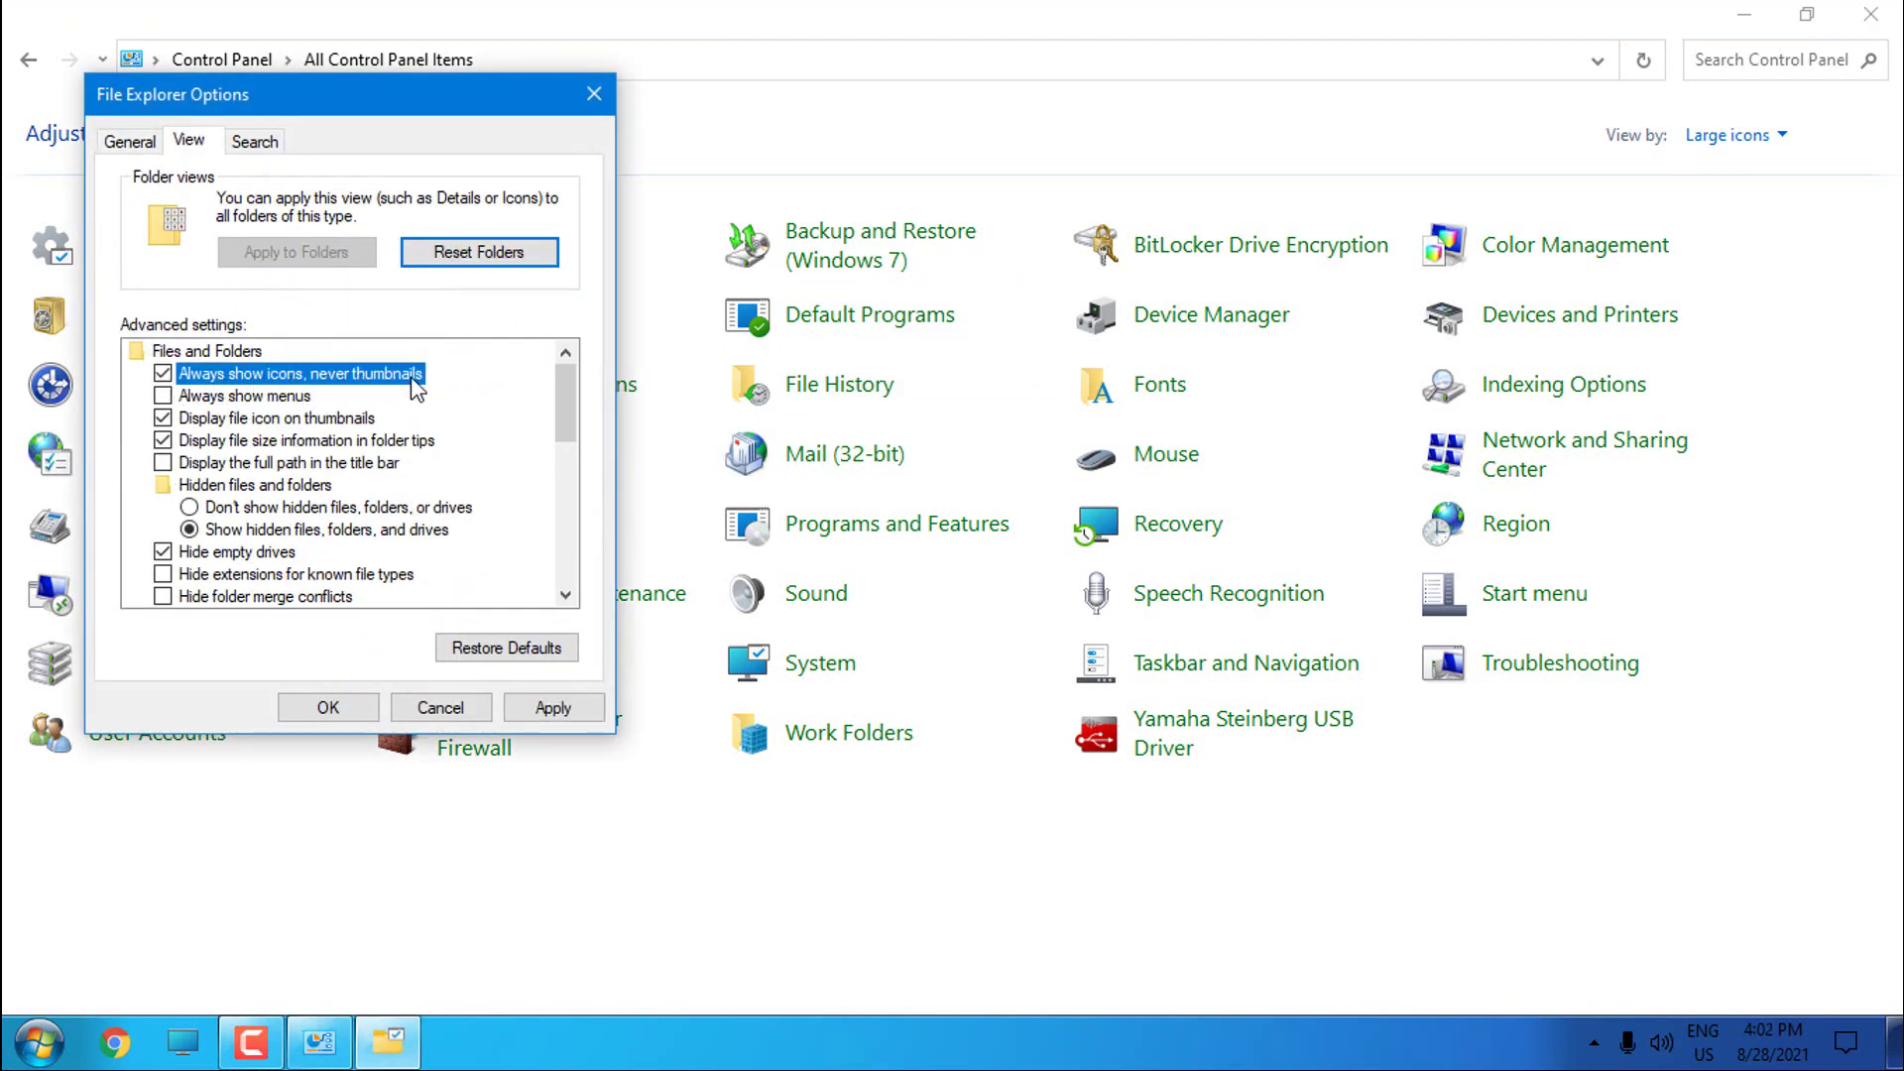
click(340, 705)
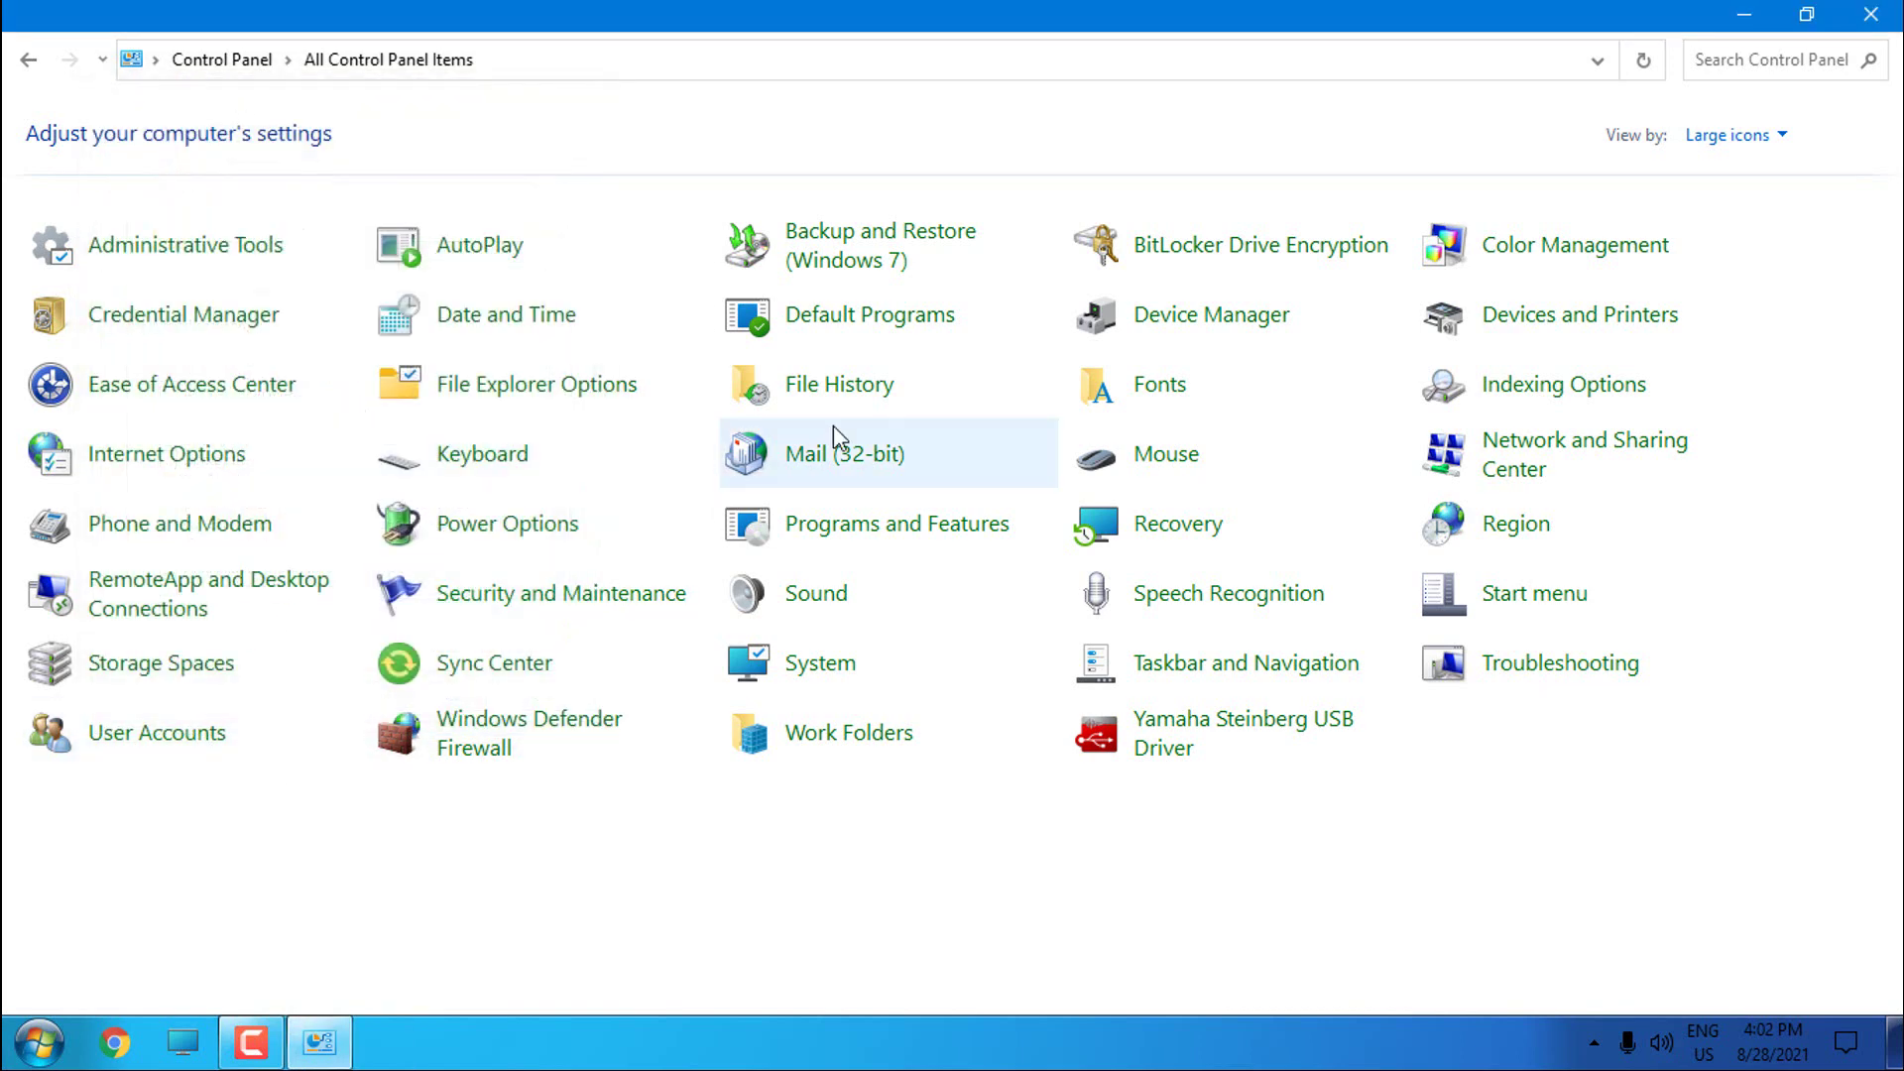
Switch Control Panel back to the Category view and close it
click(1721, 135)
click(1715, 167)
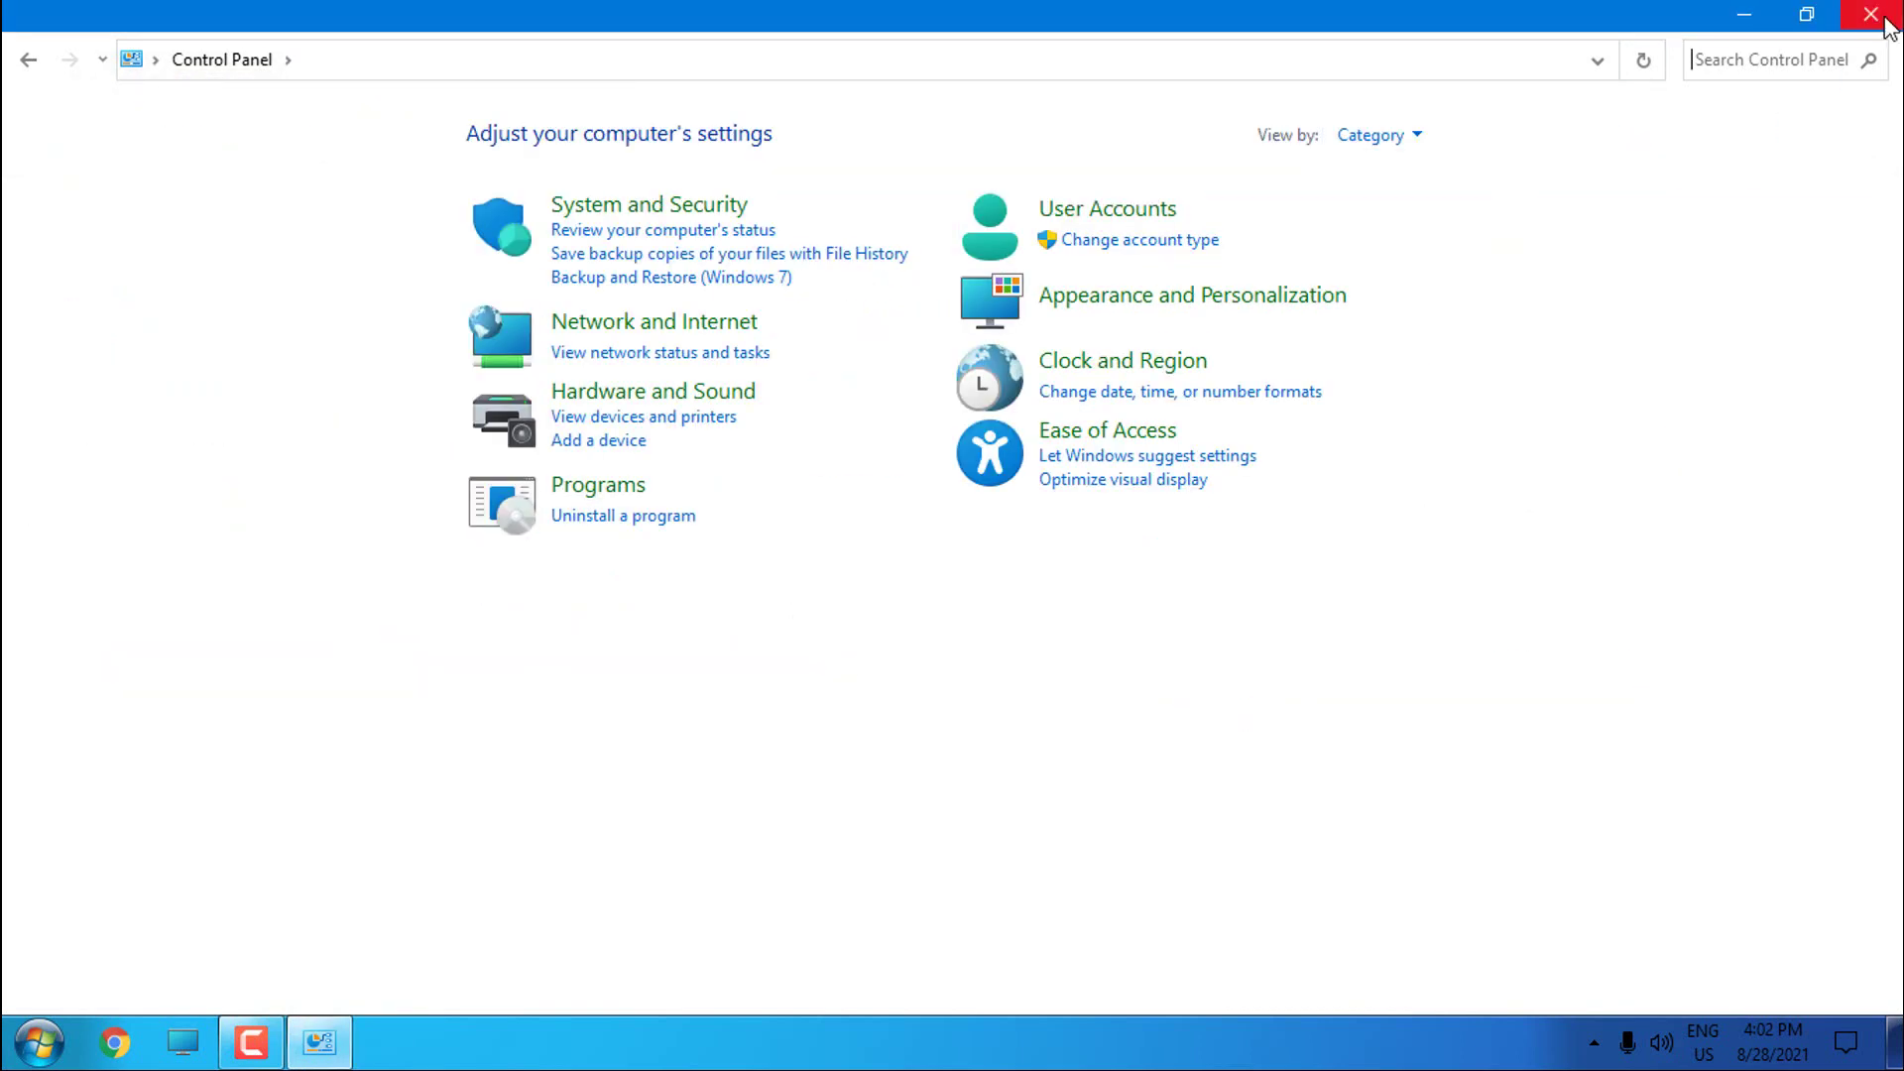
click(1884, 19)
Open Local Disk (C:) from This PC, examine its folder icons, and return to This PC
key(super+e)
click(324, 455)
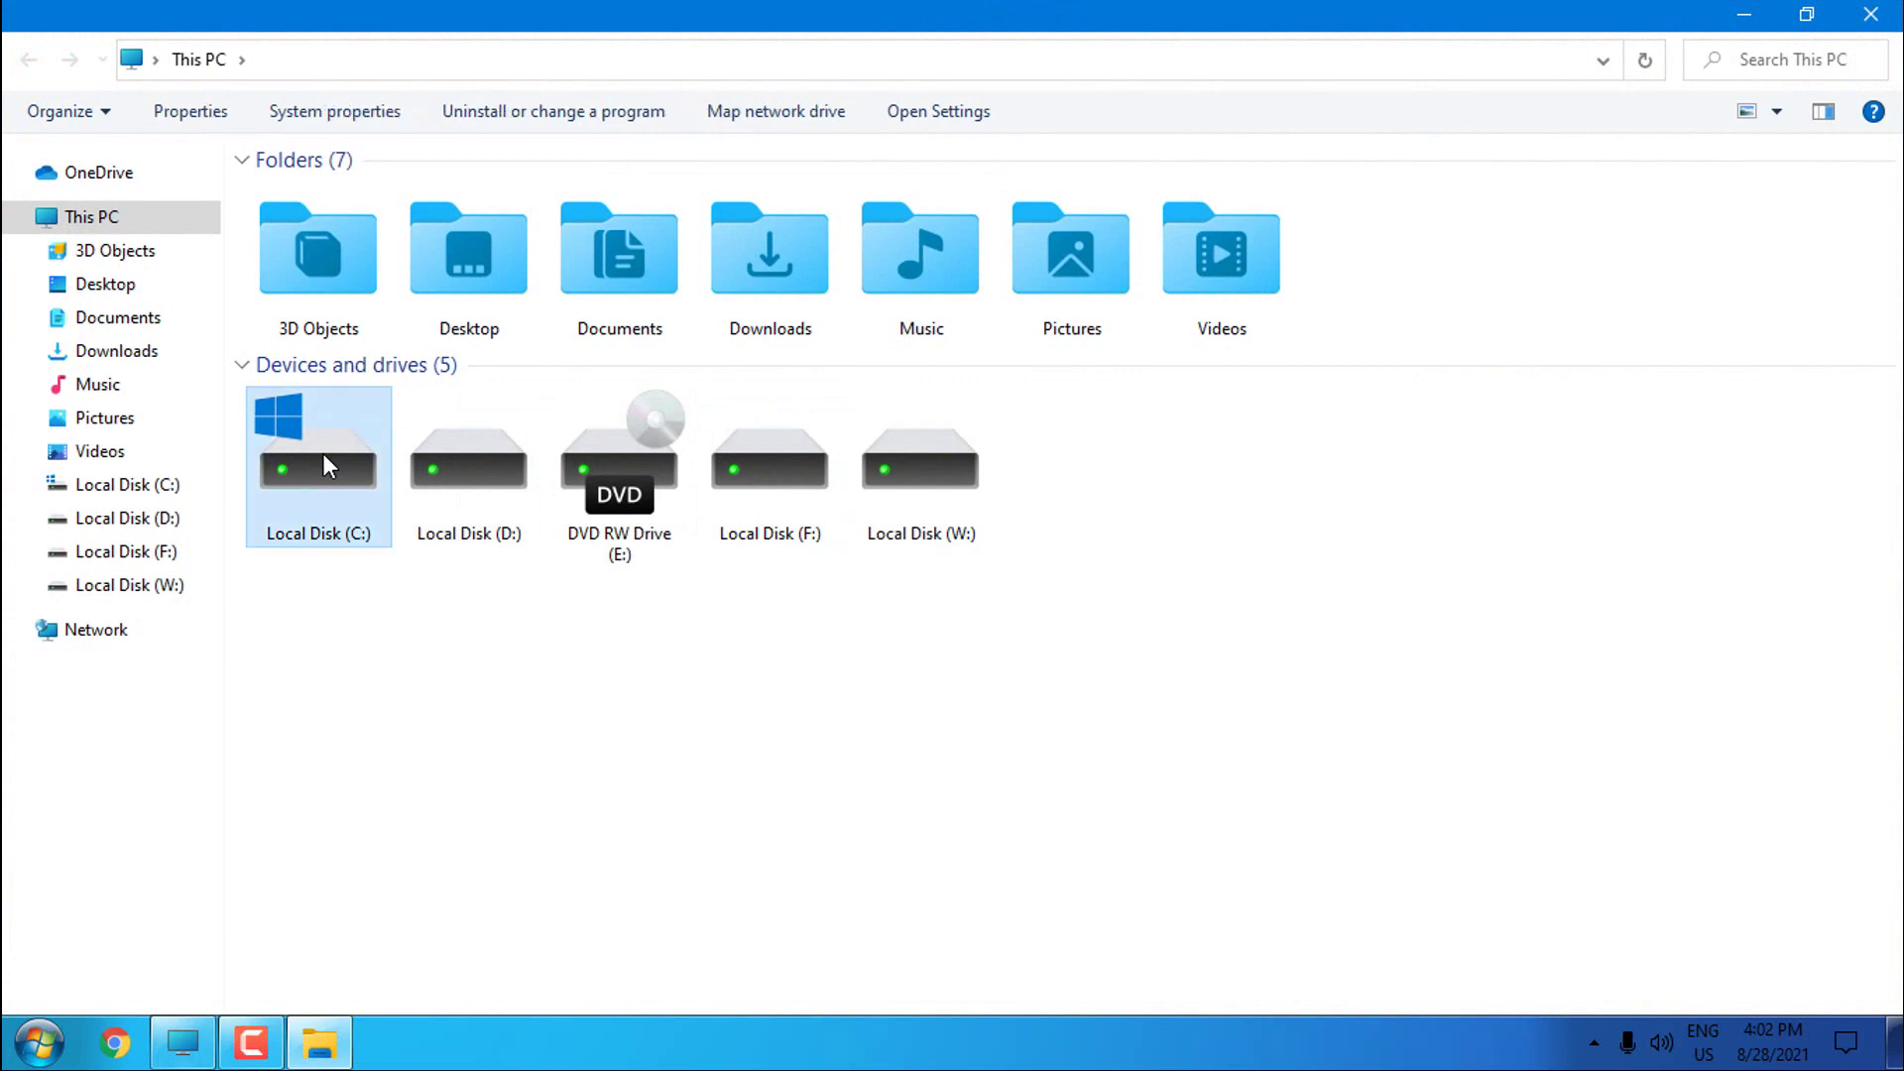
double_click(324, 454)
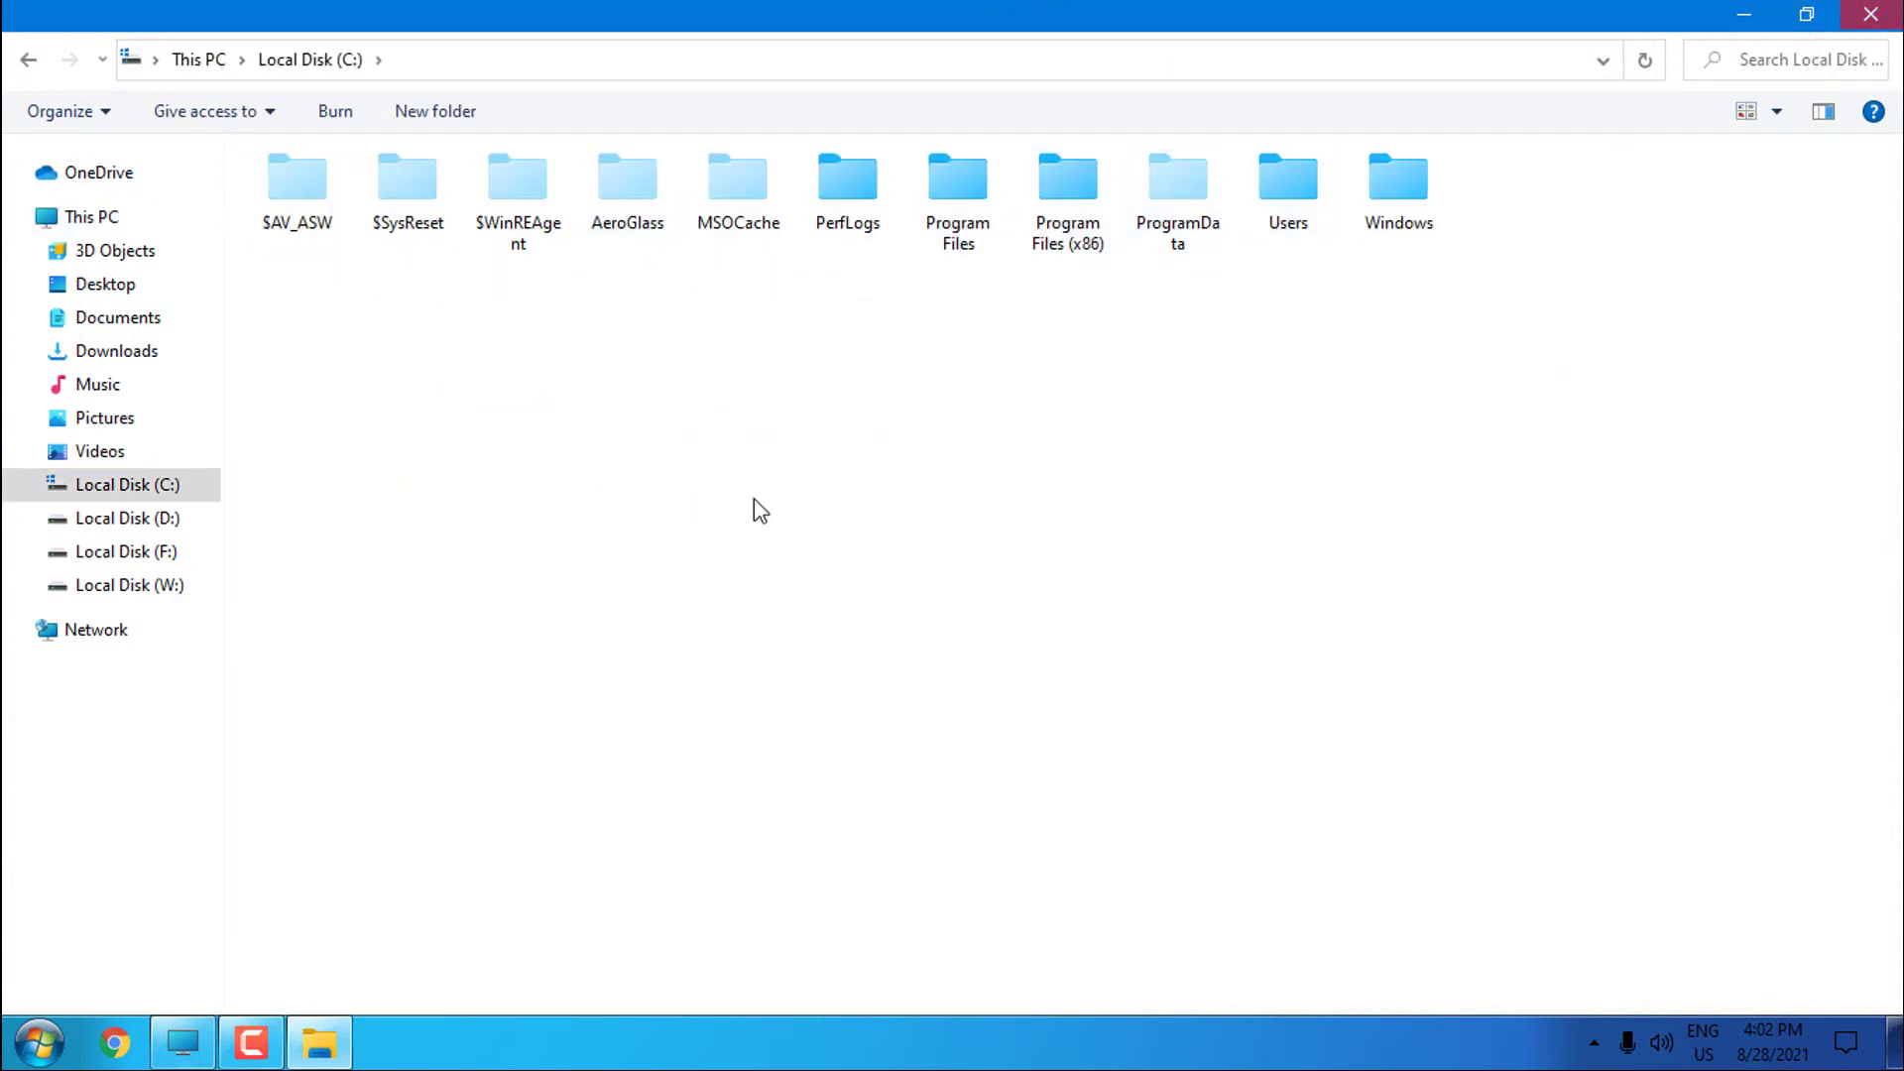
click(145, 485)
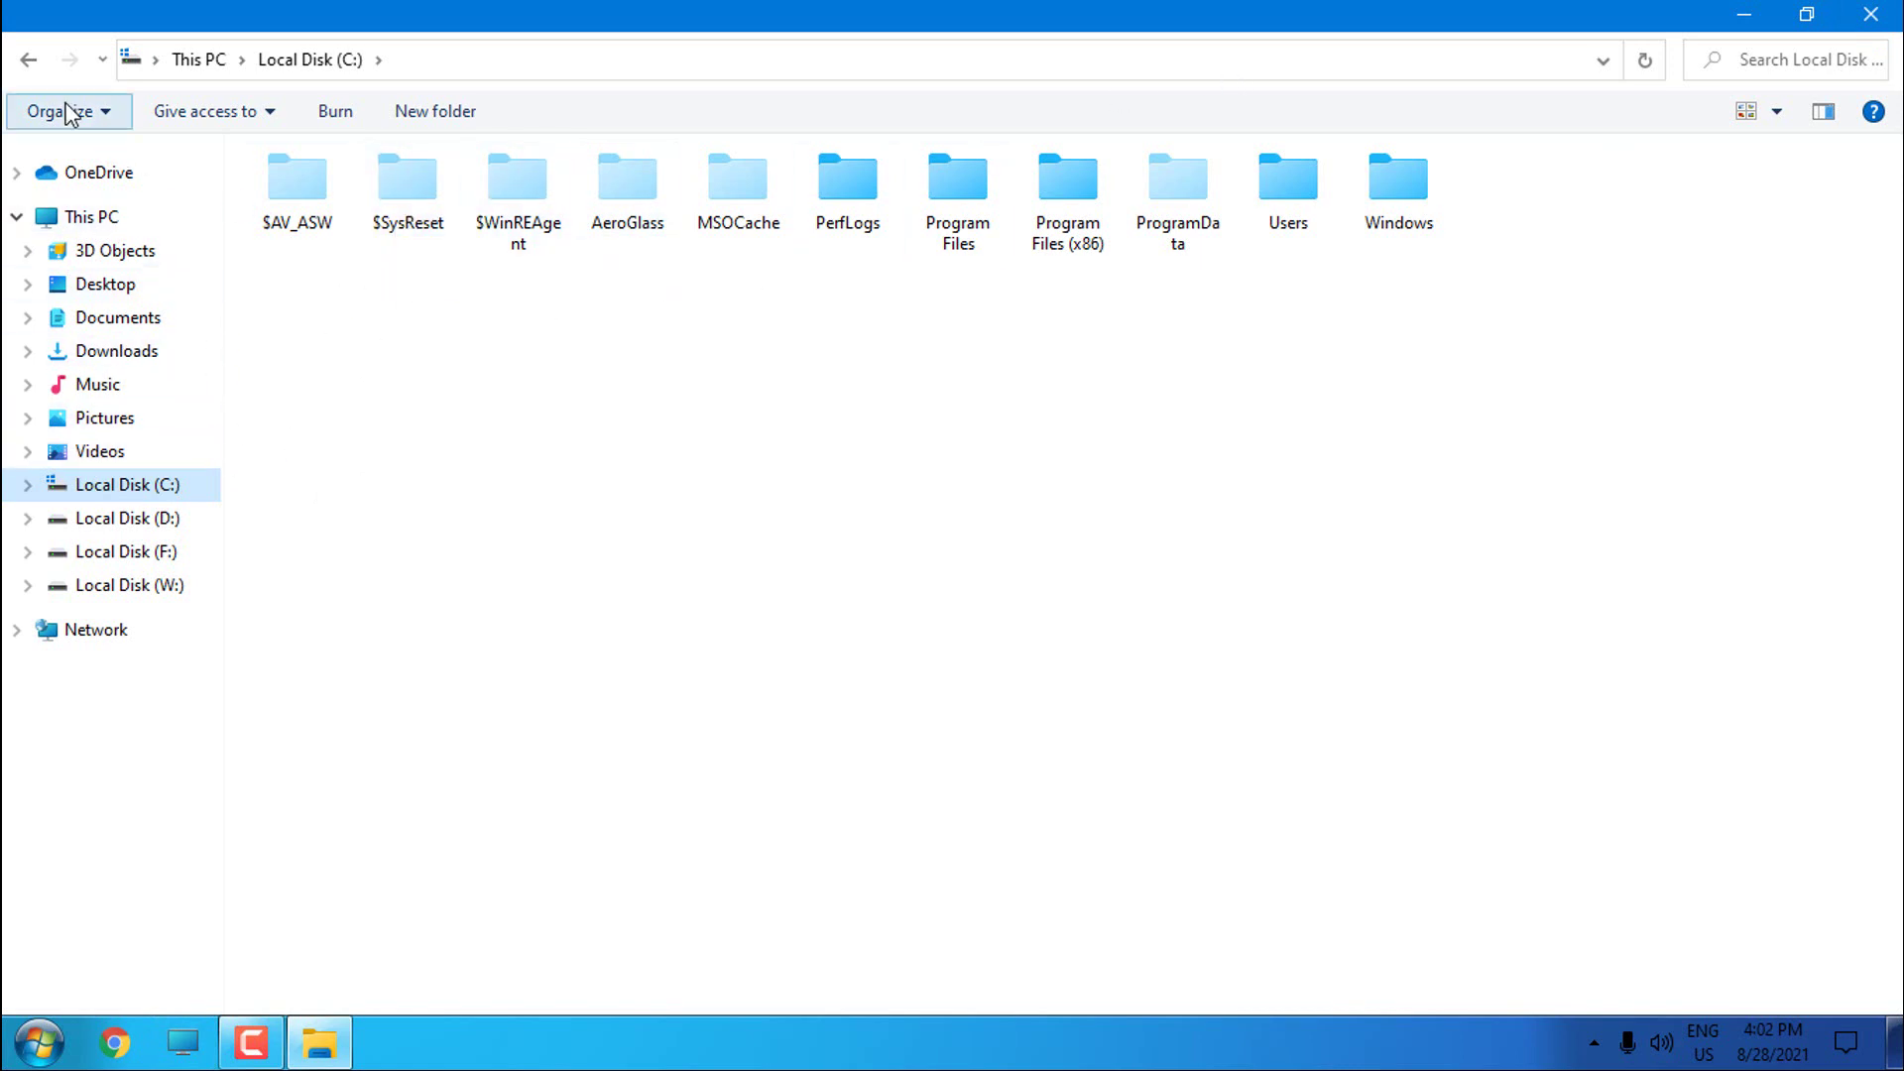
click(28, 61)
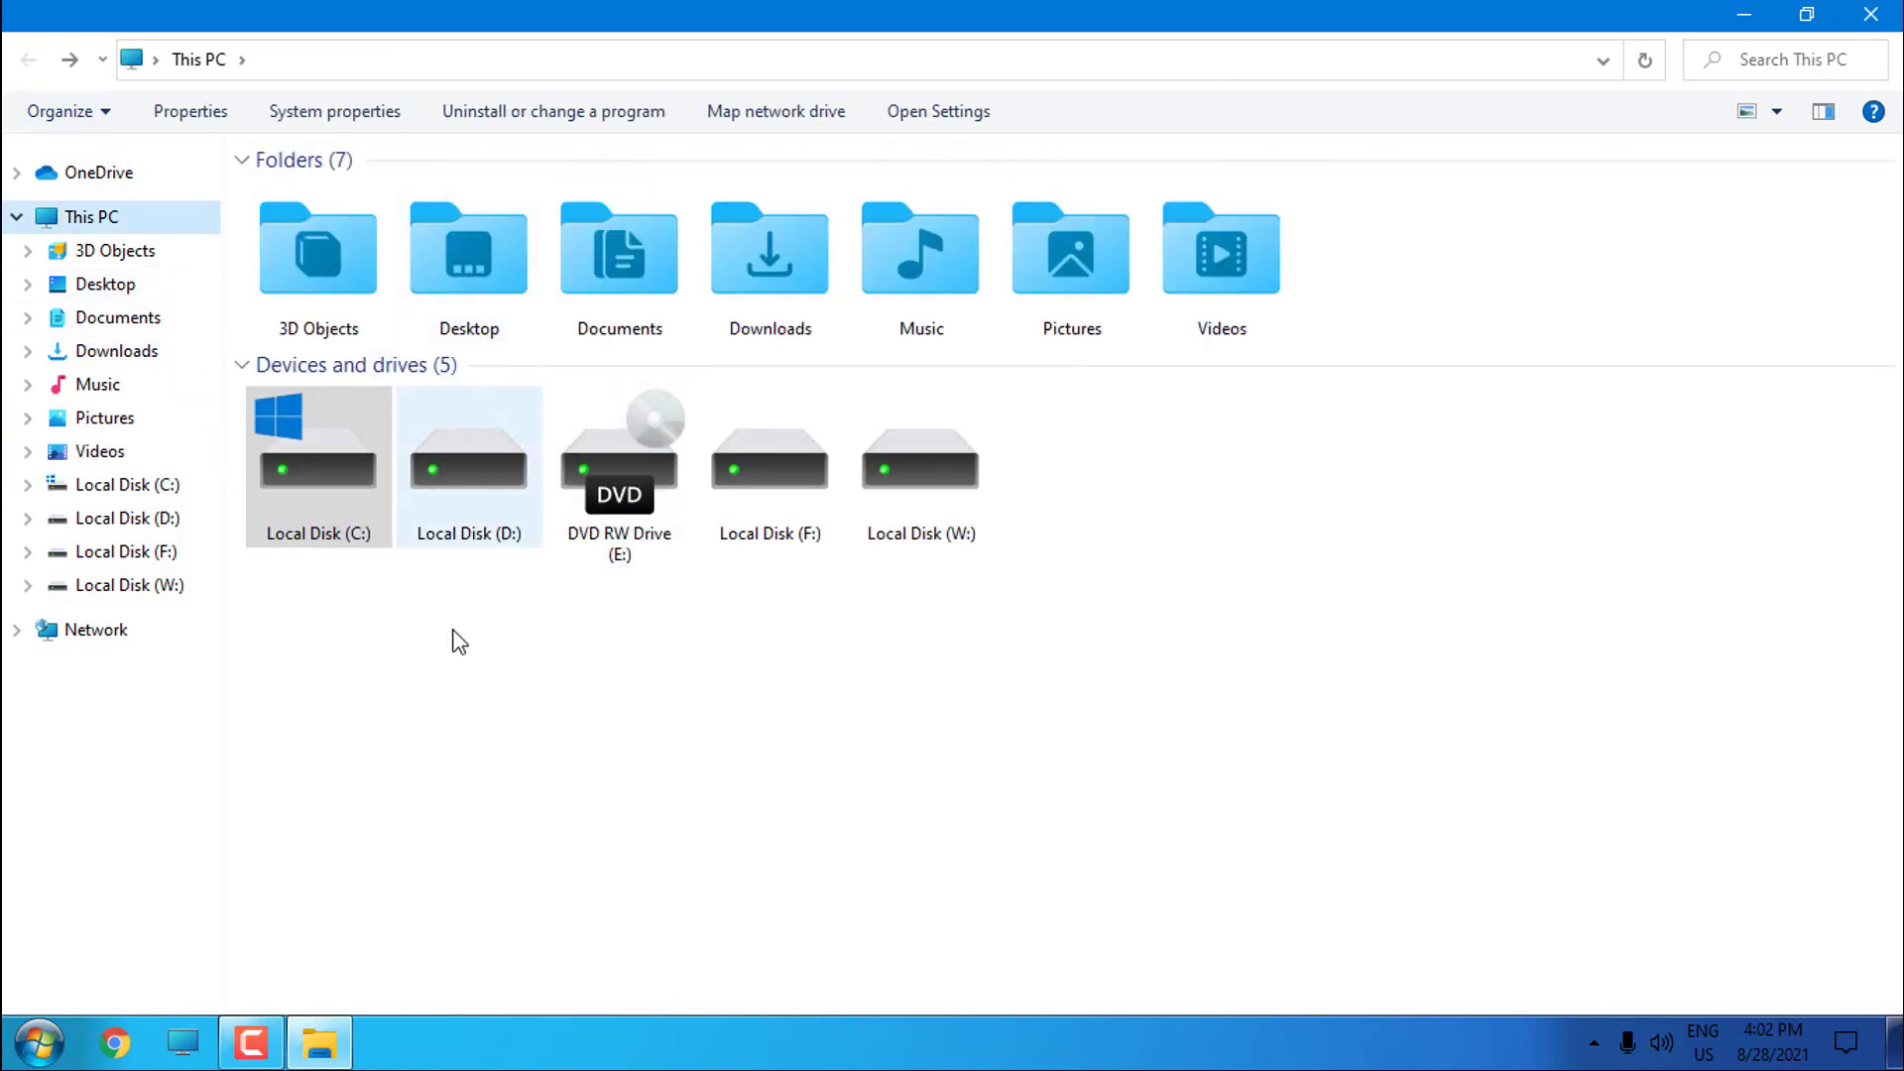
drag(316, 670, 1071, 774)
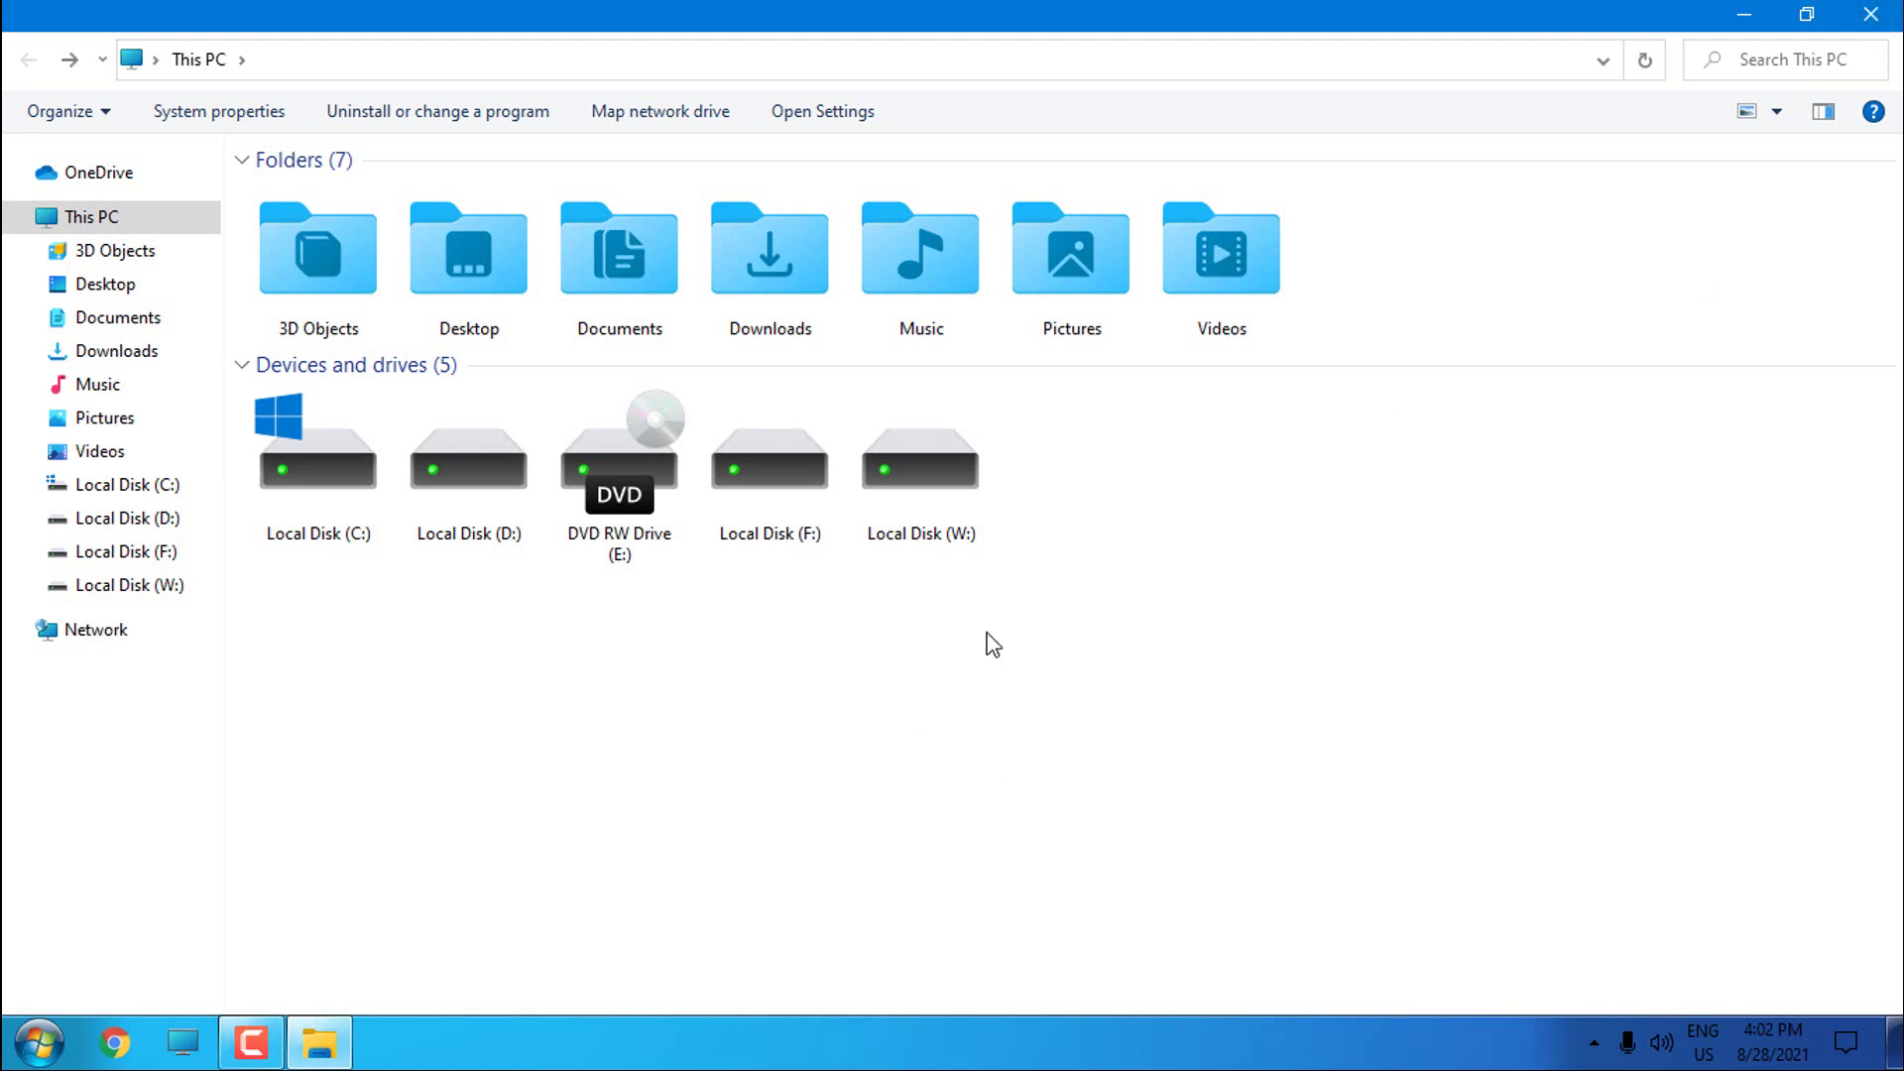
drag(1336, 751, 796, 783)
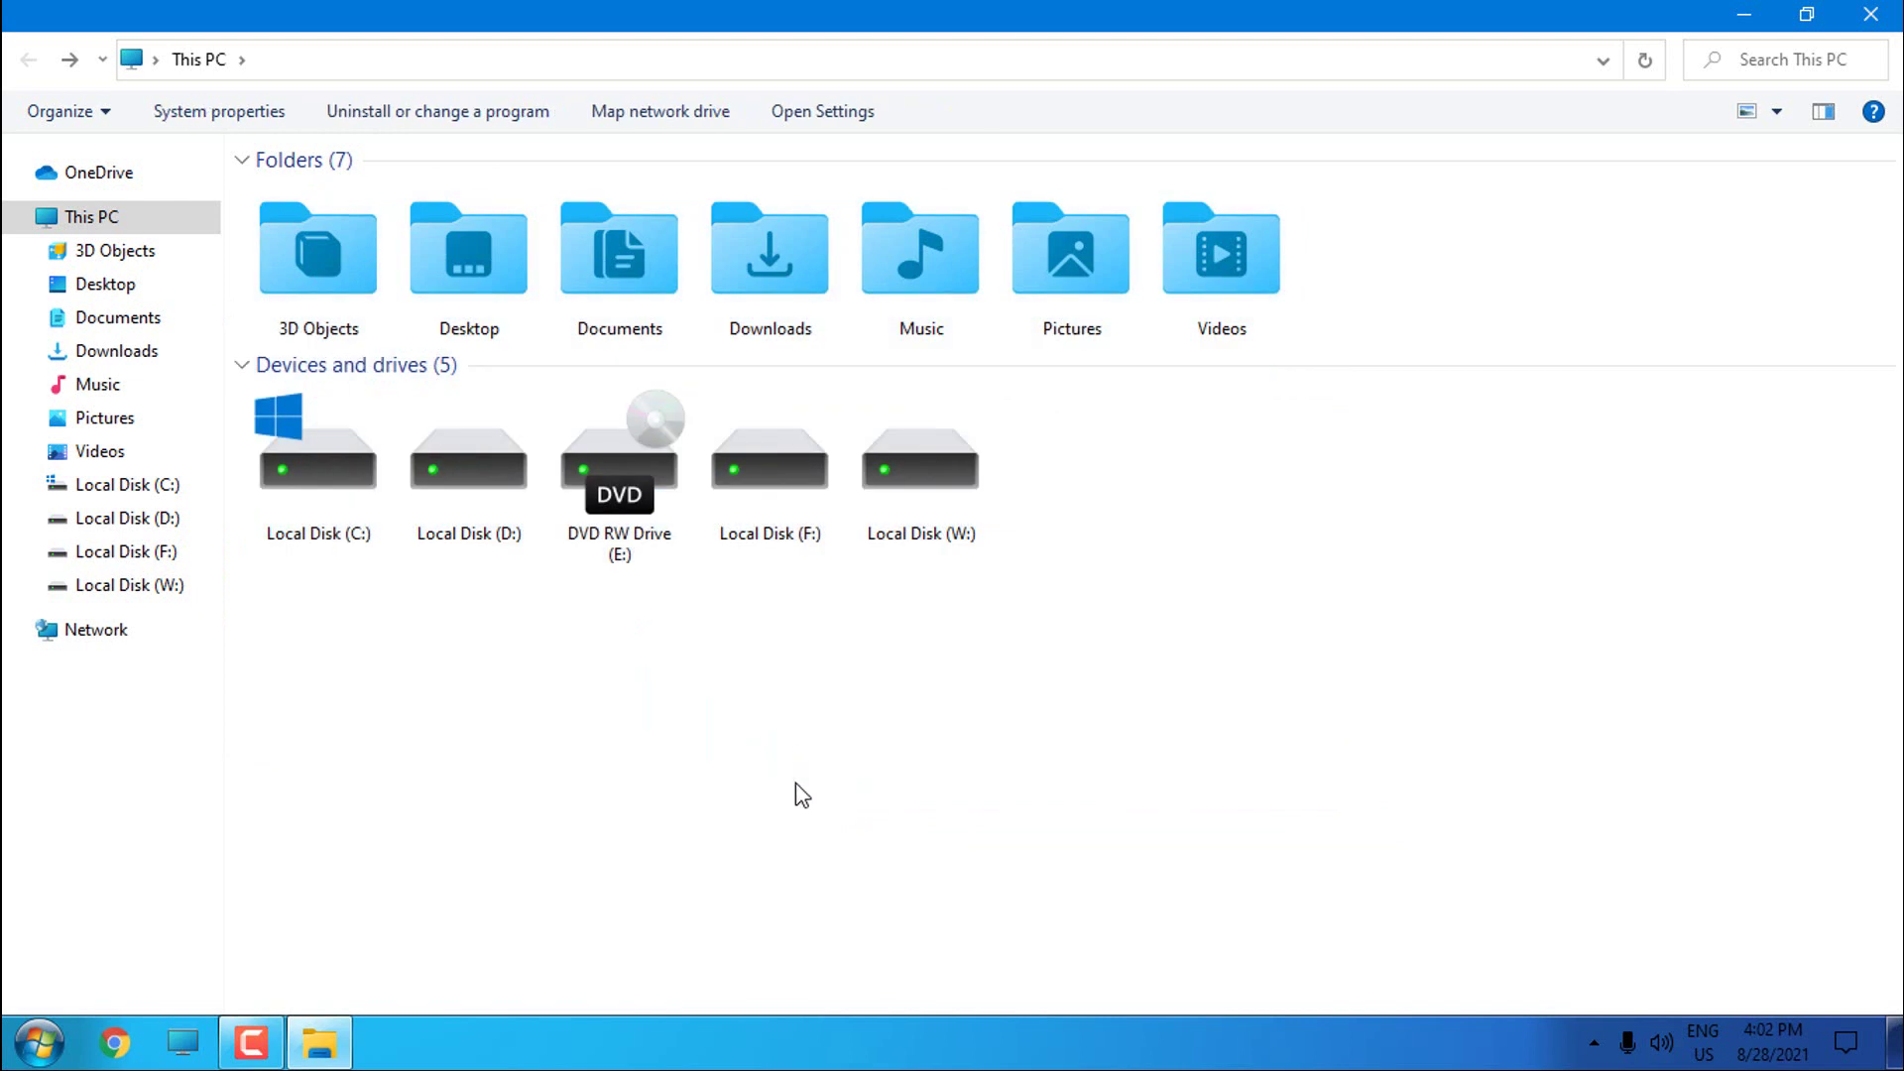
Close This PC and extract windows_11_for_windows_10_by_niivu_dellvsn.zip on the desktop into a folder of the same name
click(1870, 14)
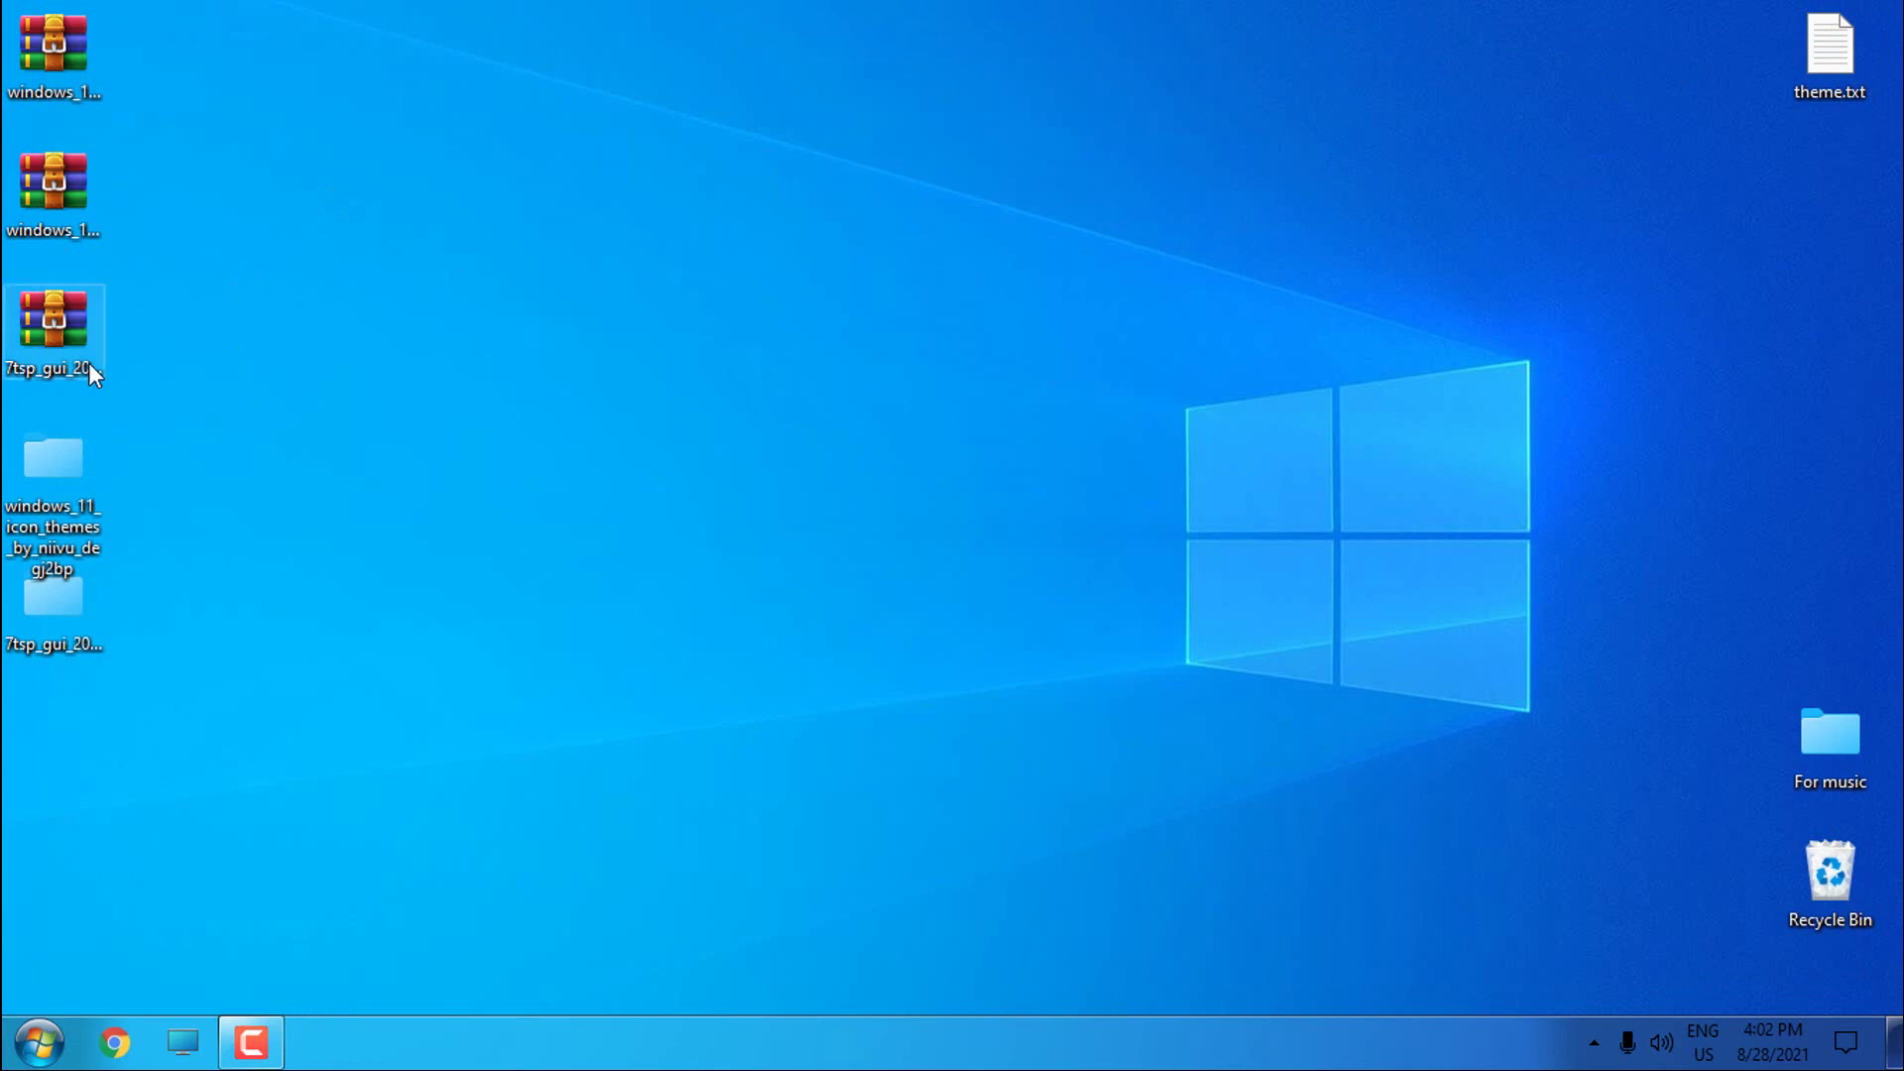
click(67, 203)
click(30, 57)
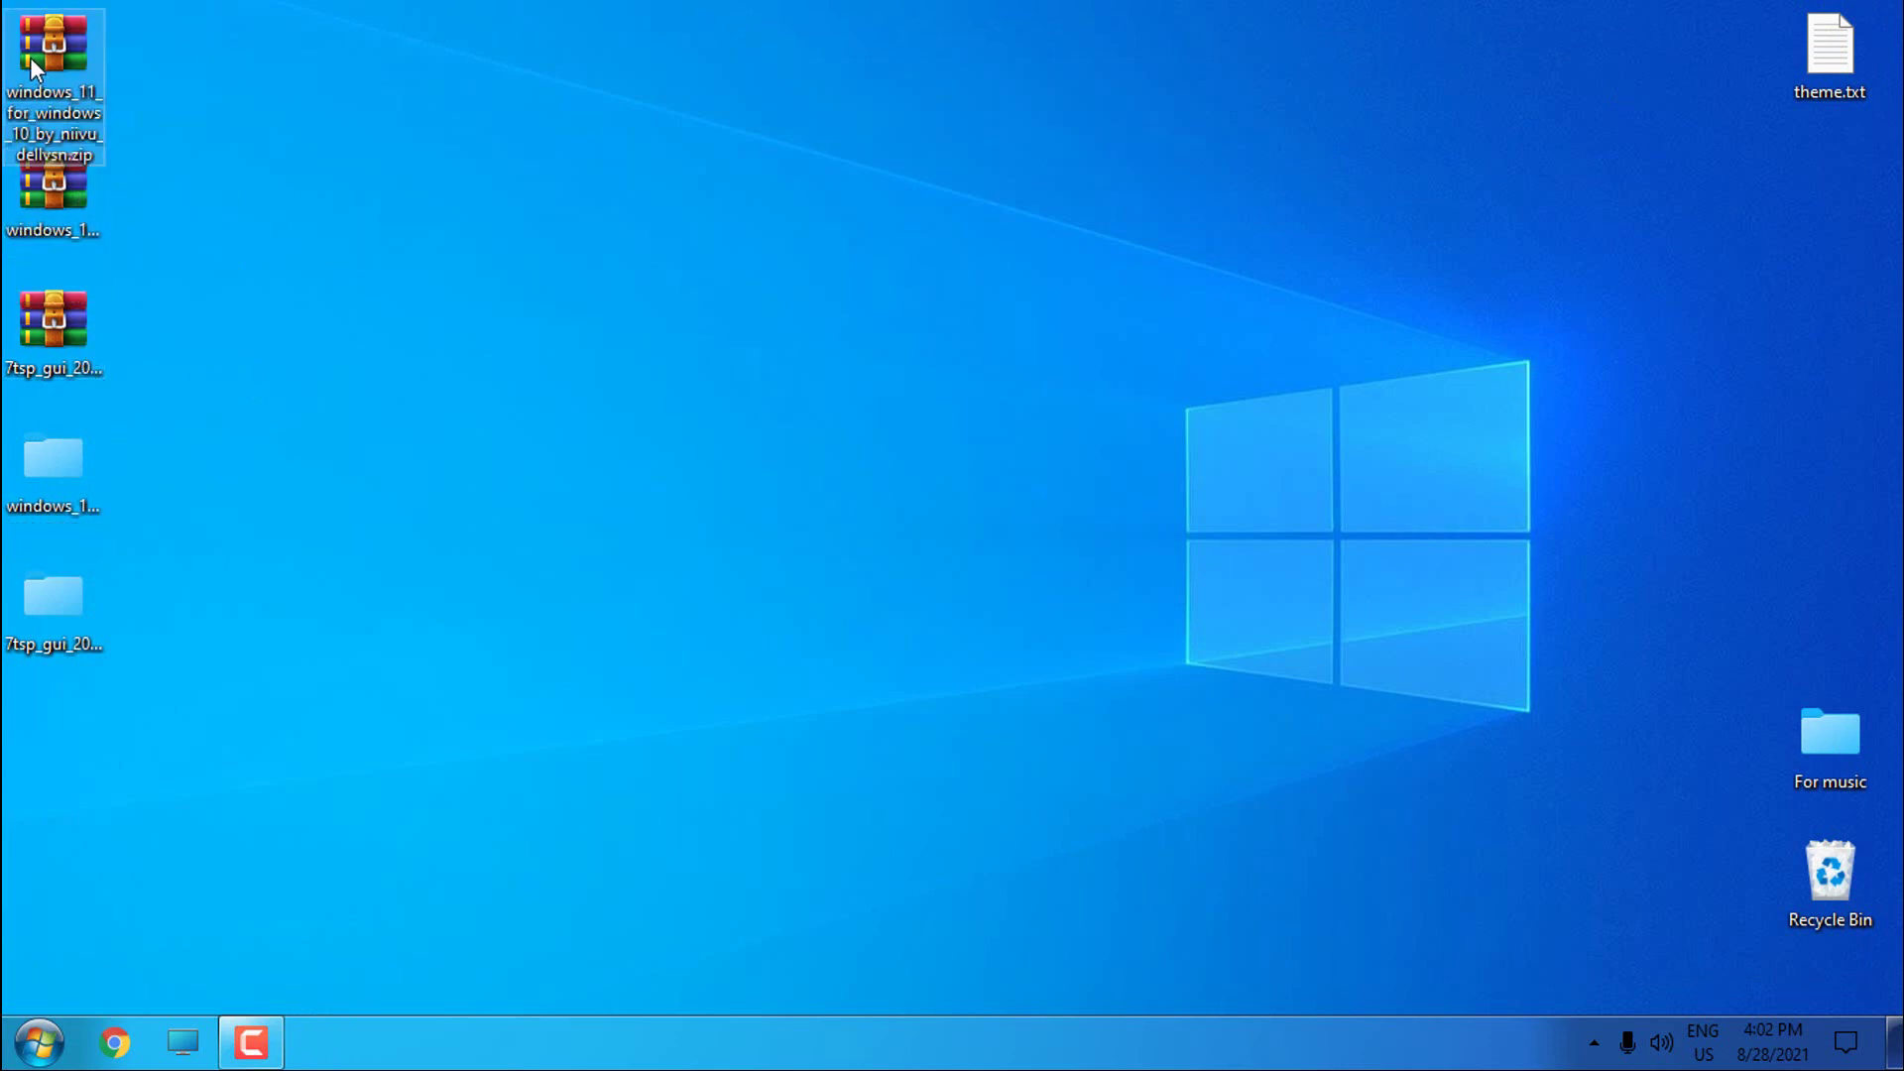
right_click(73, 56)
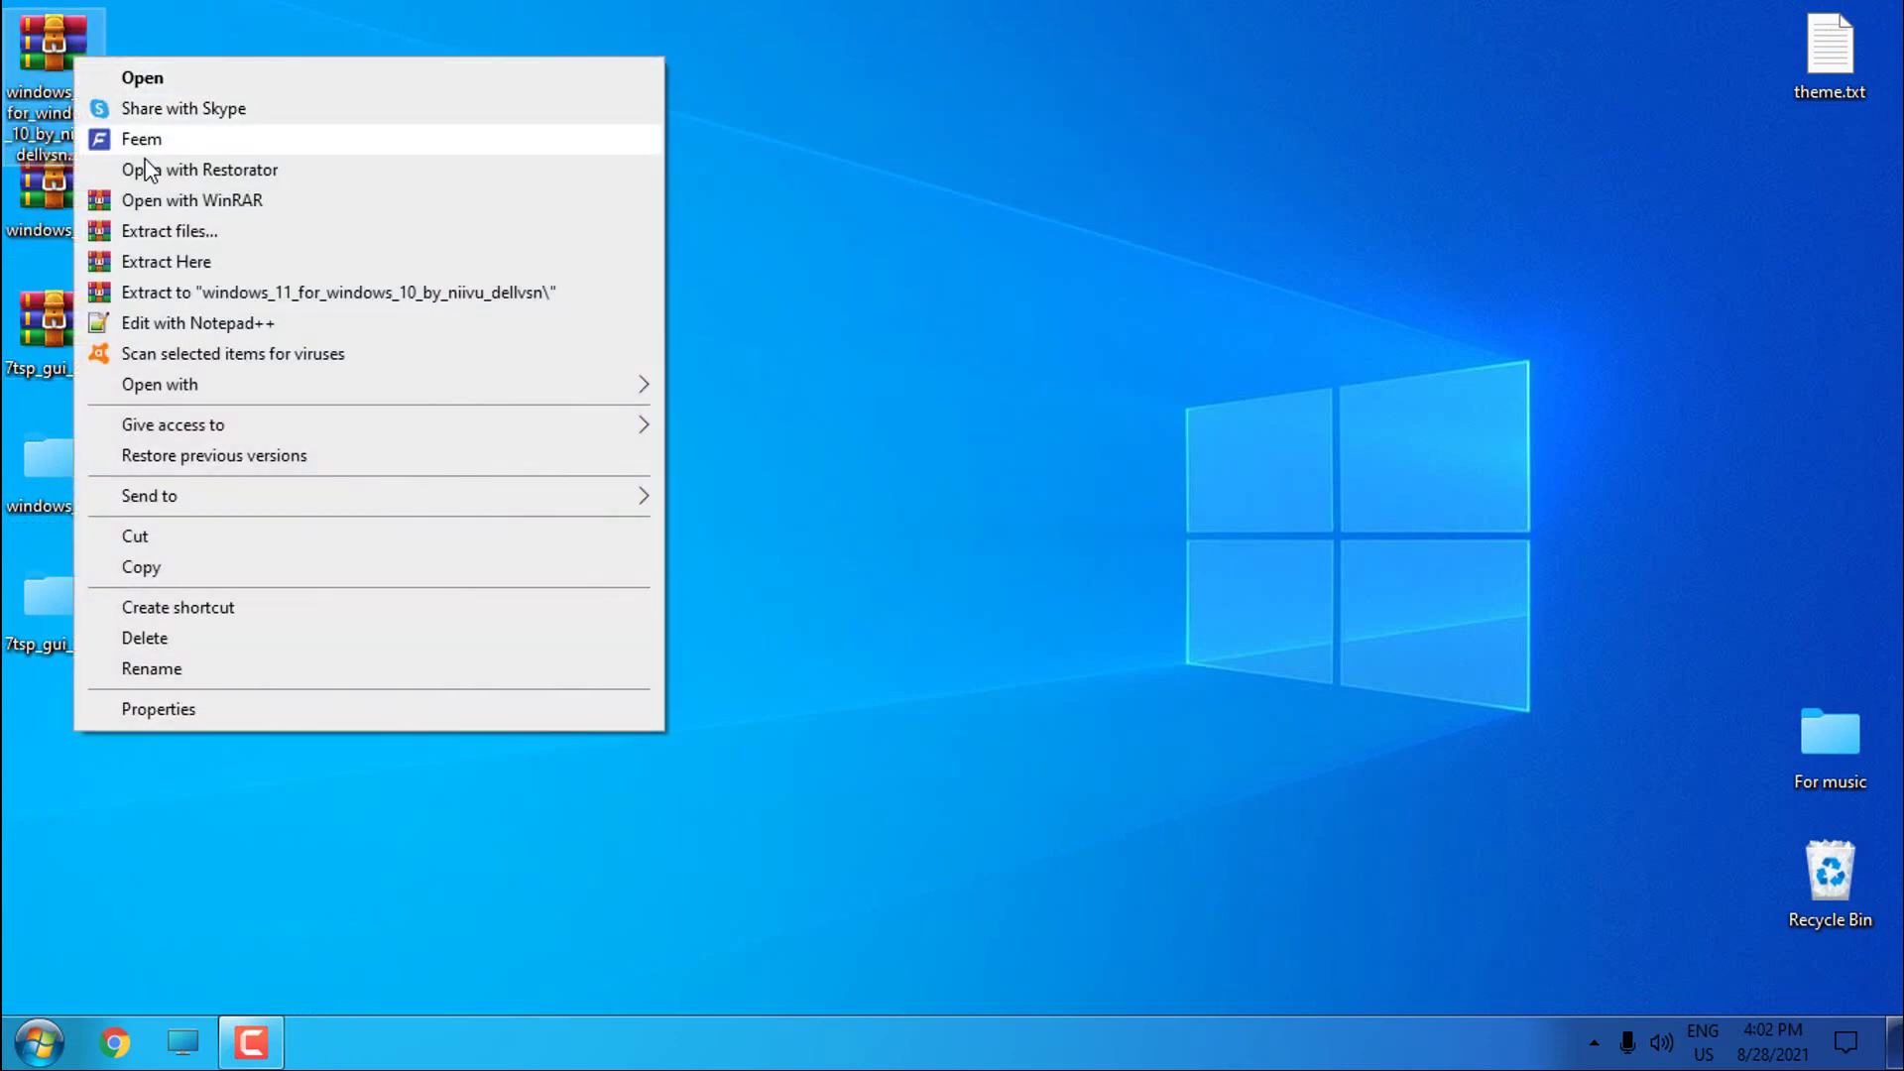
click(139, 290)
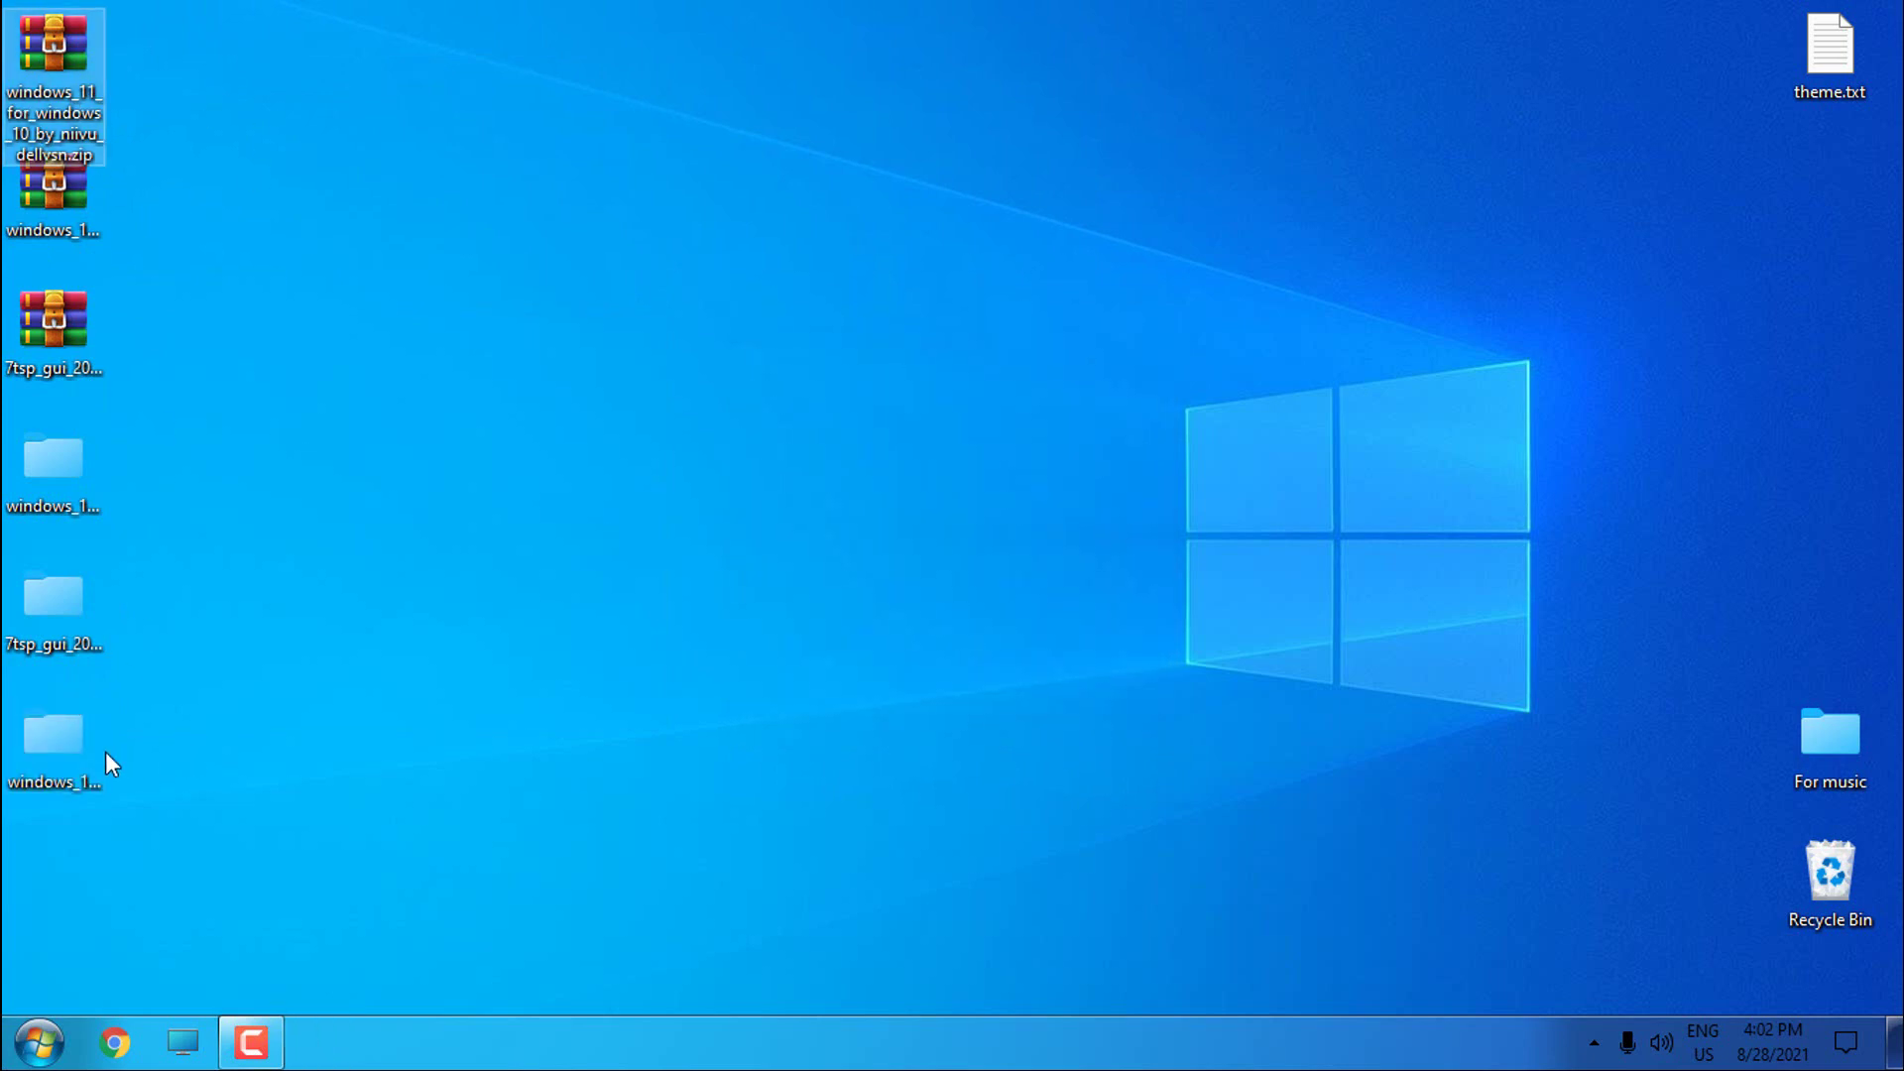
Open the extracted windows_11_for_windows_10_by_niivu_dellvsn folder and go to its Windows 10 Themes subfolder
double_click(60, 746)
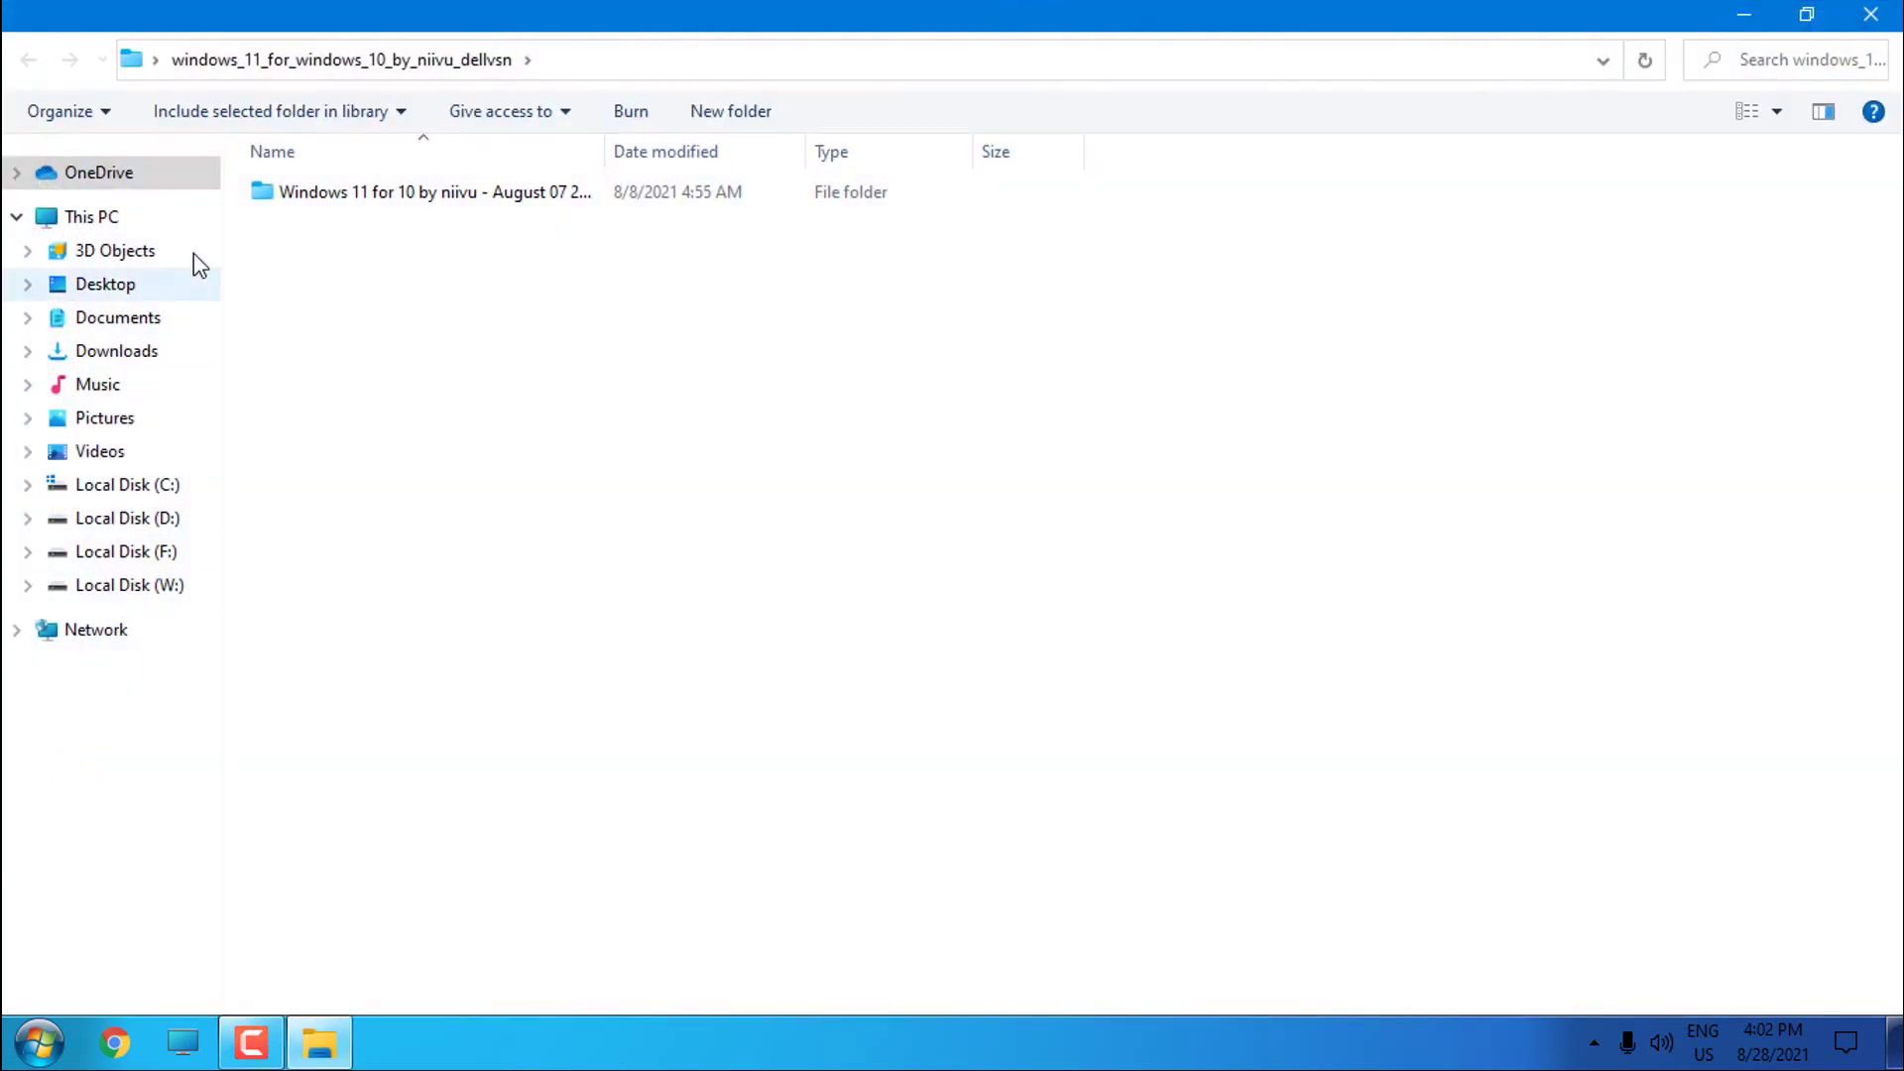
click(333, 198)
double_click(333, 198)
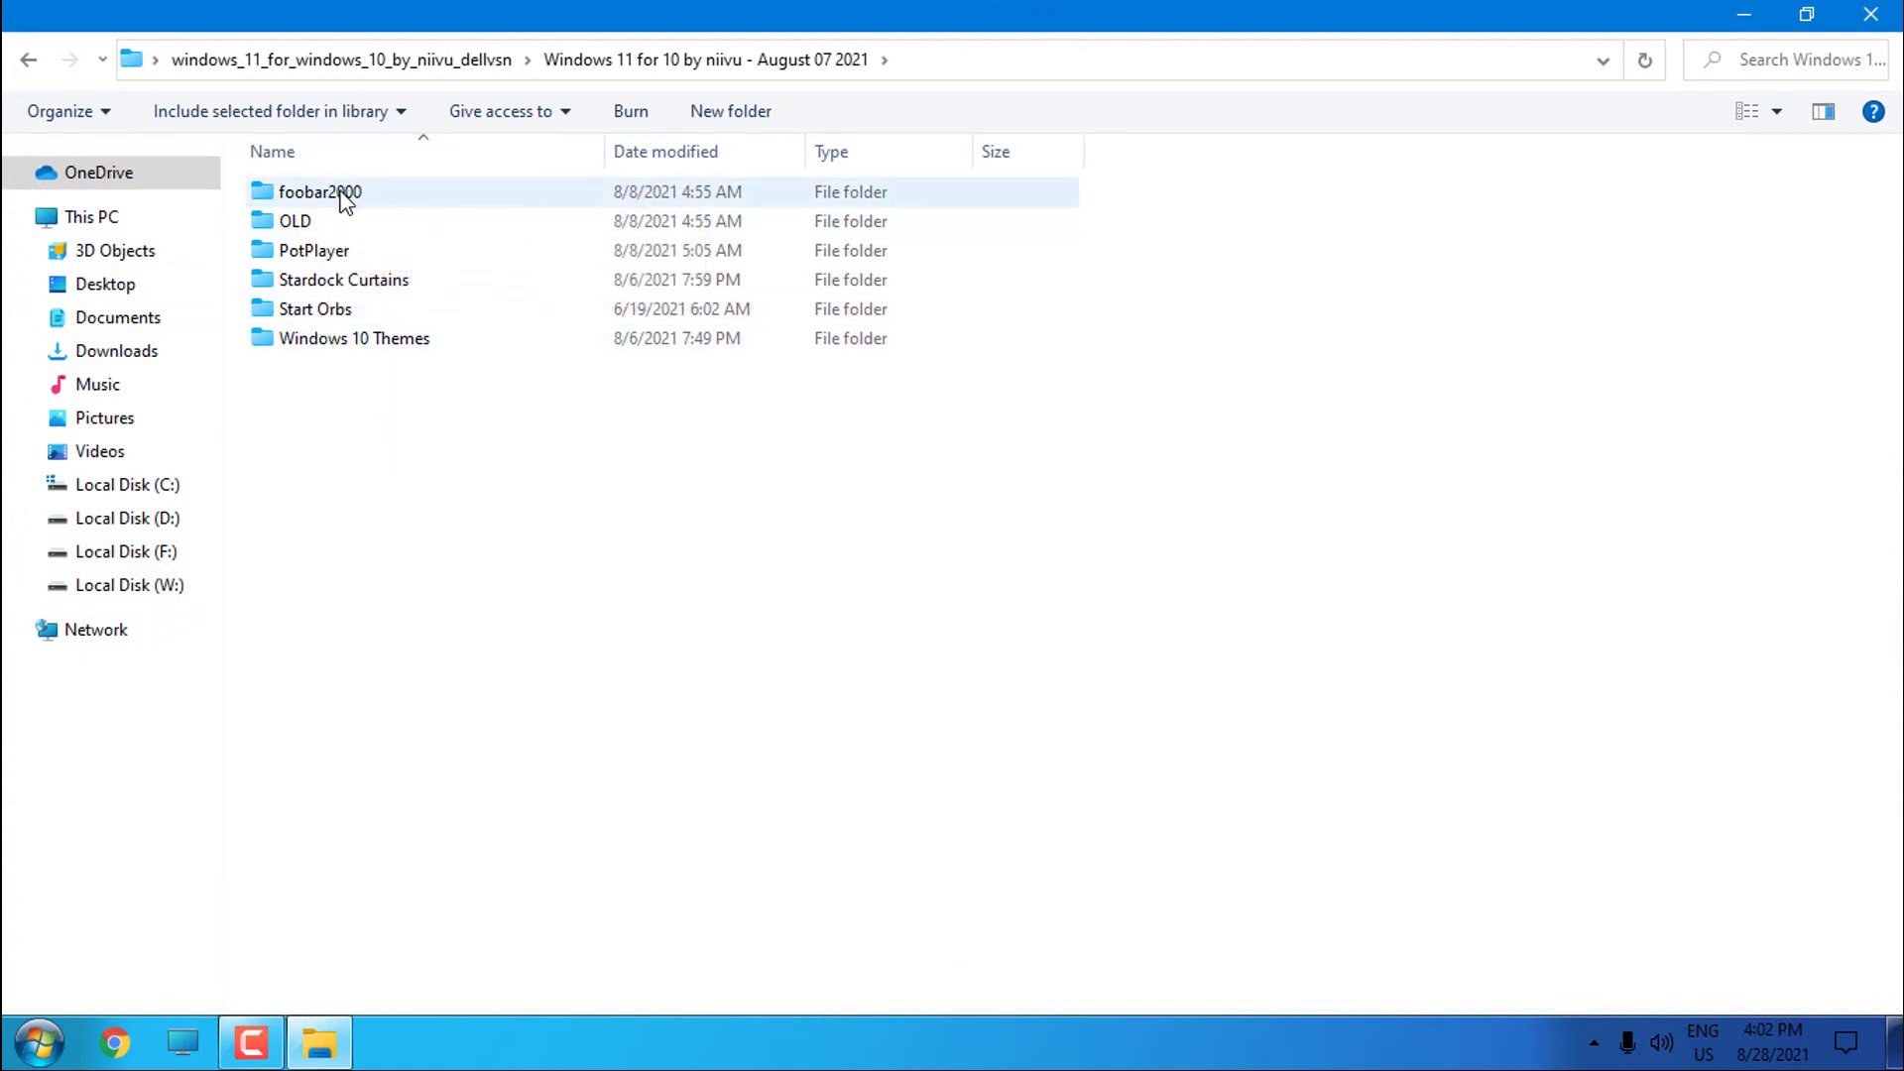
click(302, 309)
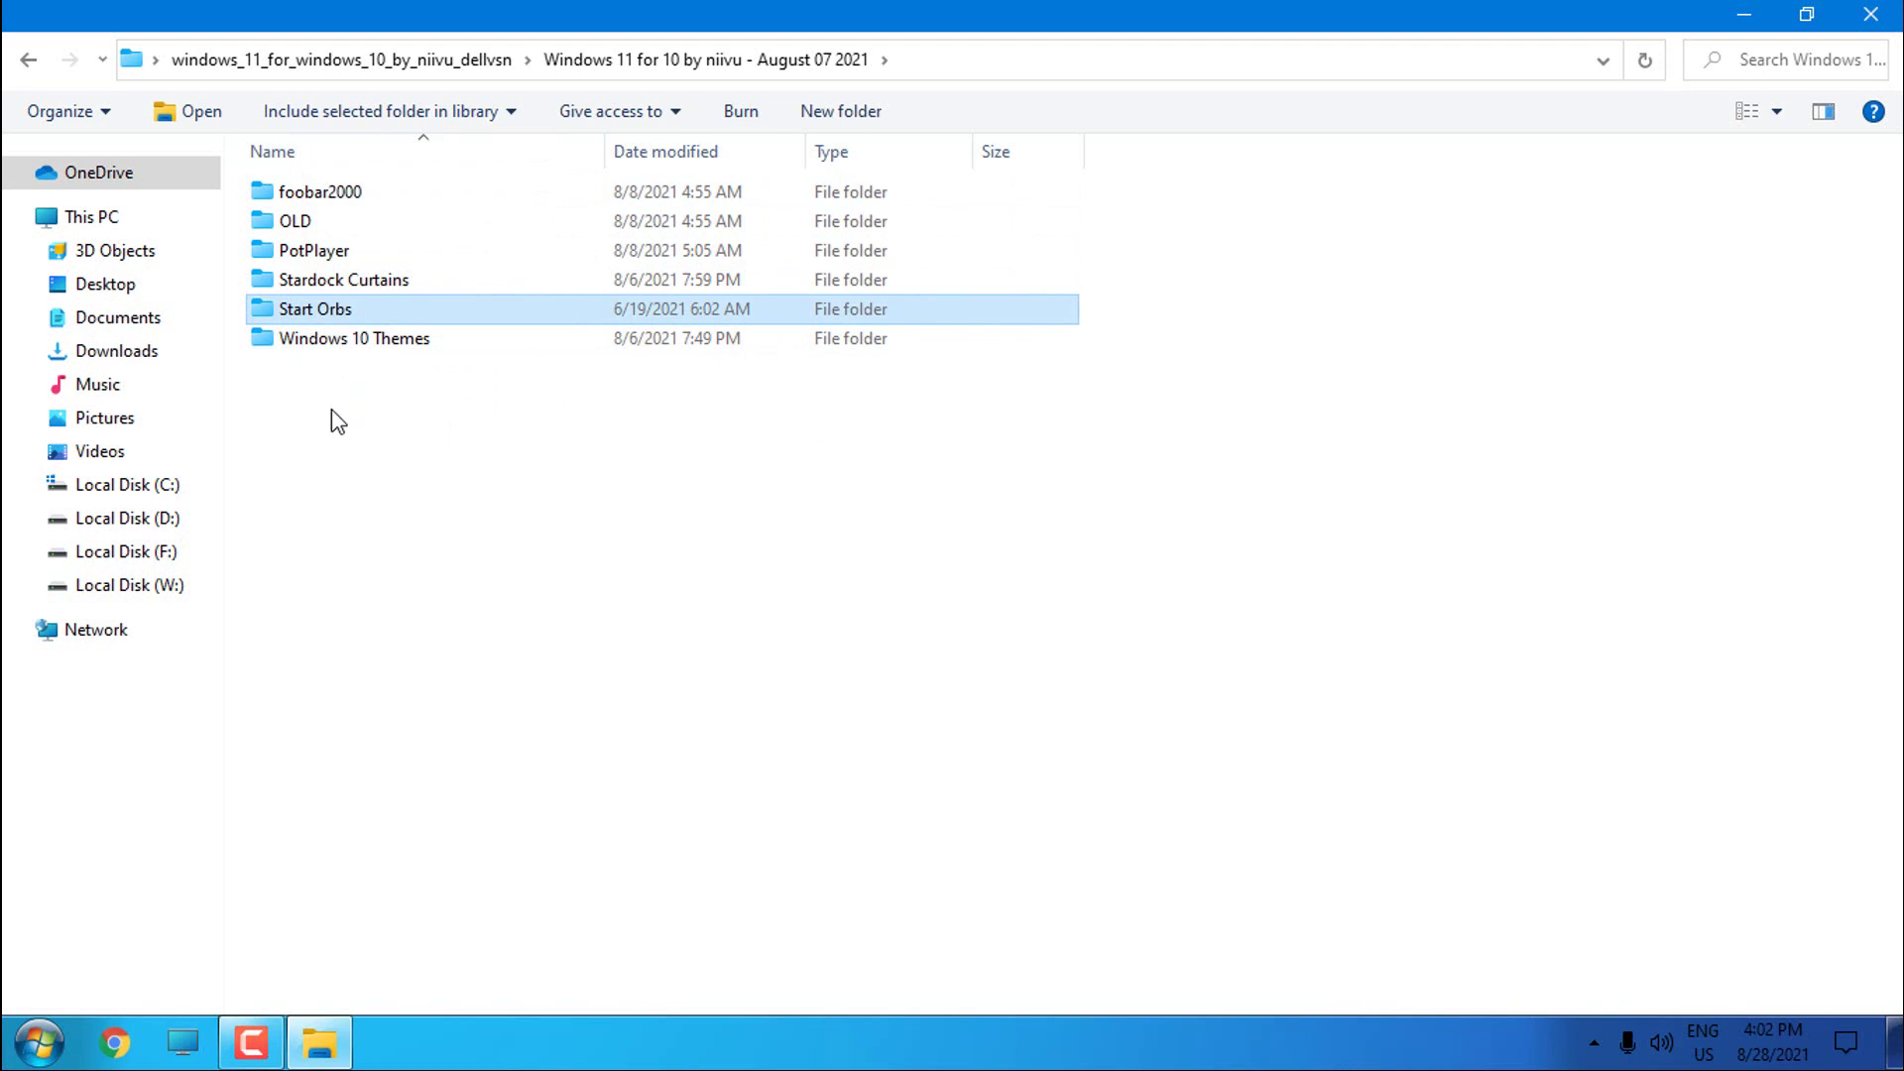
click(333, 342)
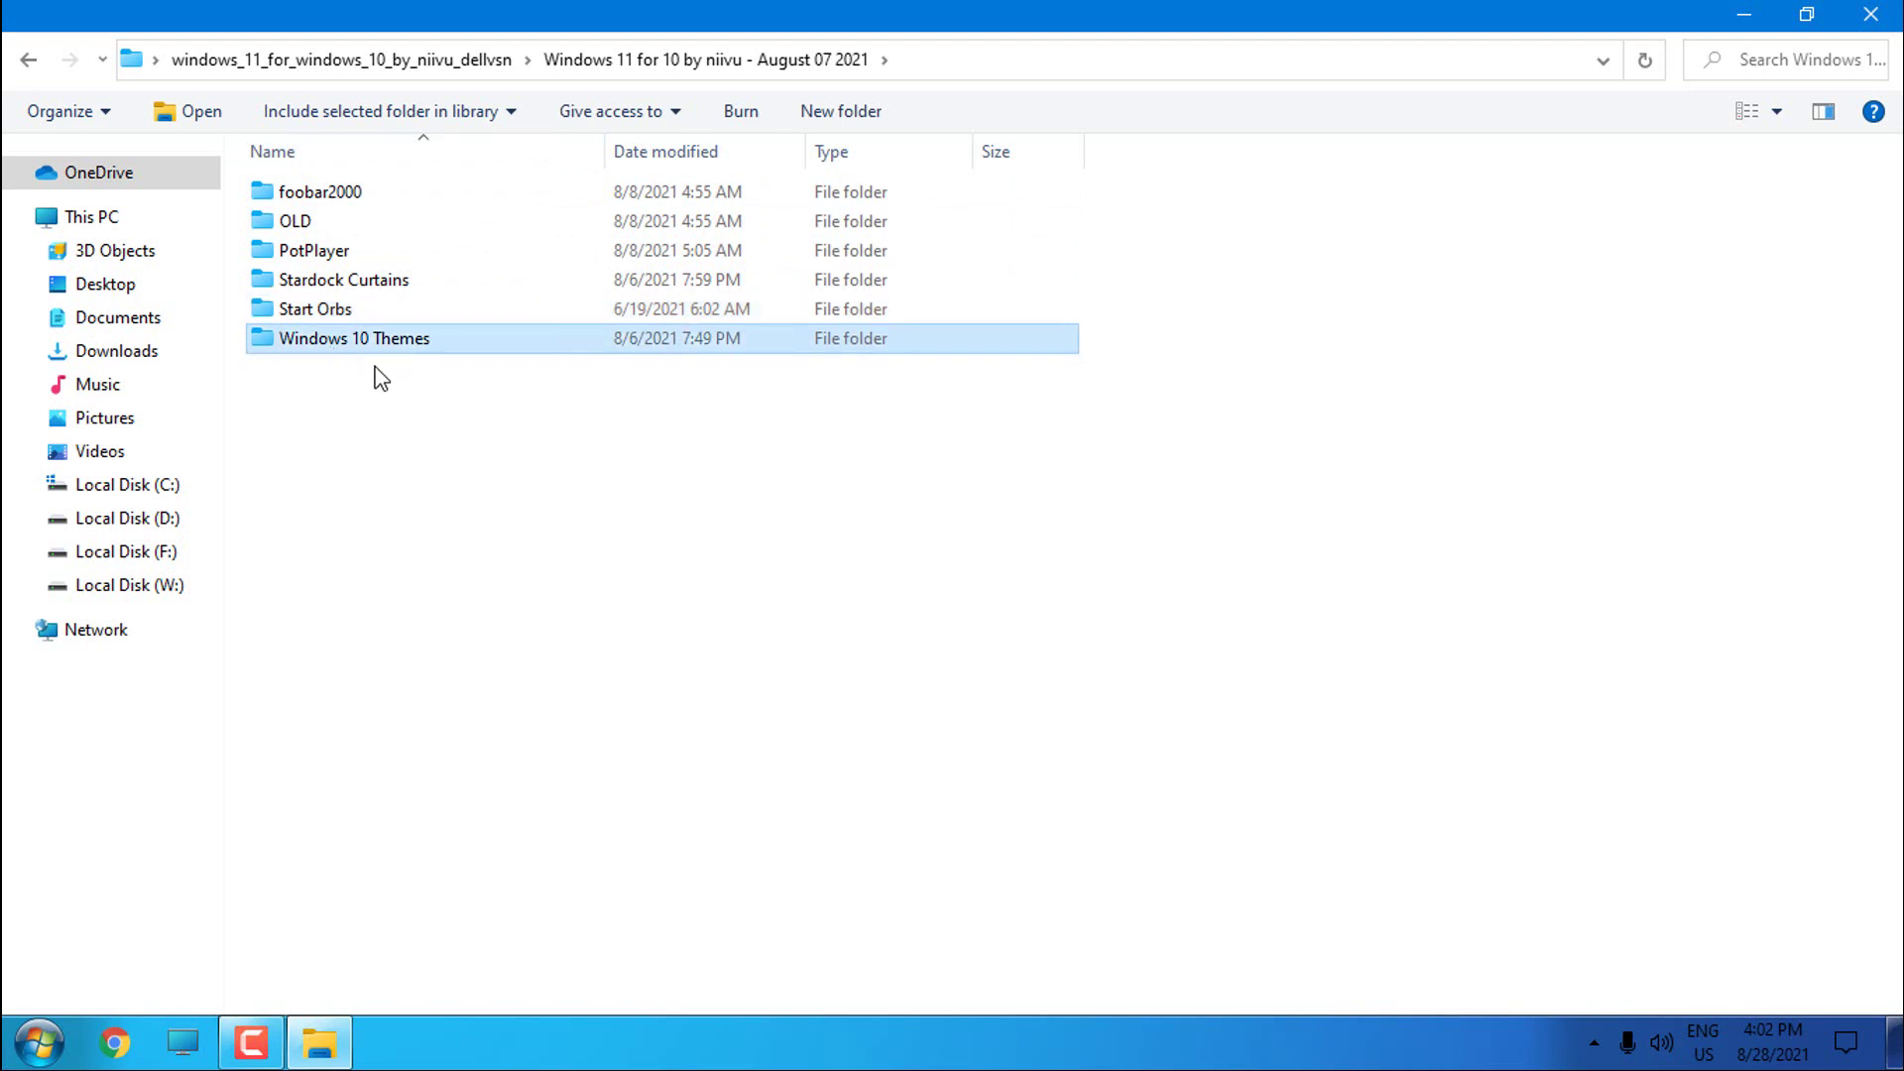
key(Return)
Copy the Windows 11 folder and all the theme files in Windows 10 Themes
drag(380, 368, 282, 200)
right_click(282, 199)
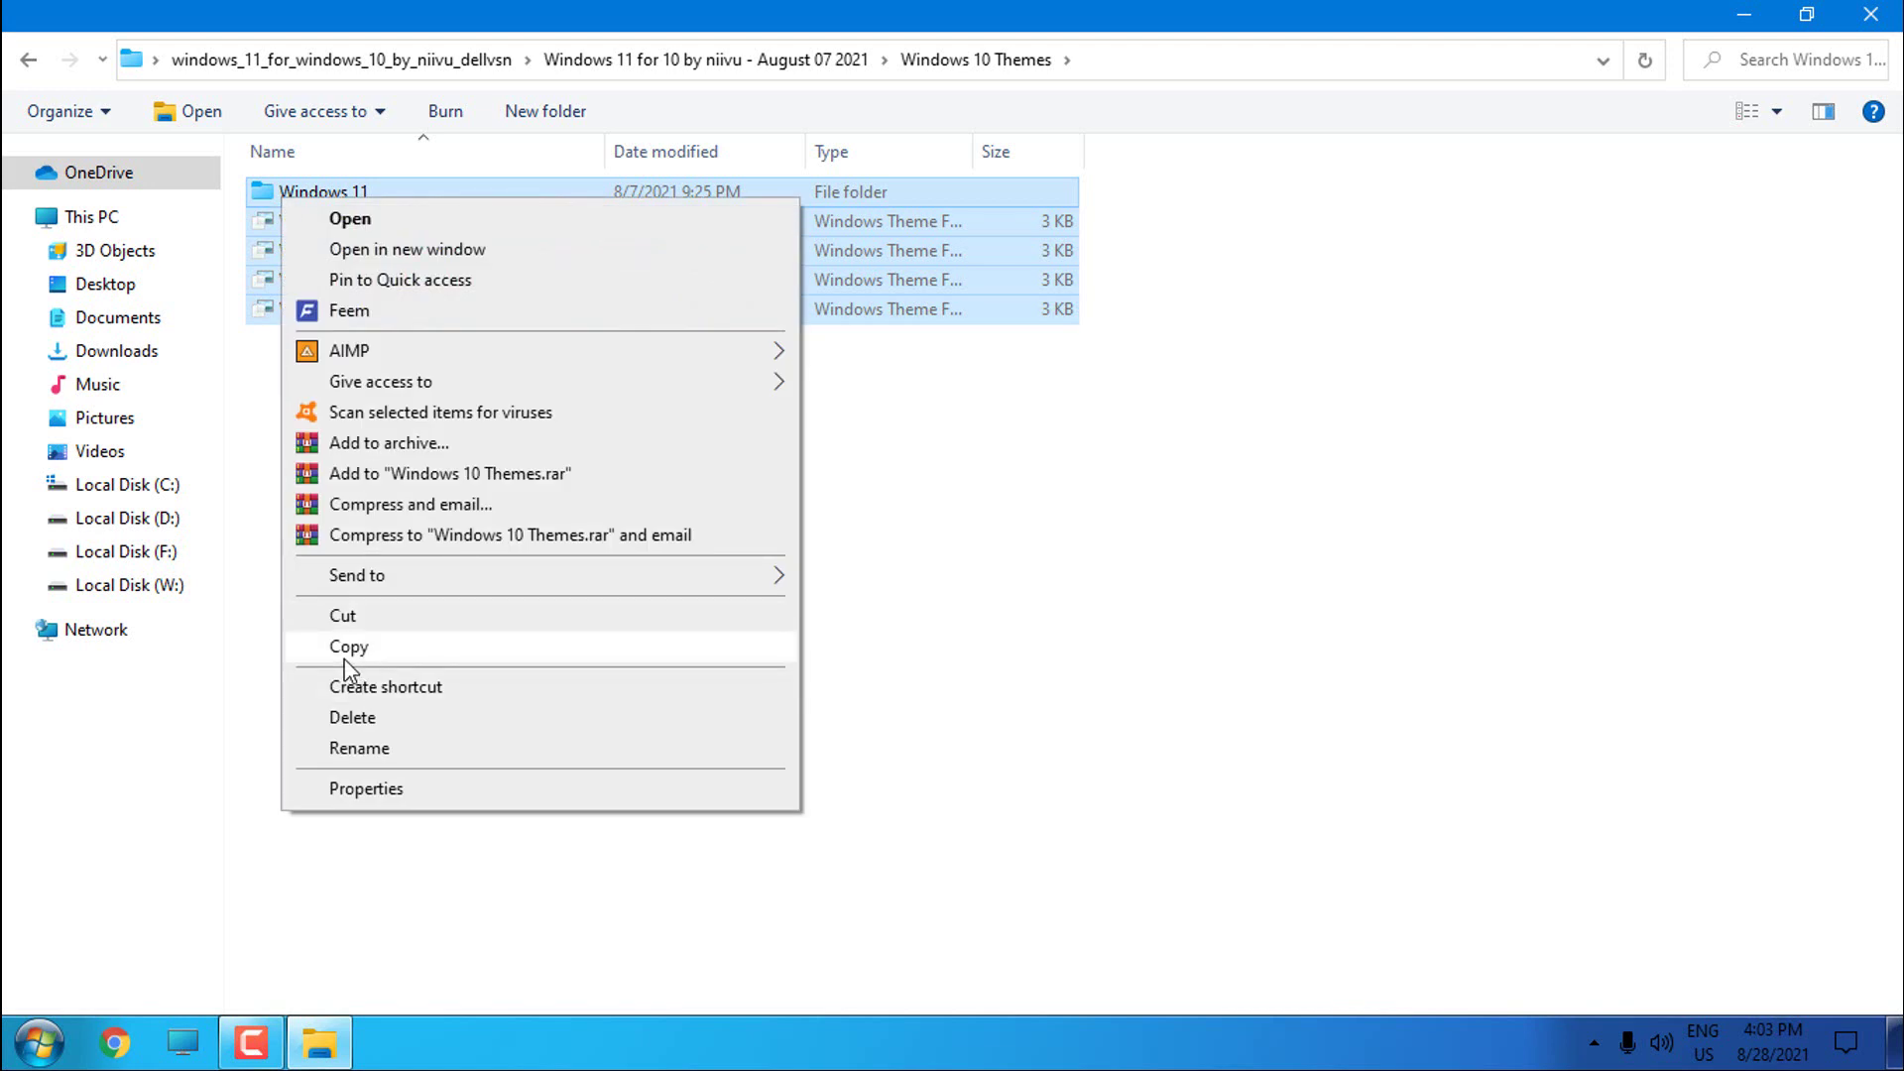
click(343, 650)
Go to the Windows\Resources\Themes folder on Local Disk (C:)
click(159, 484)
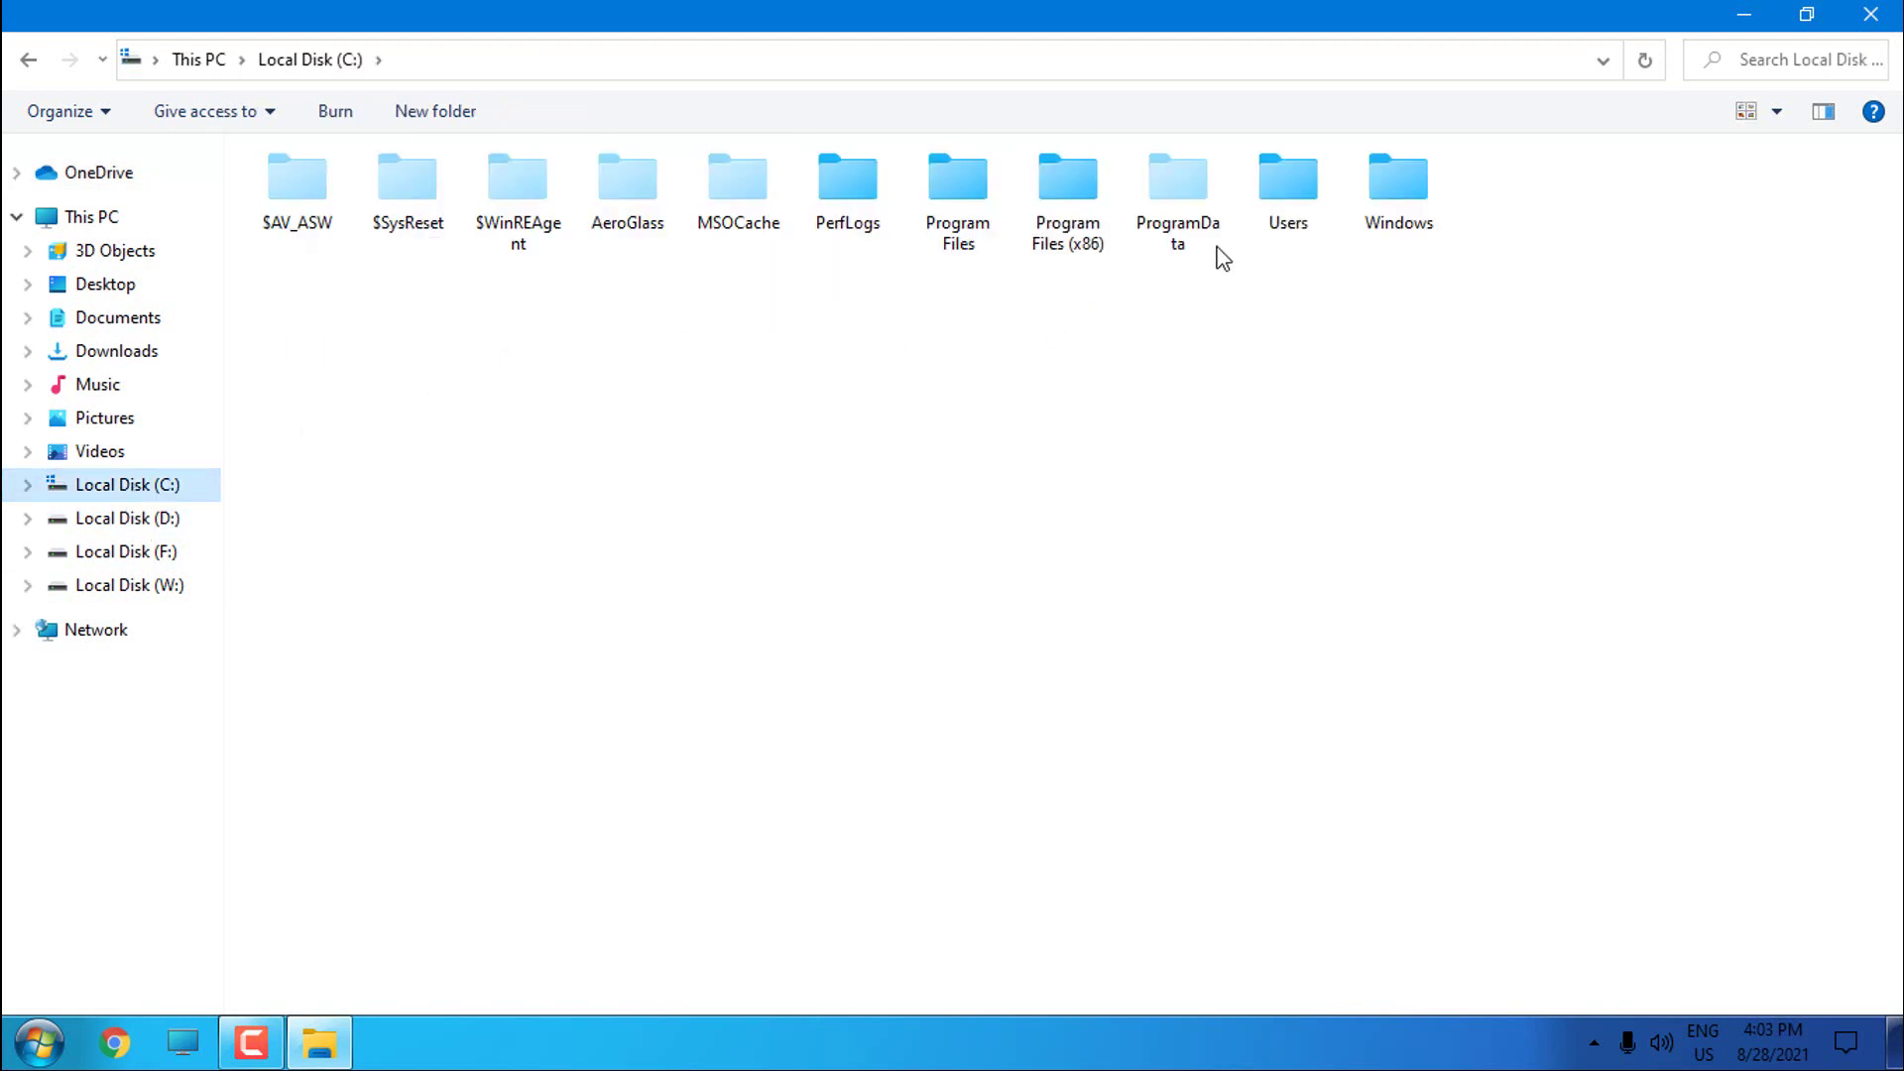
click(1391, 216)
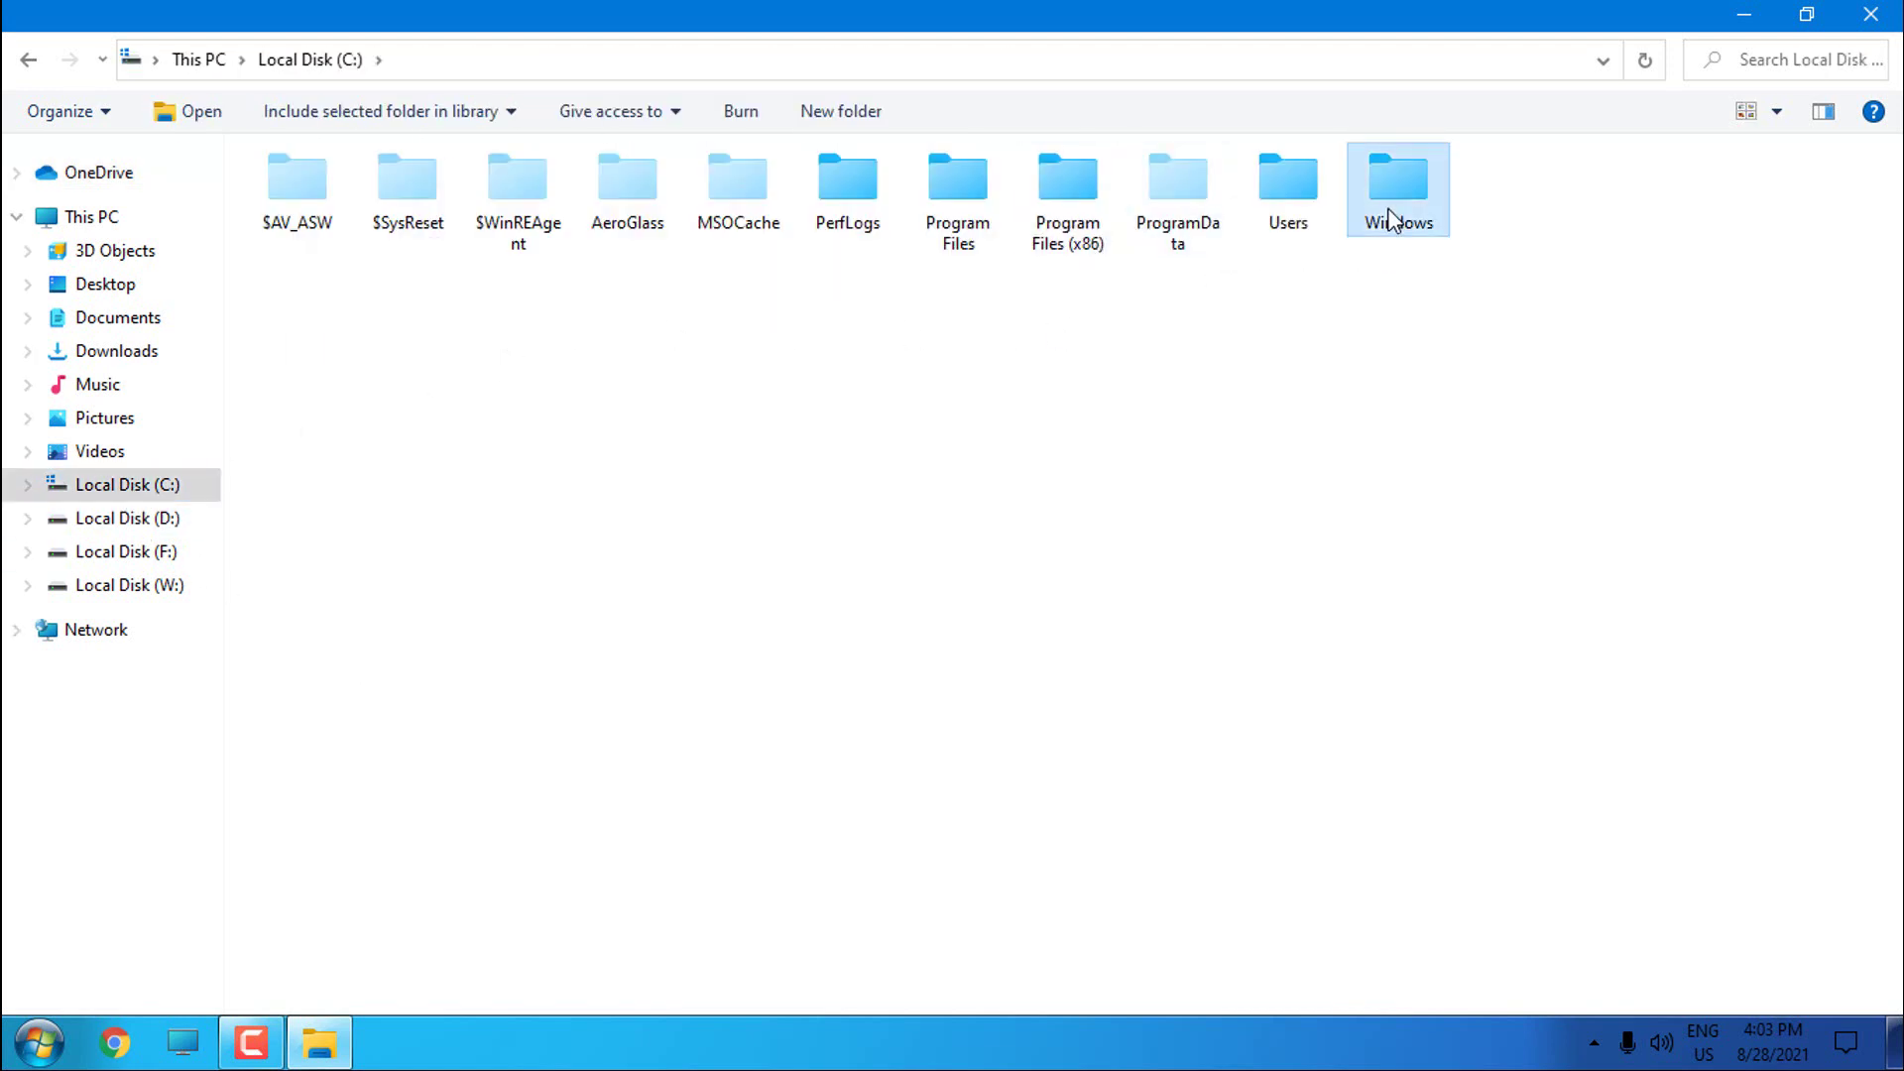
double_click(1391, 216)
click(873, 591)
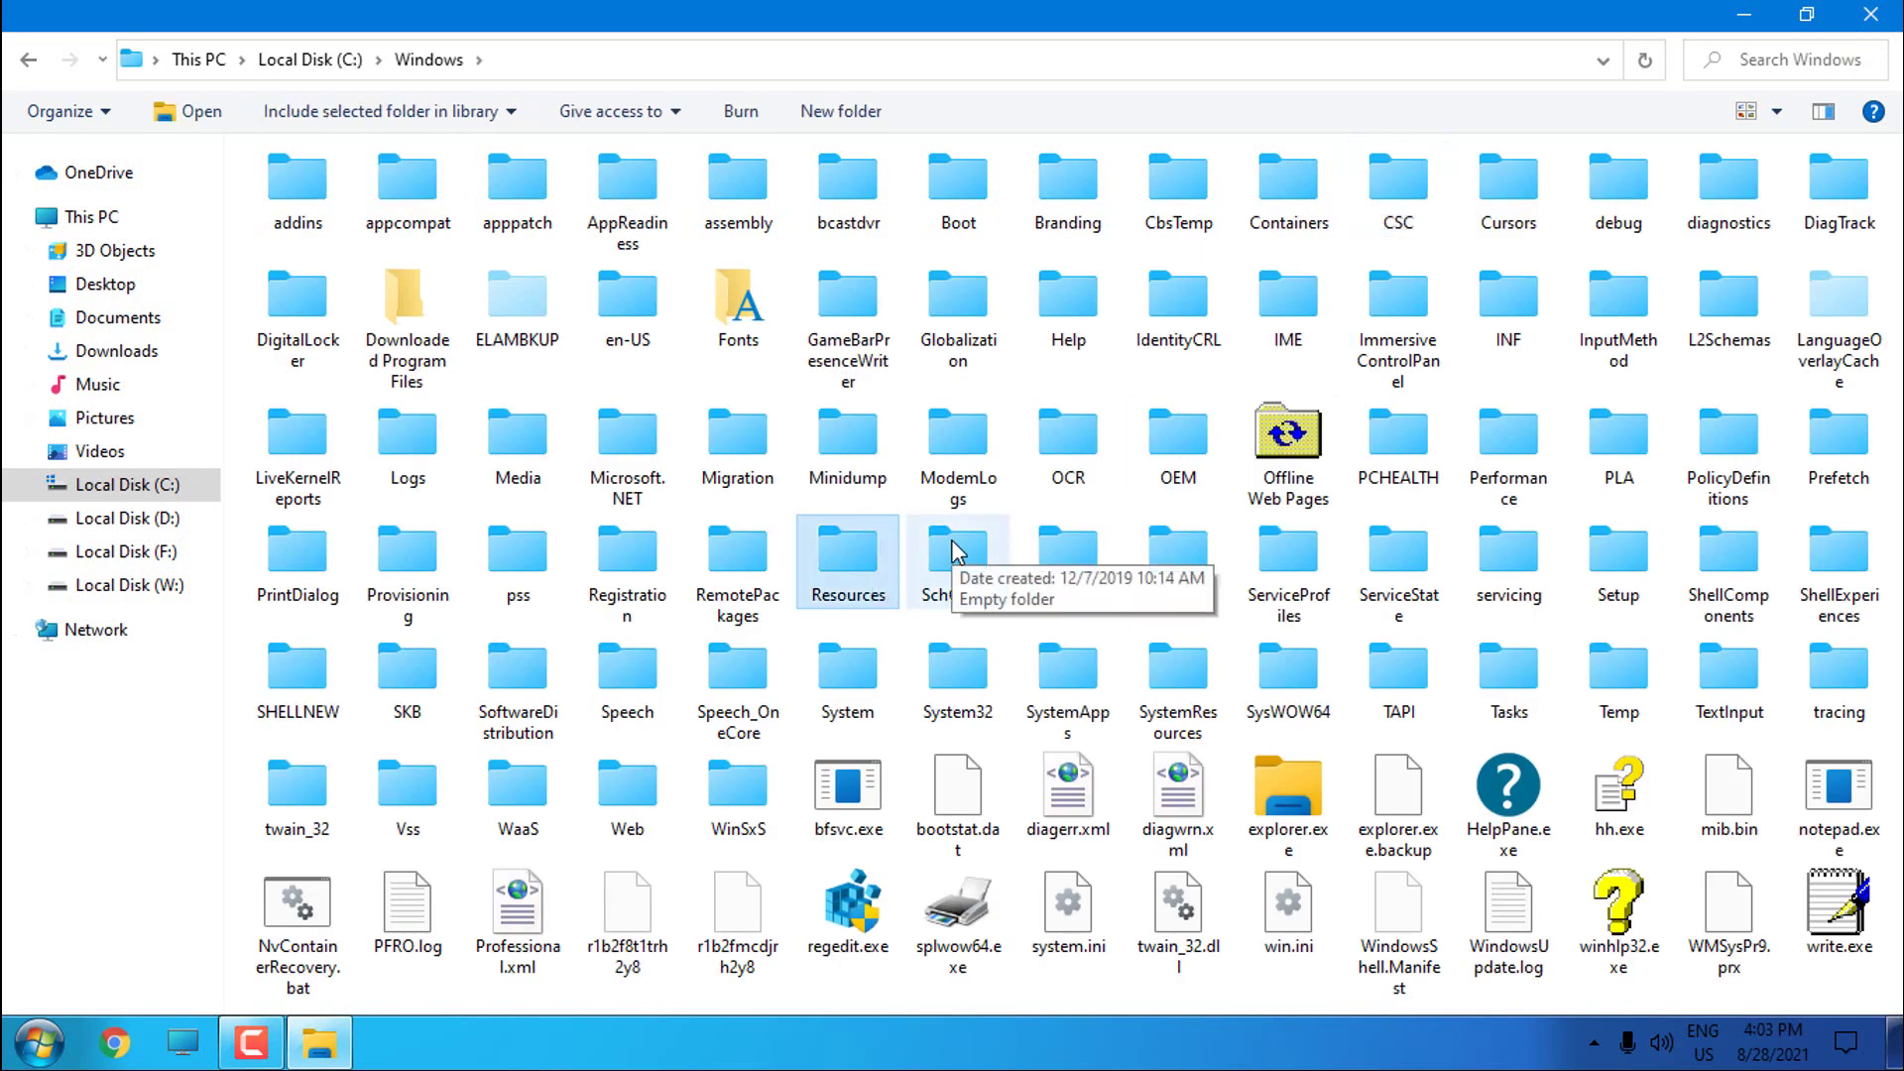
key(Return)
double_click(411, 207)
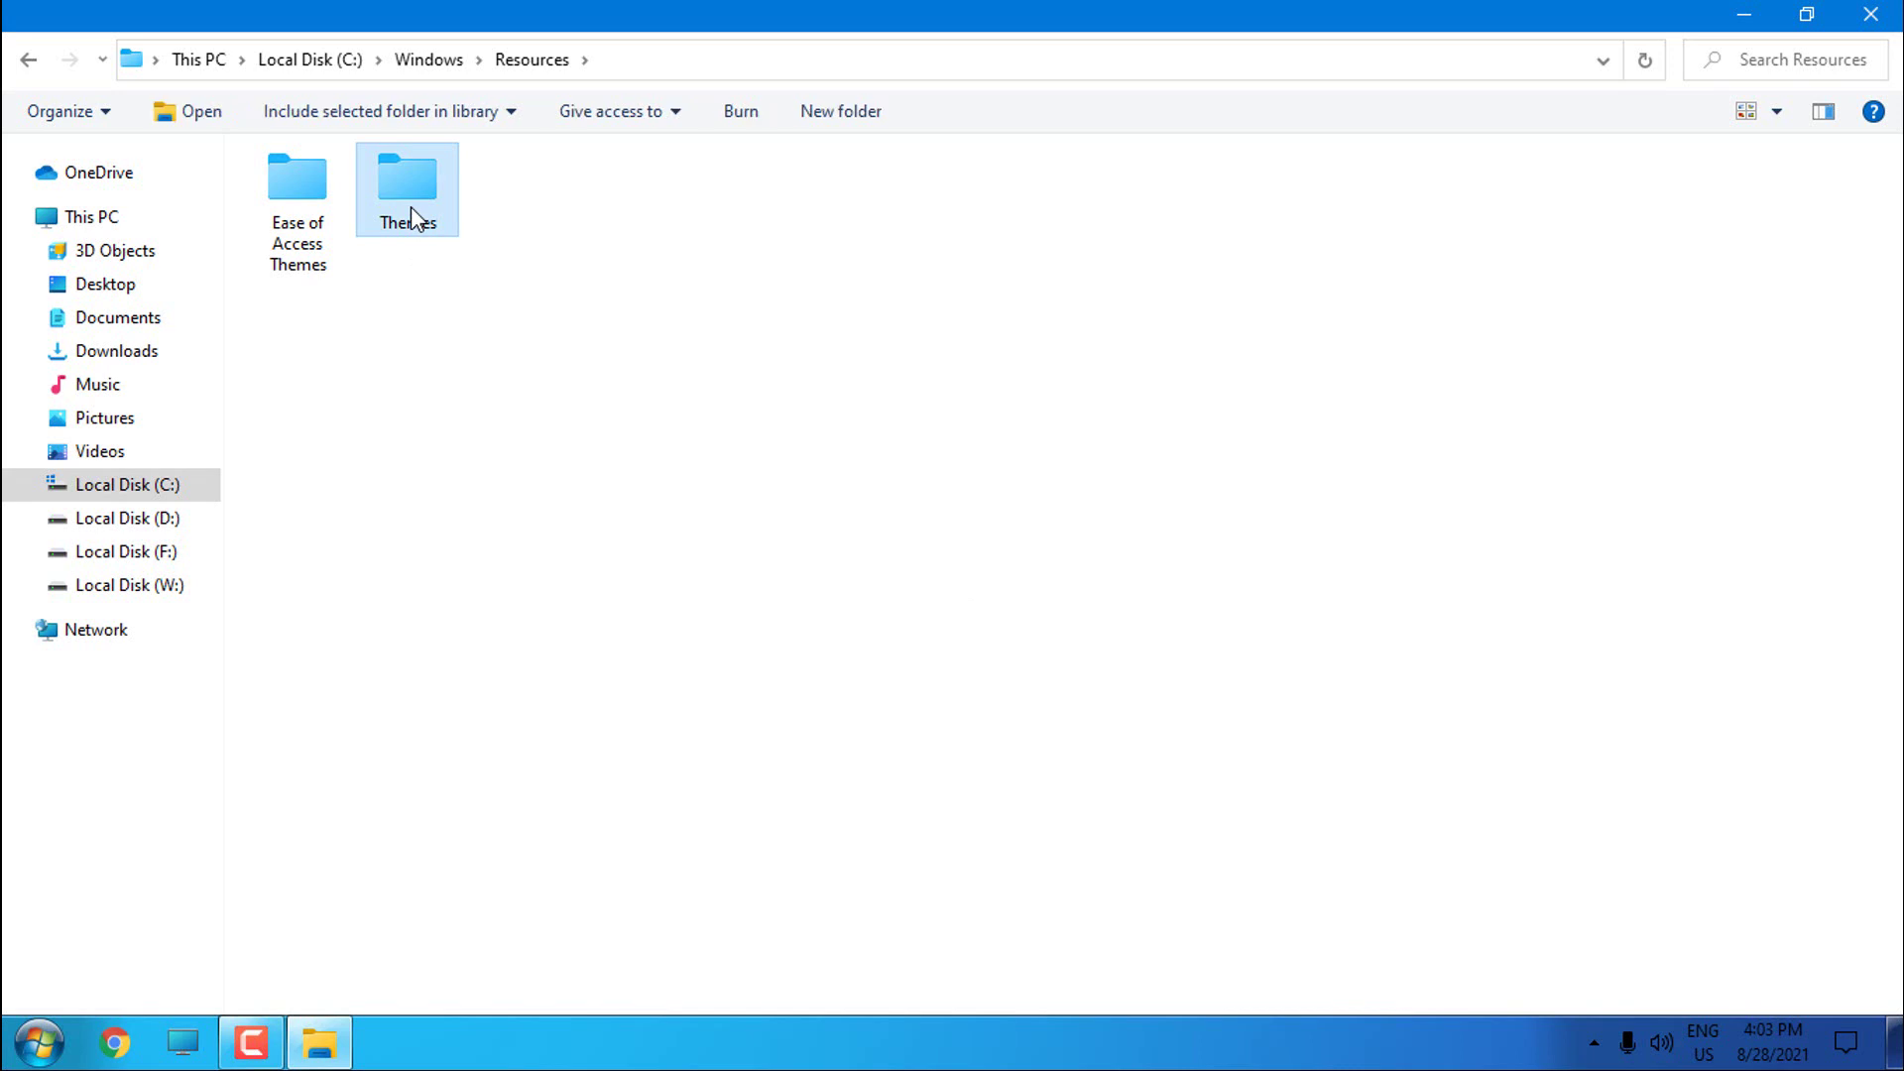
Paste the copied folder and theme files into the Themes folder, check them and close the window
right_click(901, 418)
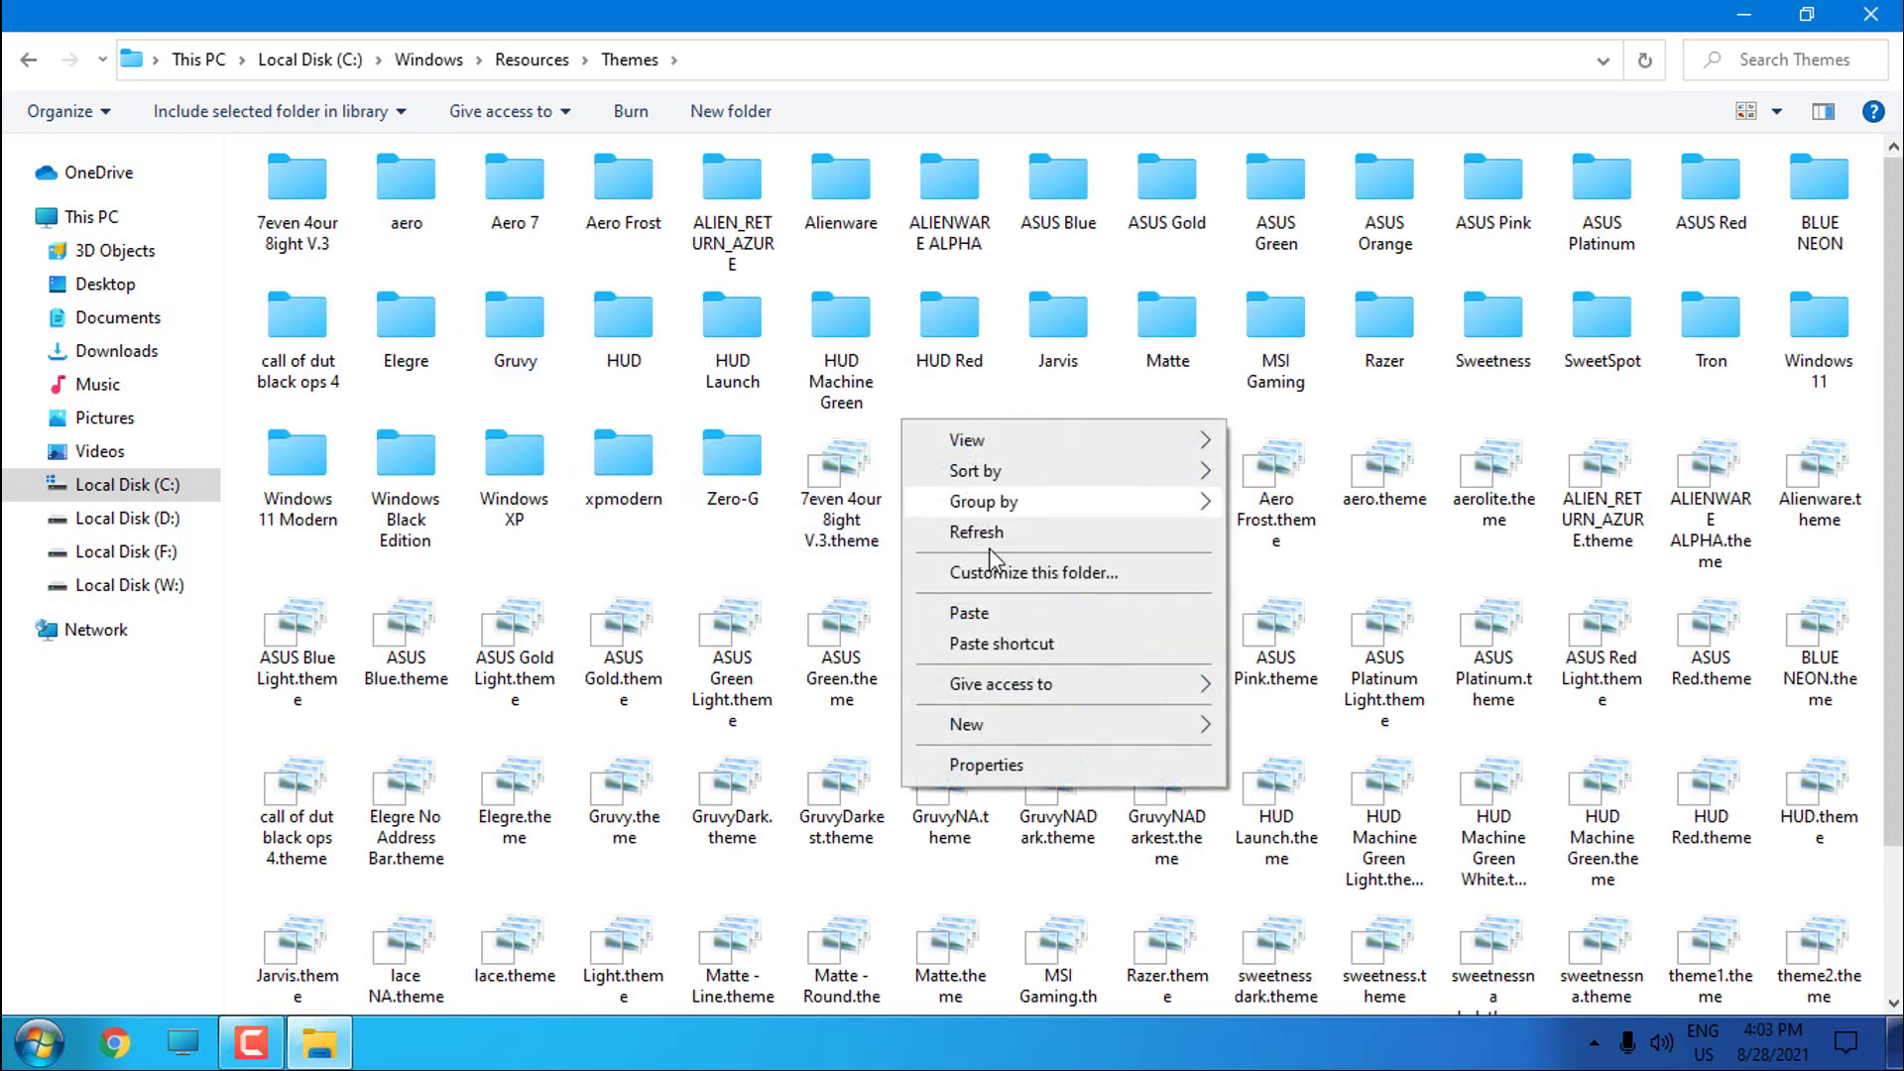
click(998, 615)
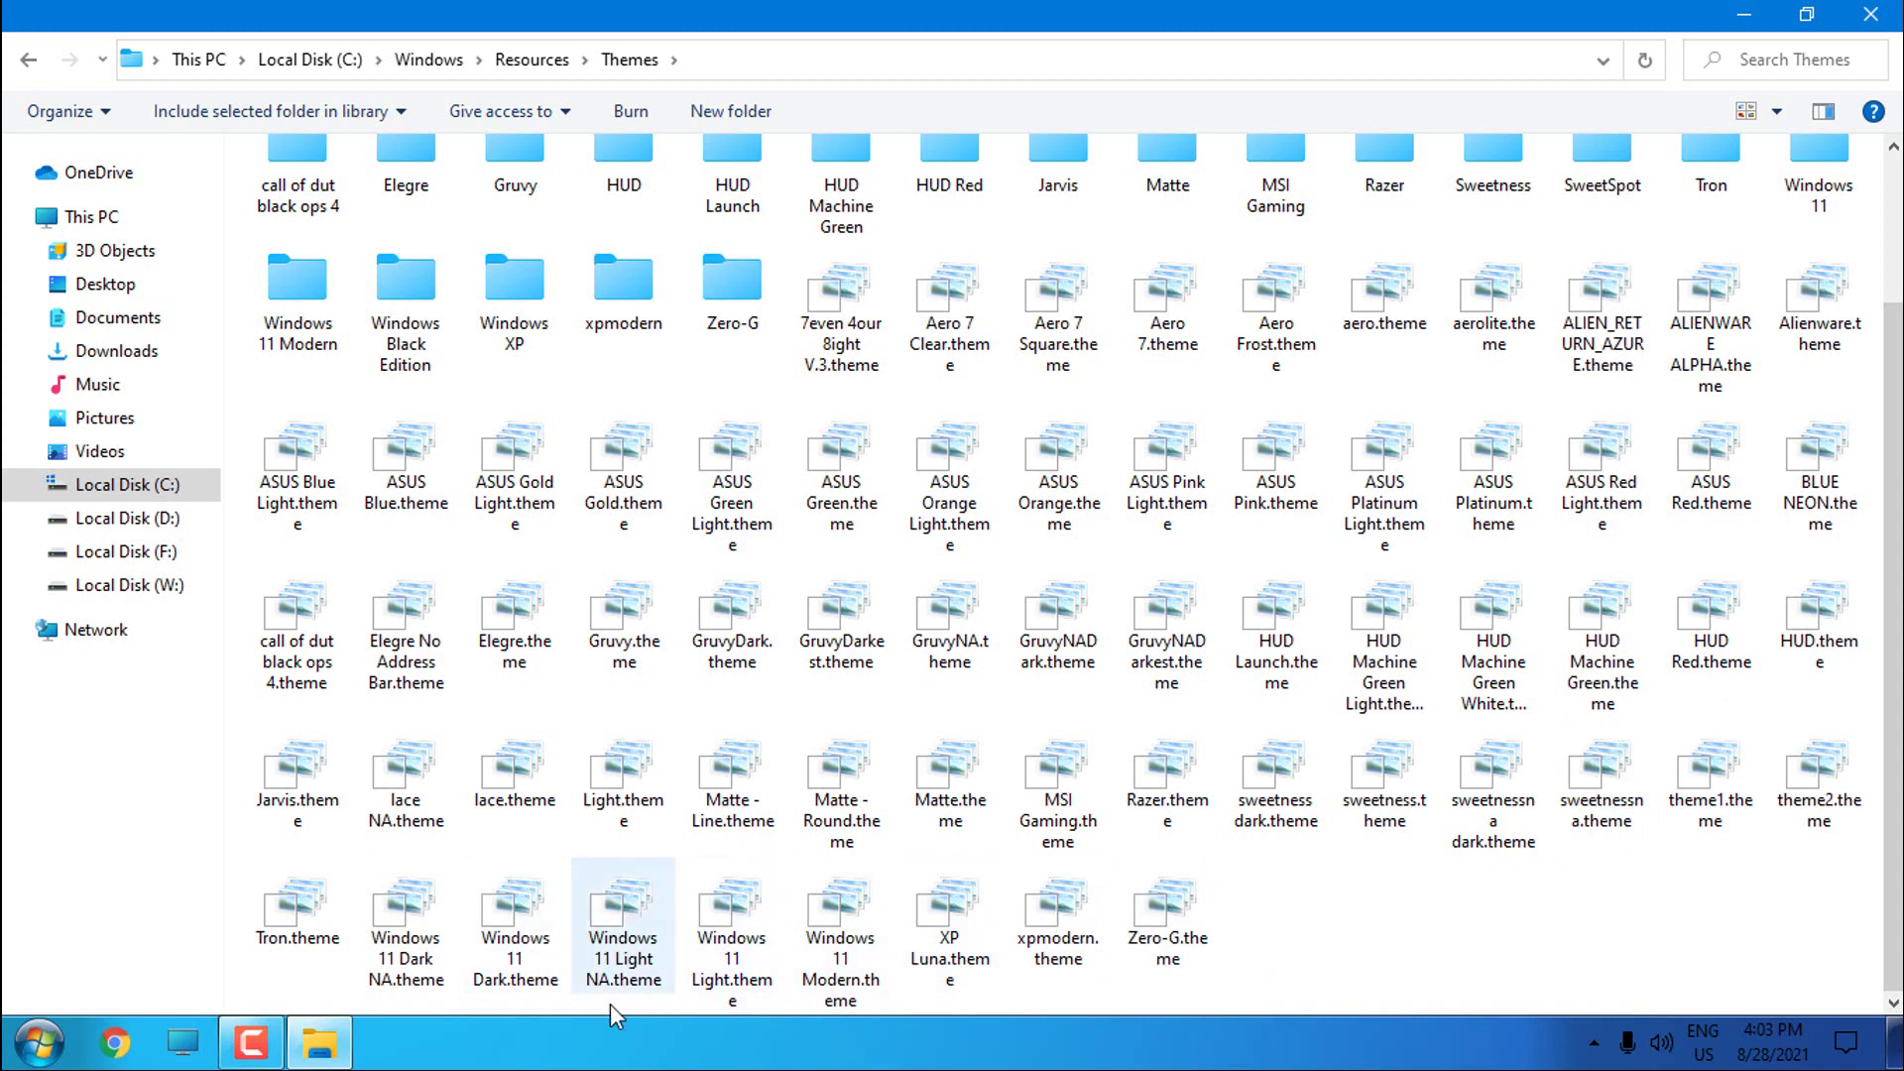
click(428, 984)
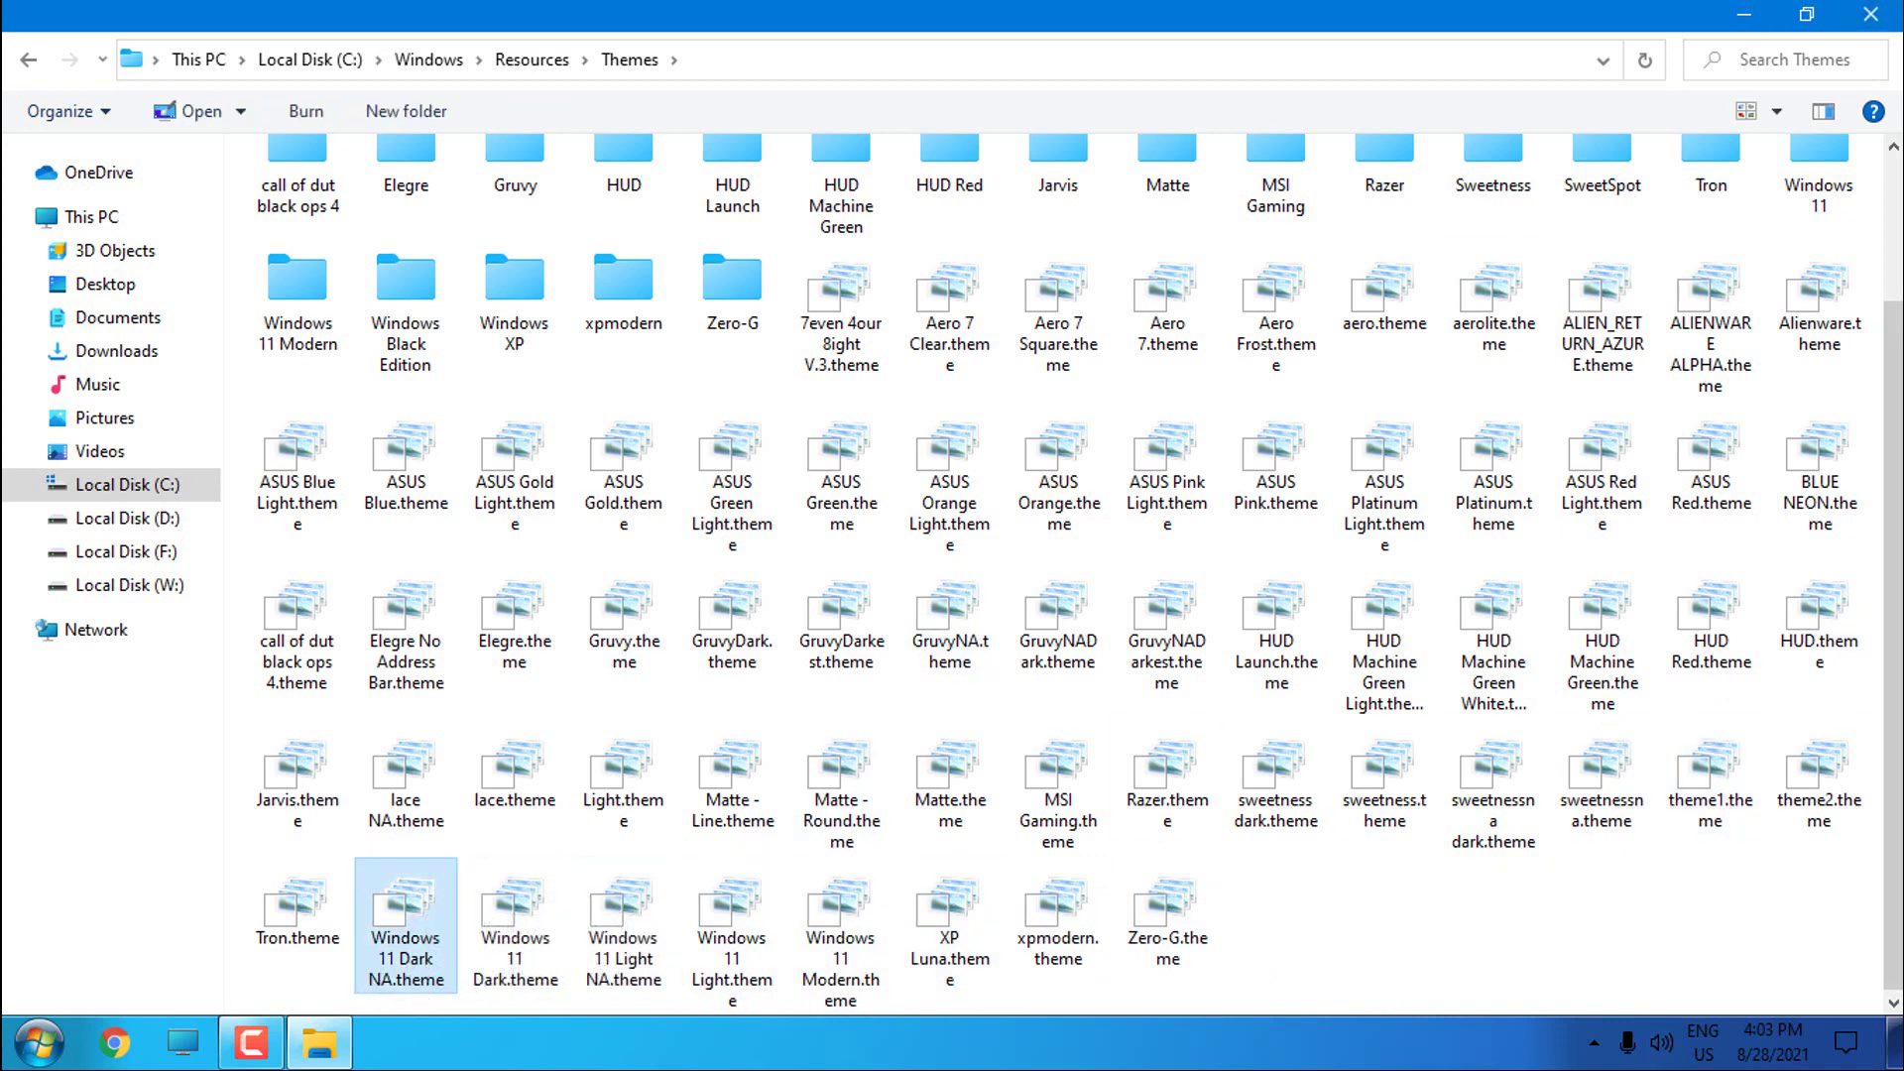
scroll(1190, 297, up, 2)
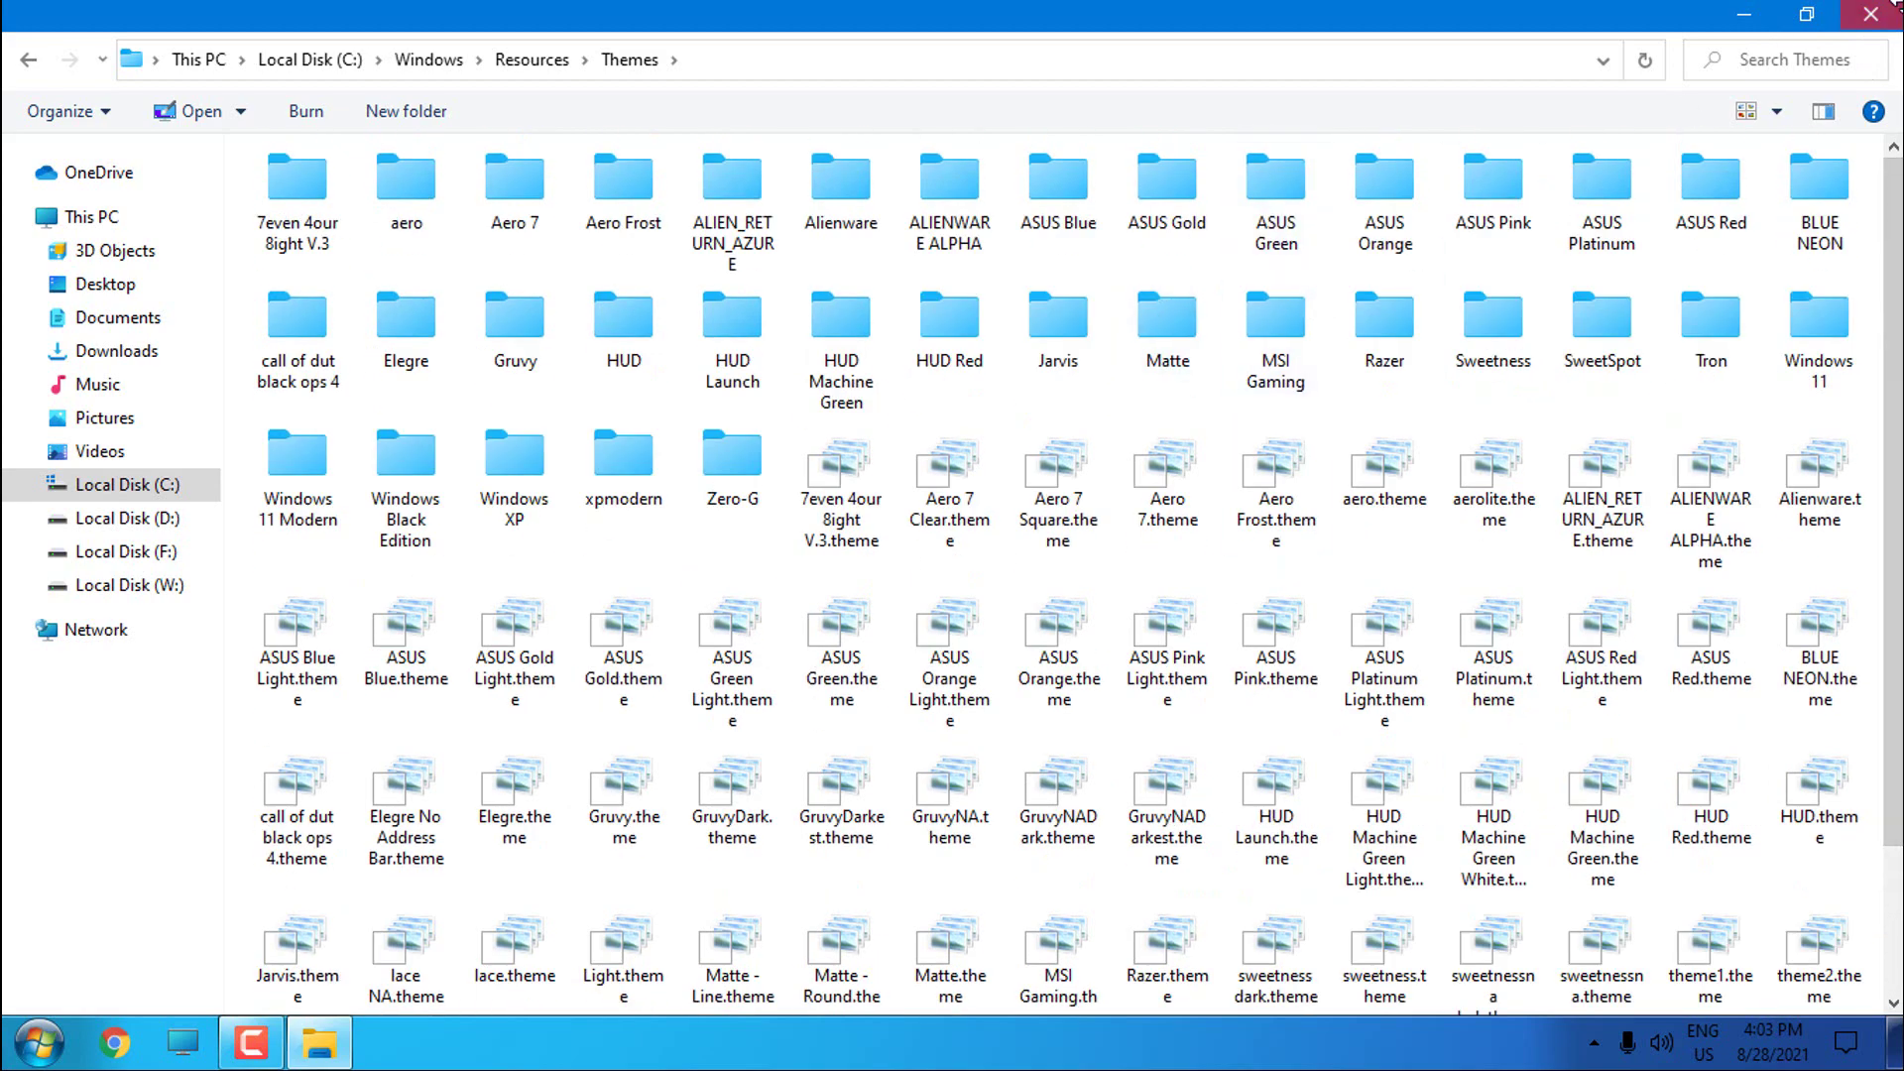
click(1870, 14)
Apply the Windows 11 Light theme in the desktop's personalization settings and close Settings
right_click(611, 376)
click(705, 682)
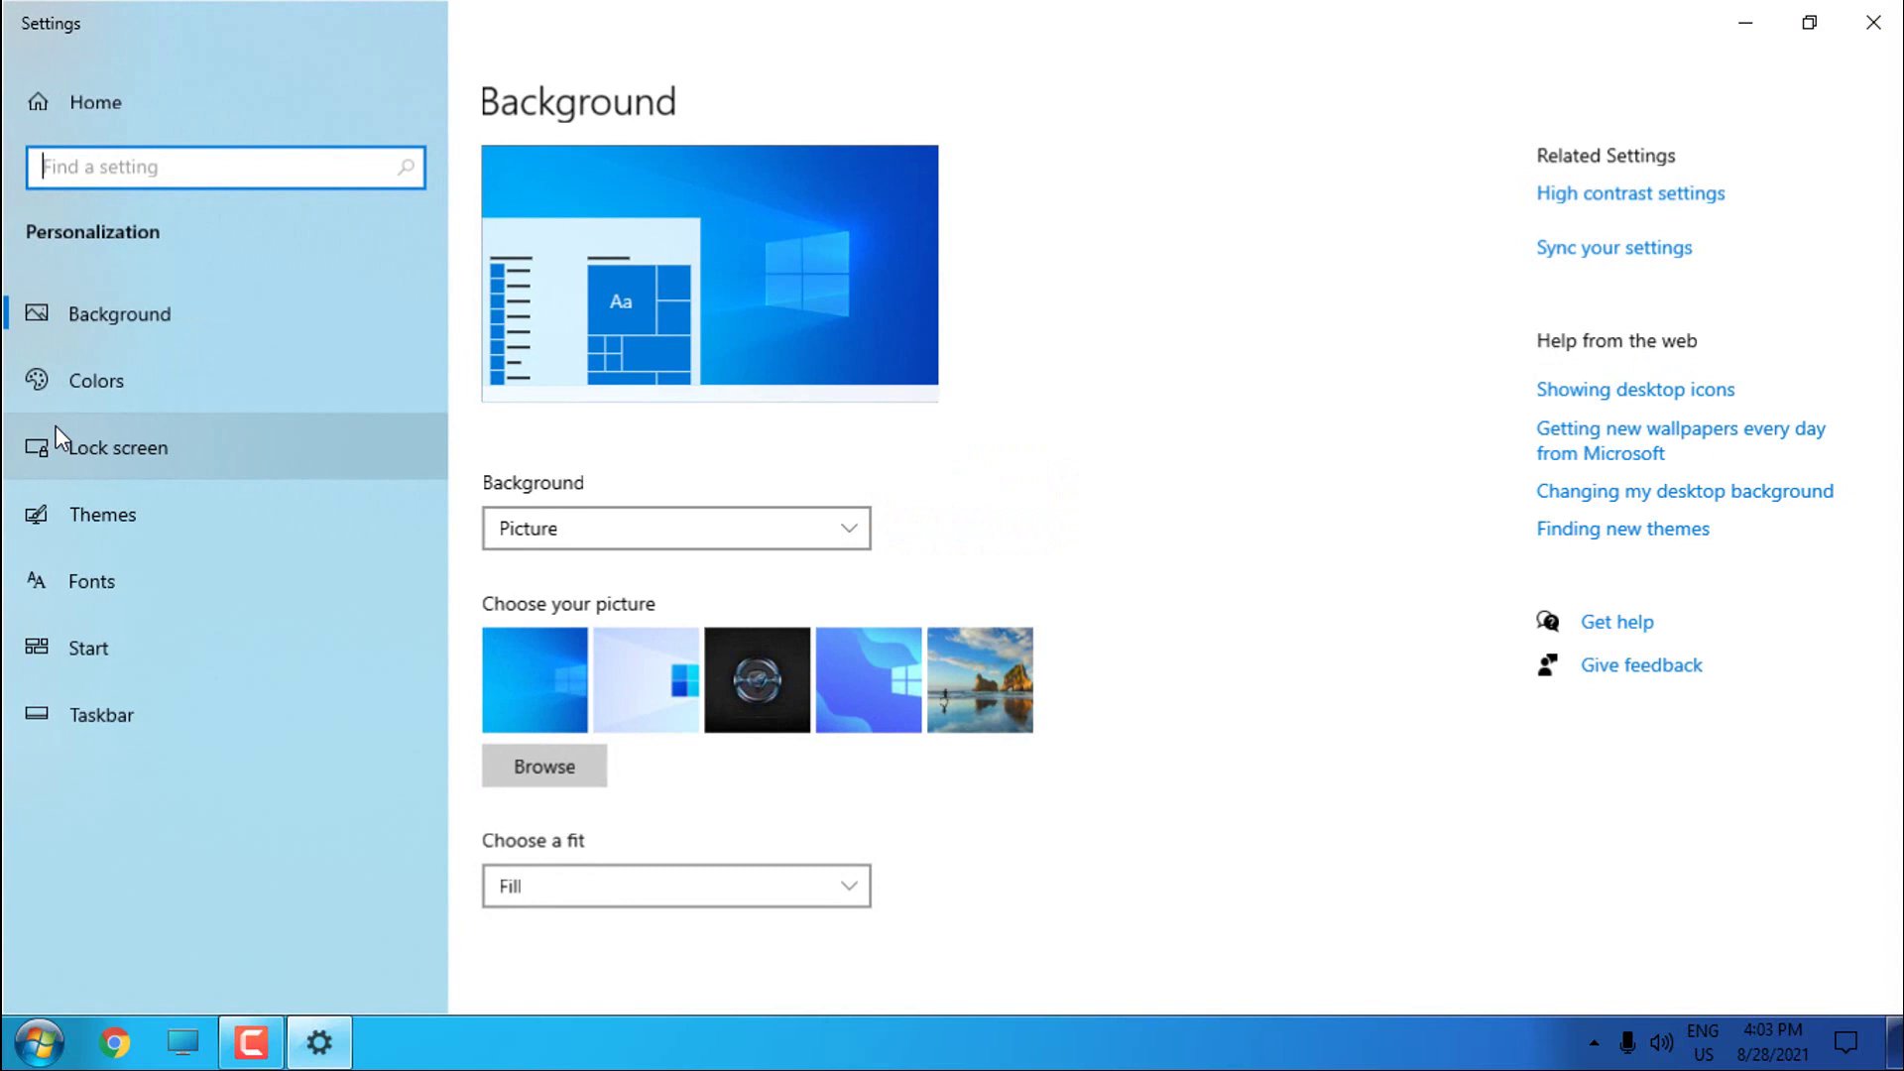
click(153, 515)
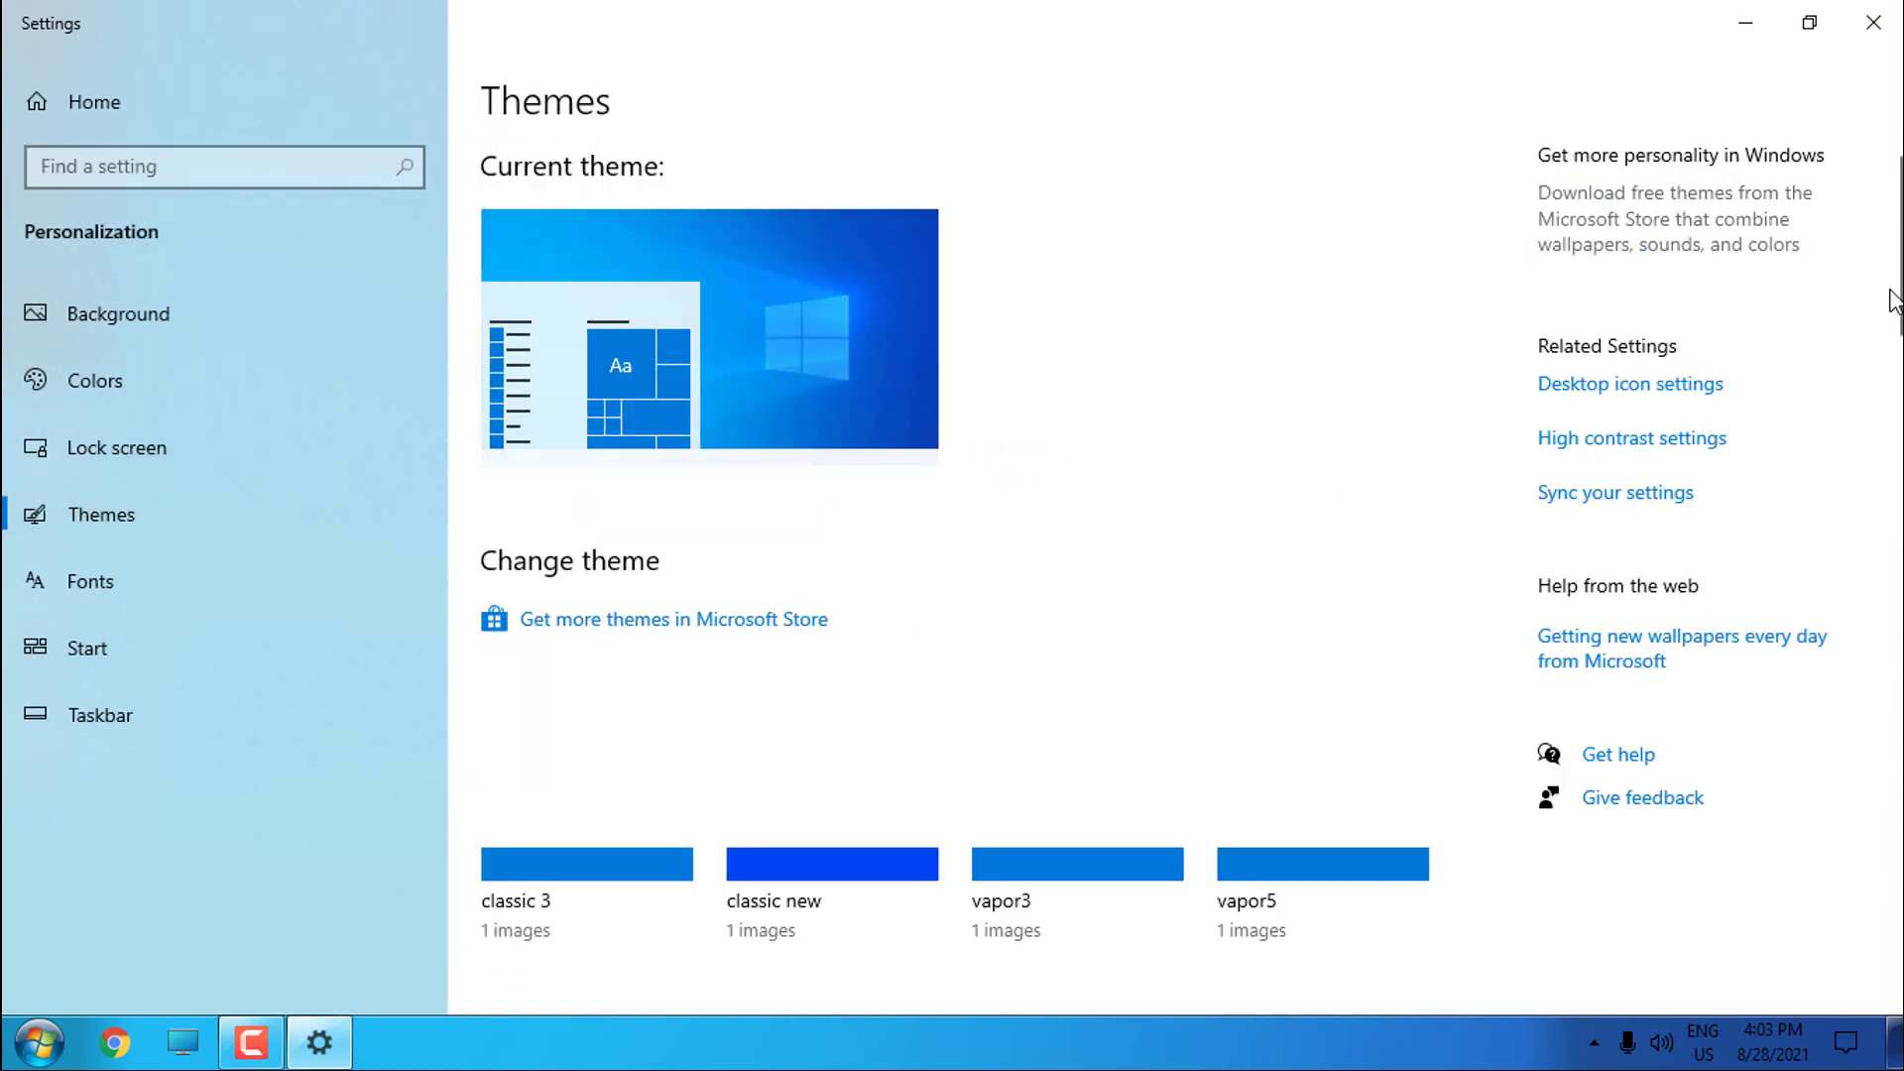
scroll(1893, 575, down, 15)
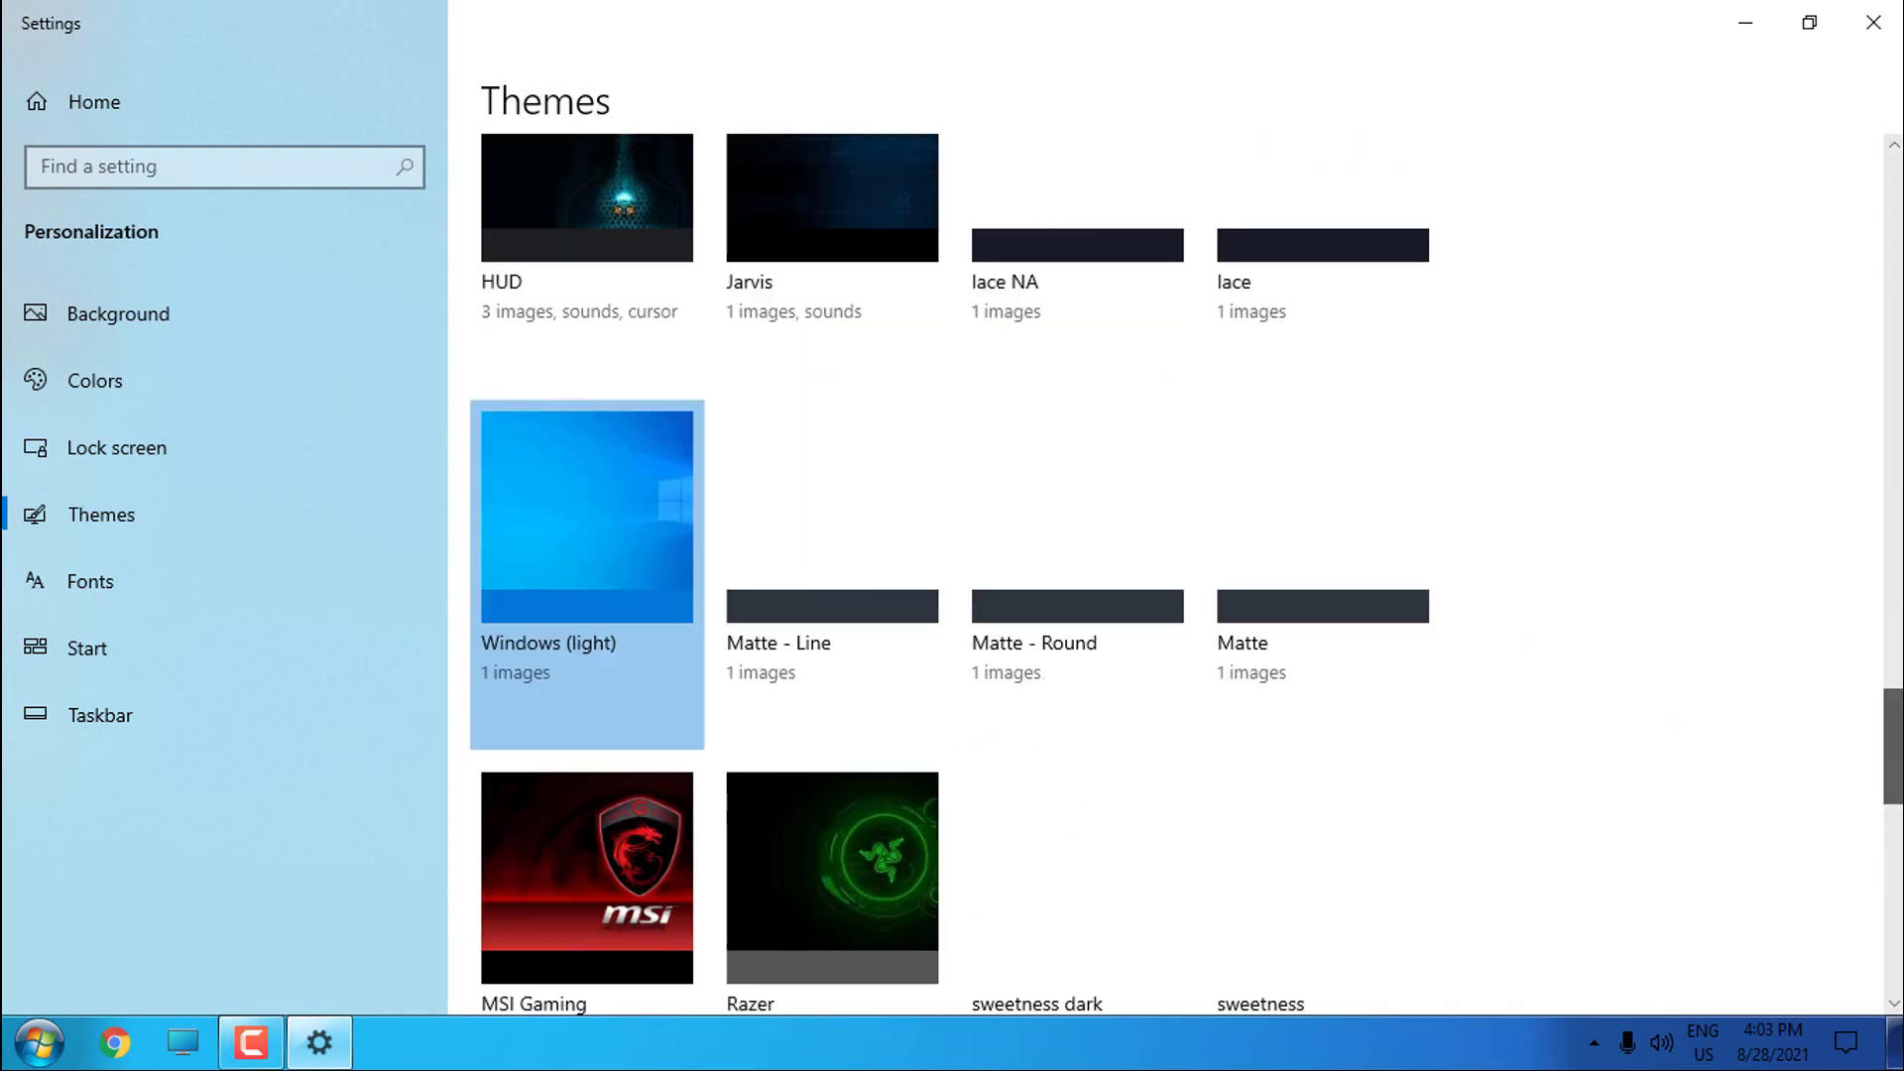
scroll(1893, 575, down, 5)
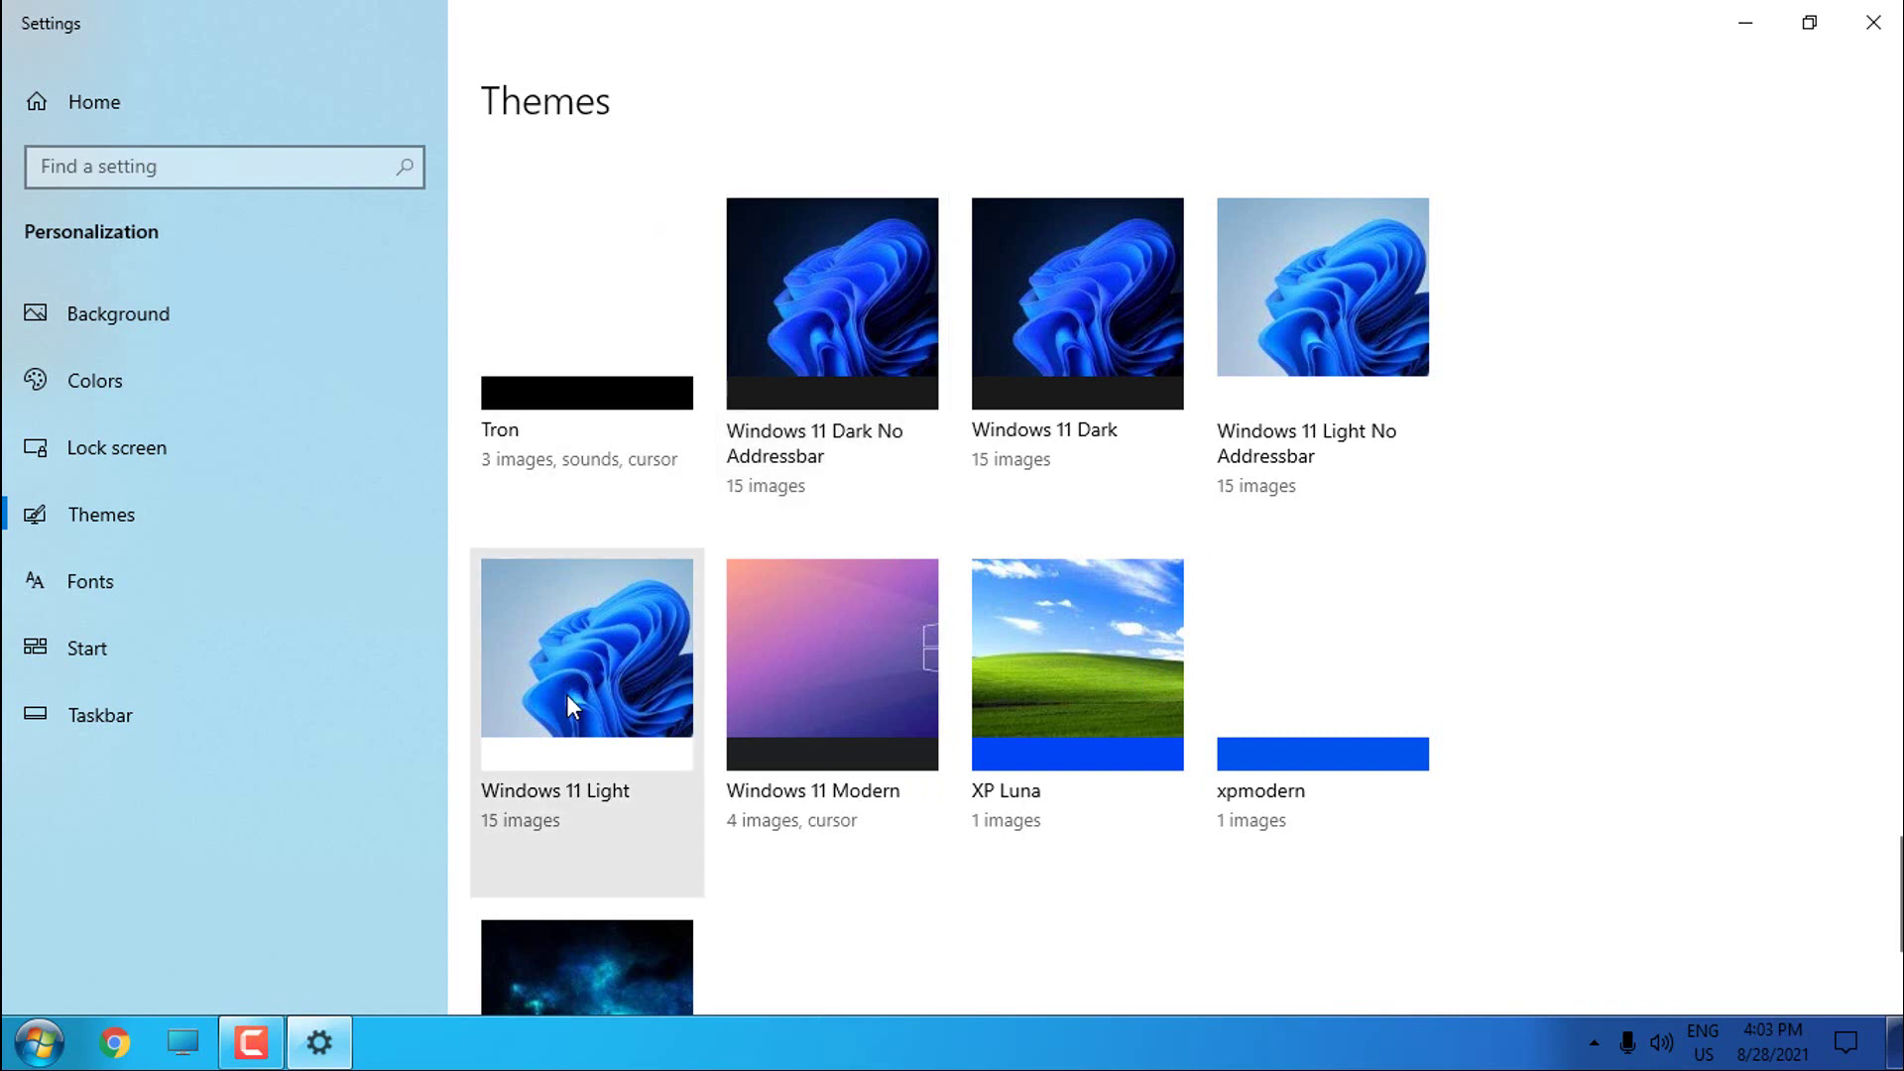
click(611, 726)
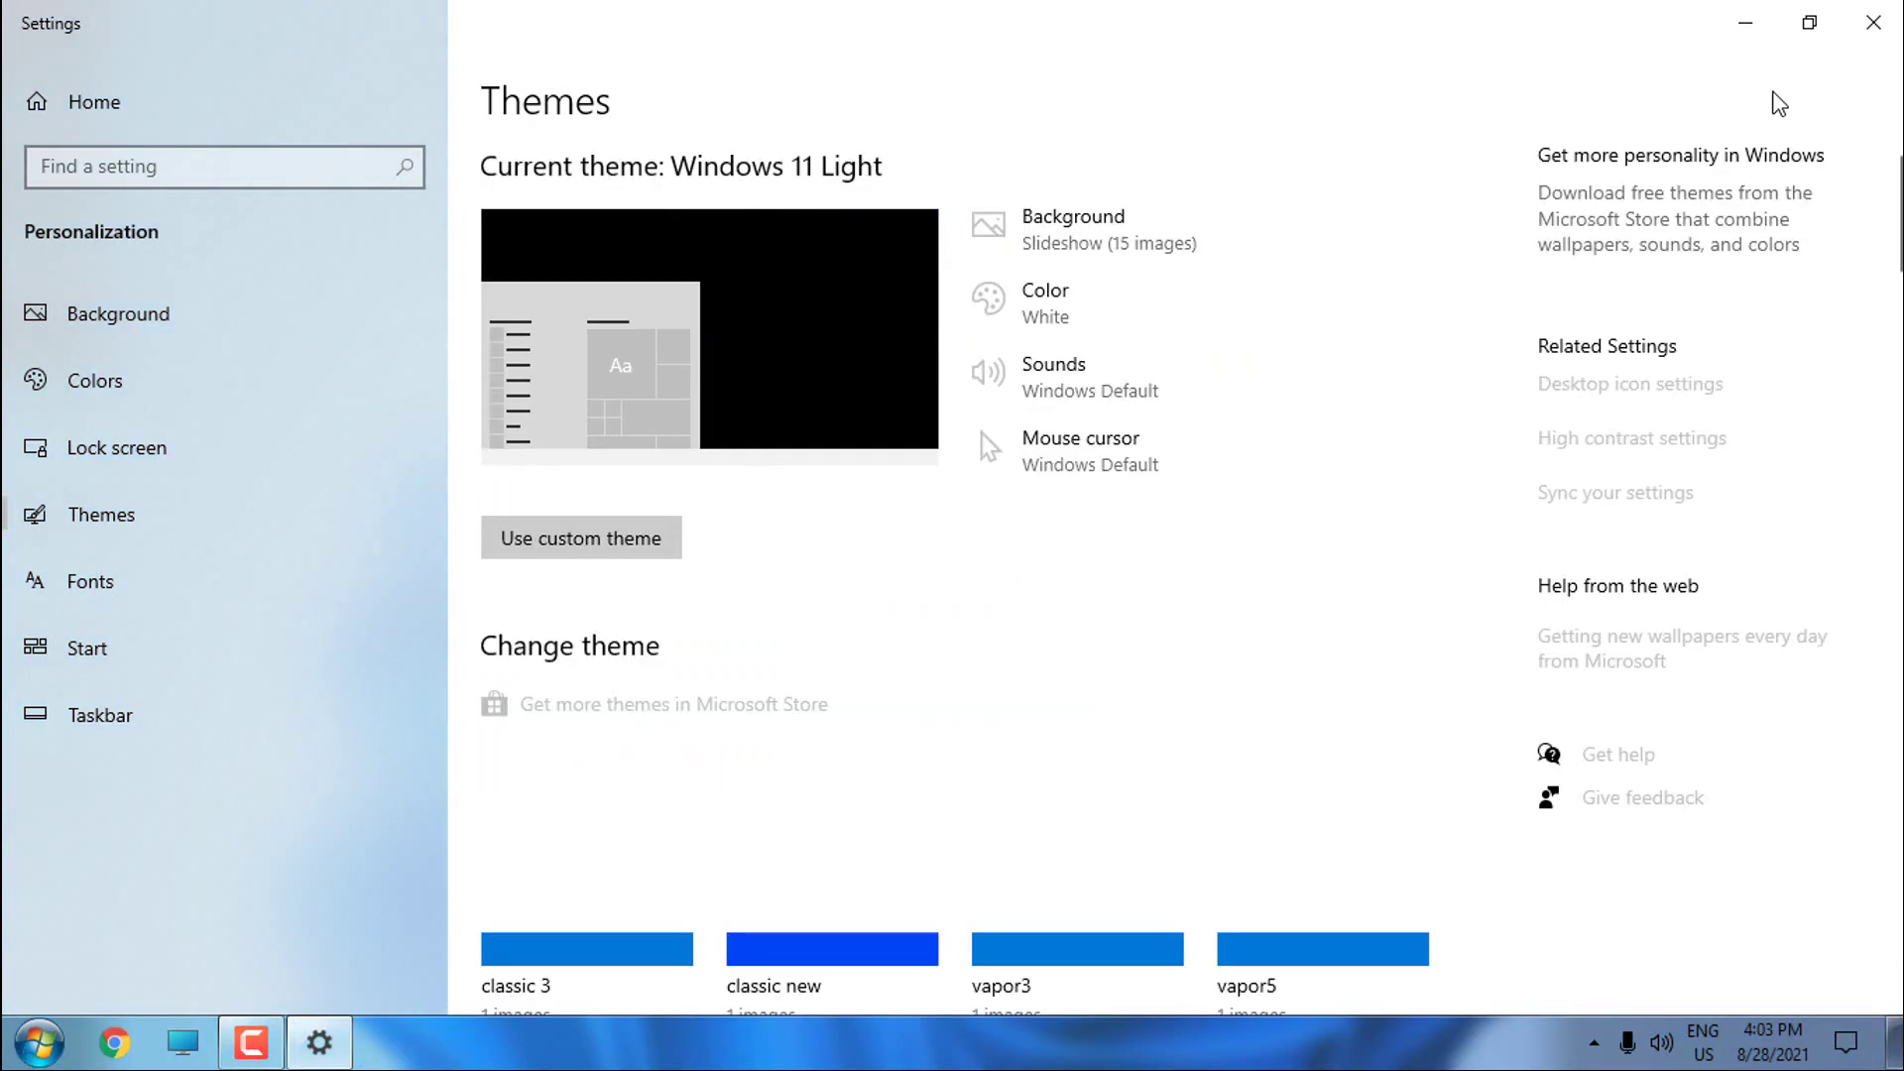
click(1874, 30)
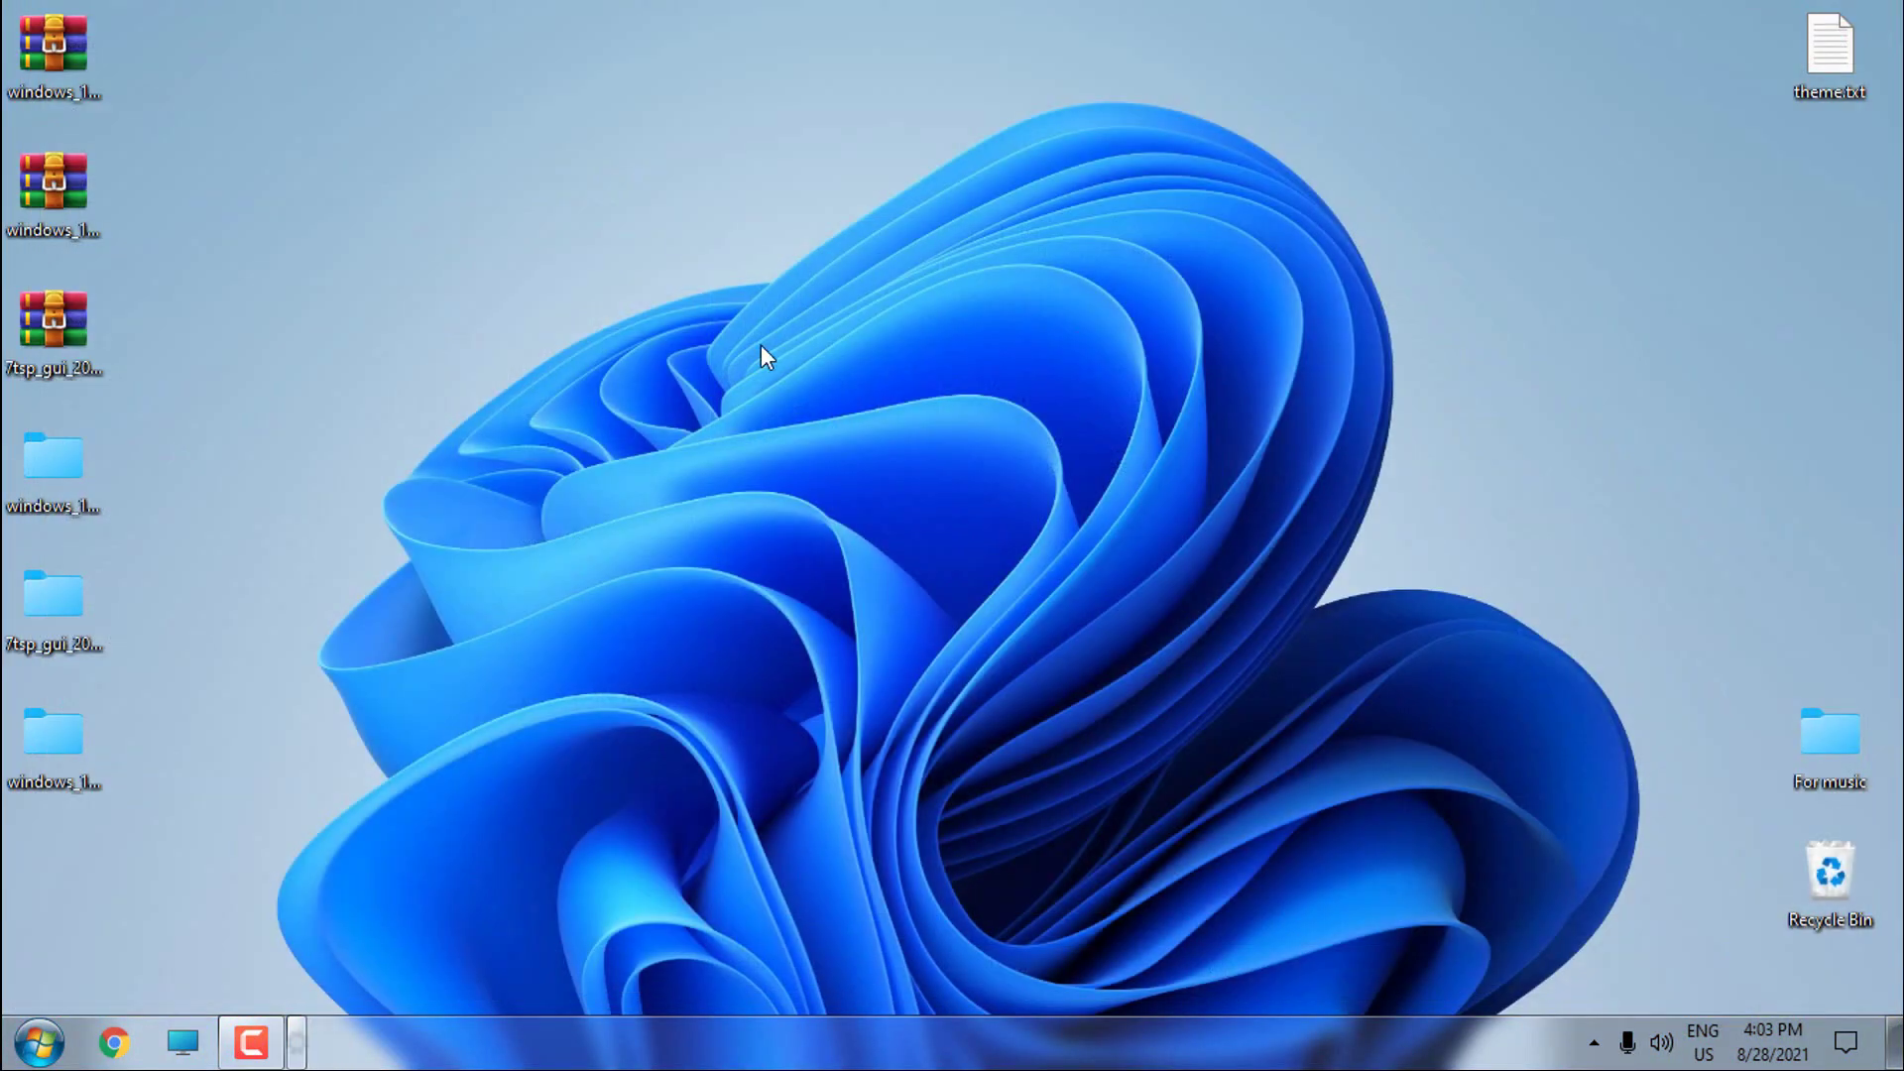
Delete the three extracted folders from the desktop and refresh it
right_click(760, 343)
click(767, 429)
drag(260, 842, 109, 585)
right_click(50, 458)
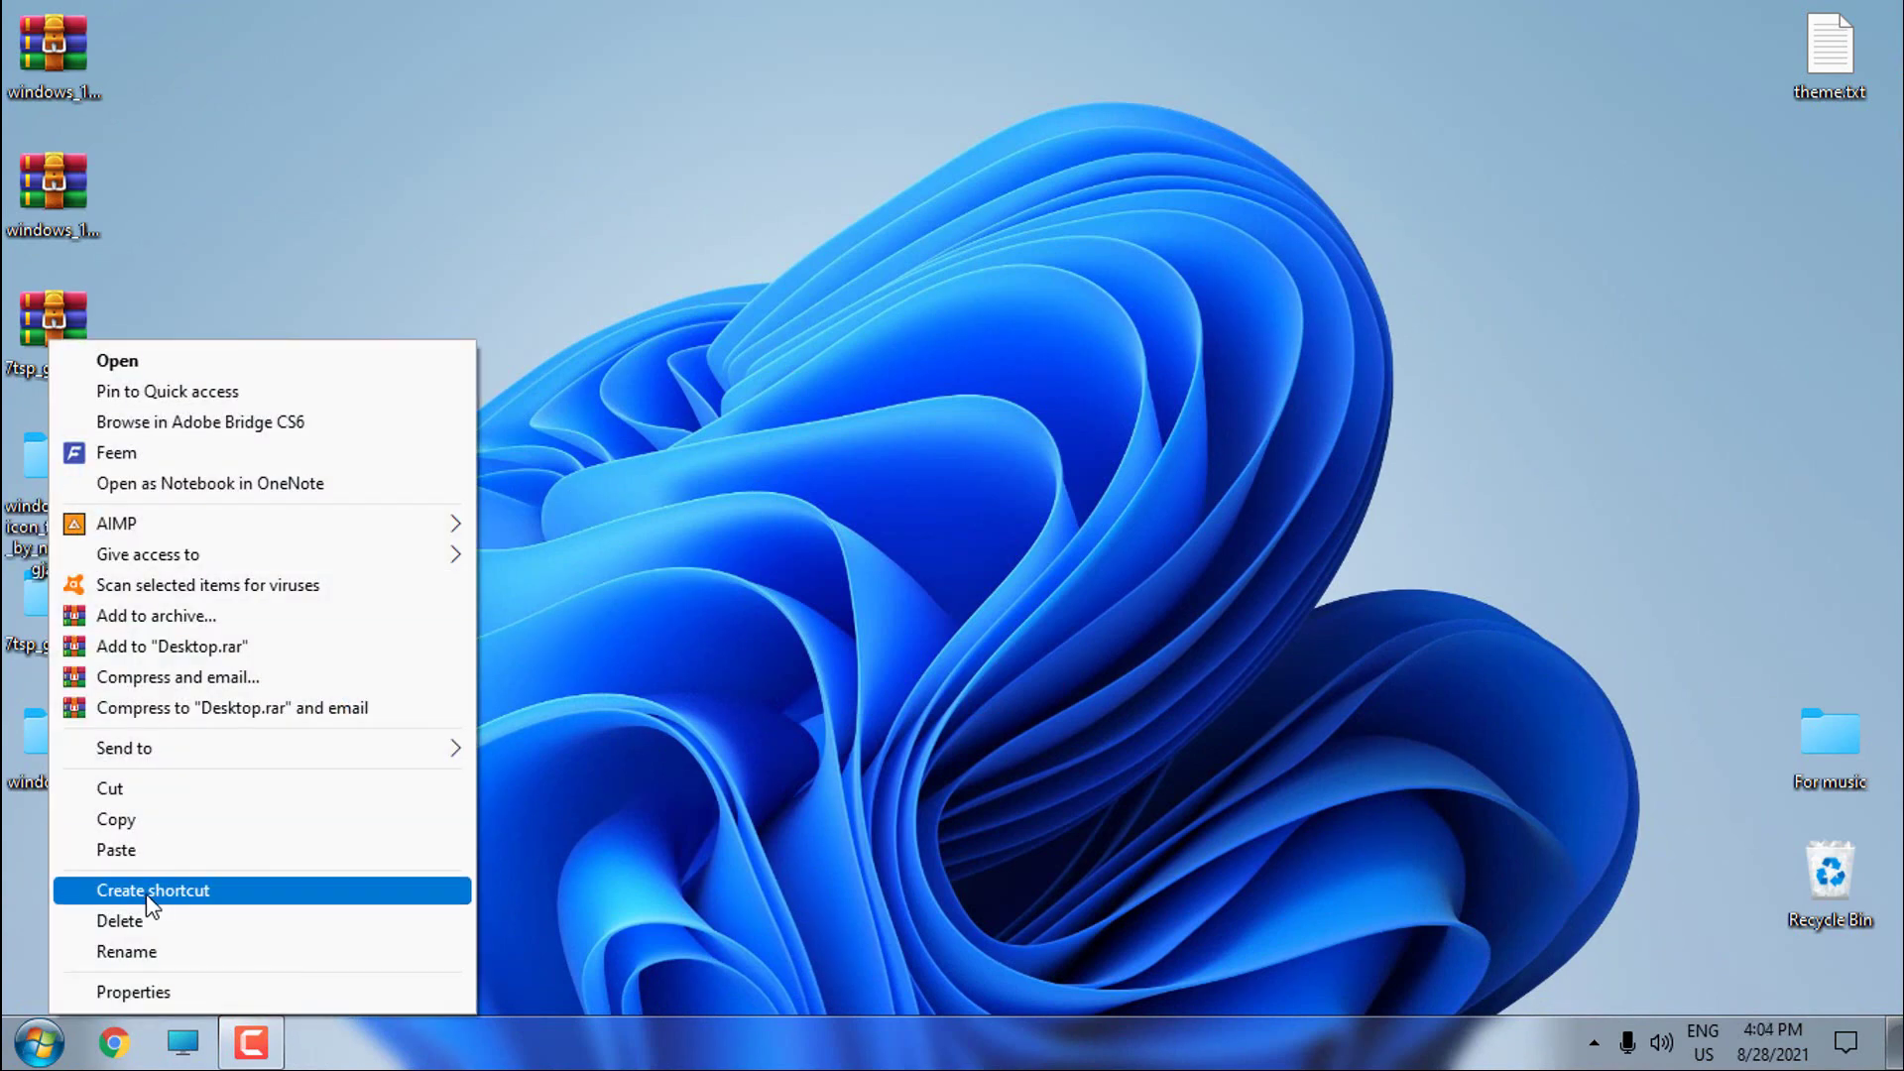
click(133, 918)
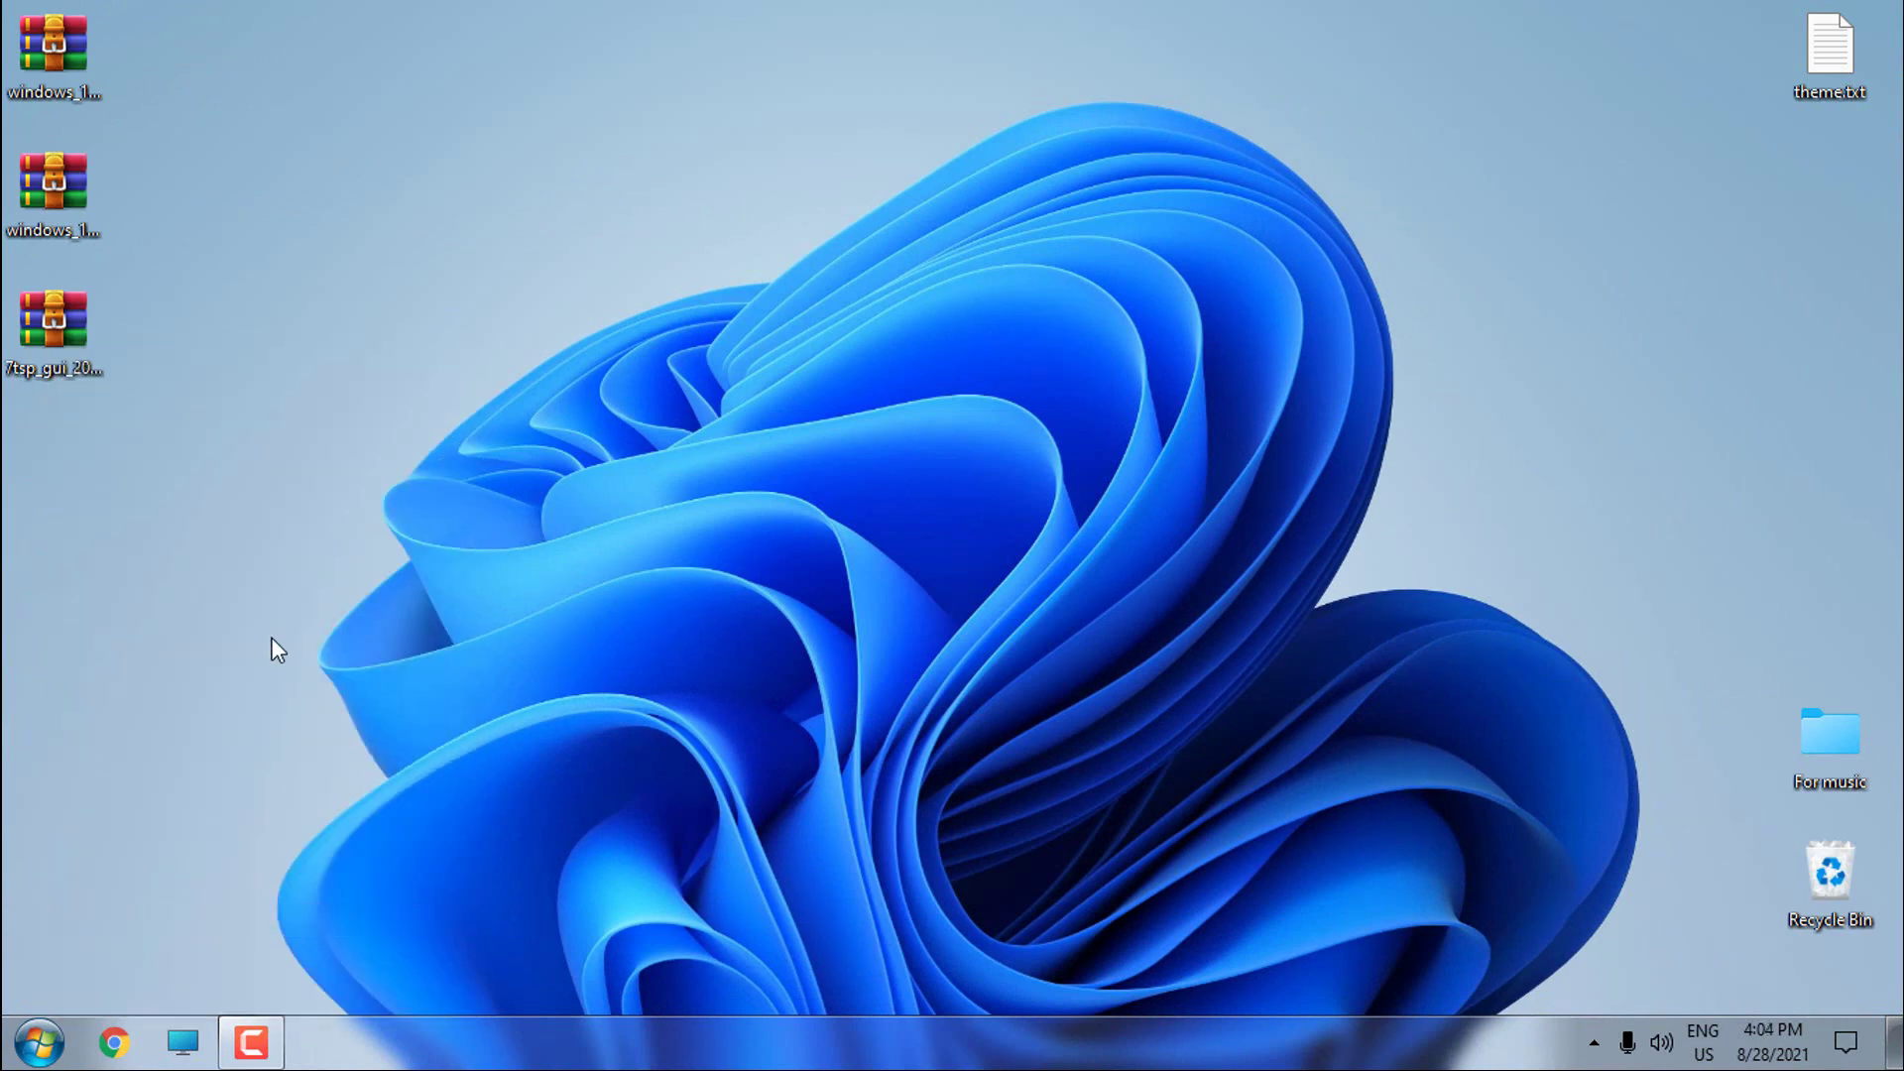
right_click(480, 306)
click(544, 395)
Open This PC to examine the new theme in the window, and close it
click(185, 1043)
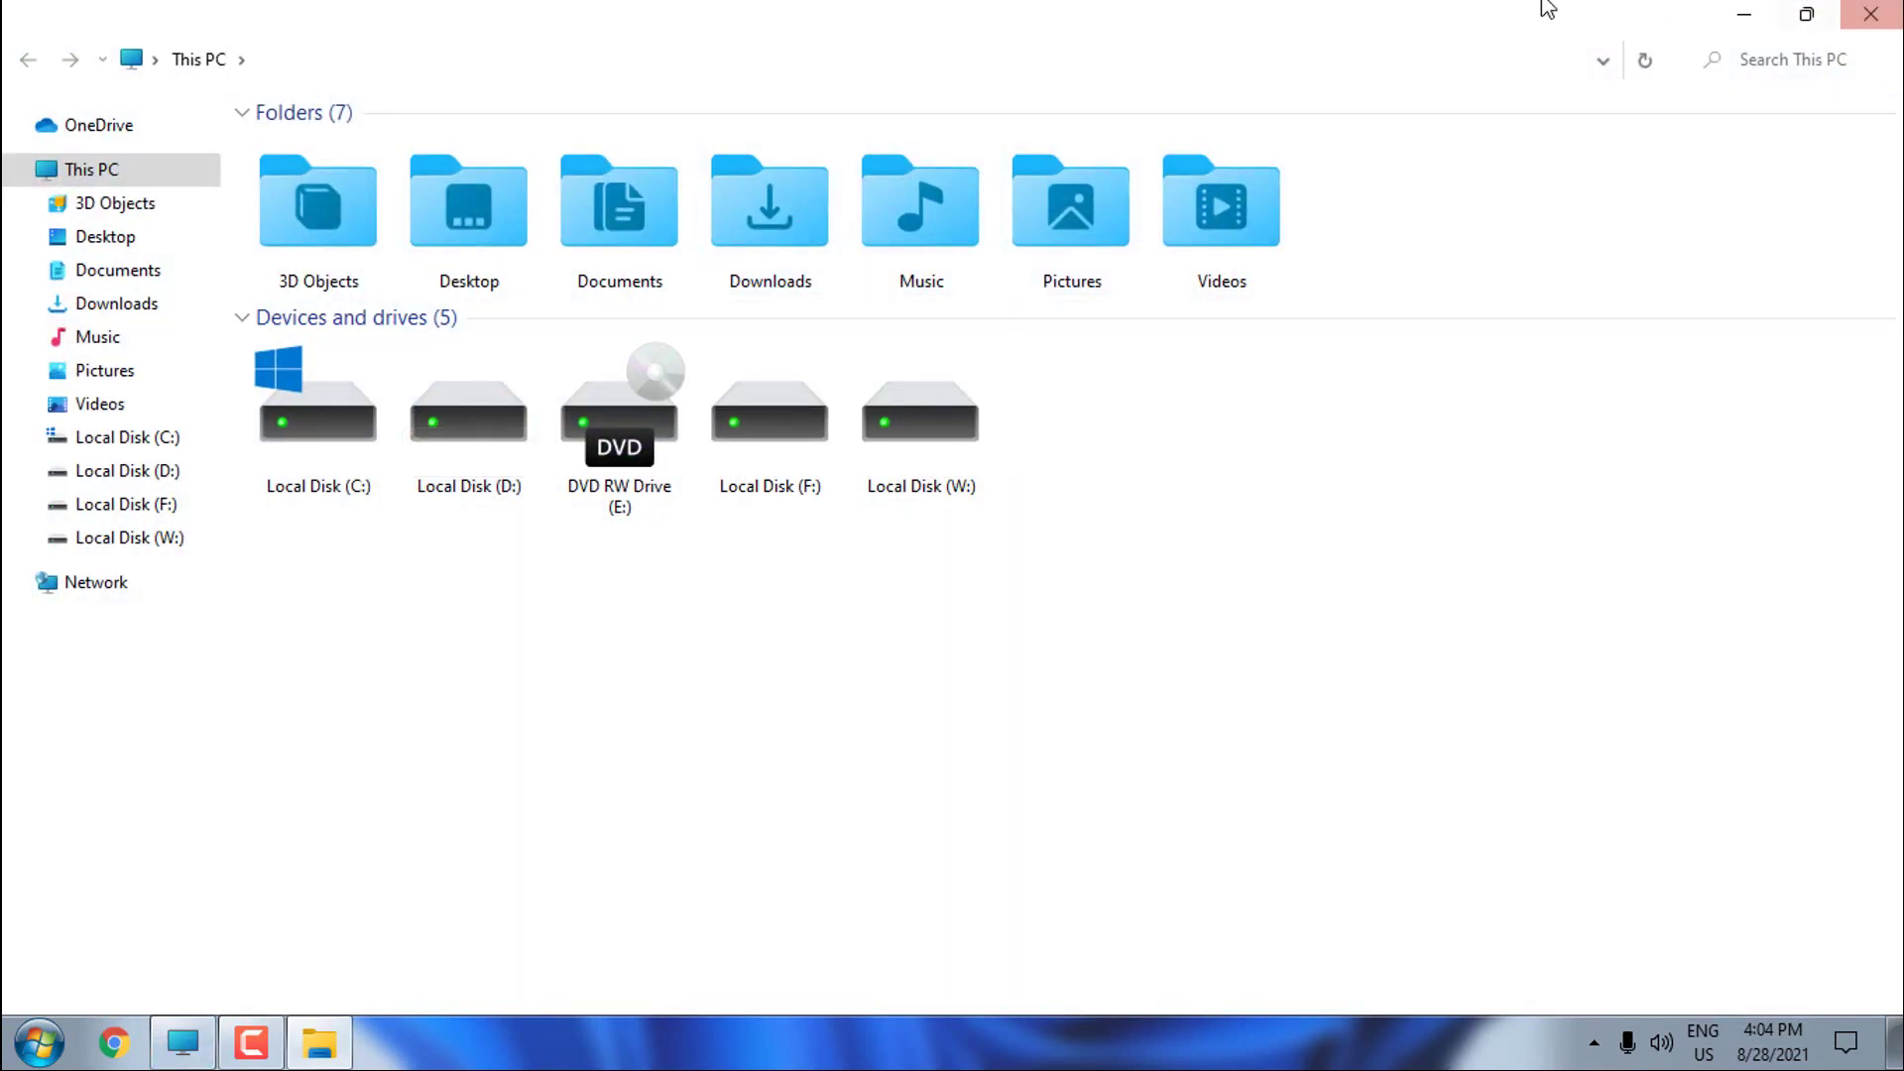
double_click(1547, 8)
click(1750, 124)
Open the StartIsBack configuration from the Start menu and apply the Windows 10 visual style under Appearance
key(super)
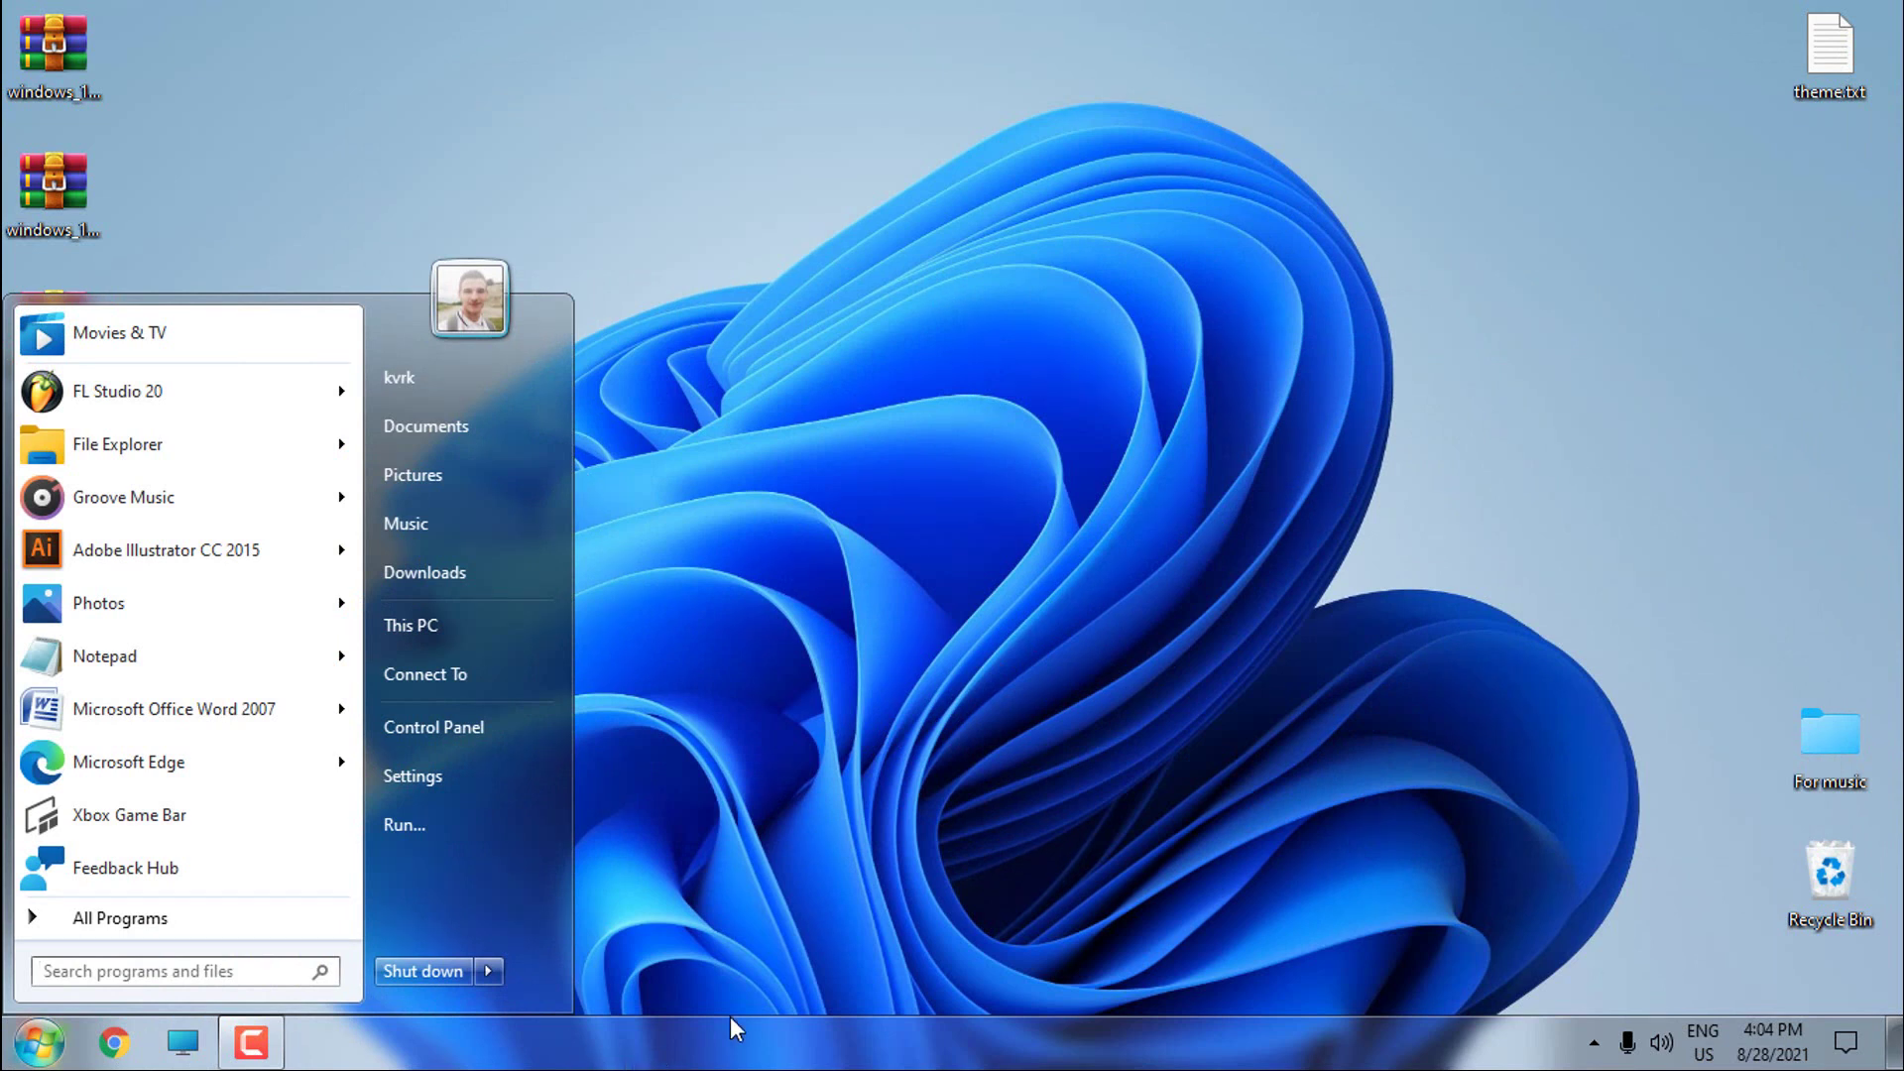
right_click(552, 319)
click(585, 343)
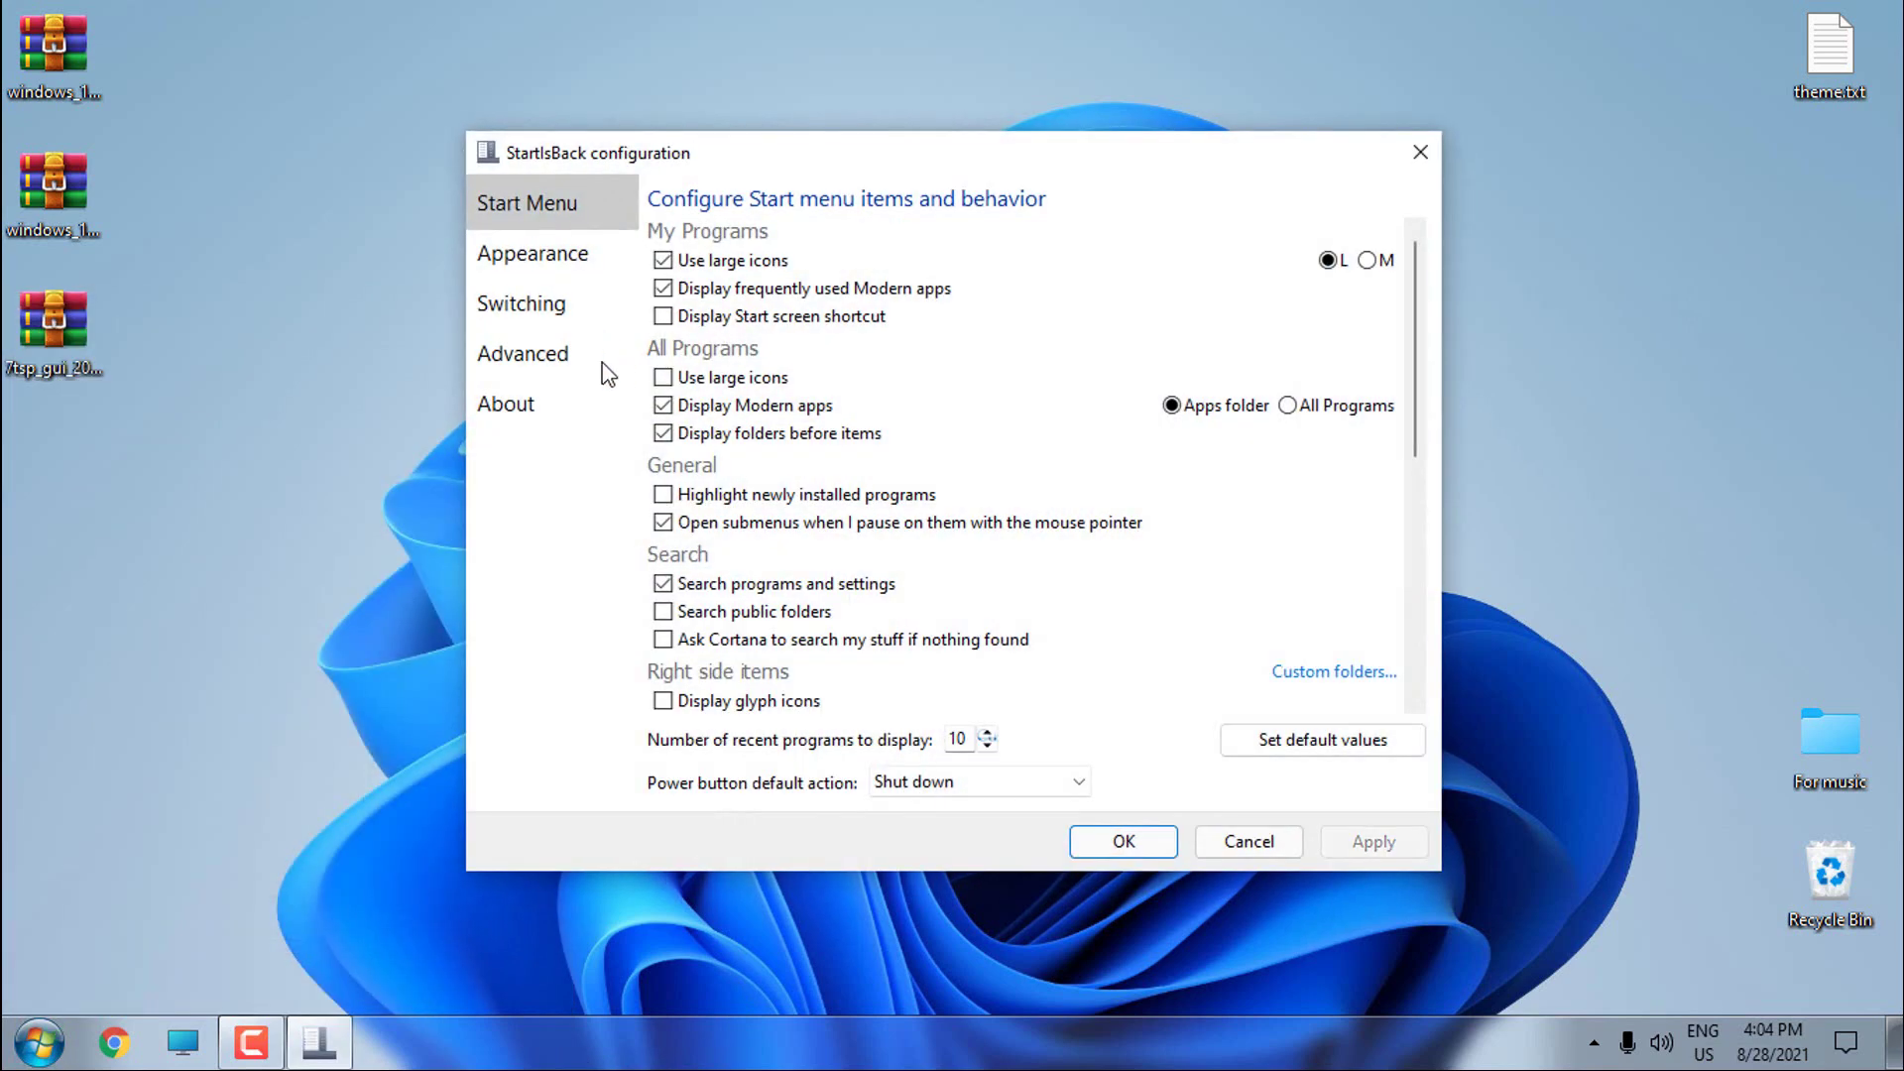
click(560, 276)
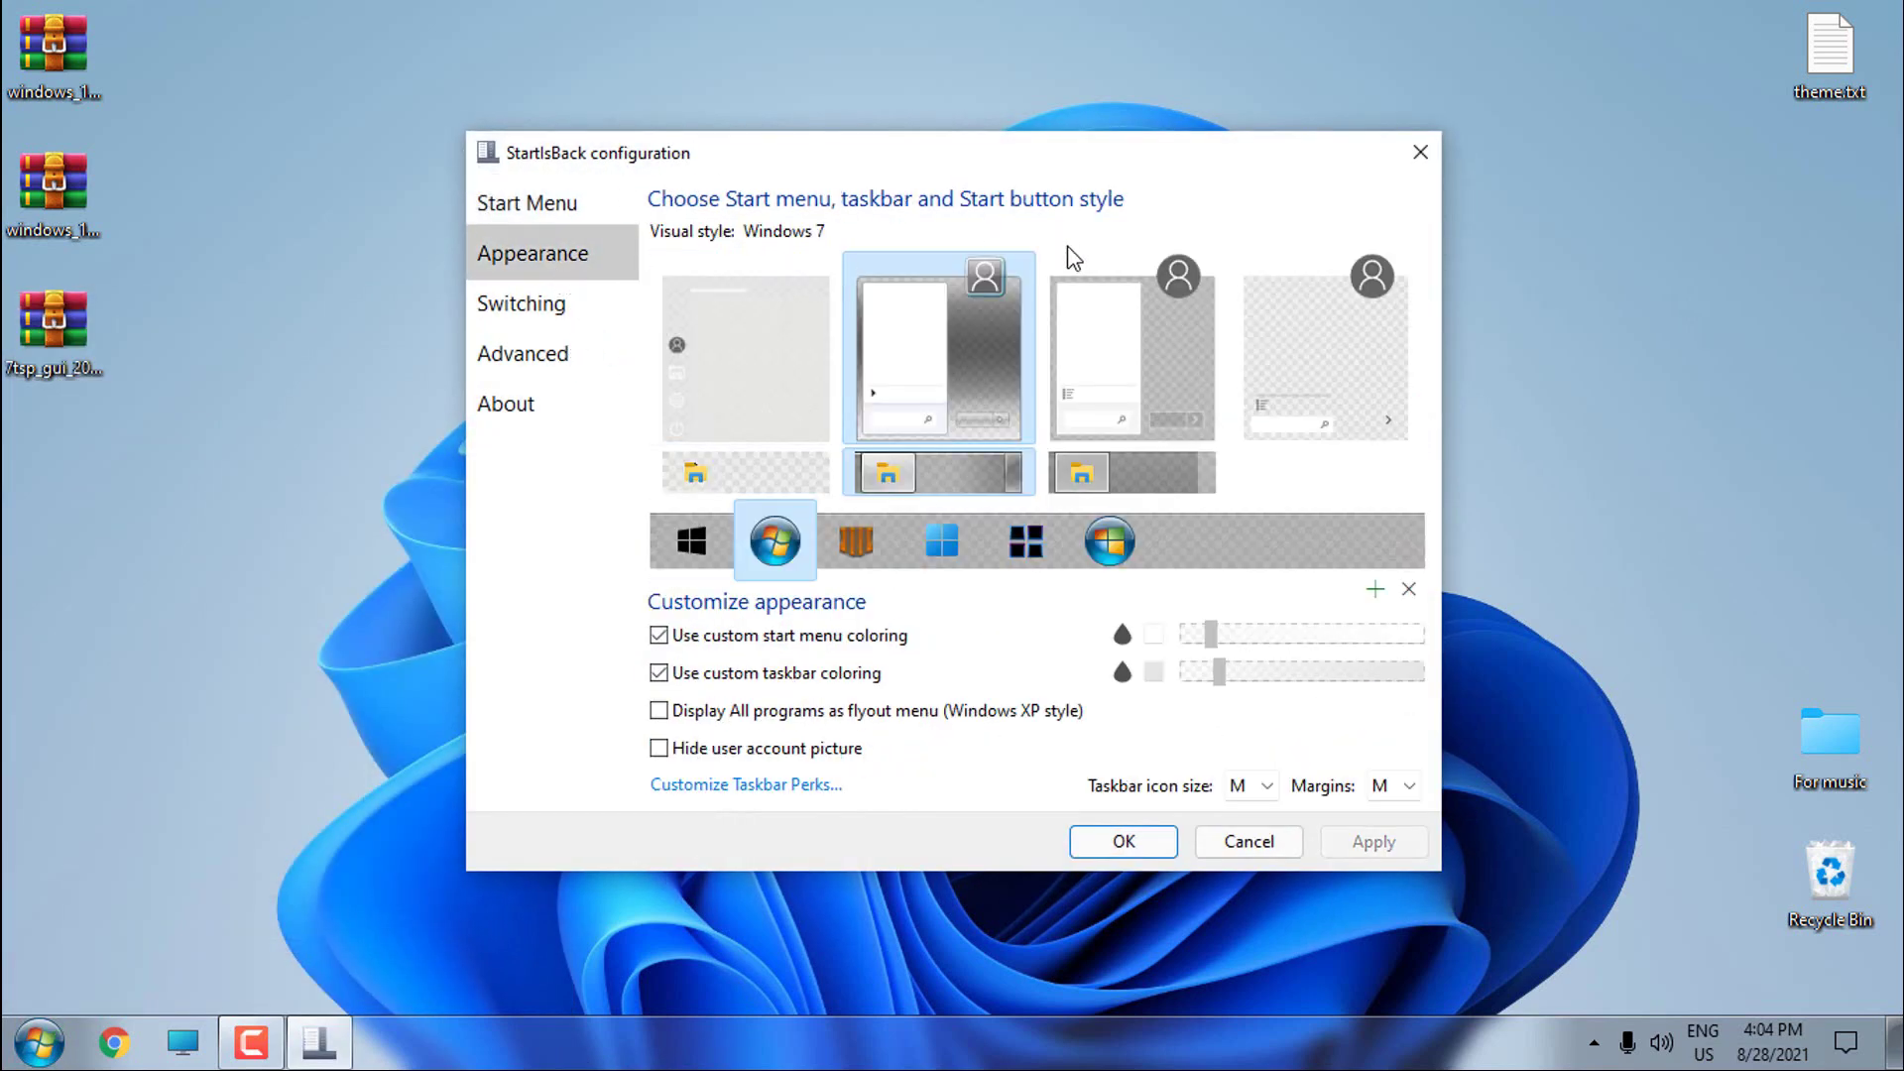
click(836, 352)
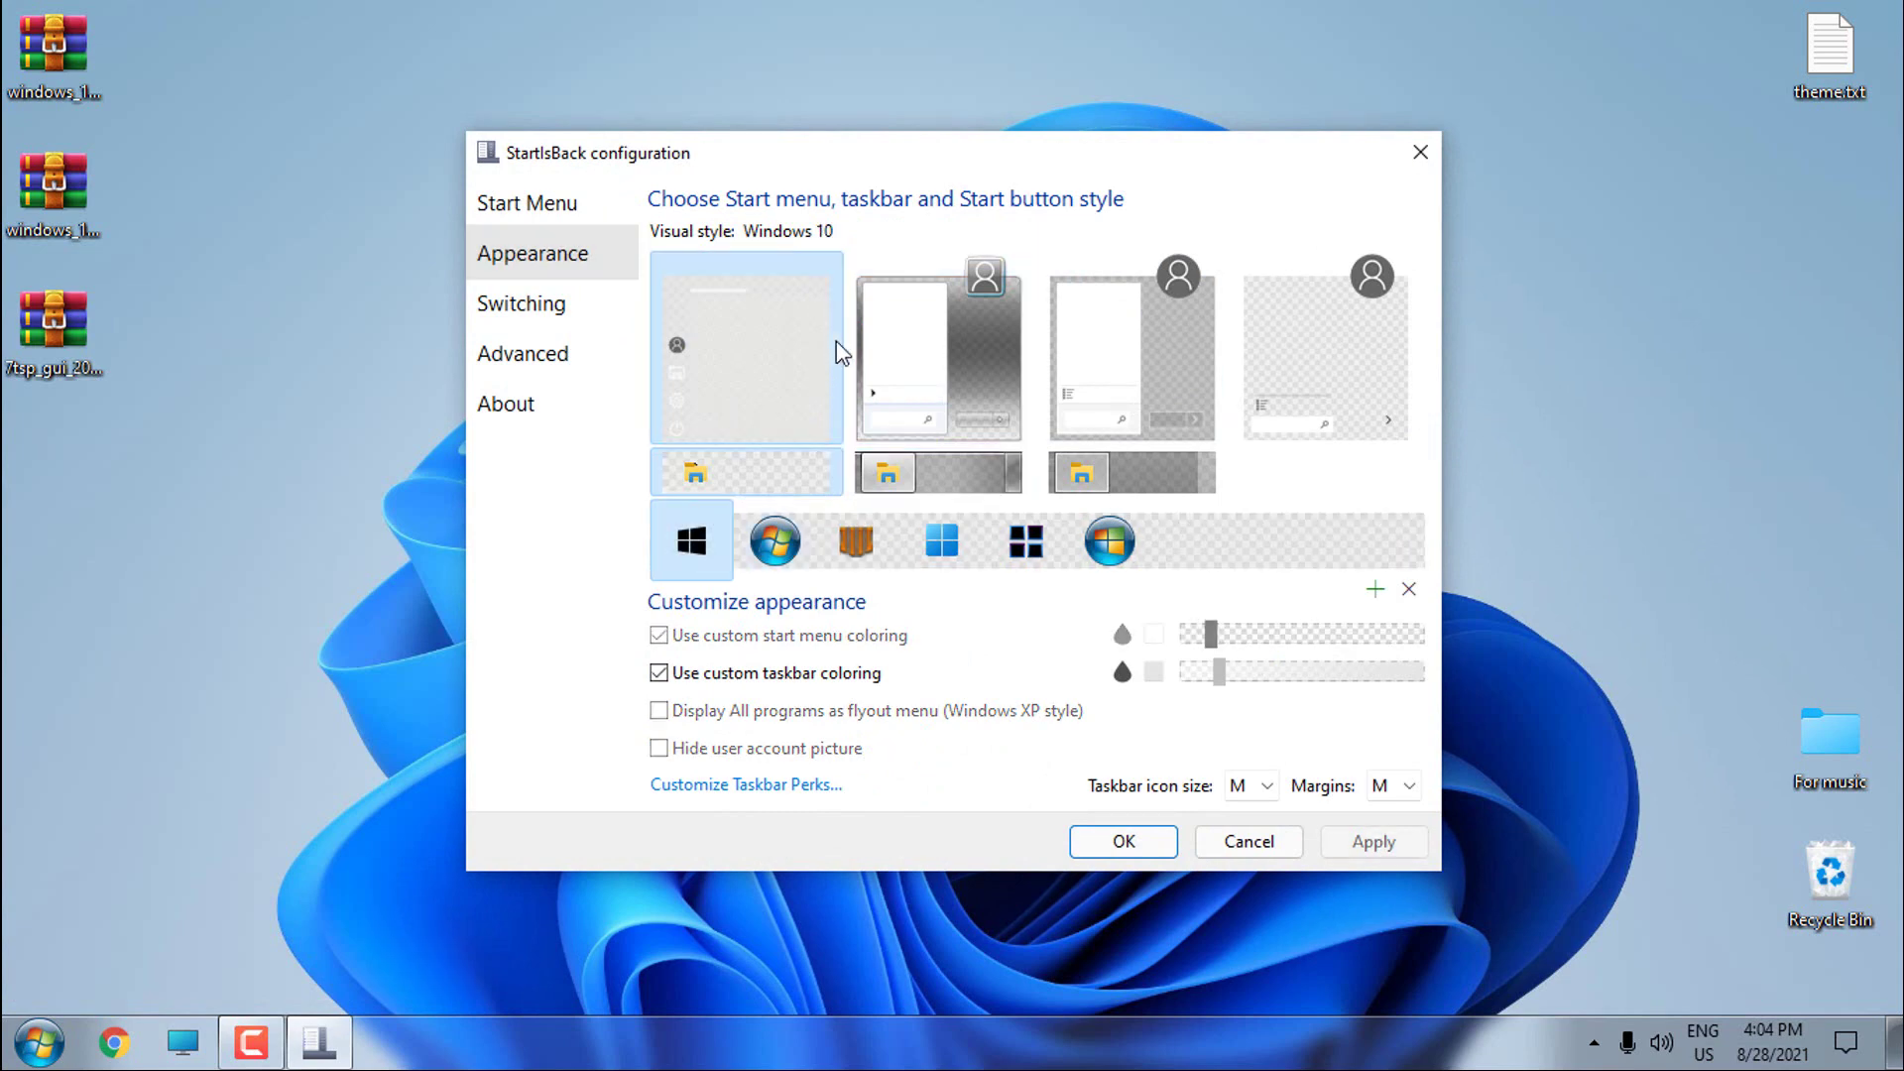
drag(968, 141, 1097, 36)
click(1485, 738)
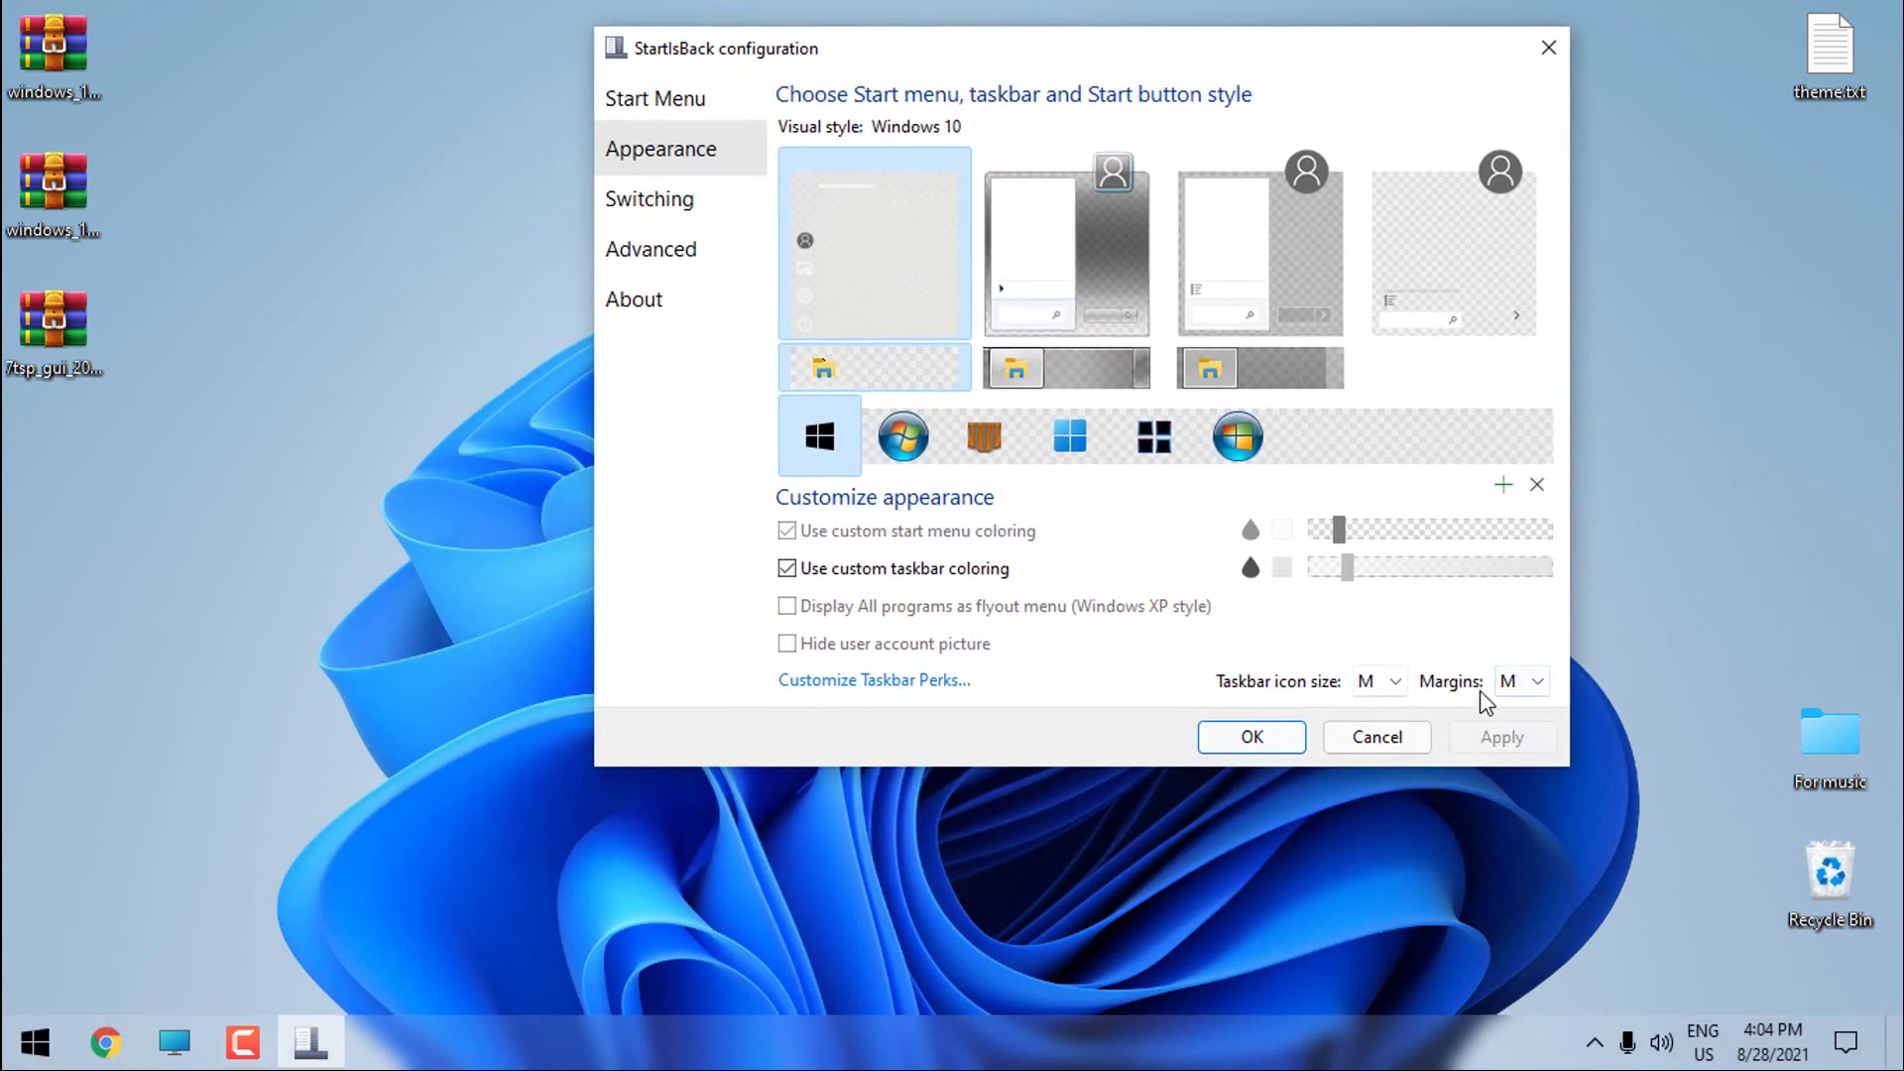
Open the Start menu to examine the applied Windows 10 style, close it, and refresh the desktop
click(35, 1041)
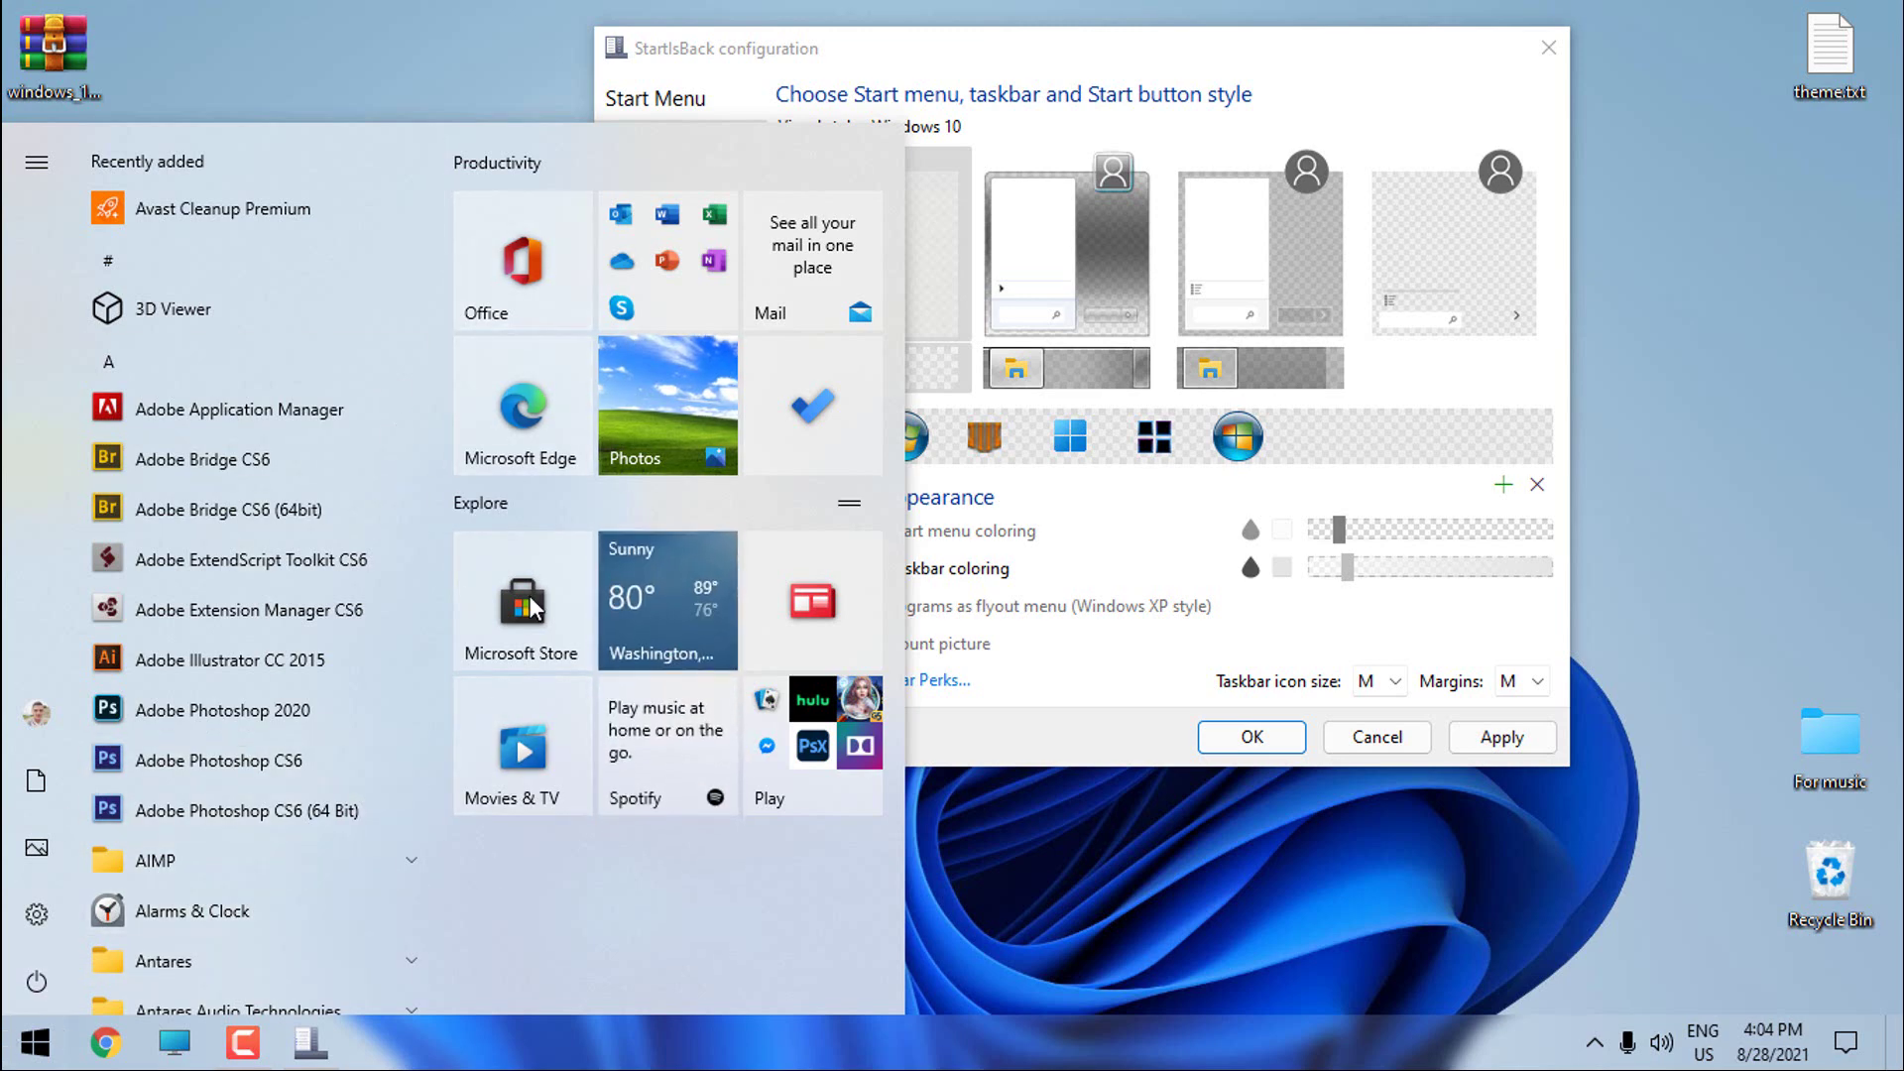
click(8, 1064)
right_click(409, 601)
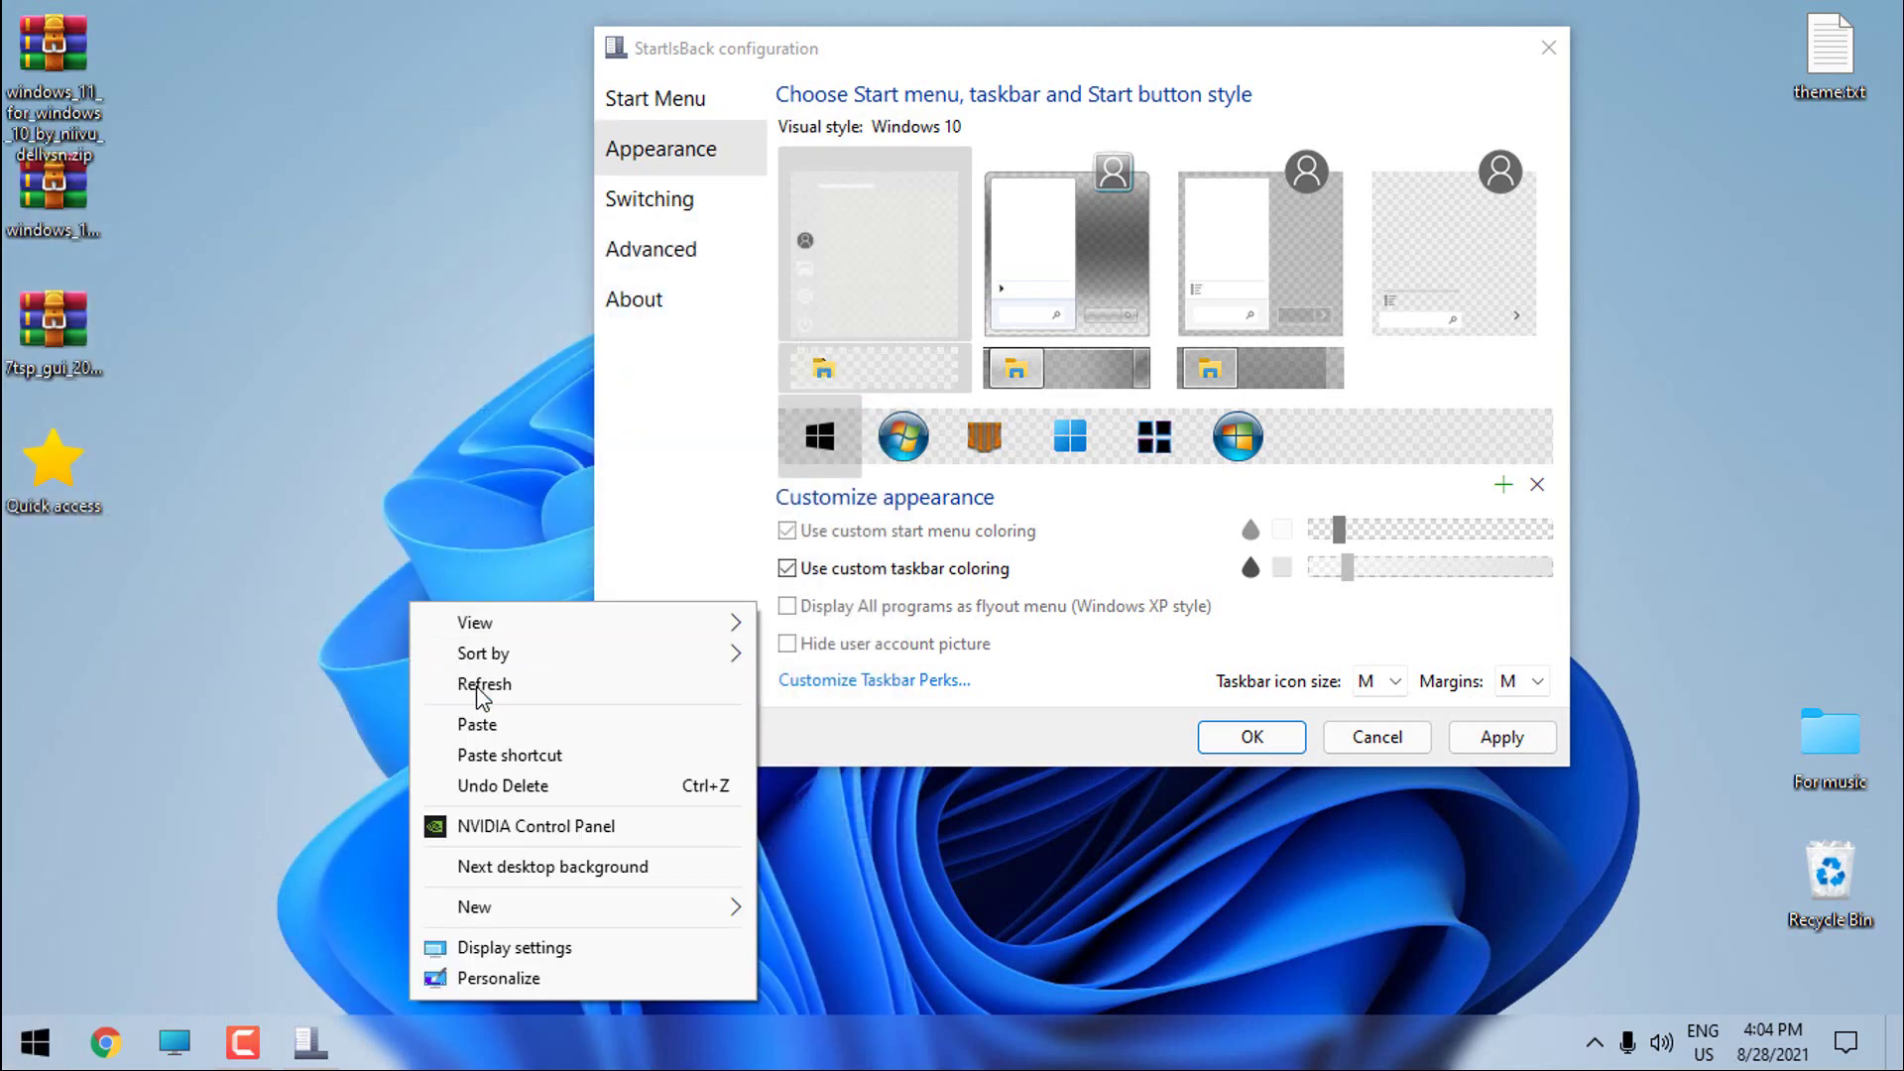
click(480, 686)
Apply the Plain10 Start menu style in the StartIsBack configuration, check the Start menu, and close it
click(1454, 293)
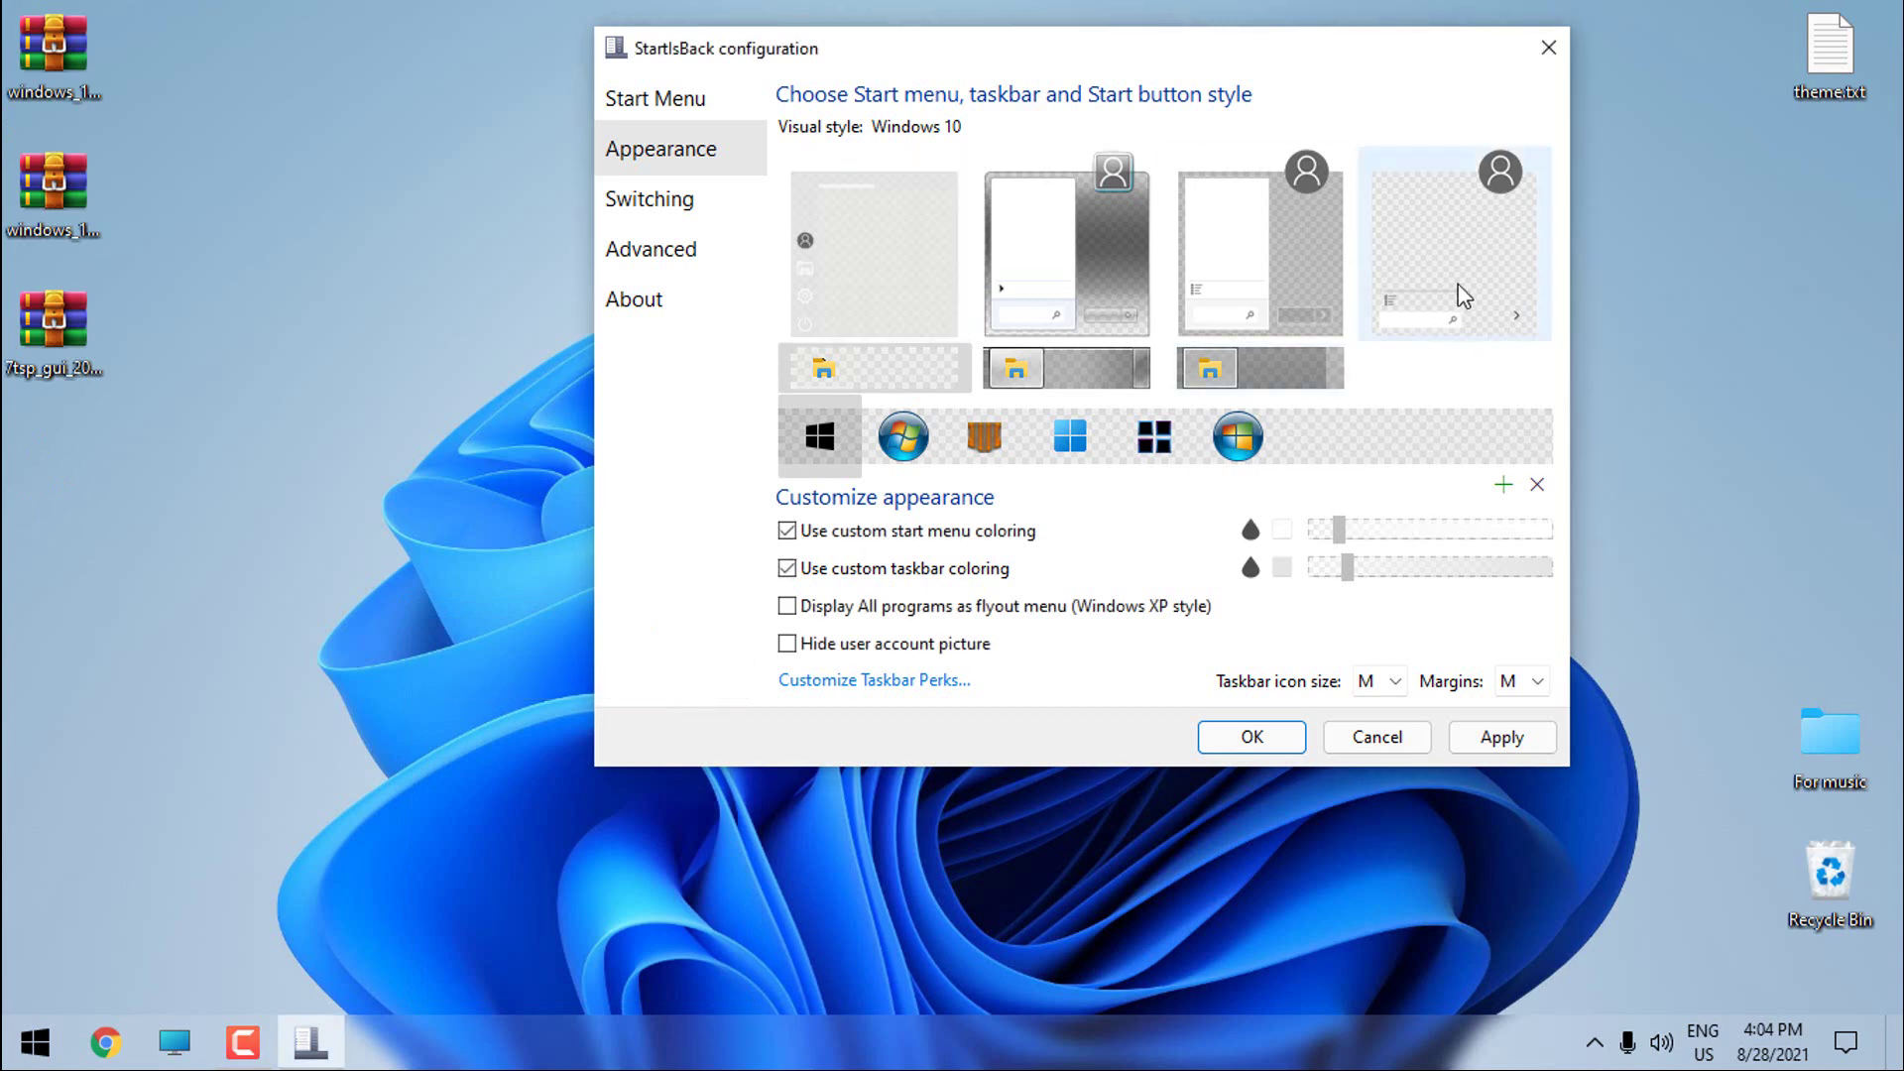
click(1498, 735)
key(super)
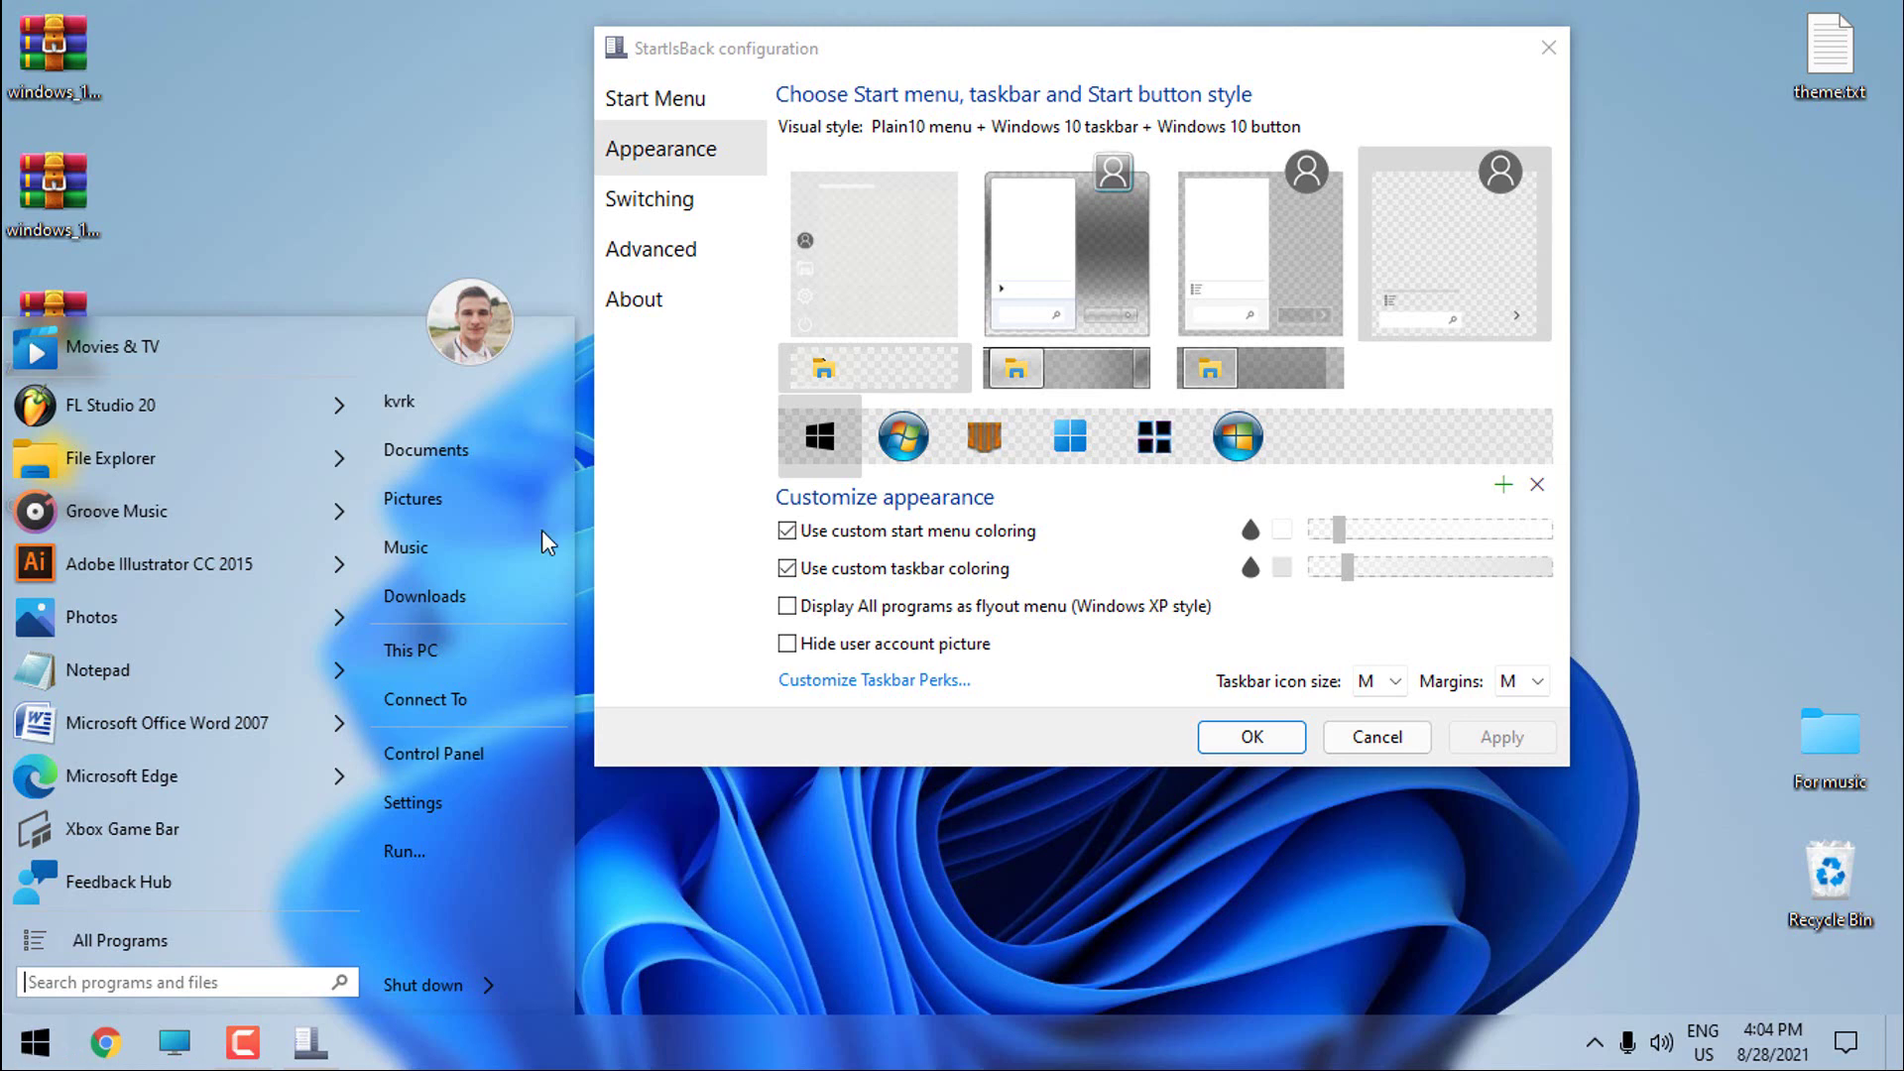
click(31, 1043)
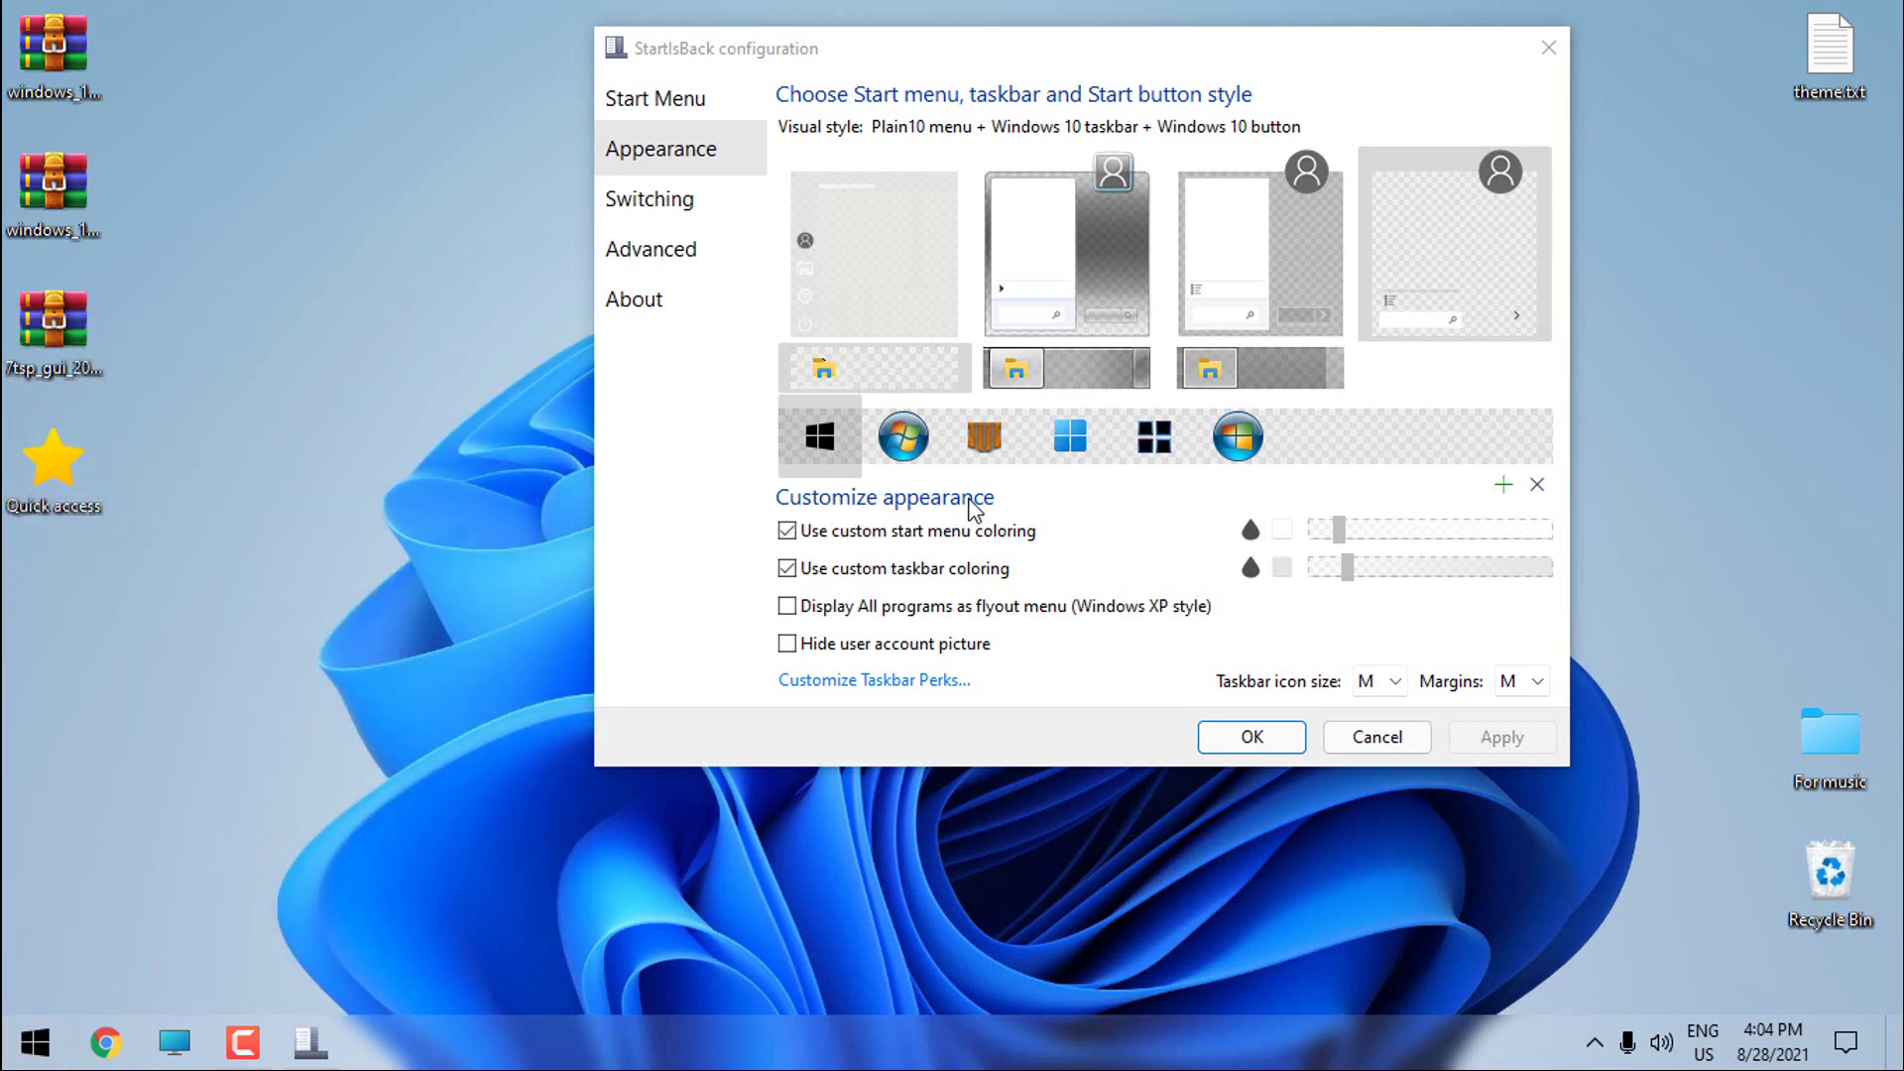
Enable custom taskbar coloring and set both the Start menu and taskbar transparency effects to Blur
click(788, 568)
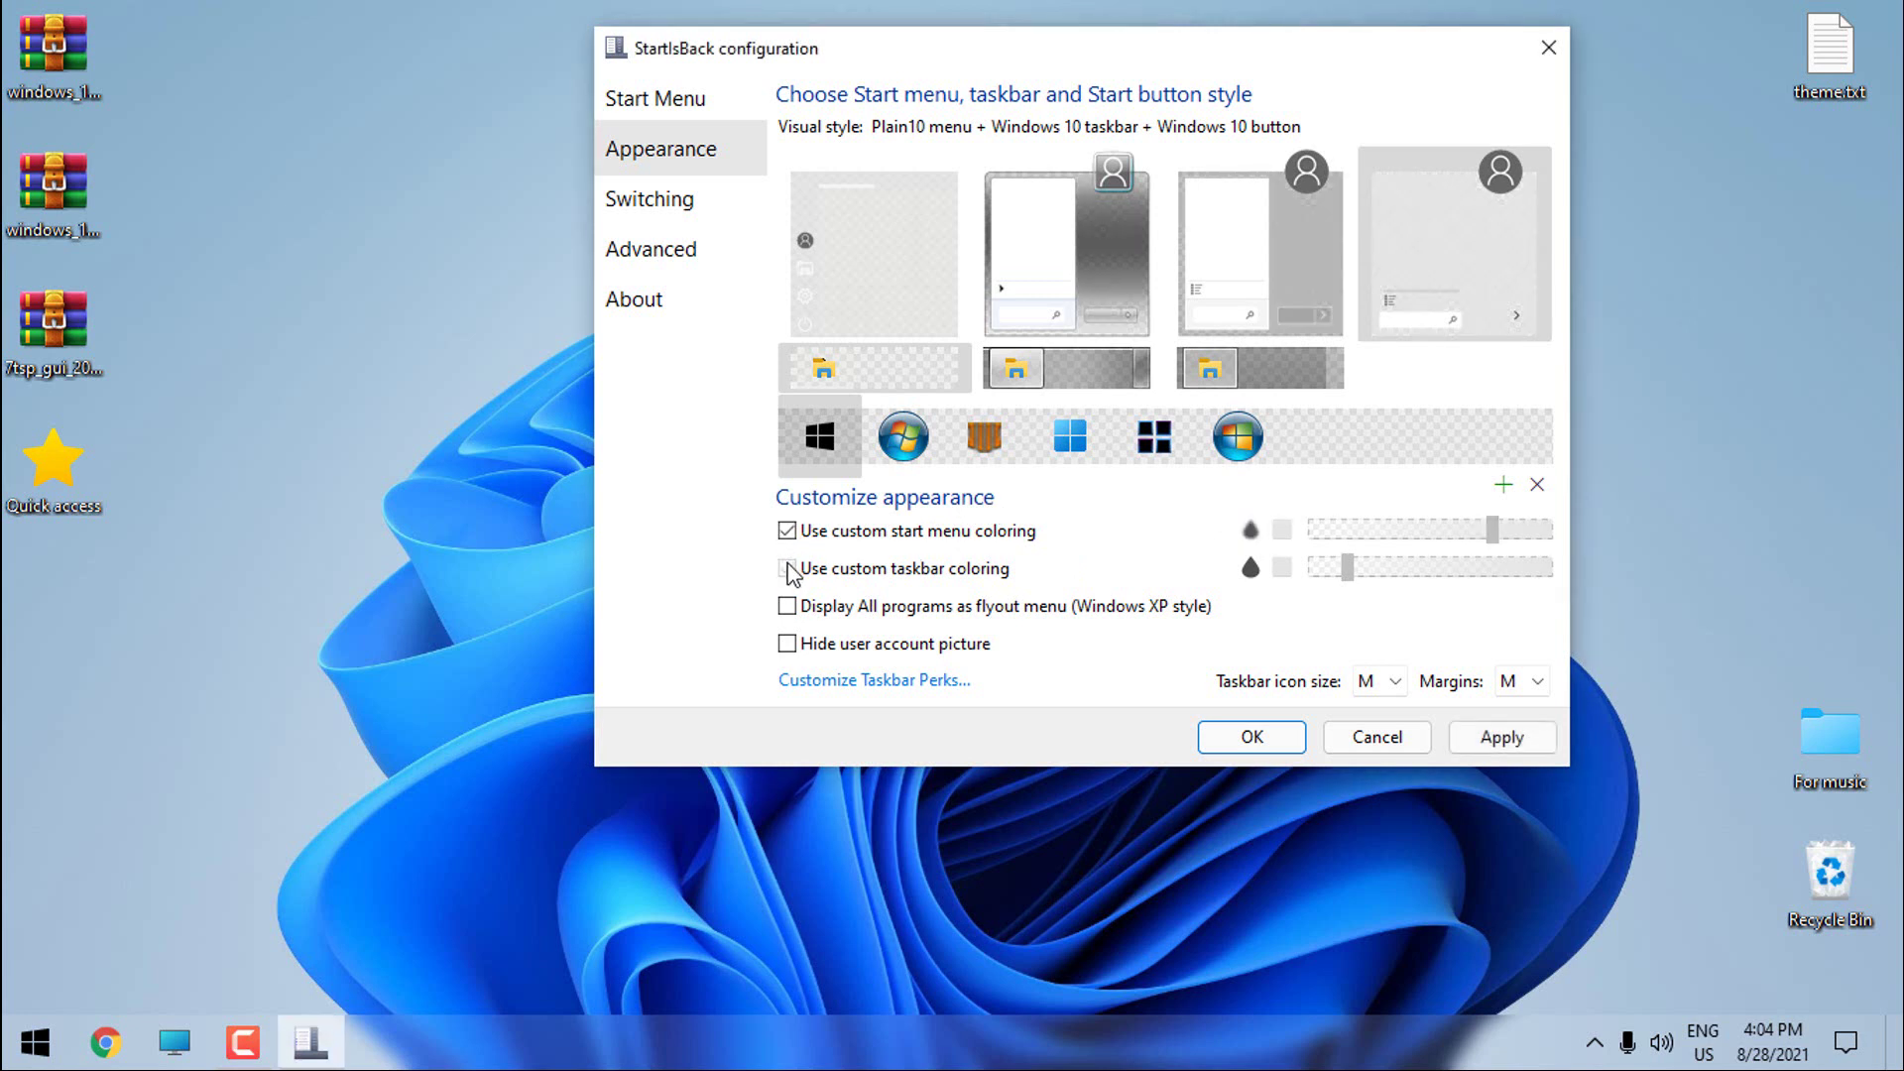
click(788, 571)
click(1253, 533)
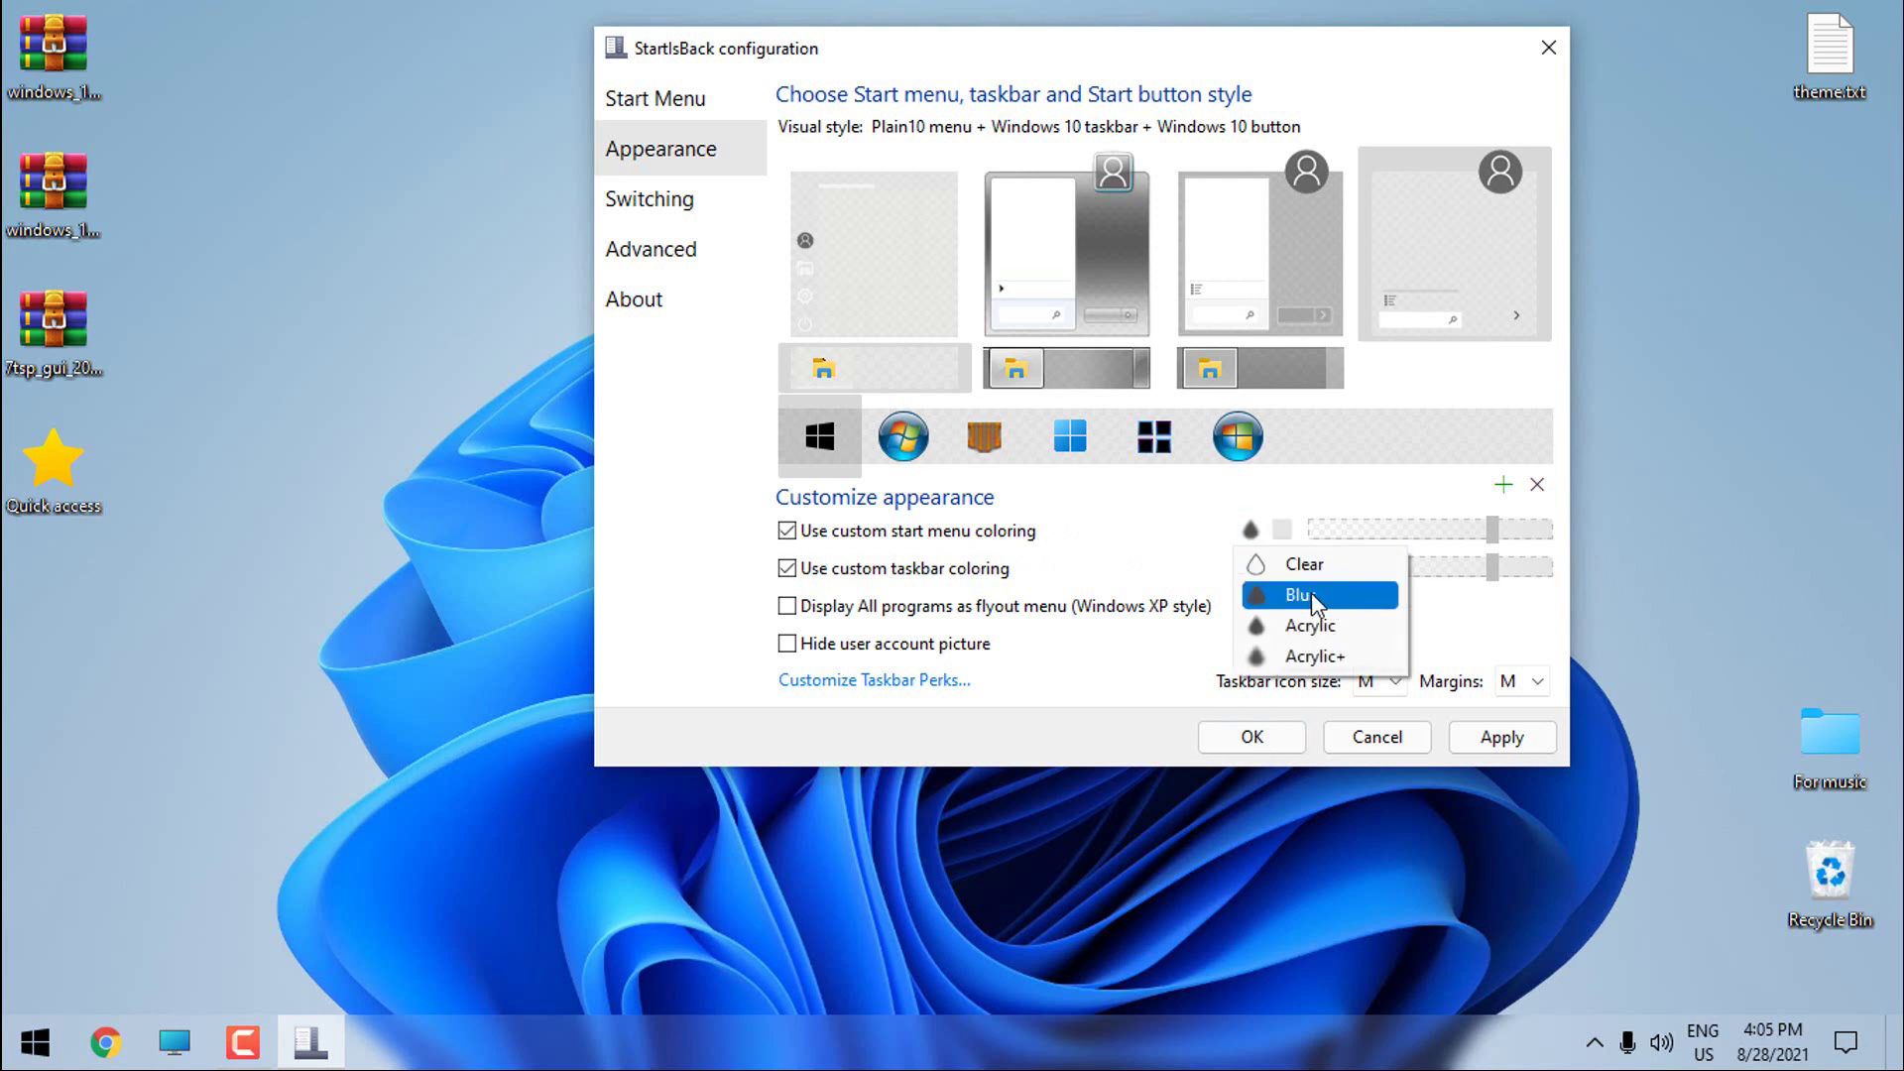
click(1311, 592)
click(1250, 567)
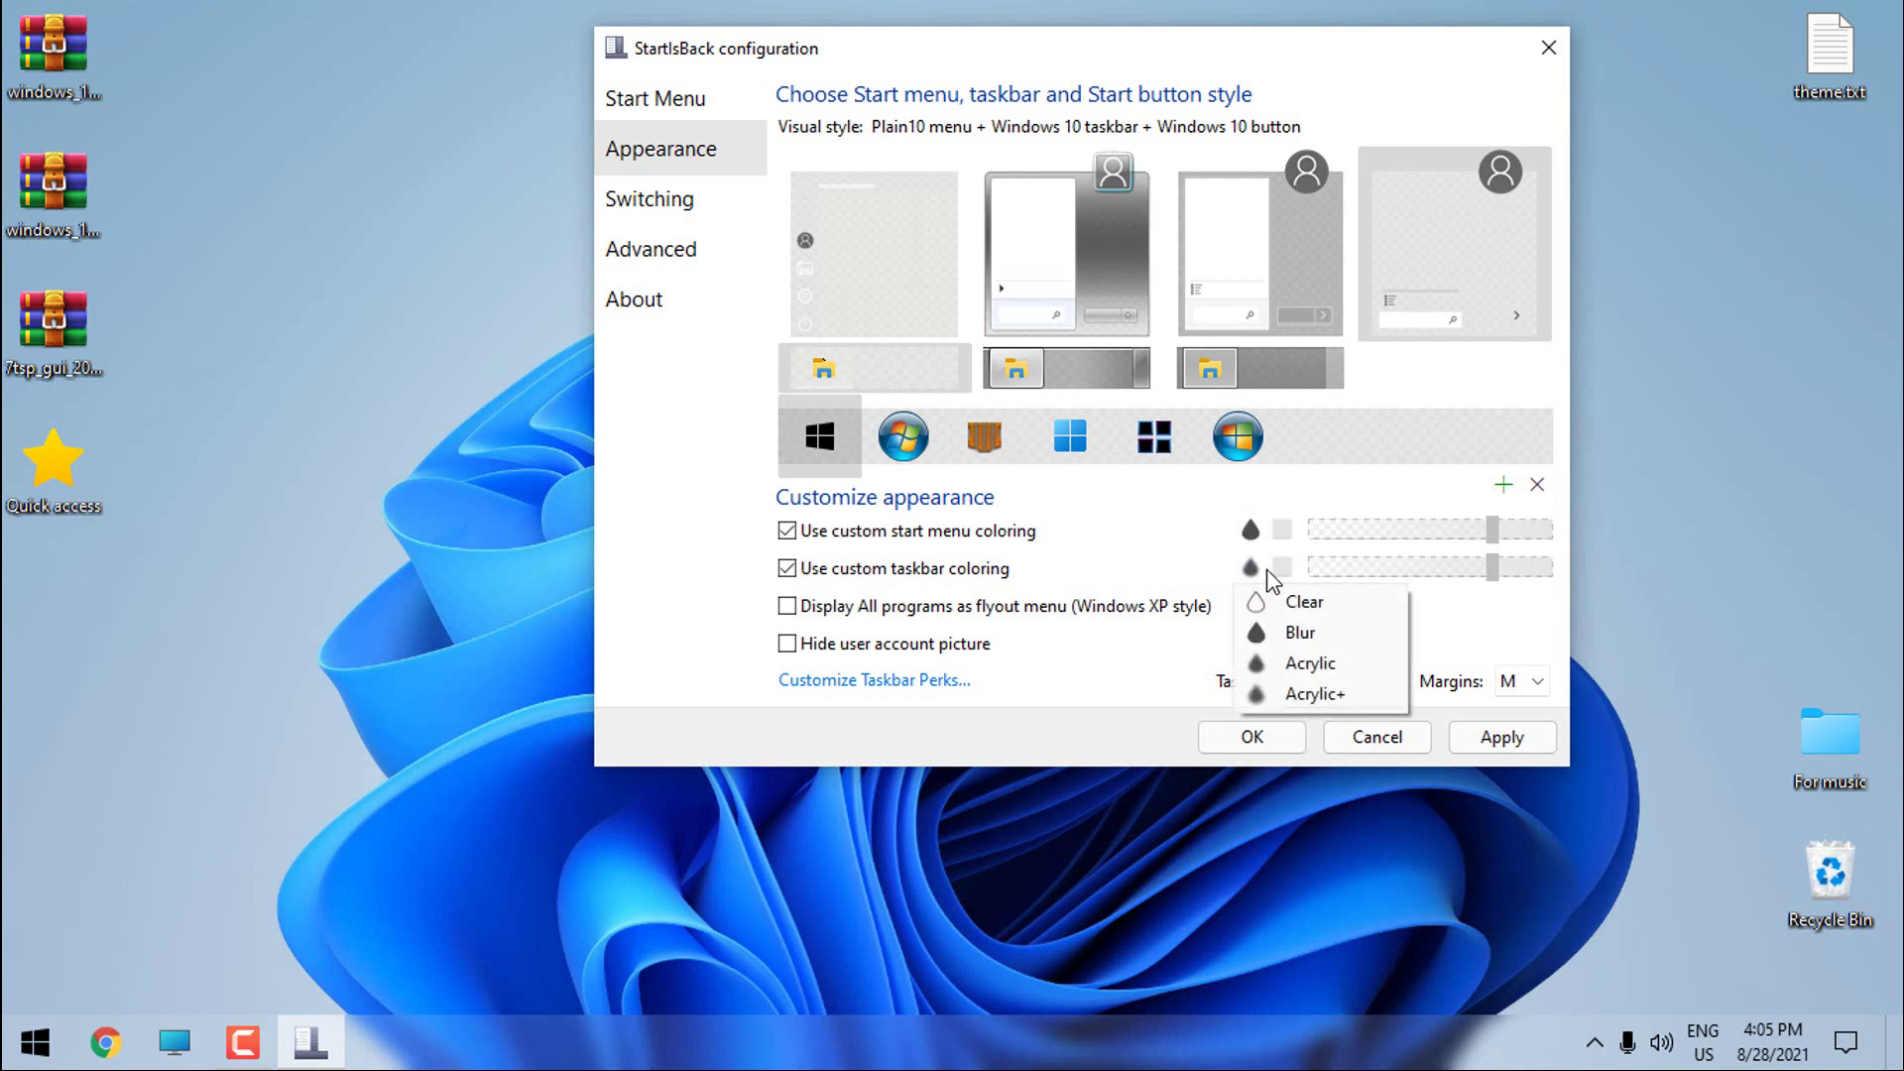
click(1351, 646)
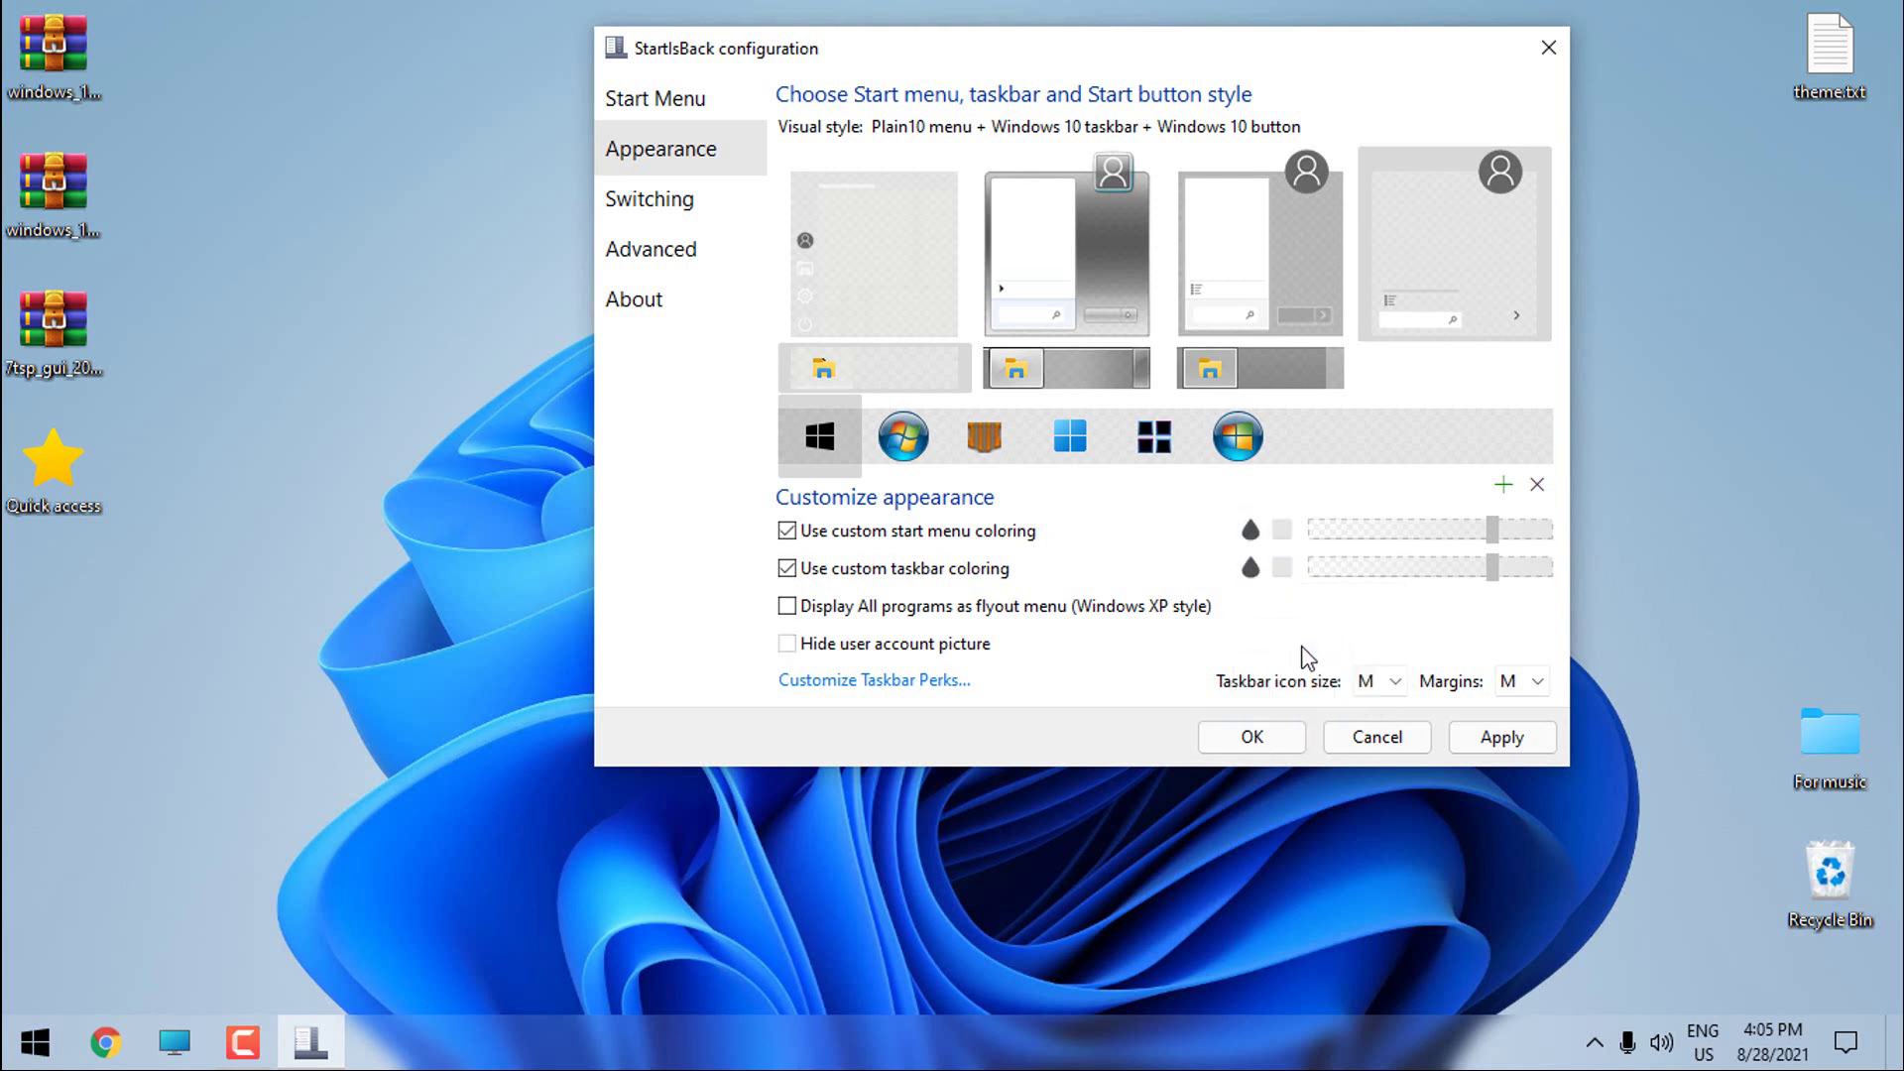
Set the Start menu color opacity to 13% and the taskbar's to about 11%, apply, and check the Start menu
click(1383, 533)
drag(1462, 534, 1342, 533)
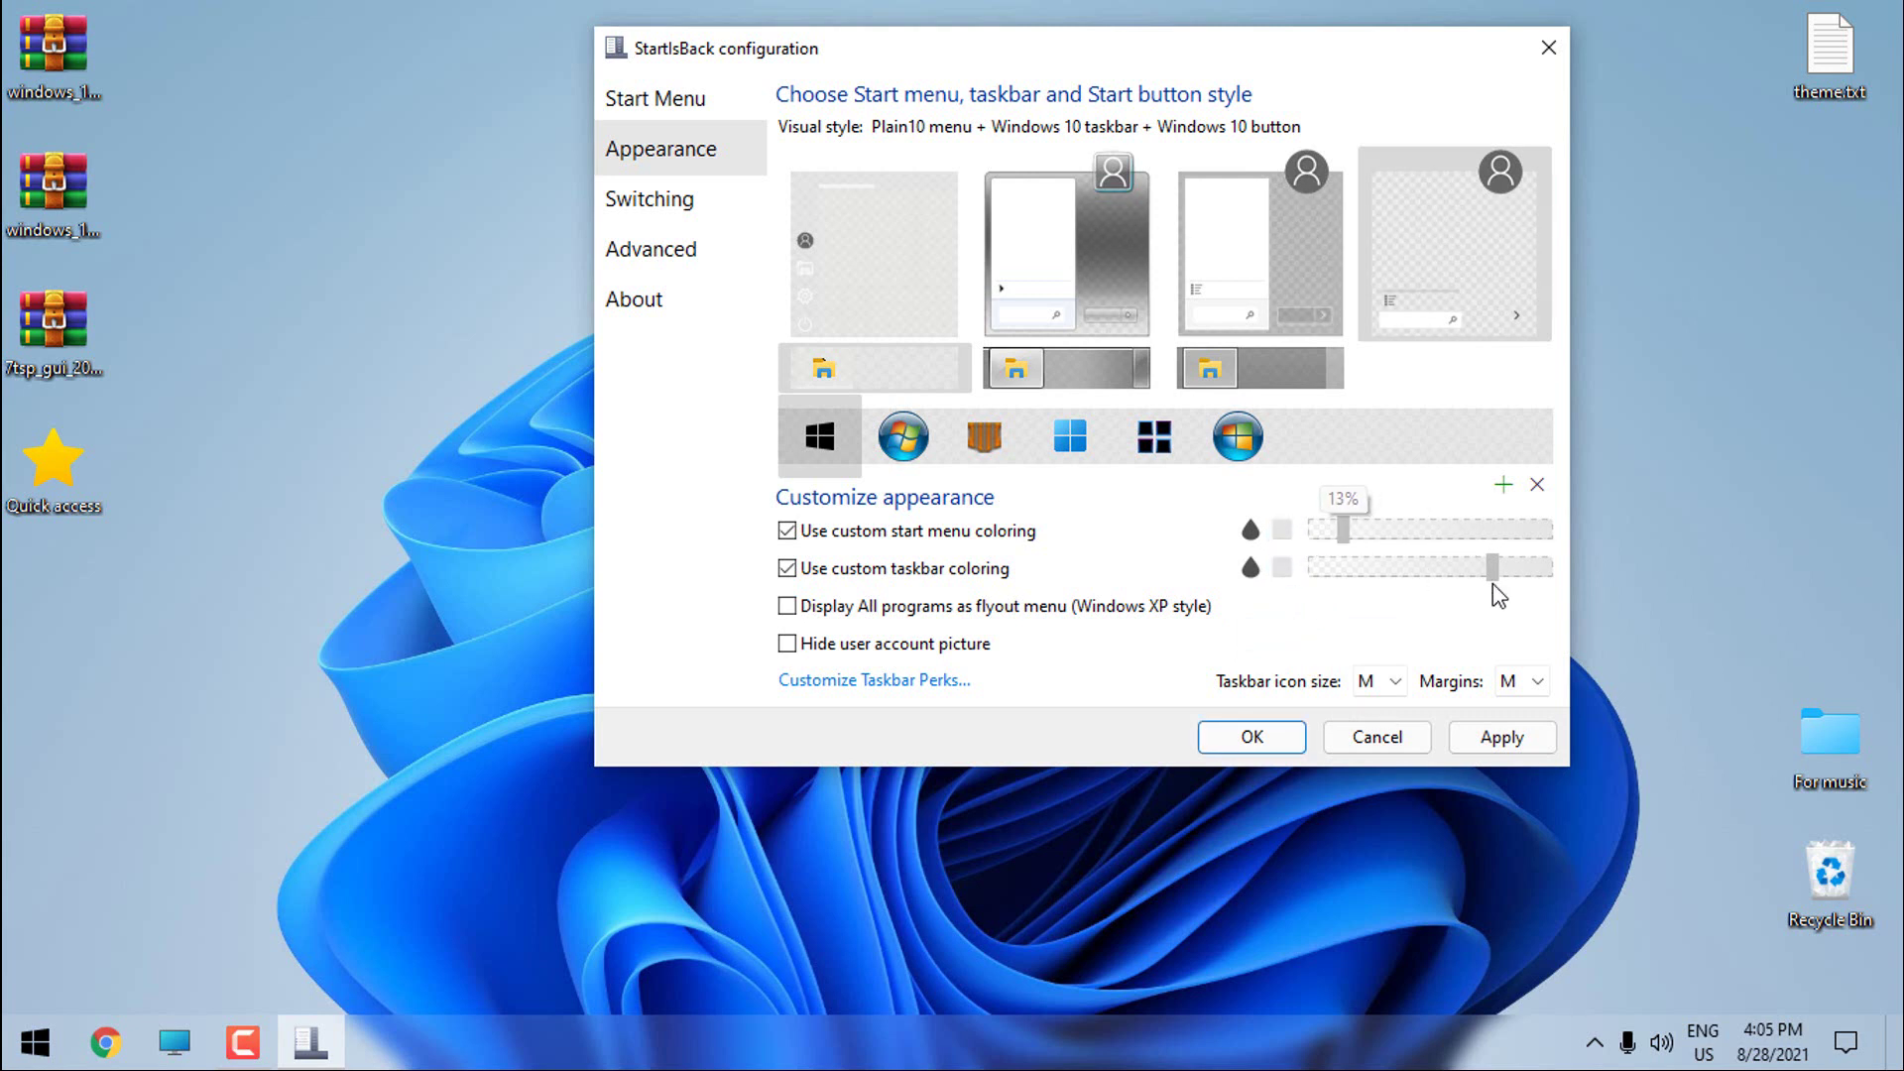
drag(1492, 568, 1339, 573)
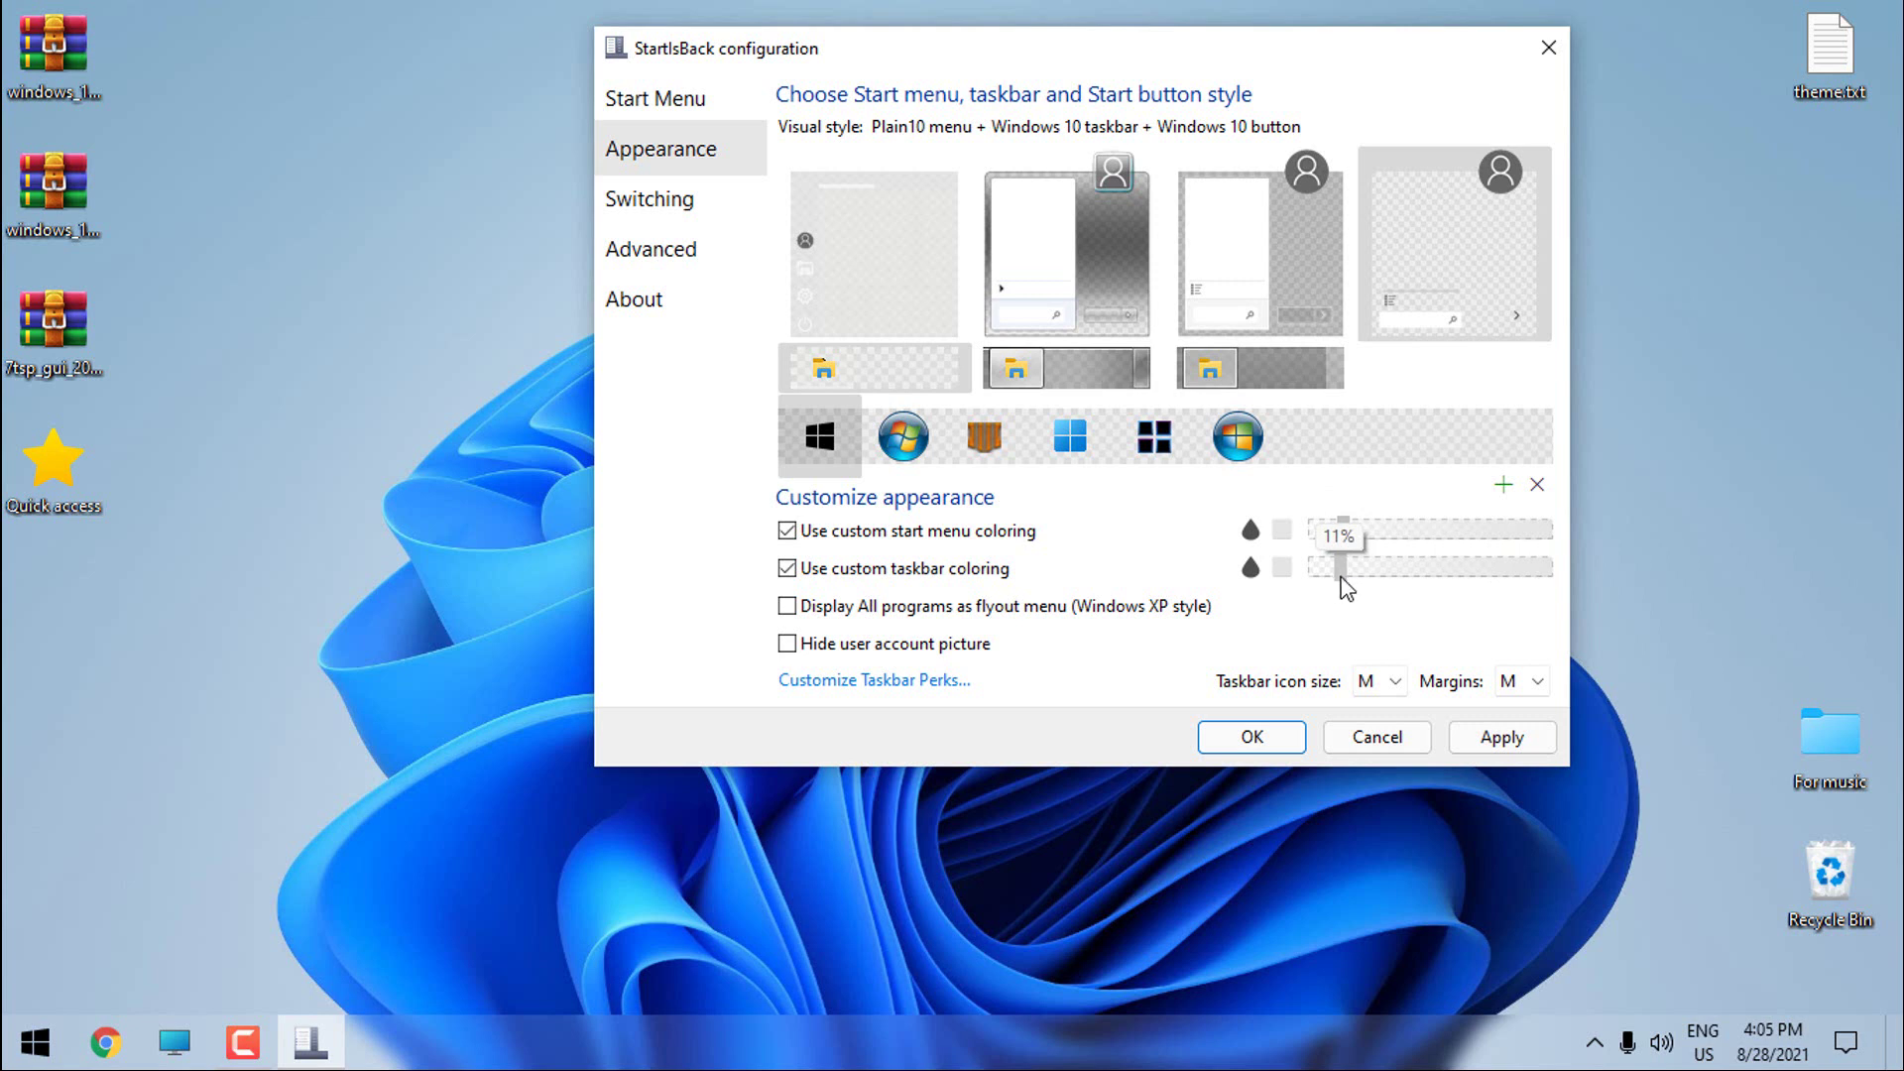
drag(1340, 587, 1341, 589)
click(1496, 742)
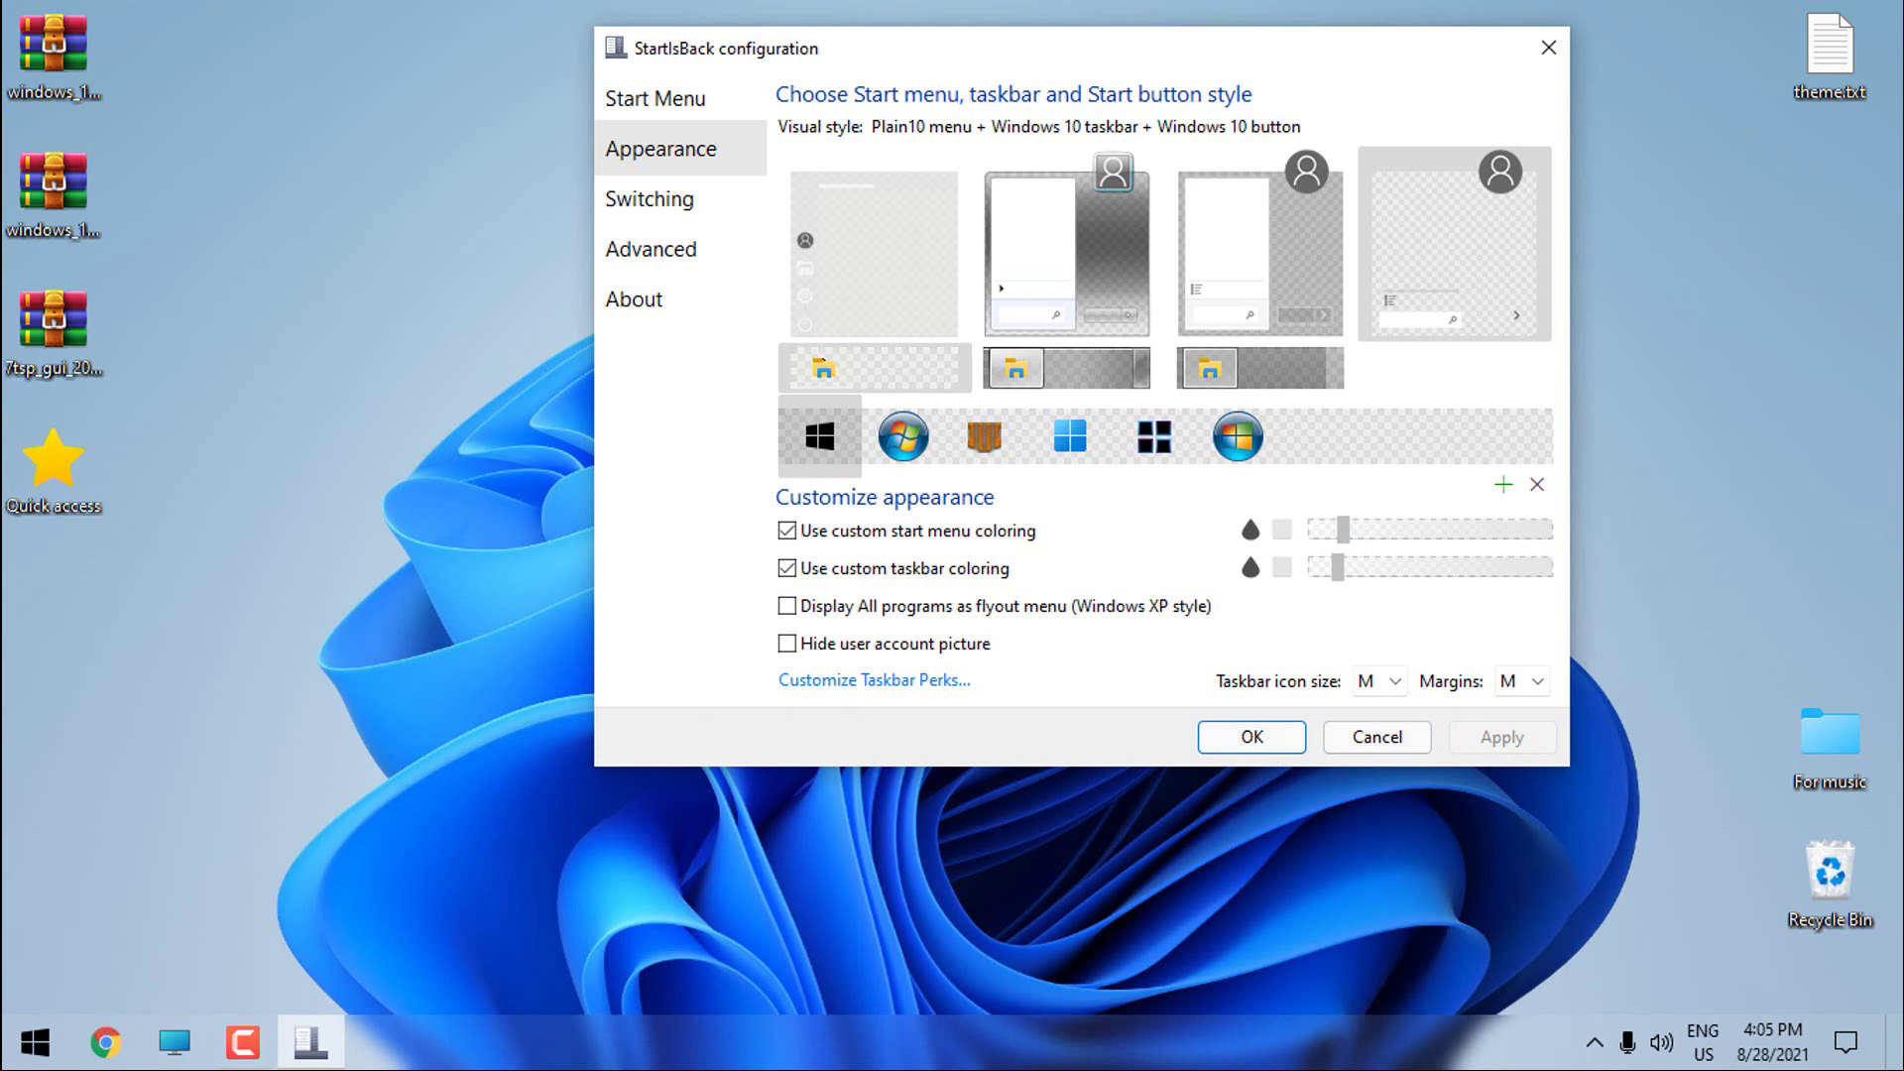
key(super)
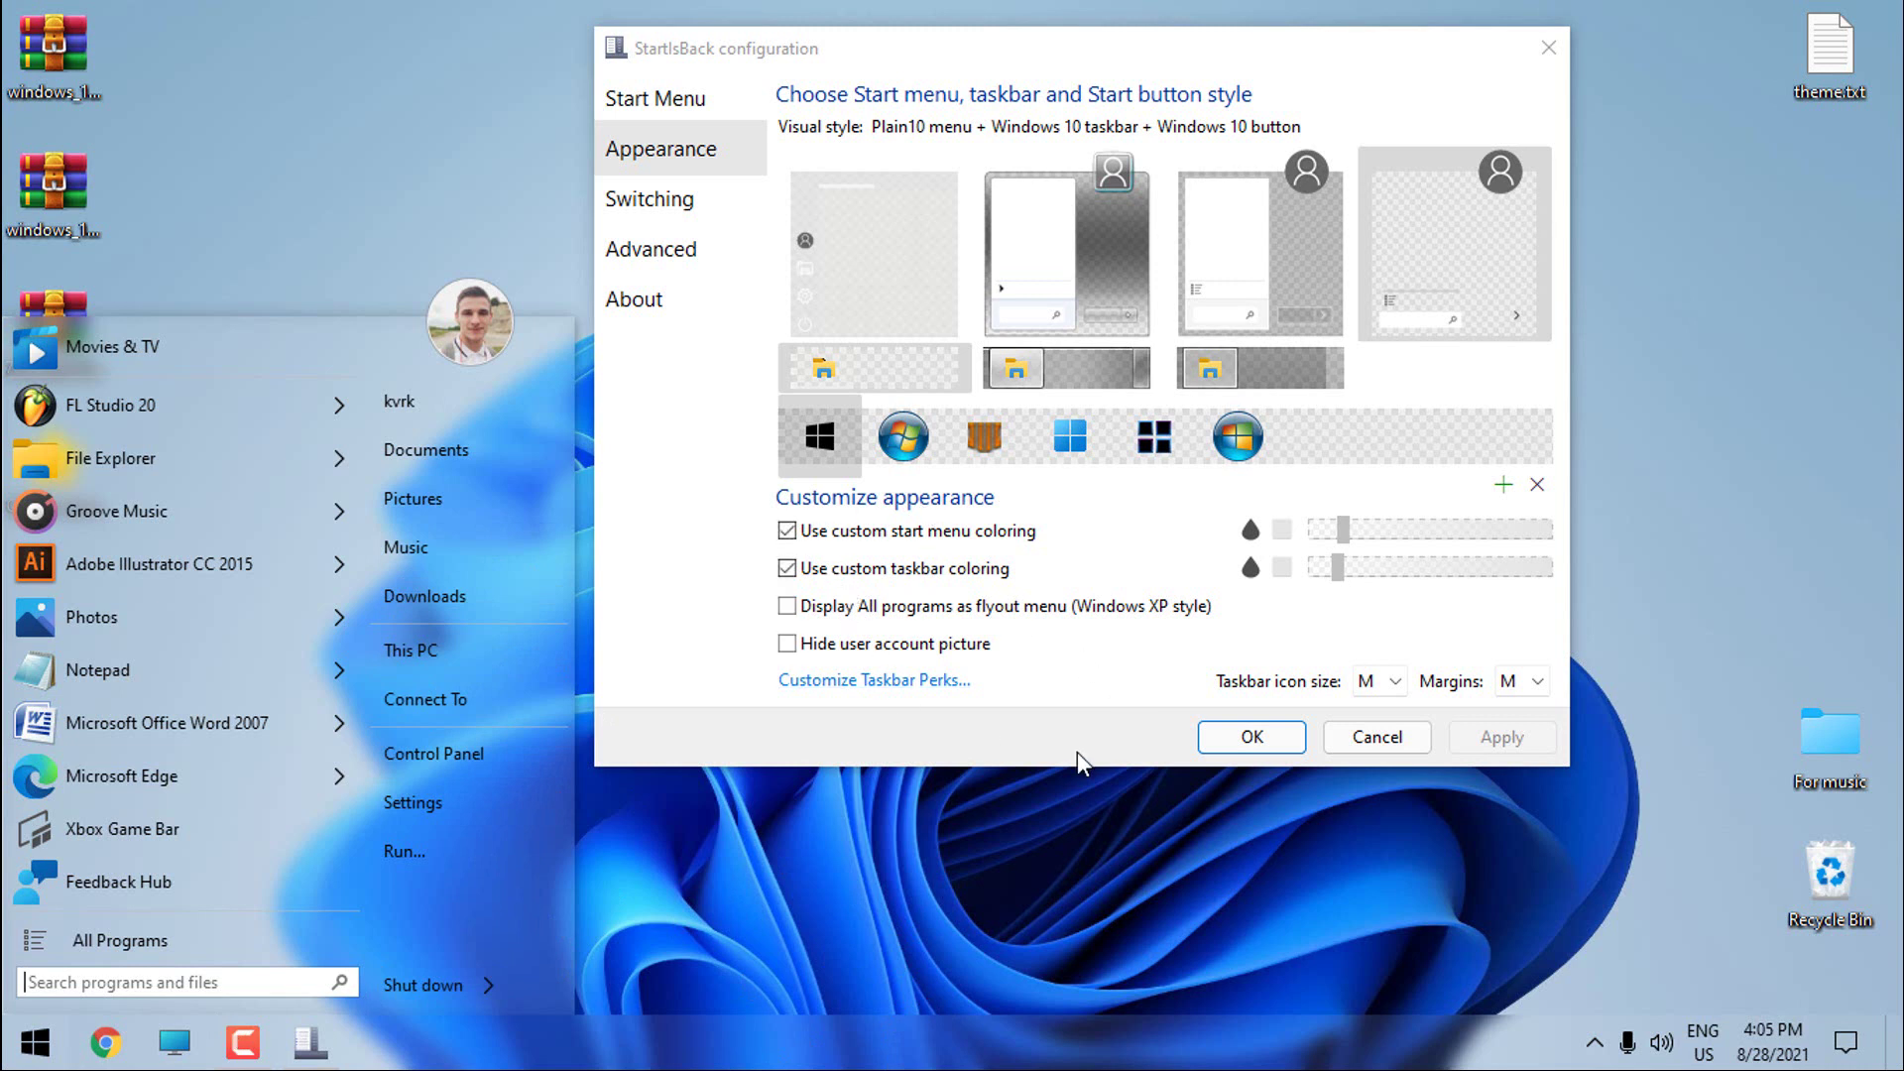
click(934, 682)
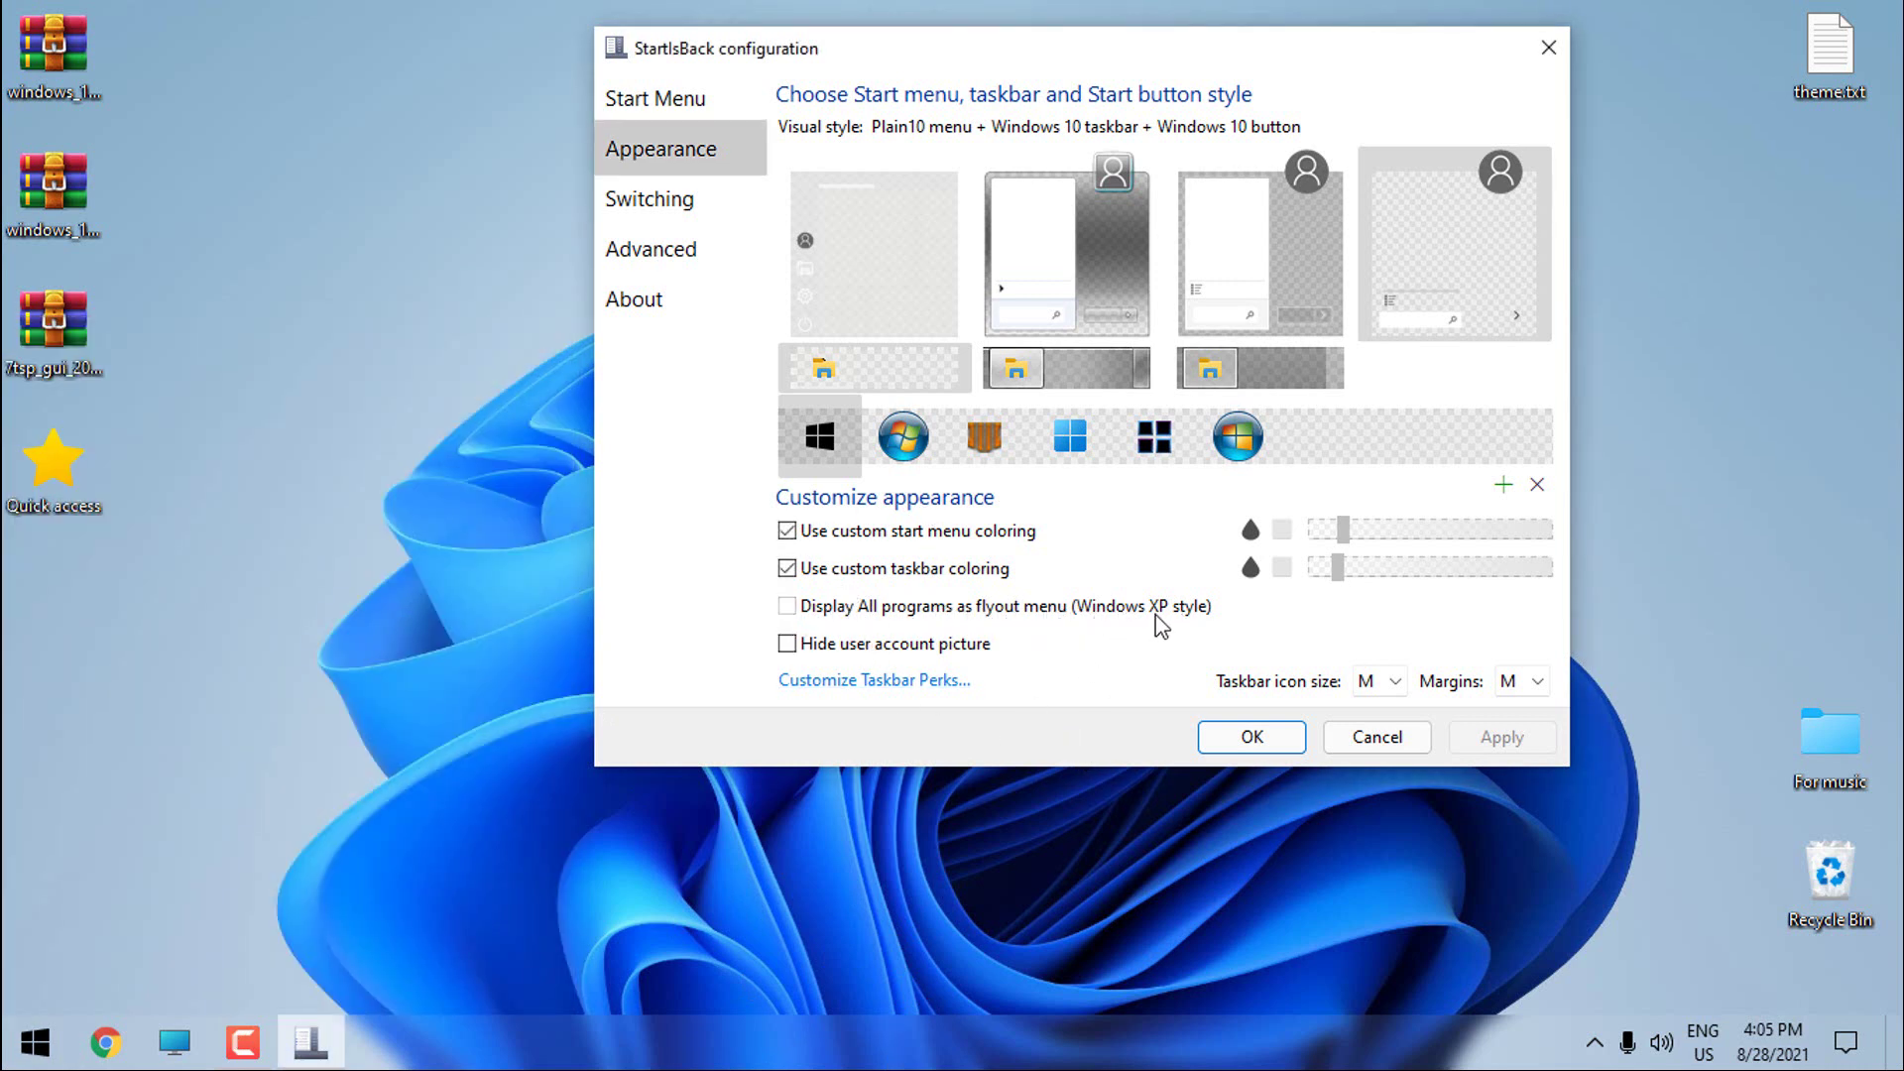
Try hiding the user account picture in the Start menu, and turn the option back off
click(805, 654)
click(1517, 742)
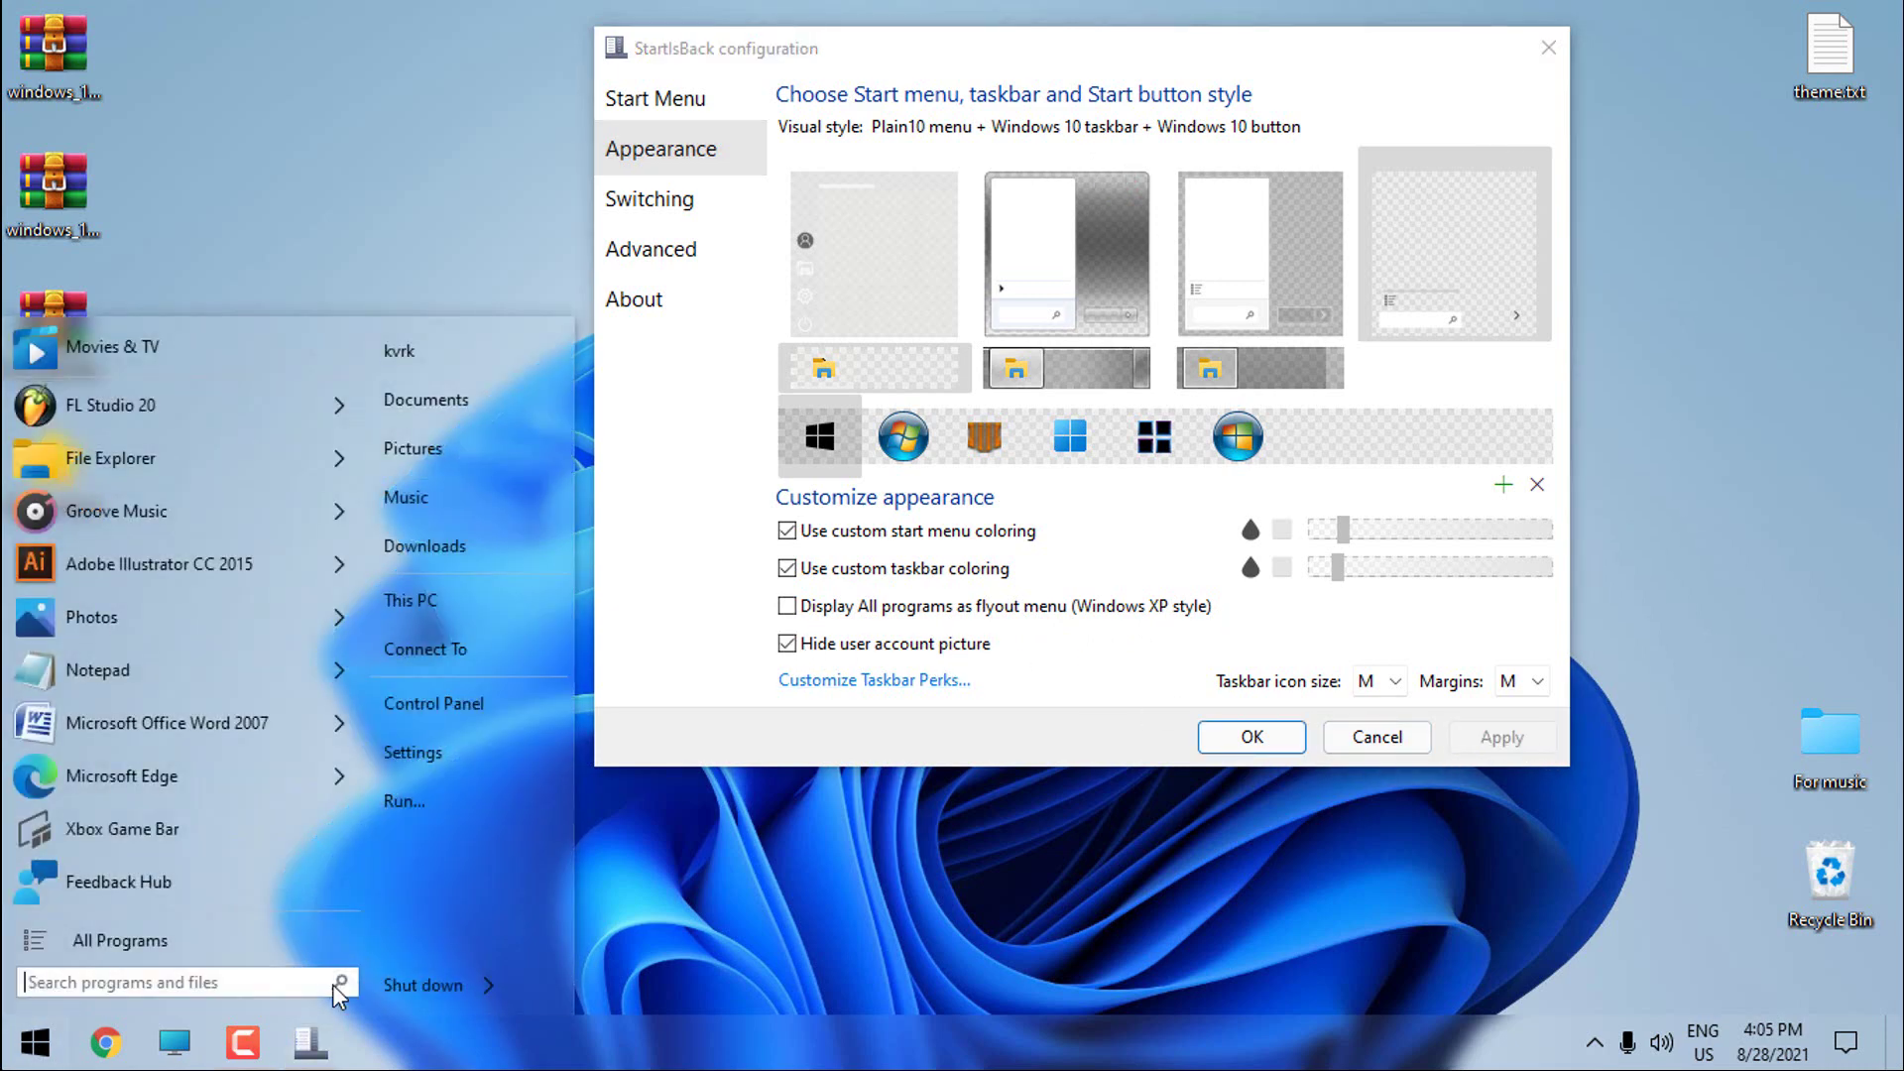
click(807, 653)
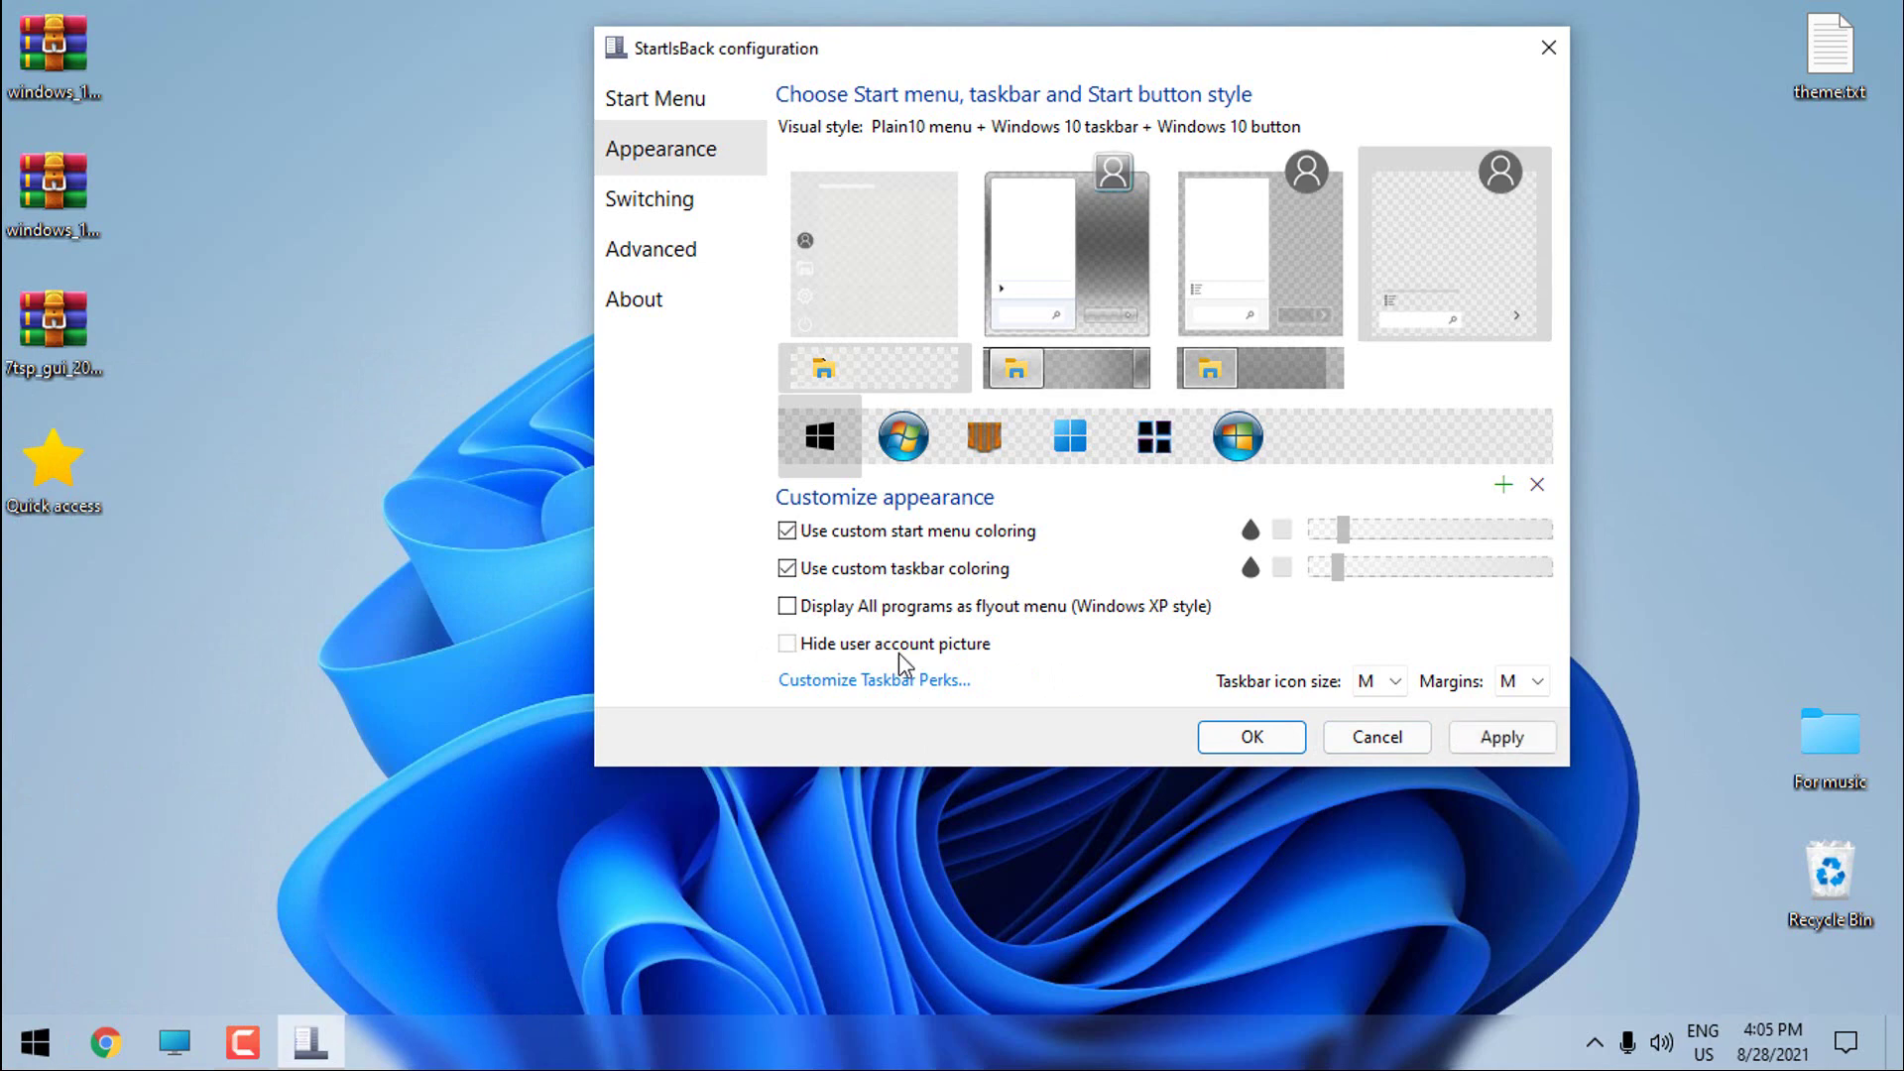
click(1492, 736)
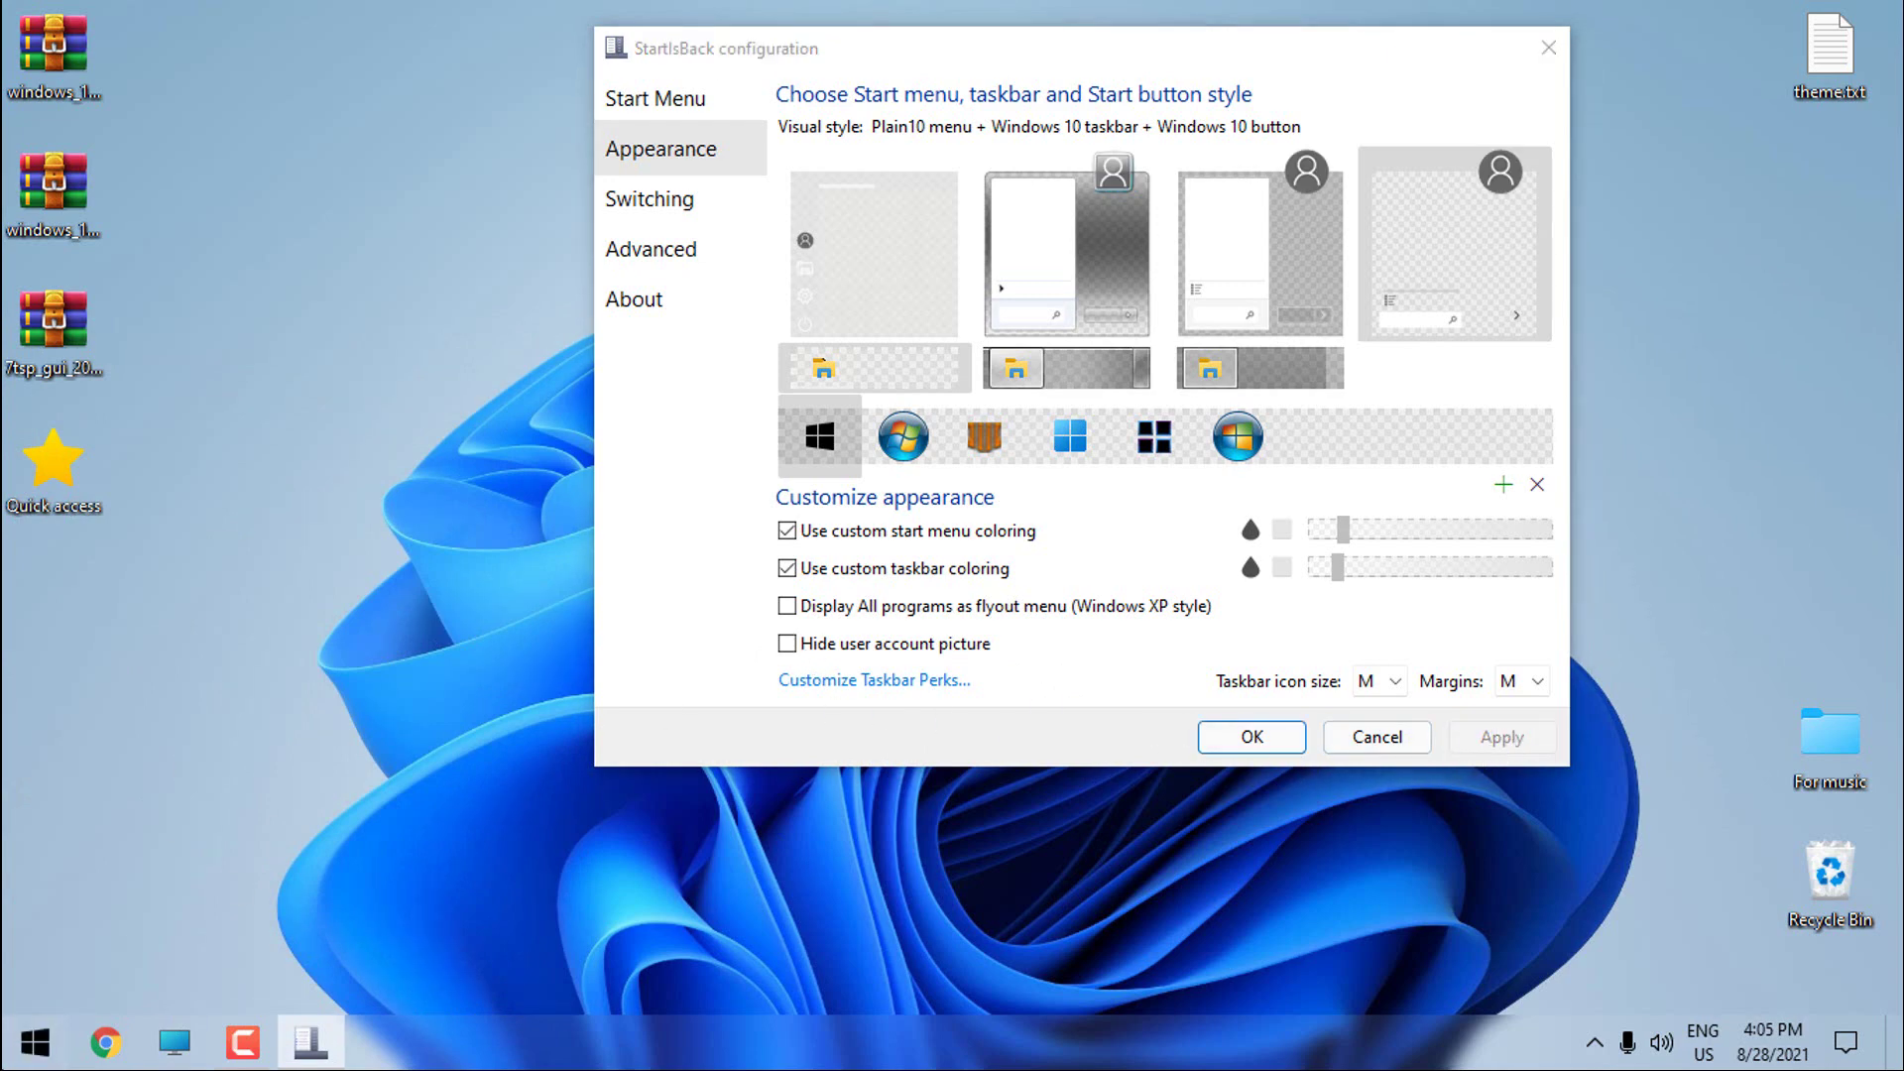
Confirm and close the StartIsBack configuration, and refresh the desktop
click(792, 847)
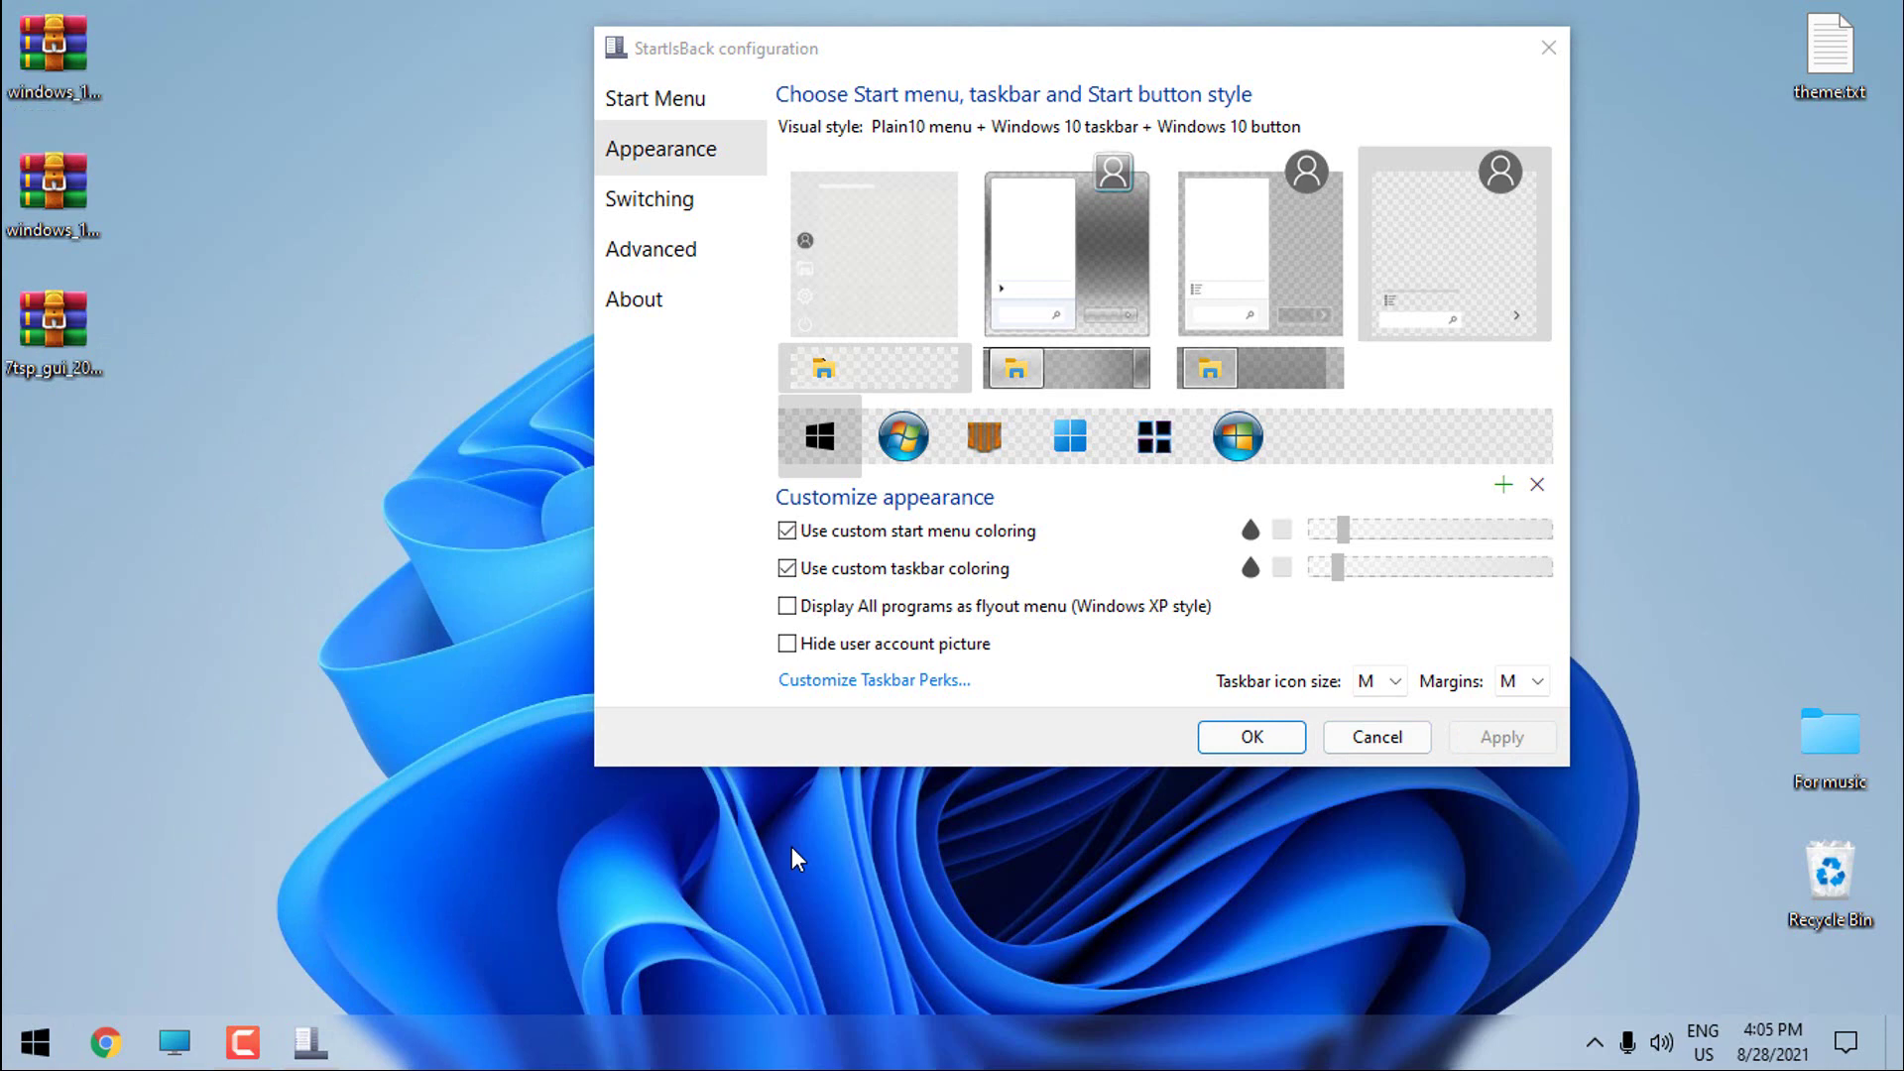
click(1252, 737)
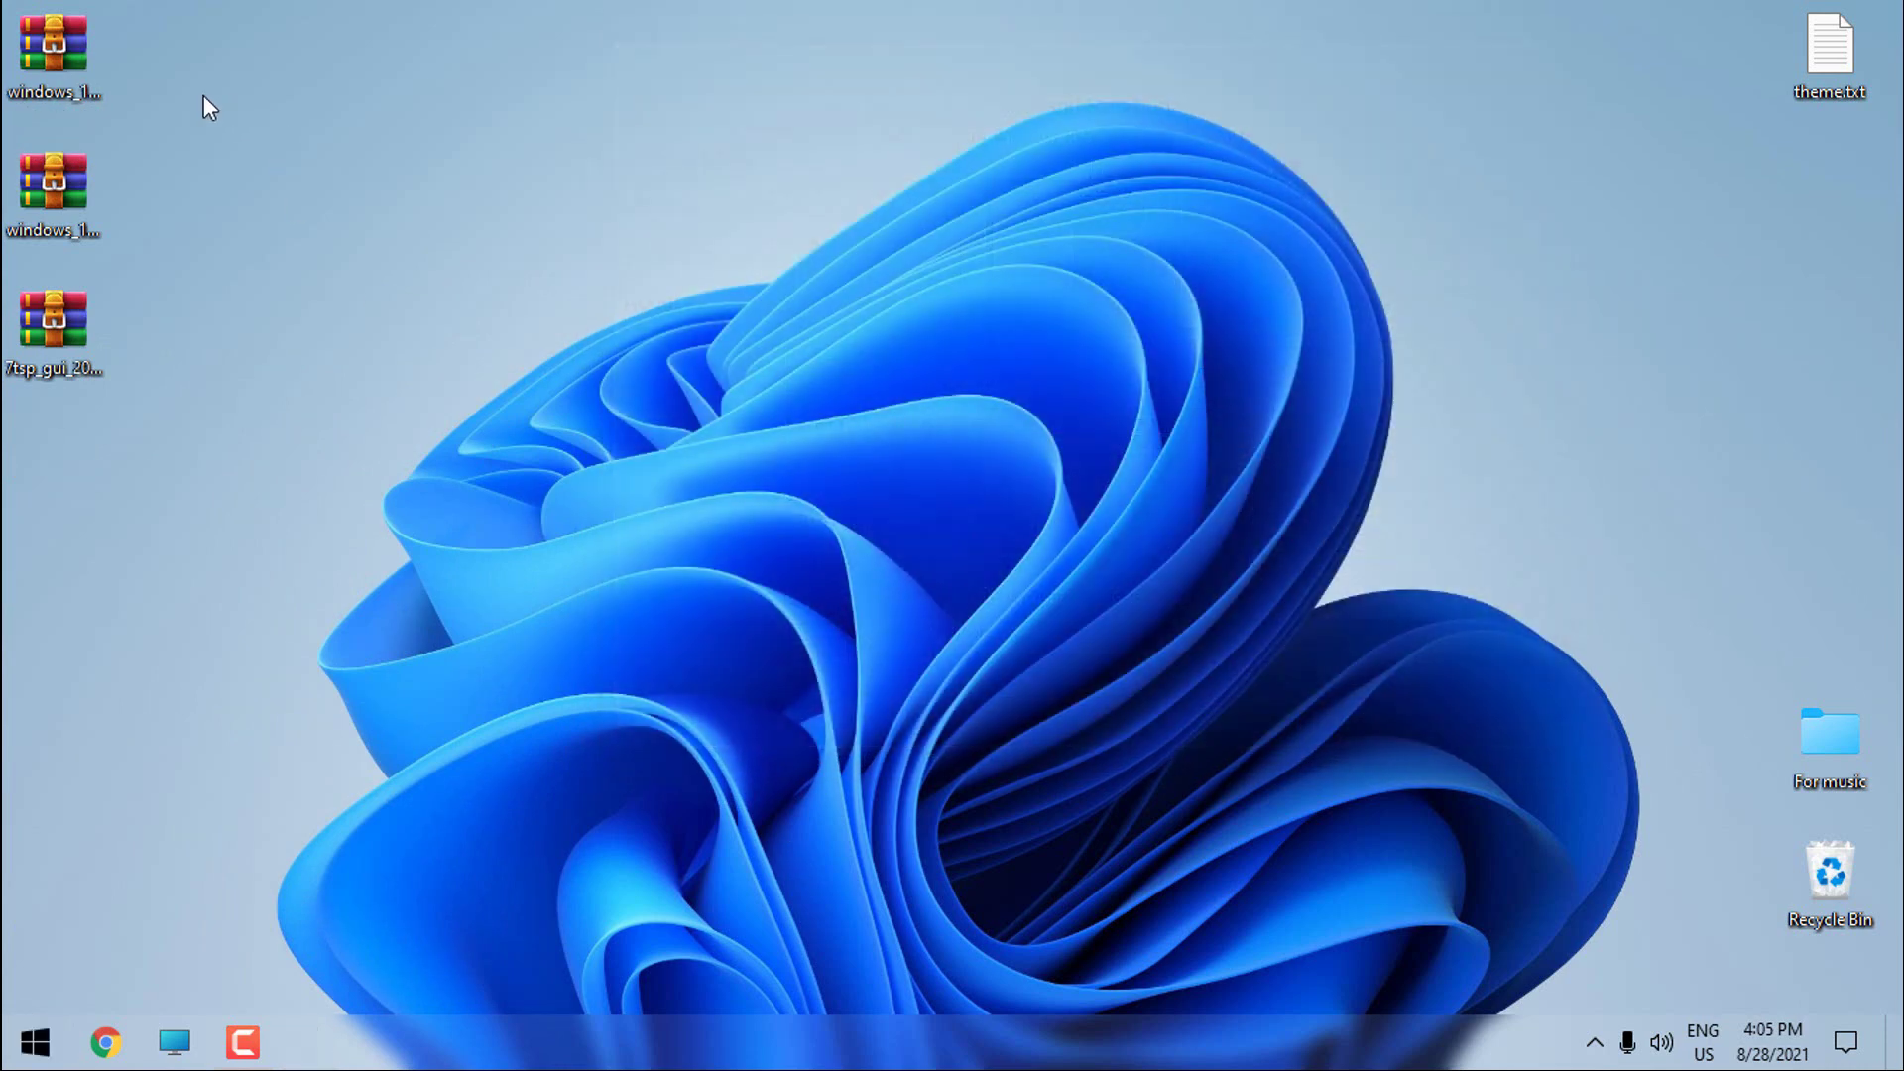
right_click(298, 491)
click(355, 573)
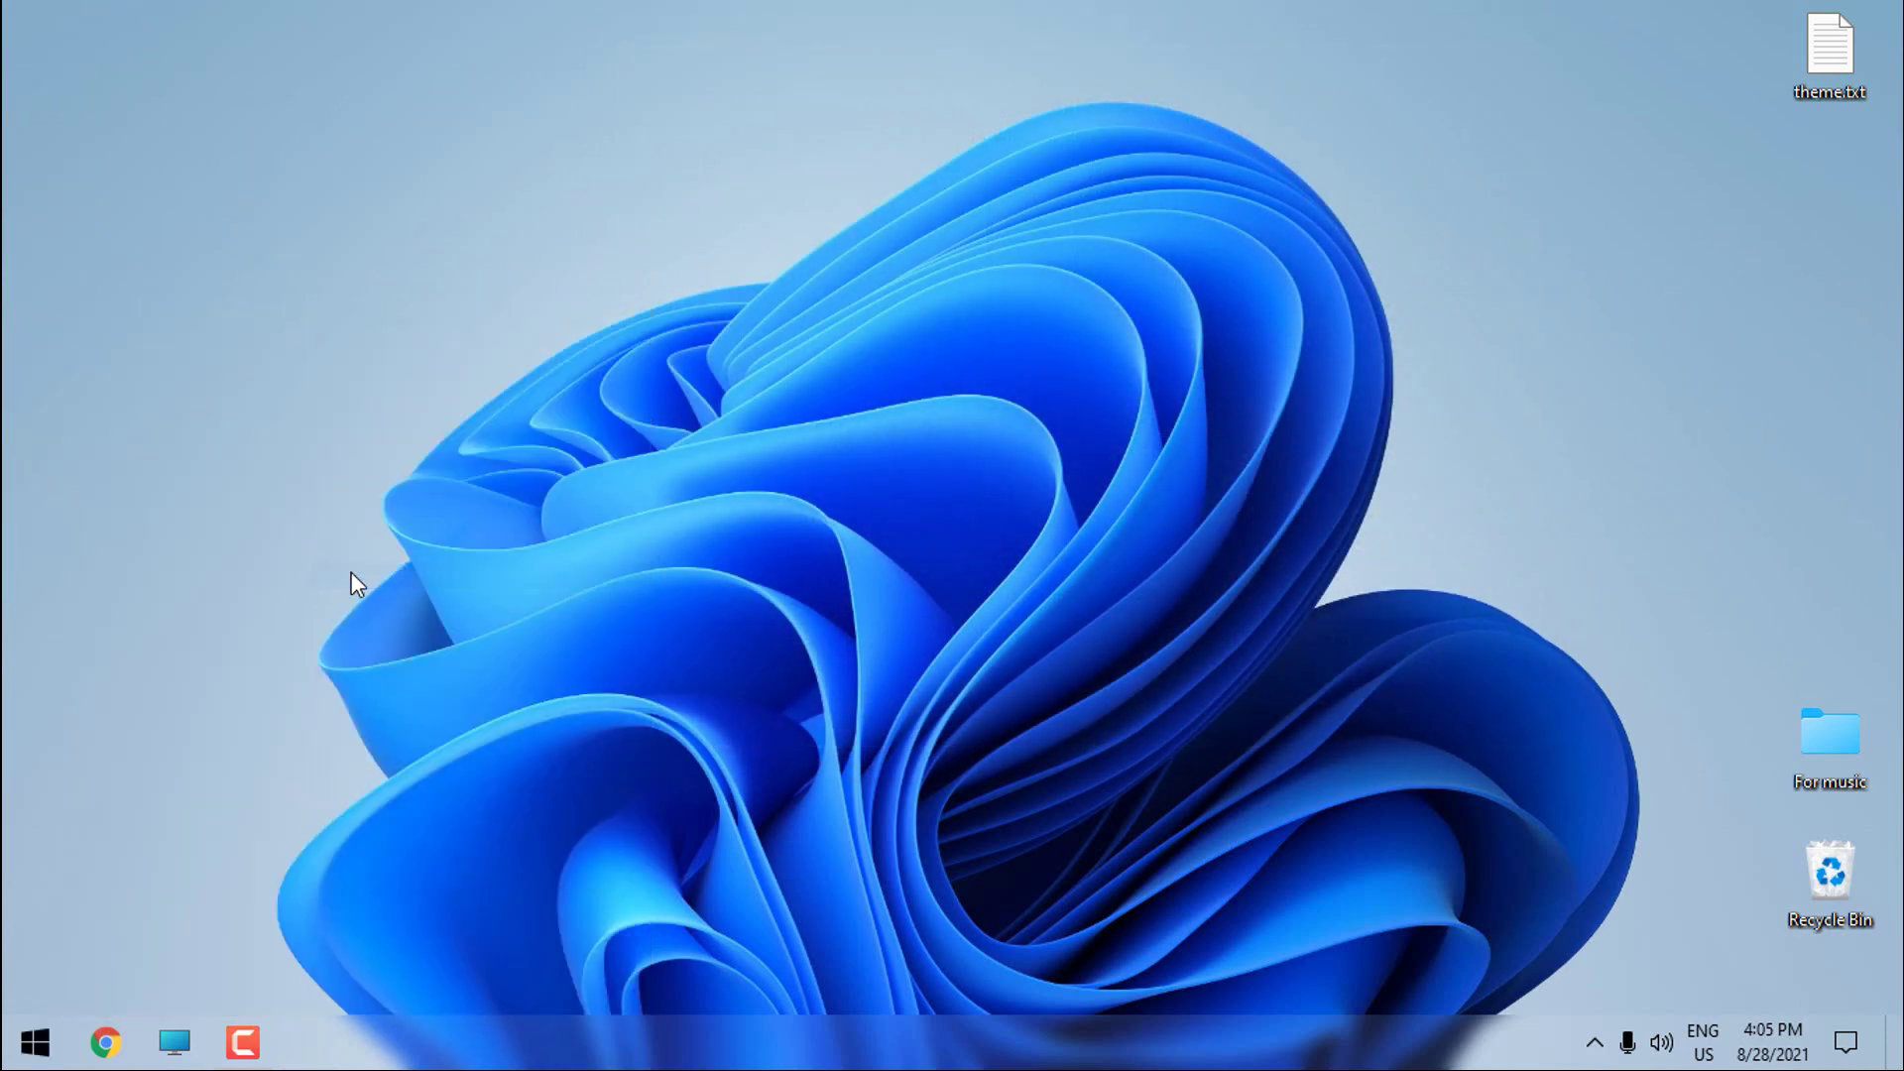
Check This PC, reopen it, and browse Local Disk (D:) to the Windows 11 modern theme folder inside Windows 10 theme
click(175, 1041)
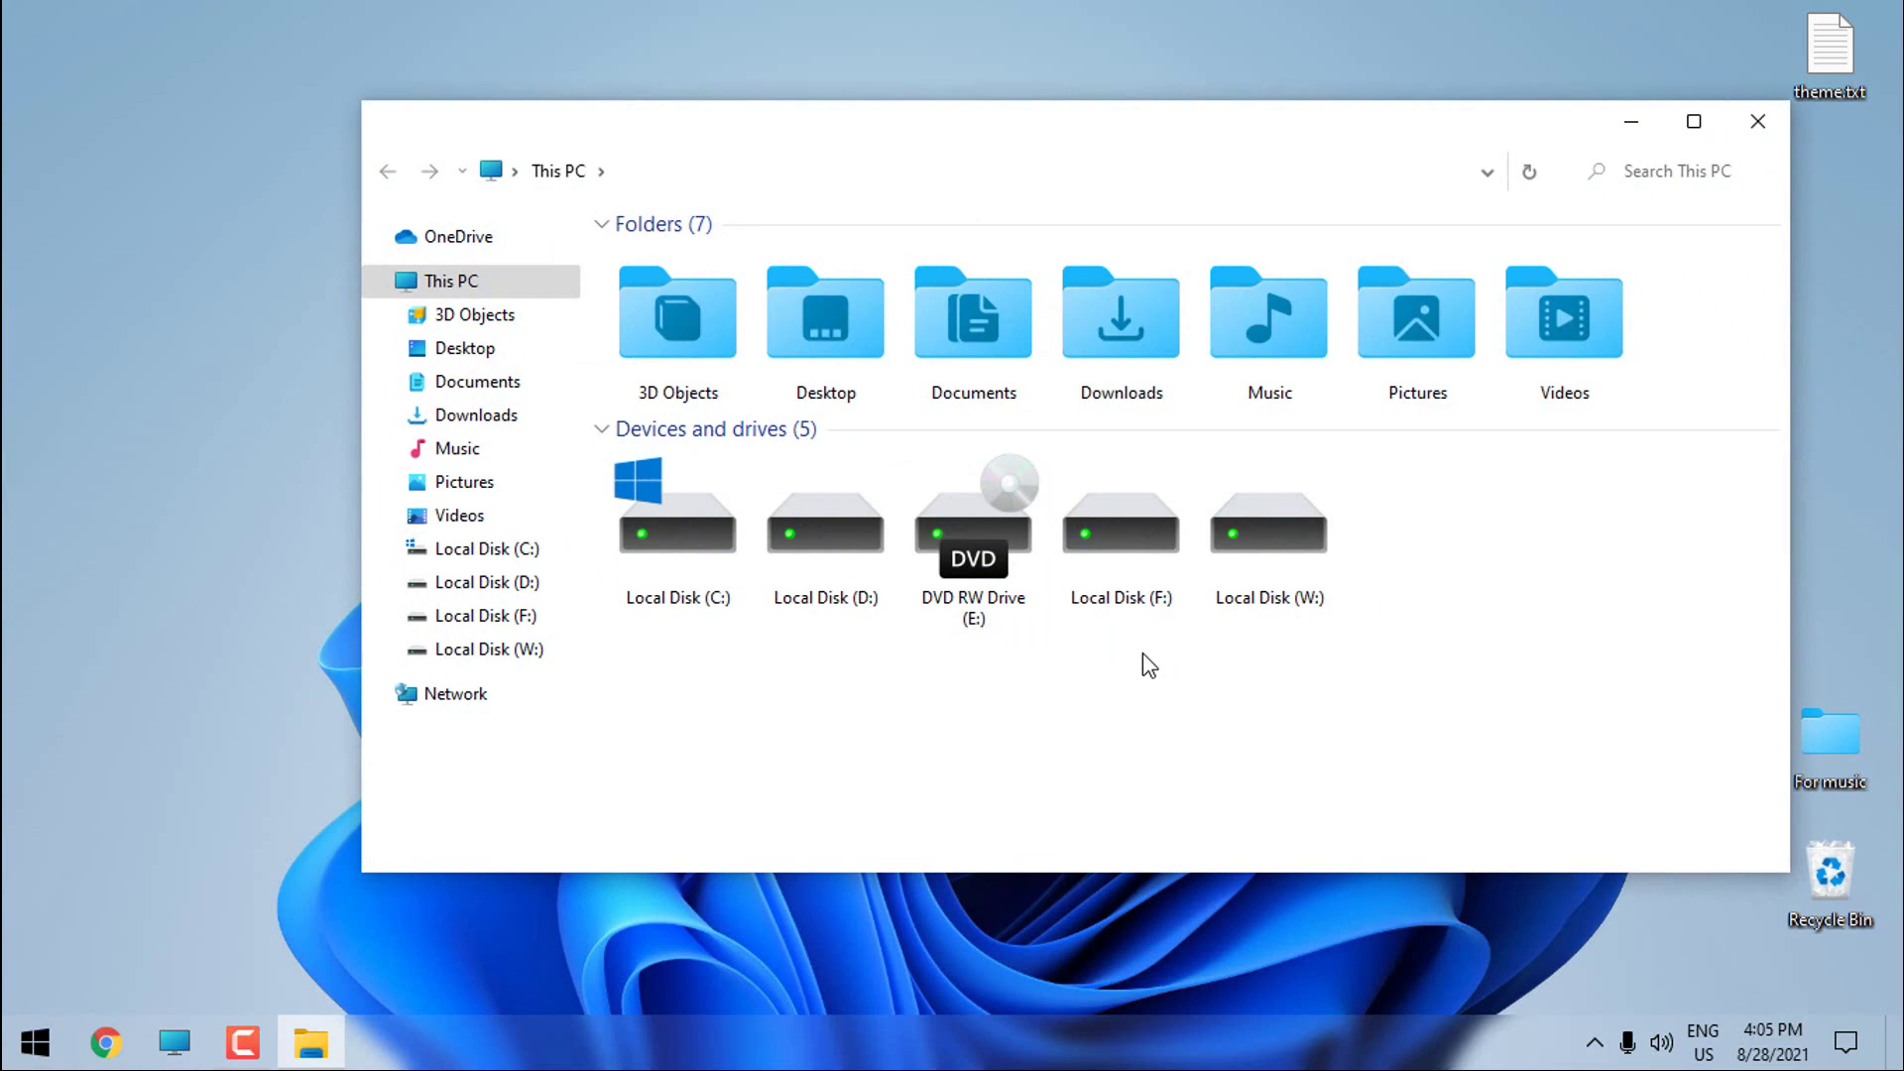
click(1758, 120)
click(174, 1046)
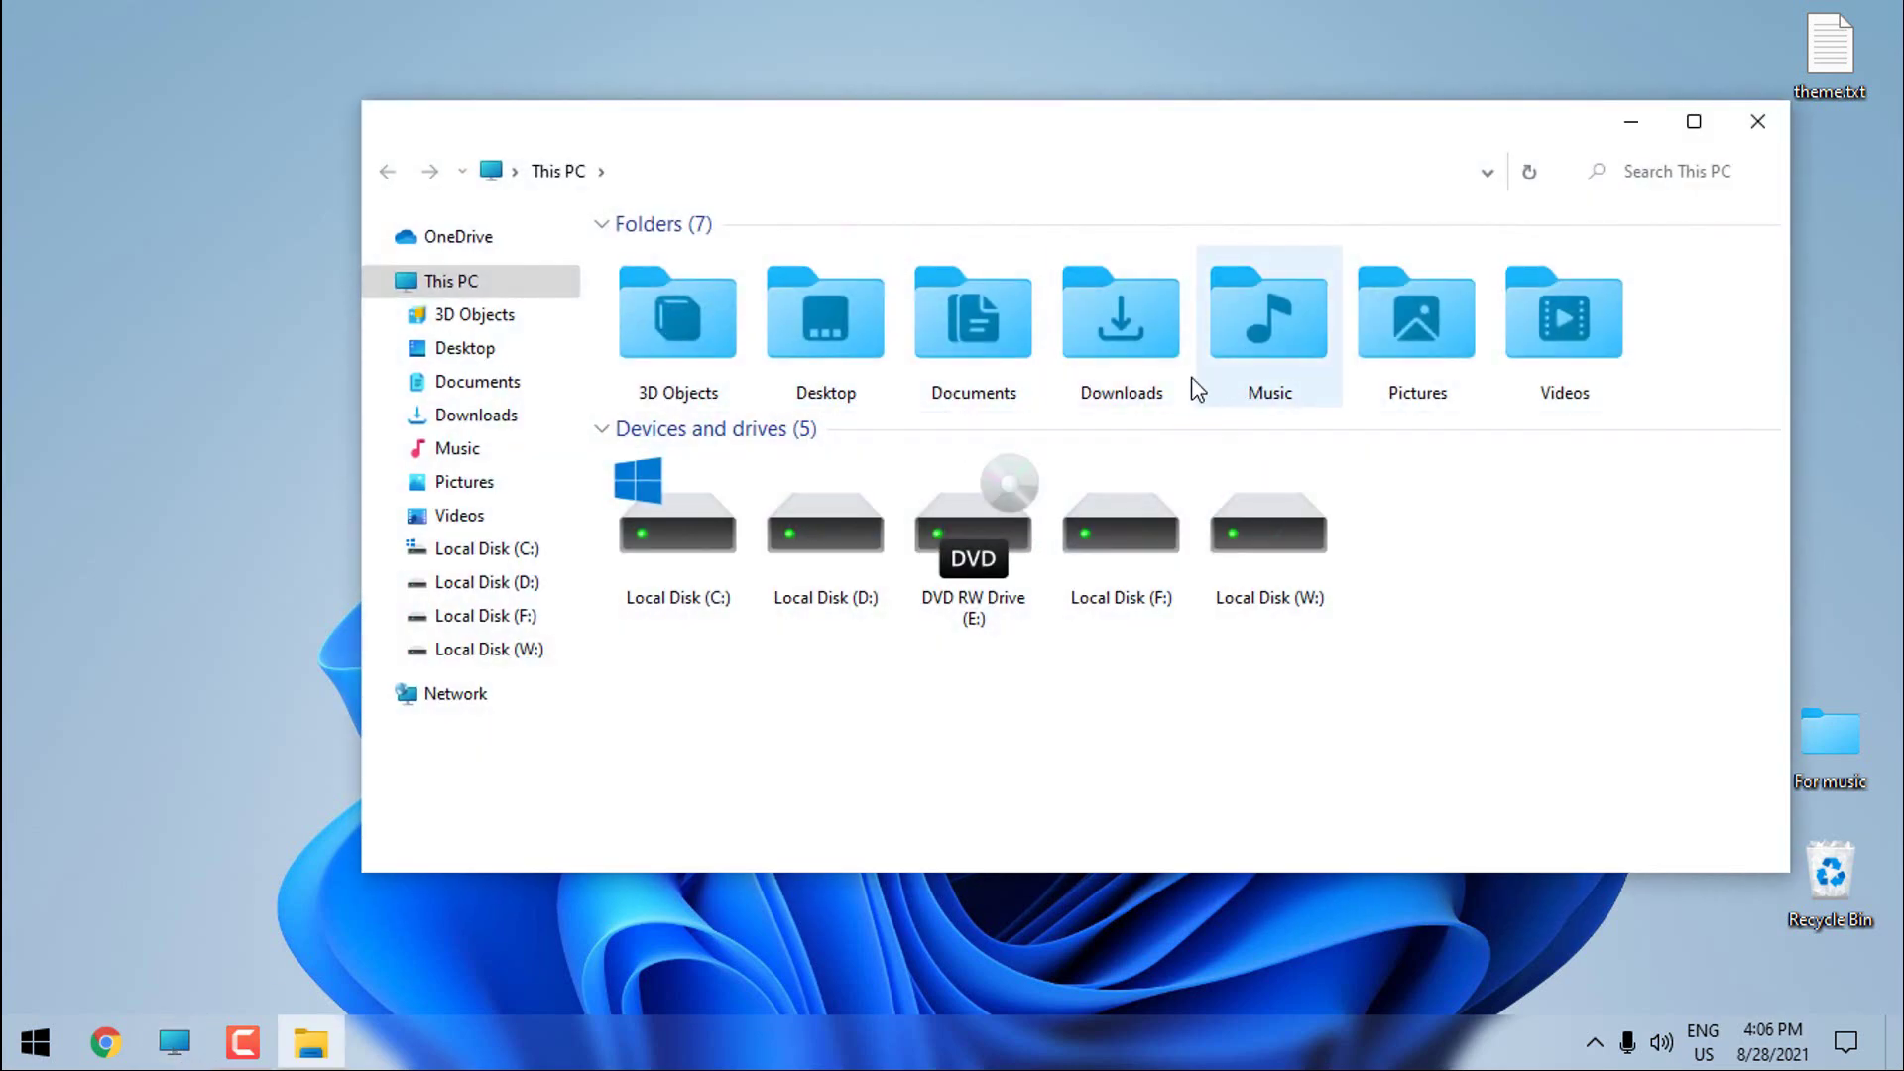
double_click(812, 562)
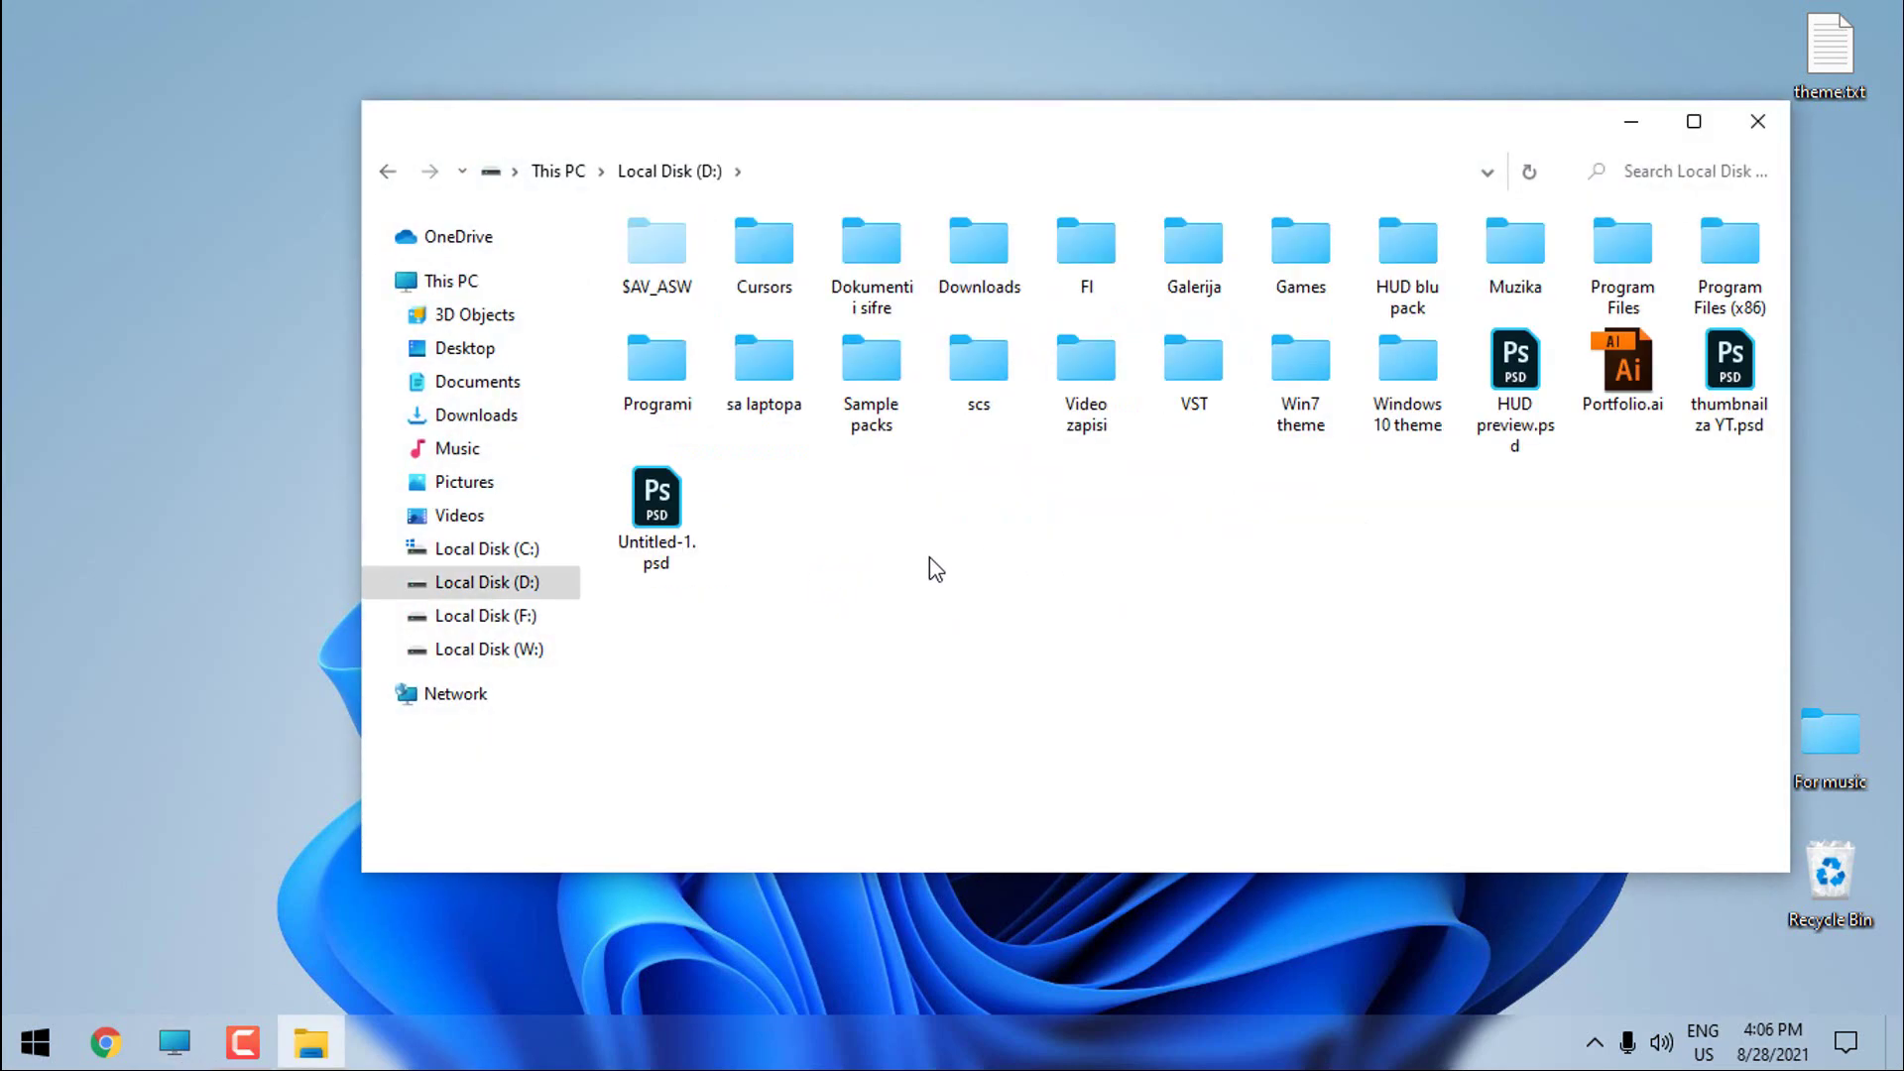
double_click(1407, 372)
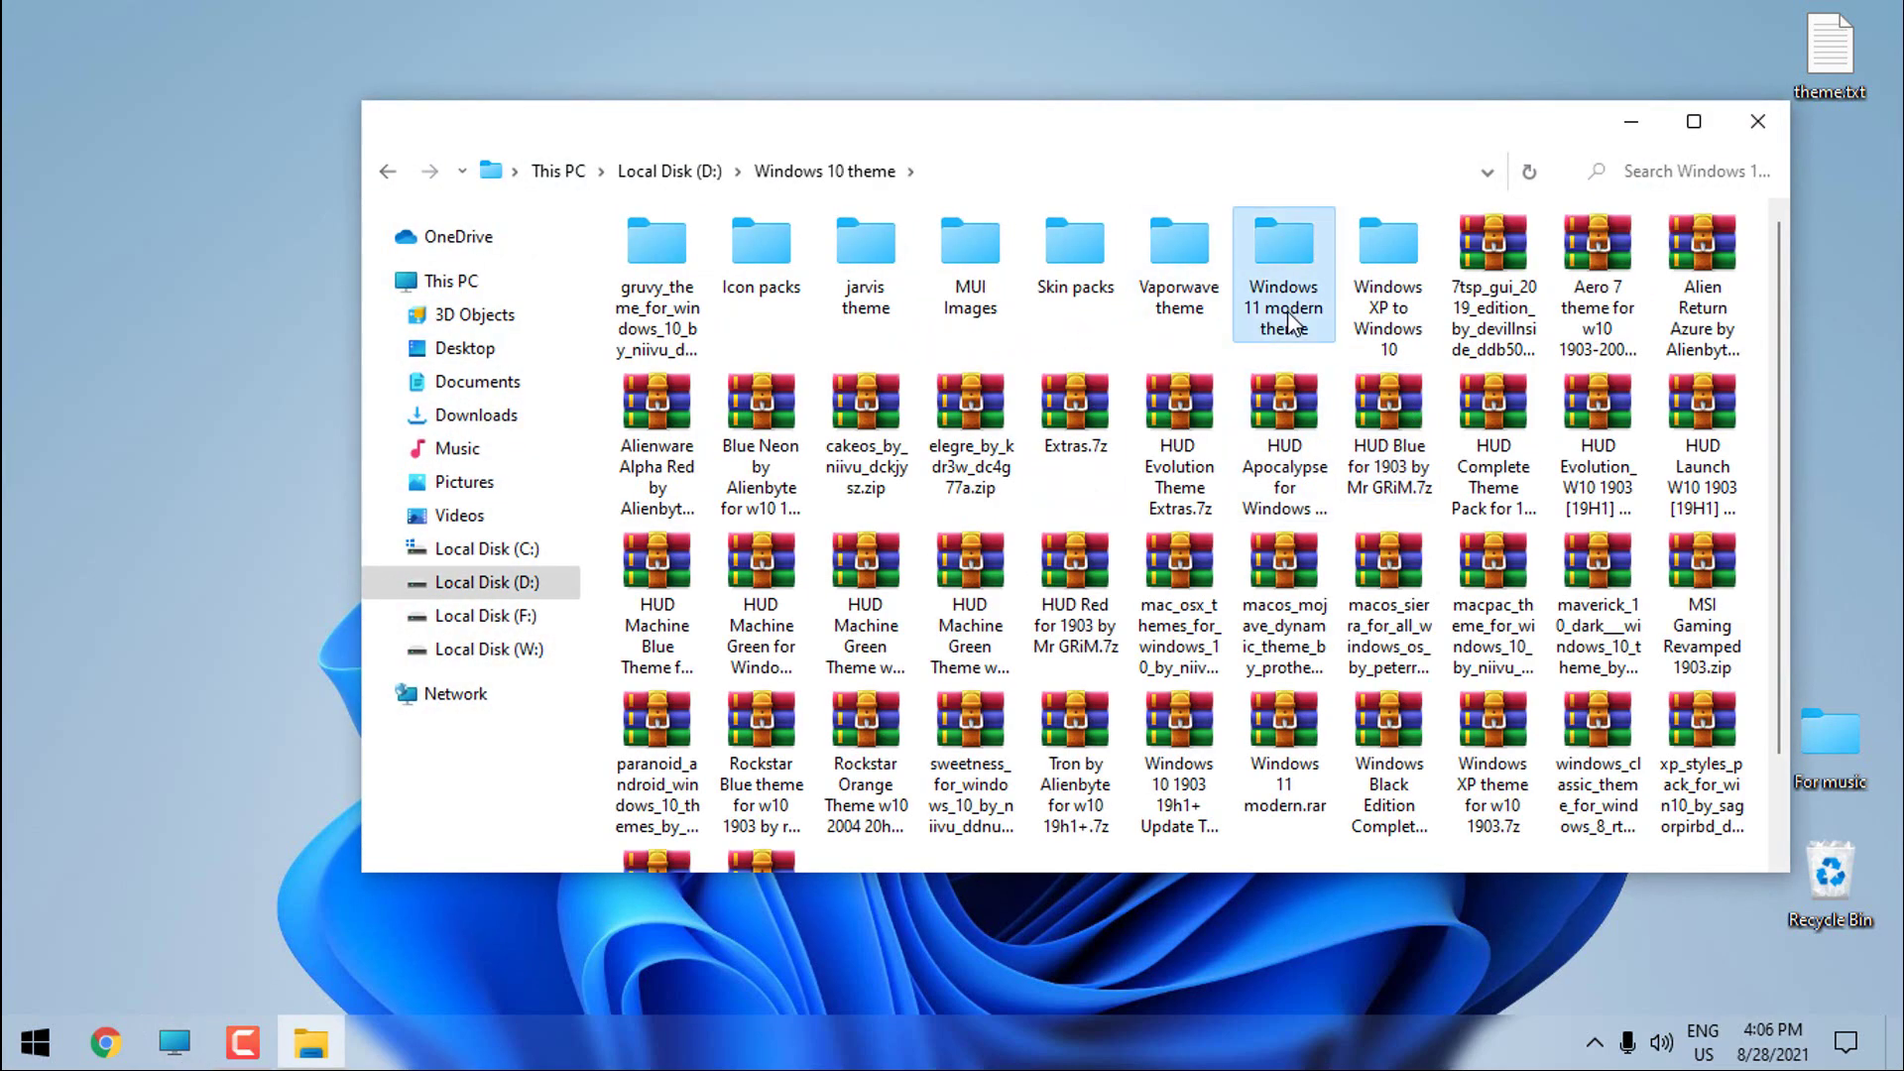
double_click(1265, 337)
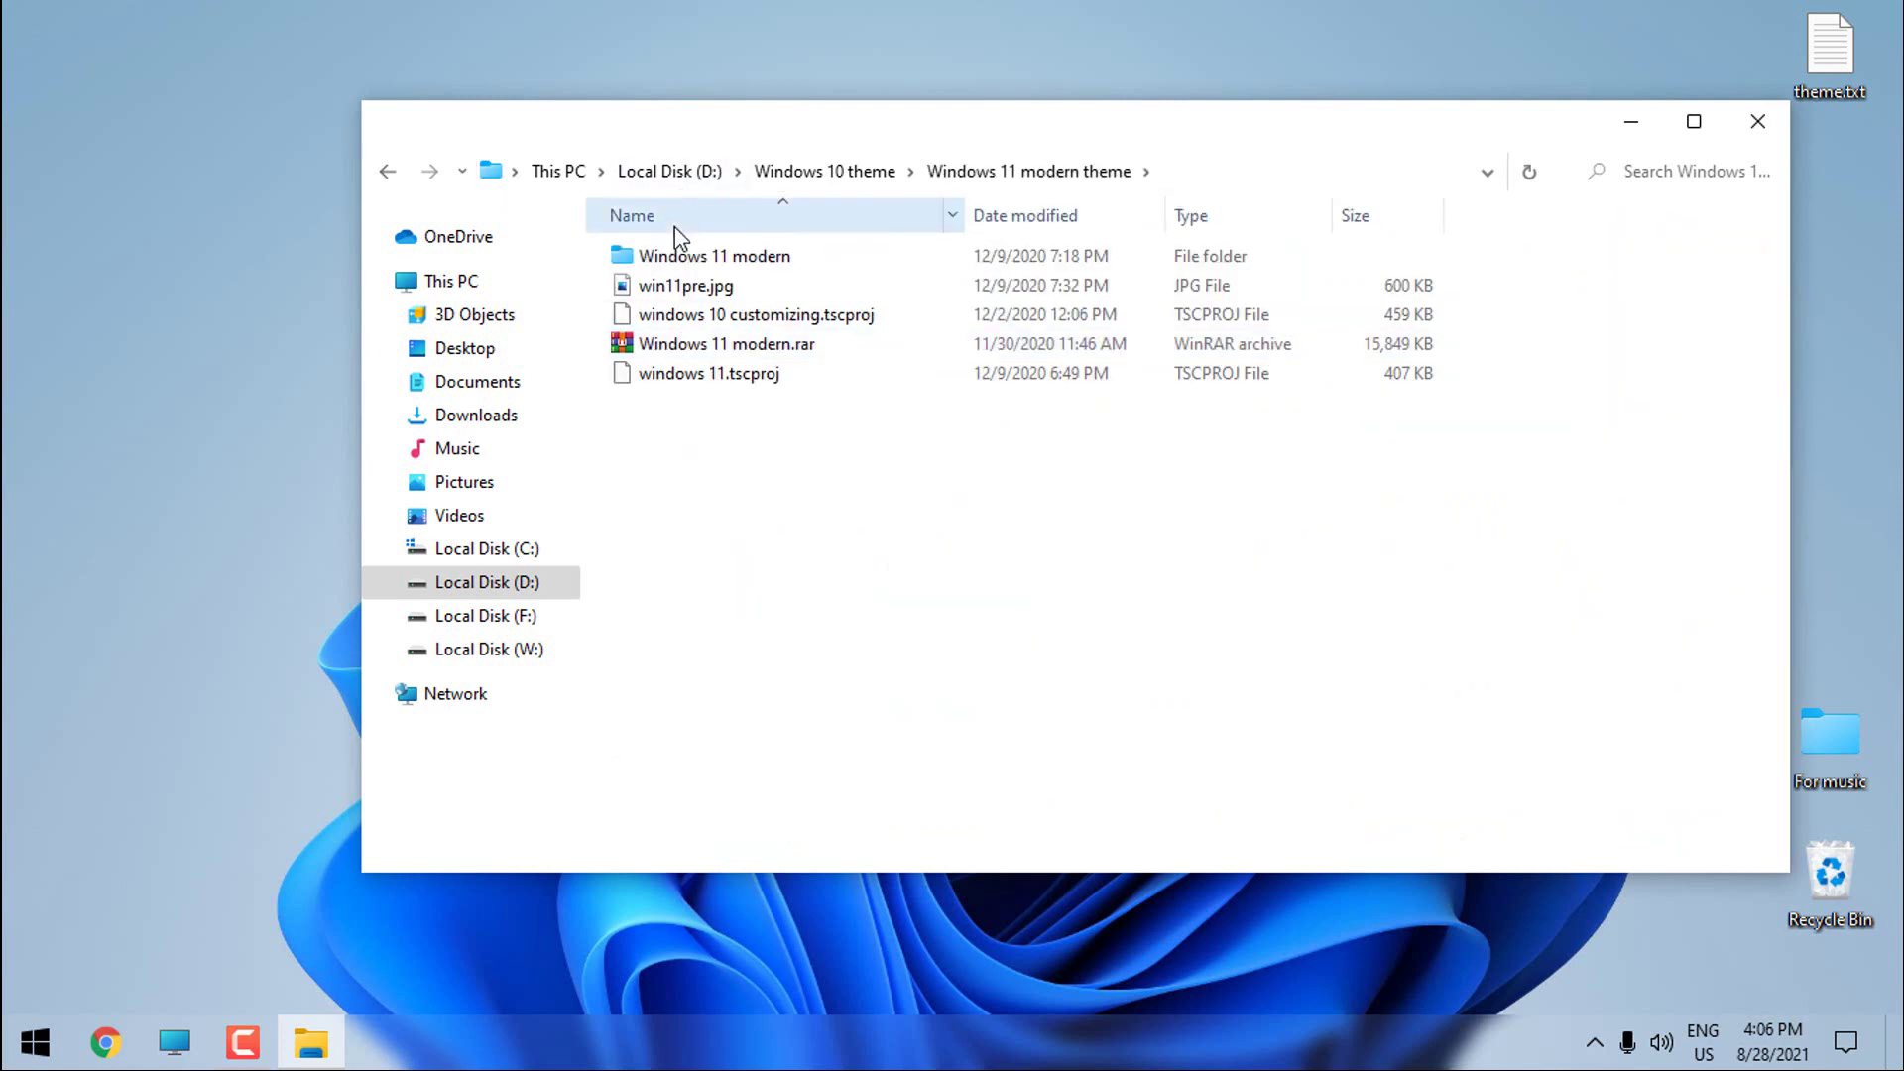
Browse from the Windows 11 modern folder through extras to System Transparency and place System Transparency.exe on the desktop
click(683, 264)
double_click(683, 263)
double_click(709, 259)
click(726, 260)
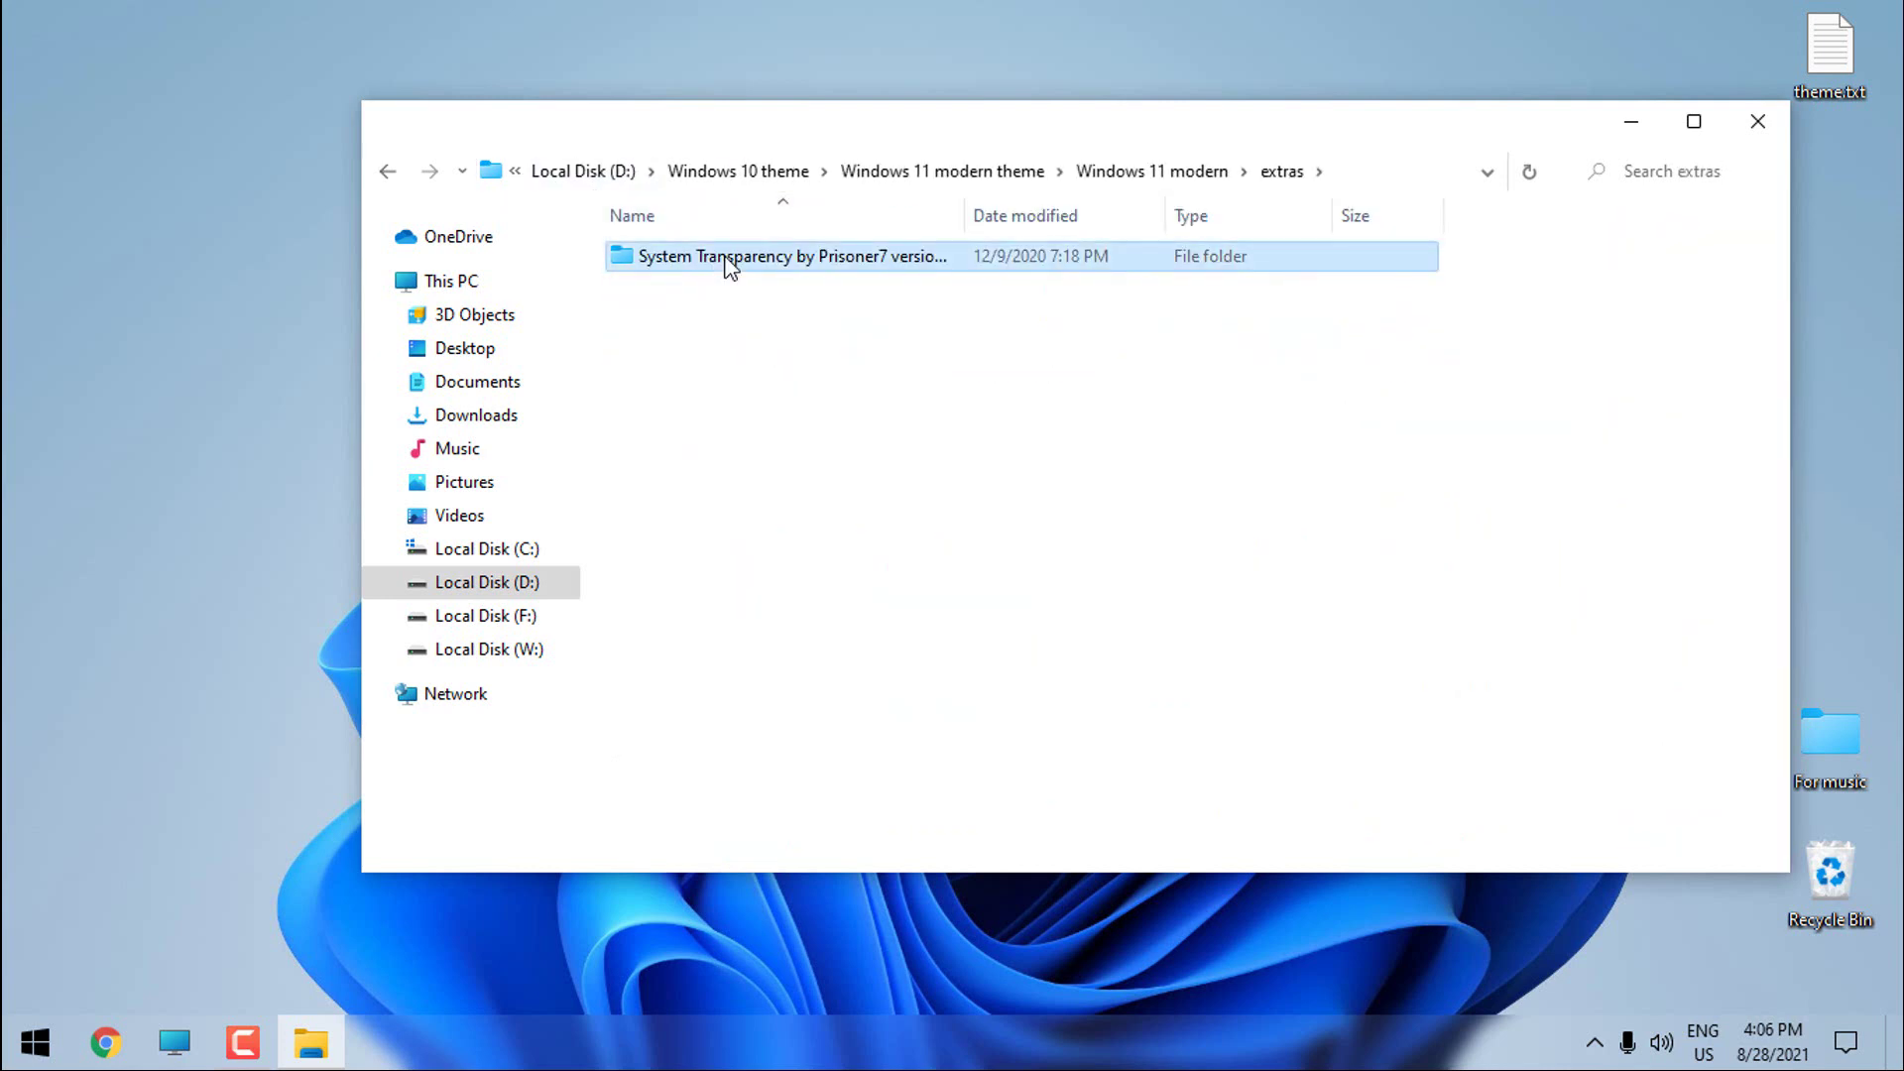
double_click(716, 259)
double_click(739, 263)
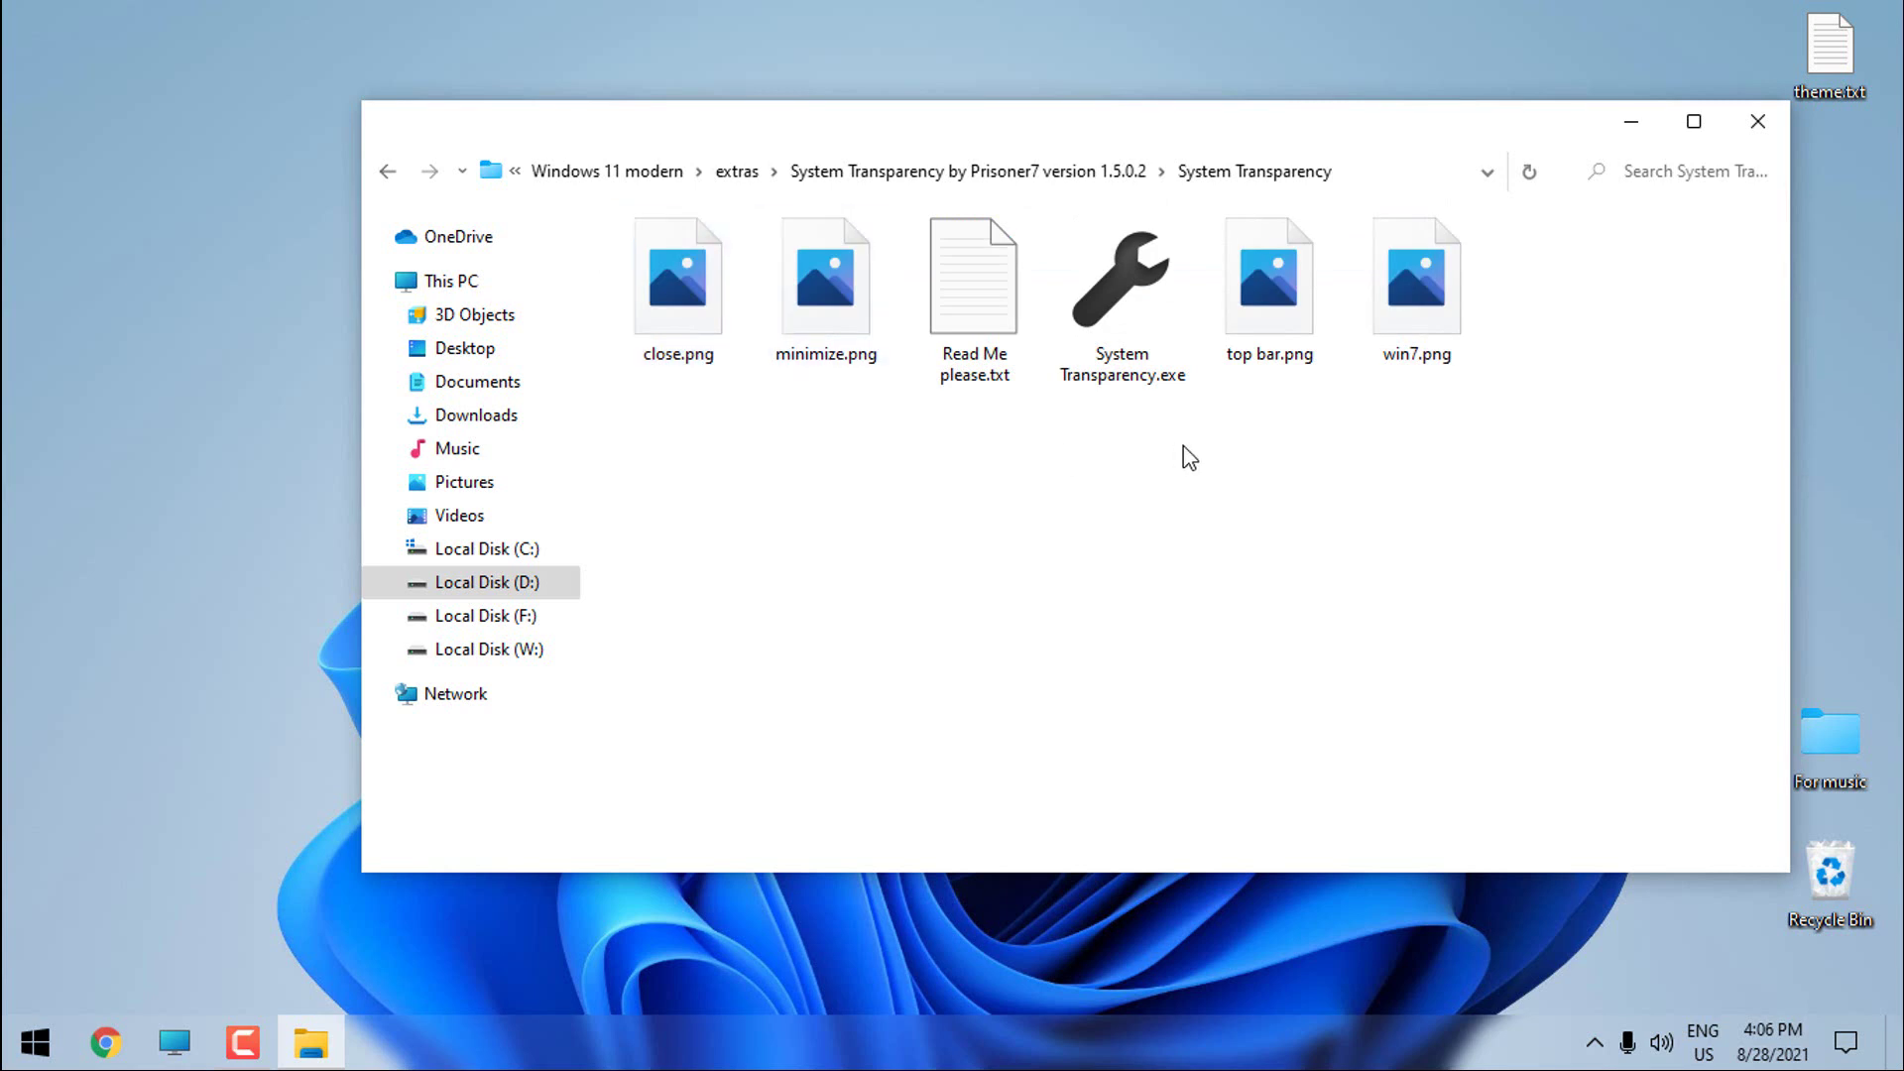
drag(1138, 329, 1847, 604)
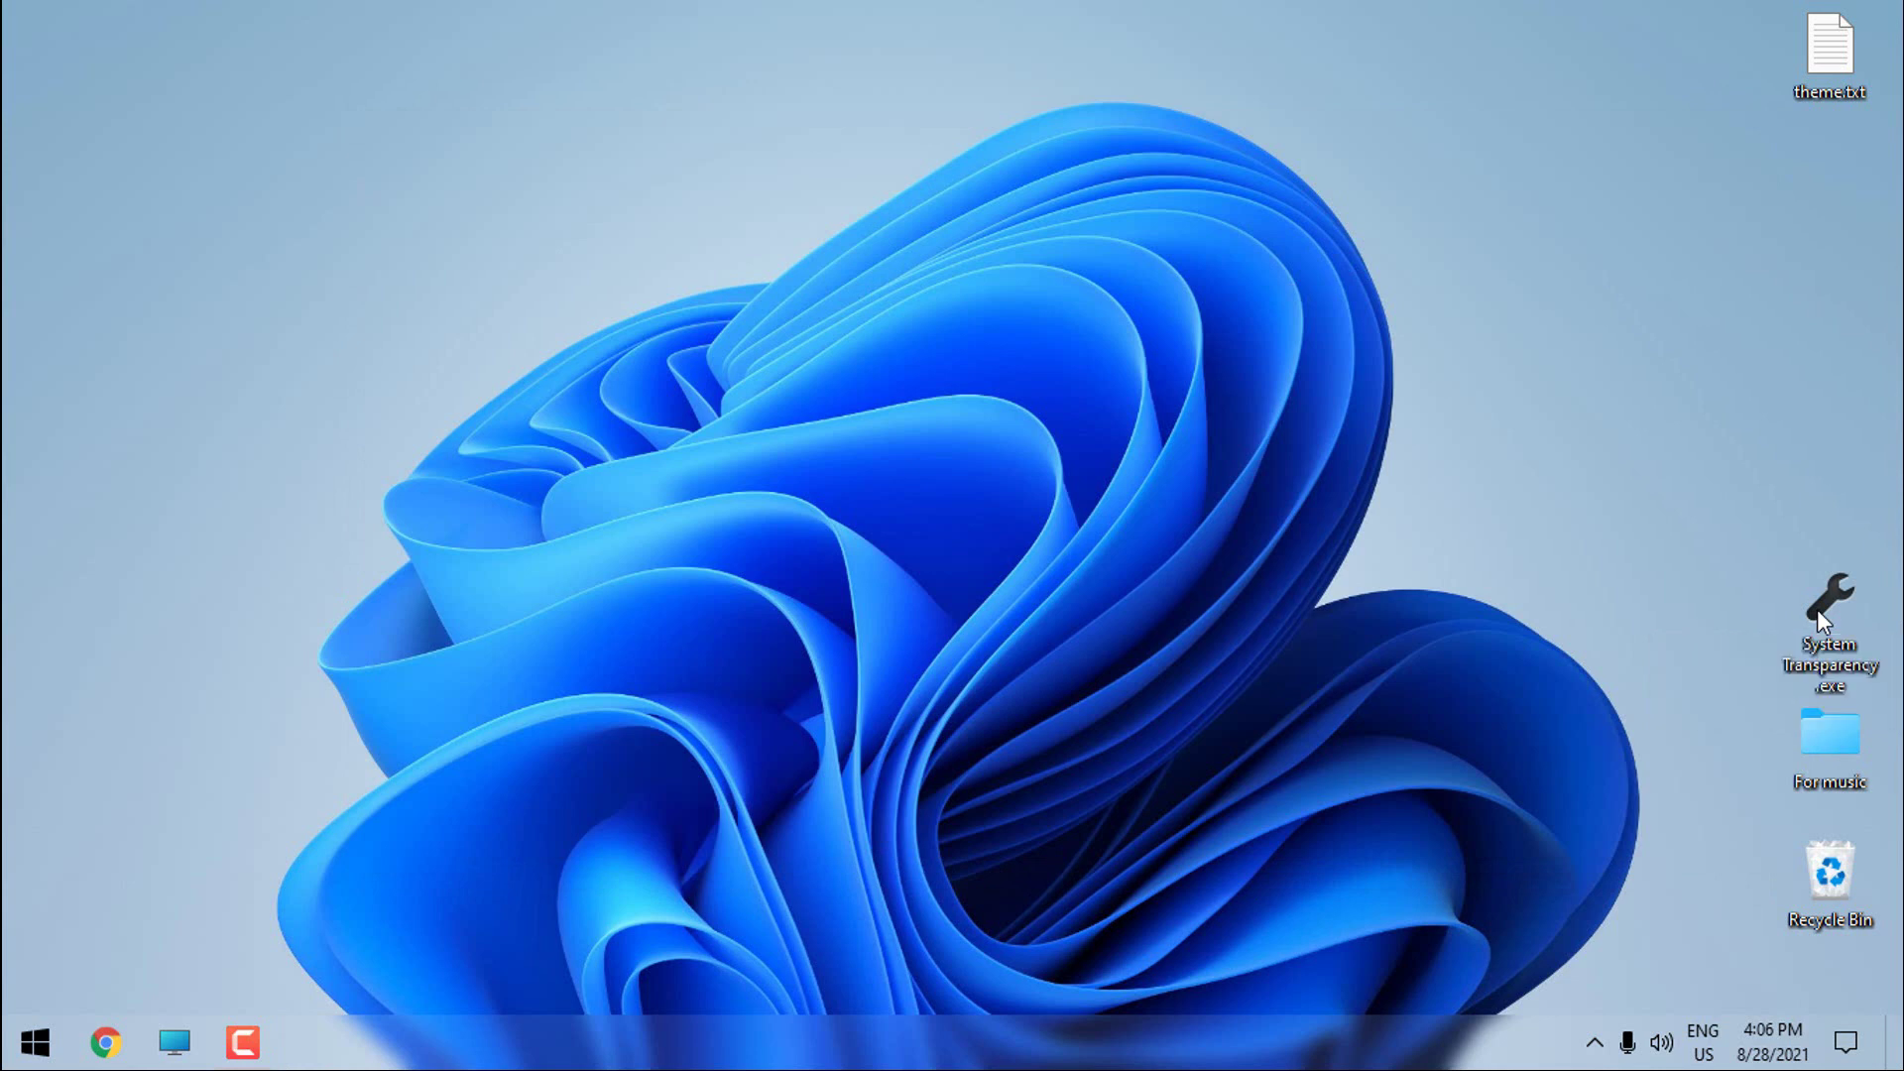
Set System Transparency to 220 for all Explorer windows, examine the effect in a maximized This PC window, and close it
click(1595, 1041)
right_click(1575, 998)
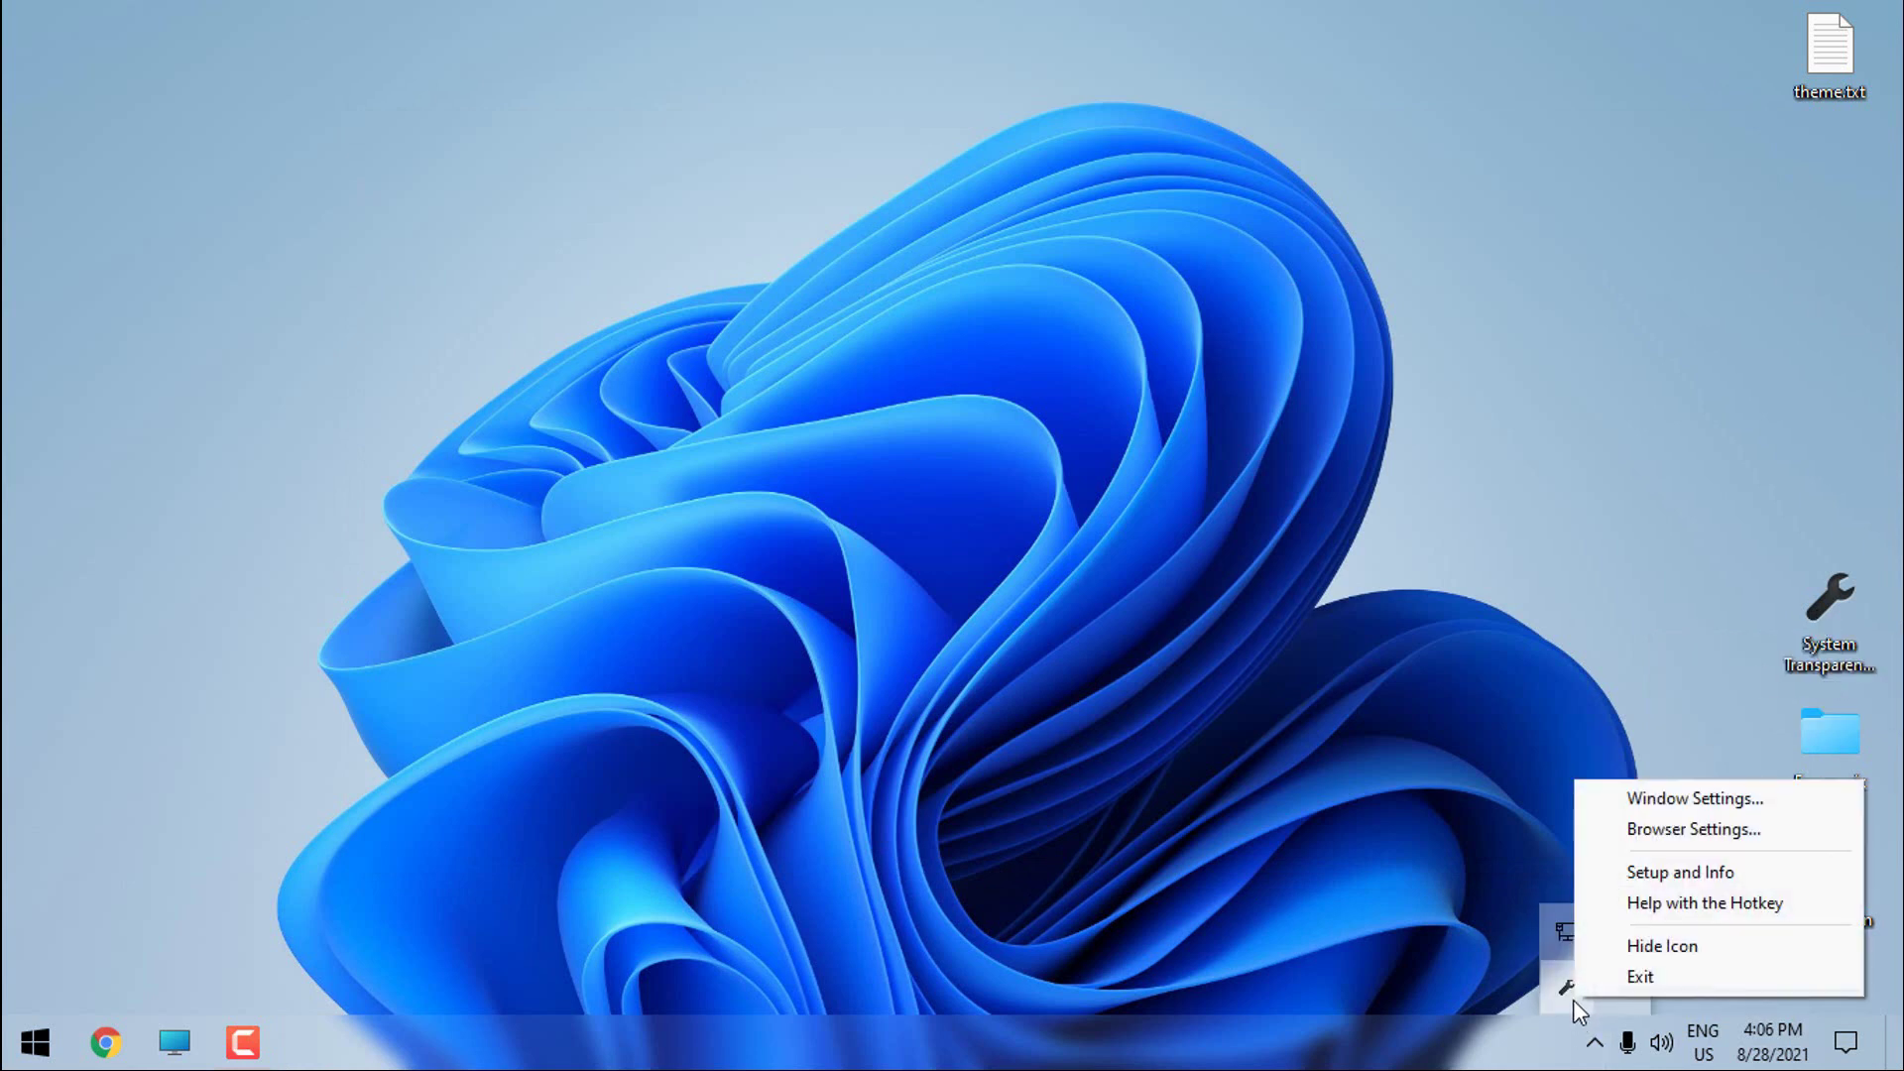
click(1686, 872)
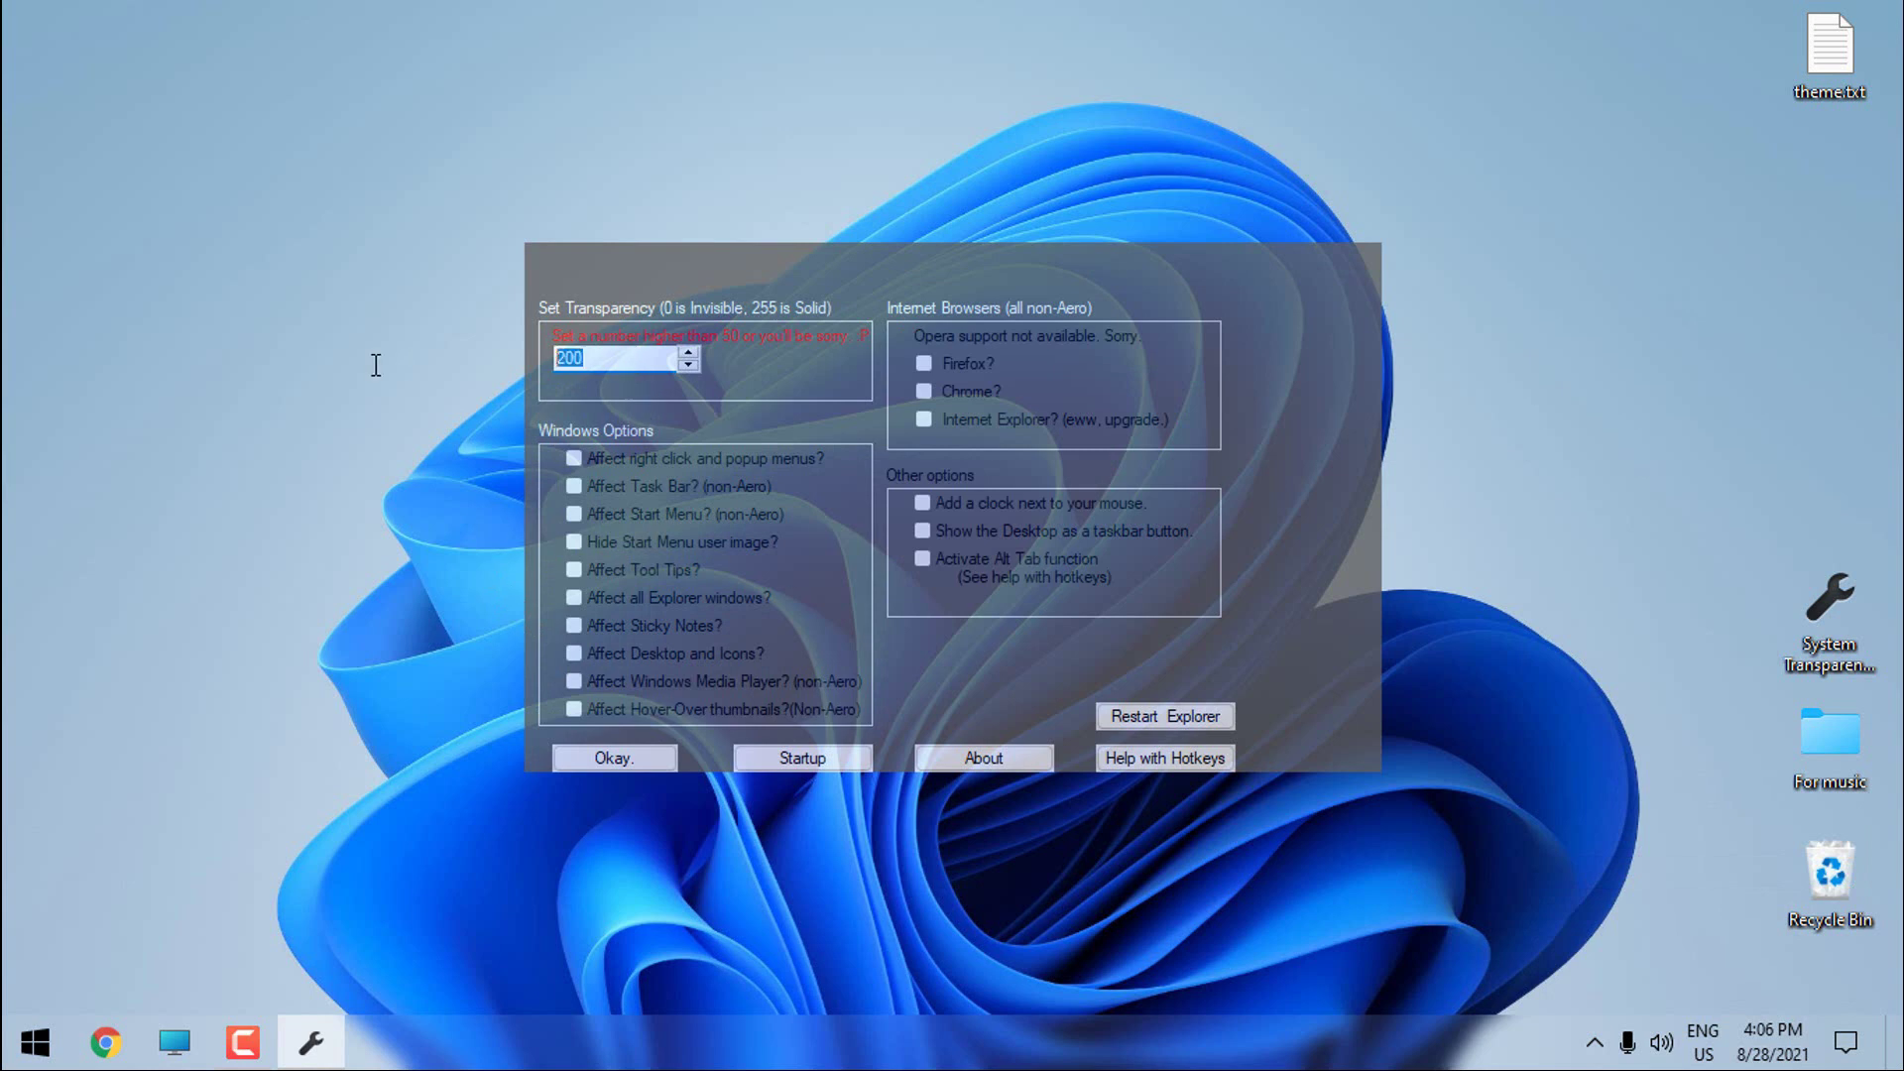
text(220)
click(575, 599)
click(623, 755)
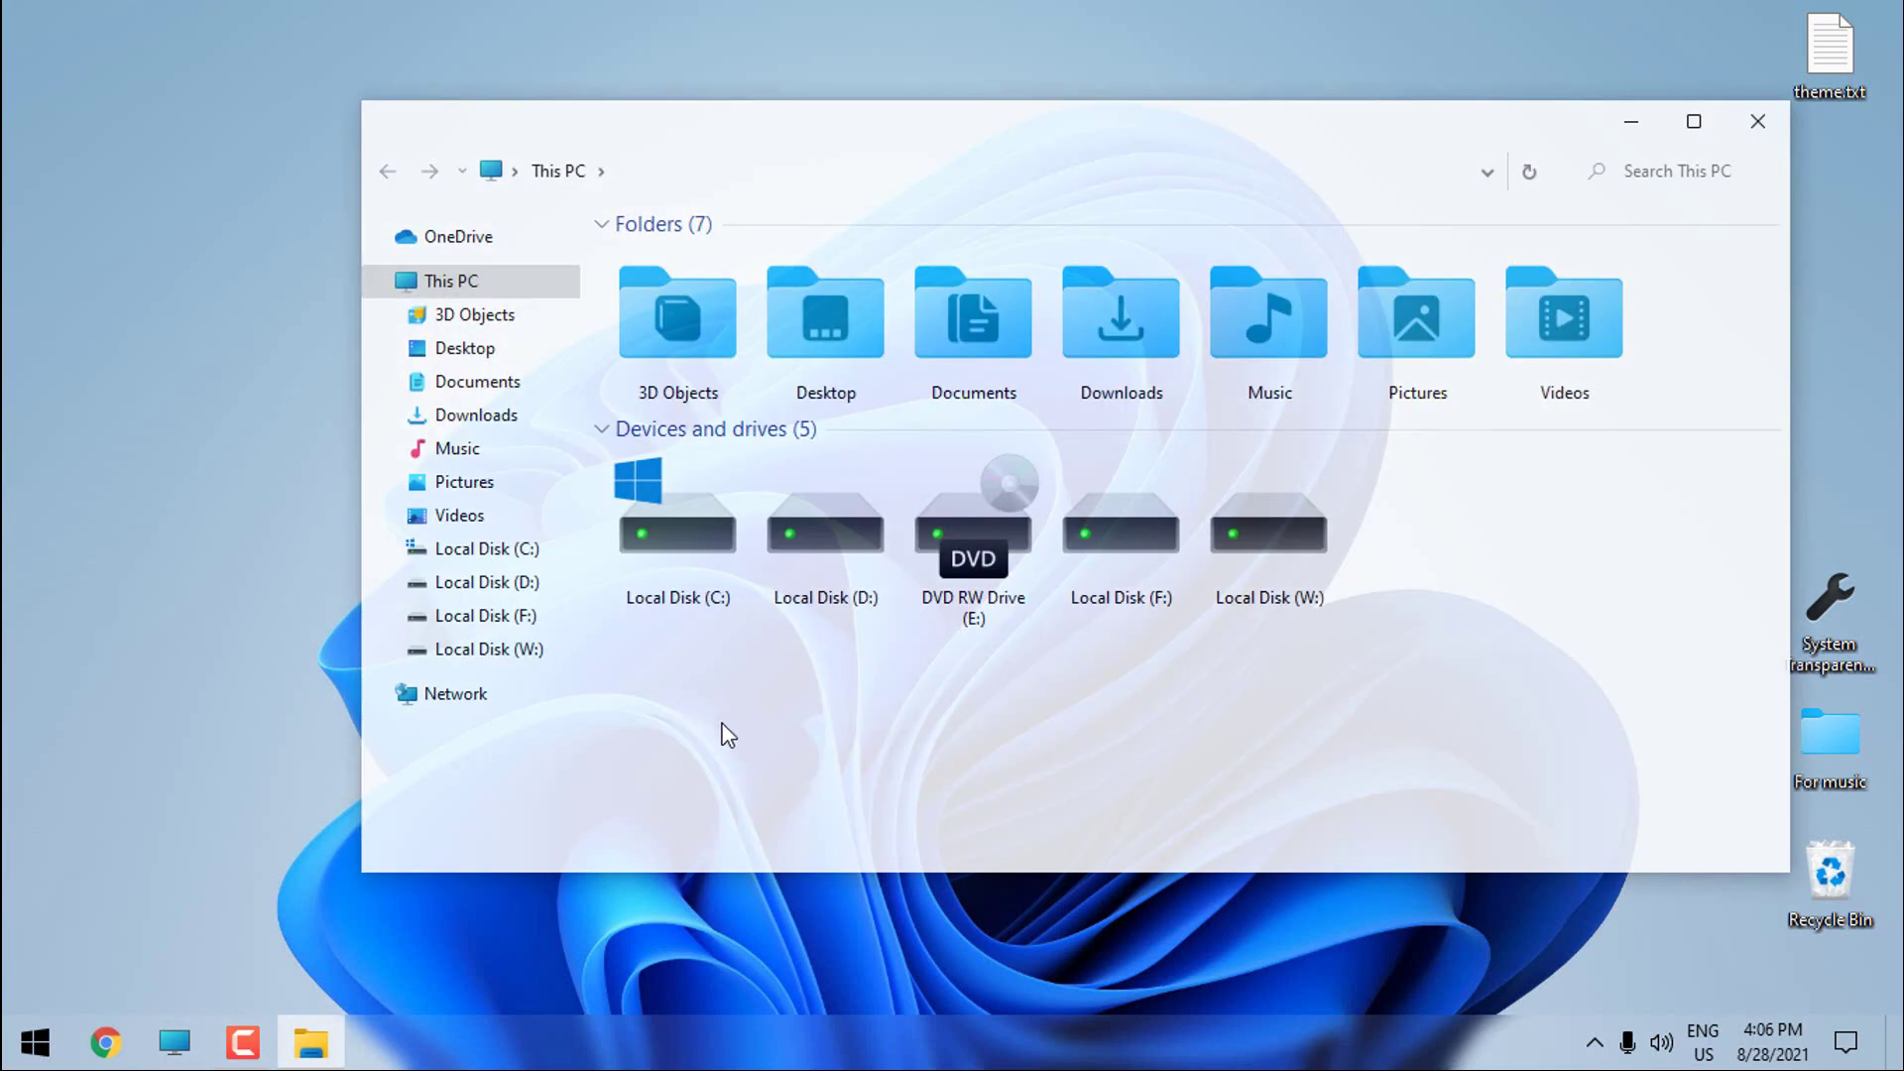
click(1691, 123)
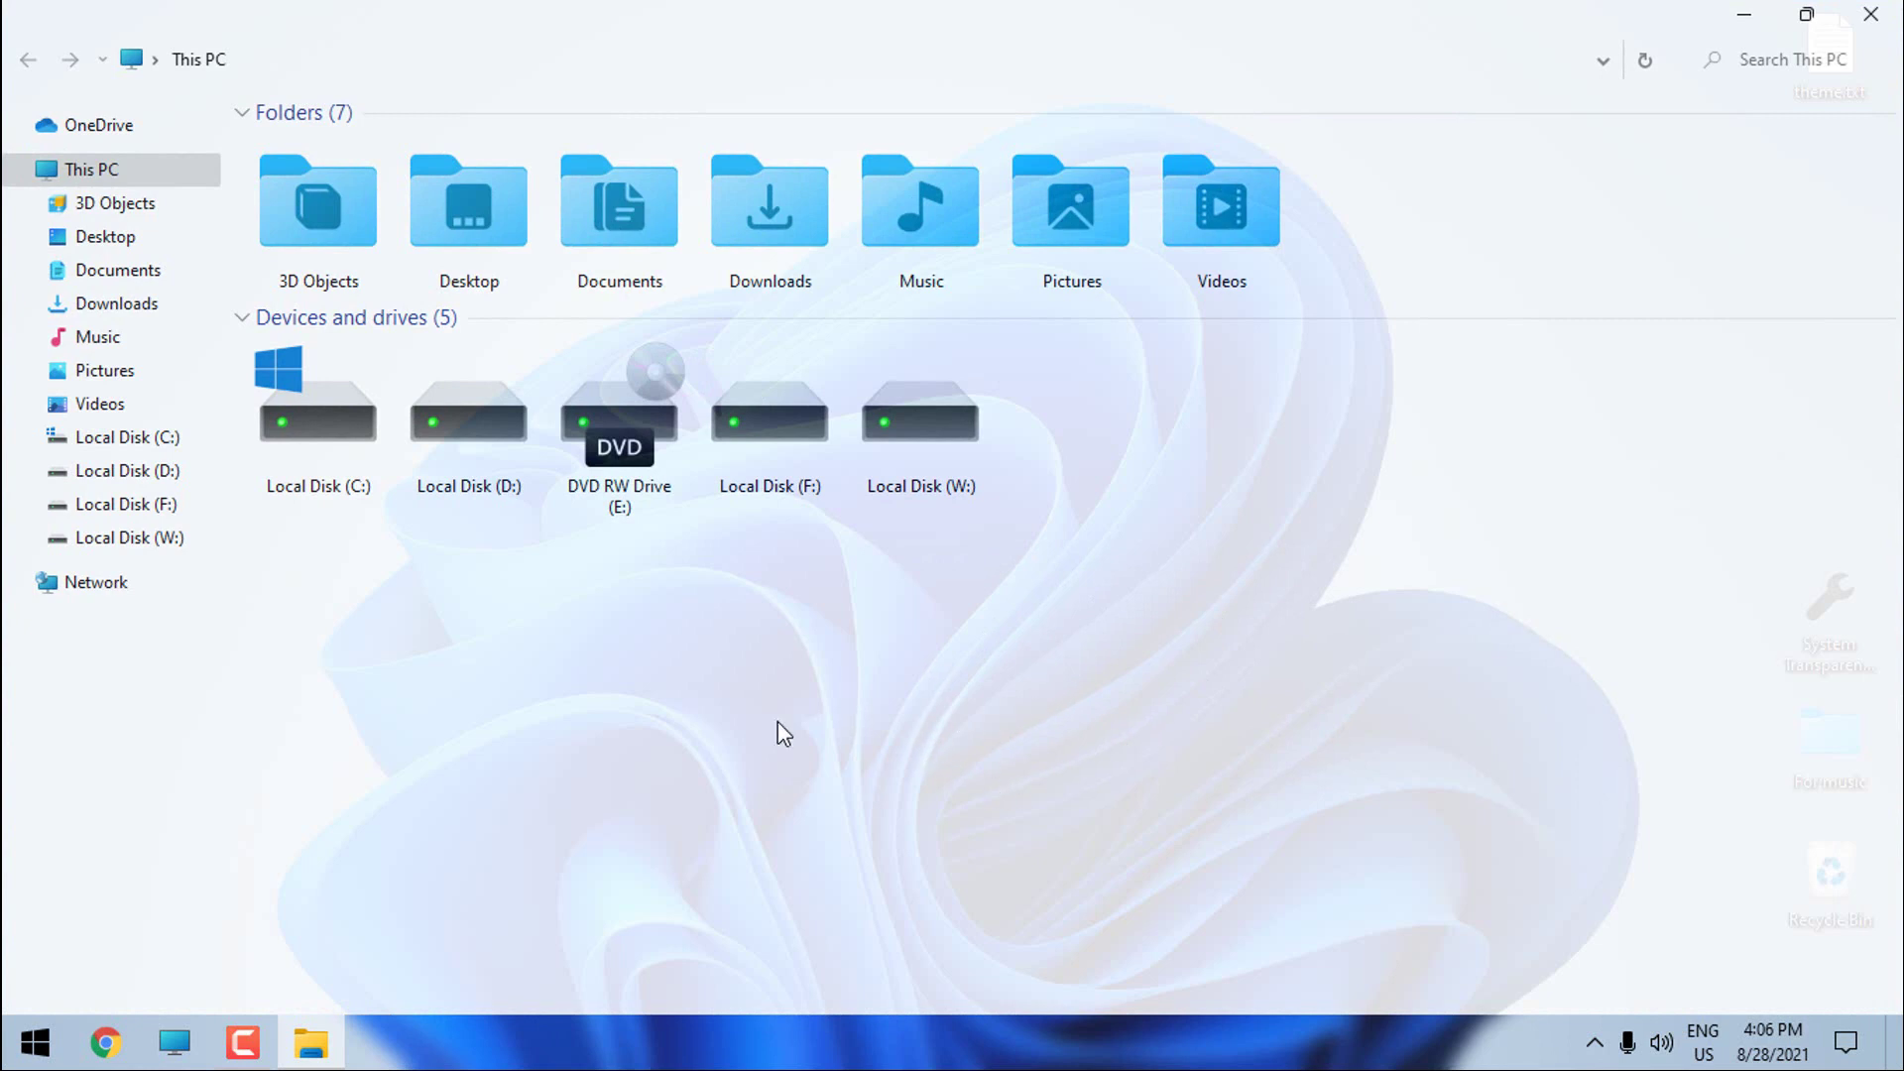
click(1850, 20)
Reopen the System Transparency setup, toggle the option affecting all Explorer windows, and confirm
click(1598, 1037)
right_click(1569, 985)
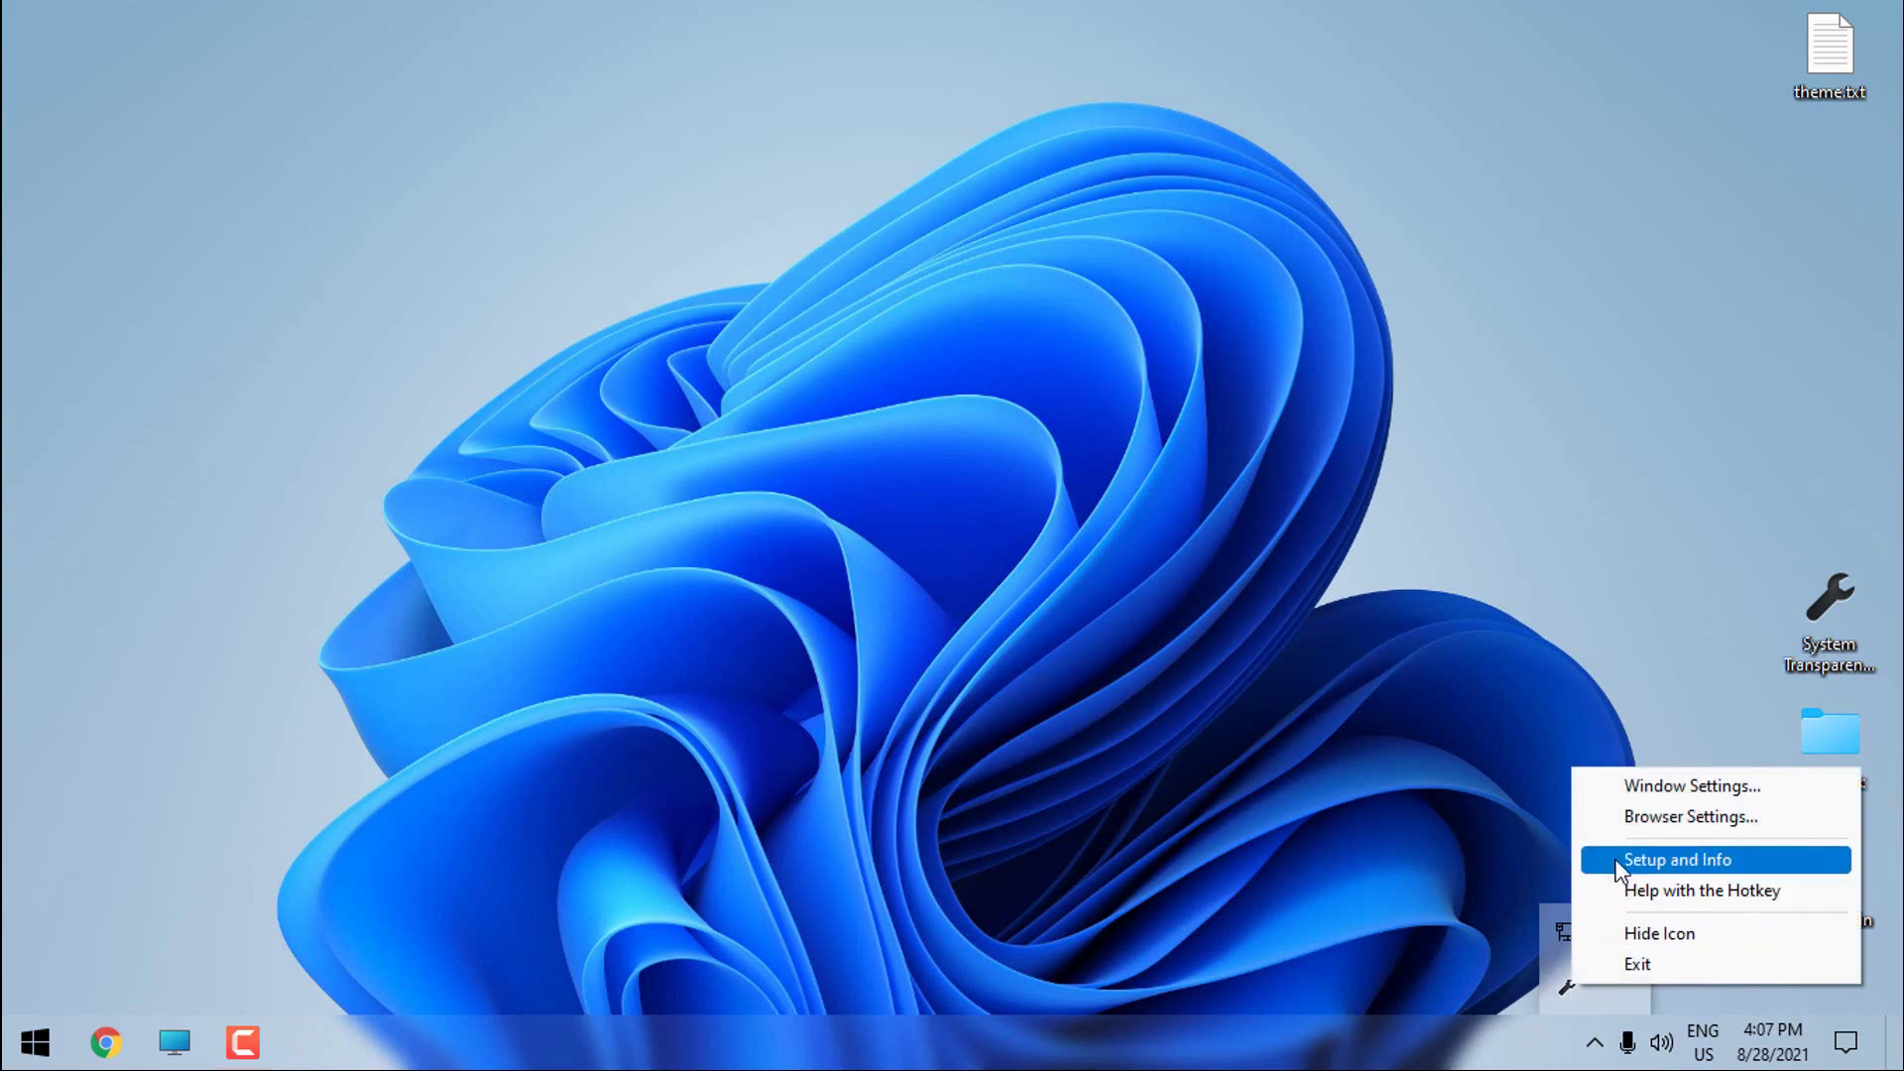
click(1593, 858)
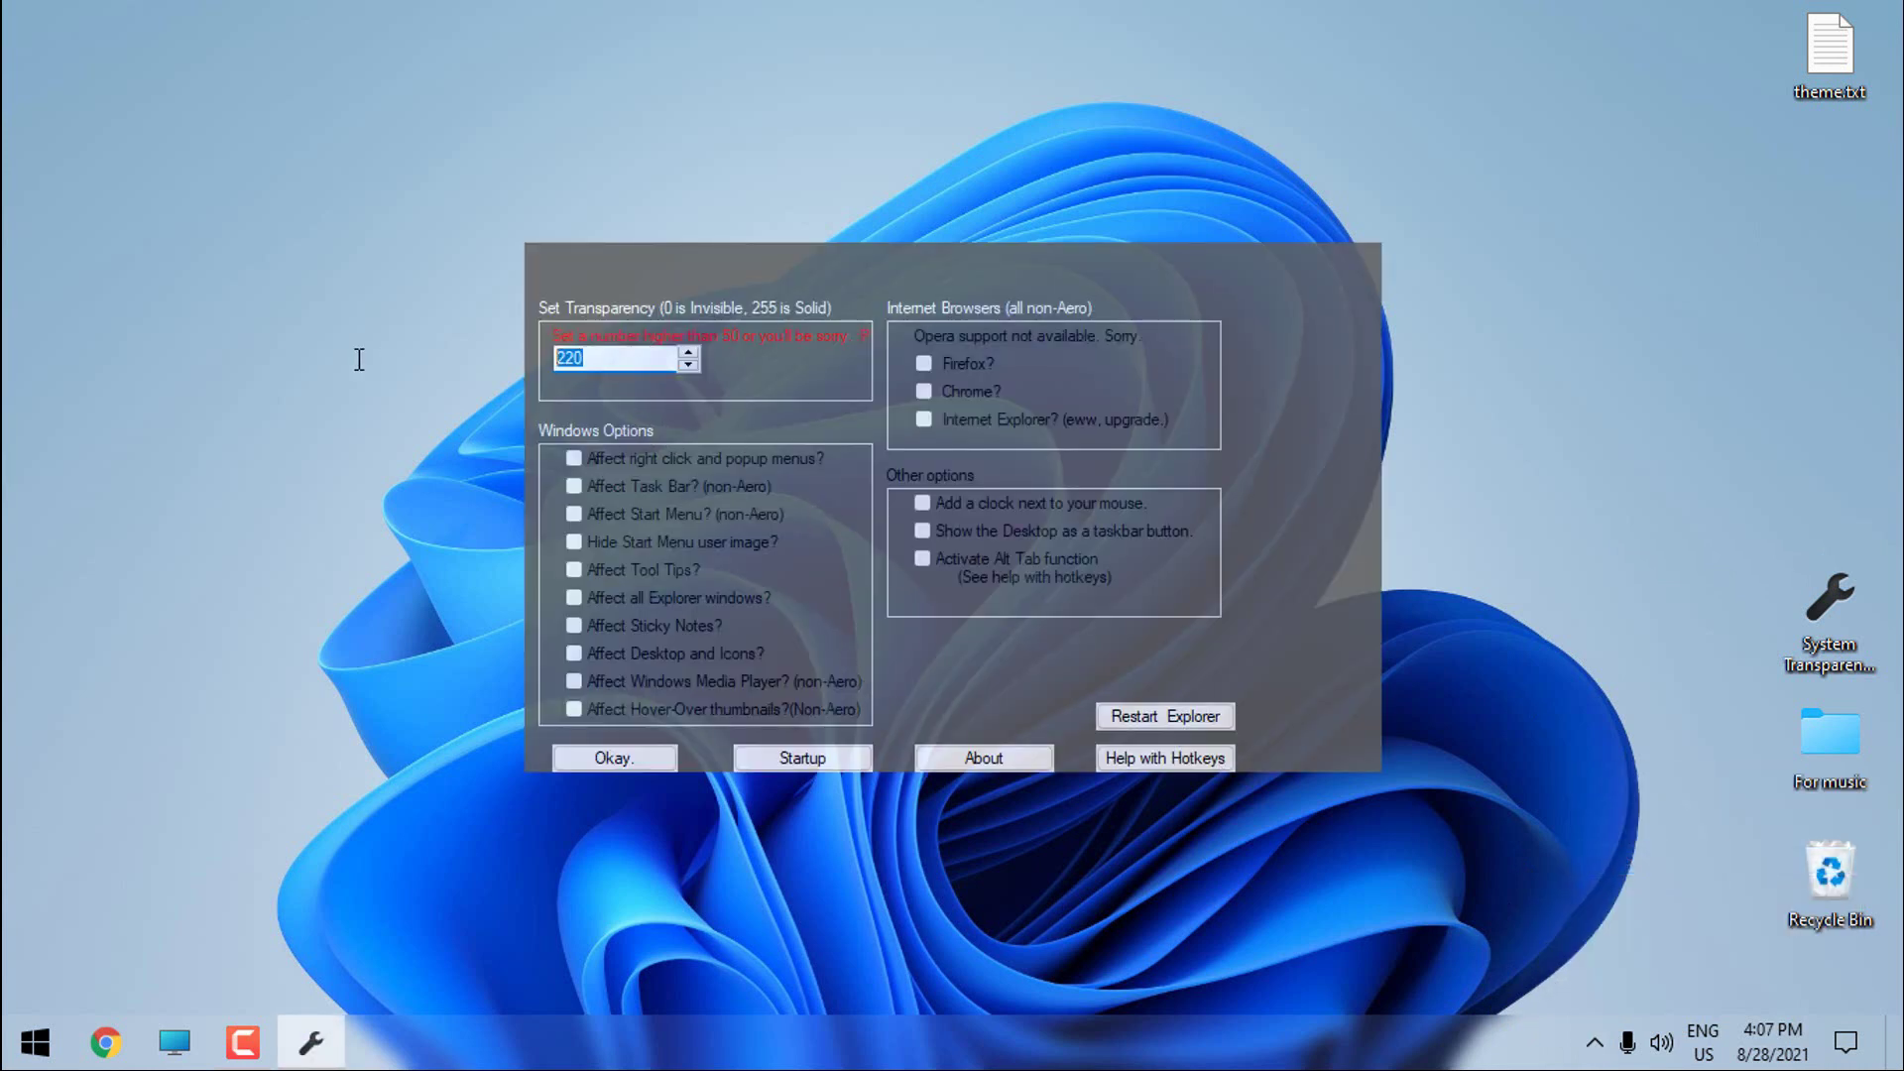
click(574, 597)
click(640, 761)
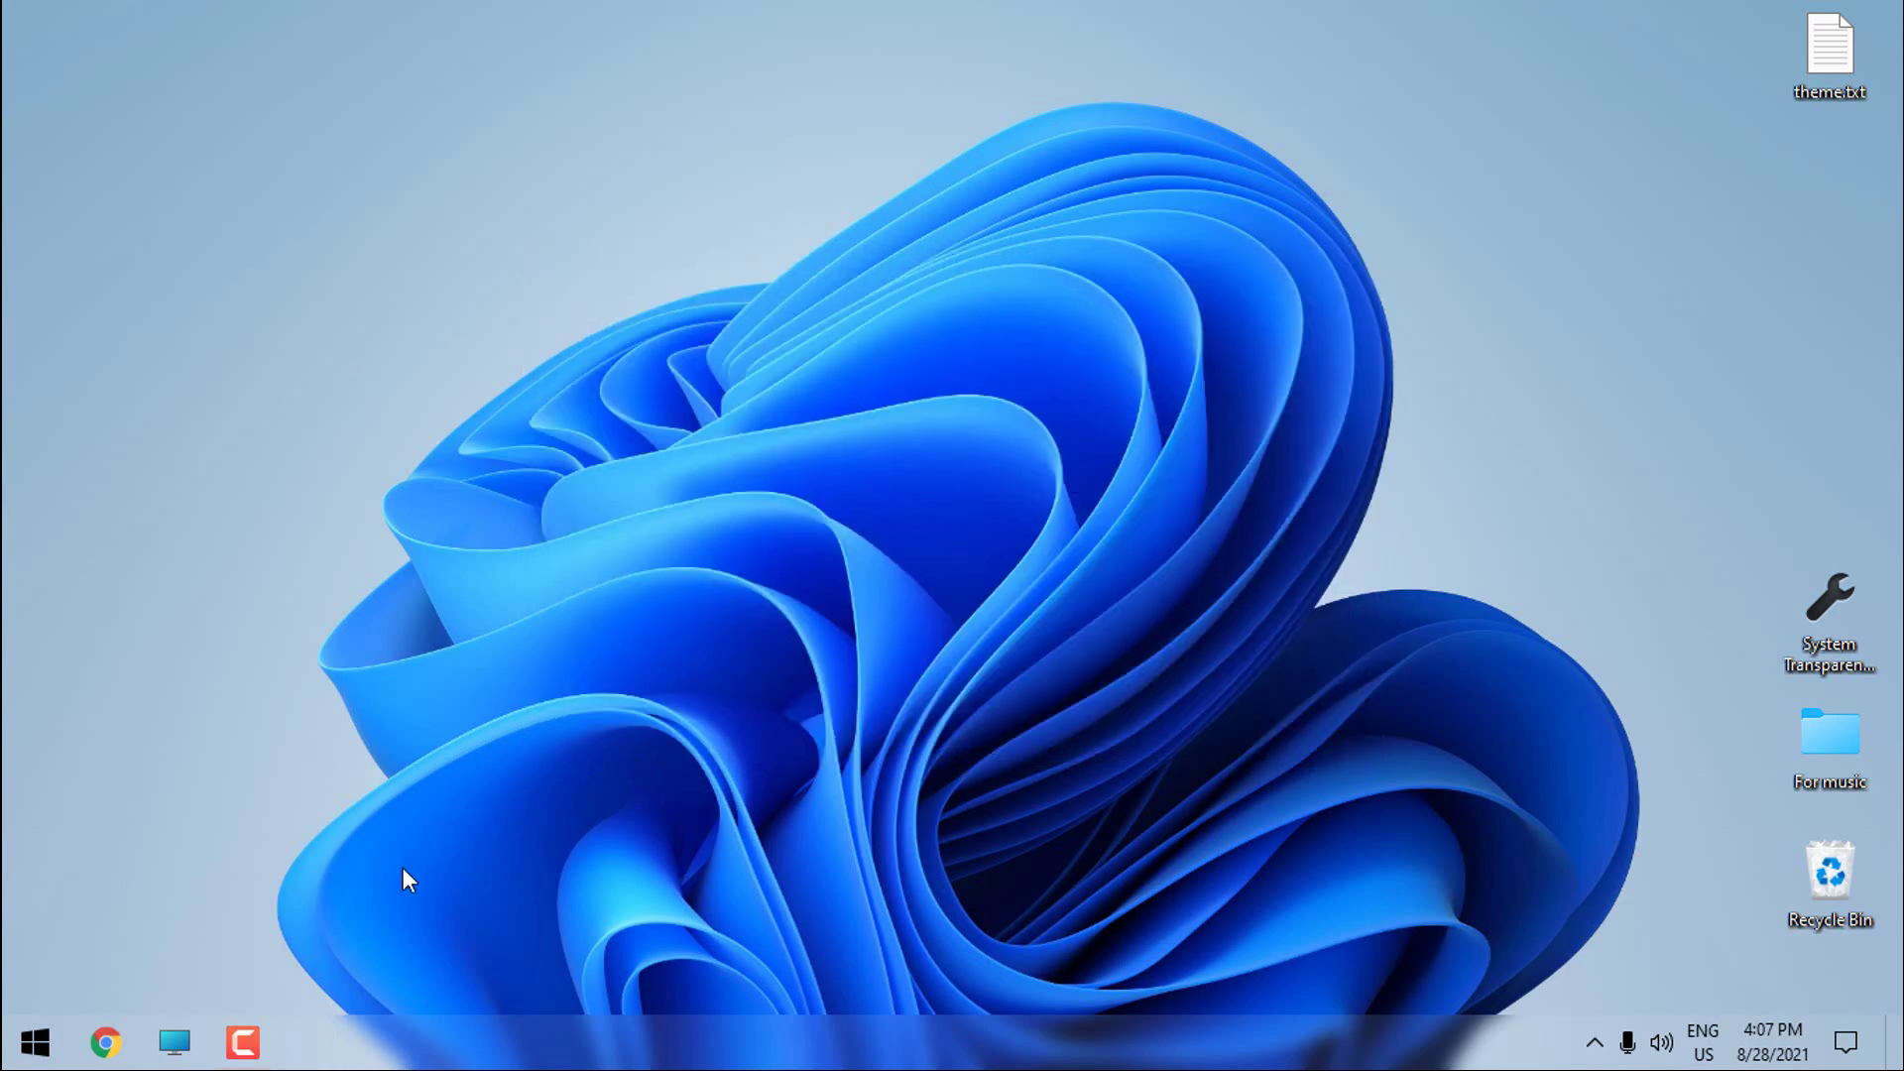
Examine the transparent Start menu and a maximized This PC window over the desktop, and close the window
click(34, 1042)
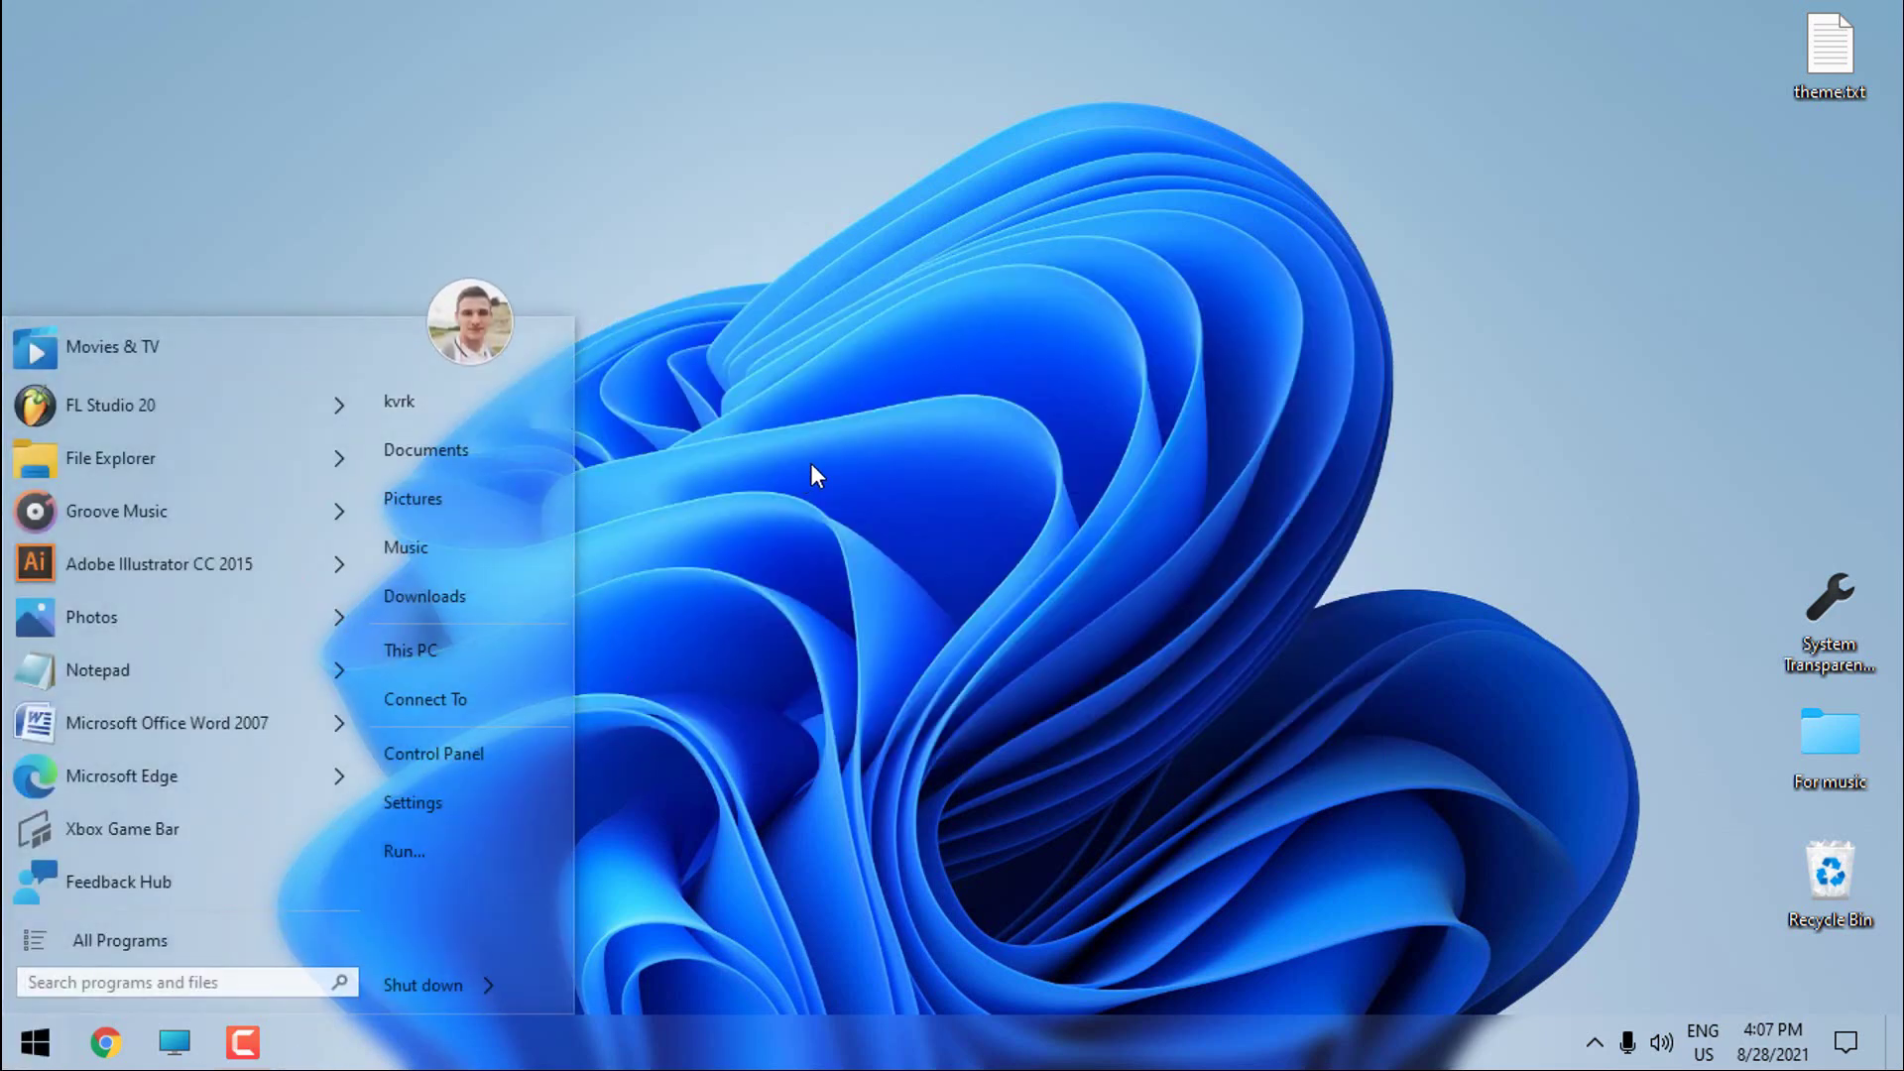
key(super+e)
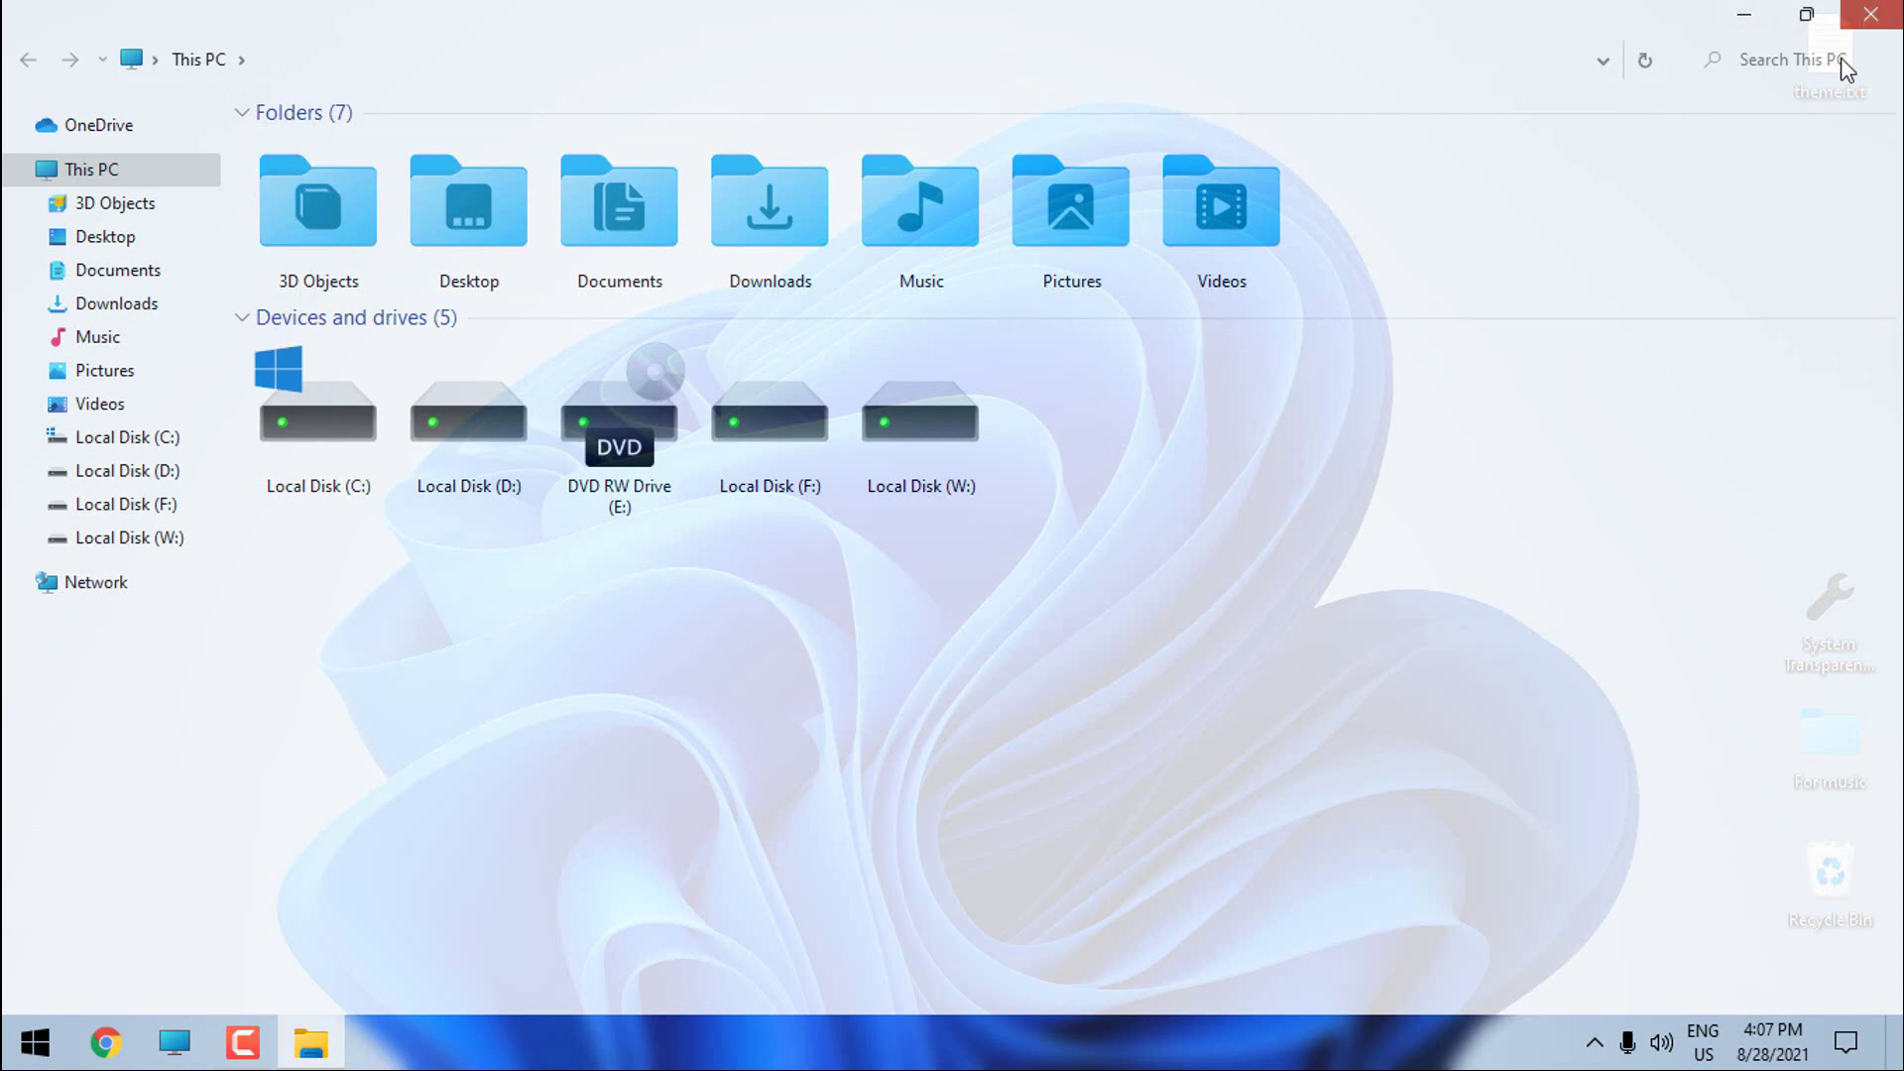
click(1871, 22)
Set the System Transparency value to 225, examine the effect in a This PC window, and close it
click(1593, 1041)
right_click(1567, 987)
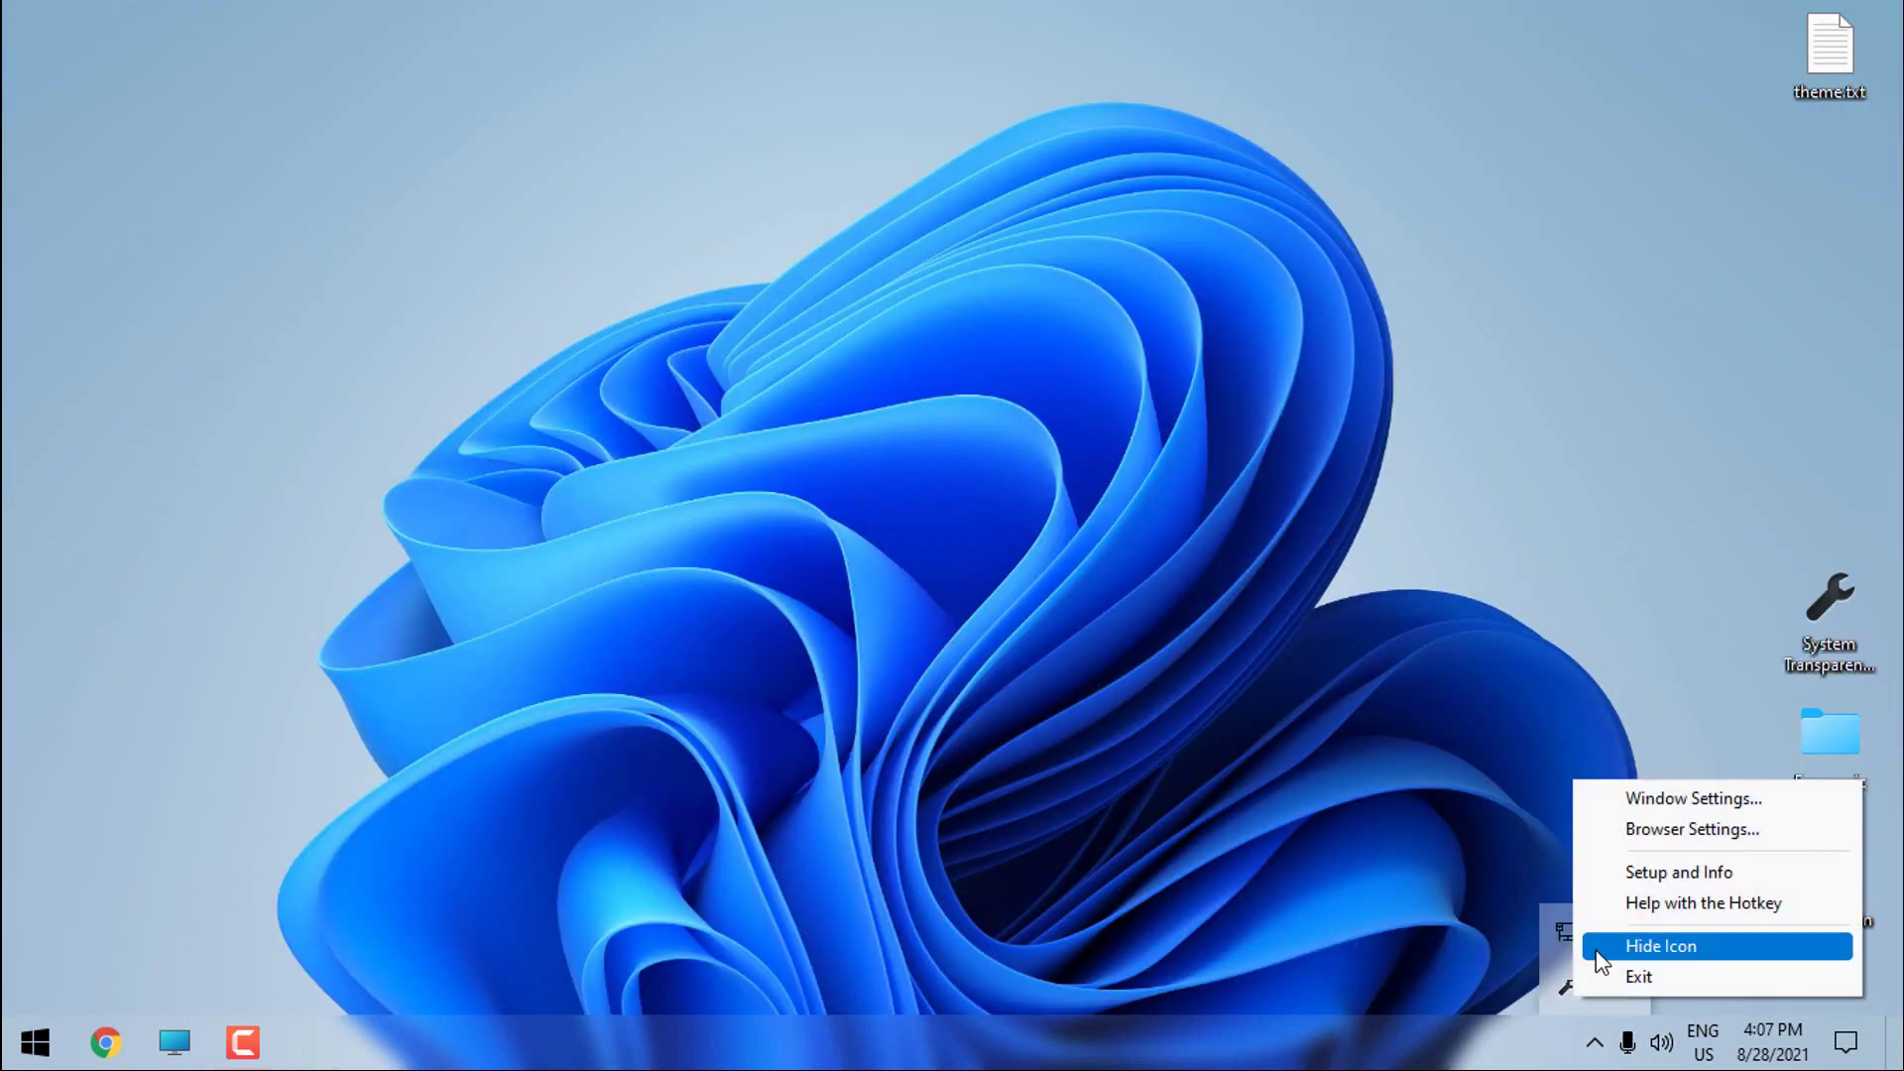
click(1622, 873)
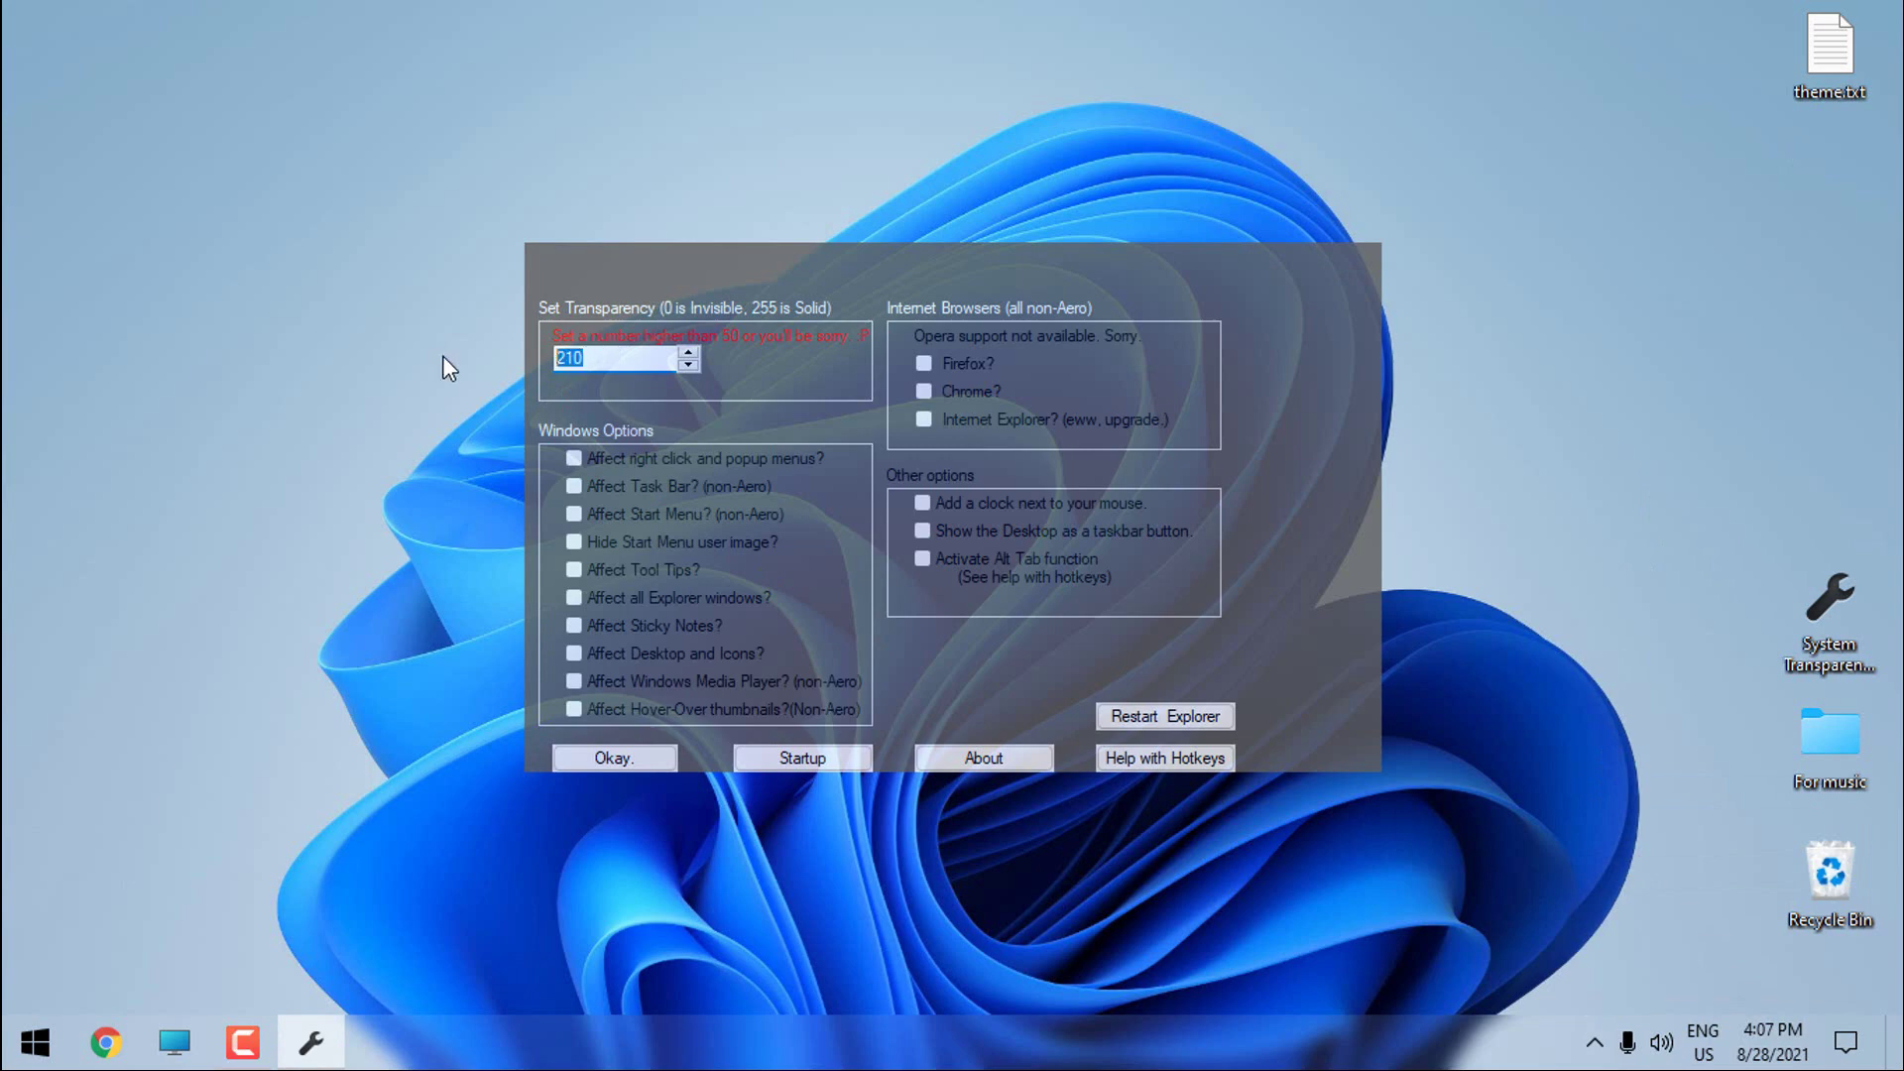
text(225)
click(636, 763)
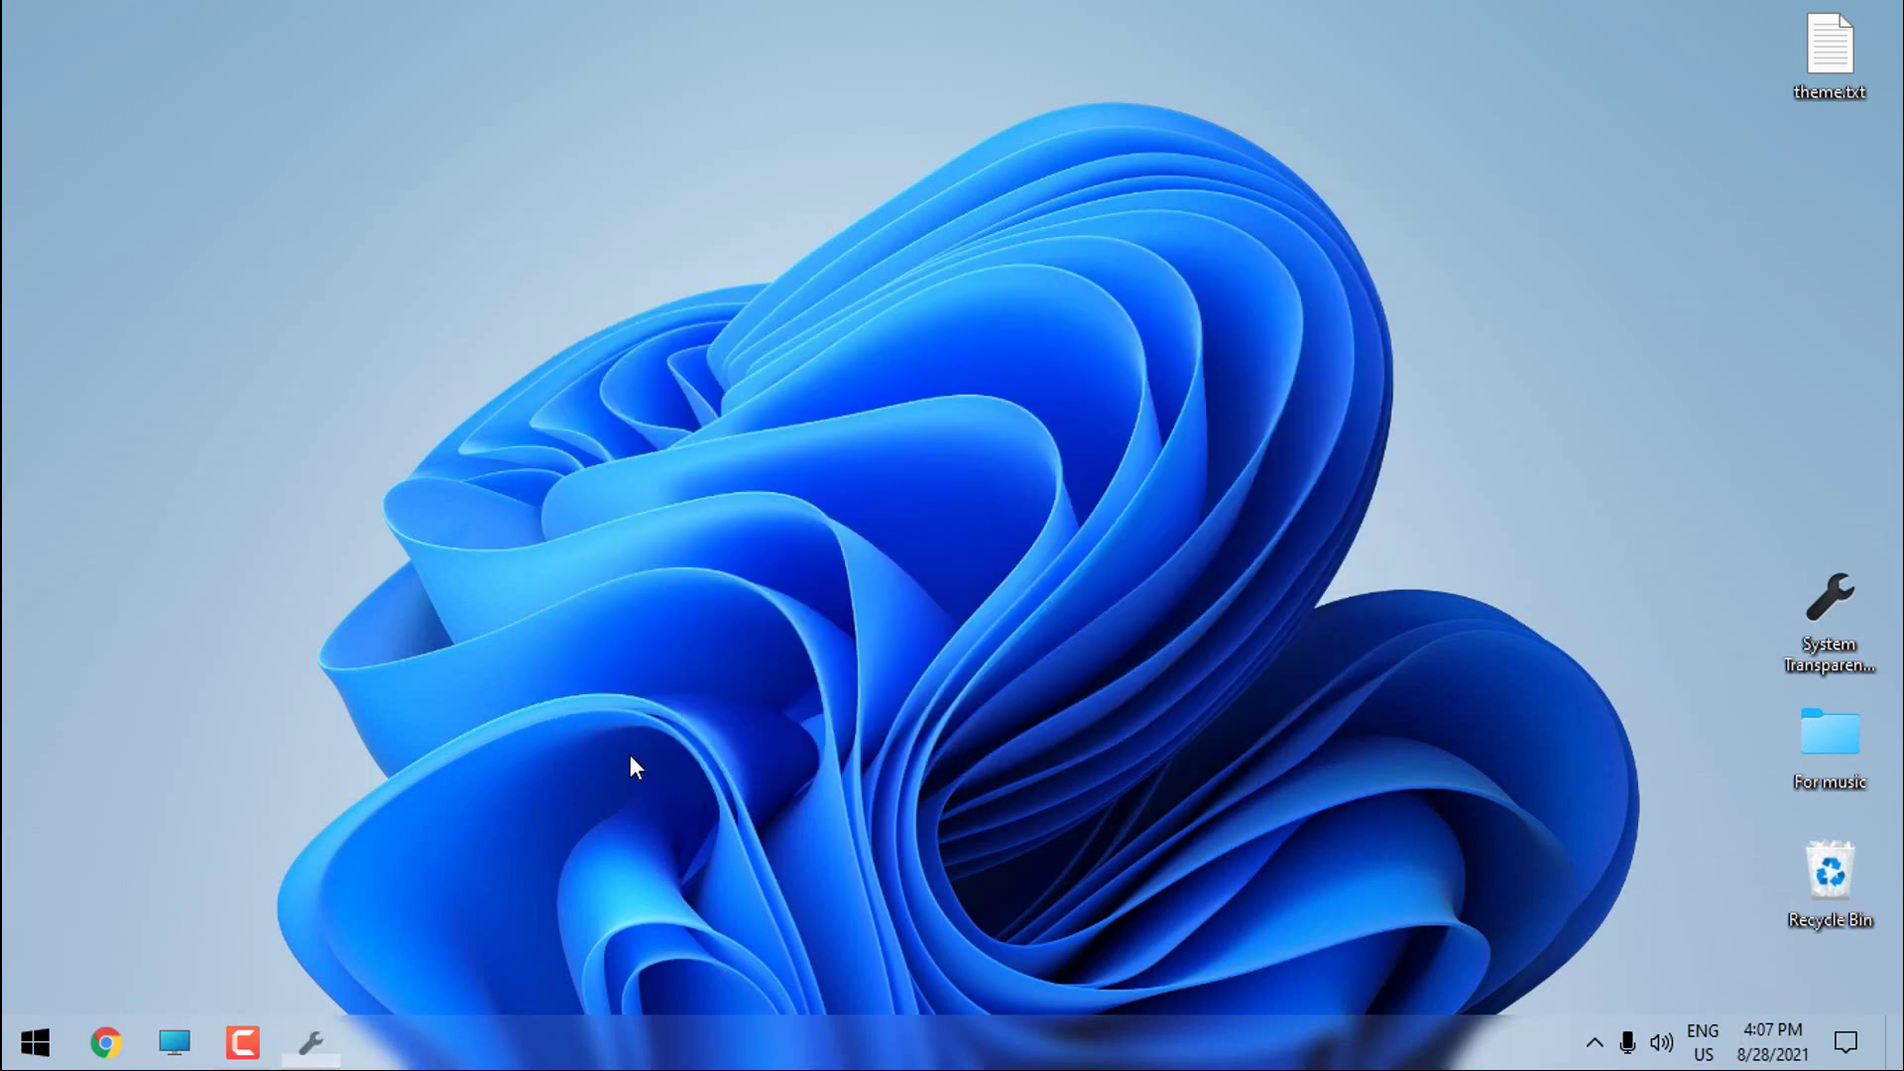
key(super+e)
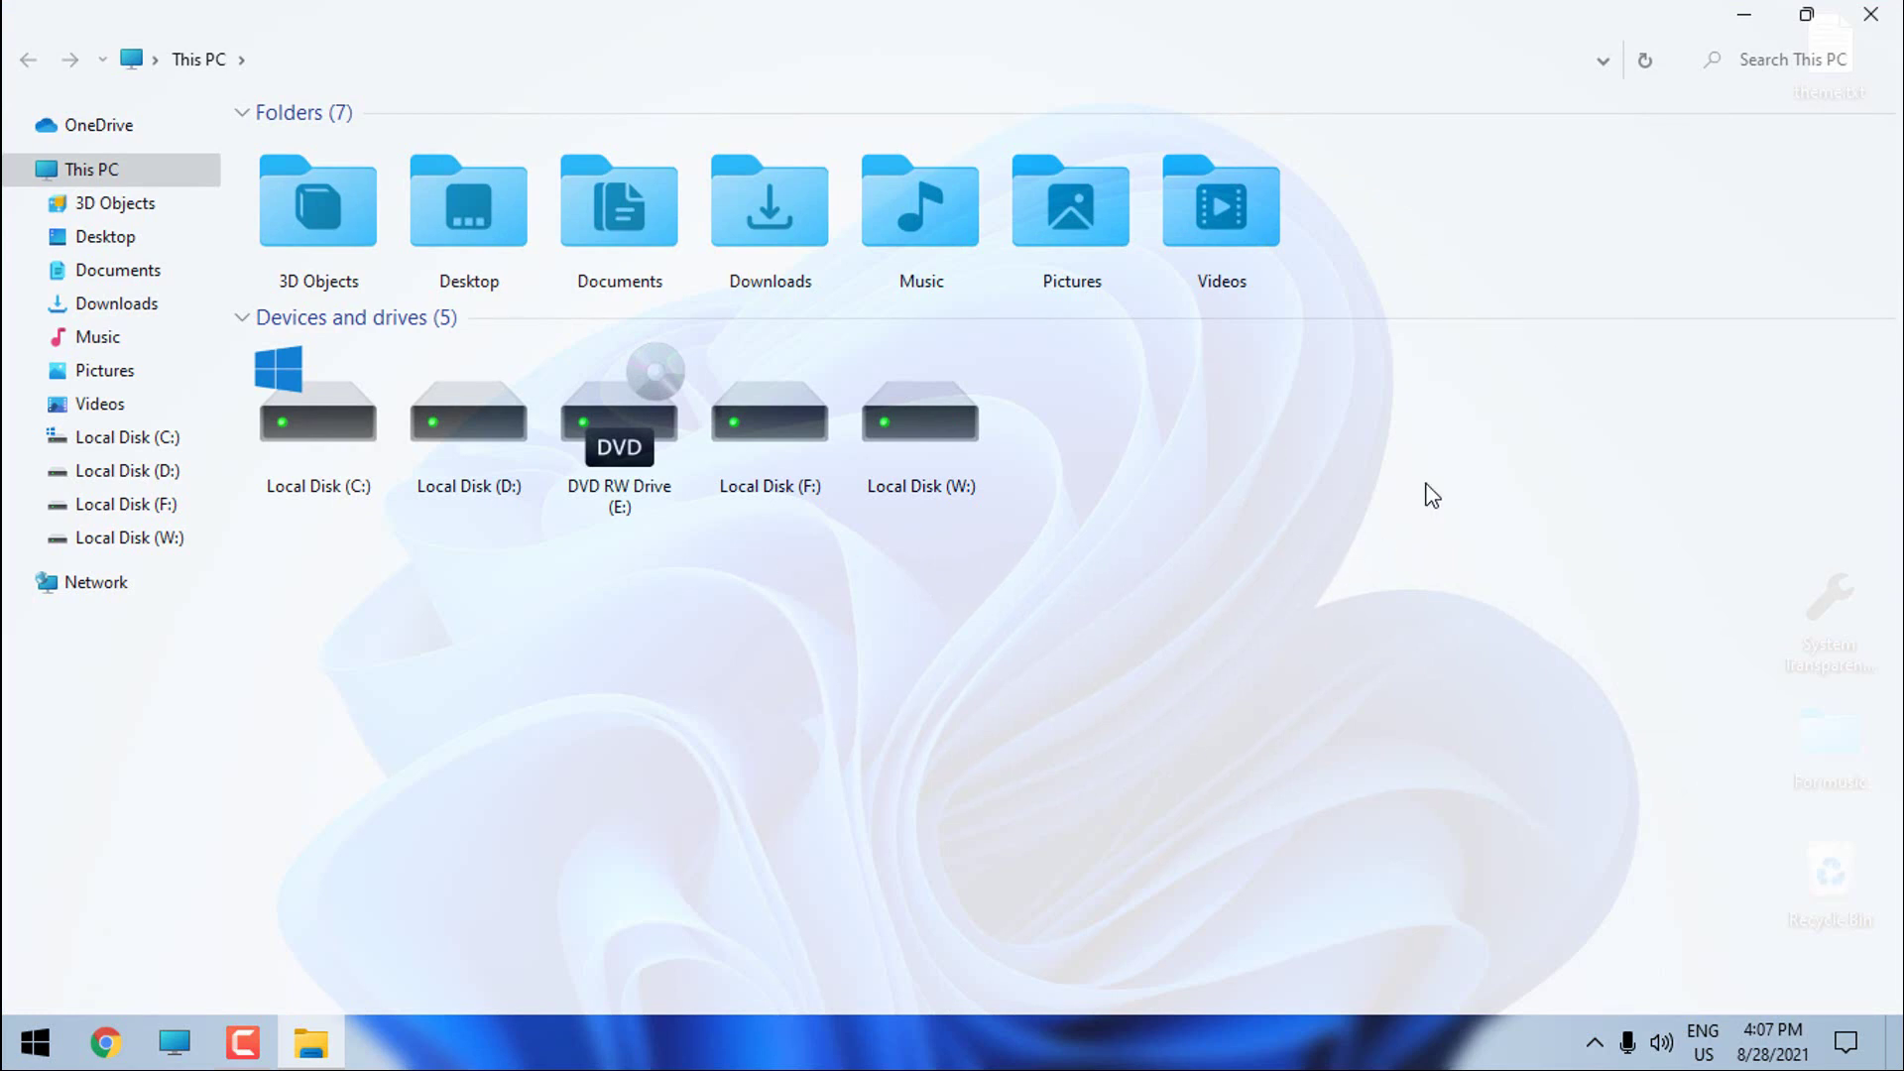
click(1871, 14)
Switch to the next desktop background and examine a transparent This PC window over it
right_click(805, 218)
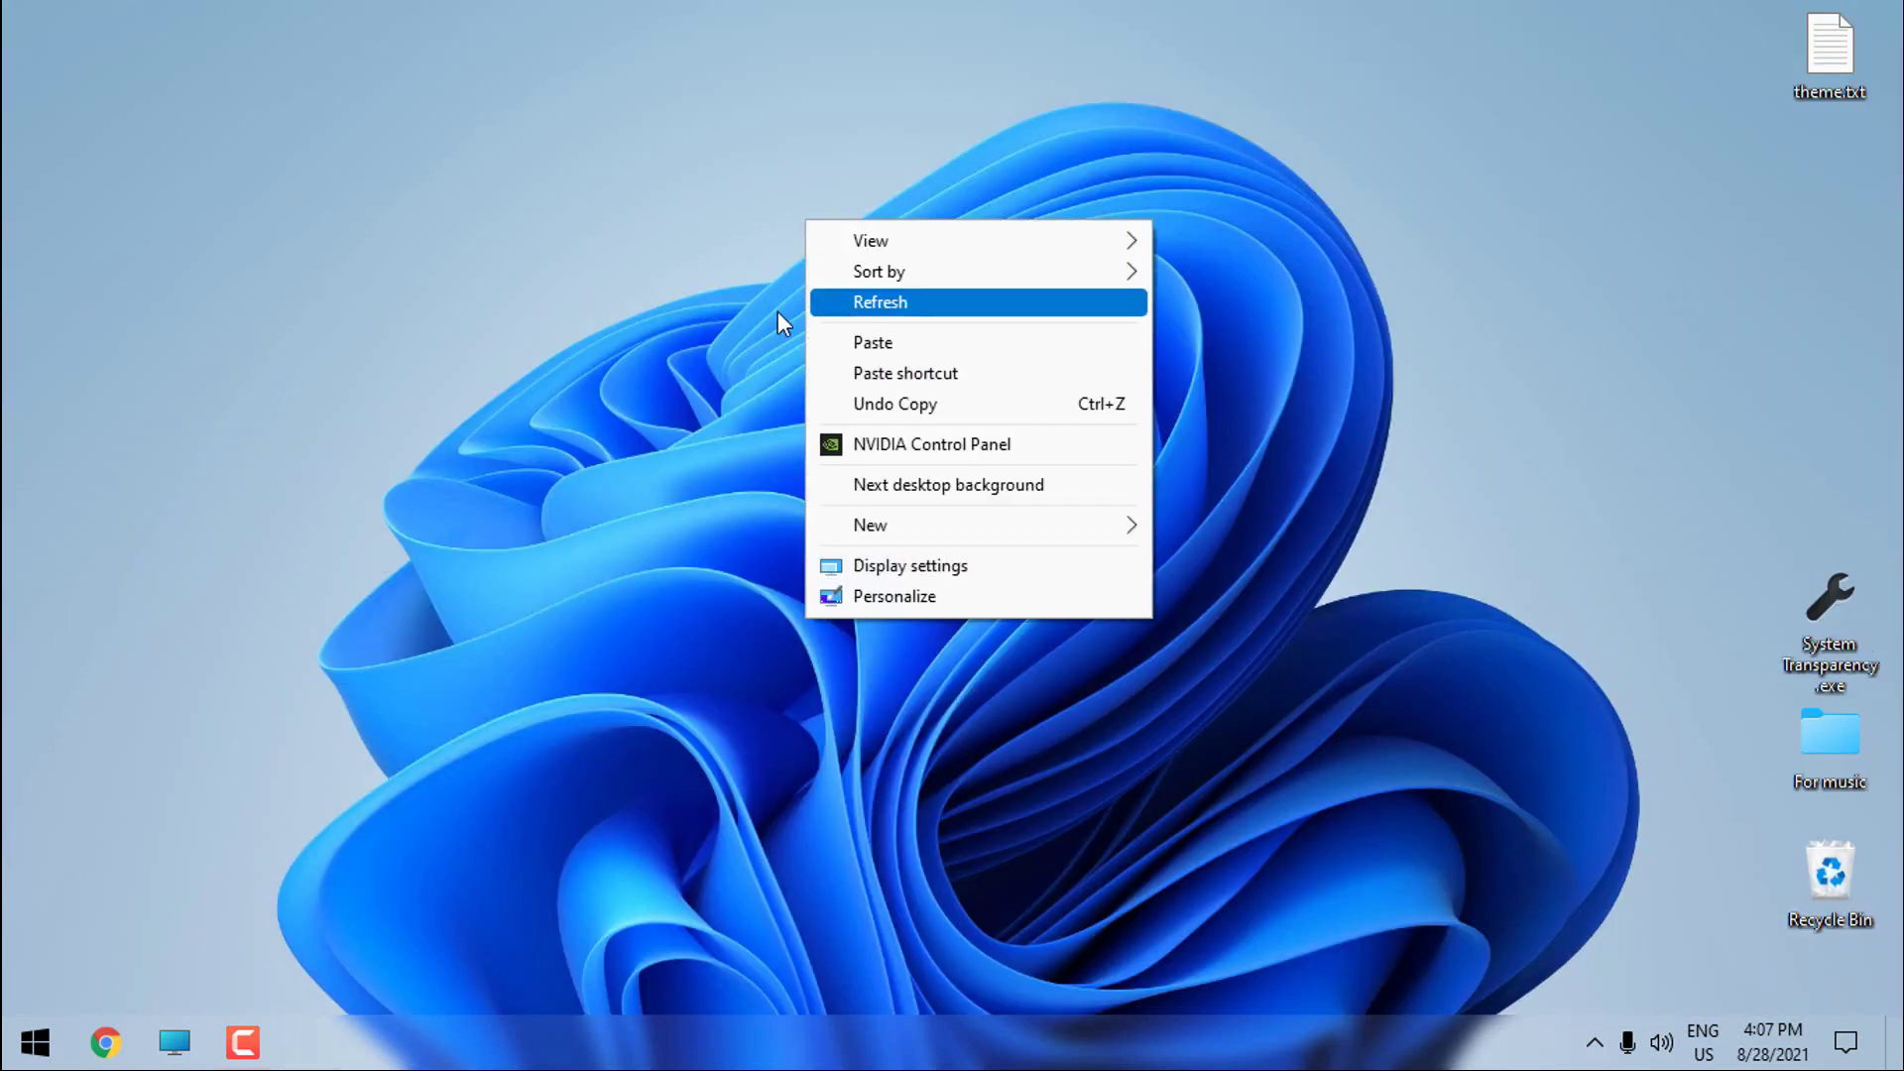
right_click(680, 248)
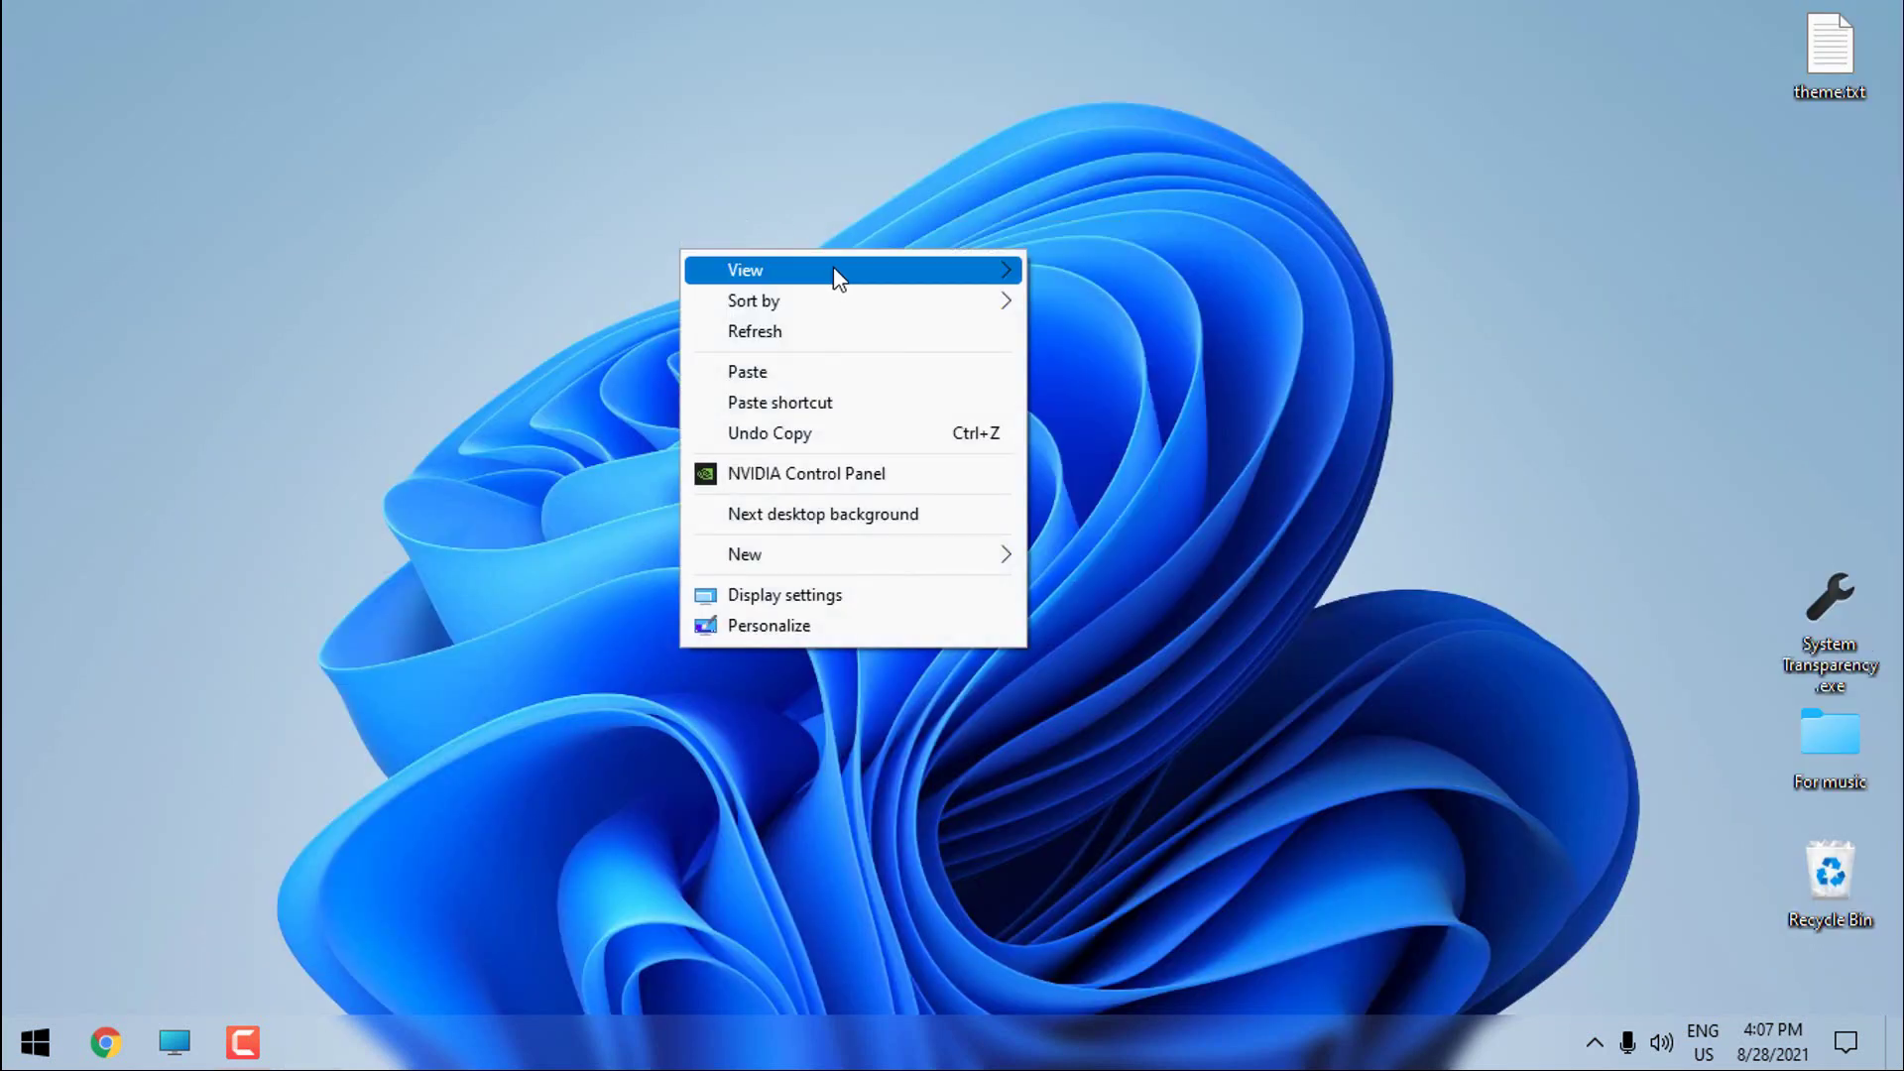
click(790, 525)
right_click(610, 295)
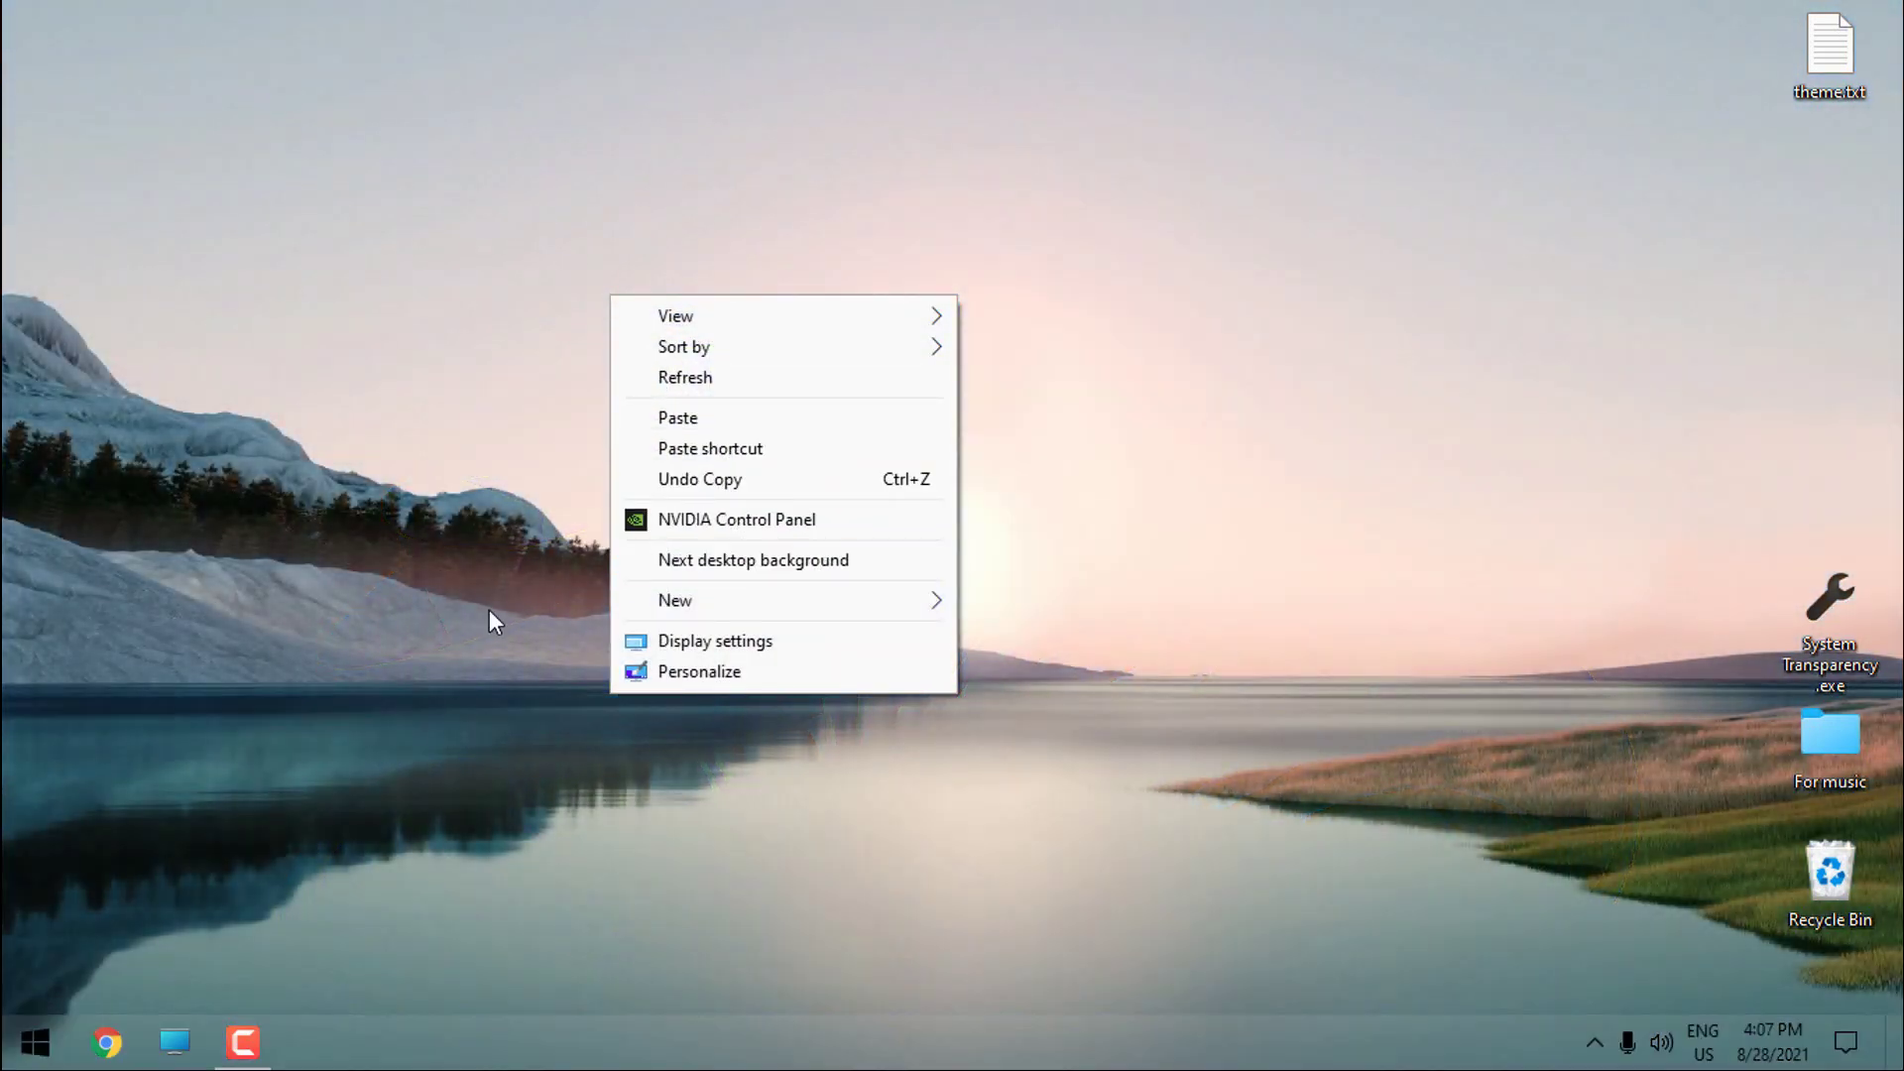
key(super)
key(super+e)
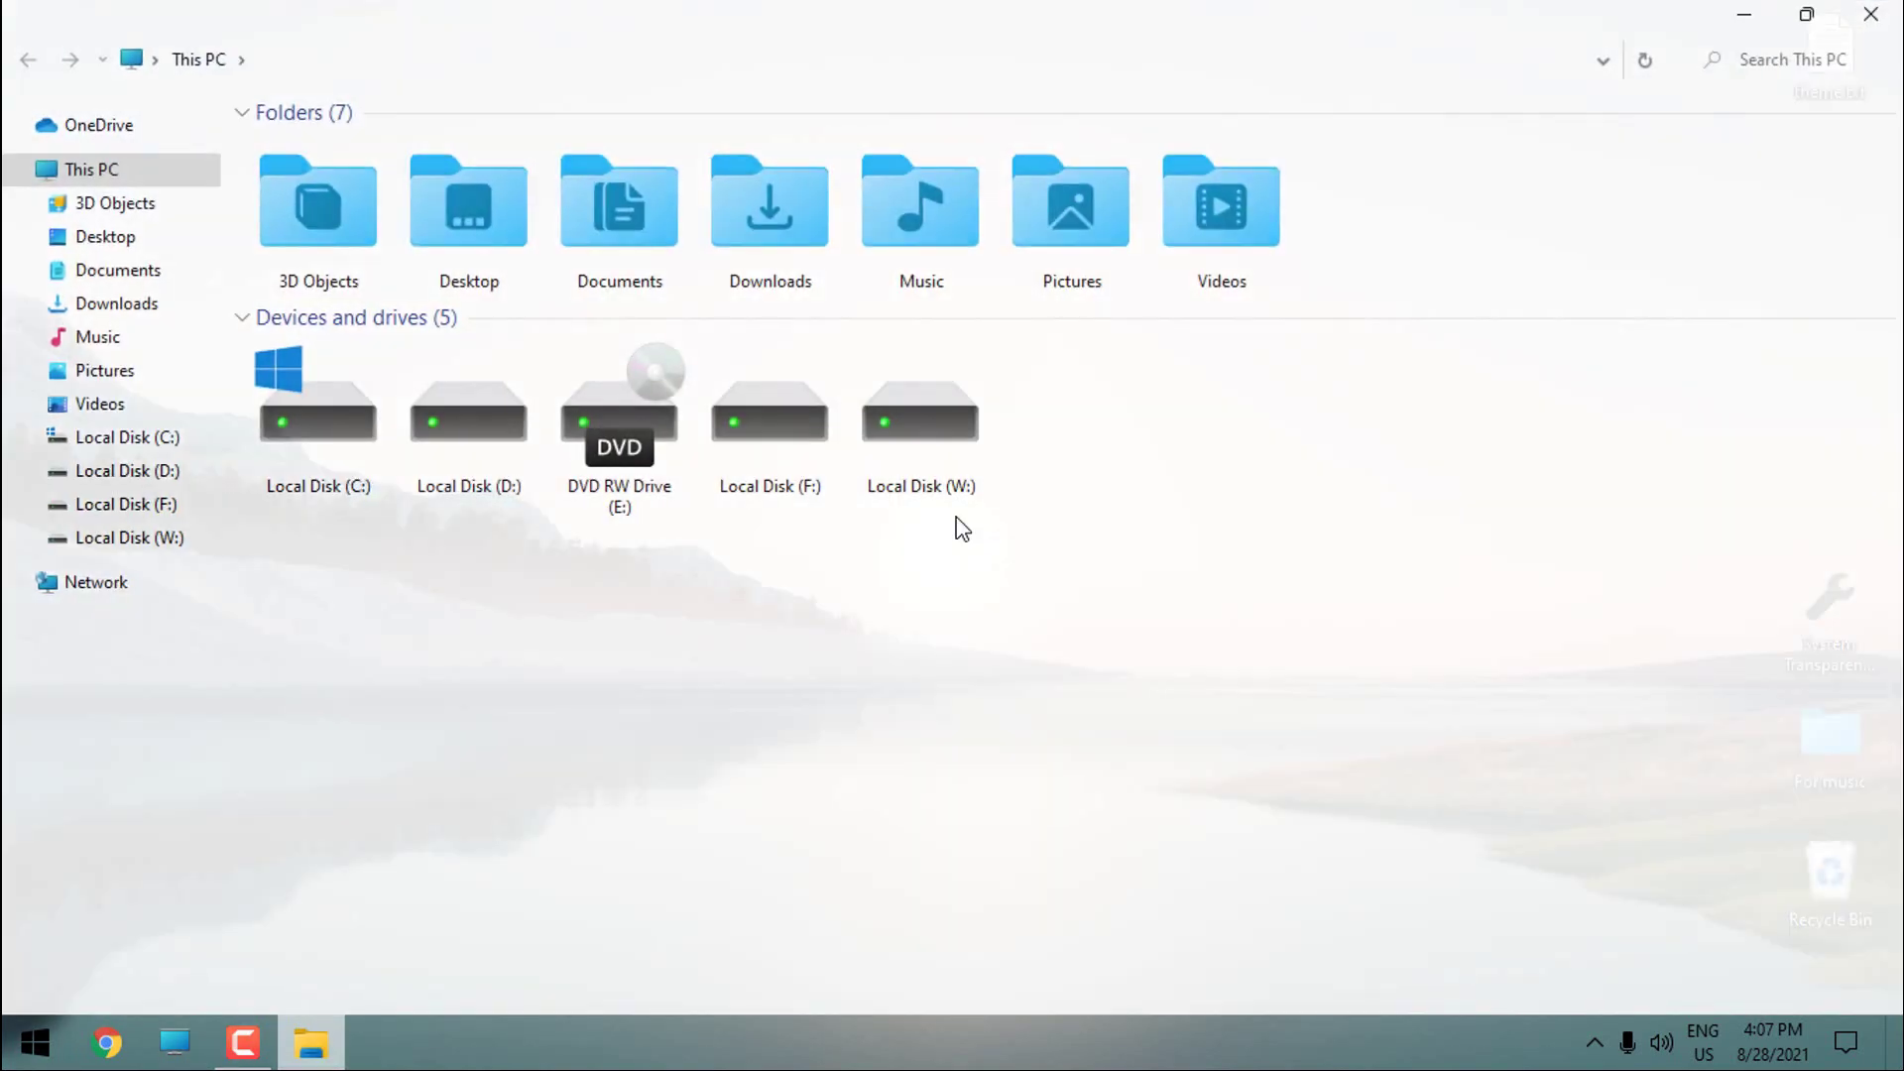
click(1872, 15)
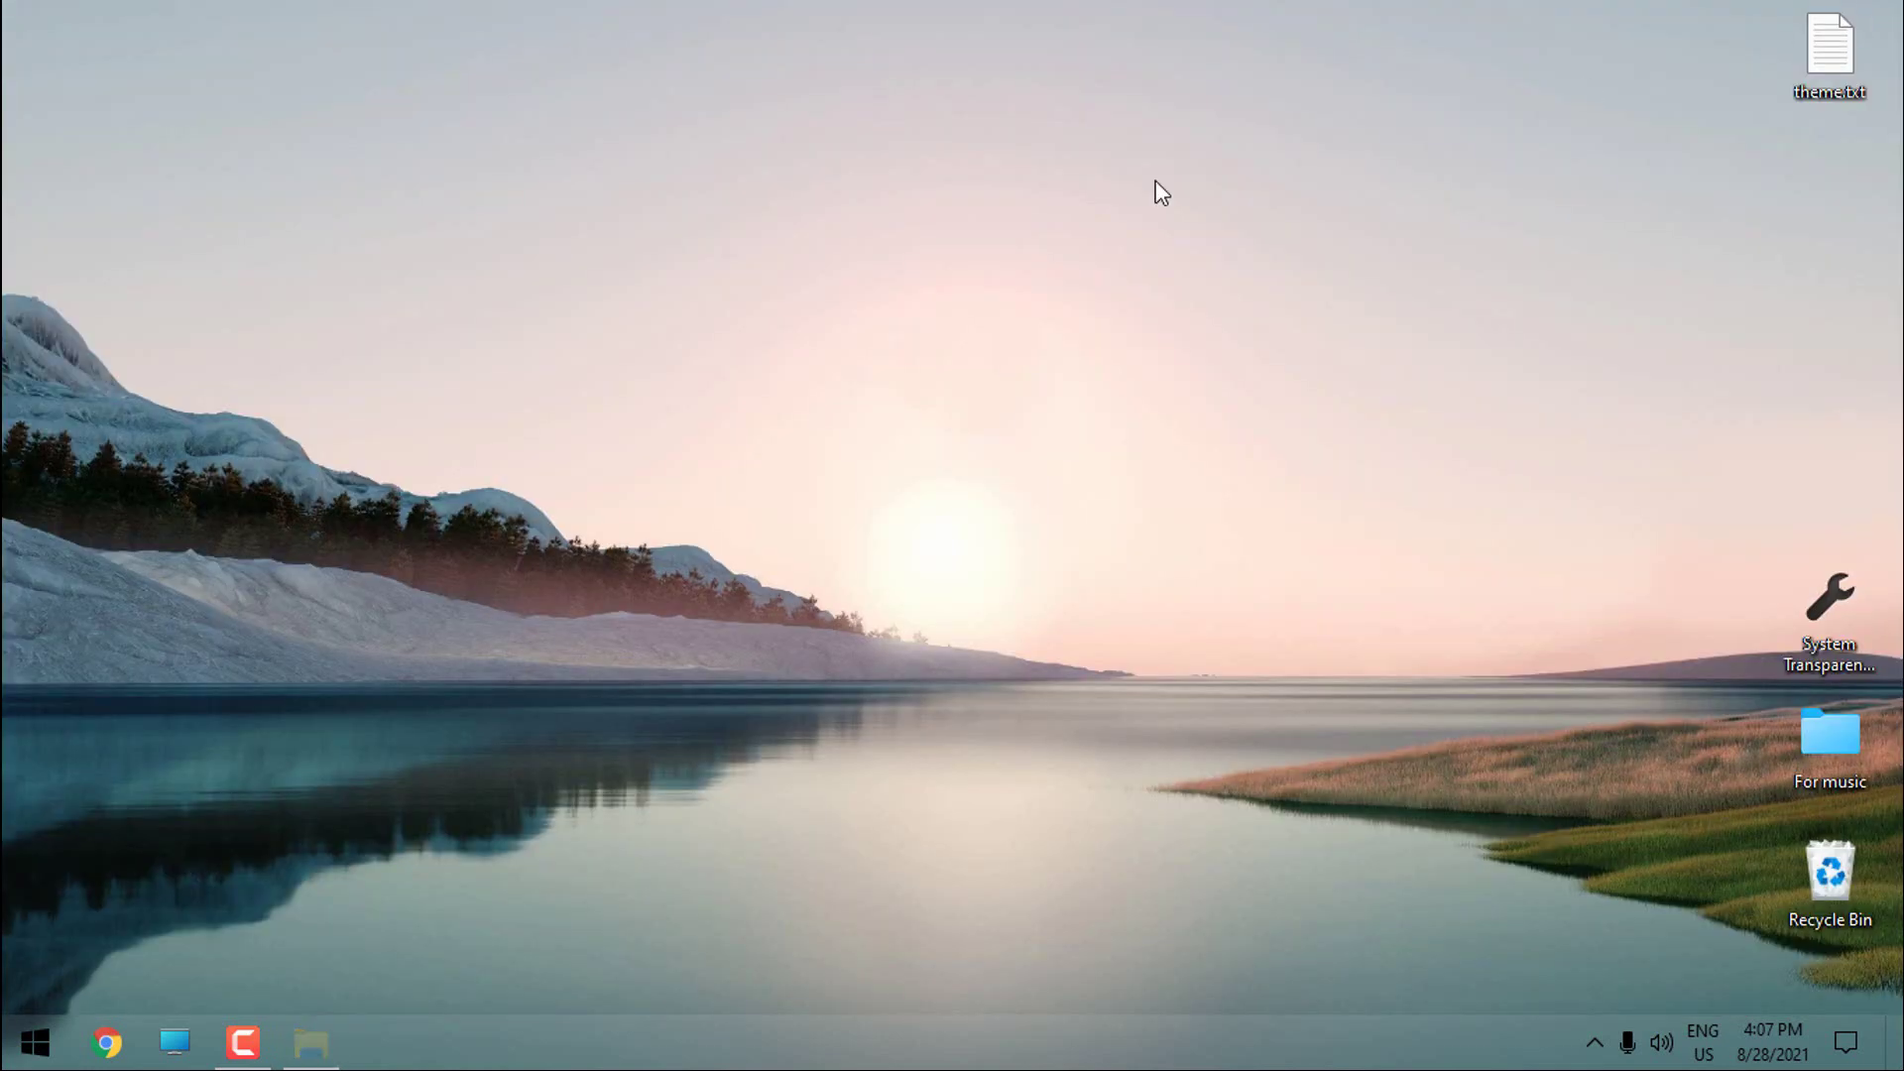
right_click(874, 203)
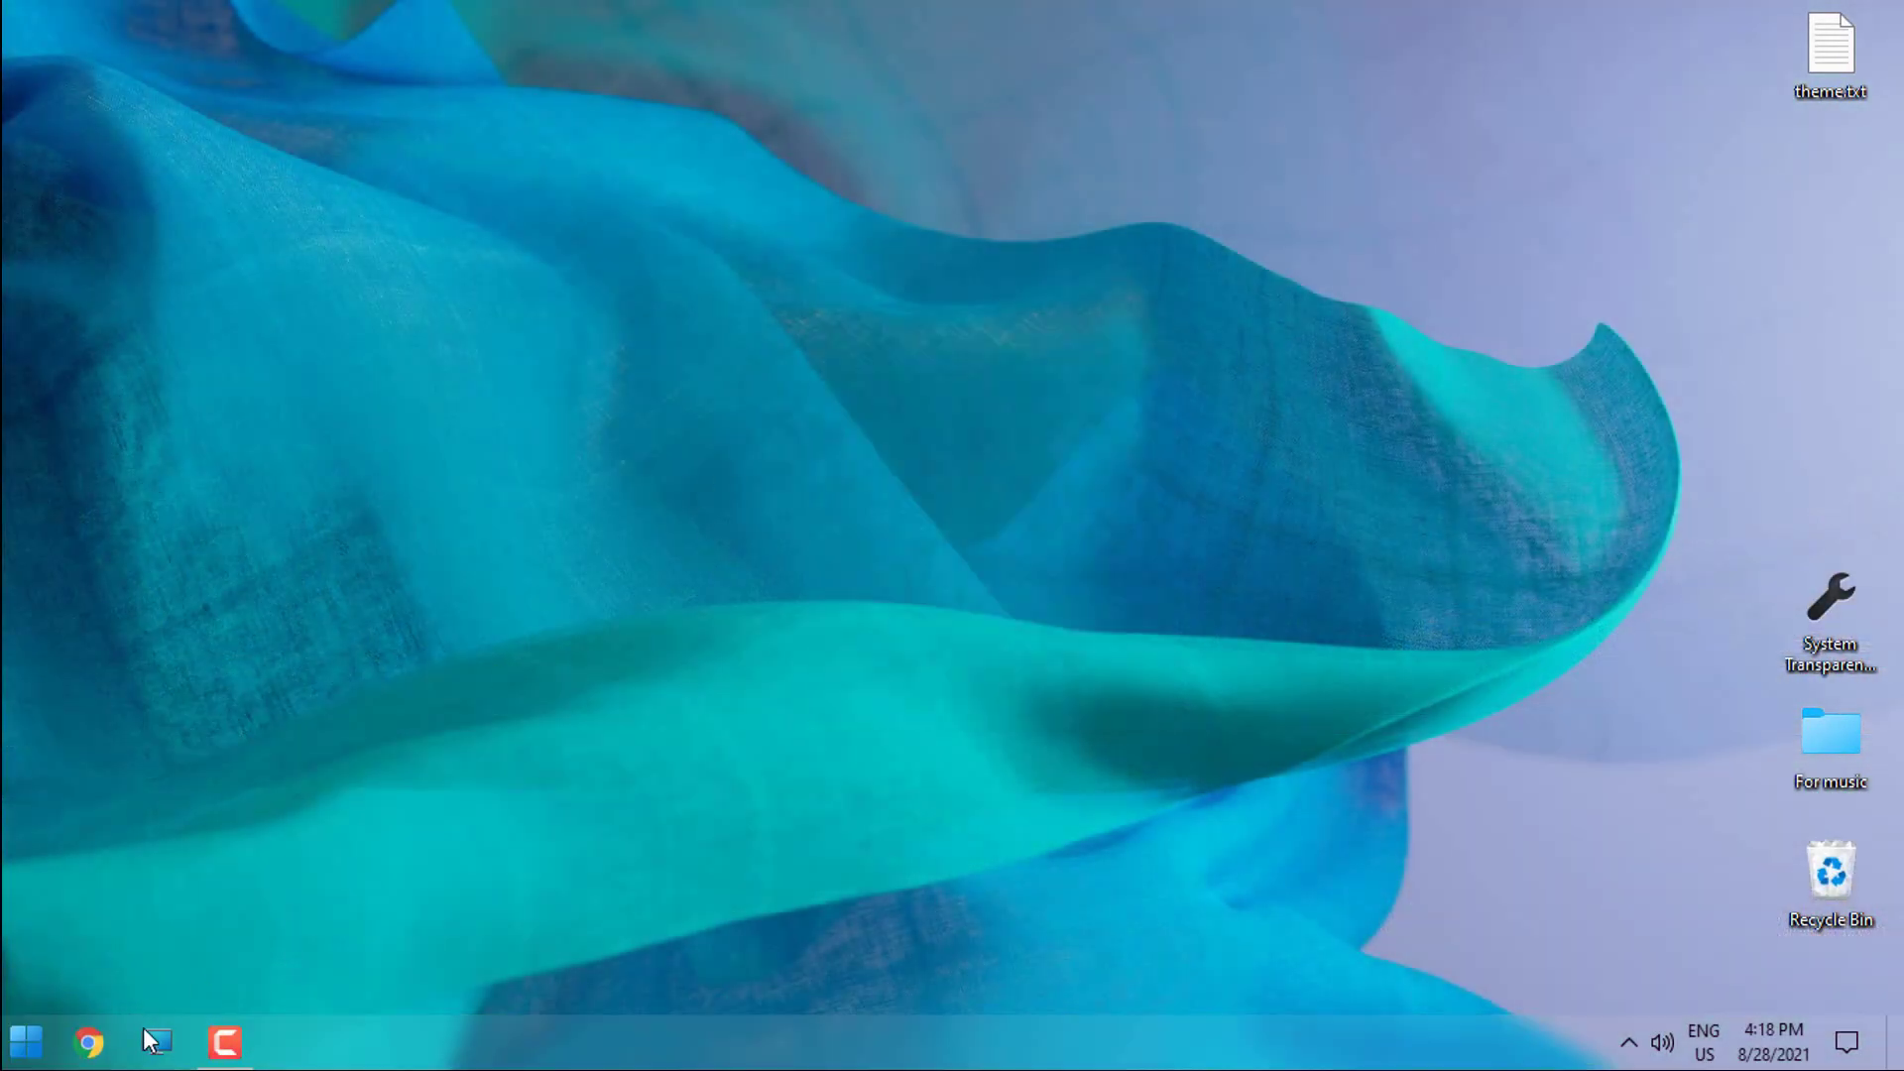
Open This PC as a floating window, examine it together with the Start menu, and close it
click(154, 1040)
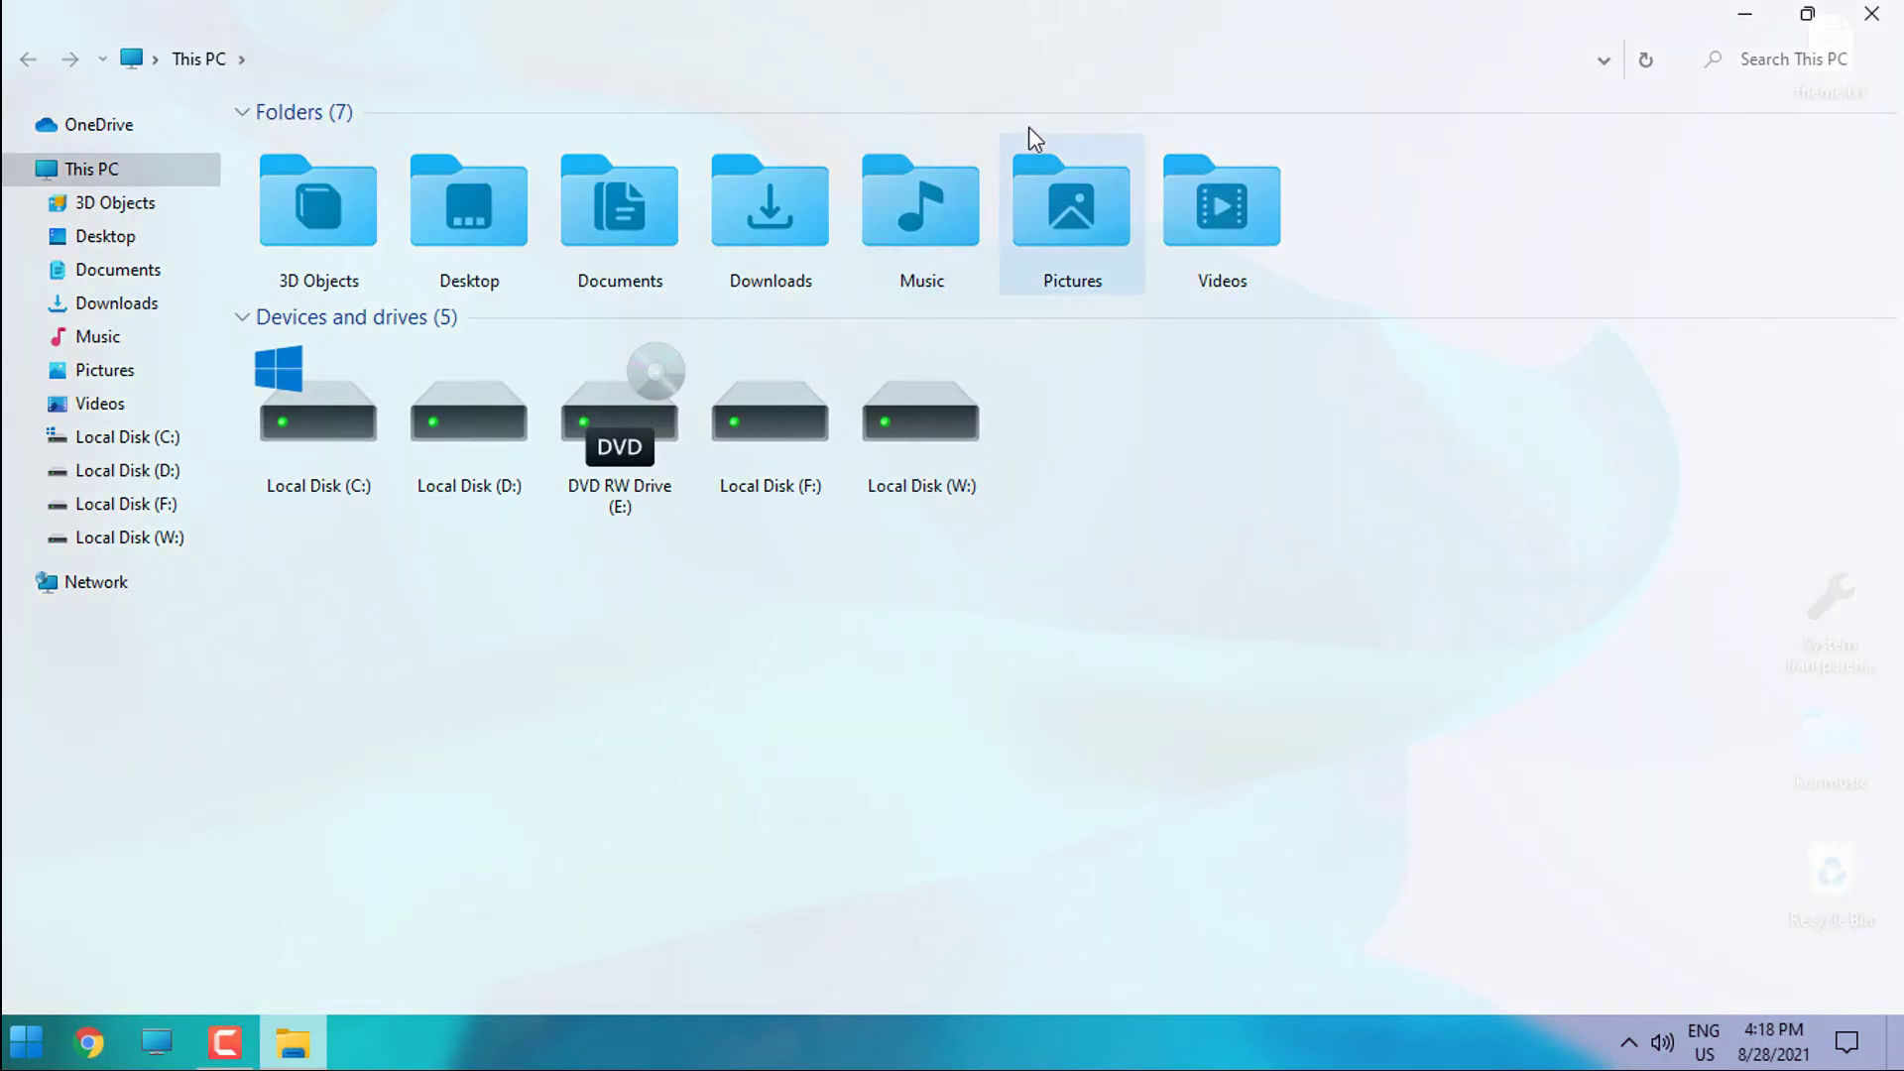
drag(1559, 12, 1253, 91)
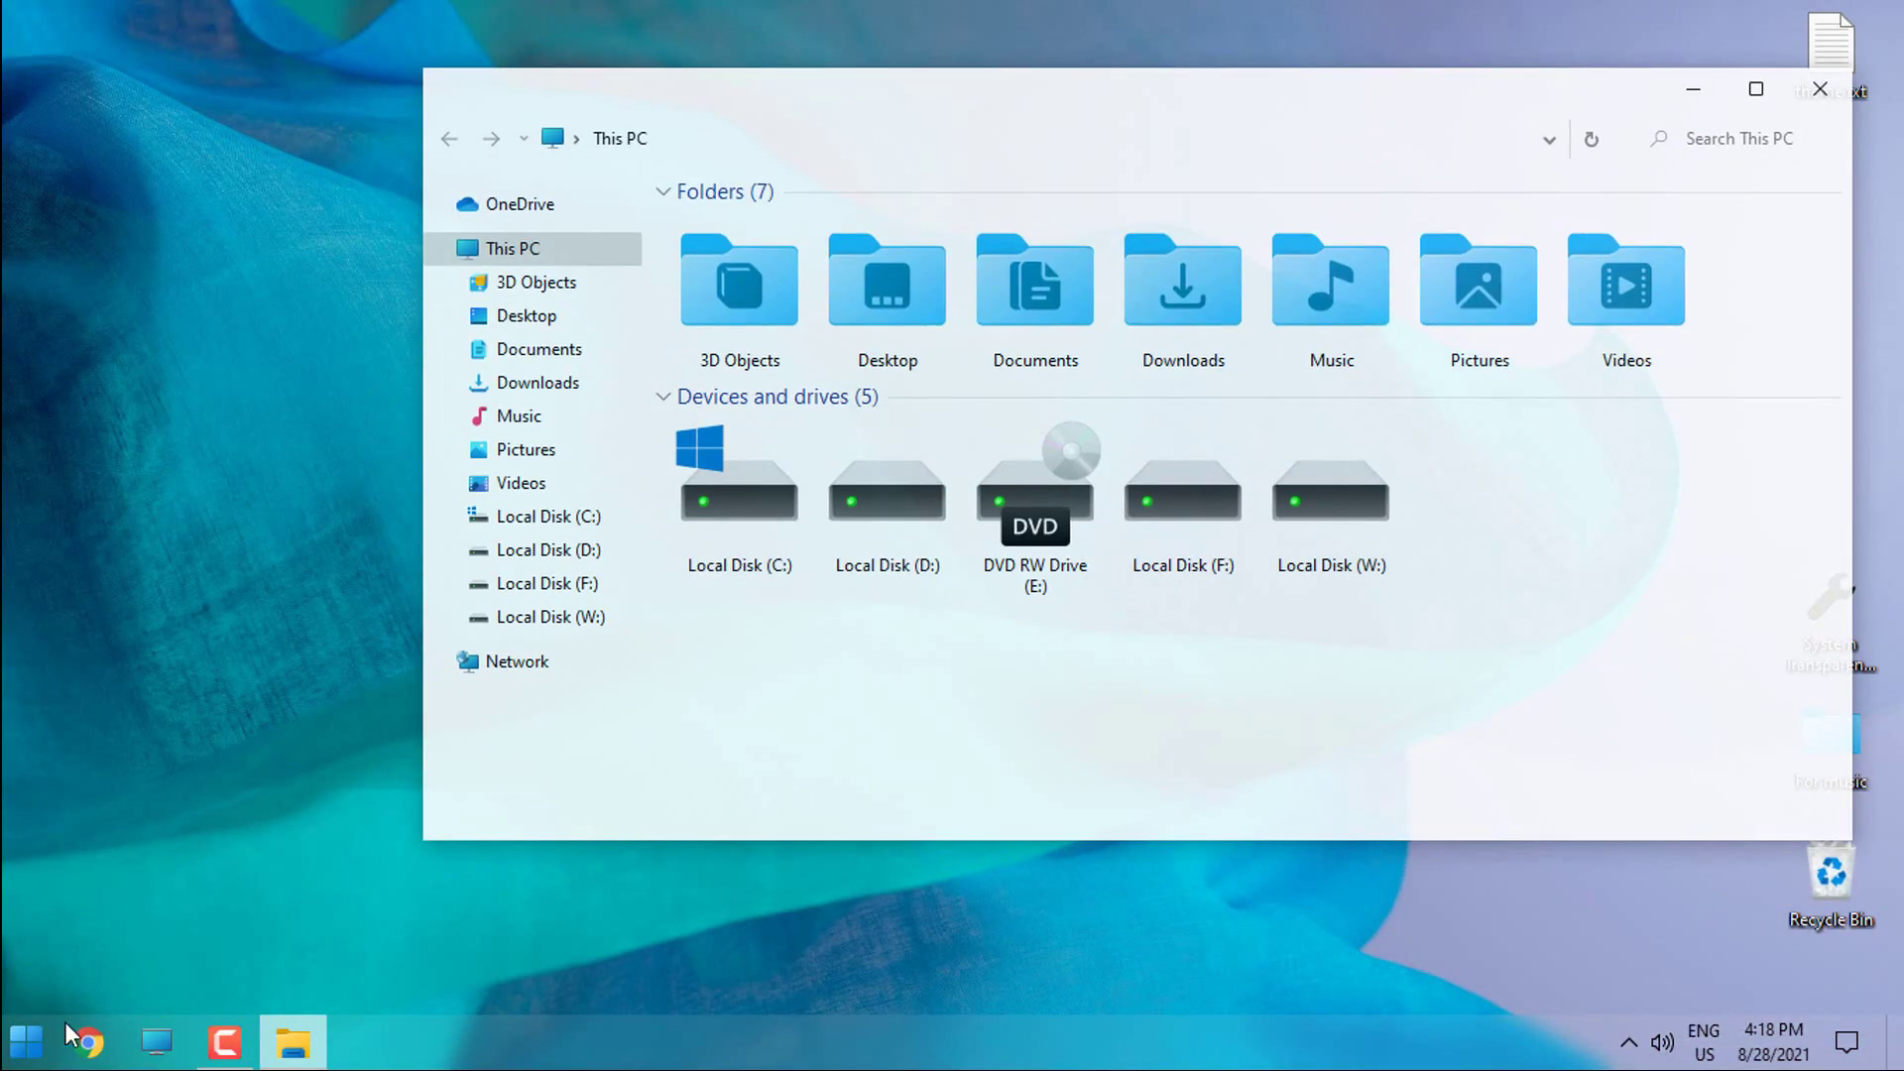
key(super)
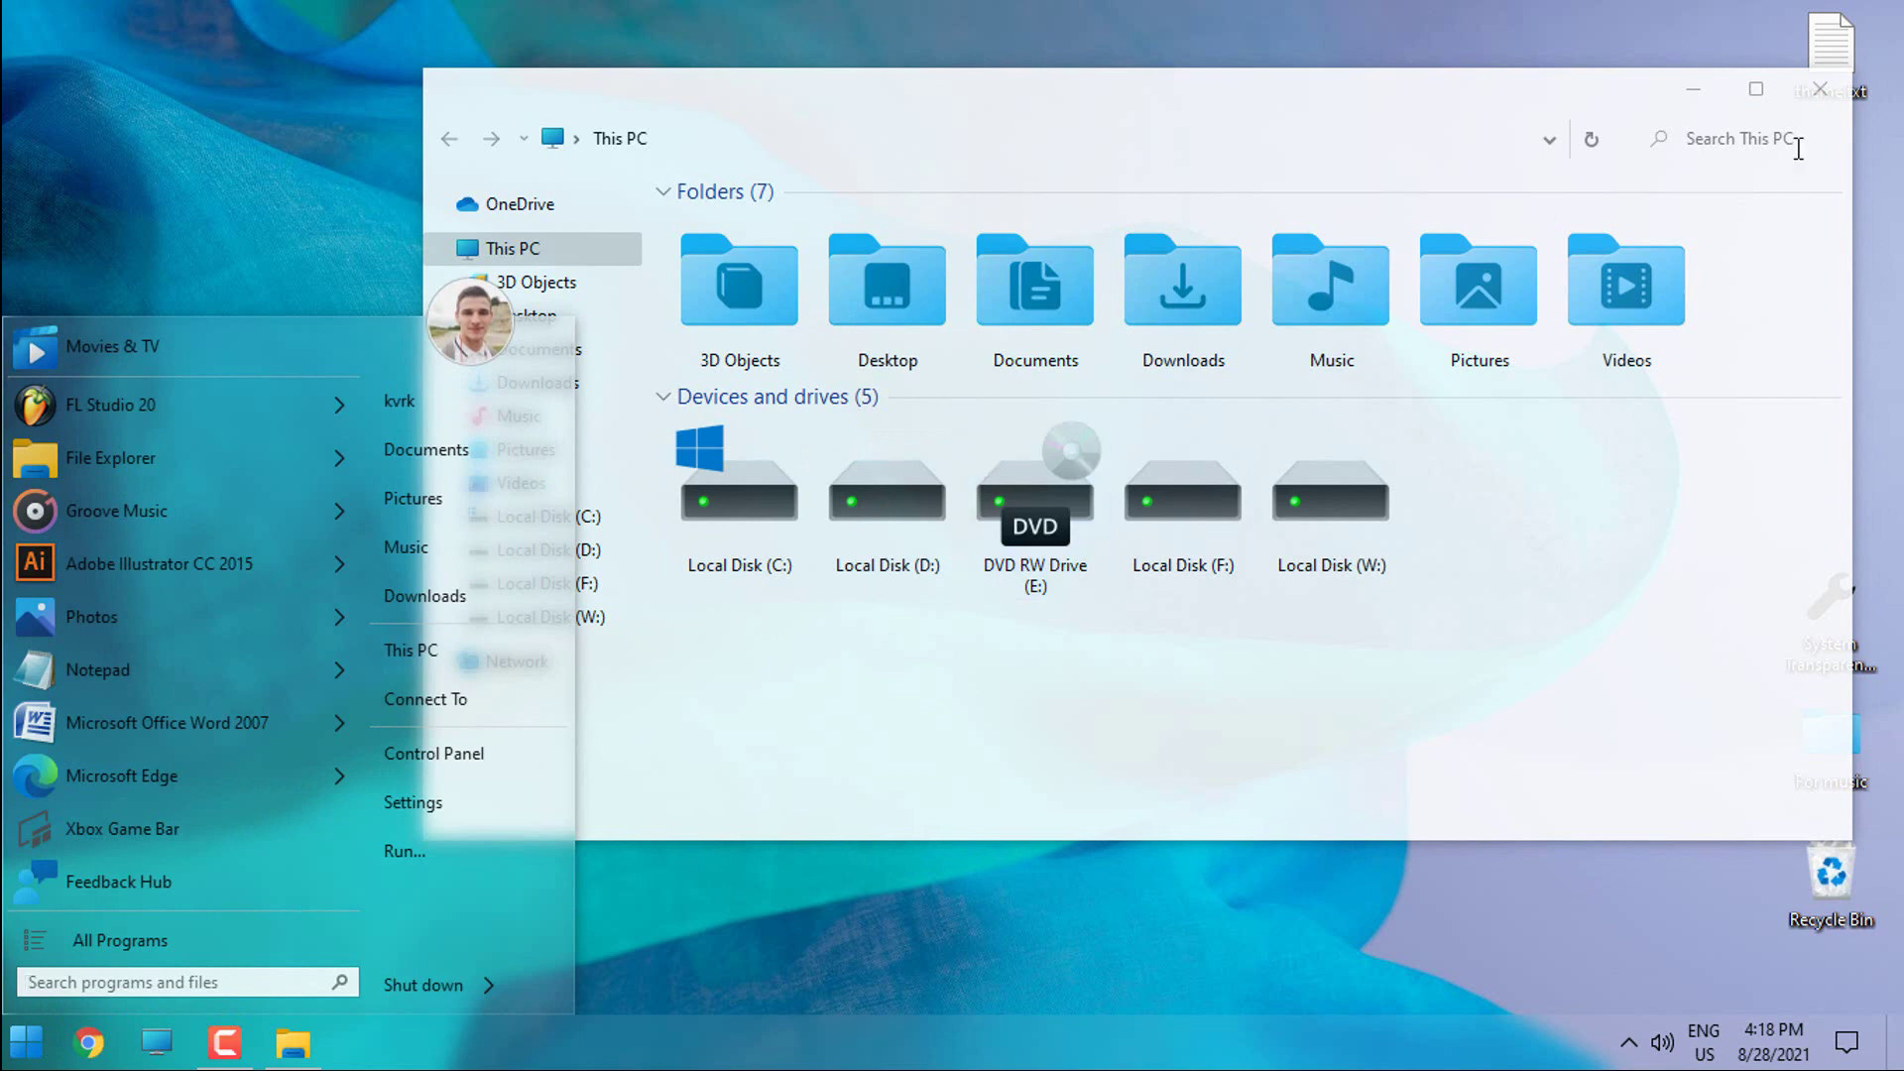
key(ctrl+super+d)
key(super+Tab)
click(513, 121)
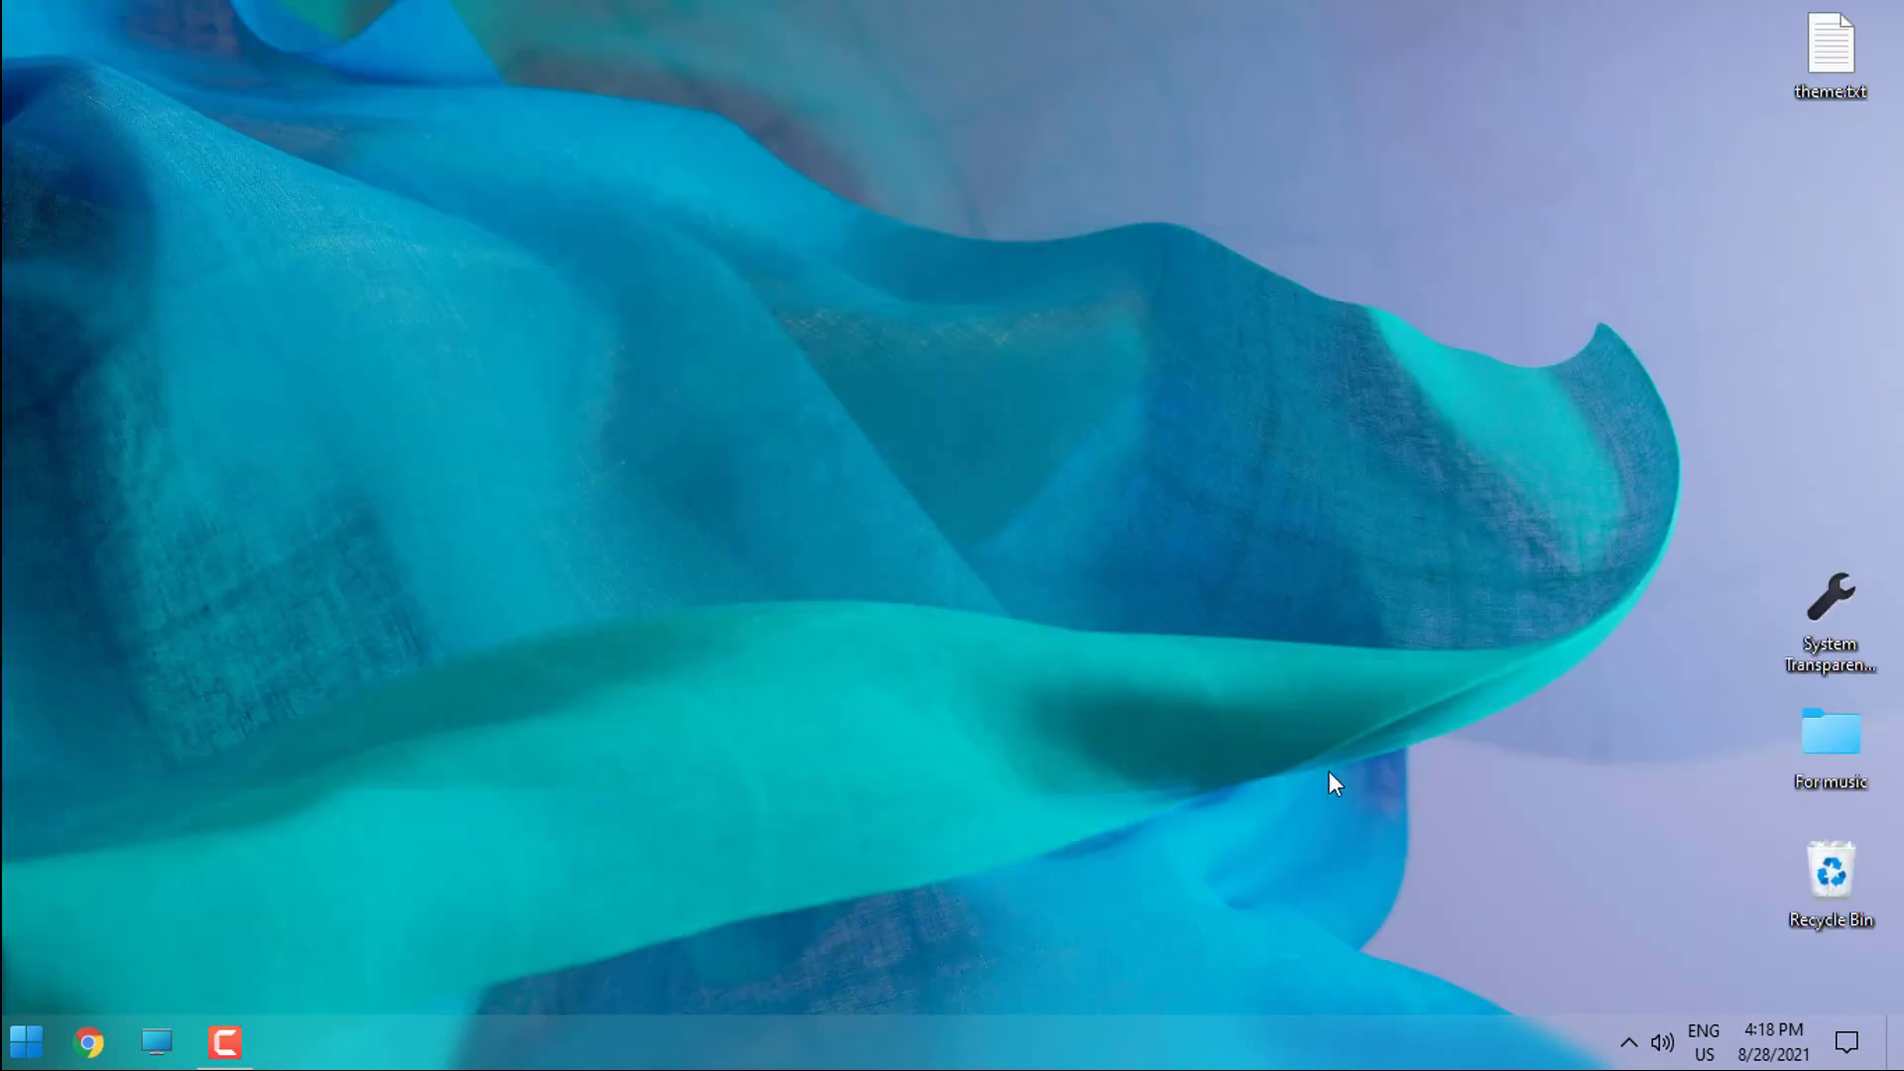
Apply the Windows 11 Dark No Addressbar theme in the personalization settings and close Settings
right_click(740, 765)
click(770, 760)
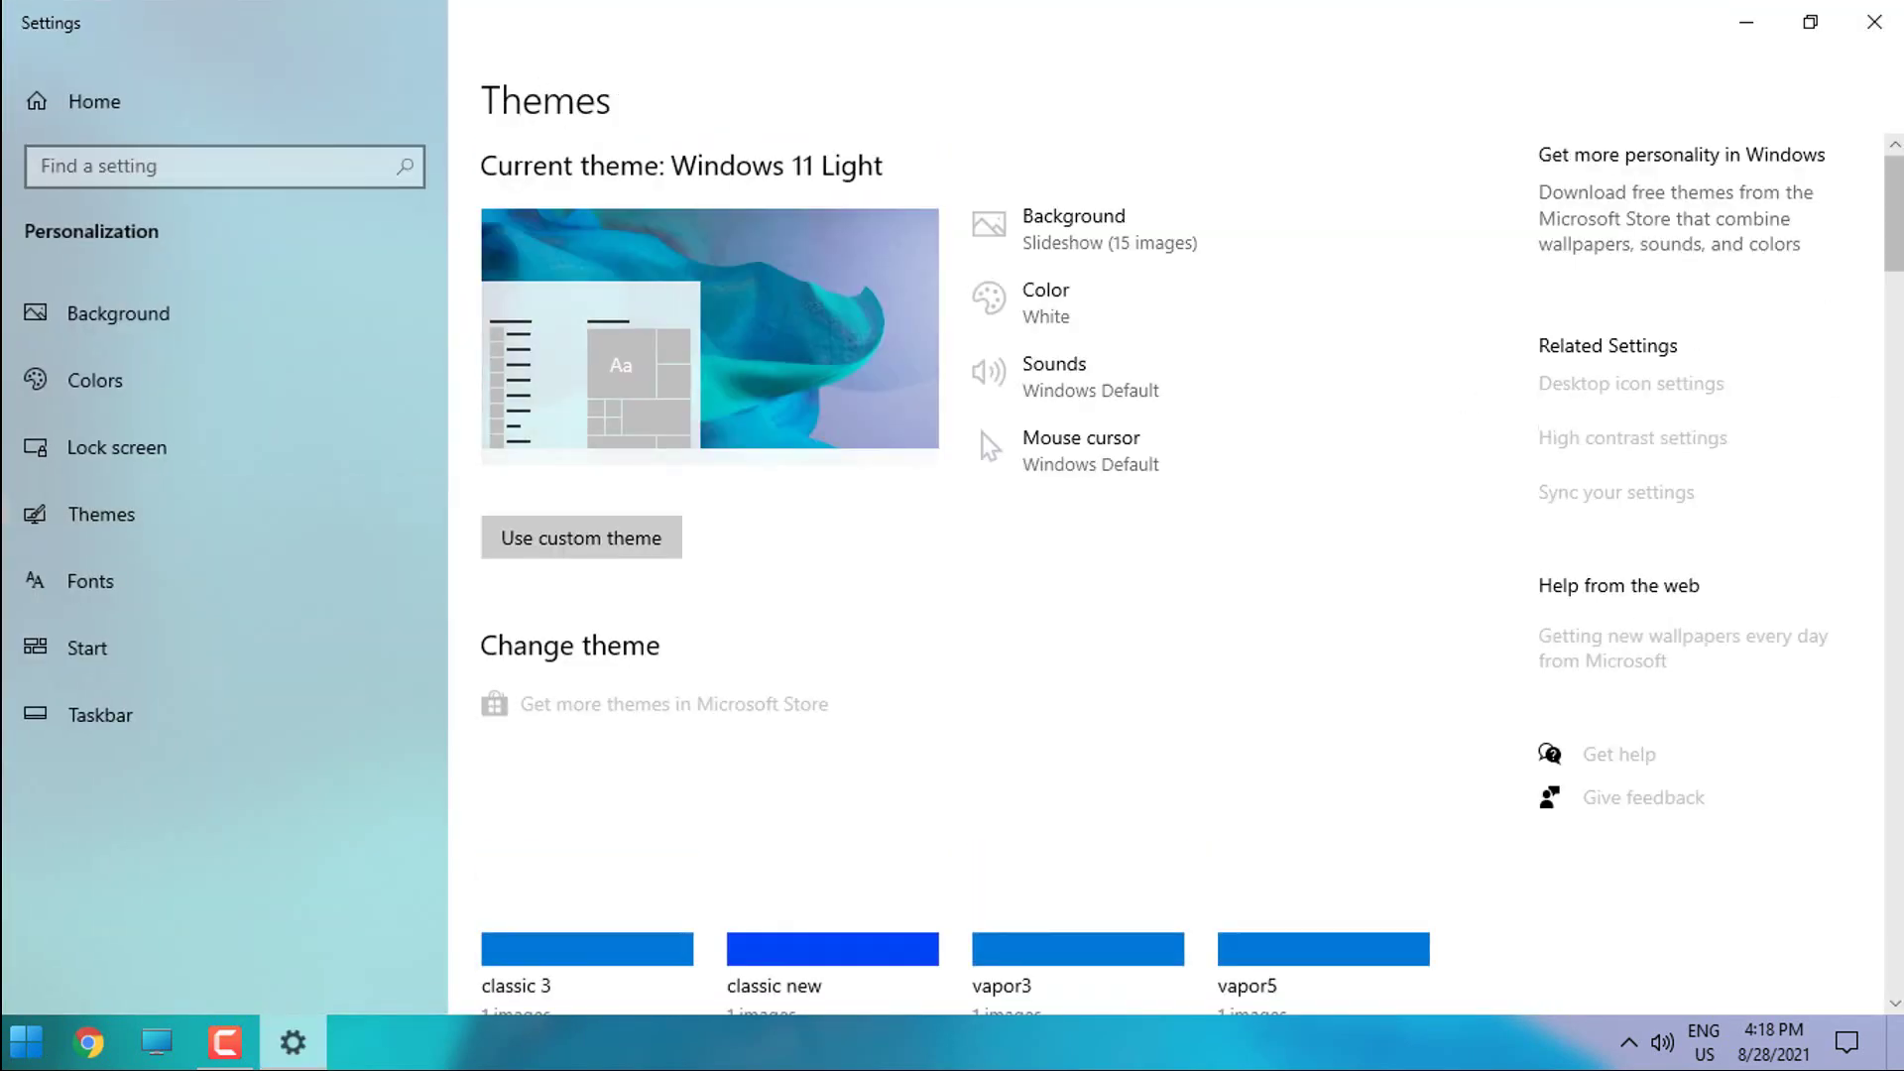
scroll(1075, 361, down, 10)
click(872, 361)
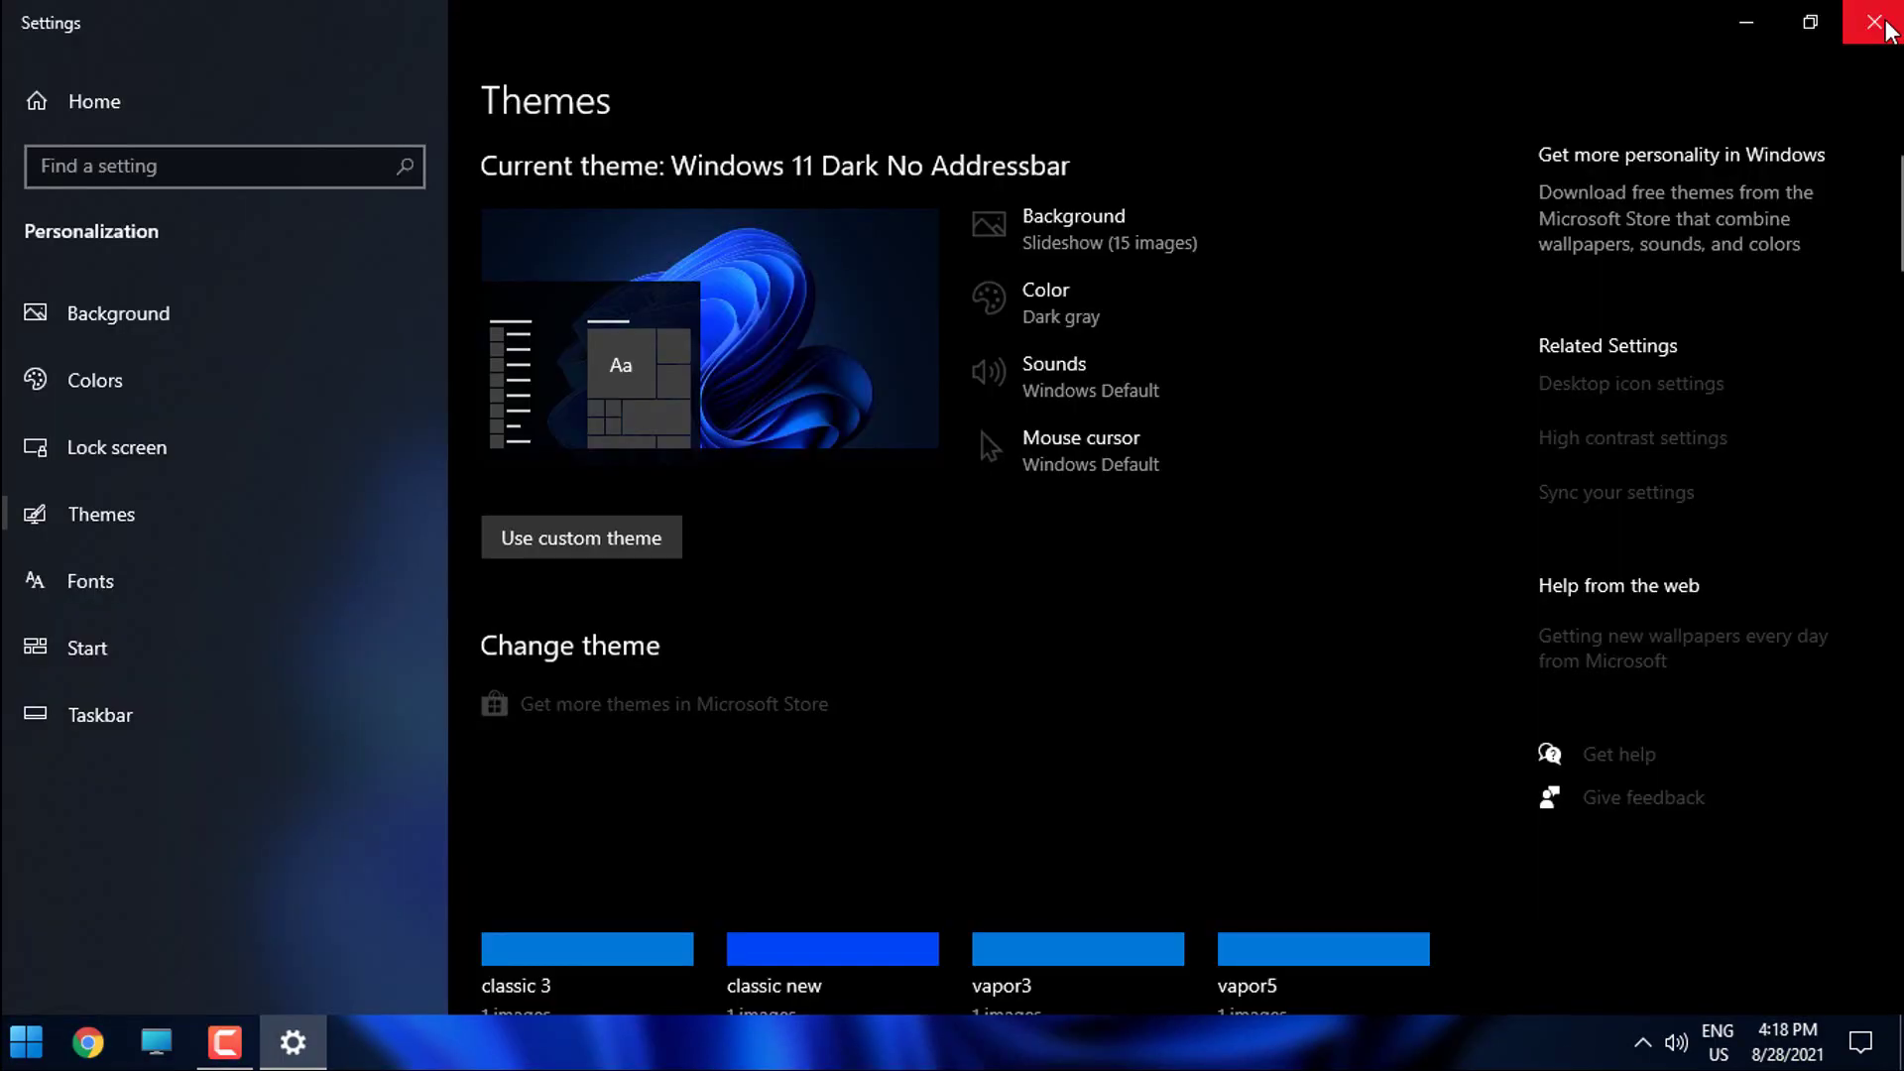
click(1874, 22)
right_click(603, 271)
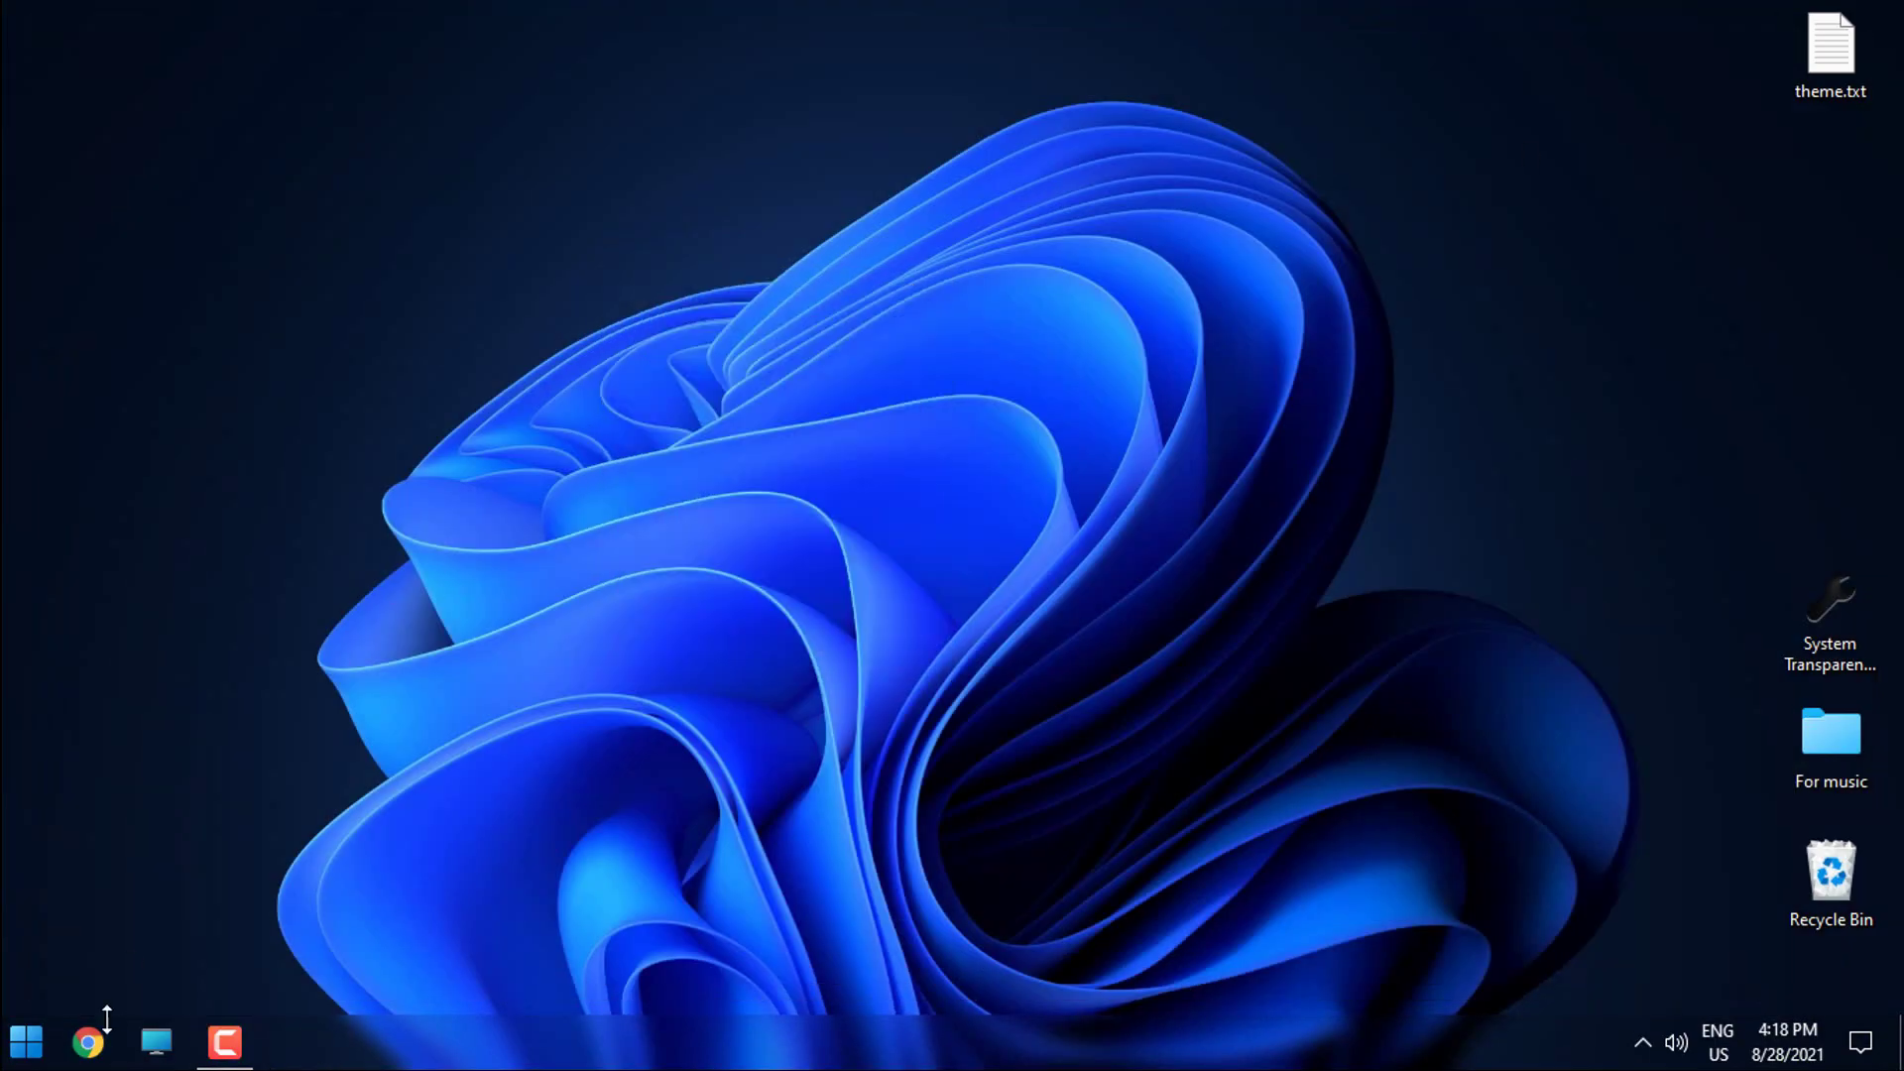
Open This PC and resize it to a narrow floating window over the right half of the desktop
click(156, 1041)
drag(1121, 138, 976, 90)
drag(312, 836, 979, 995)
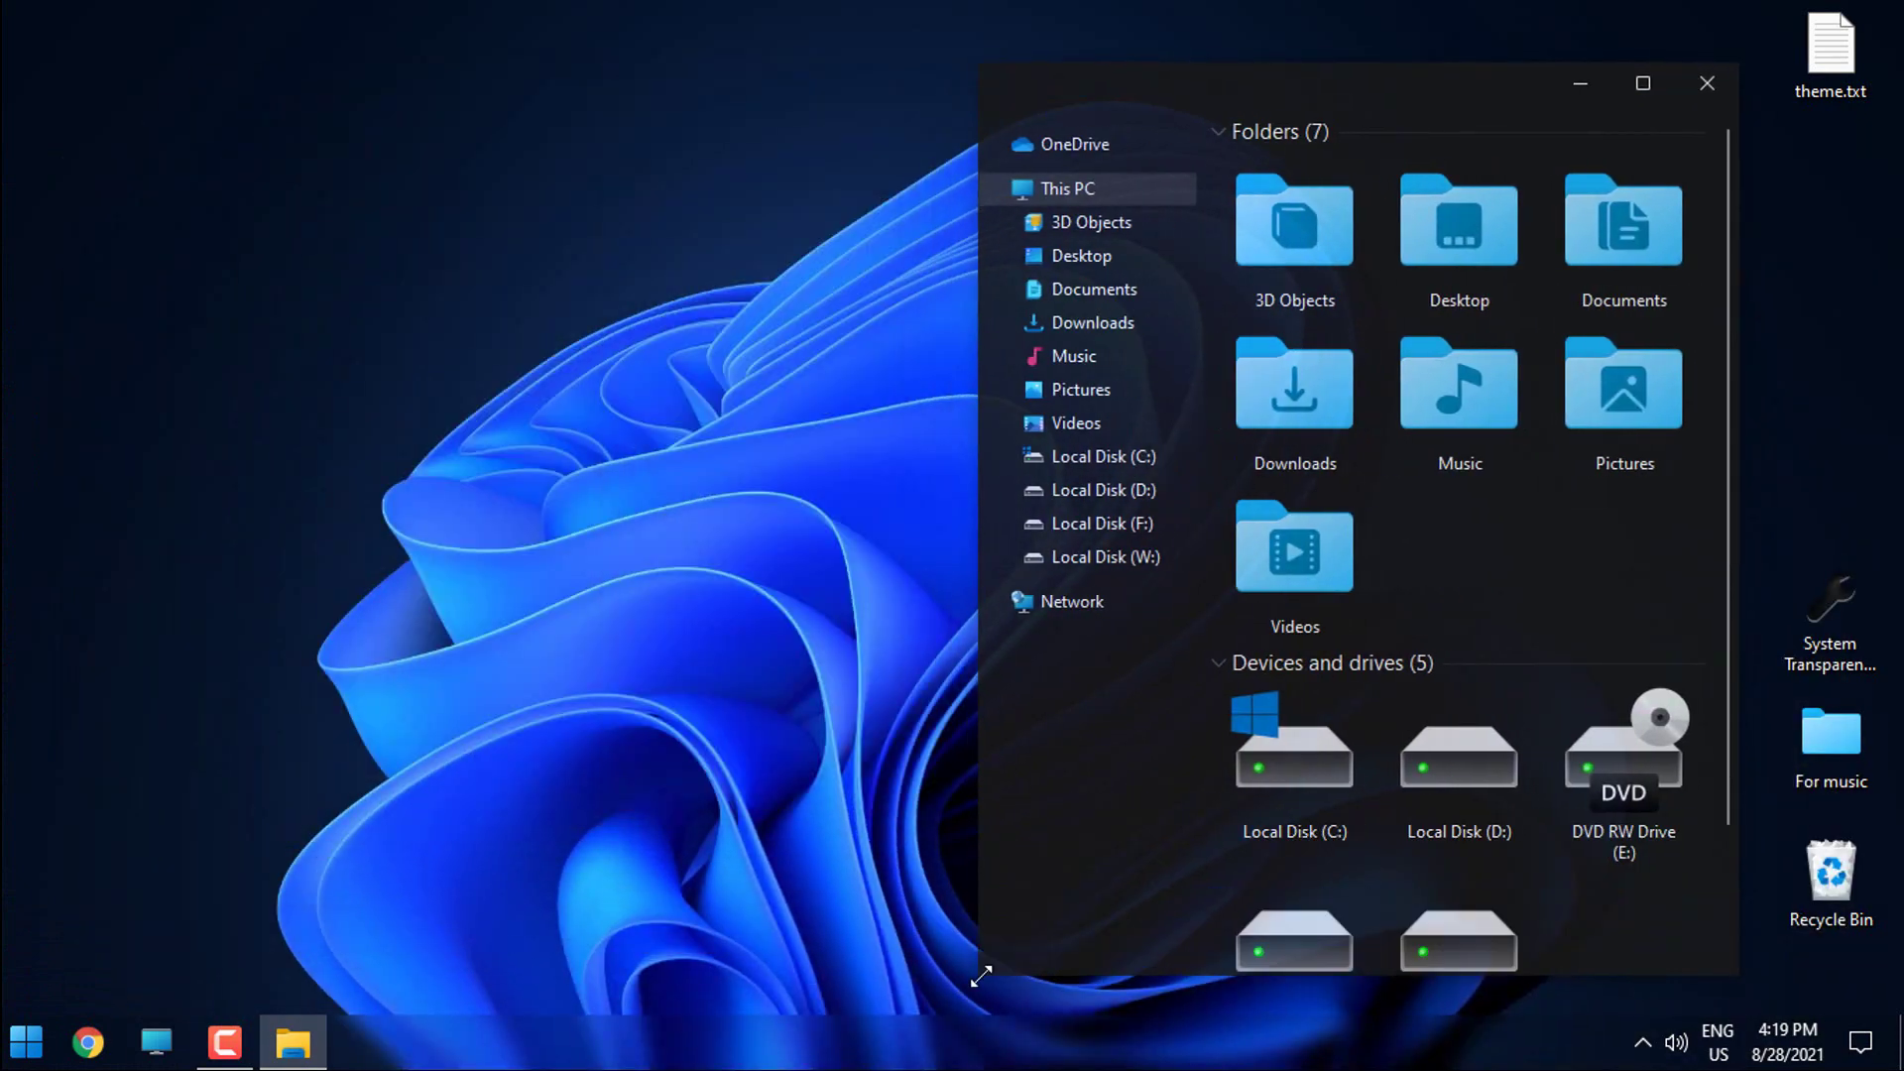
Open the StartIsBack appearance settings, adjust the custom start menu coloring level, and preview the Start menu
key(super)
right_click(573, 335)
click(598, 352)
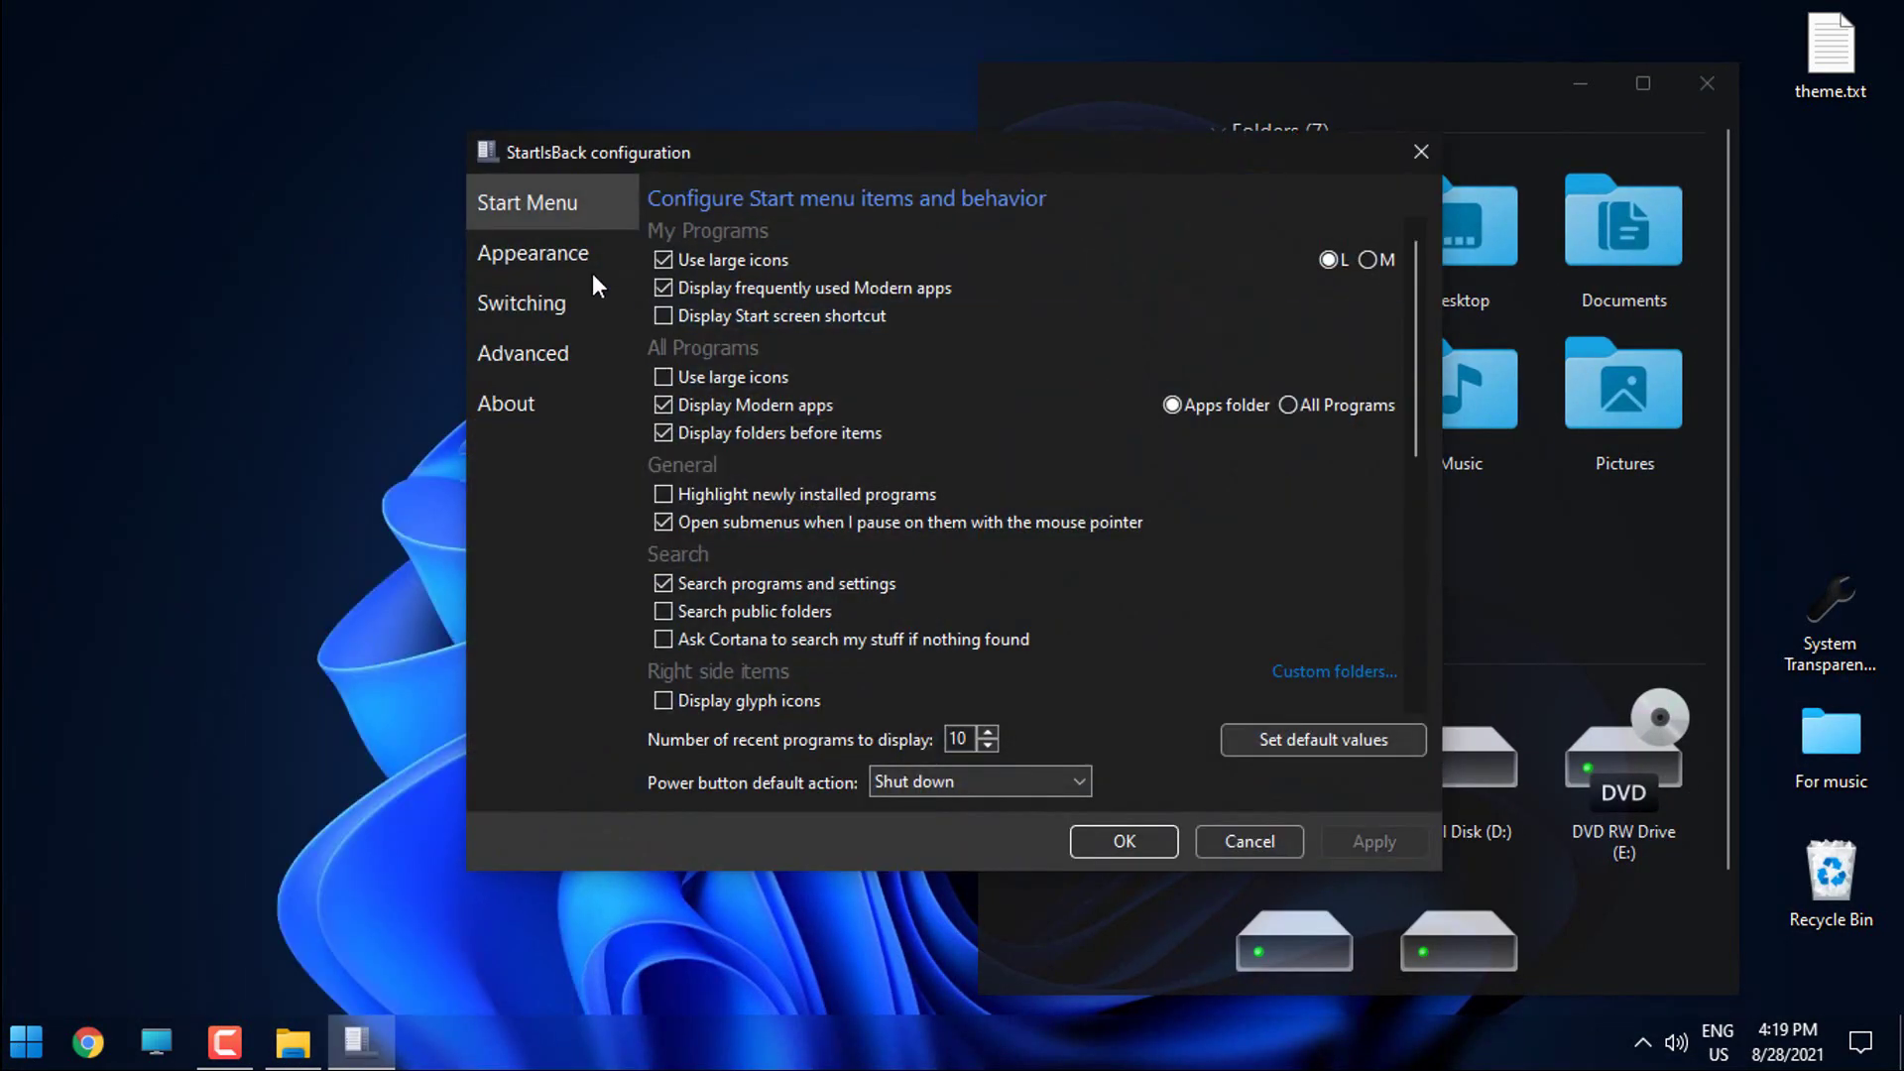
click(533, 253)
click(1303, 646)
key(super)
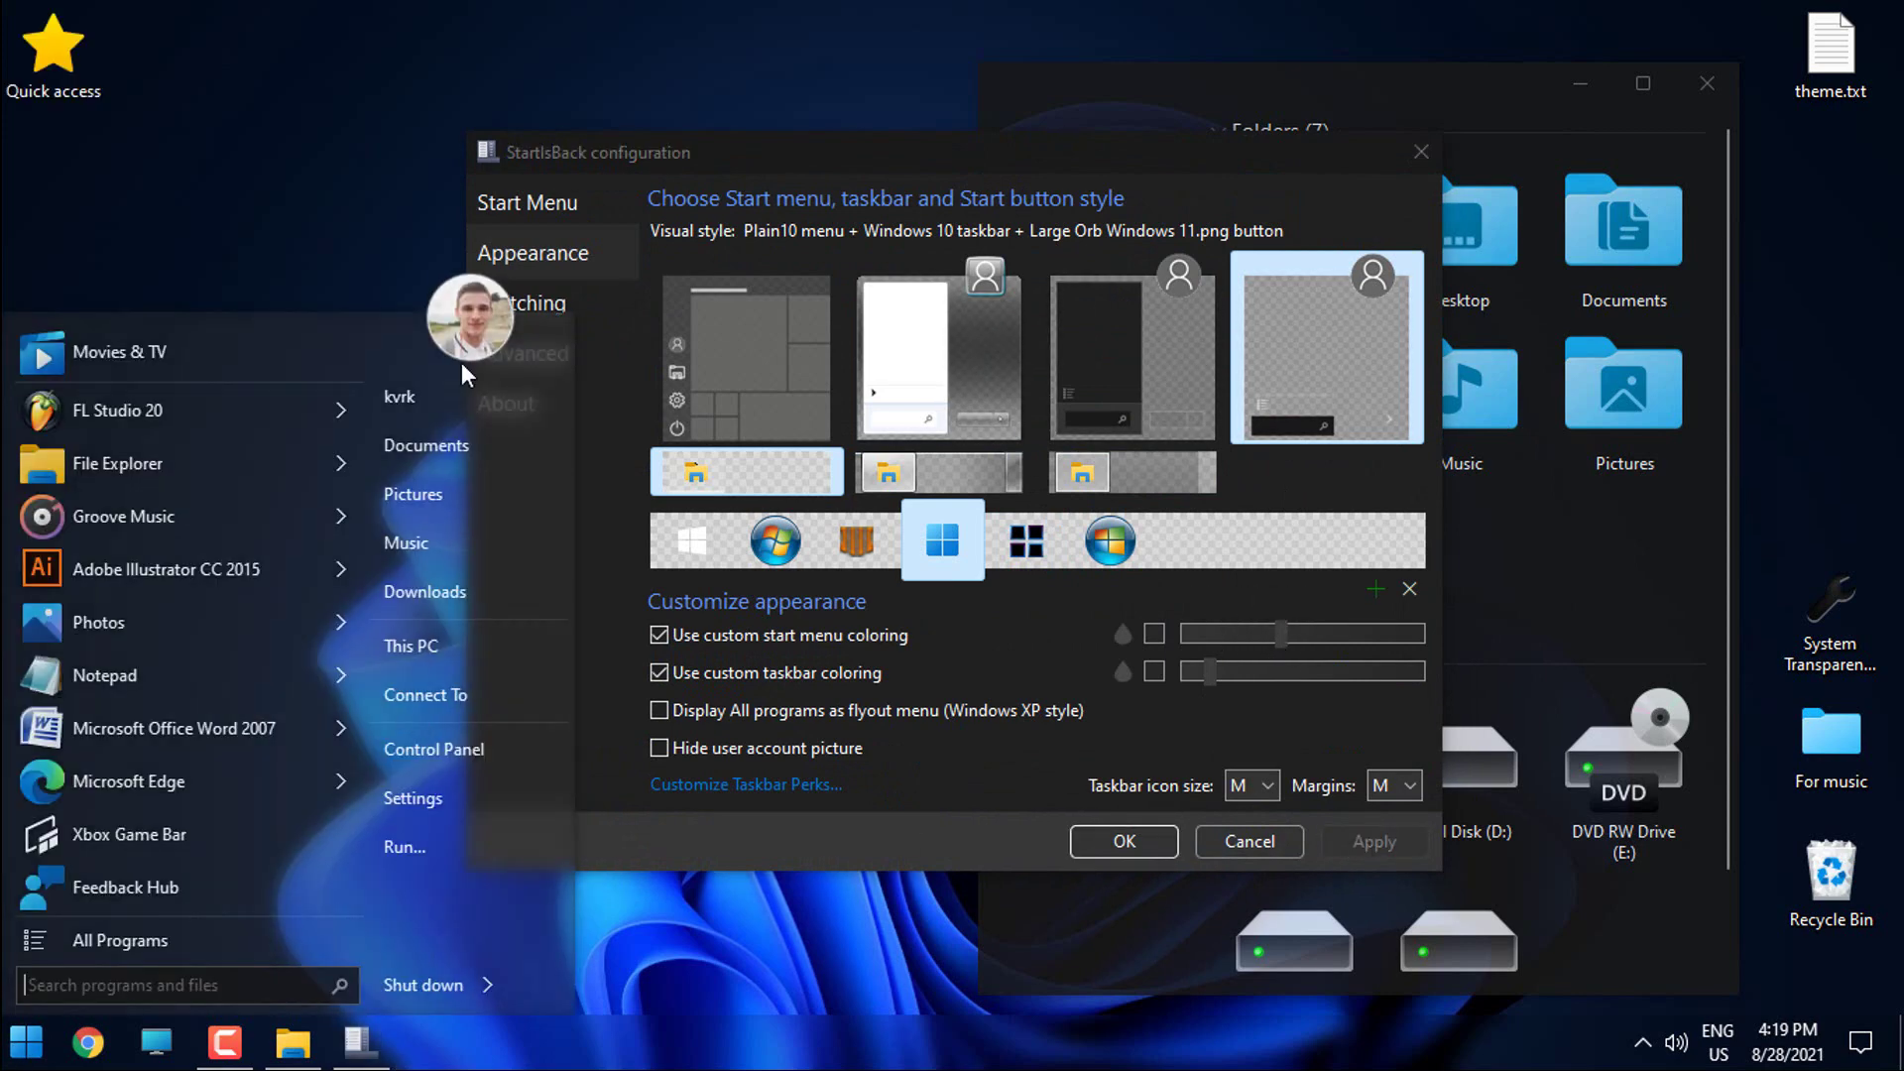
Raise the custom start menu coloring level to 59%, confirm the StartIsBack configuration, and check the Start menu
click(1156, 635)
click(868, 628)
click(761, 641)
click(1408, 633)
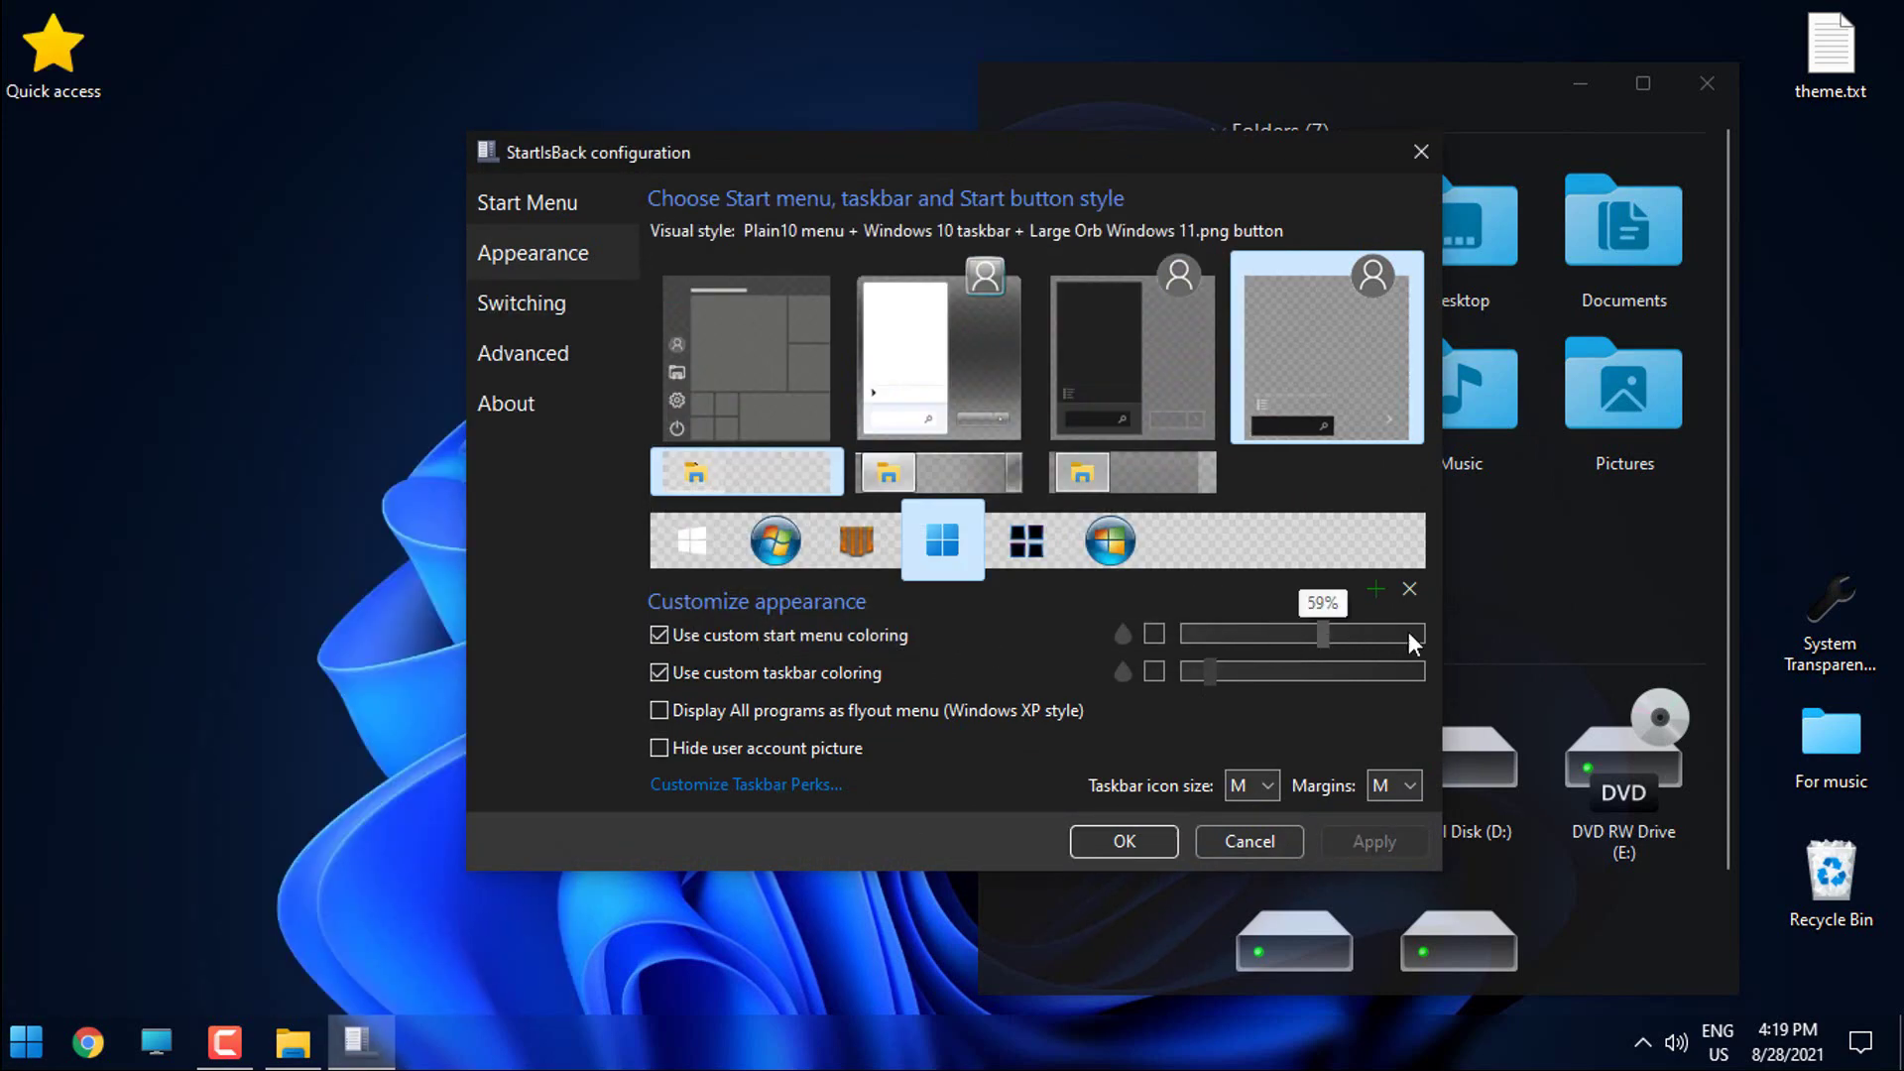
click(30, 1046)
click(1110, 841)
click(35, 1050)
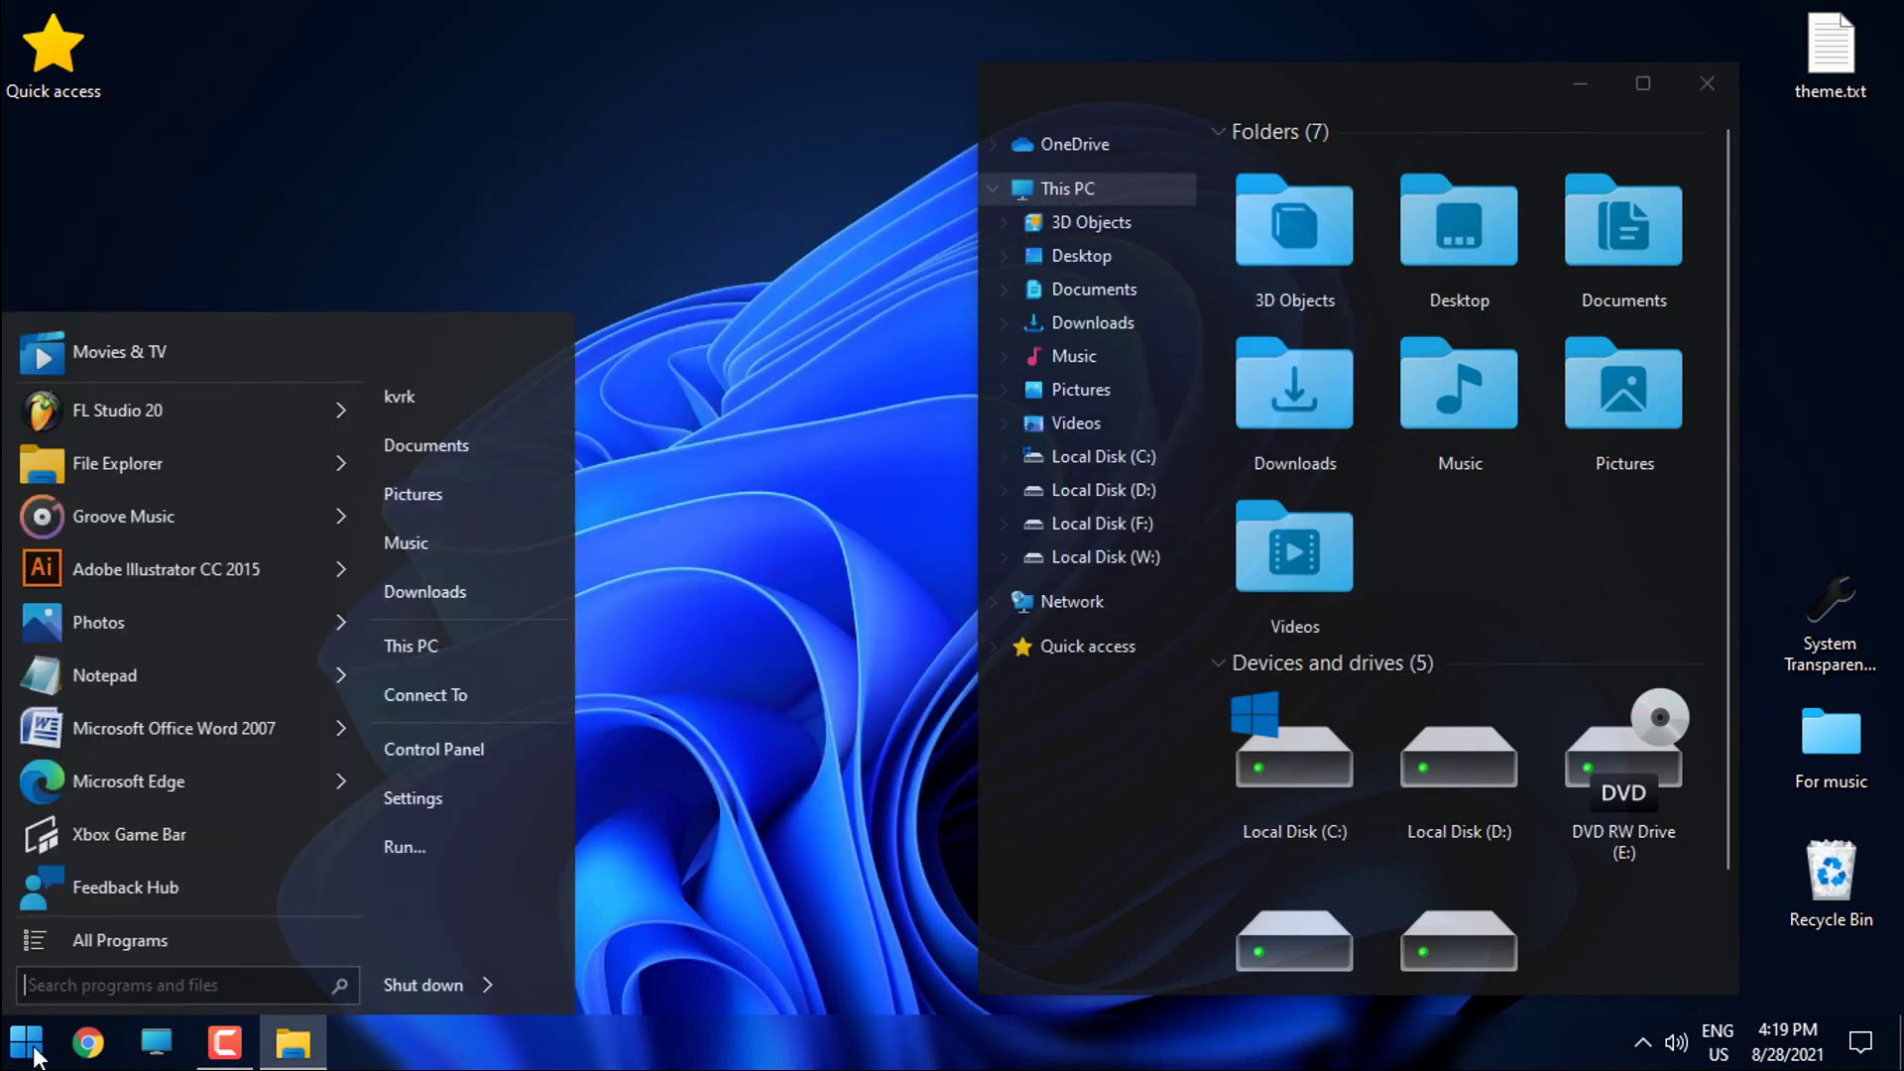
Move the floating This PC window toward the desktop's center, maximize it to examine the dark theme, and close it
drag(1162, 87, 863, 125)
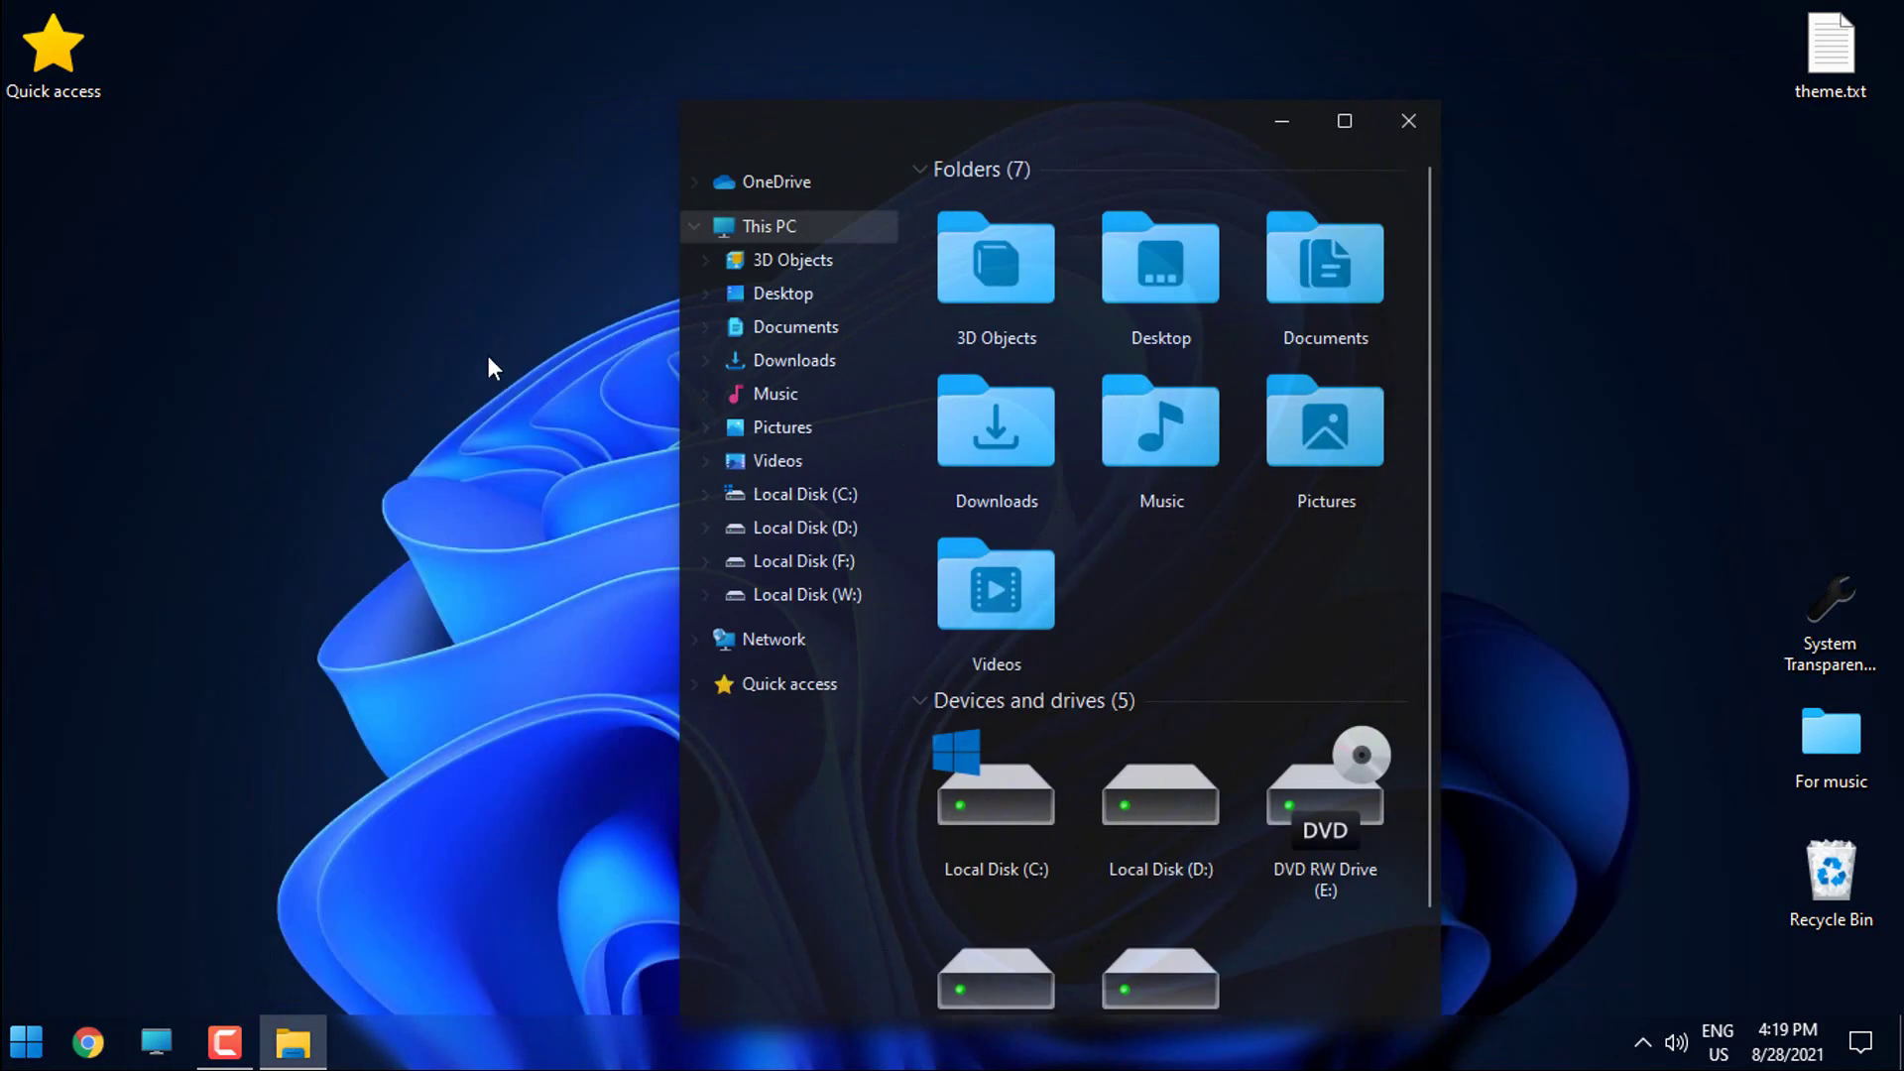
click(1344, 121)
click(1877, 14)
Advance the desktop background and examine This PC over it, both maximized and floating, along with the Start menu
right_click(637, 288)
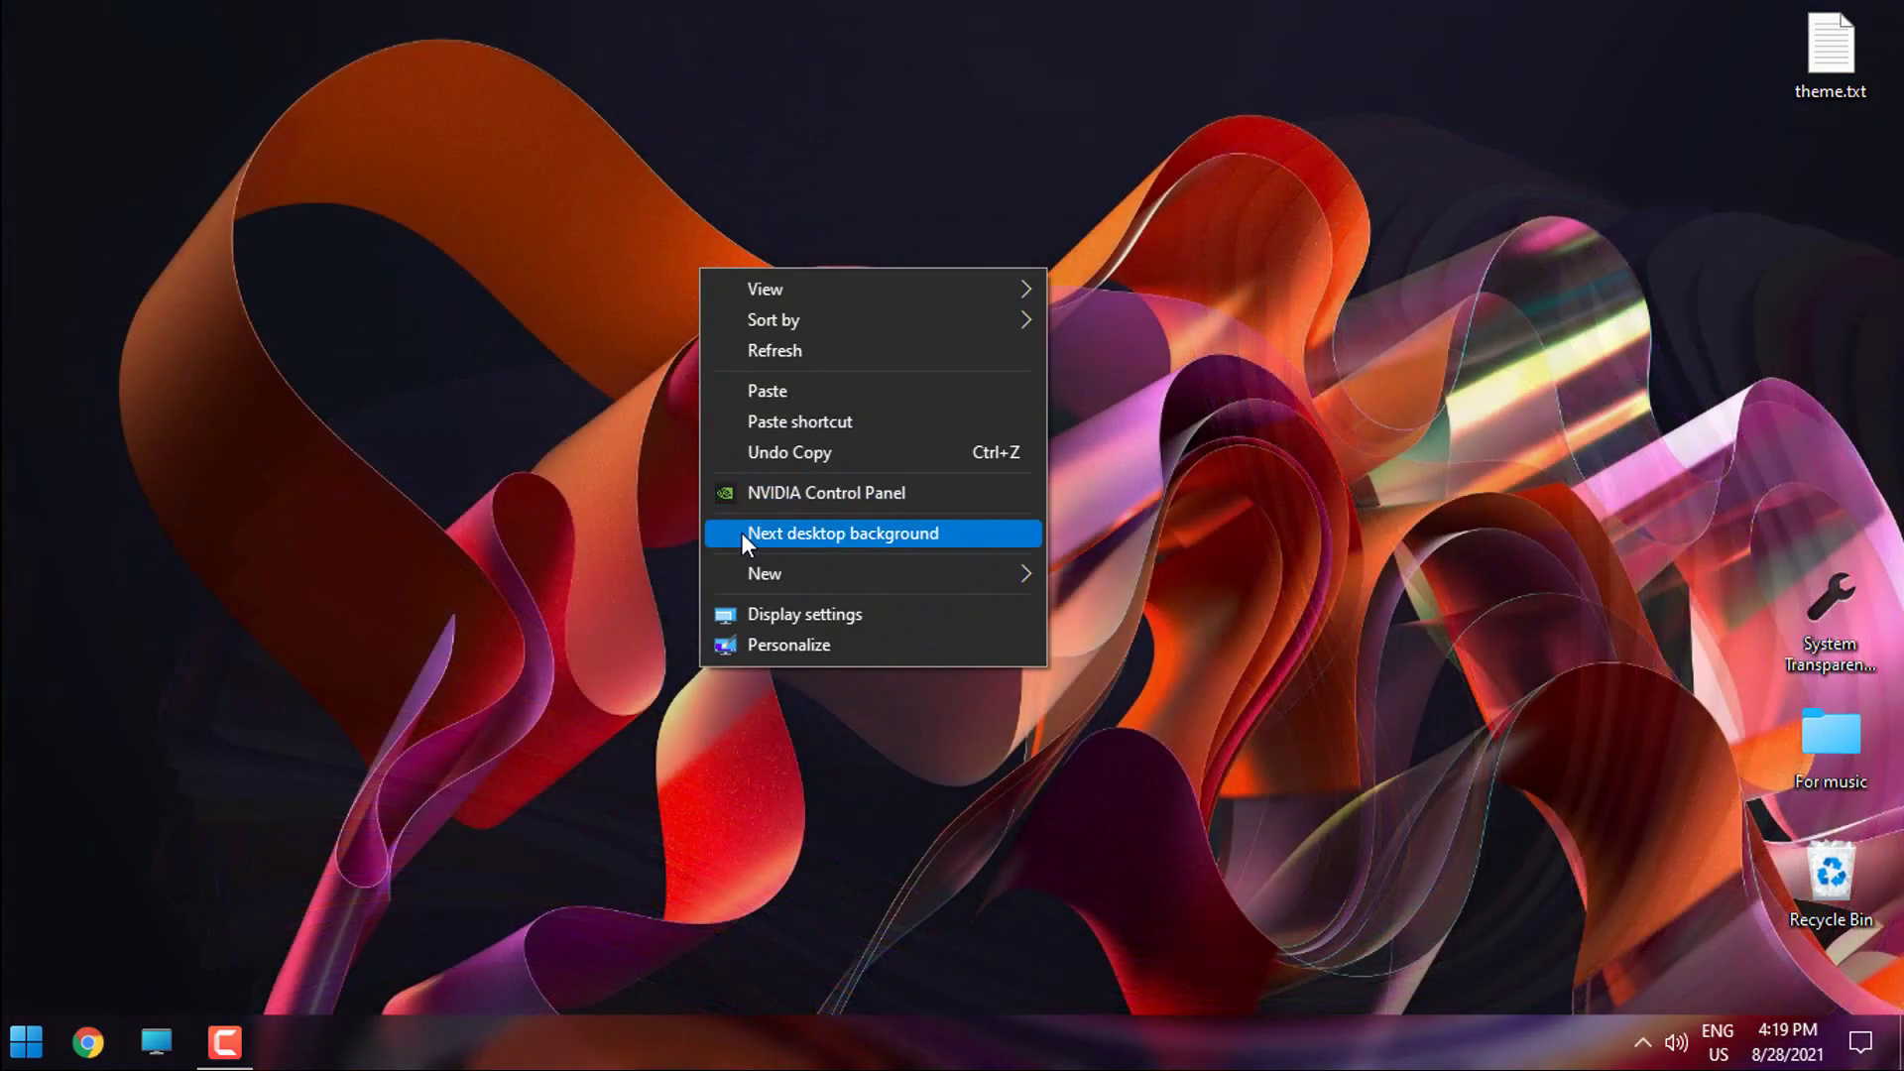
click(746, 545)
key(super+e)
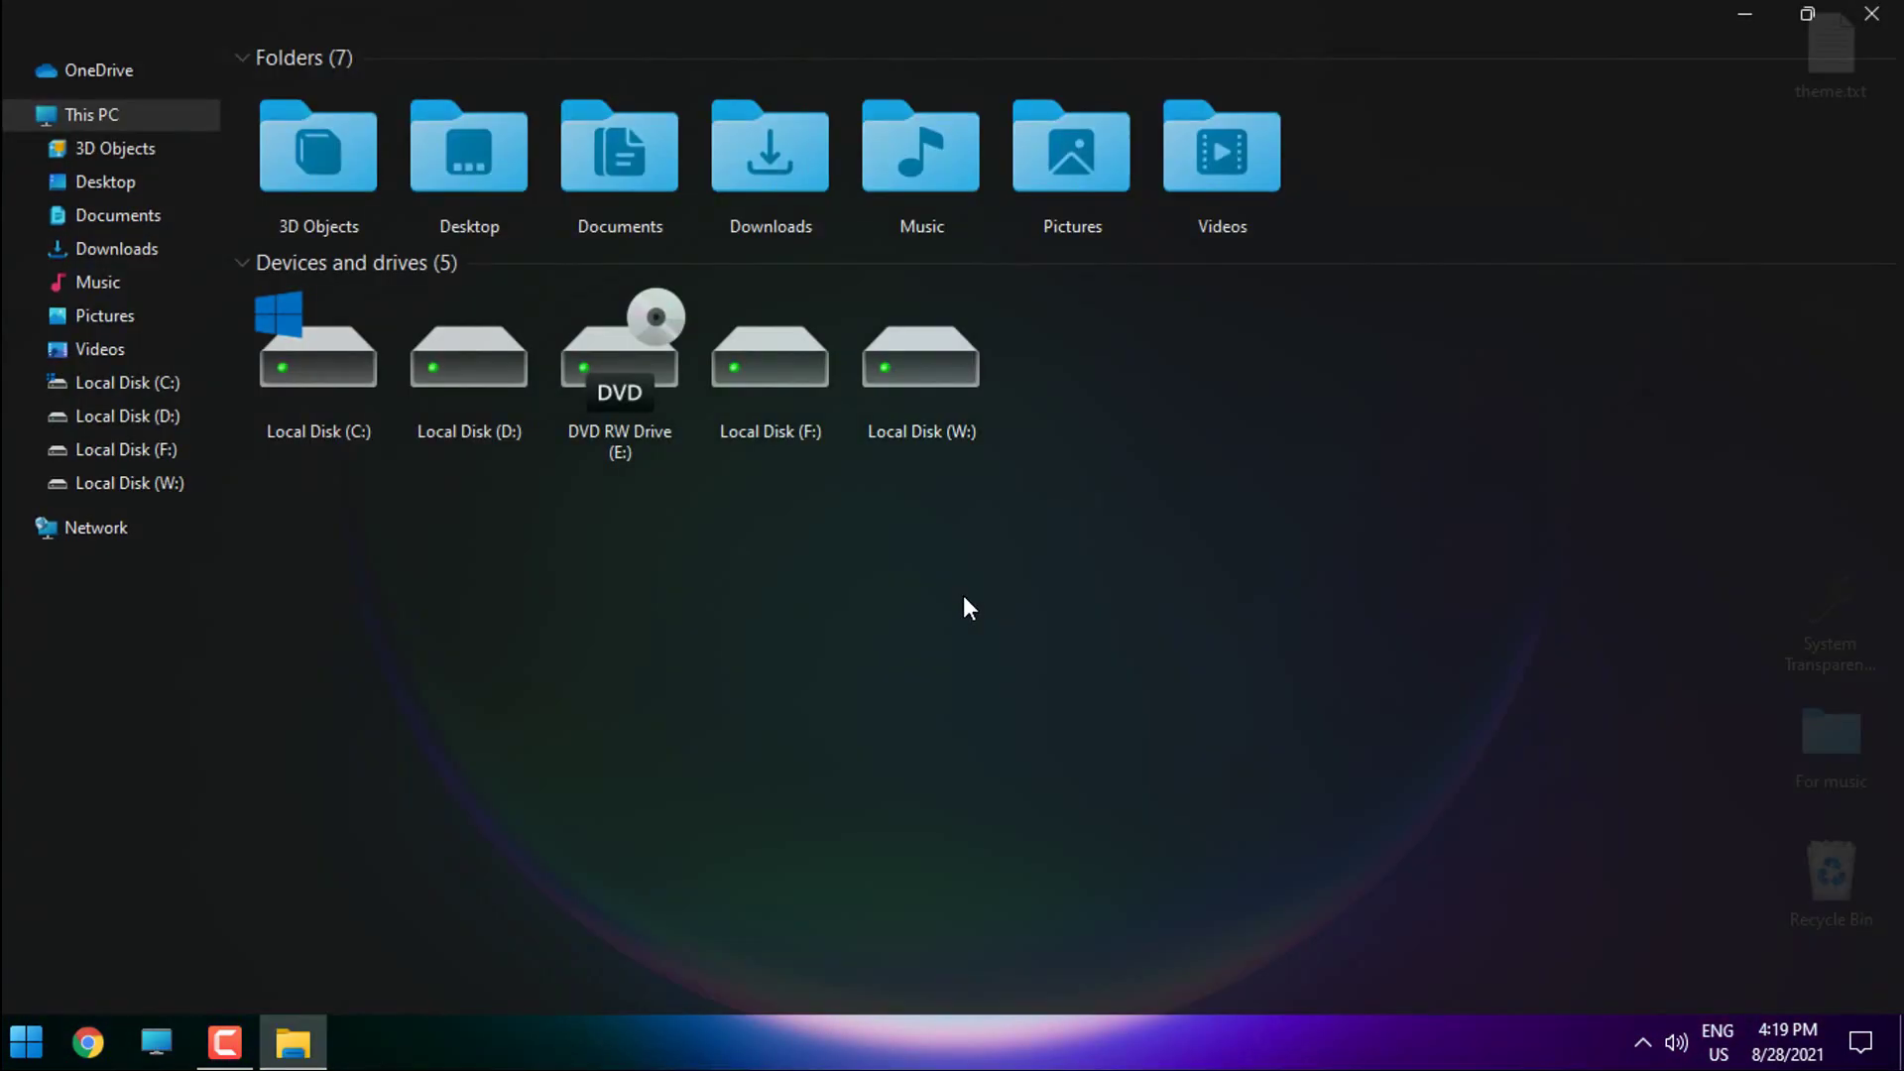
click(1806, 14)
drag(1059, 199, 1199, 67)
key(super)
click(1468, 87)
click(1468, 87)
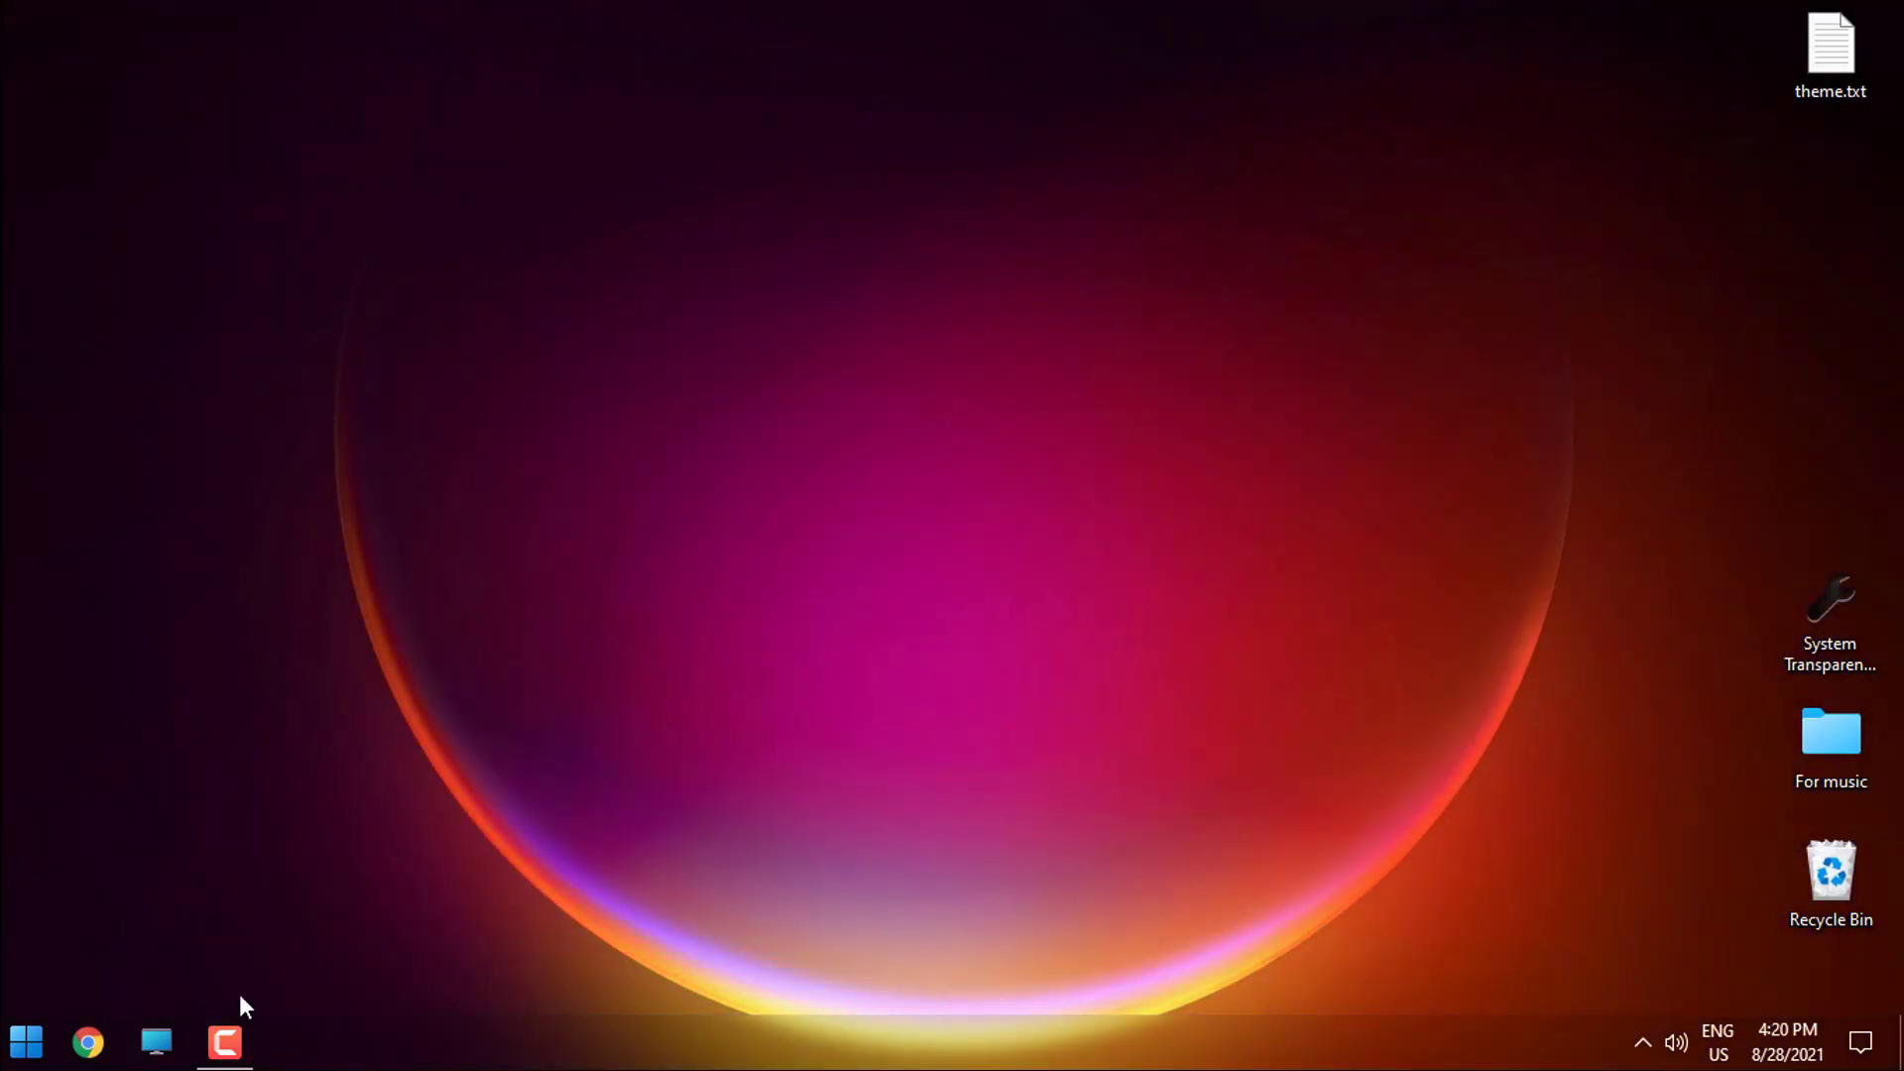
Examine This PC over the current background, switch to the next desktop background, and check This PC again
click(292, 1041)
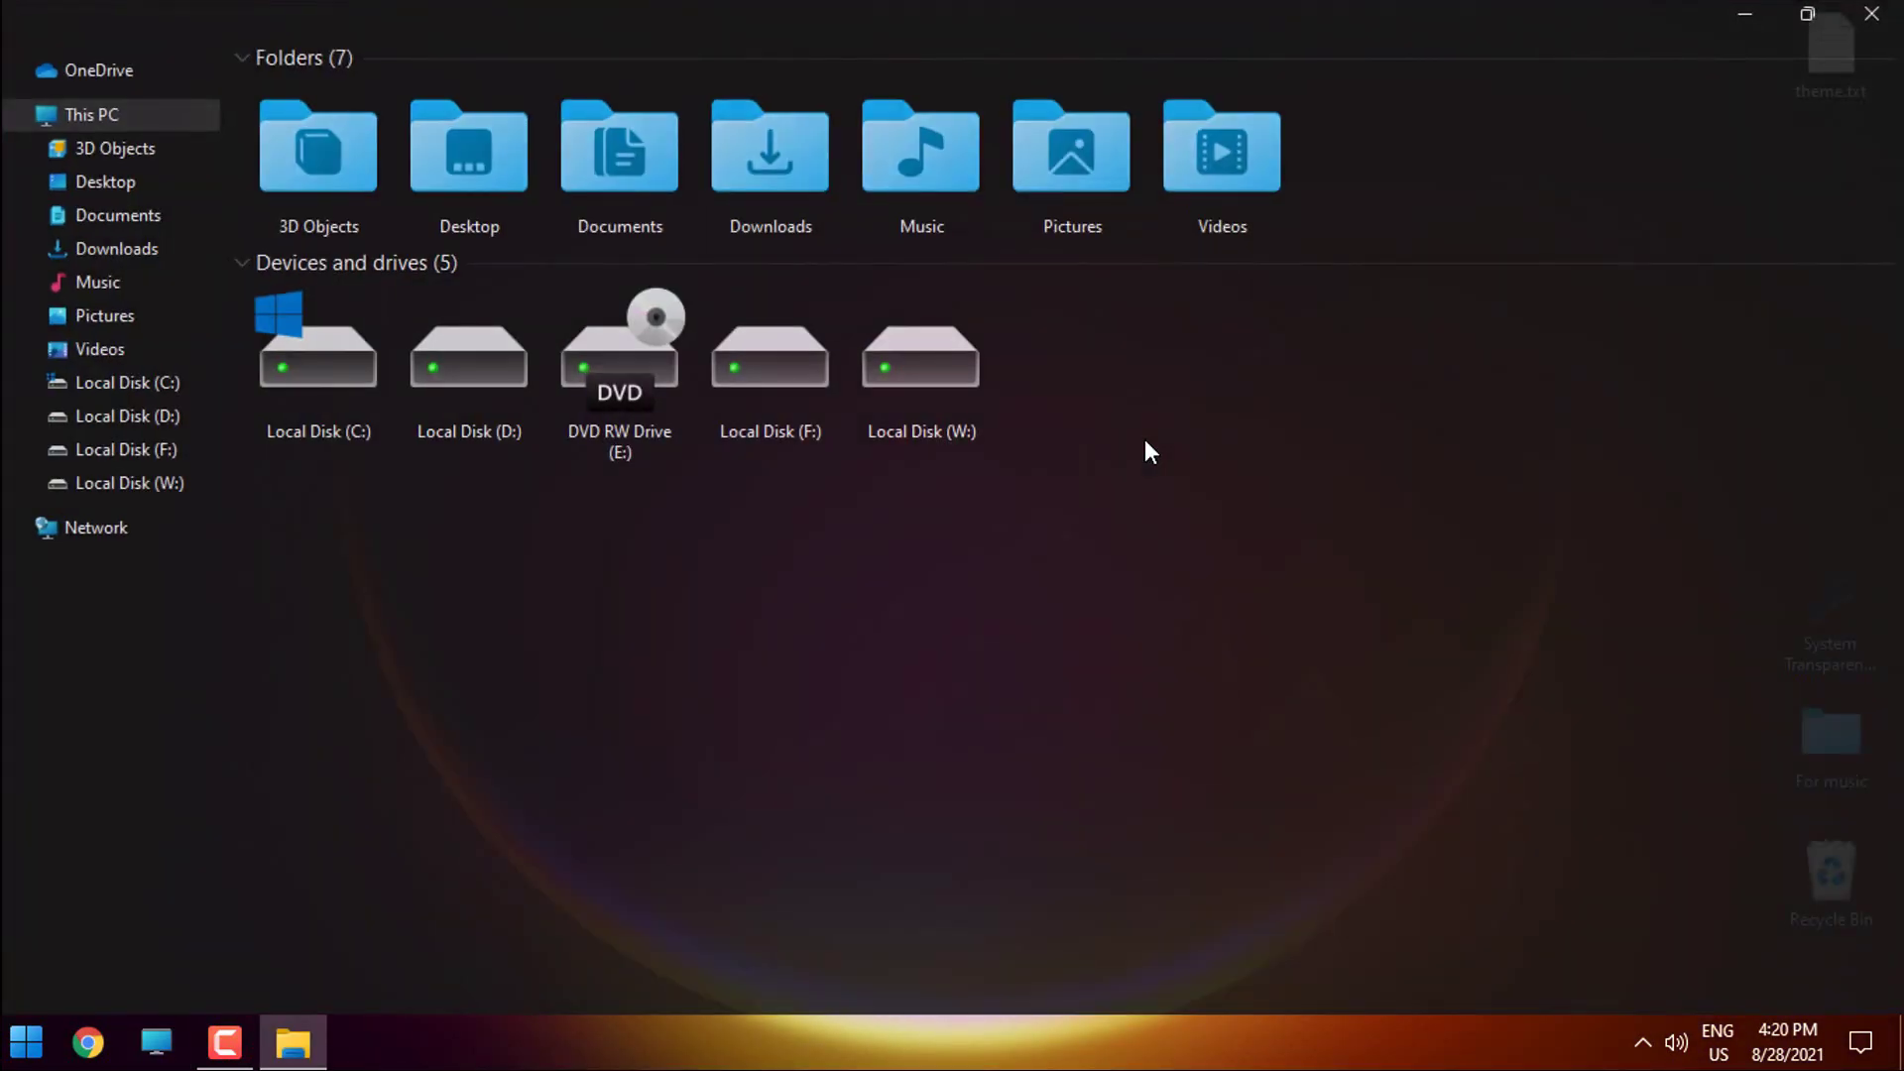
click(1889, 14)
right_click(821, 315)
click(633, 732)
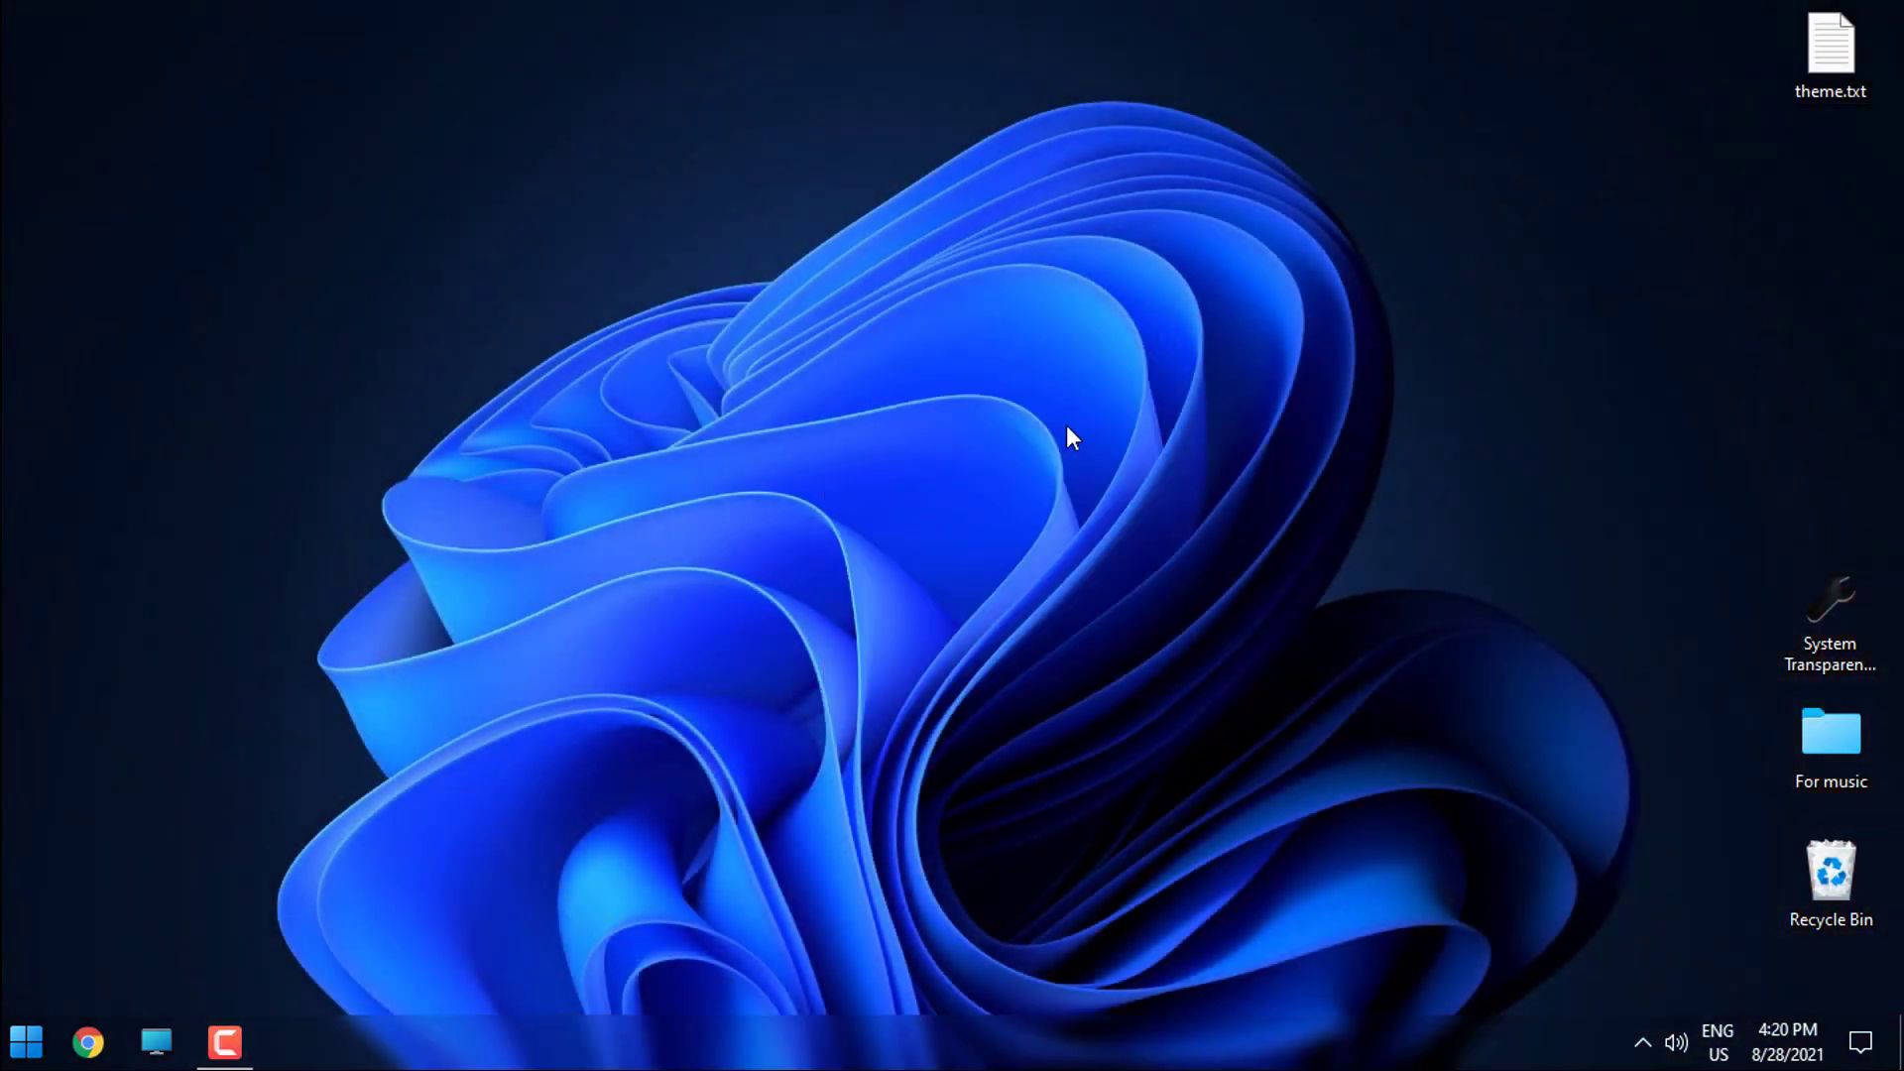
key(super+e)
click(1887, 14)
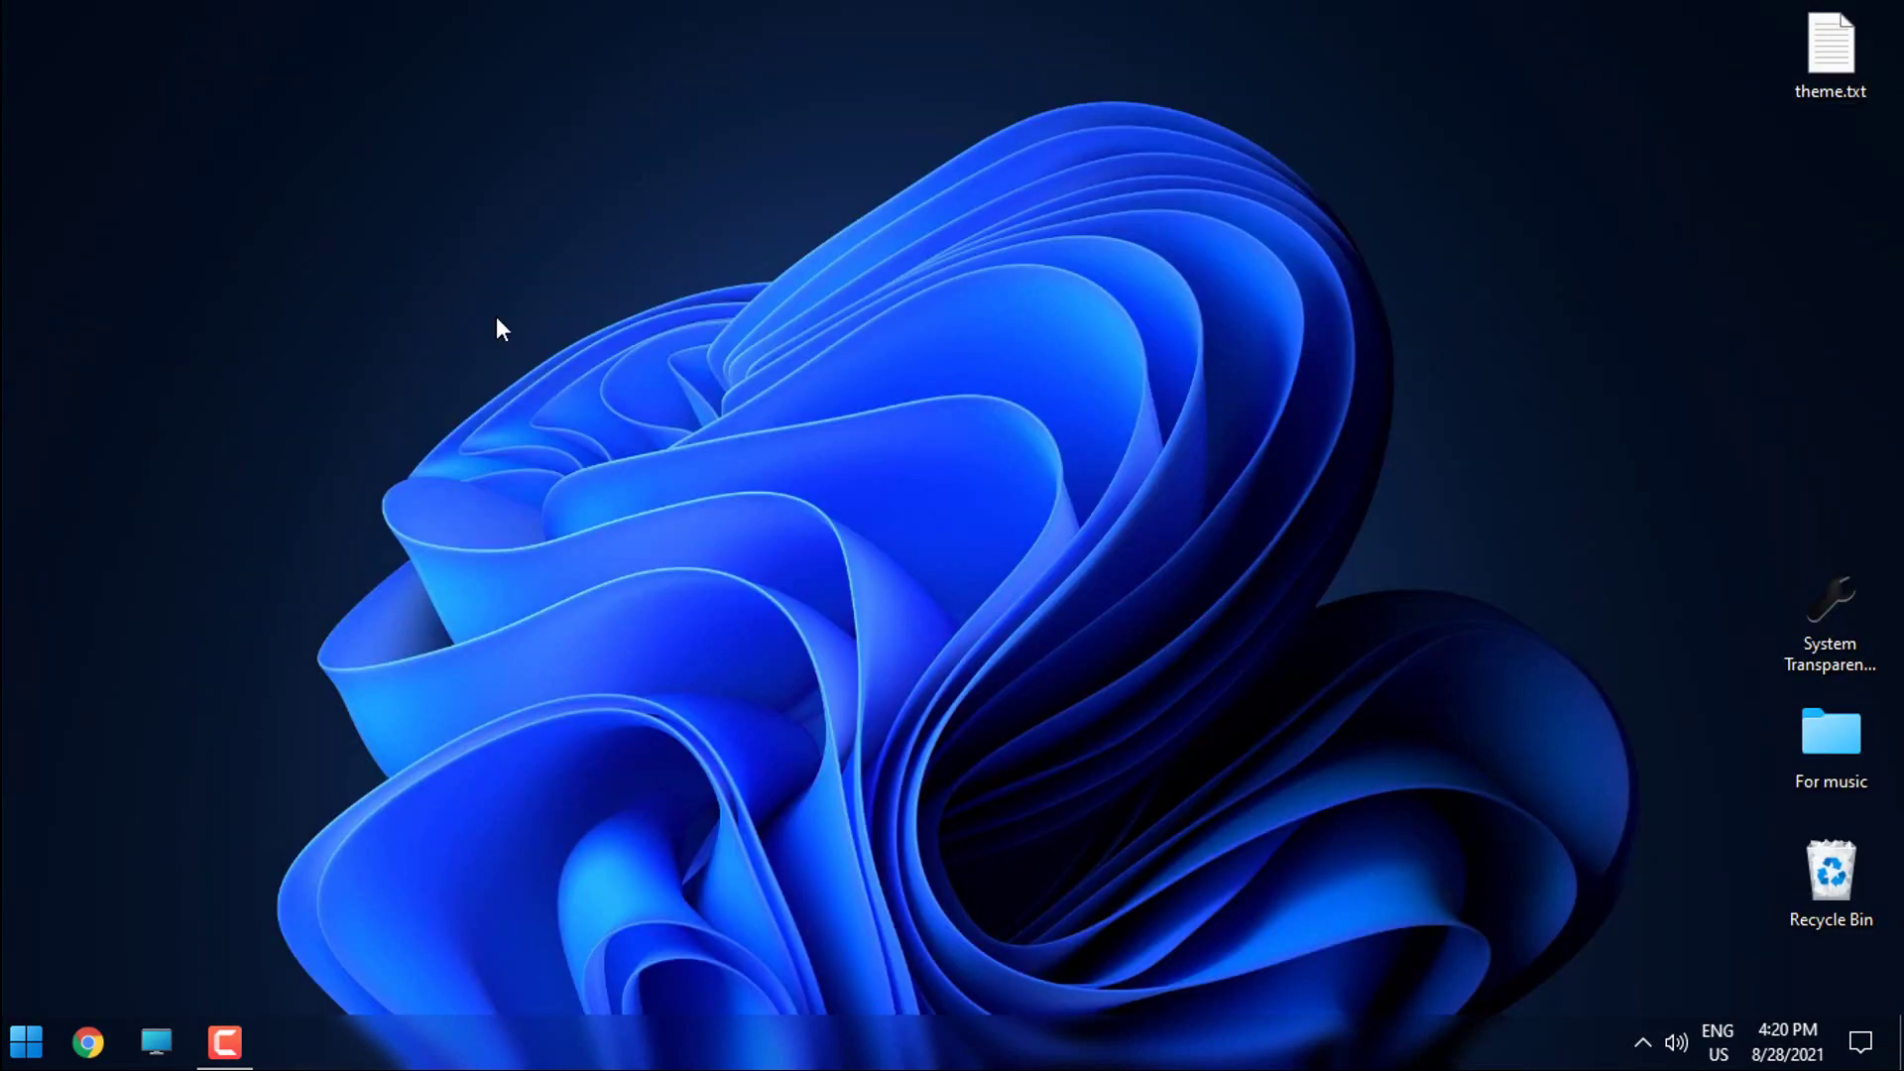